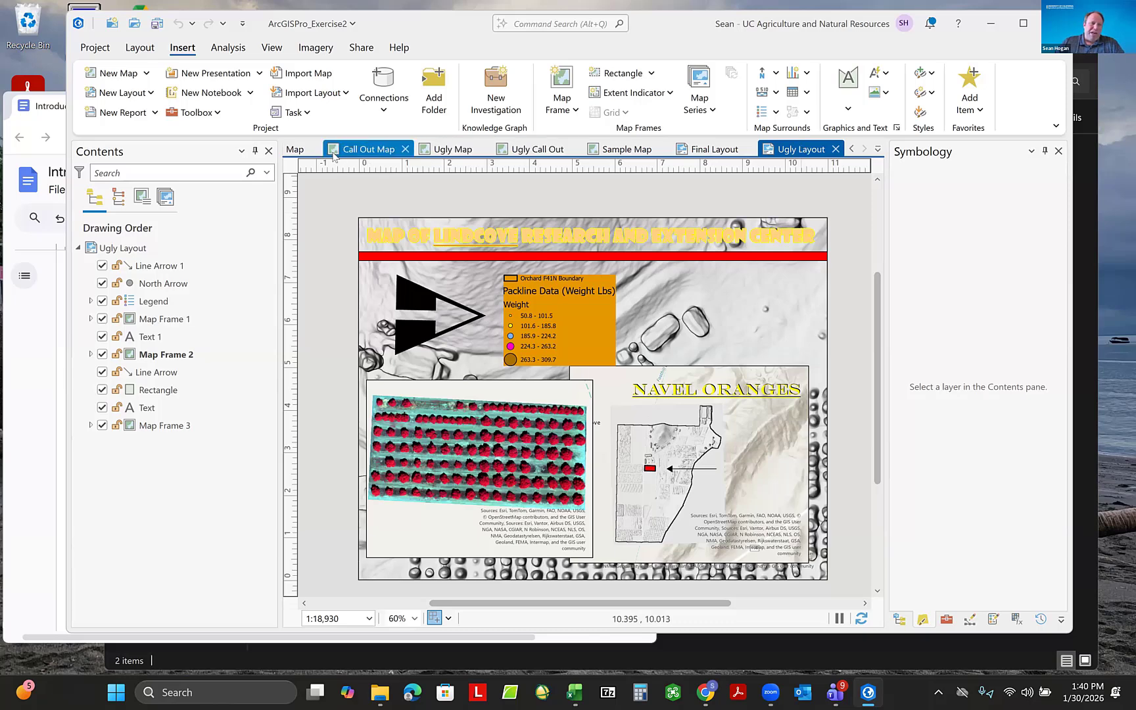
# Switch from the Ugly Layout to the Map view and show its map tools.
pyautogui.click(296, 151)
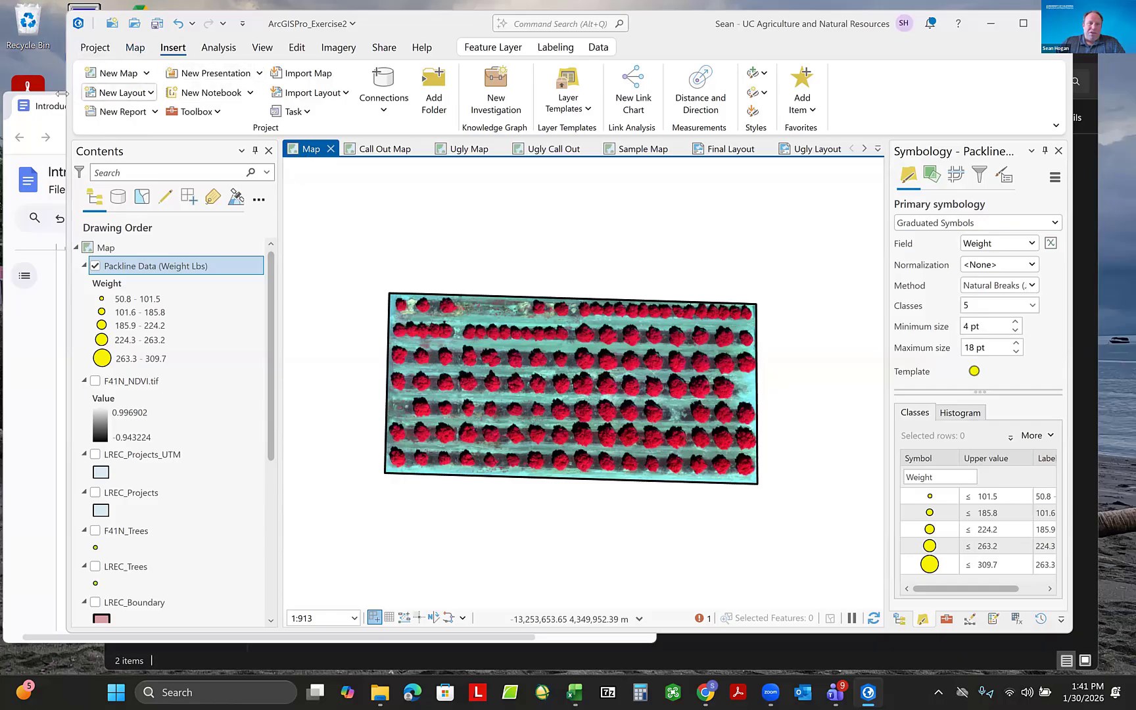
pyautogui.click(135, 48)
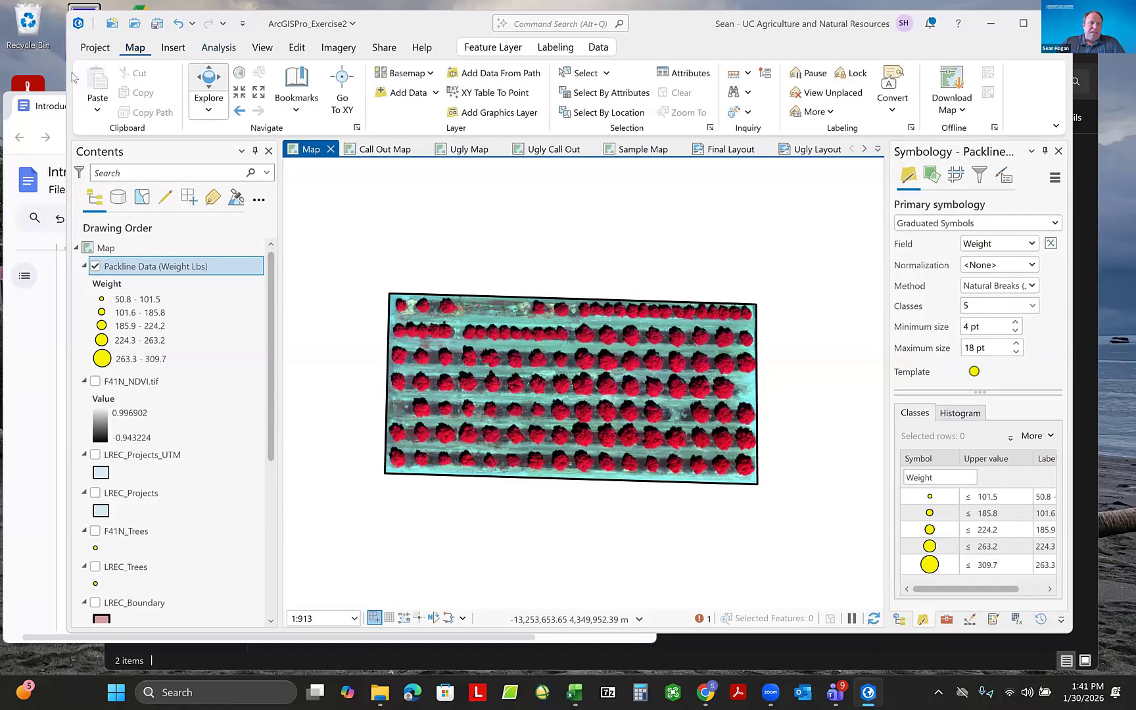
# Review the ArcGIS Pro user license and extension licensing details, and return to the map.
pyautogui.click(95, 48)
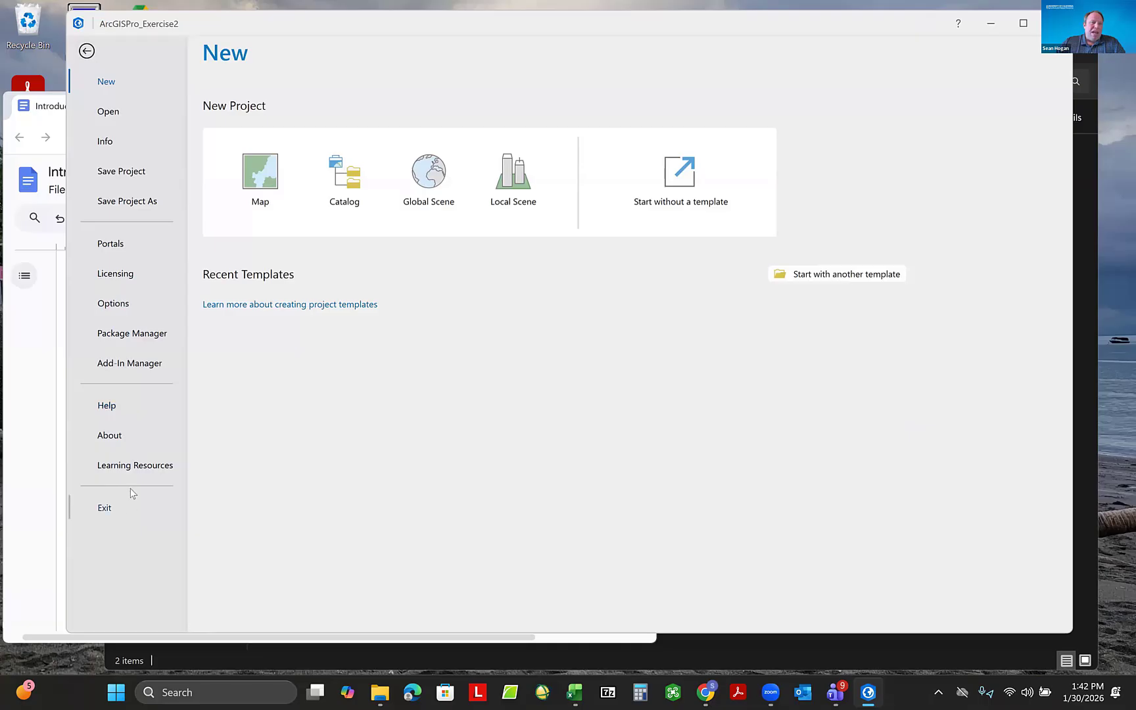
pyautogui.click(116, 273)
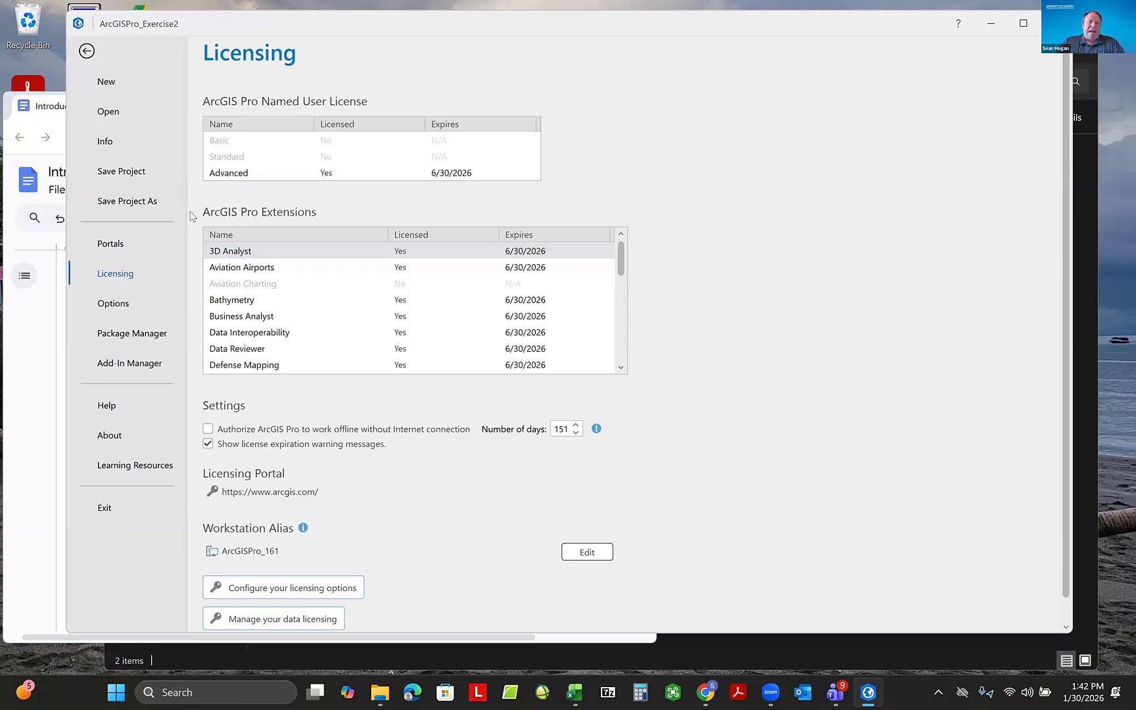
pyautogui.click(86, 52)
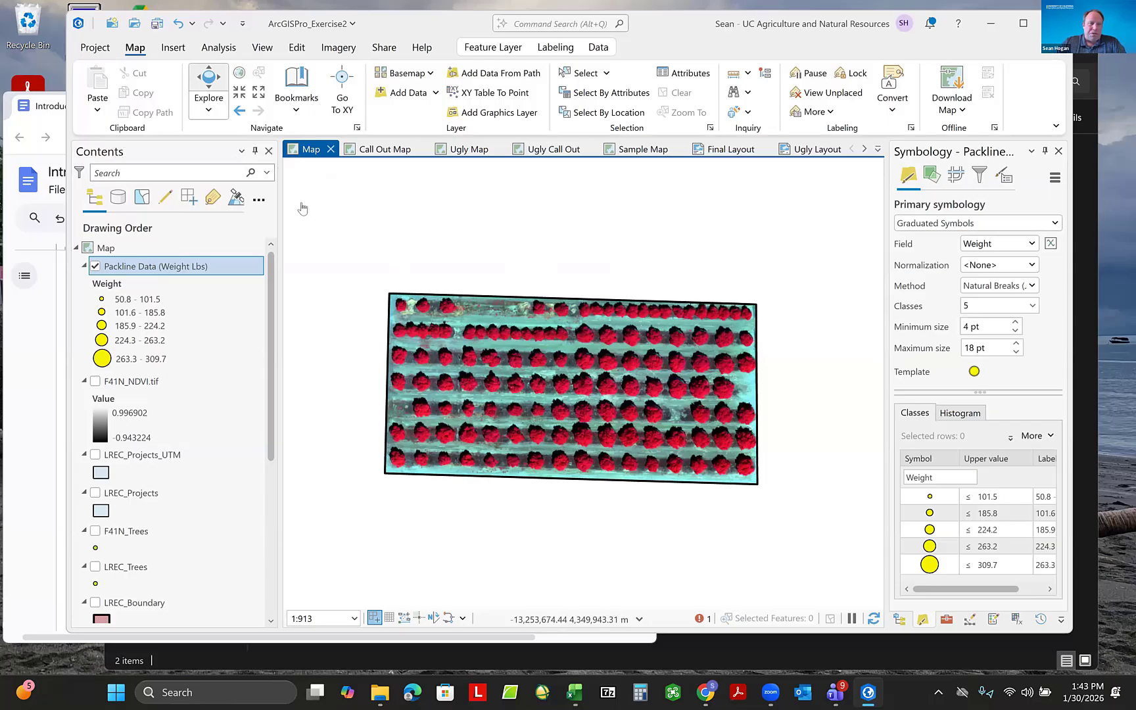
pyautogui.click(86, 49)
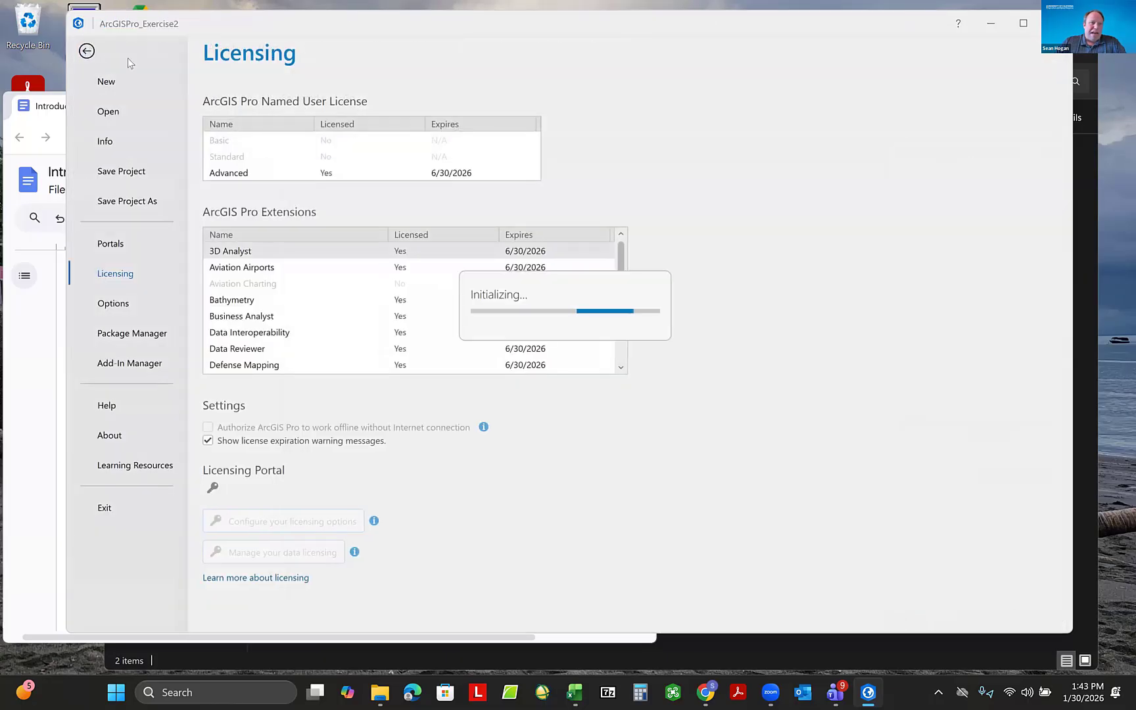
pyautogui.click(89, 52)
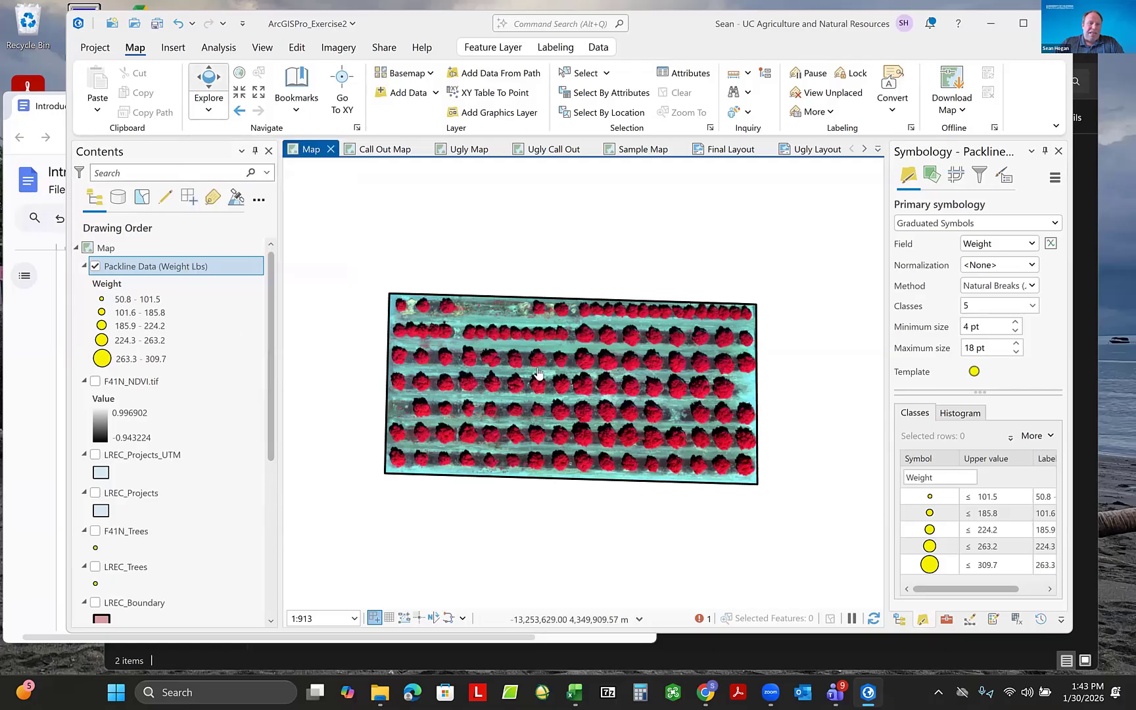
# View the orchard block at a smaller scale and back at its original scale, shifting the map slightly.
pyautogui.scroll(-2, 540, 375)
pyautogui.scroll(2, 541, 375)
pyautogui.scroll(-2, 540, 375)
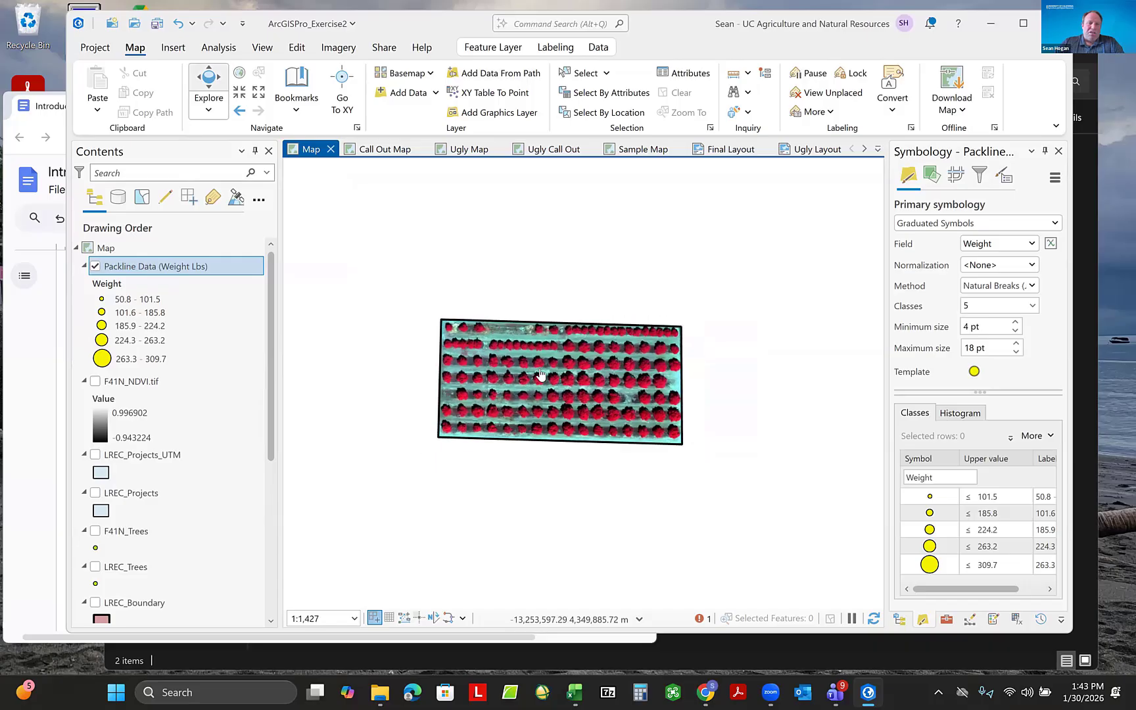
pyautogui.scroll(2, 540, 374)
pyautogui.moveTo(548, 376)
pyautogui.mouseDown()
pyautogui.moveTo(655, 358)
pyautogui.moveTo(501, 371)
pyautogui.moveTo(540, 358)
pyautogui.moveTo(534, 365)
pyautogui.mouseUp()
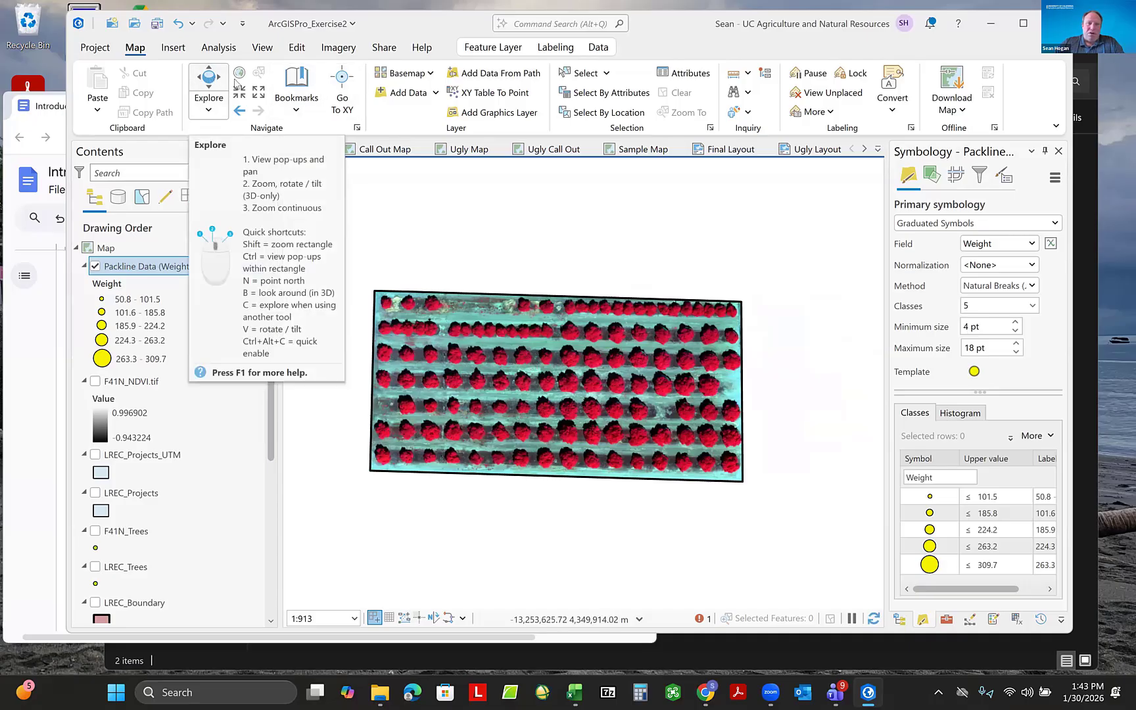
# Try the Select tool in the empty area above the orchard block, and return to the Explore tool.
pyautogui.click(585, 75)
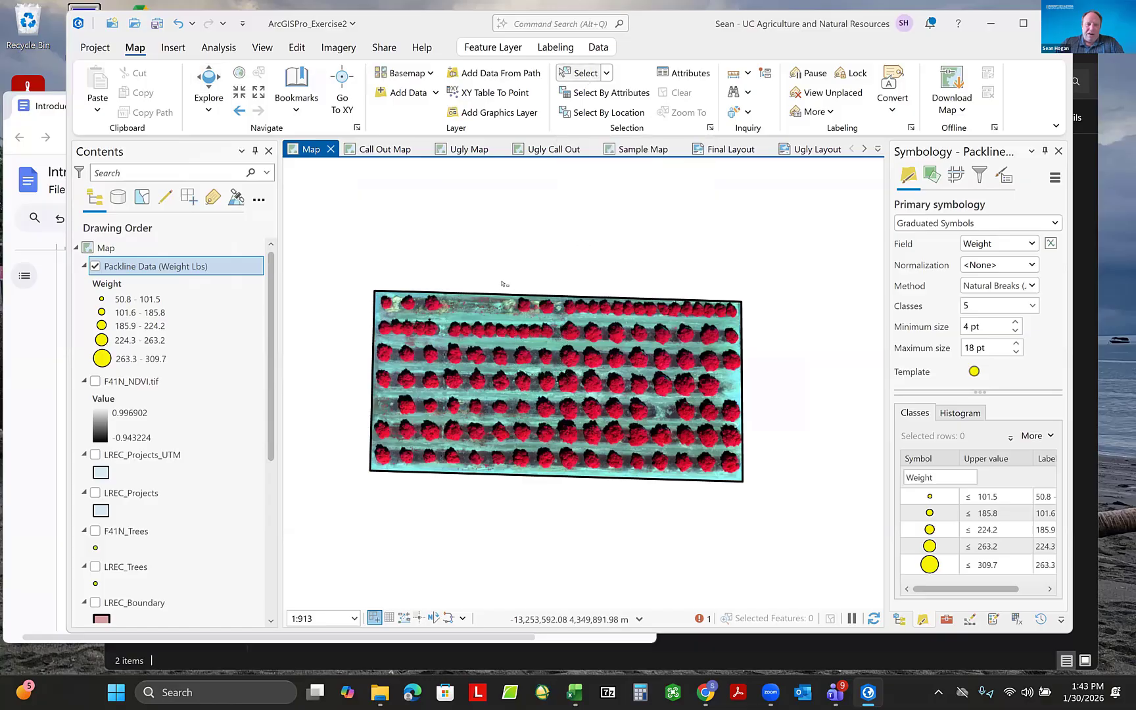
pyautogui.moveTo(430, 256); pyautogui.dragTo(643, 245)
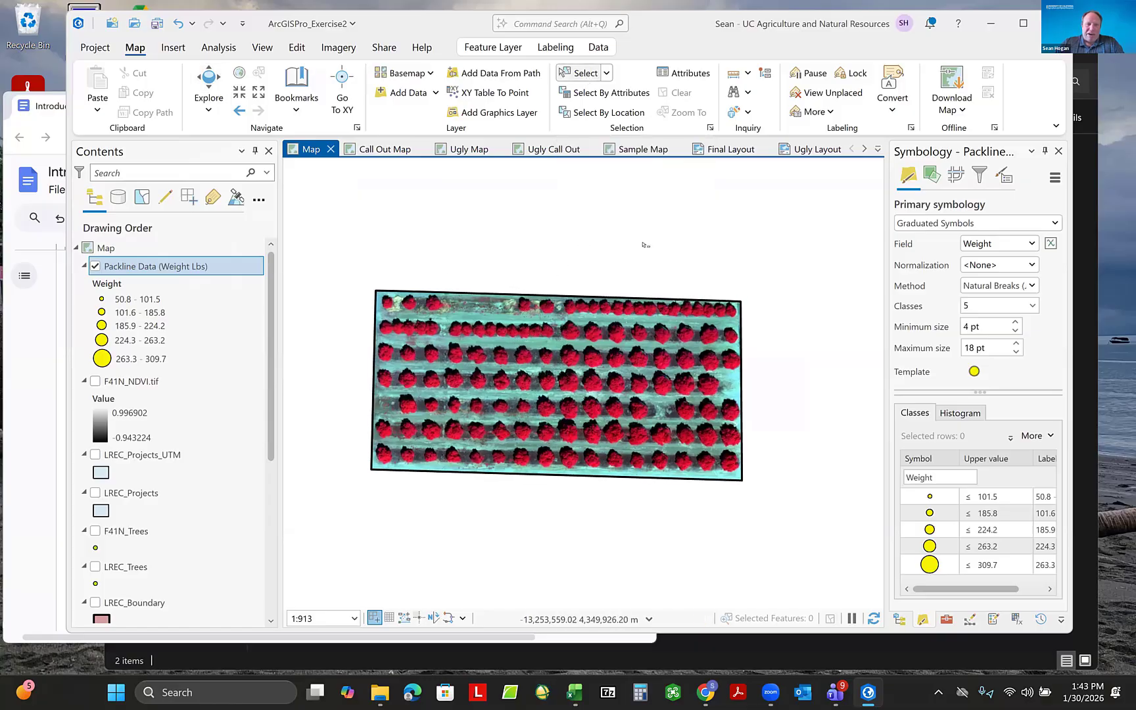
pyautogui.scroll(-2, 643, 245)
pyautogui.scroll(2, 642, 244)
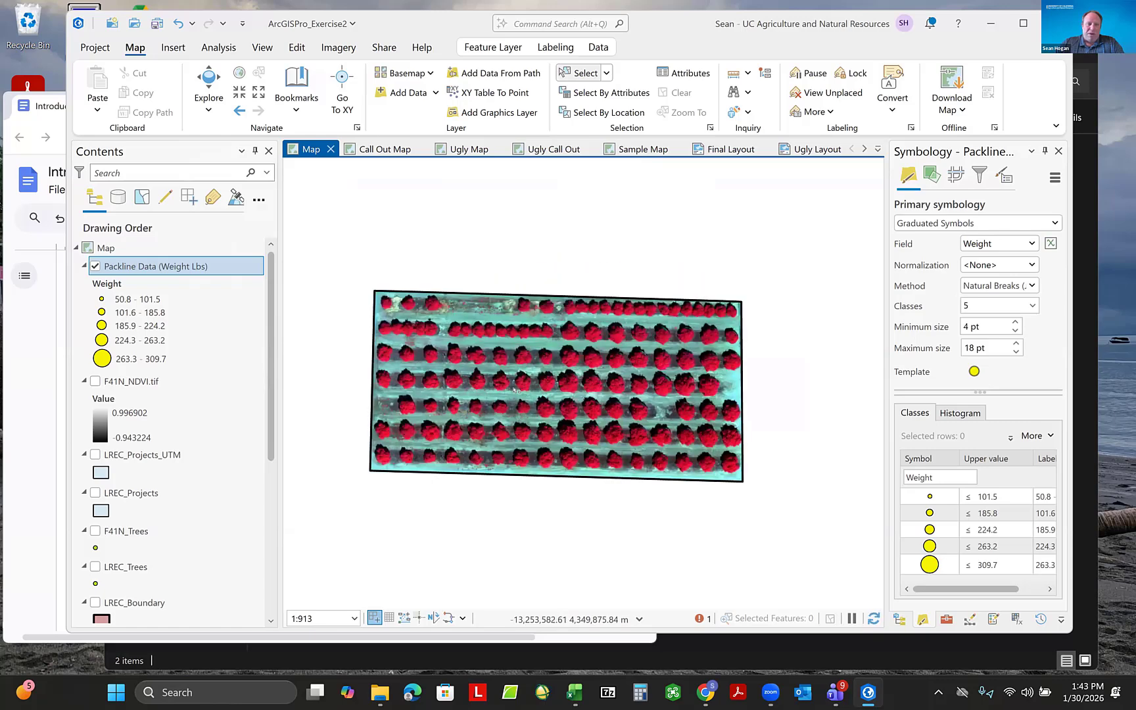
pyautogui.click(208, 78)
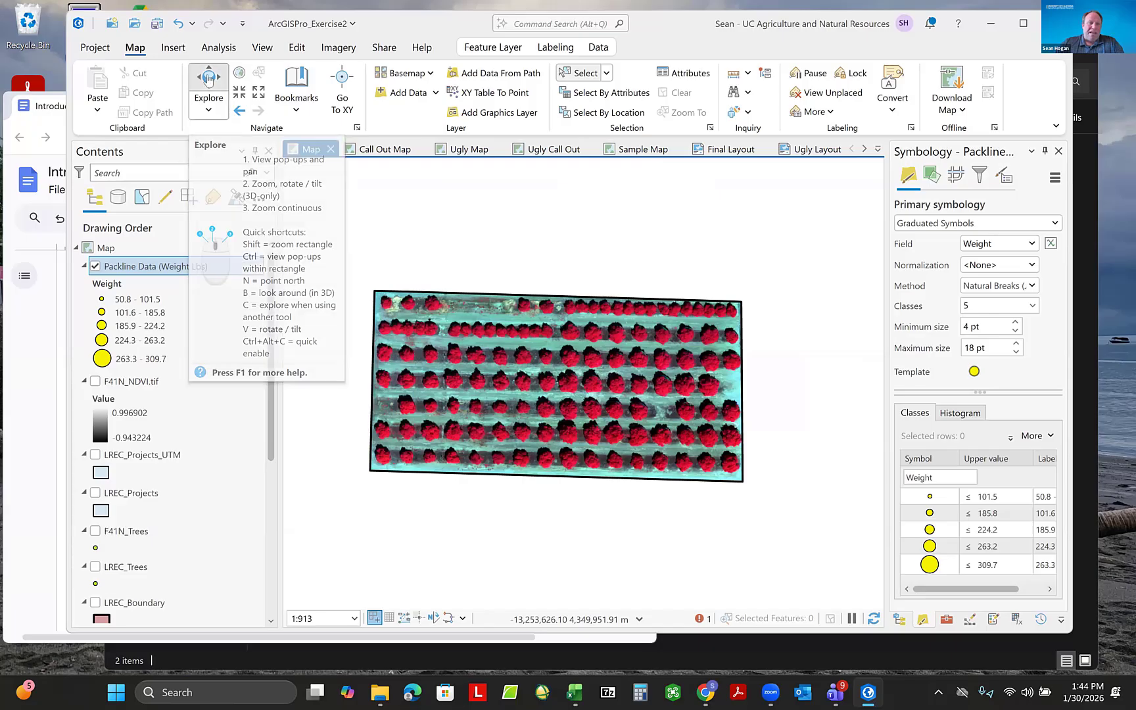
# View the orchard block from farther out, and restore the previous map extent.
pyautogui.moveTo(535, 372); pyautogui.dragTo(561, 370)
pyautogui.scroll(-2, 560, 368)
pyautogui.scroll(-3, 560, 367)
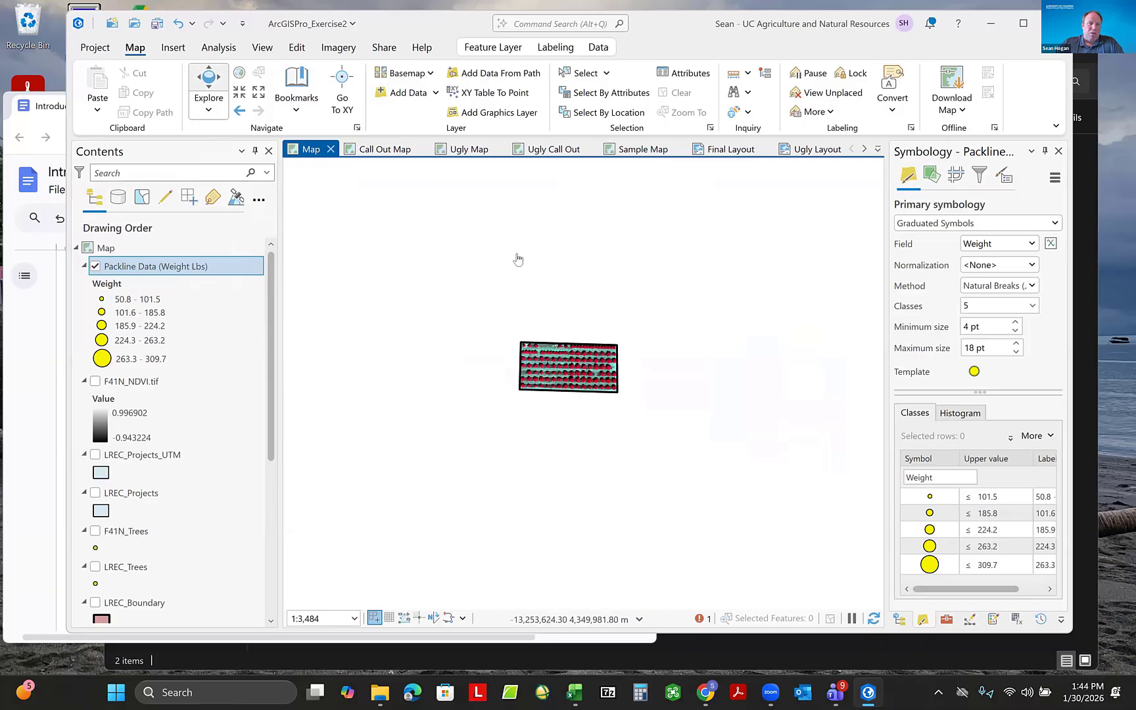
pyautogui.click(240, 112)
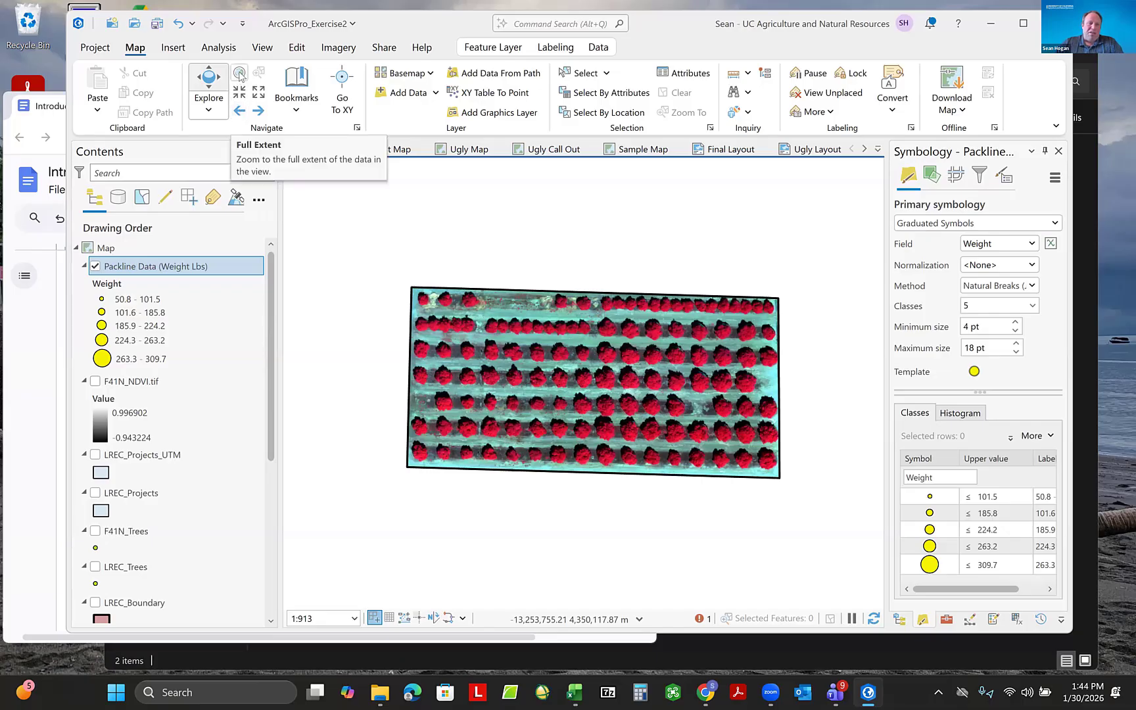
# Show the full extent of the map data, look through the layer list, and step back to the earlier orchard extent.
pyautogui.click(239, 74)
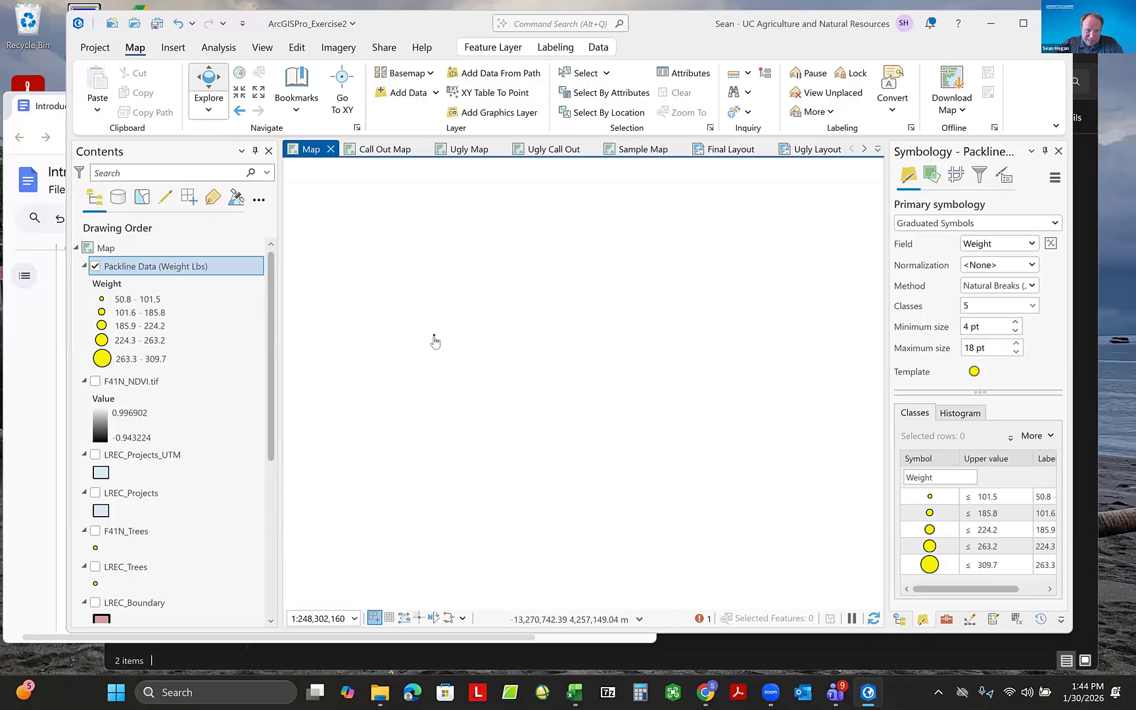
pyautogui.scroll(5, 435, 340)
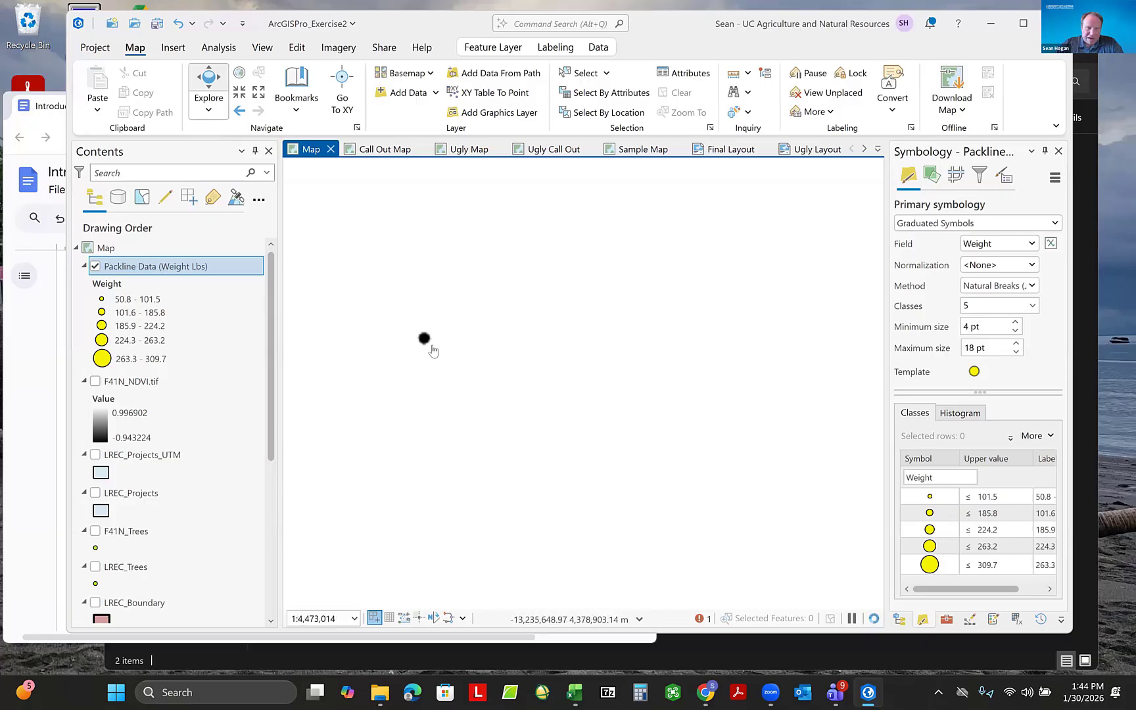
pyautogui.scroll(4, 404, 308)
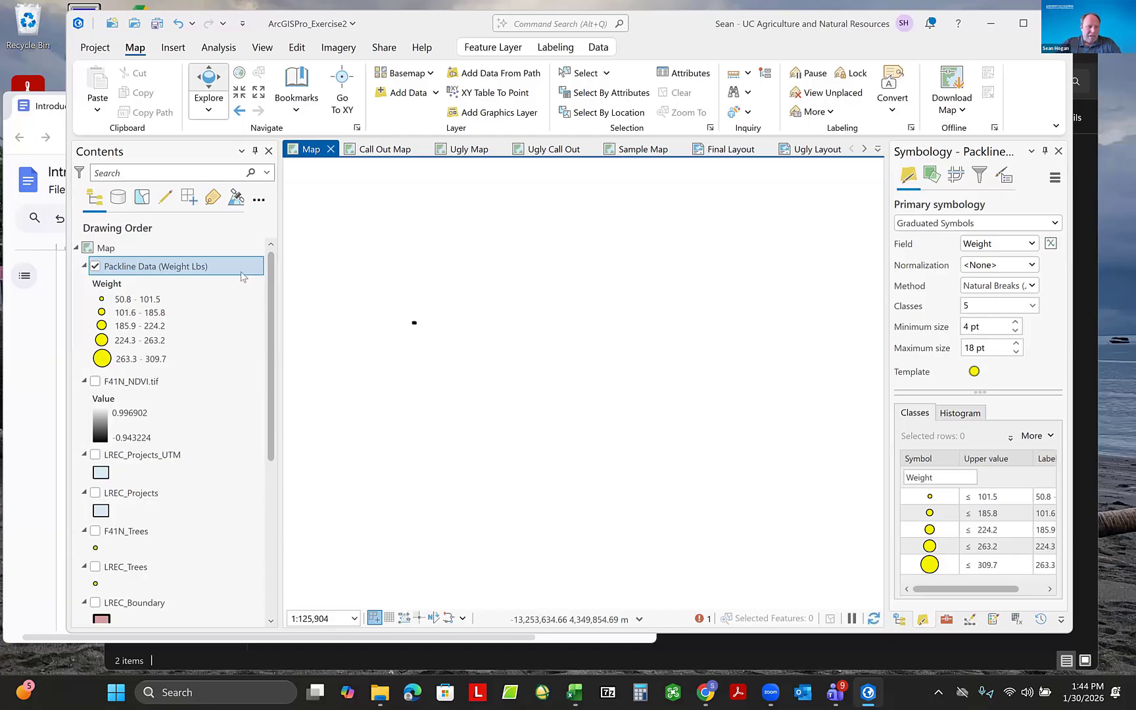
pyautogui.scroll(-5, 238, 332)
pyautogui.click(236, 328)
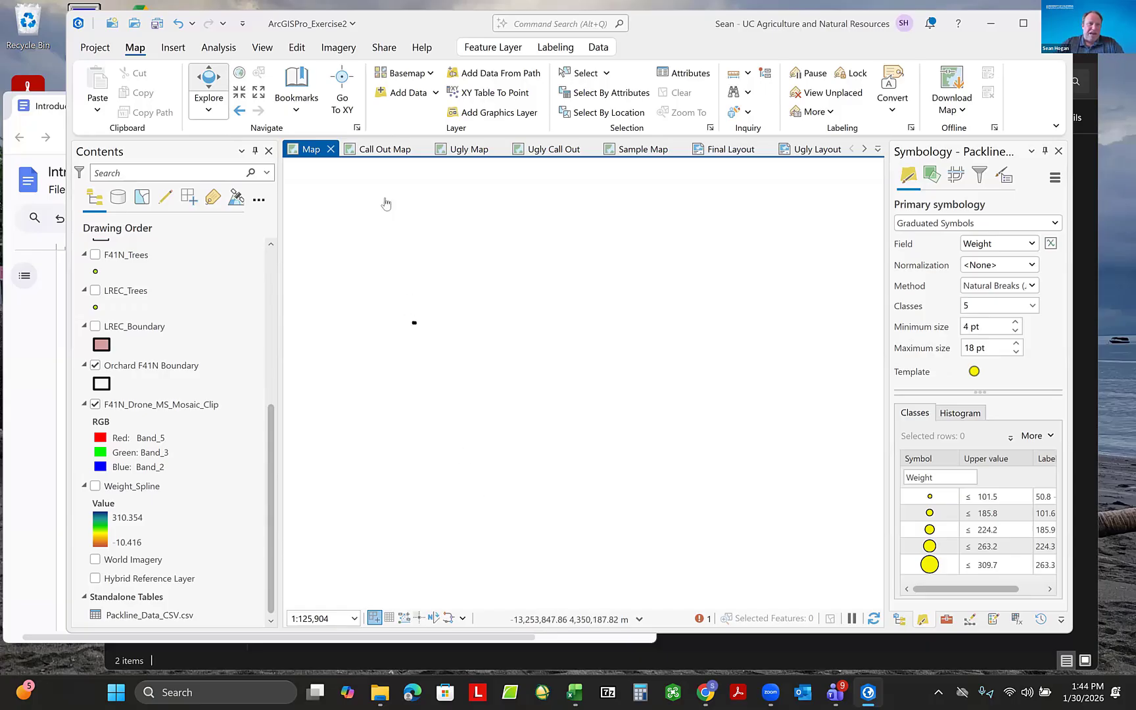
pyautogui.click(240, 113)
pyautogui.click(238, 113)
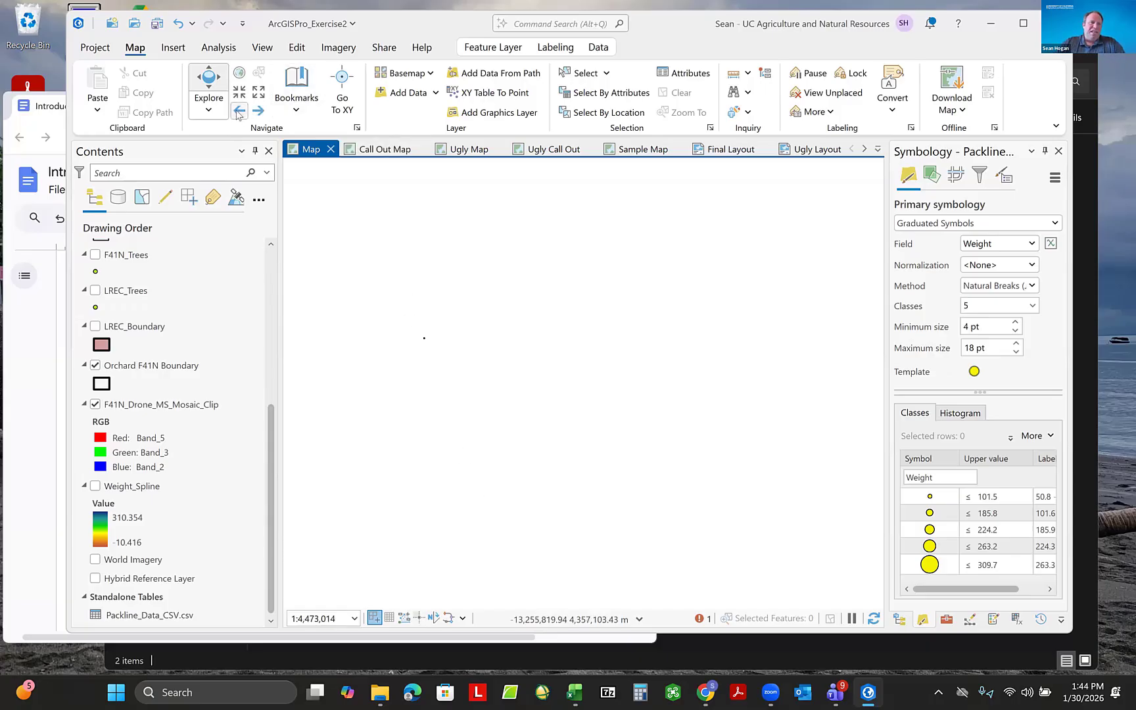
pyautogui.click(239, 113)
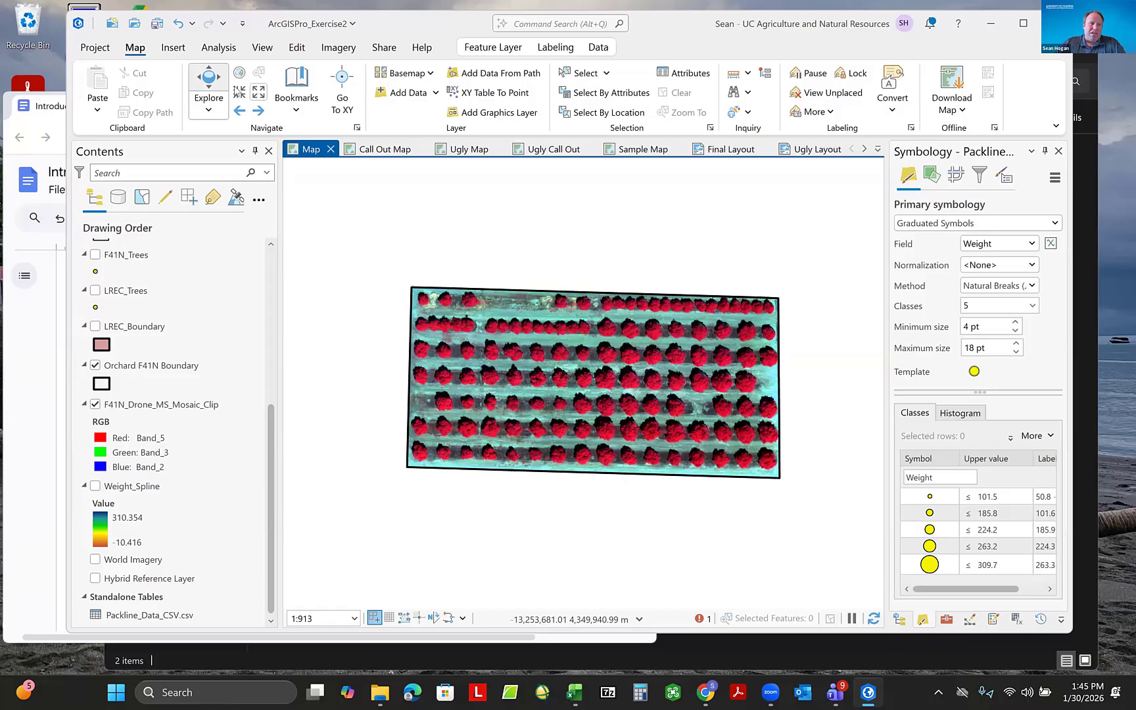
# Look over the bookmark commands and the available 2D basemaps.
pyautogui.click(299, 110)
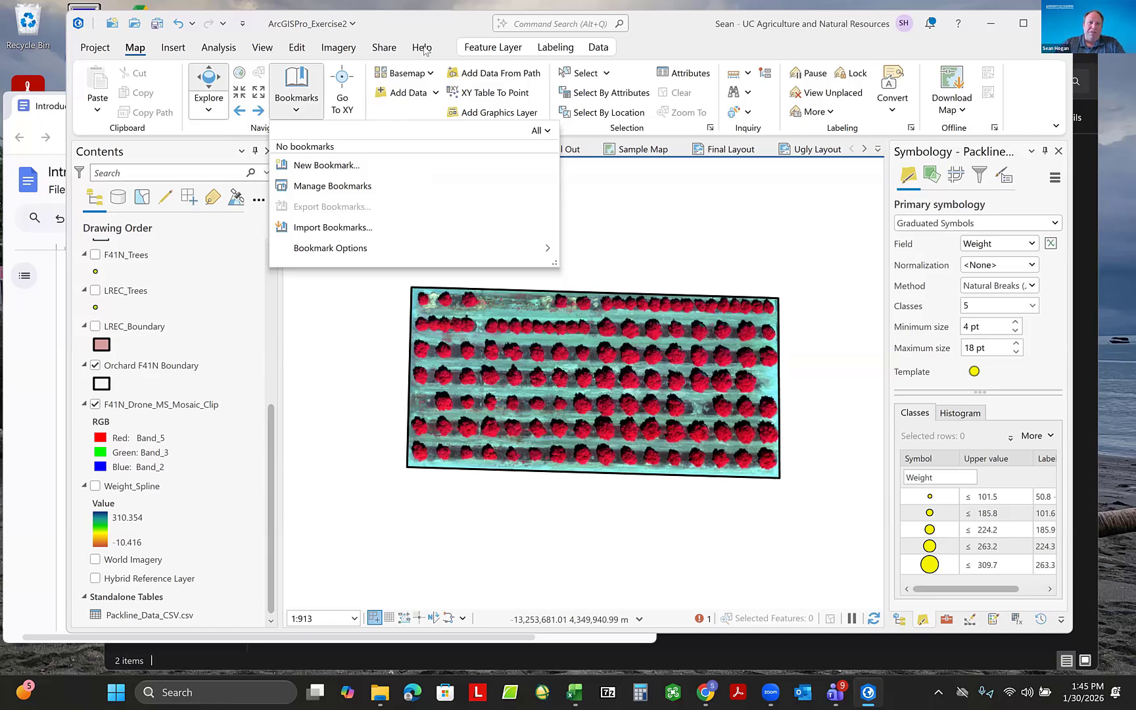
pyautogui.press('Escape')
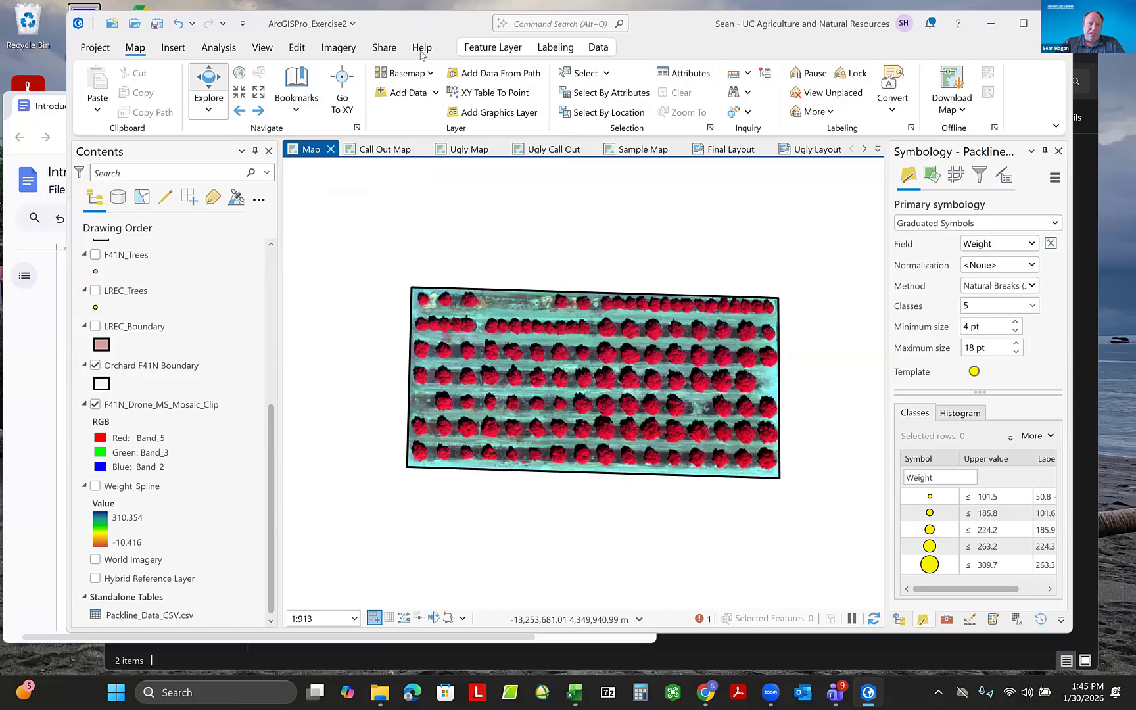
pyautogui.click(432, 75)
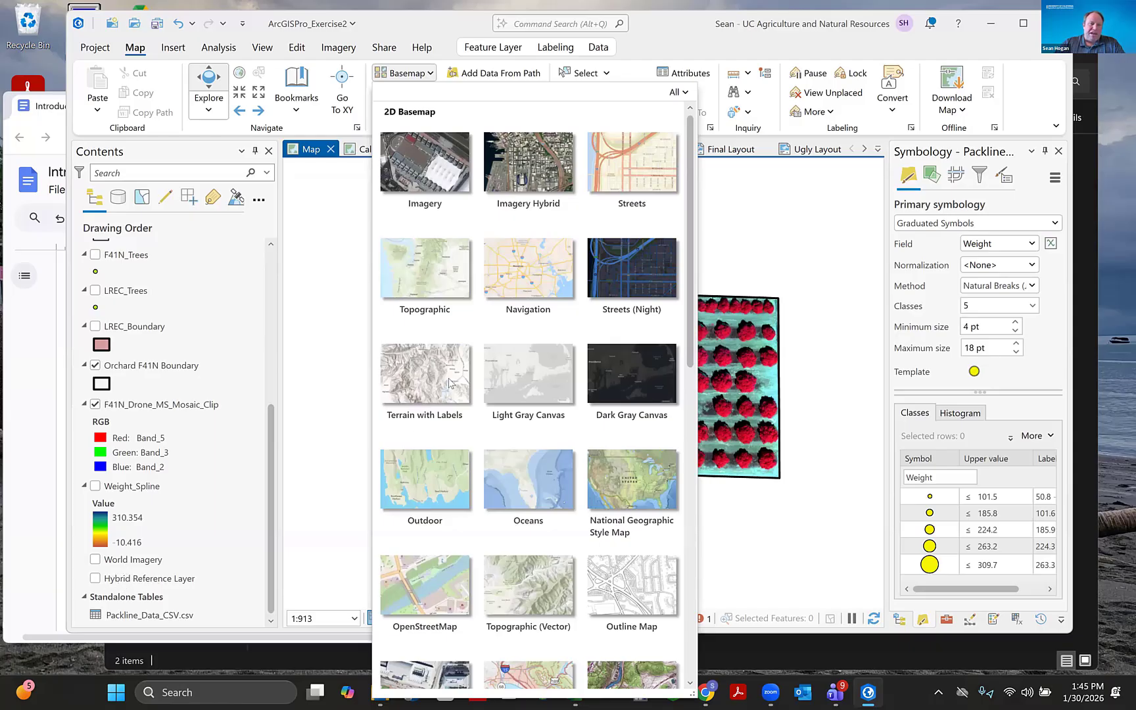
# Show the World Imagery layer behind the orchard block and hide it again.
pyautogui.click(94, 560)
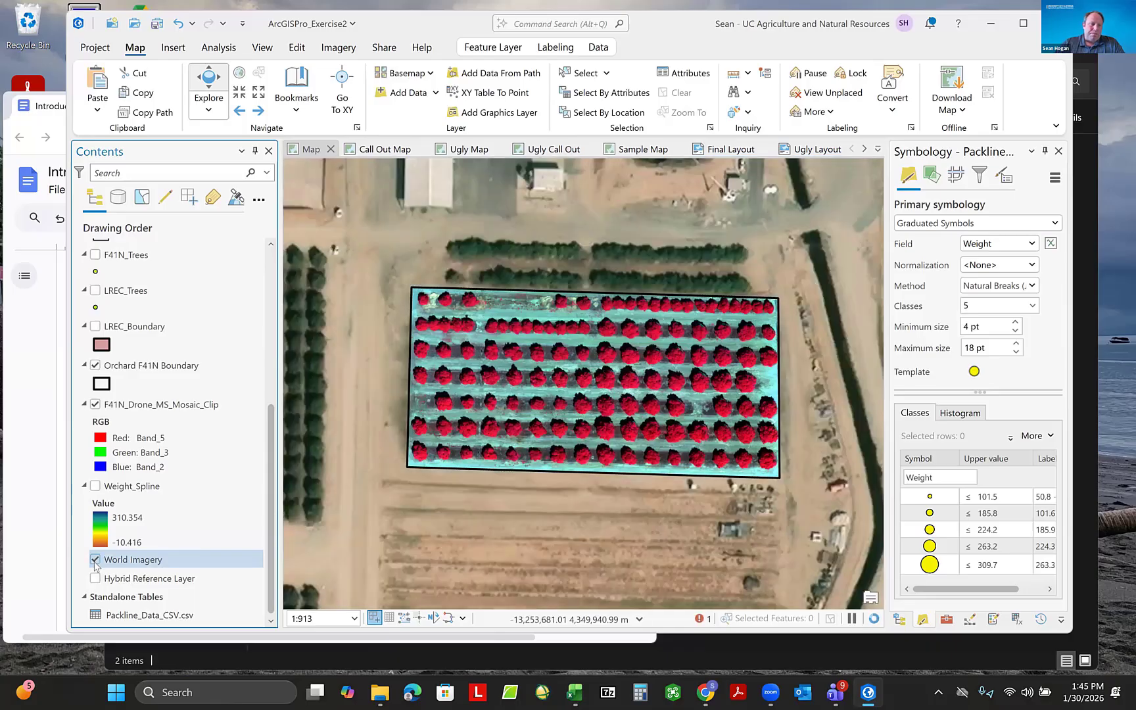
pyautogui.click(94, 560)
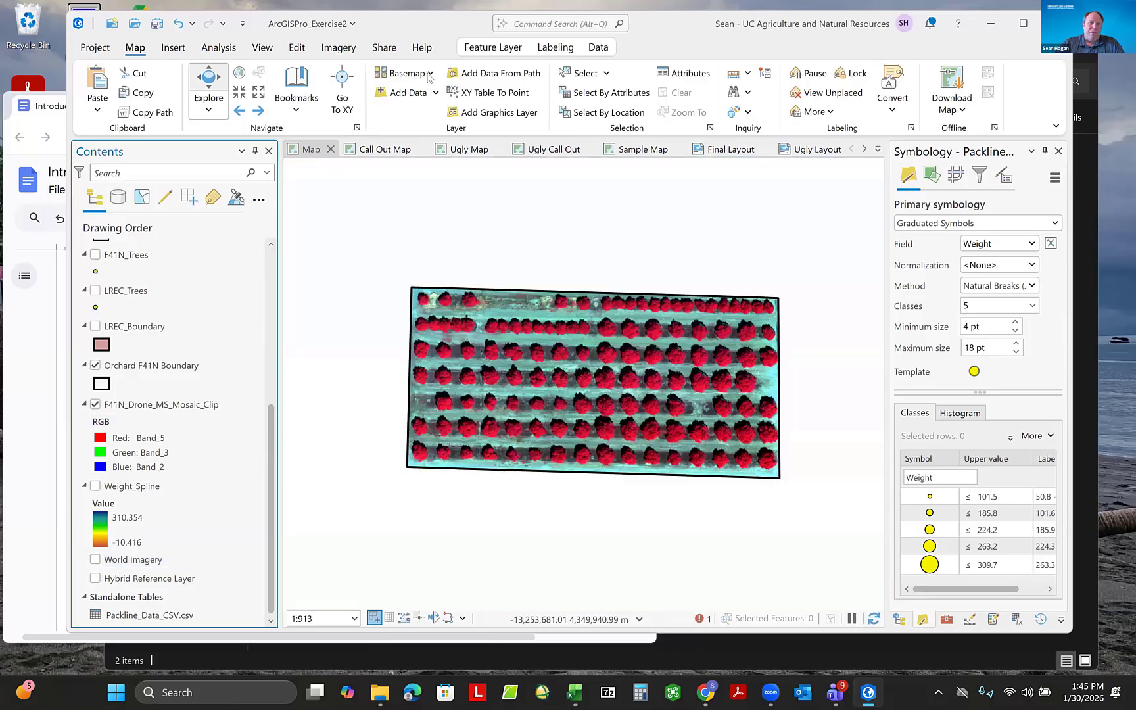
# Change the map's basemap to Topographic and check it around the orchard at different scales.
pyautogui.click(405, 73)
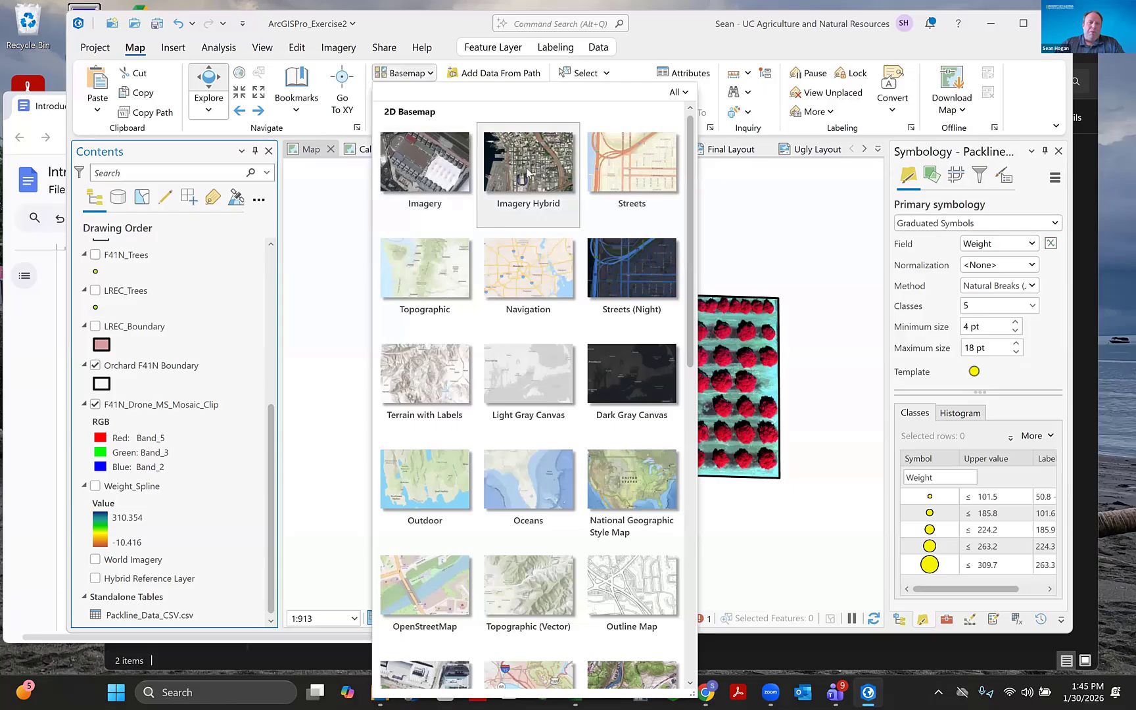
pyautogui.click(429, 276)
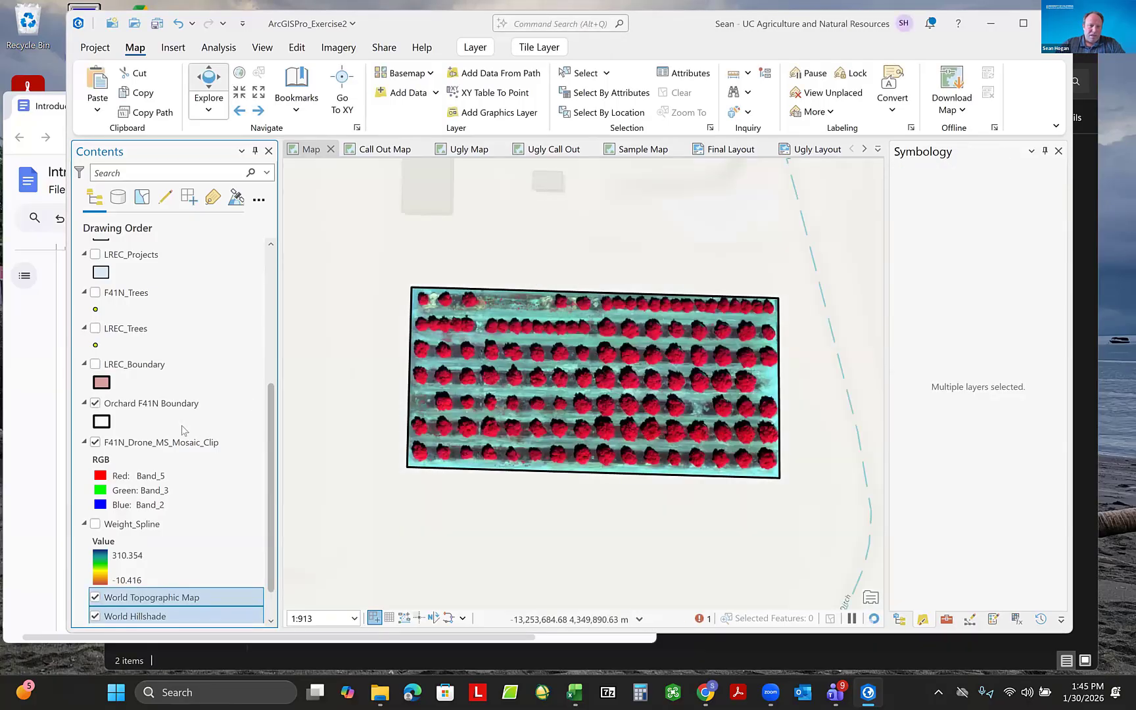
pyautogui.scroll(5, 191, 440)
pyautogui.scroll(2, 191, 440)
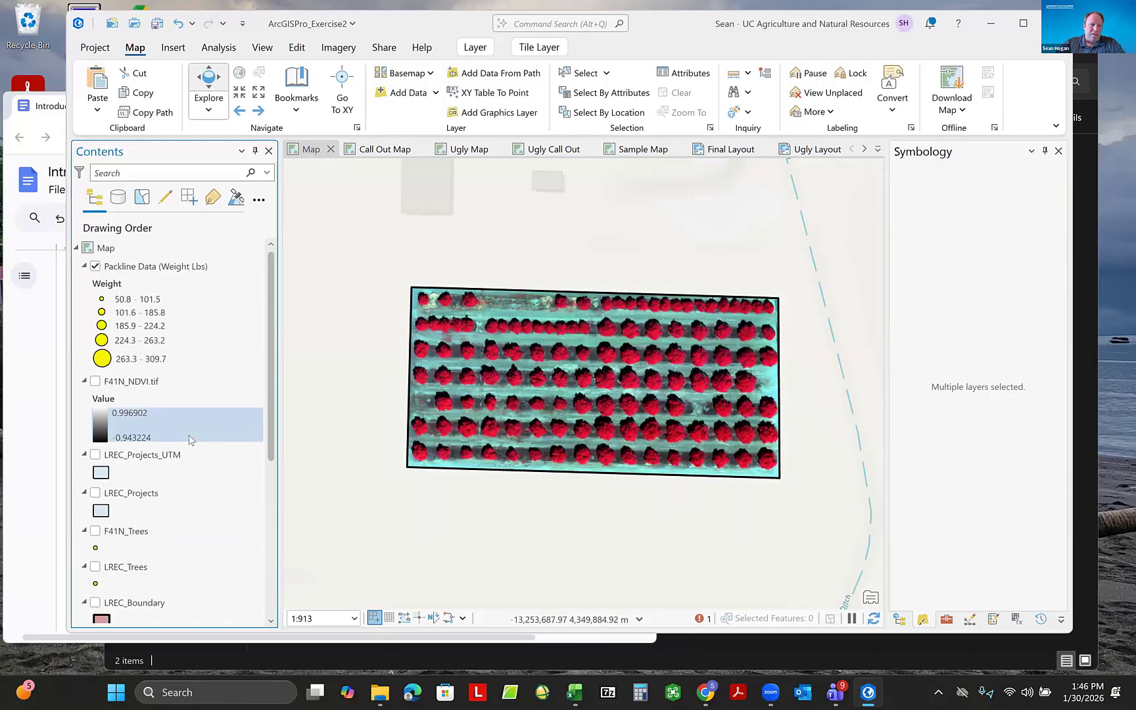
pyautogui.scroll(-3, 191, 440)
pyautogui.scroll(-5, 598, 358)
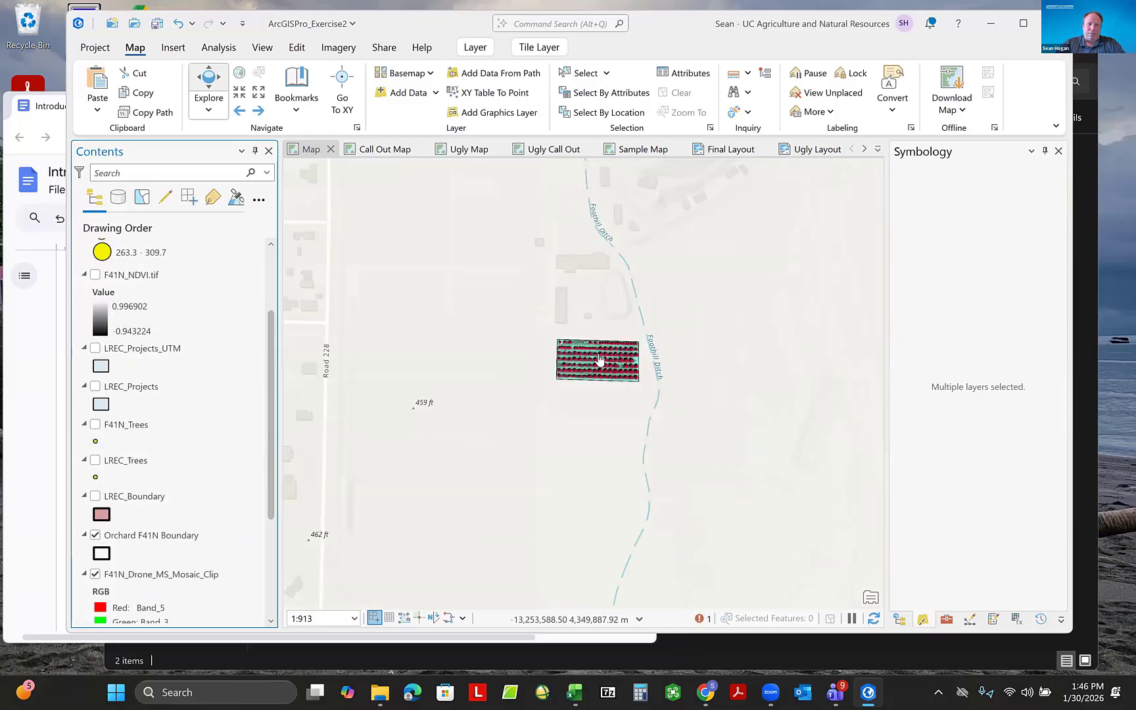
pyautogui.scroll(-5, 598, 358)
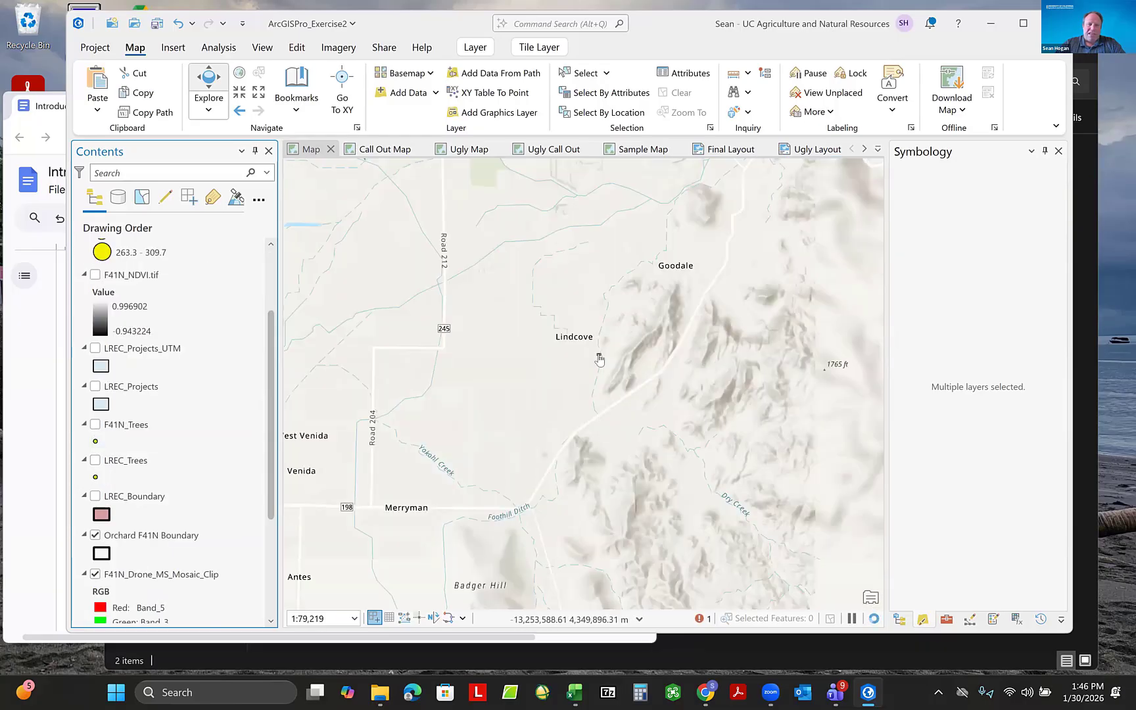
pyautogui.scroll(6, 598, 359)
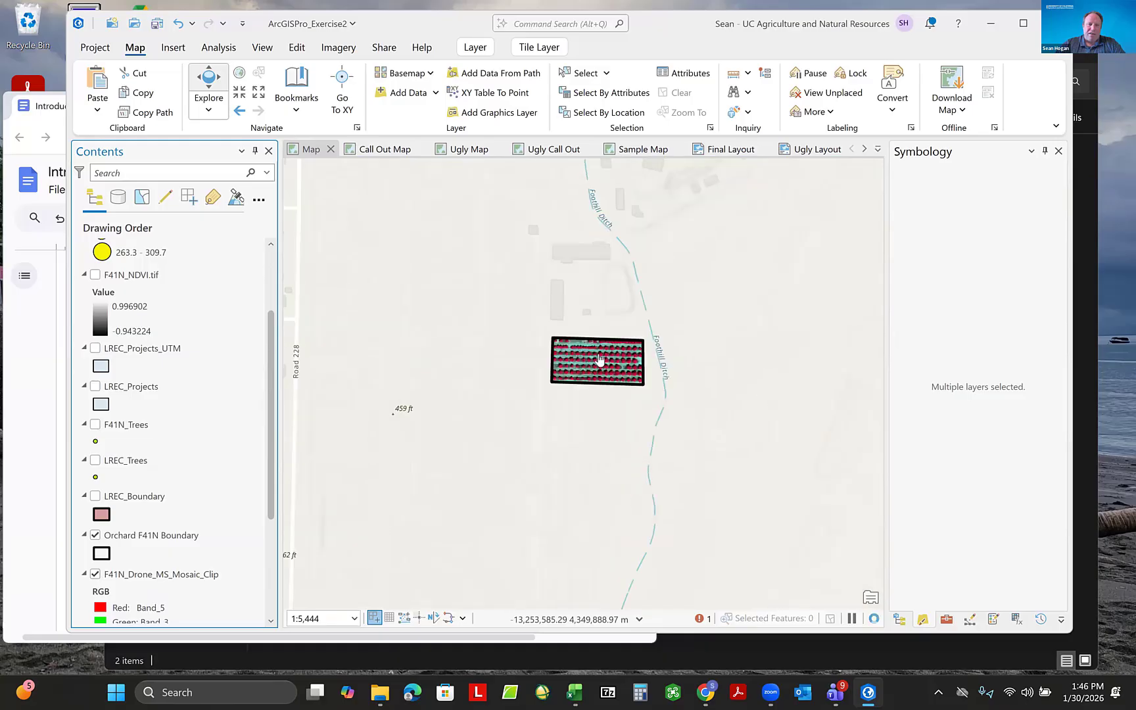
pyautogui.scroll(-3, 215, 422)
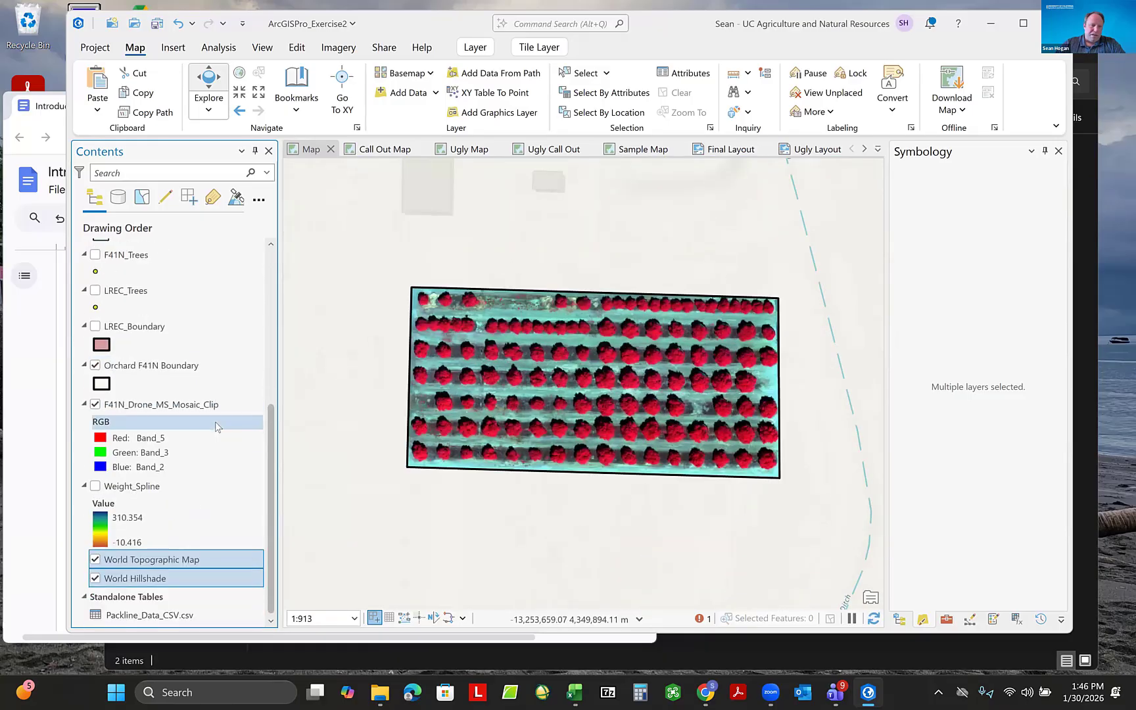
# Hide the World Topographic Map and World Hillshade layers and look through the 2D basemap gallery without choosing another basemap.
pyautogui.click(95, 560)
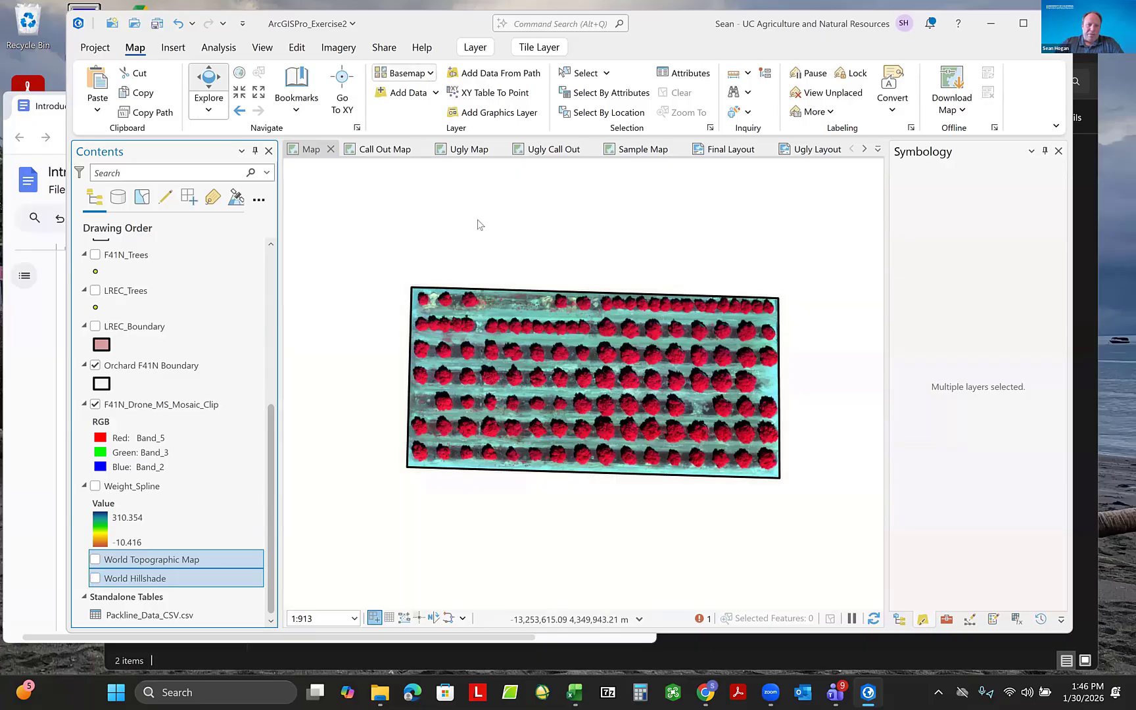
pyautogui.click(430, 76)
pyautogui.scroll(-8, 534, 310)
pyautogui.scroll(-1, 535, 310)
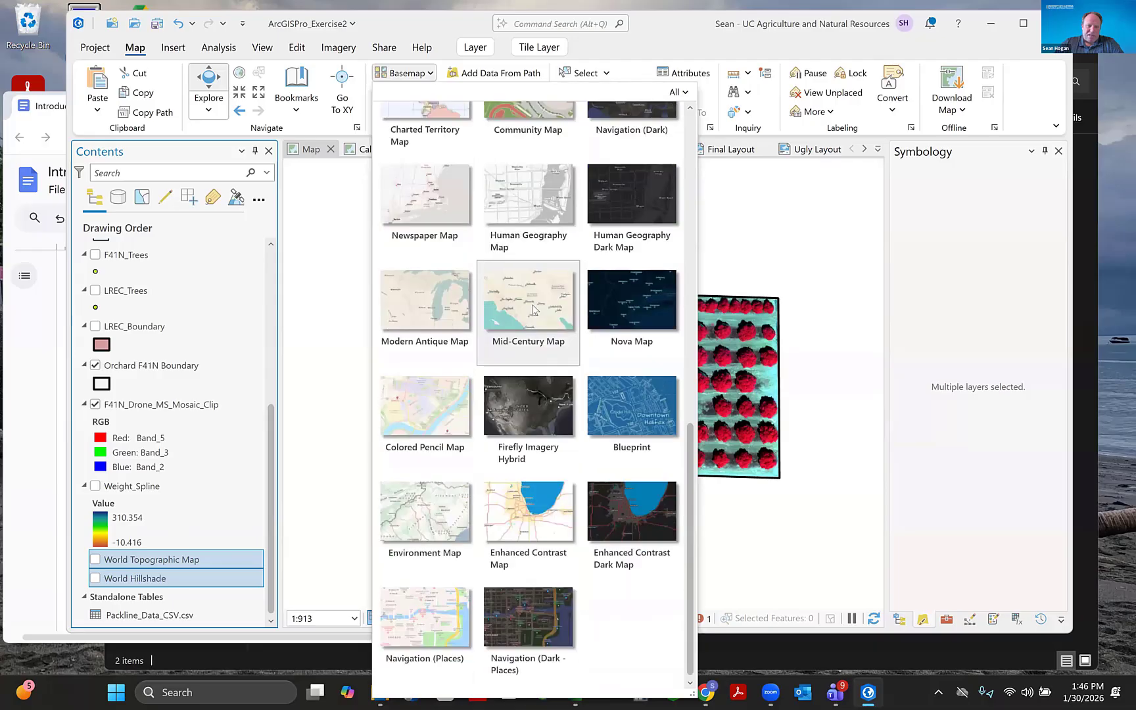
pyautogui.scroll(9, 535, 310)
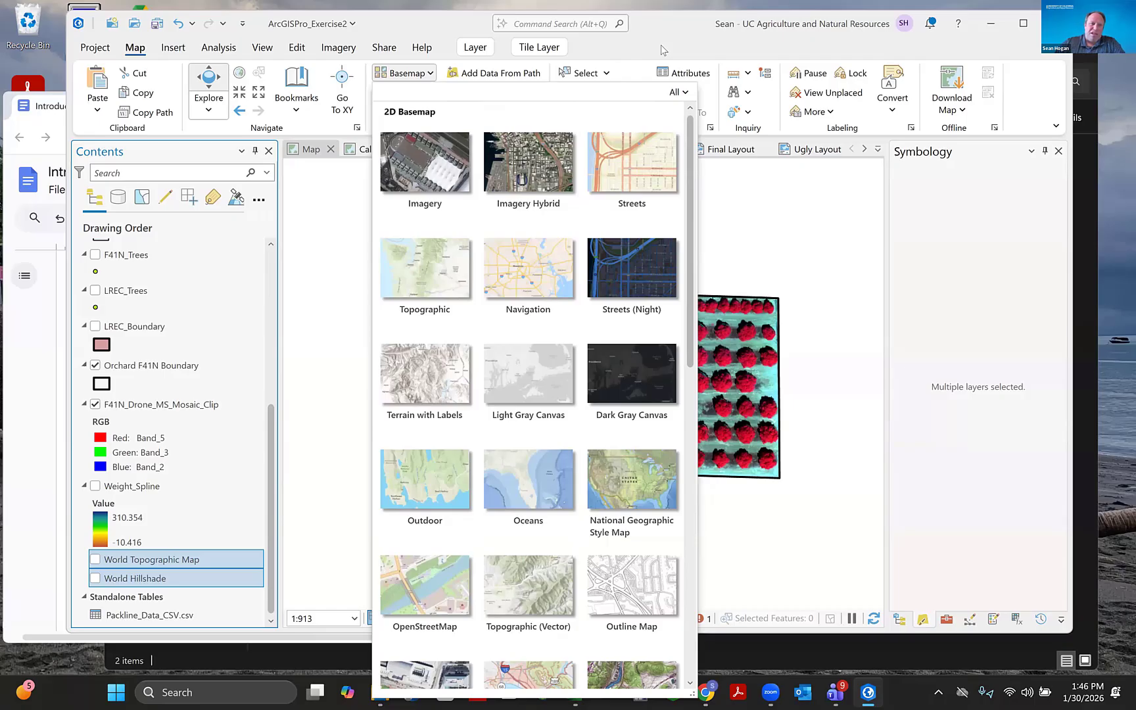
pyautogui.click(642, 44)
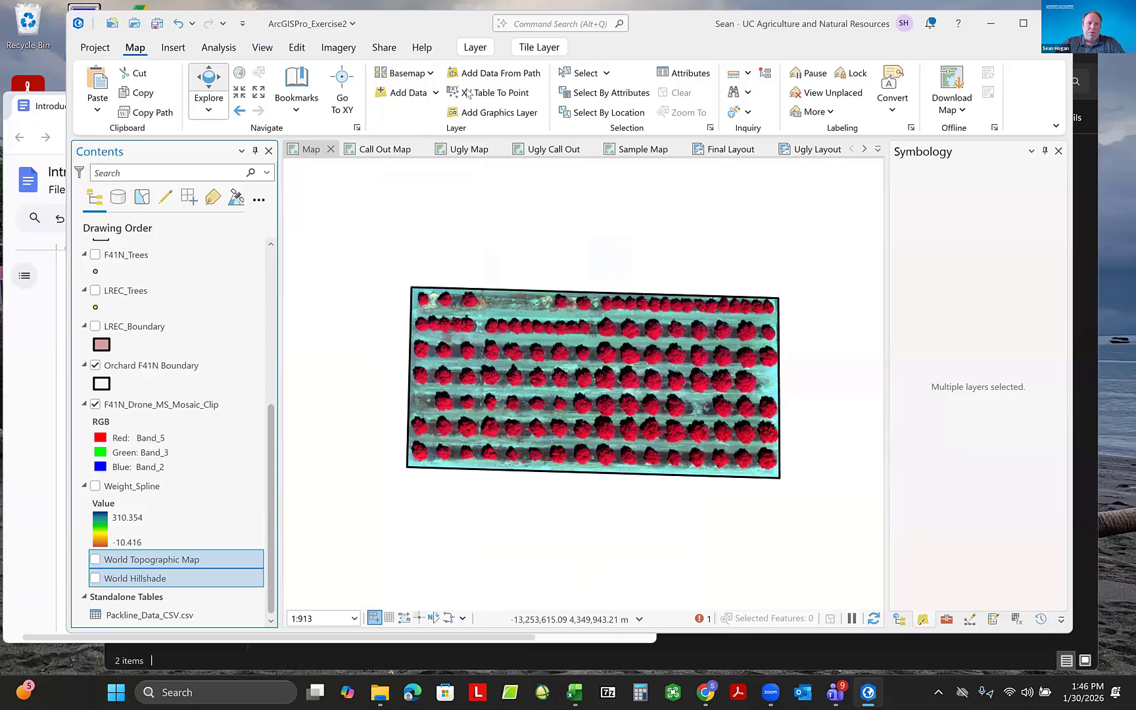
# Look at the project sources offered for adding data to the map and close the dialog without adding any.
pyautogui.click(416, 99)
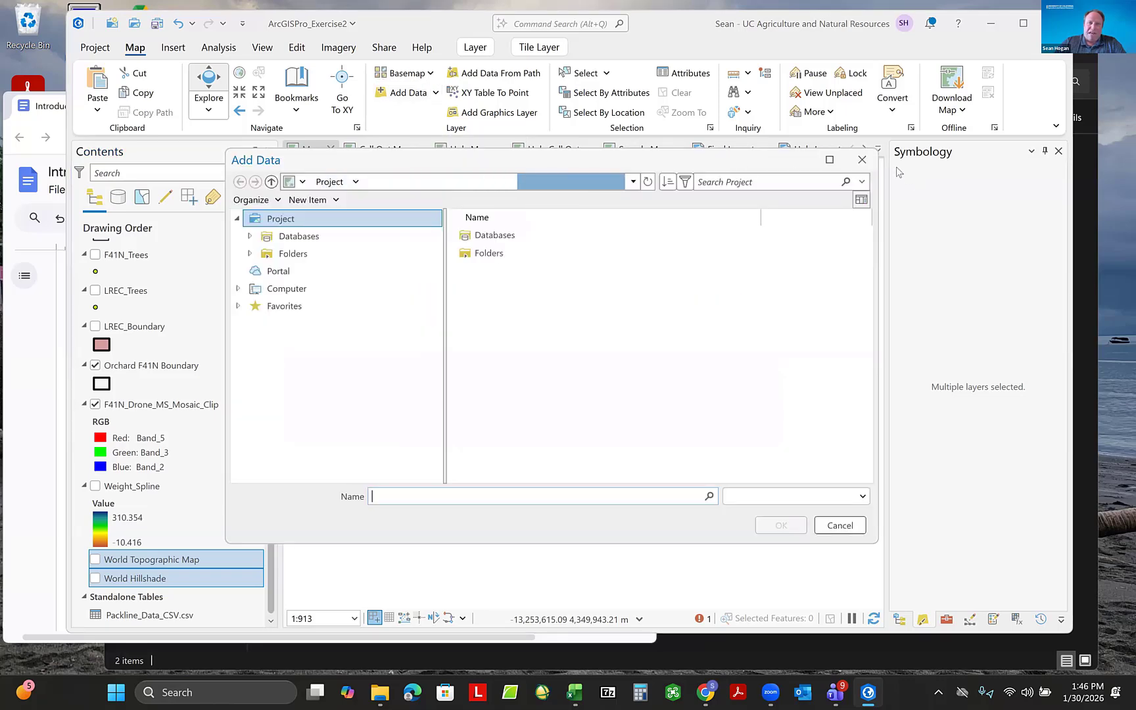
pyautogui.click(863, 161)
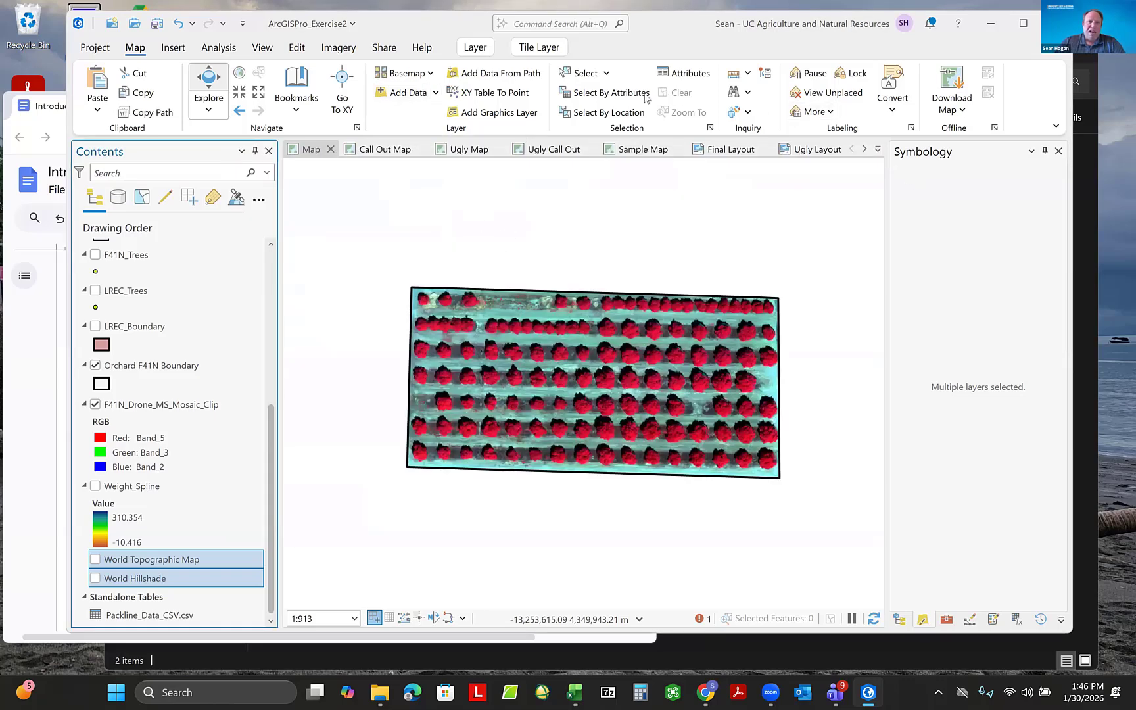
pyautogui.click(438, 152)
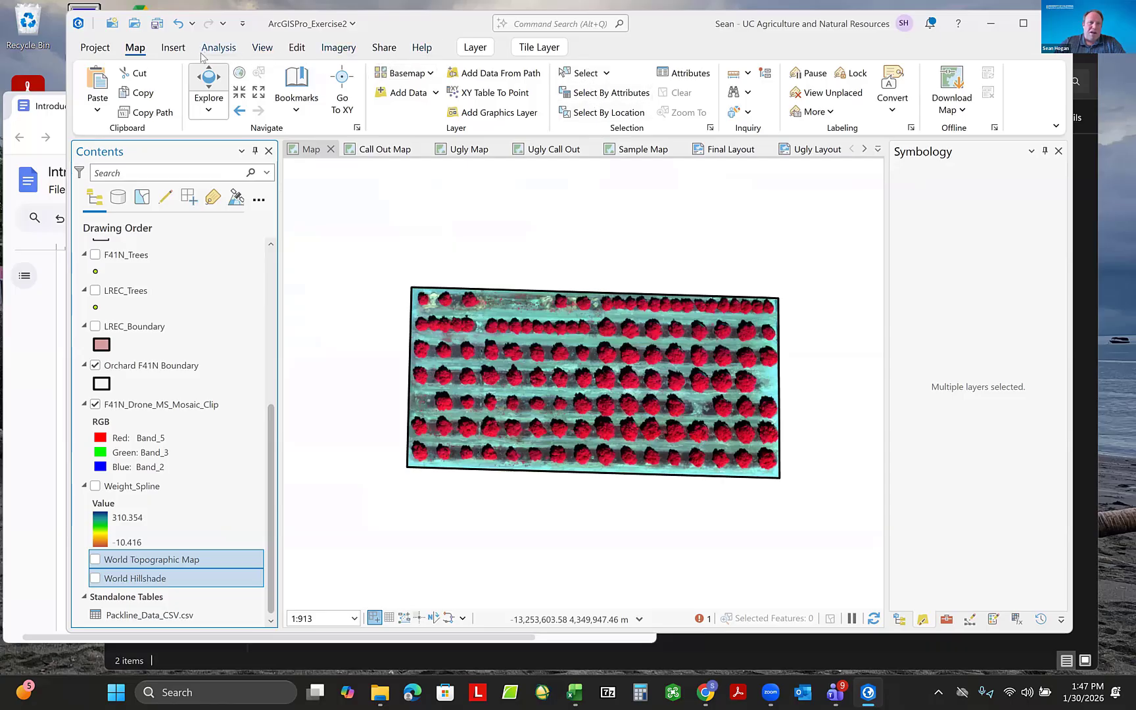
# Compare the insert commands available for the map and the Final Layout, and look over the editing commands.
pyautogui.click(178, 52)
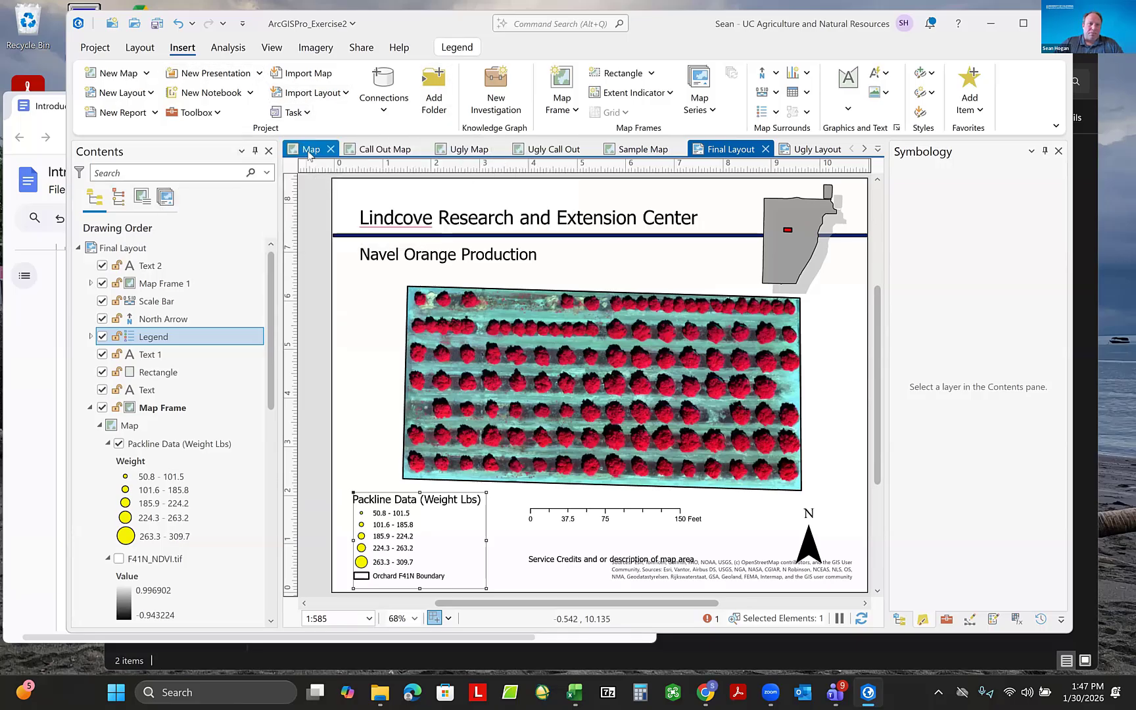
pyautogui.click(307, 152)
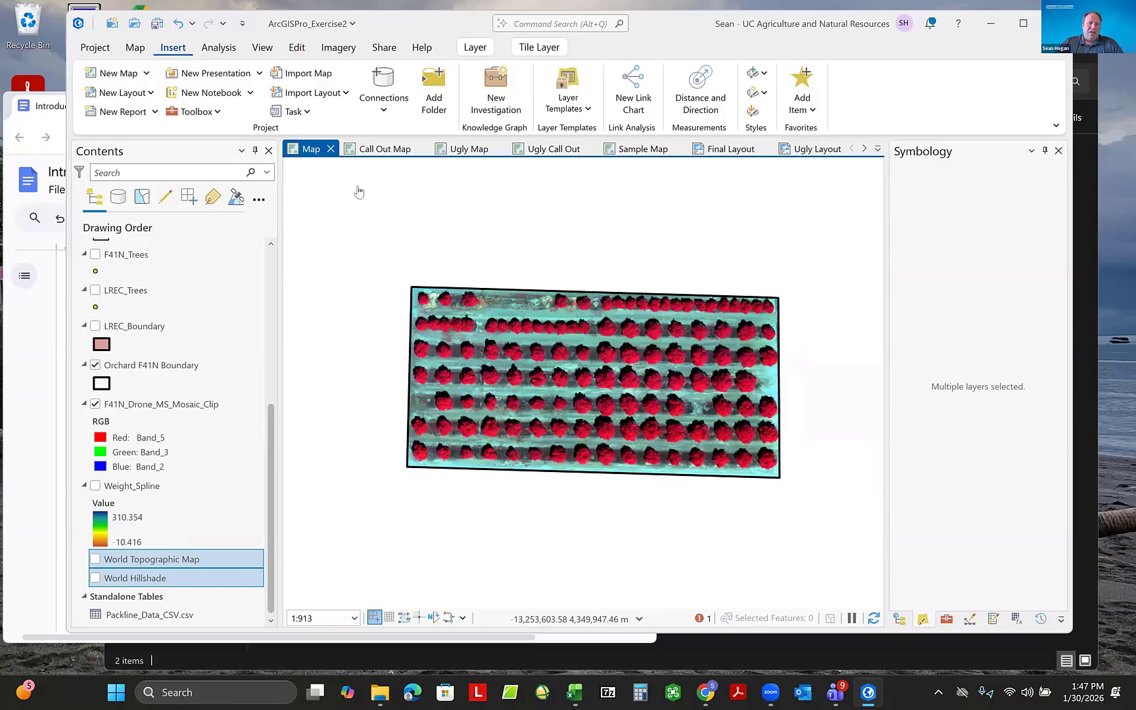
pyautogui.click(731, 150)
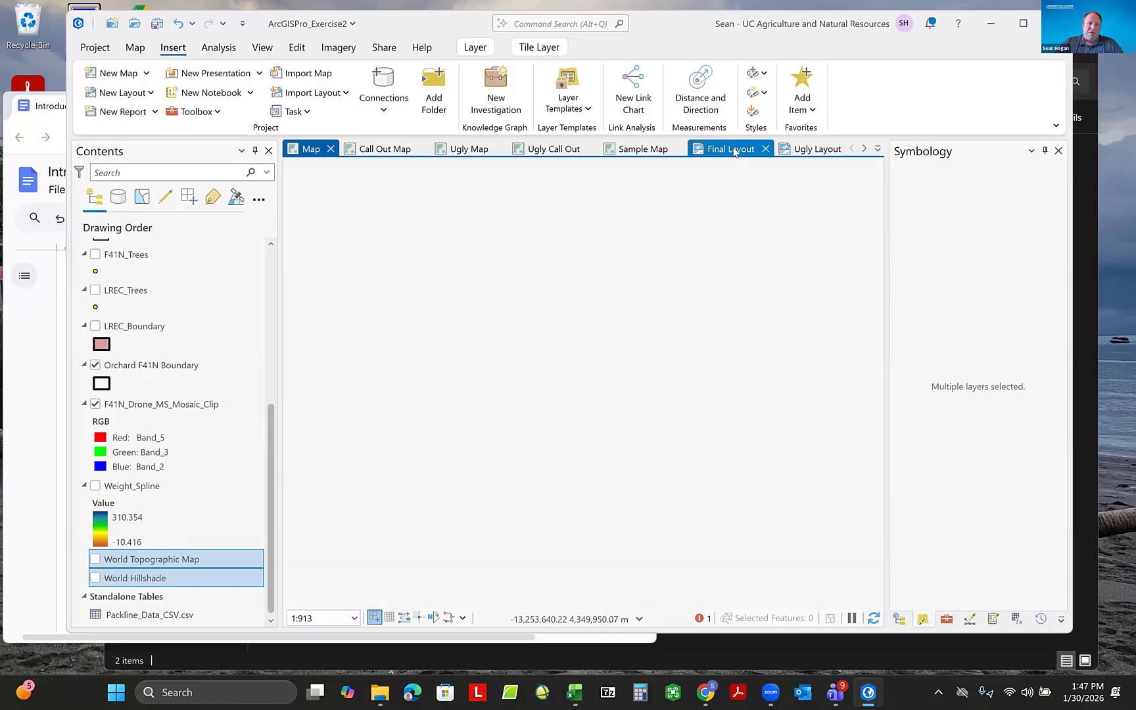
pyautogui.click(311, 150)
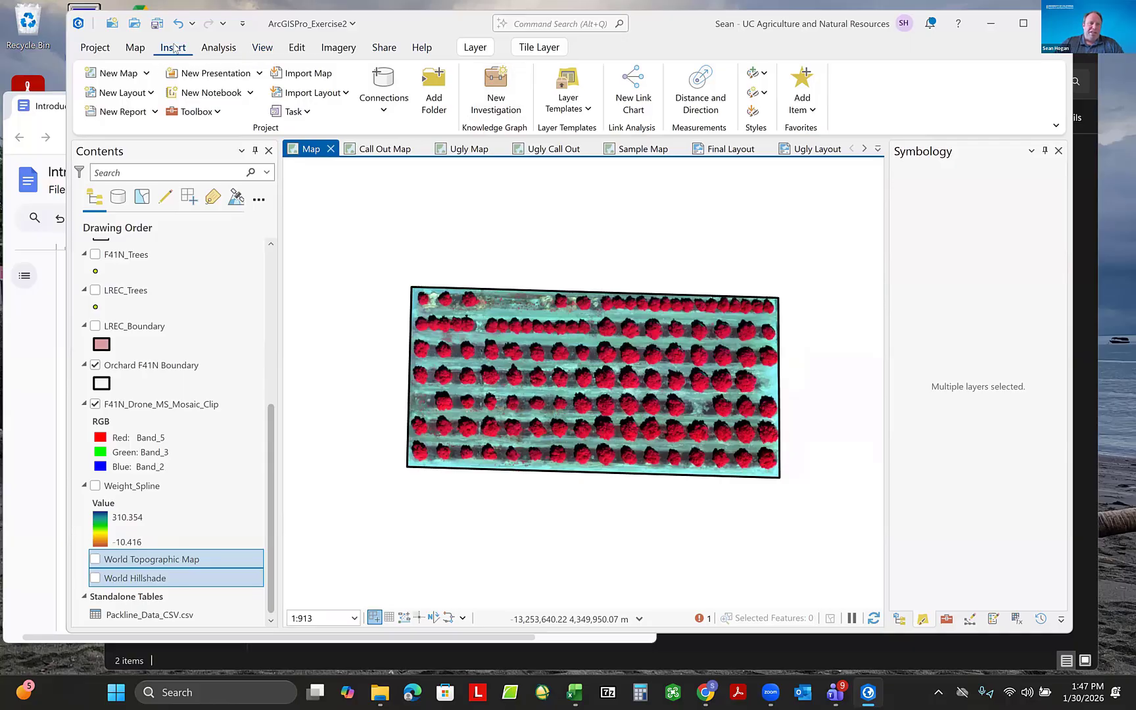
pyautogui.click(297, 49)
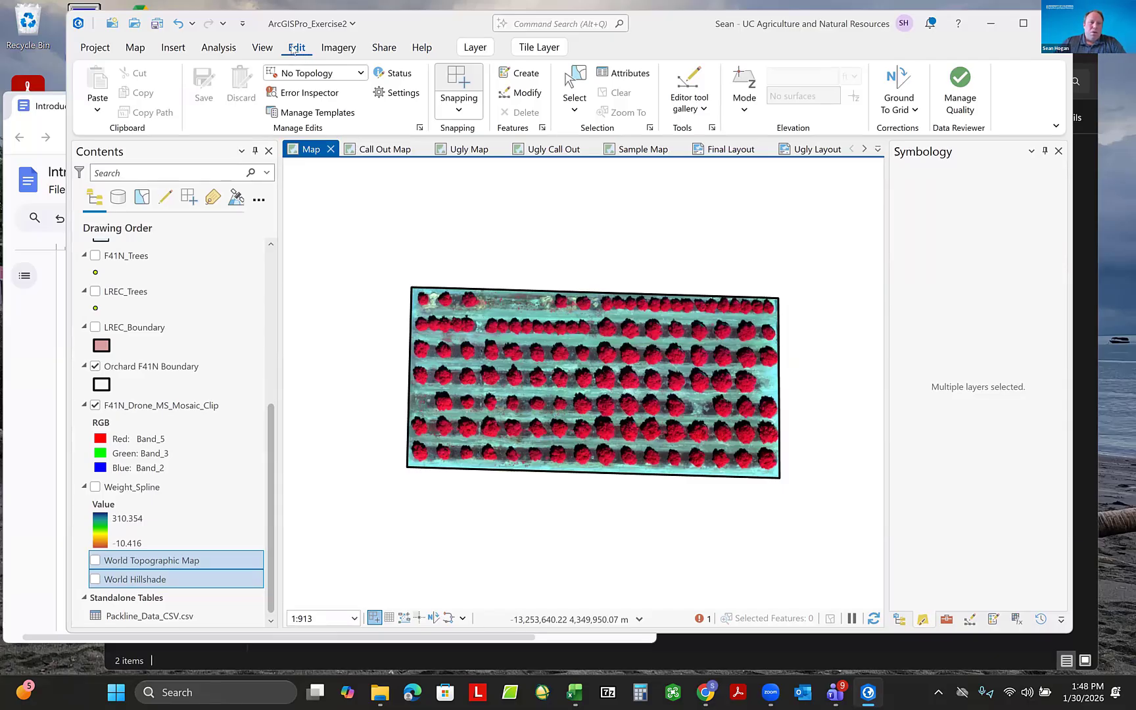
pyautogui.click(172, 48)
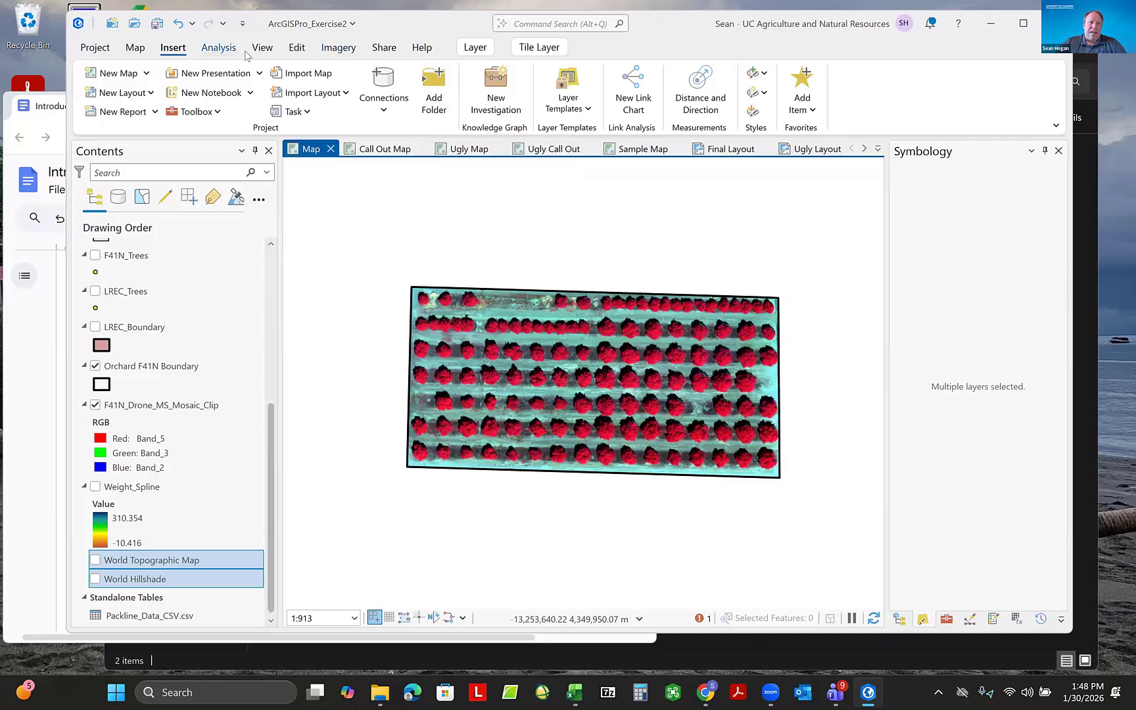
# Maximize the application window and open the Geoprocessing pane, widening it to show full tool names.
pyautogui.click(221, 50)
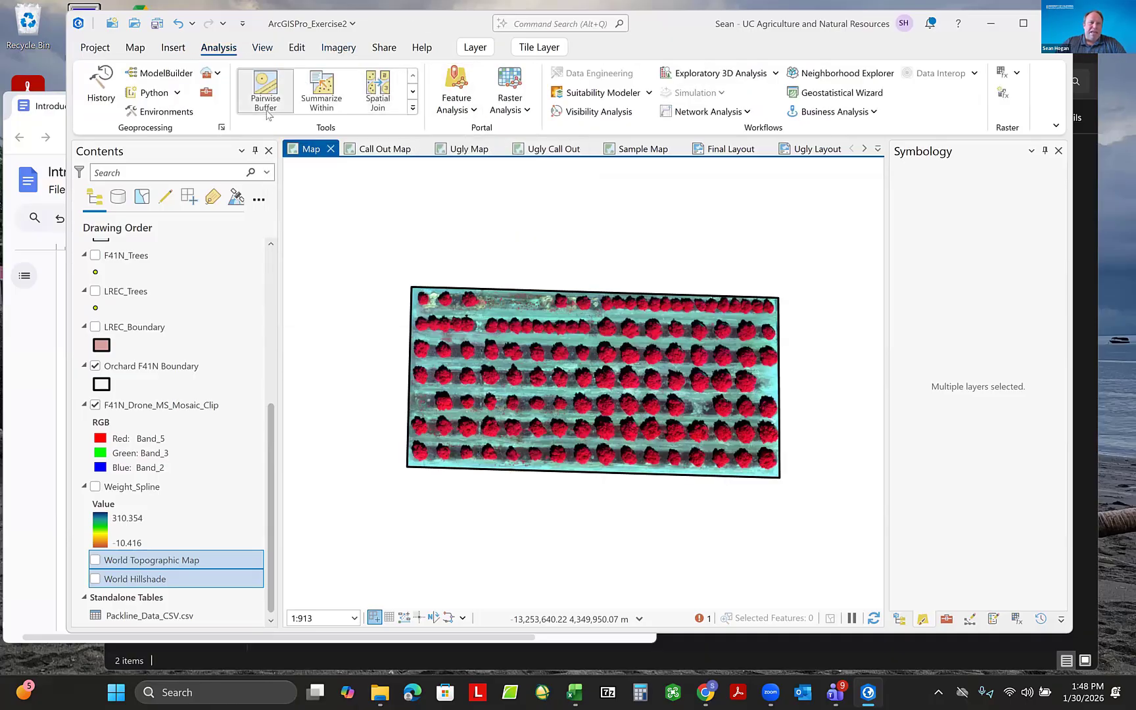
pyautogui.click(1023, 25)
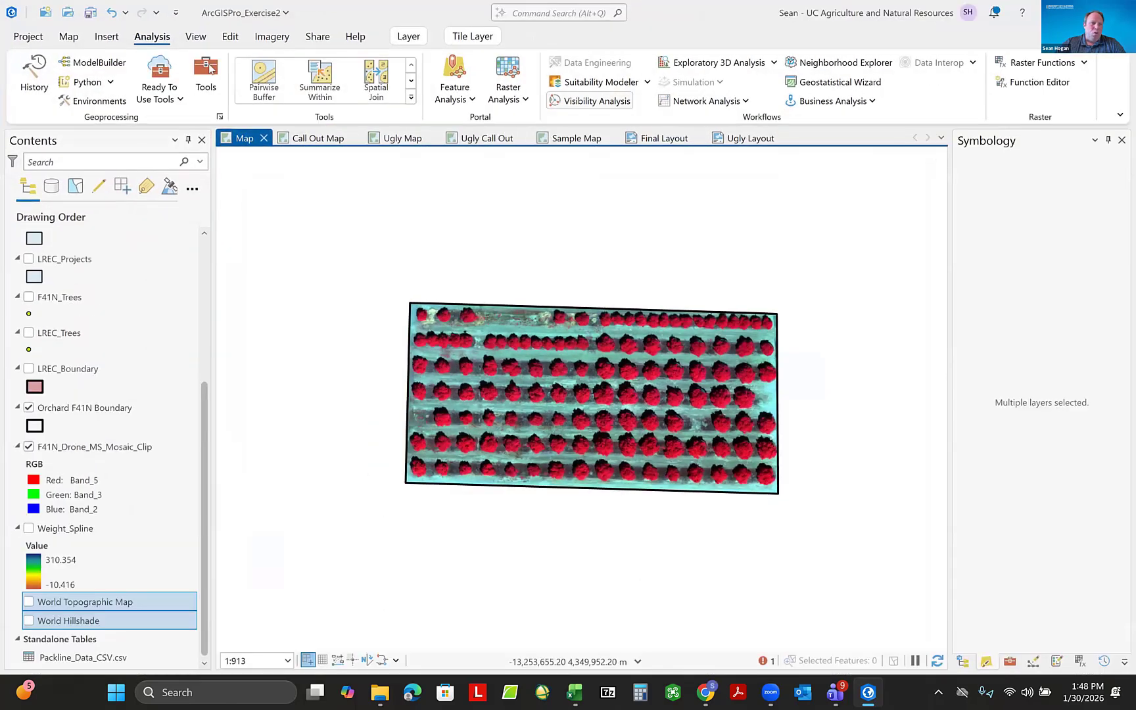
pyautogui.click(205, 72)
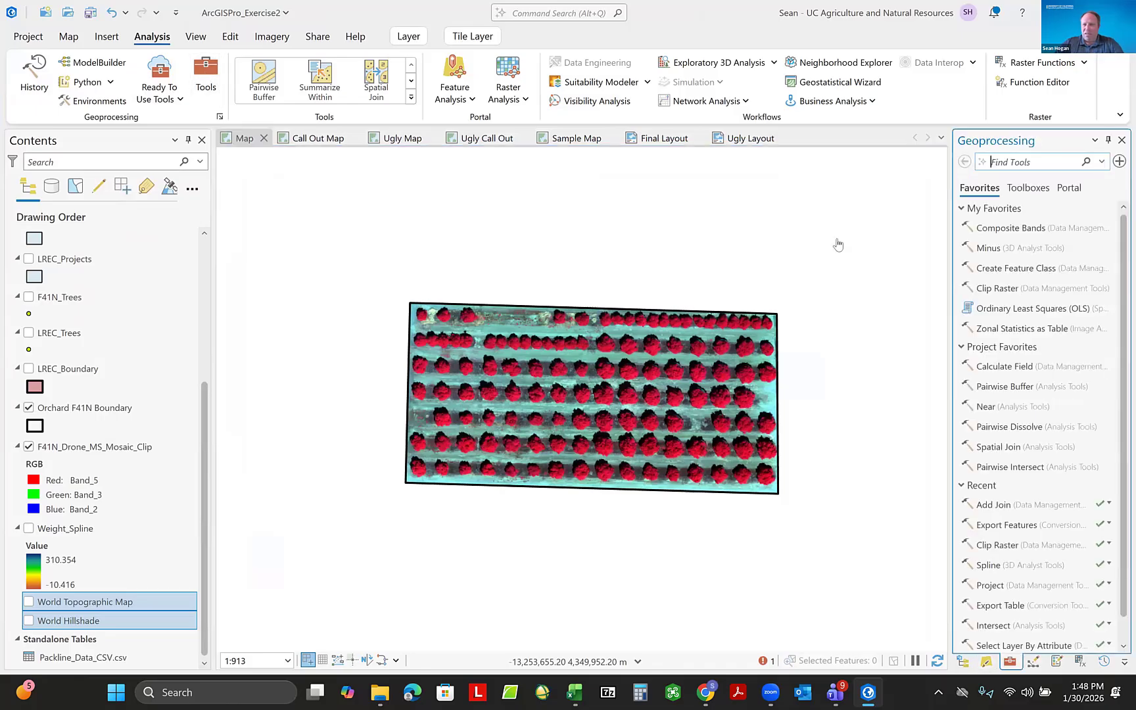
pyautogui.moveTo(952, 307); pyautogui.dragTo(906, 310)
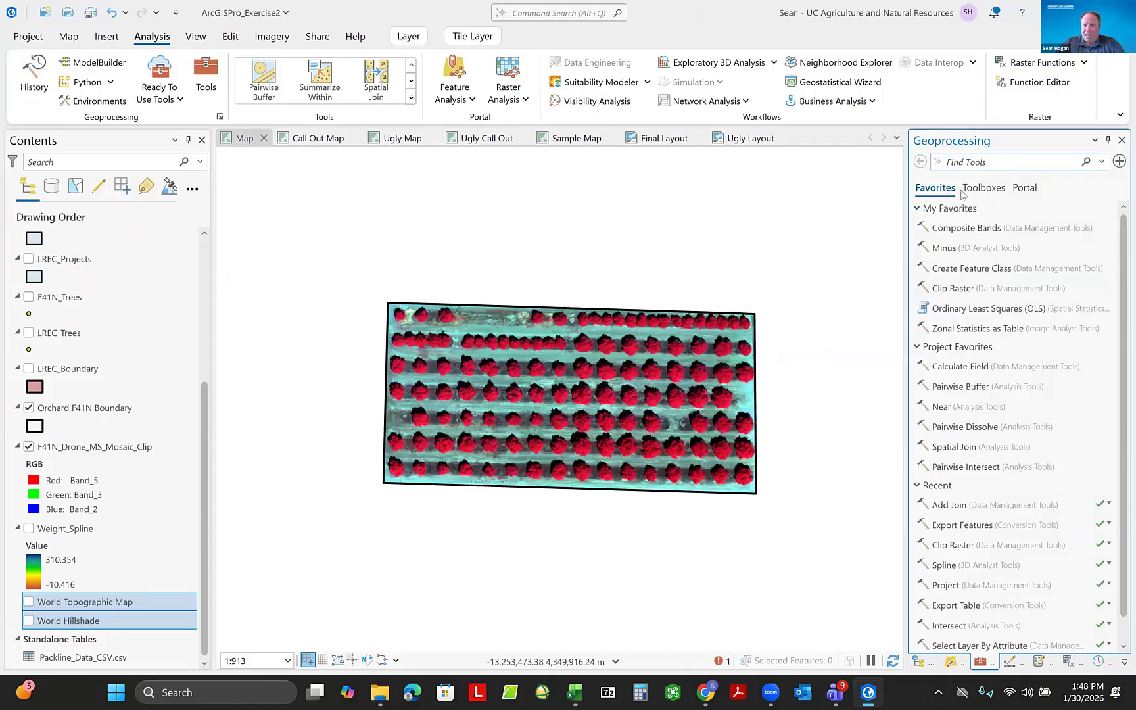
# Browse the list of system geoprocessing toolboxes and return to the favorite tools.
pyautogui.click(981, 190)
pyautogui.scroll(-10, 984, 374)
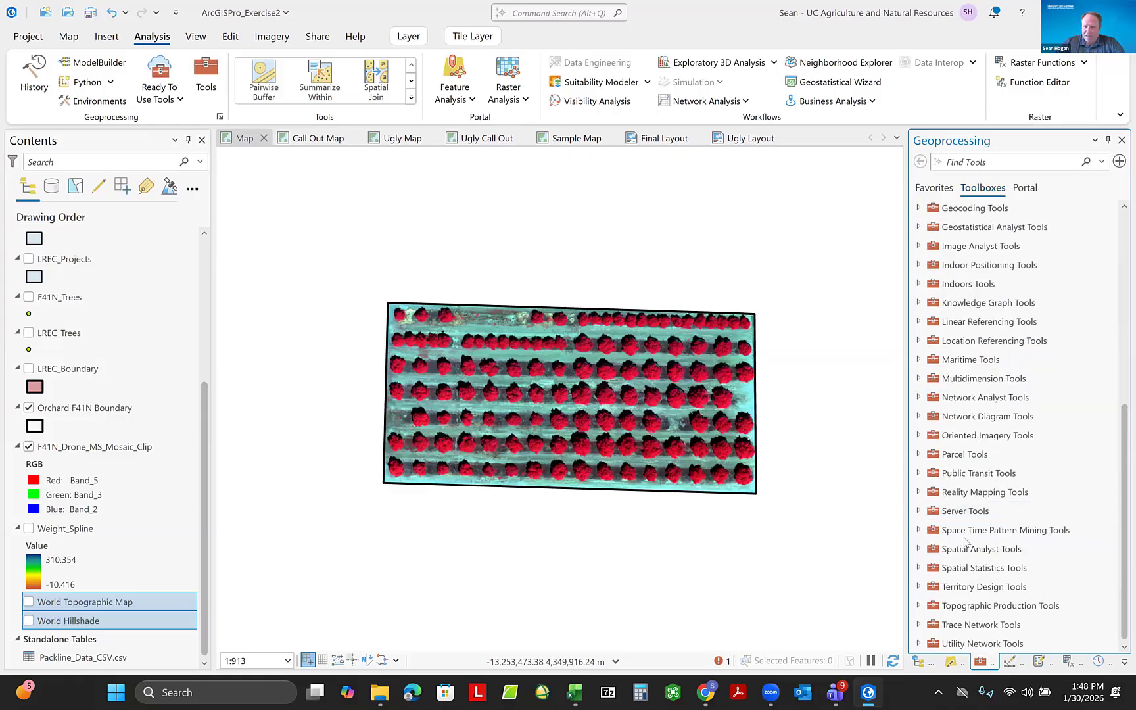
pyautogui.scroll(5, 971, 511)
pyautogui.scroll(2, 970, 511)
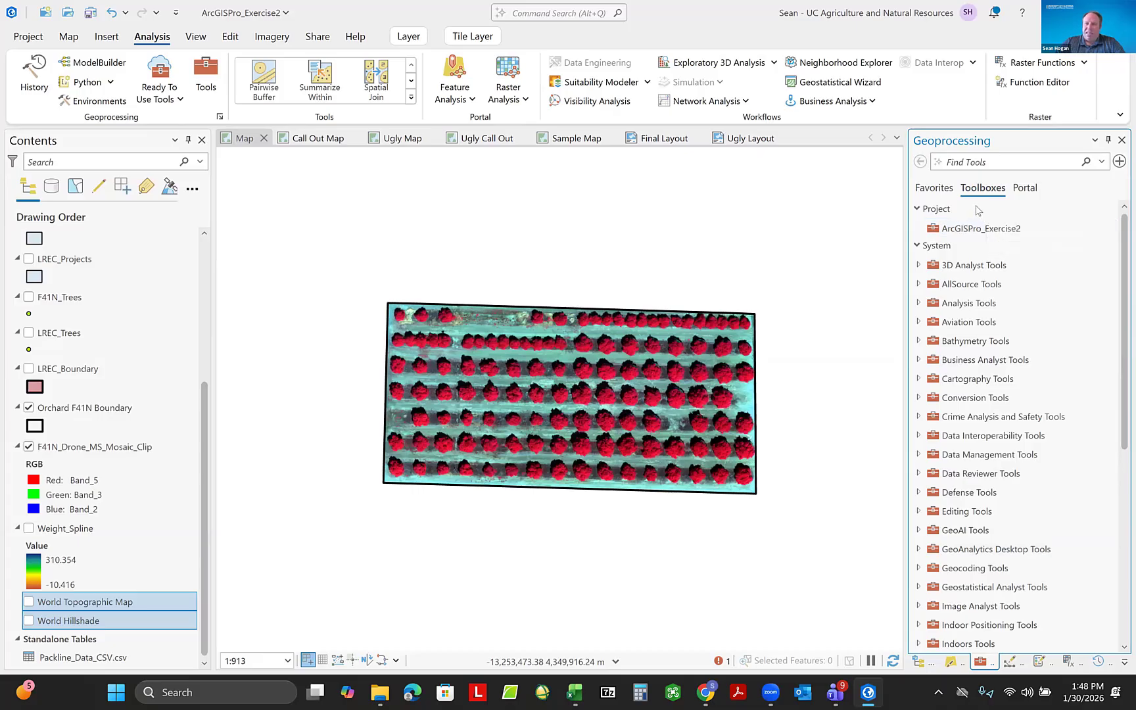
pyautogui.click(935, 189)
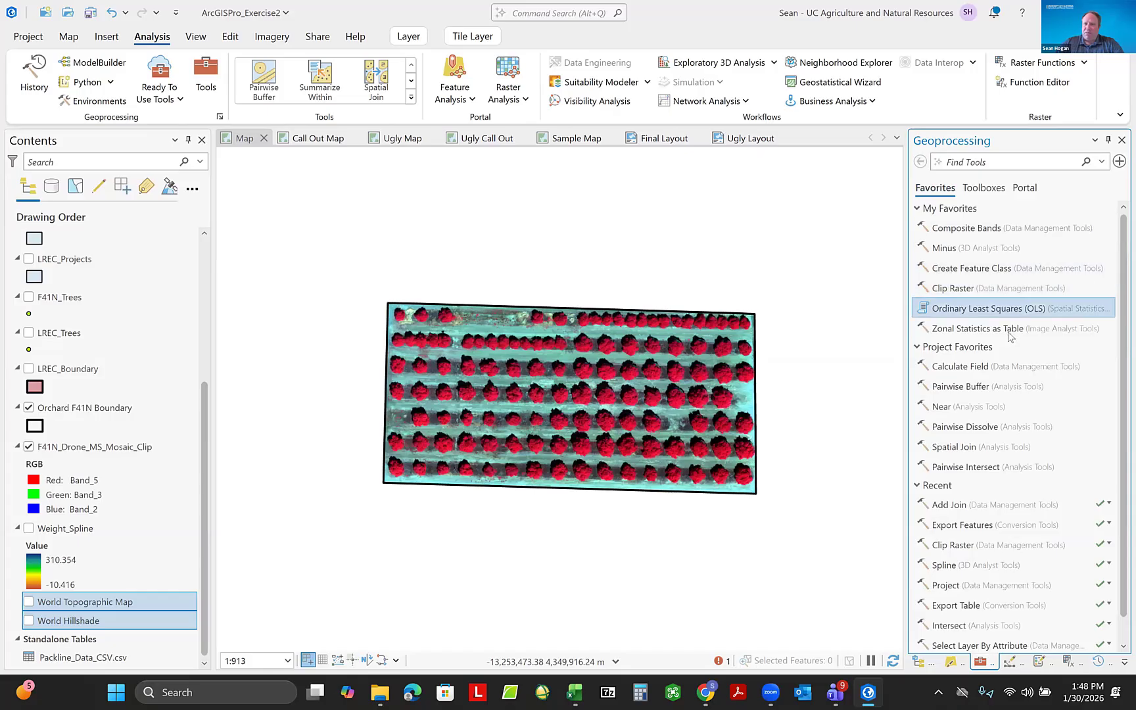
# Search the geoprocessing tools for "mer", view the online help page for the Merge tool, and return to the project.
pyautogui.click(972, 163)
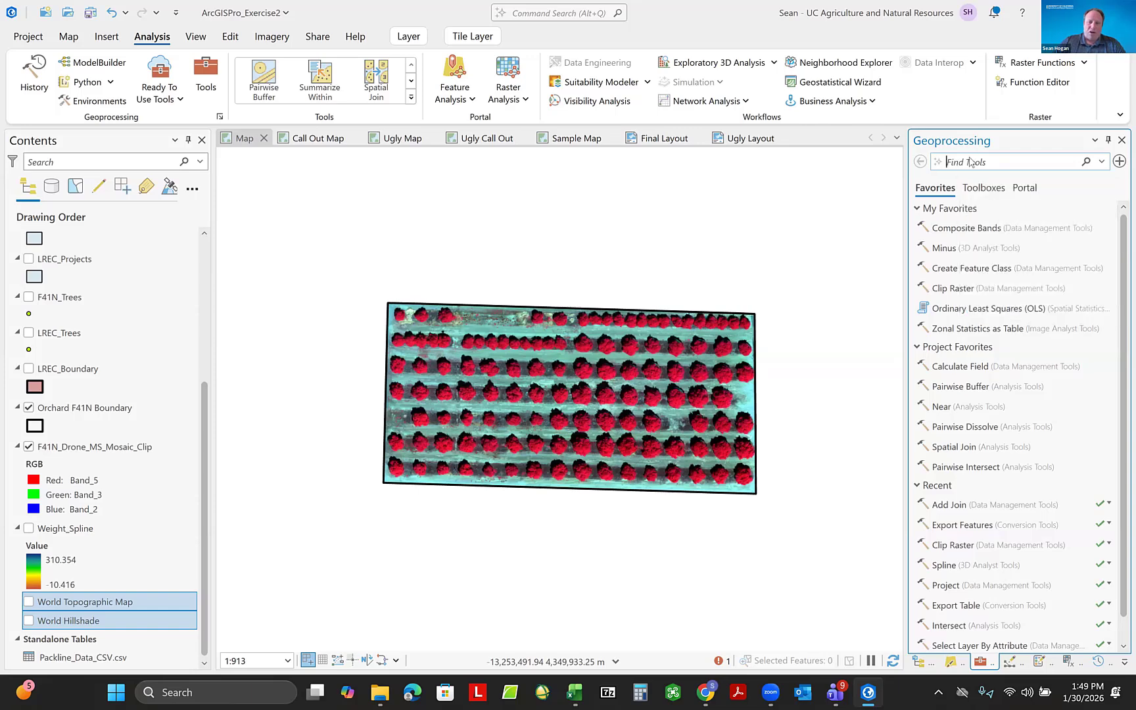
pyautogui.write('m')
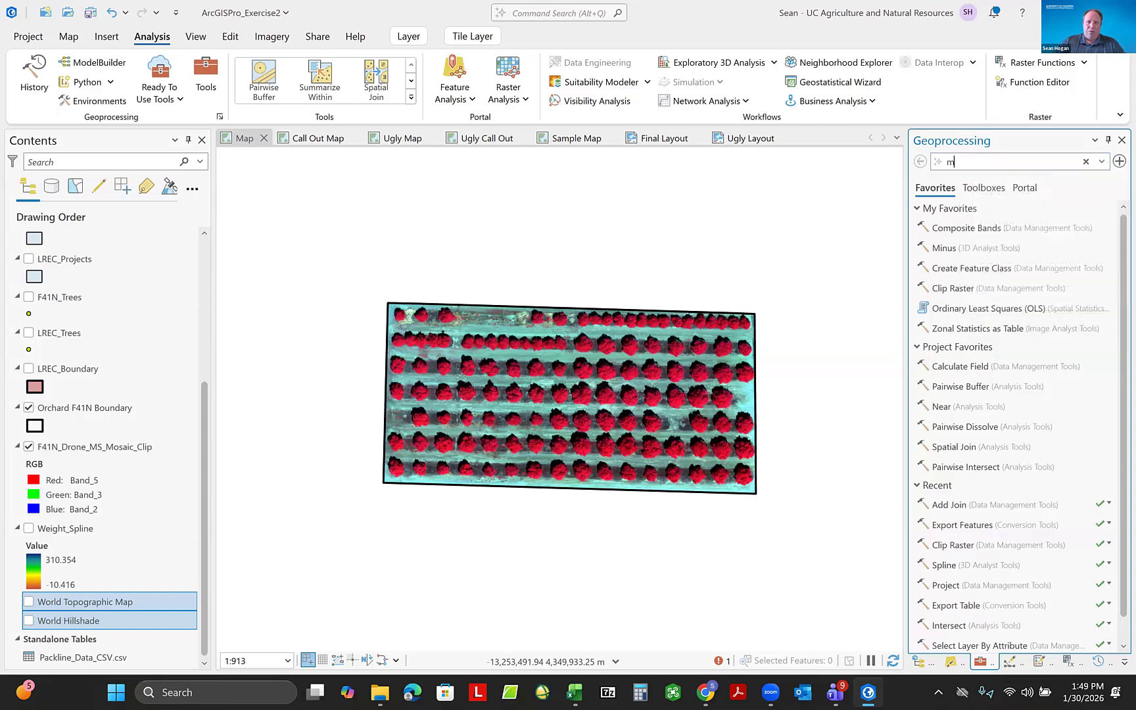
pyautogui.write('er')
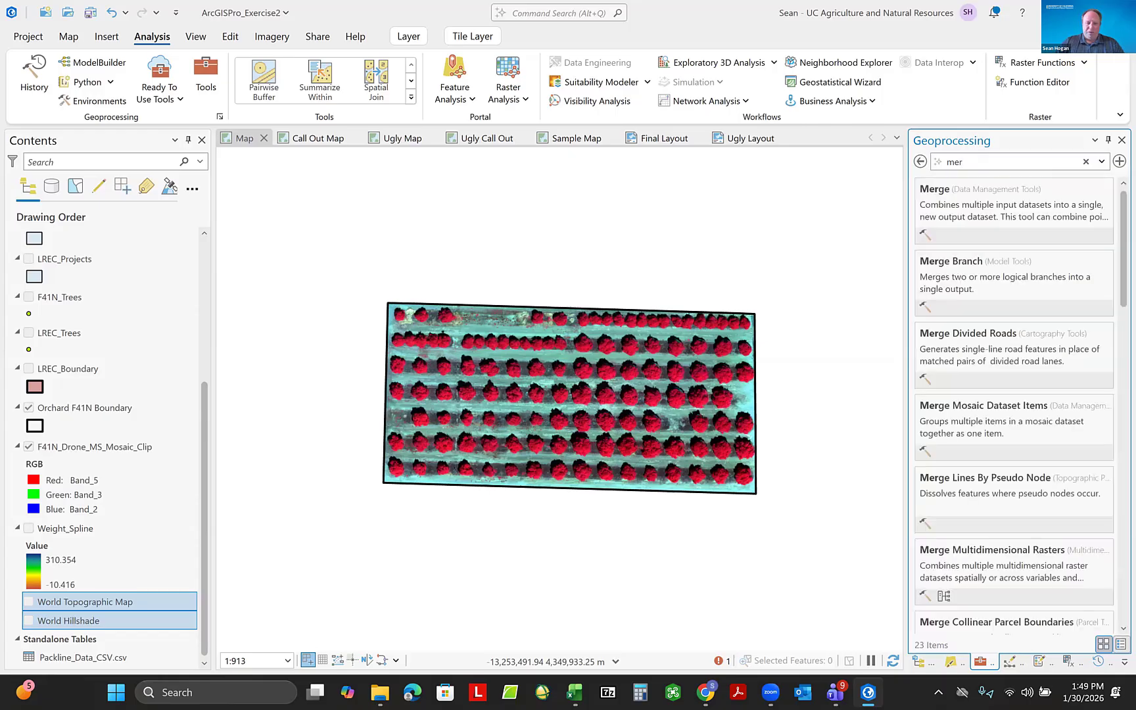
pyautogui.click(936, 194)
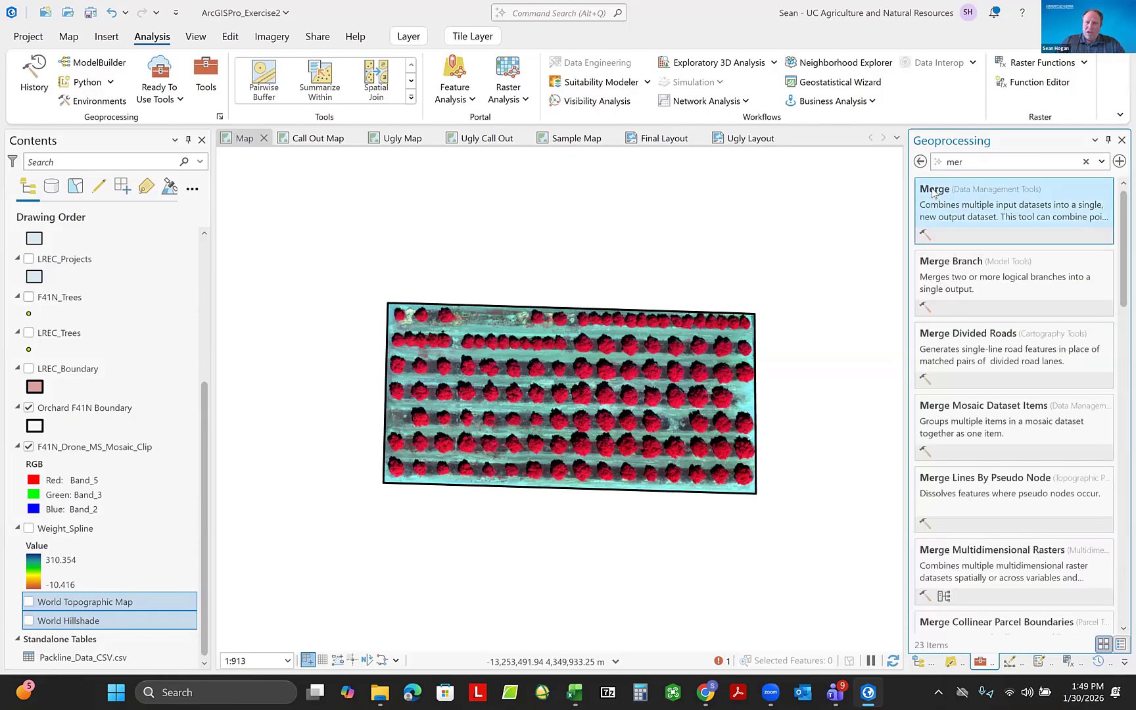
pyautogui.rightClick(933, 192)
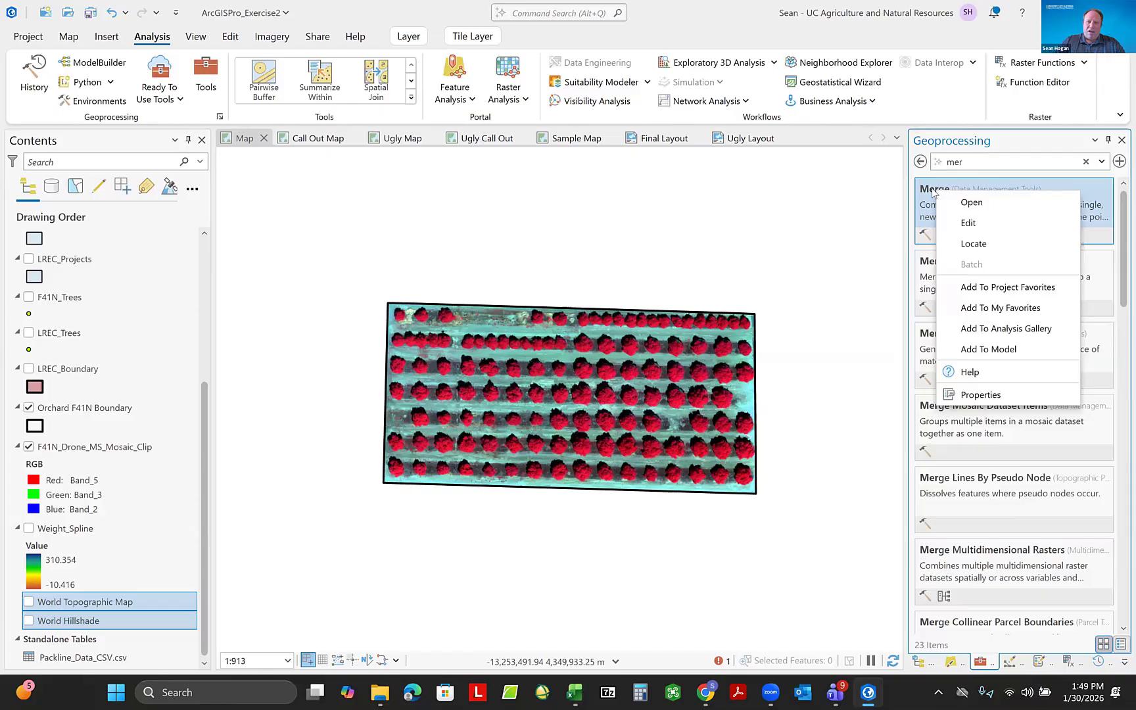
pyautogui.click(970, 372)
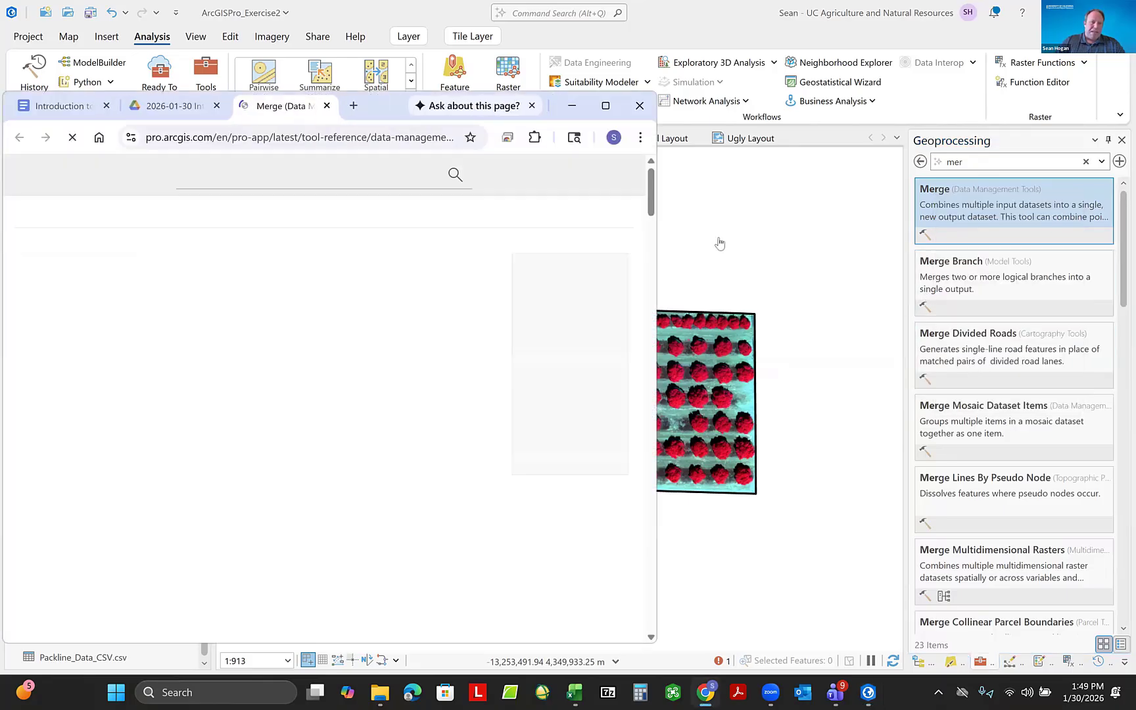
pyautogui.click(327, 106)
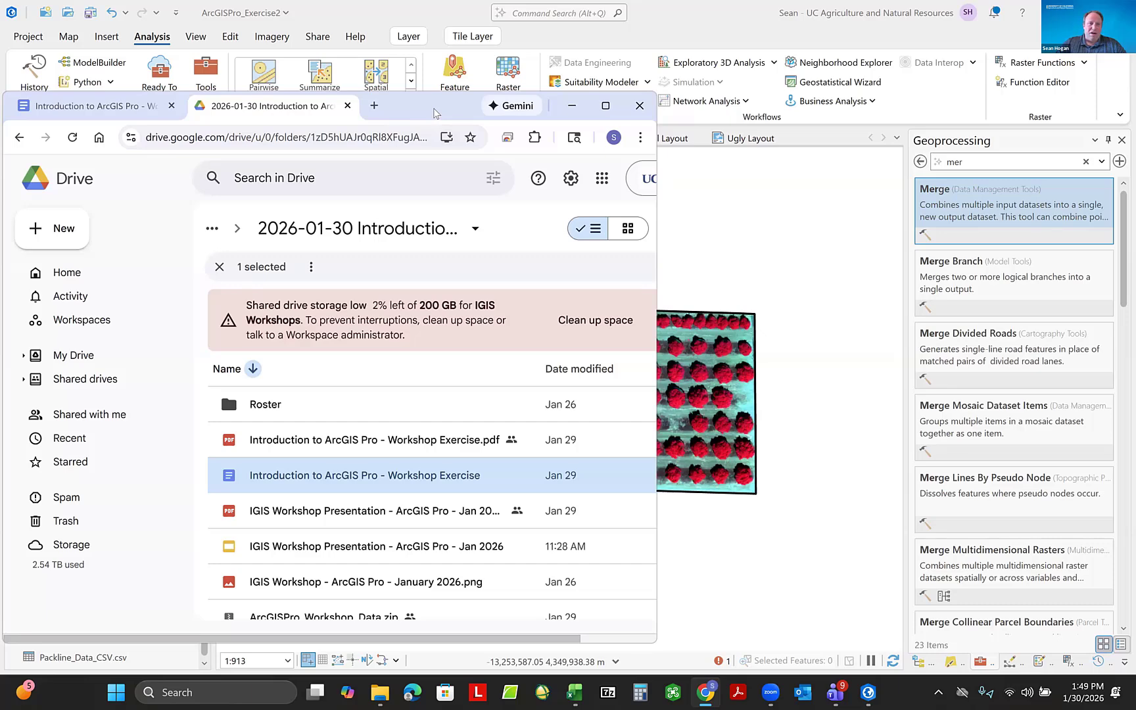
pyautogui.click(145, 112)
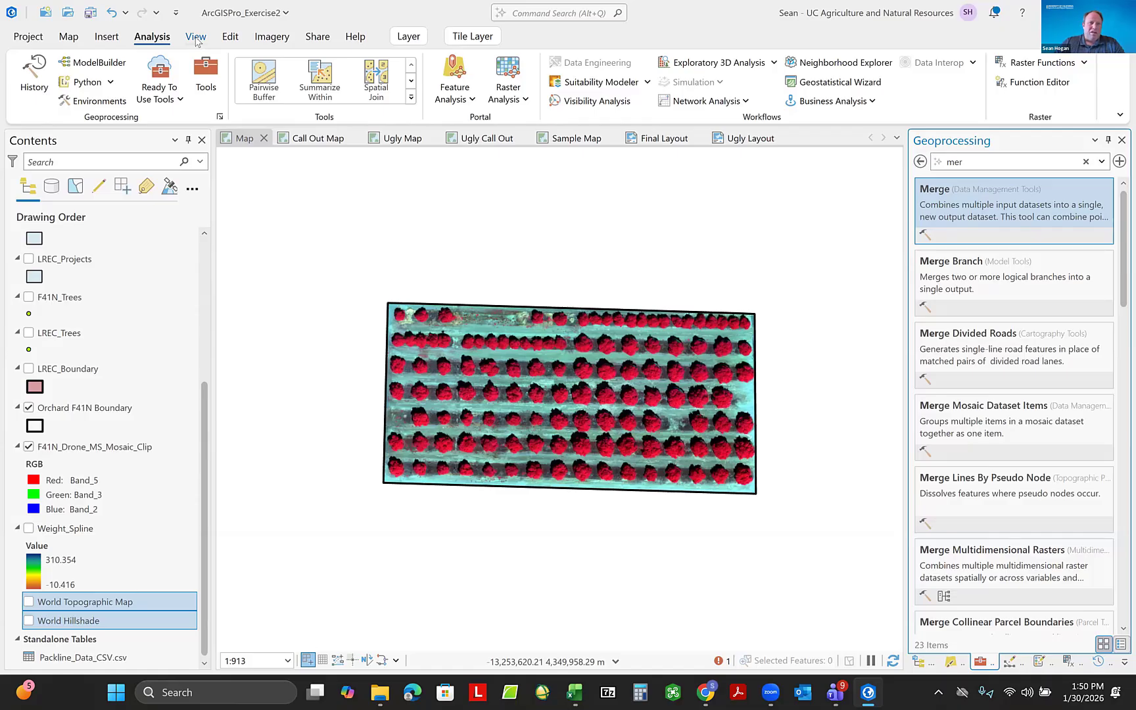
# Close and restore the Contents pane, and close all other docked panes, including Geoprocessing, Symbology, Catalog, Modify Features, Raster Functions and History.
pyautogui.click(196, 38)
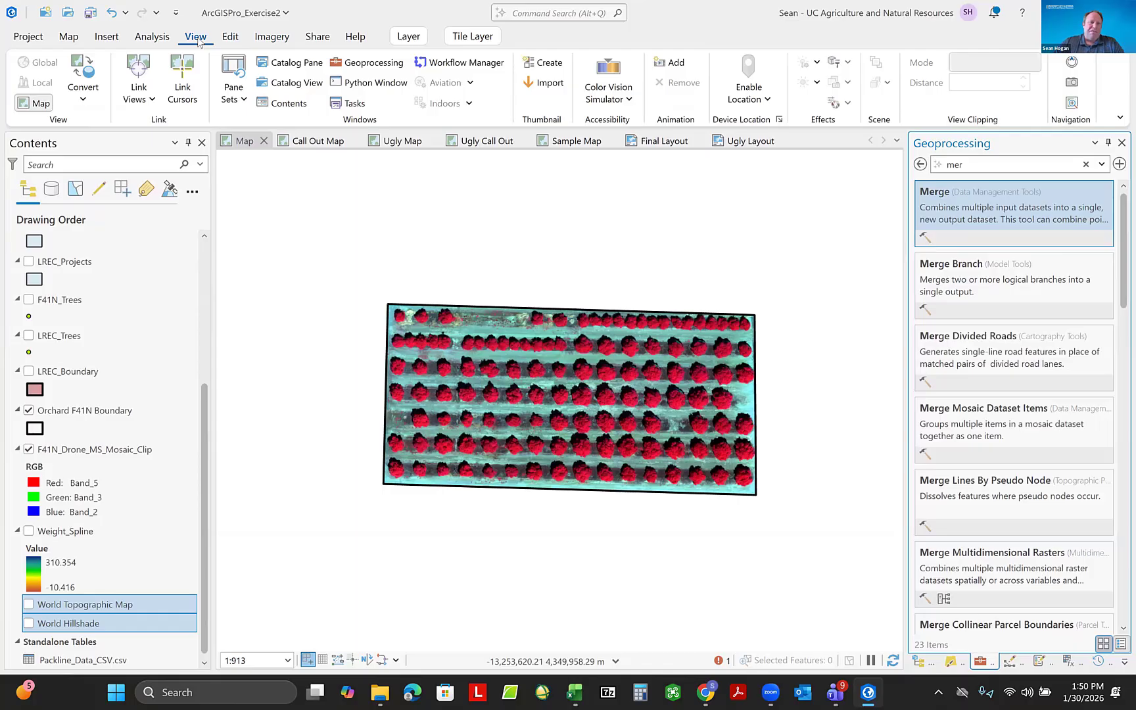
pyautogui.click(203, 143)
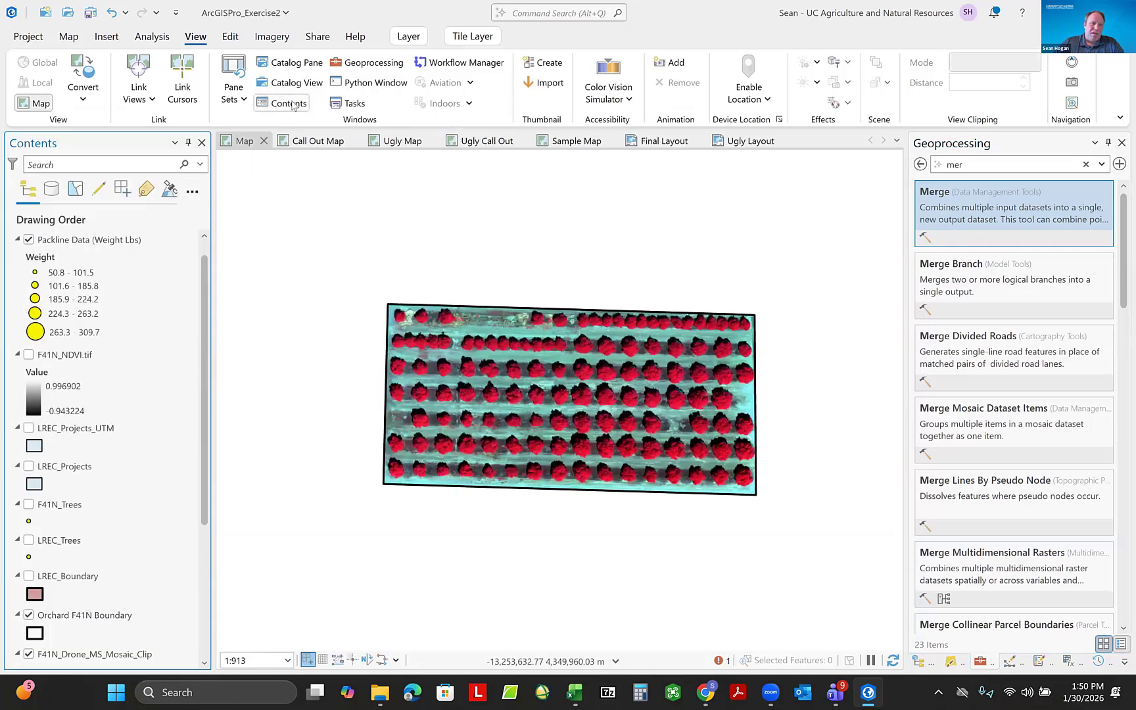
pyautogui.click(1121, 143)
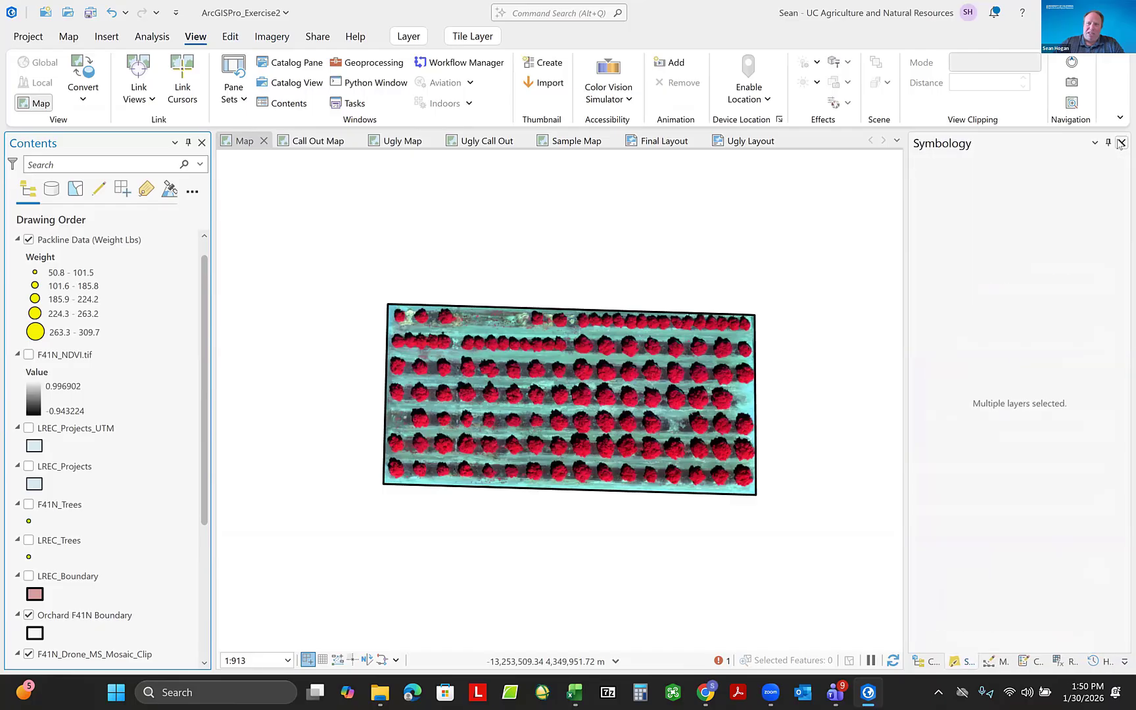
pyautogui.click(1121, 143)
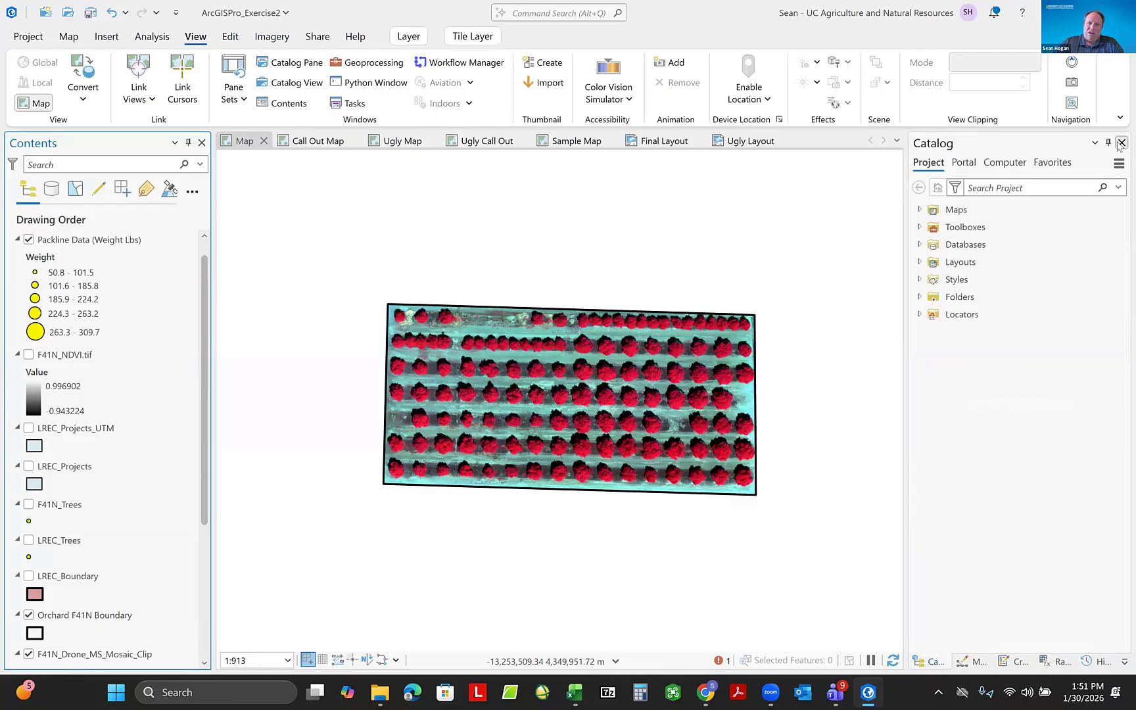
pyautogui.click(1121, 142)
pyautogui.click(1121, 143)
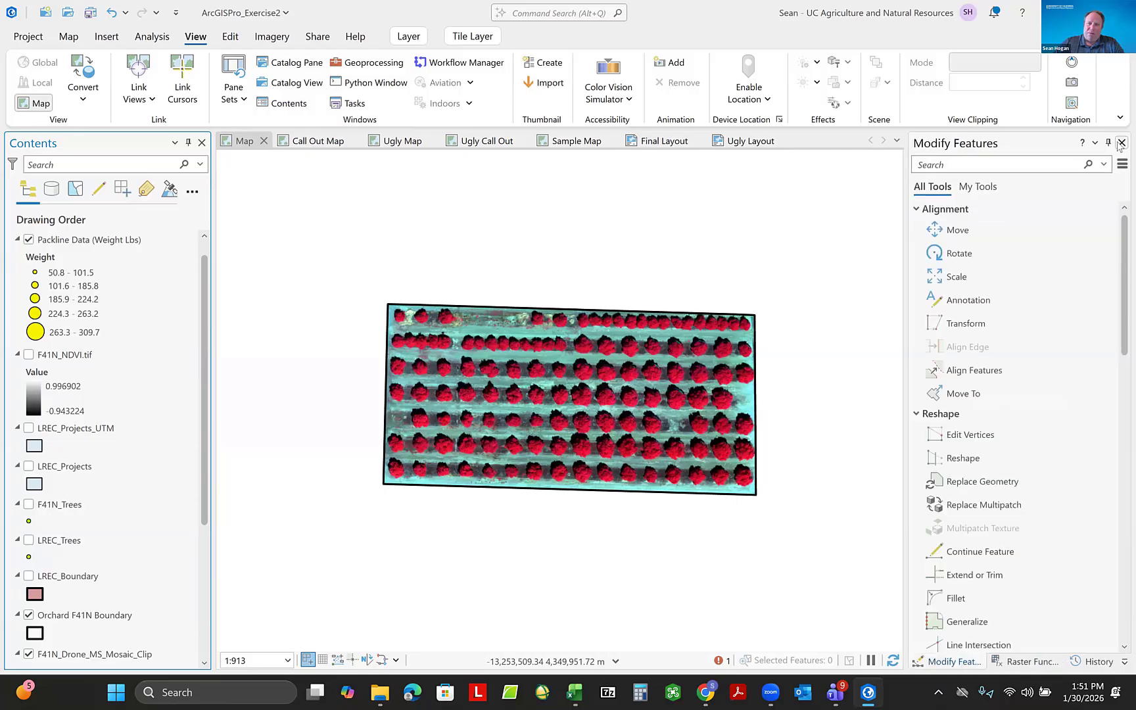
pyautogui.click(1121, 143)
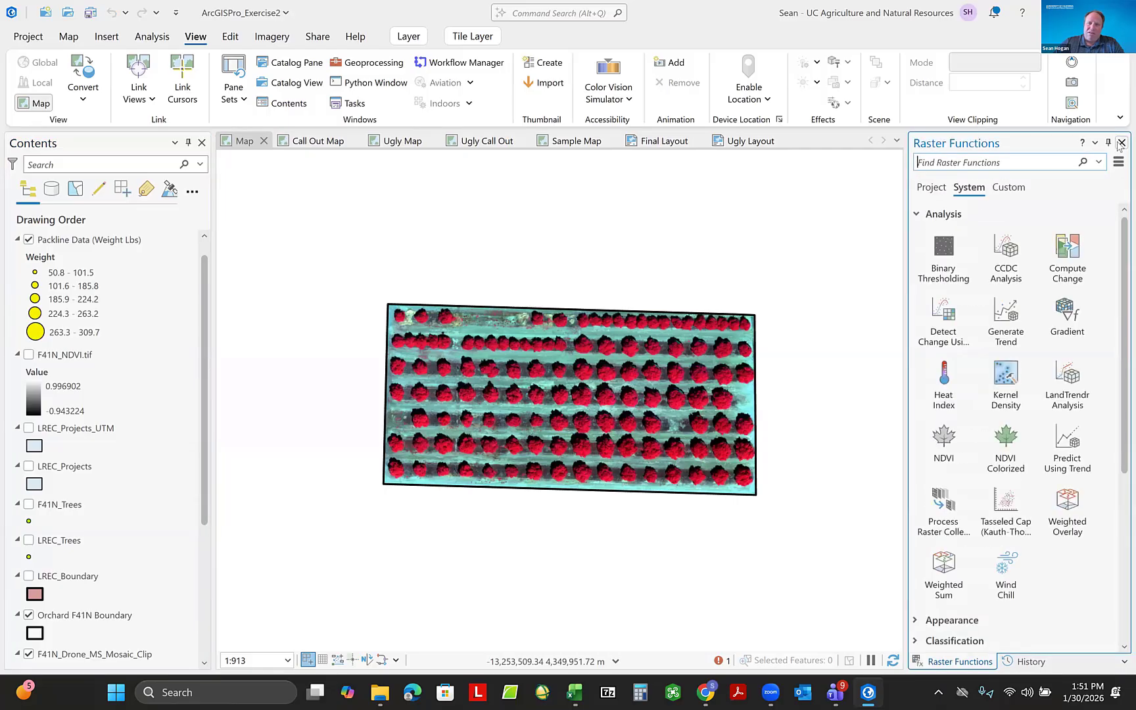
pyautogui.click(1121, 142)
pyautogui.click(1121, 142)
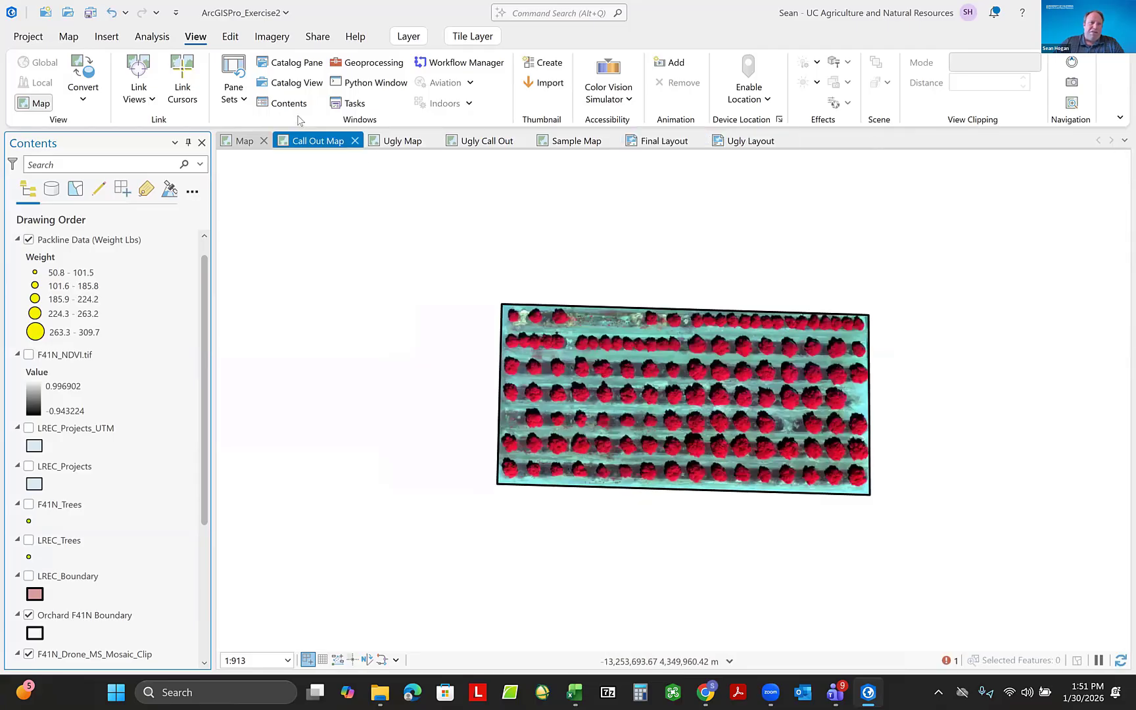
# Reopen the Geoprocessing pane and look over the available pane sets without applying one.
pyautogui.click(361, 64)
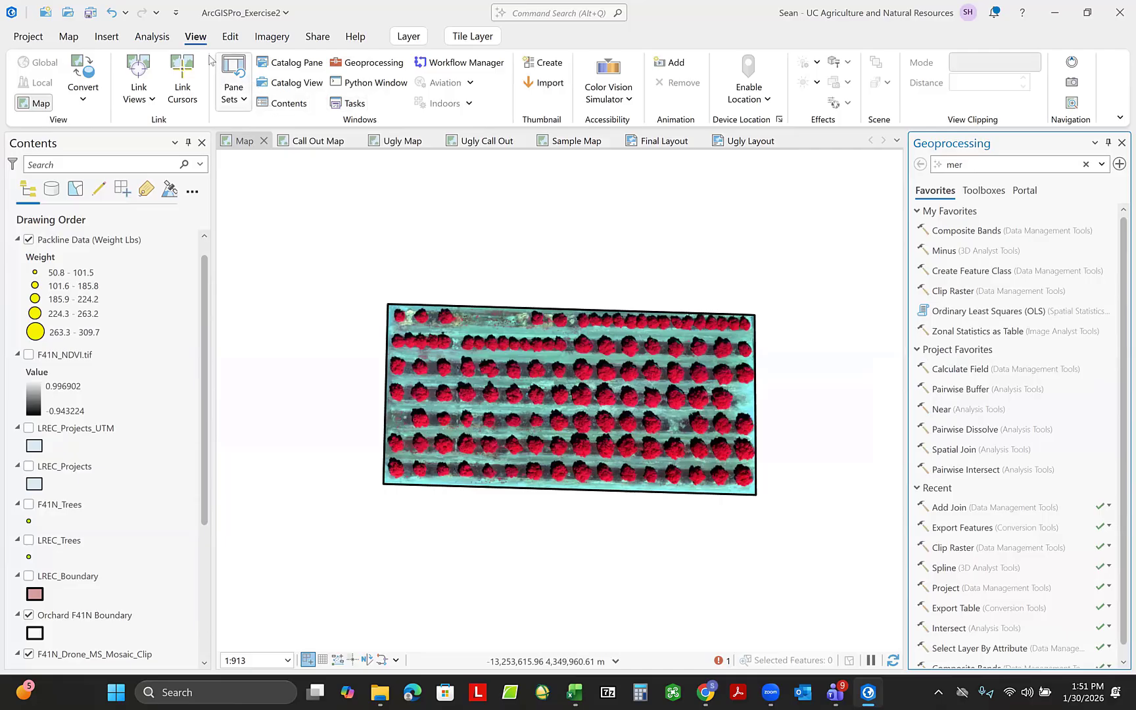
pyautogui.click(246, 98)
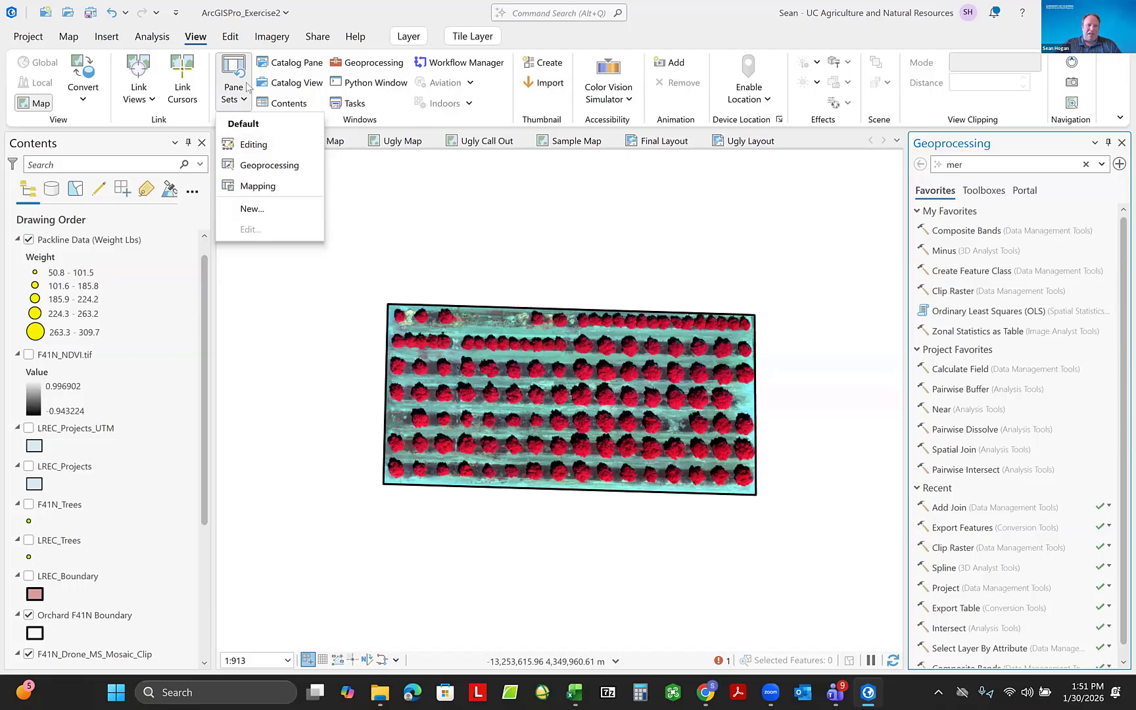
pyautogui.click(391, 112)
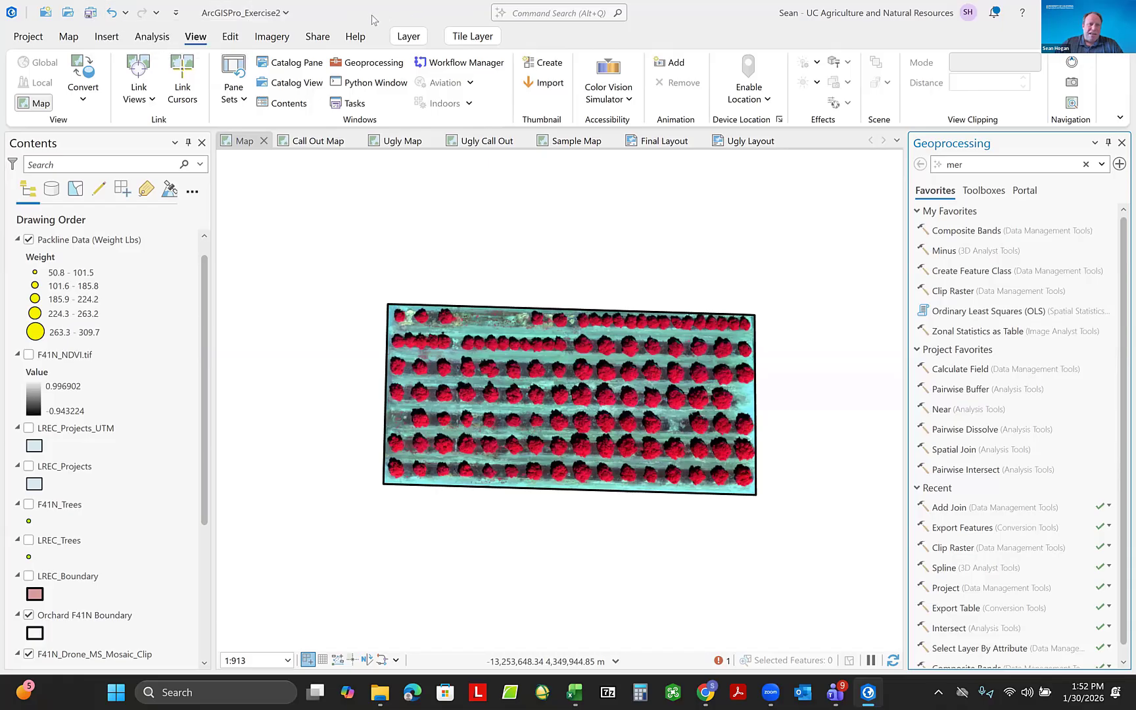
# Save the ArcGISPro_Exercise2 project.
pyautogui.click(85, 14)
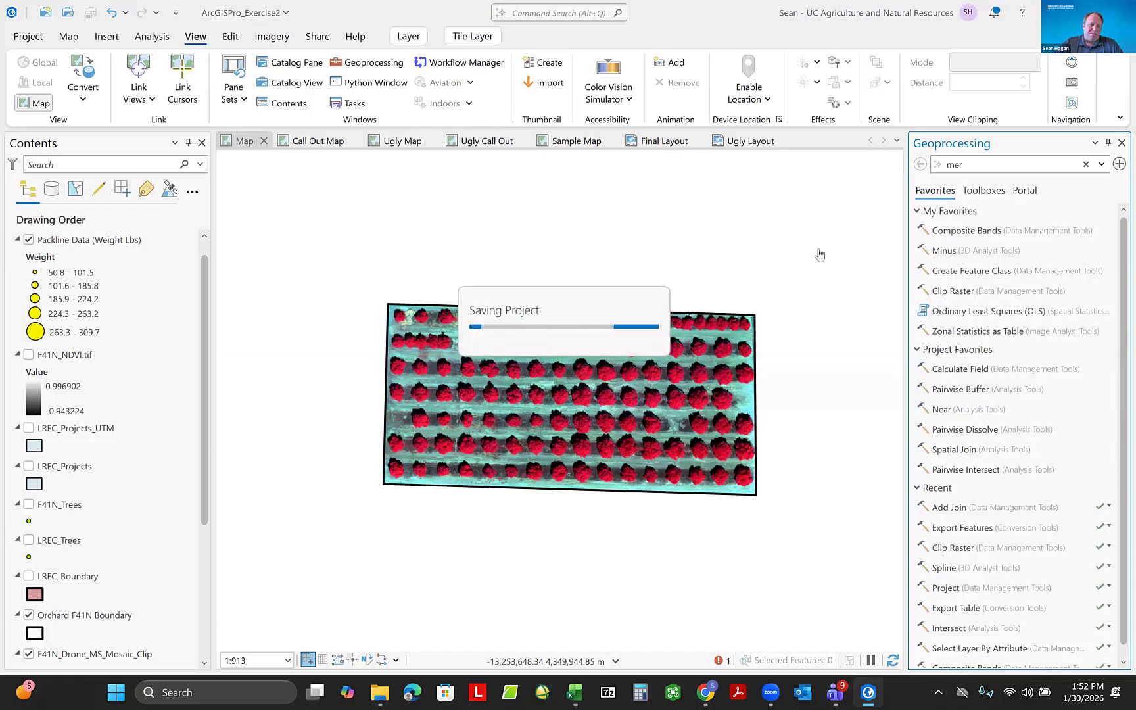
pyautogui.click(485, 143)
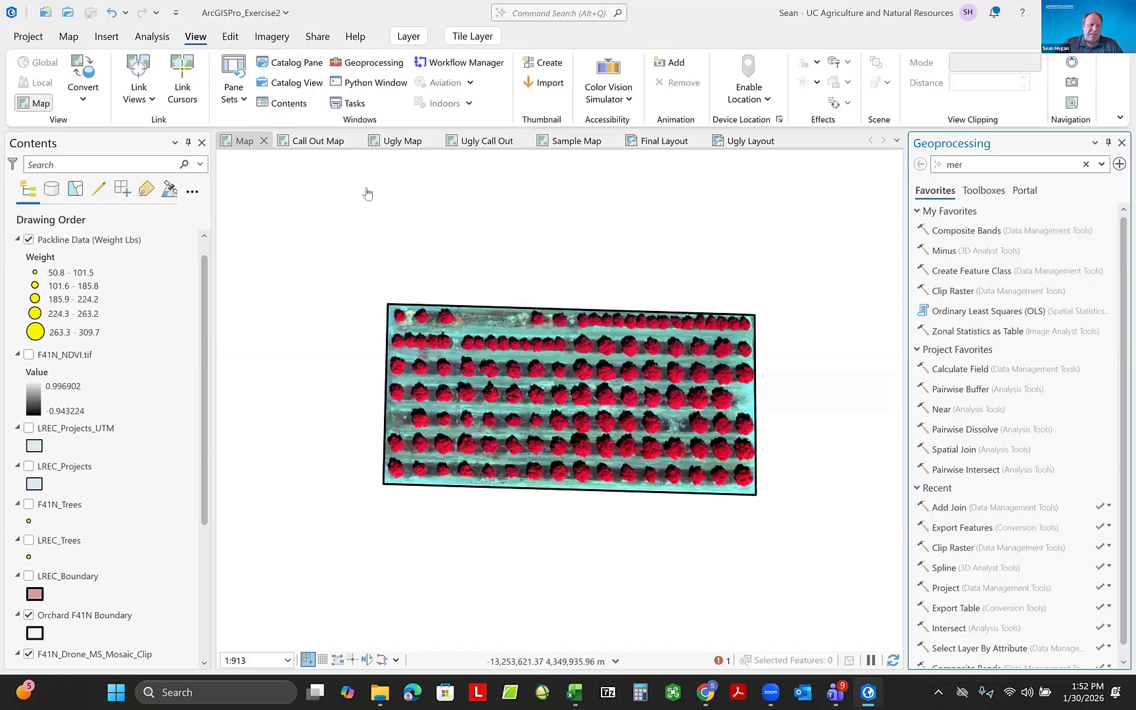
pyautogui.click(71, 240)
# Bring up the editing commands and show only the F41N_Trees points over the orchard imagery, keeping the LREC_Projects_UTM polygons hidden.
pyautogui.click(230, 37)
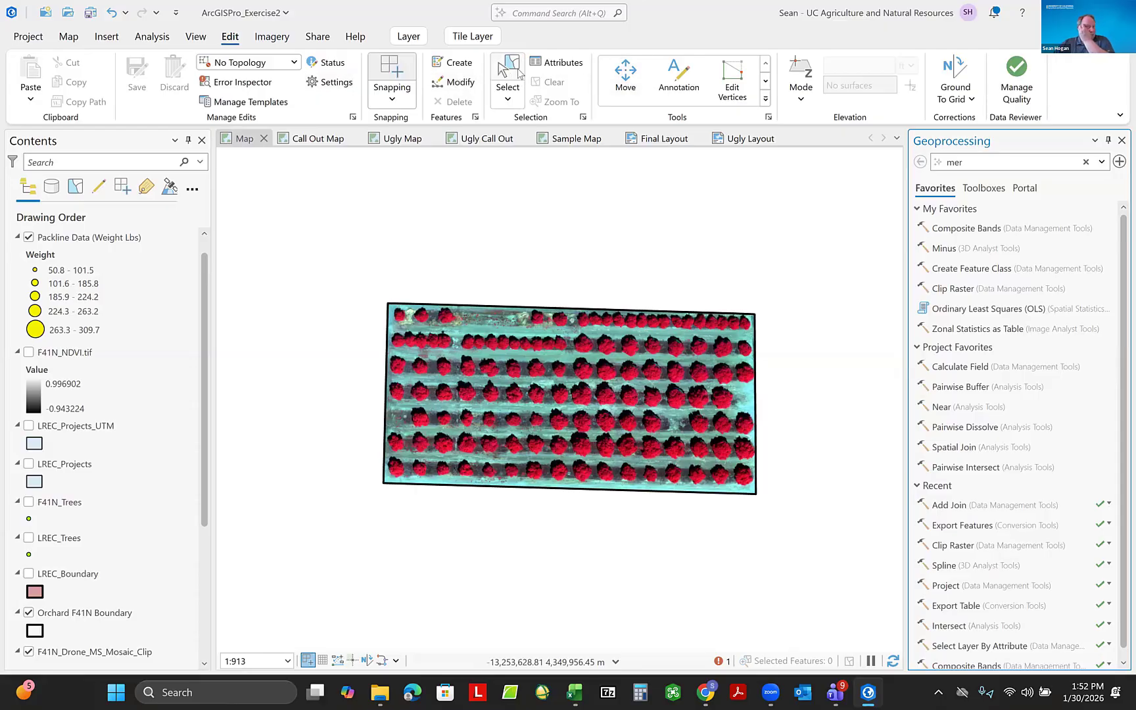
pyautogui.click(29, 427)
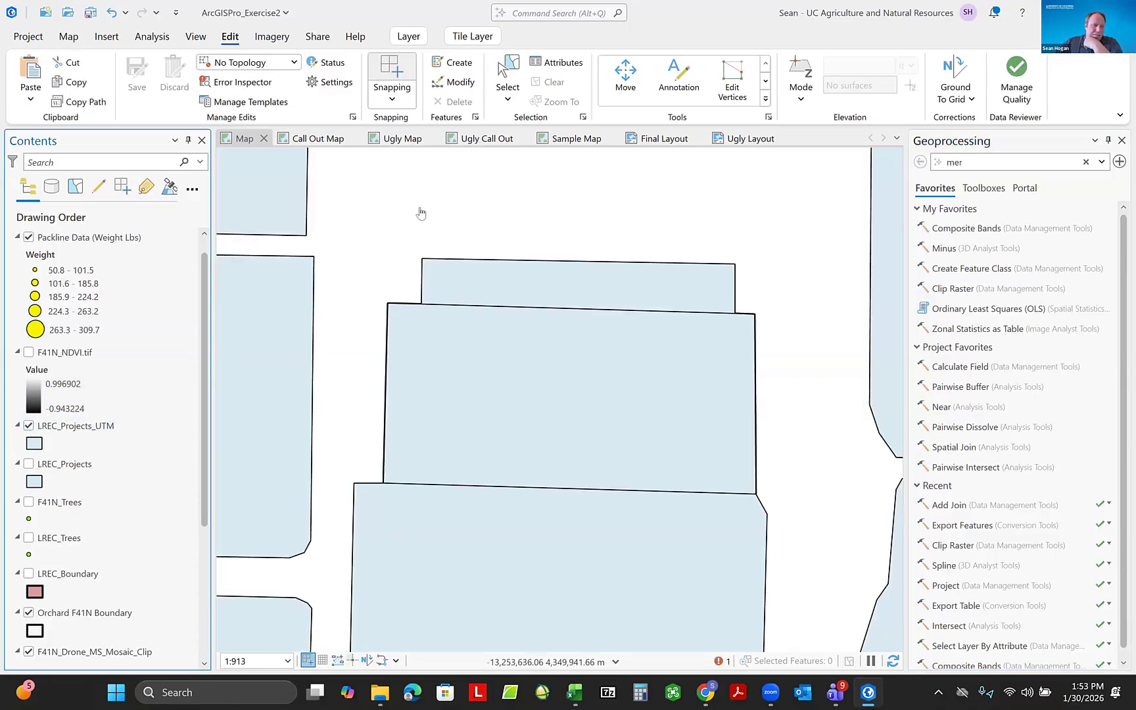
pyautogui.click(29, 502)
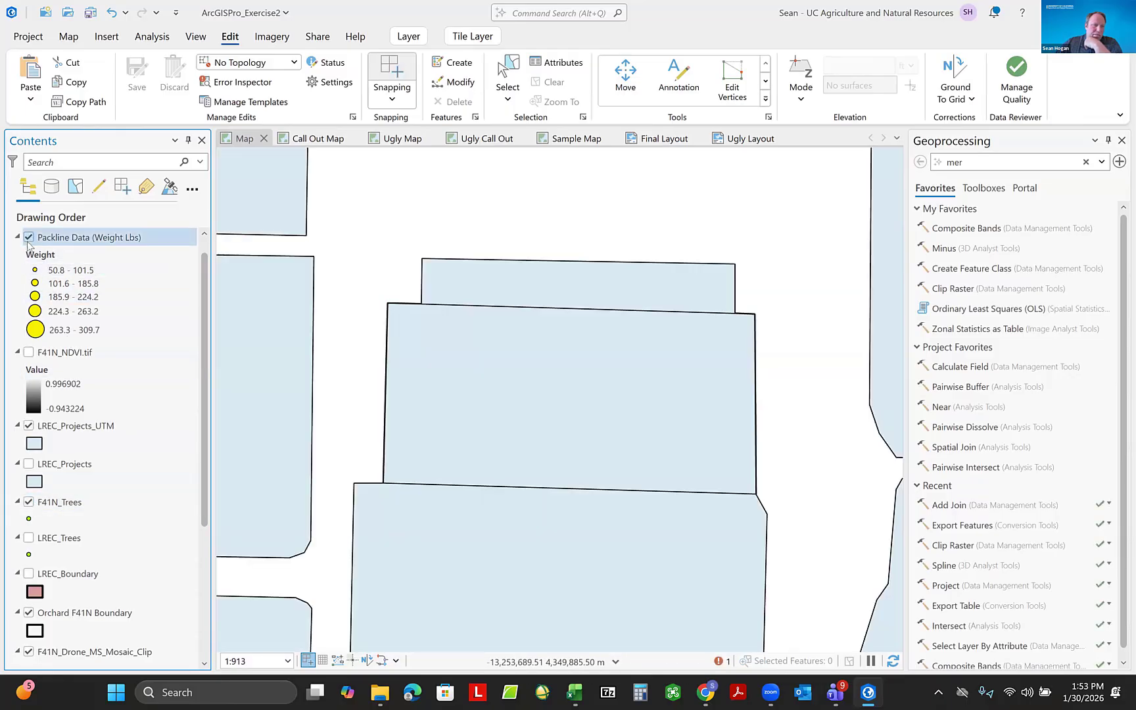
pyautogui.click(28, 426)
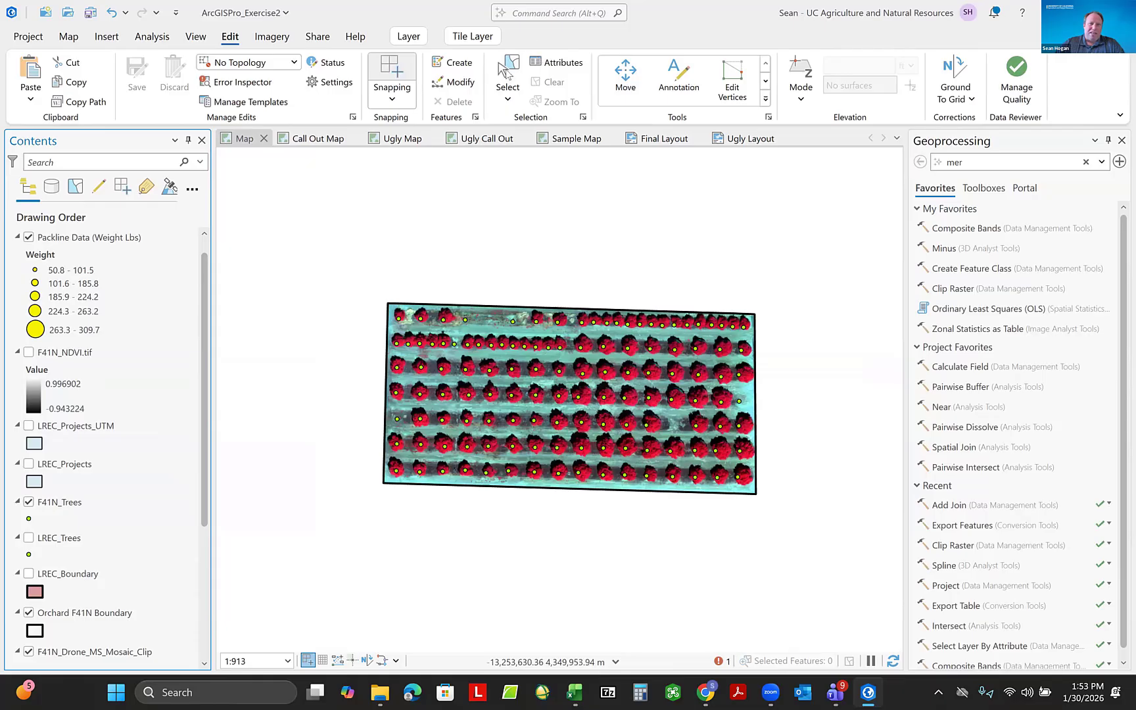
# Activate the Select tool and make F41N_Trees the only selectable layer.
pyautogui.click(507, 74)
pyautogui.click(421, 307)
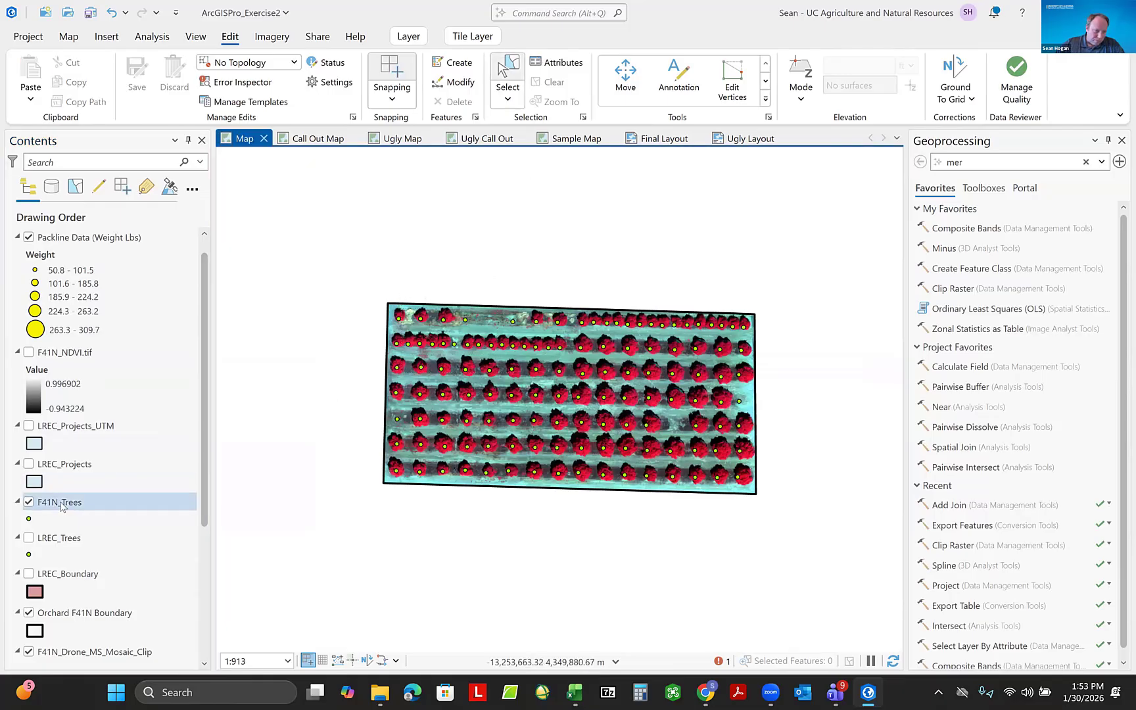
pyautogui.rightClick(61, 503)
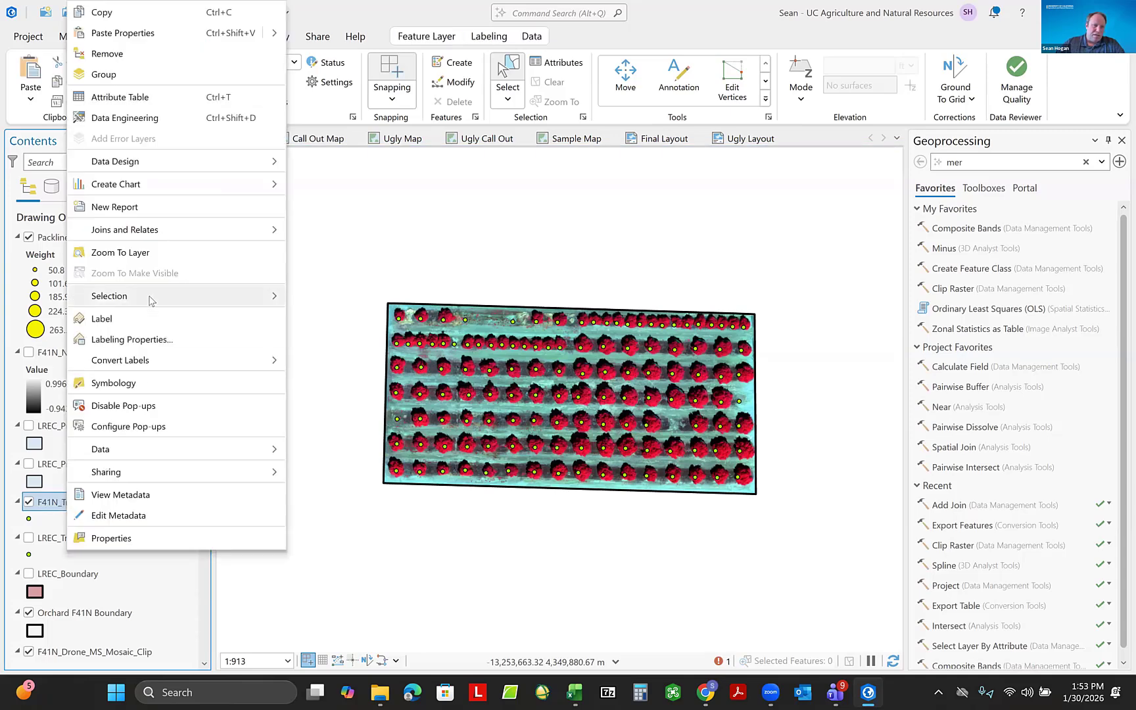
pyautogui.moveTo(197, 296)
pyautogui.click(358, 467)
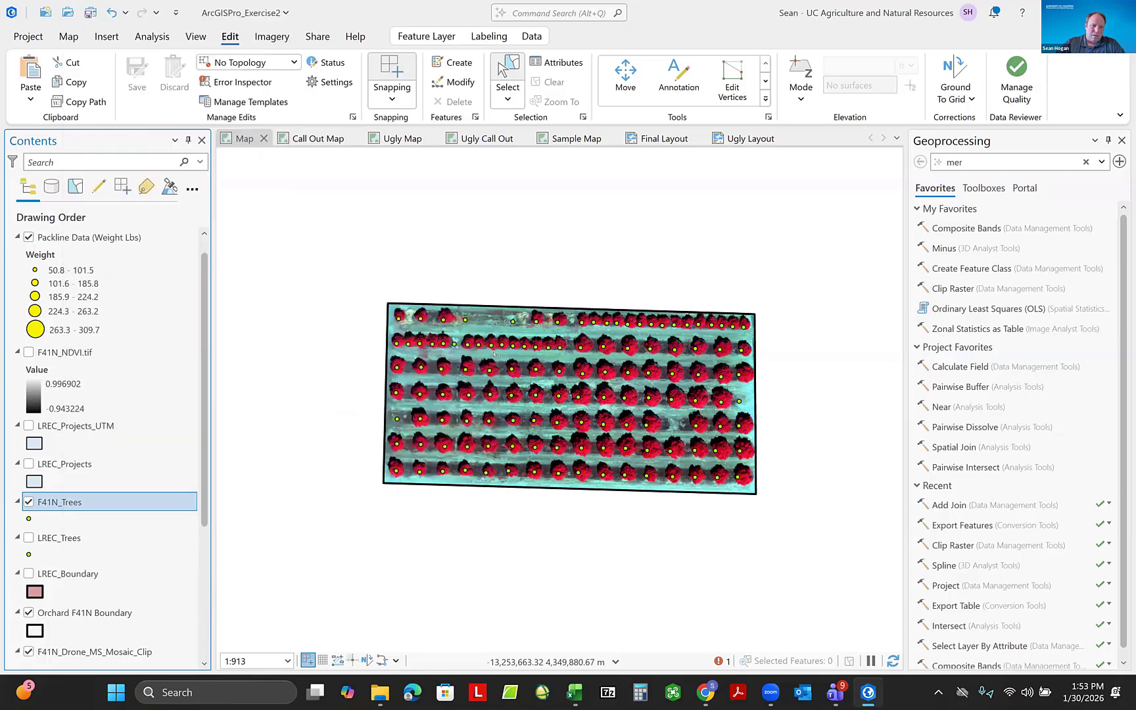
# Hide the F41N_Drone_MS_Mosaic_Clip imagery and try rectangular selections on several groups of tree points in the orchard.
pyautogui.moveTo(396, 280); pyautogui.dragTo(520, 307)
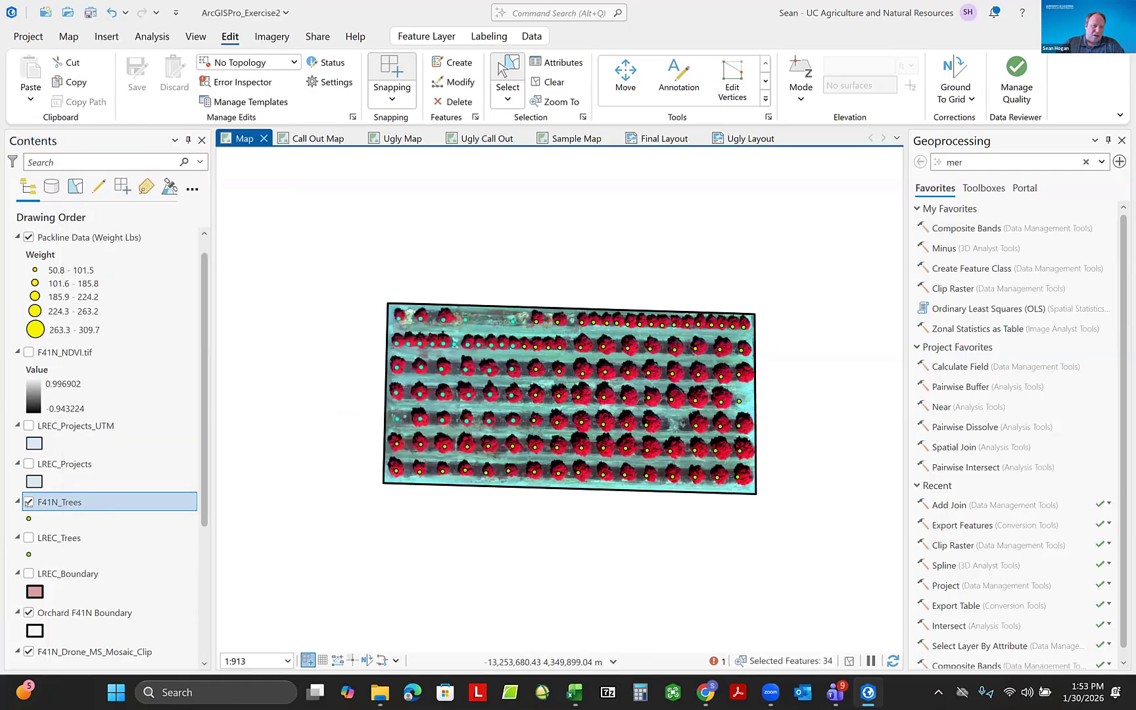
pyautogui.scroll(-5, 71, 546)
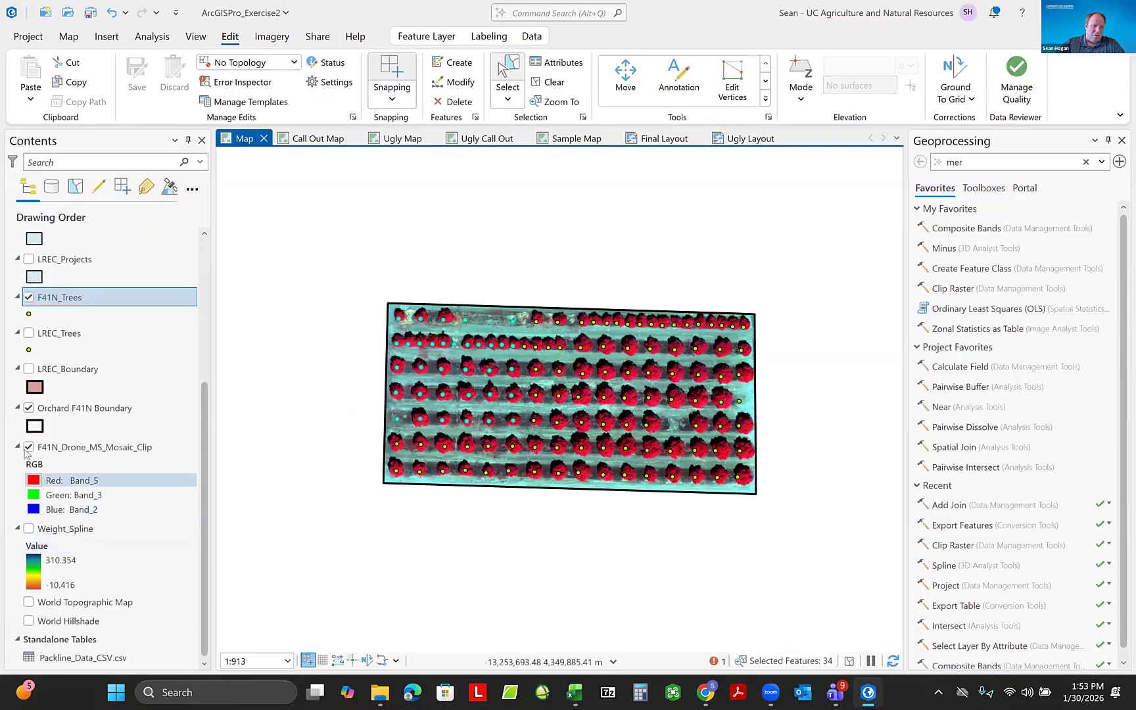
pyautogui.click(28, 447)
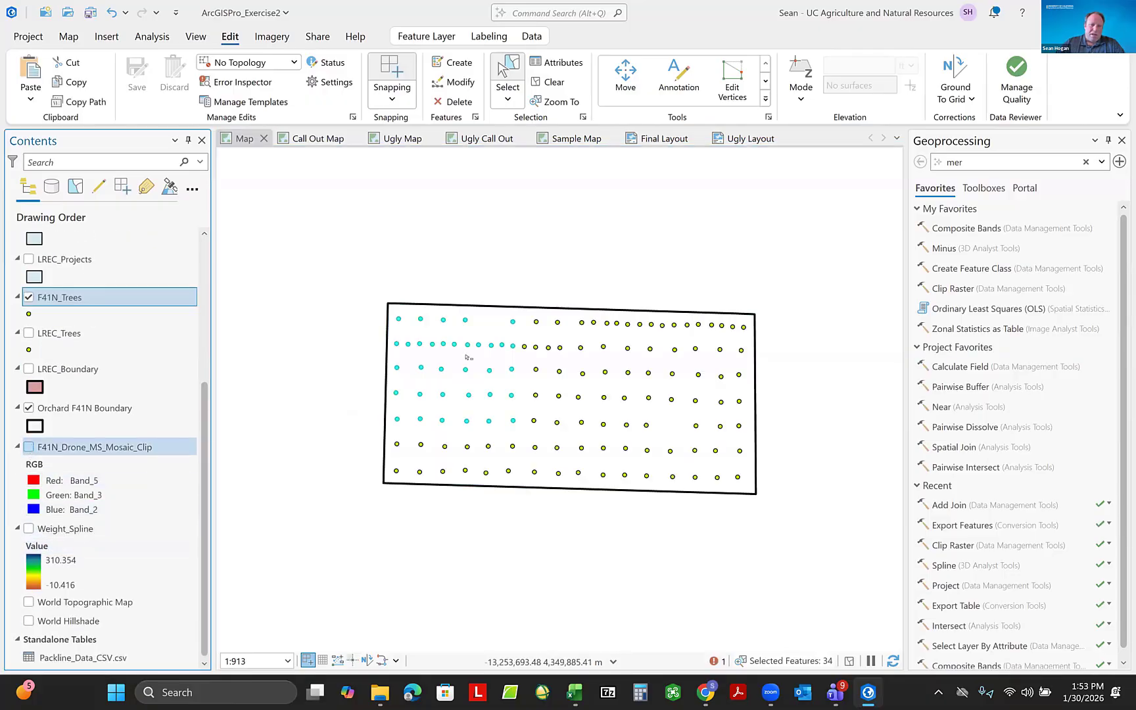
pyautogui.moveTo(611, 296); pyautogui.dragTo(689, 411)
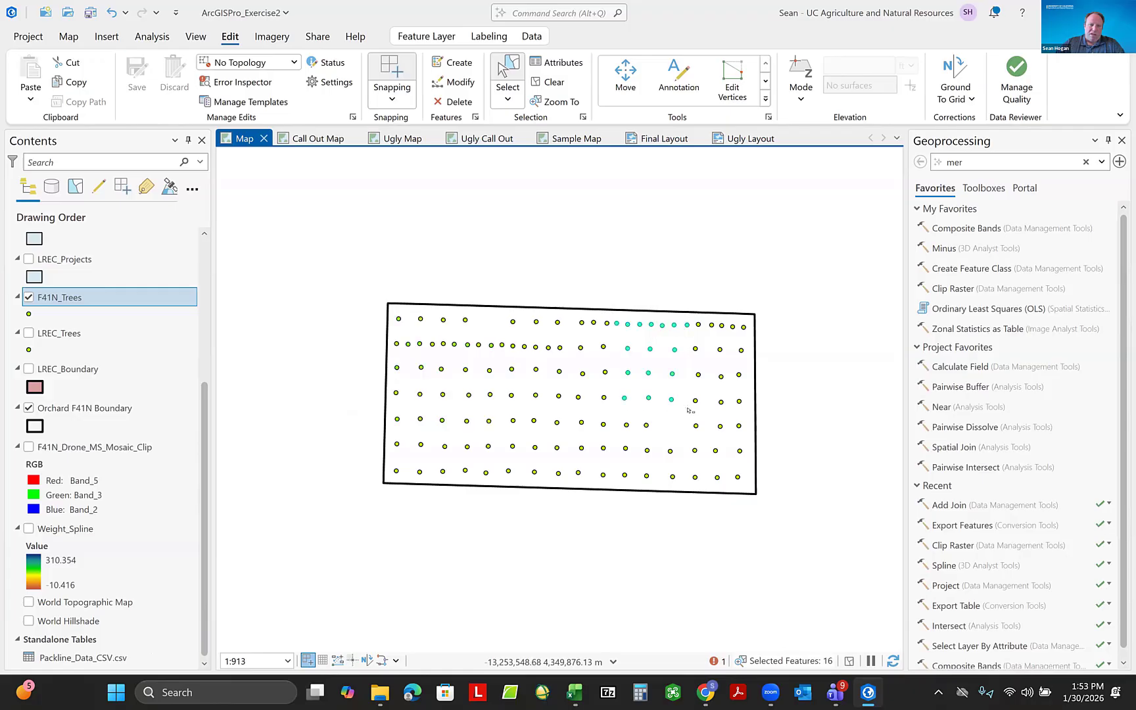
pyautogui.moveTo(501, 331); pyautogui.dragTo(590, 431)
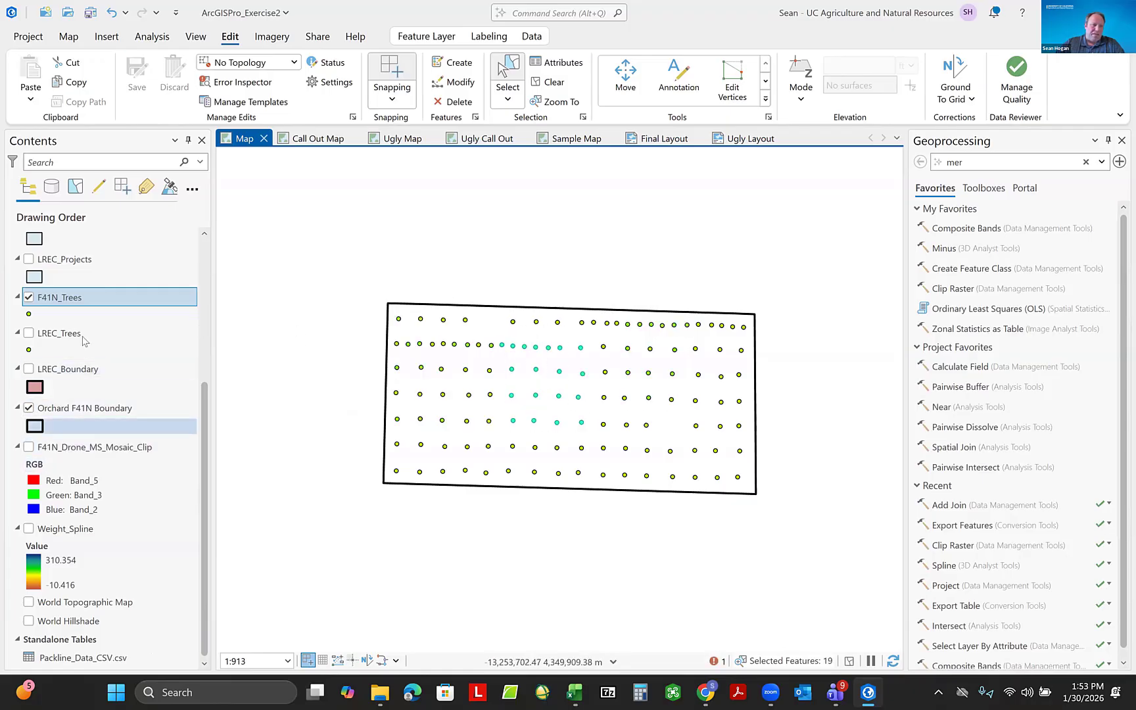
# Show the LREC_Projects_UTM layer and make it the only selectable layer.
pyautogui.scroll(2, 56, 327)
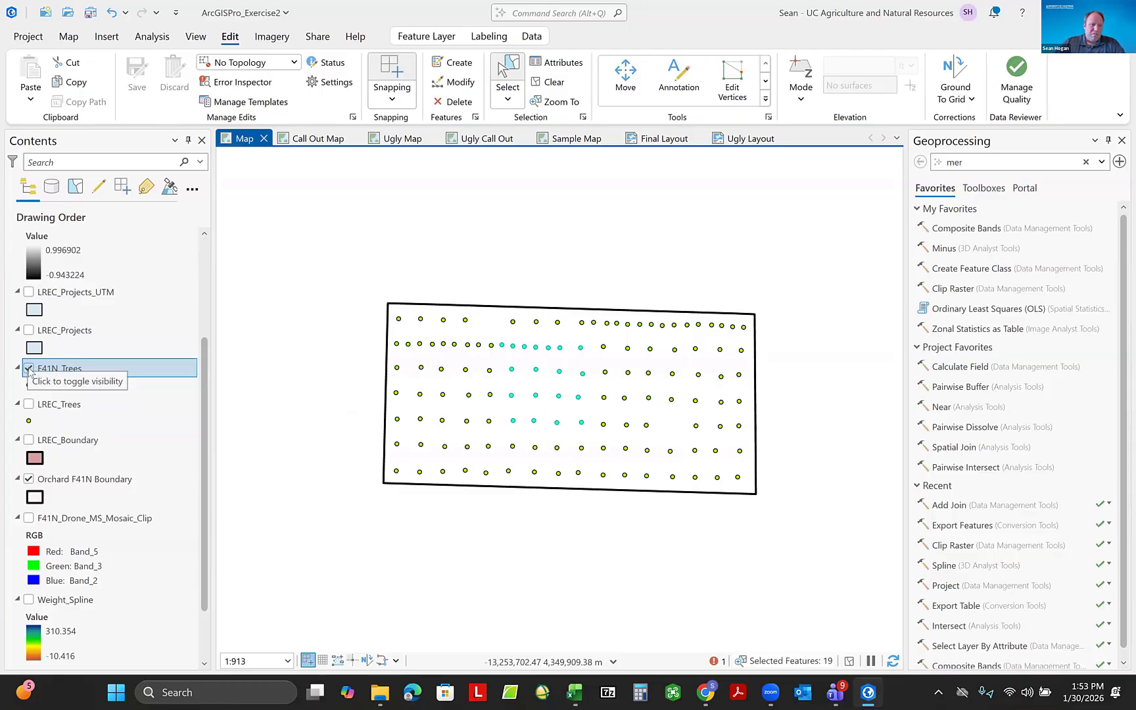
pyautogui.click(28, 292)
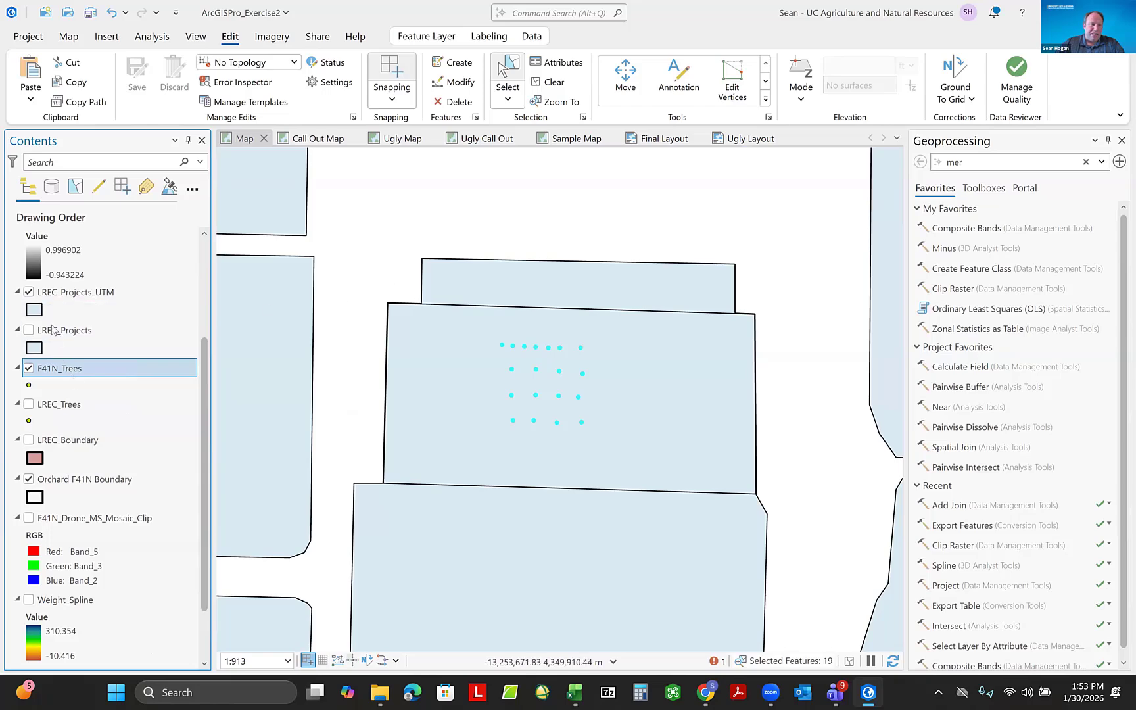
pyautogui.click(61, 296)
pyautogui.rightClick(61, 292)
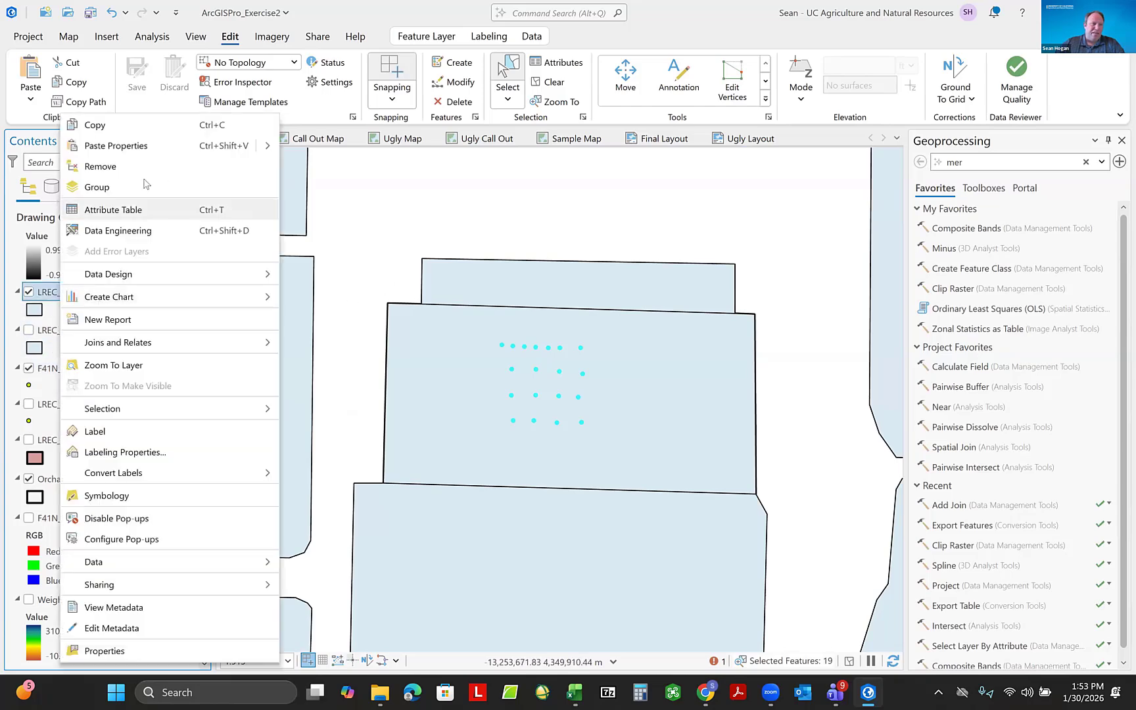
pyautogui.moveTo(167, 414)
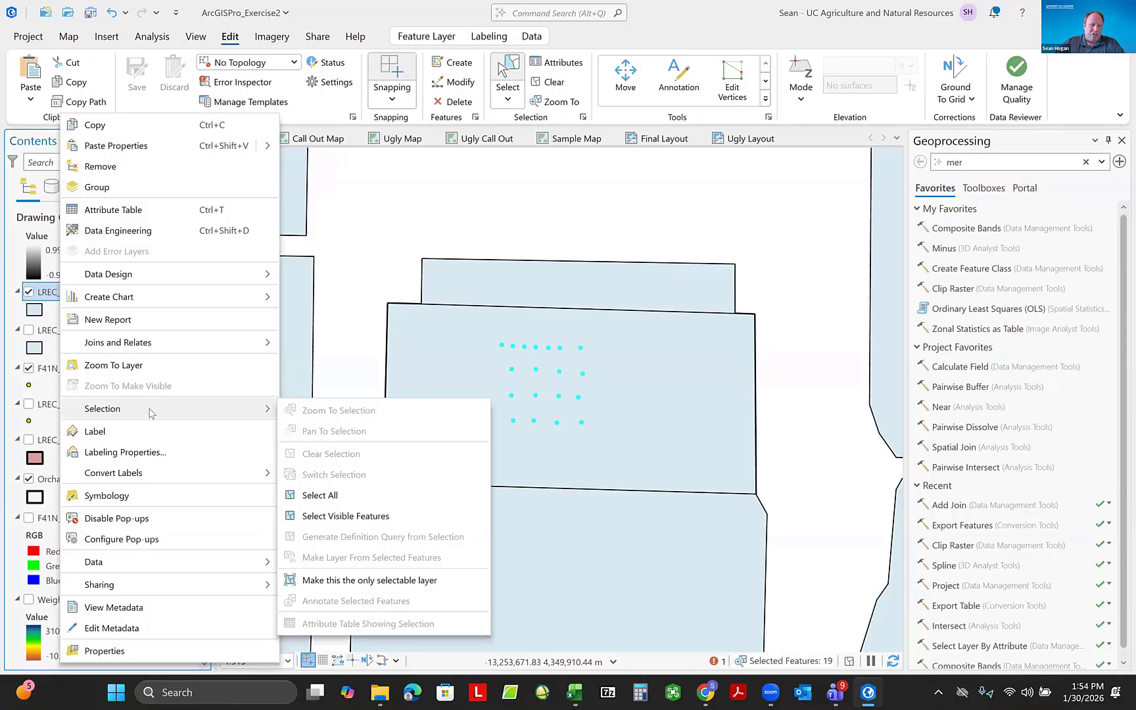
pyautogui.click(370, 580)
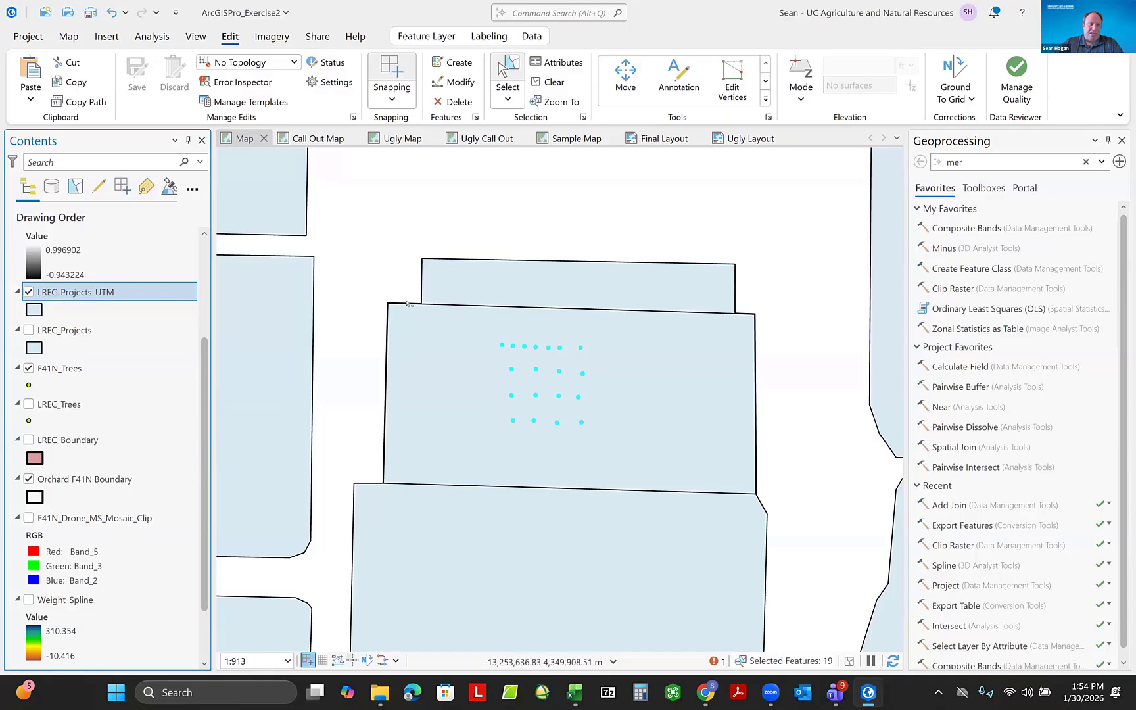
# Select the orchard block polygon and the narrow polygon north of it alternately, leaving the narrow one selected.
pyautogui.click(409, 340)
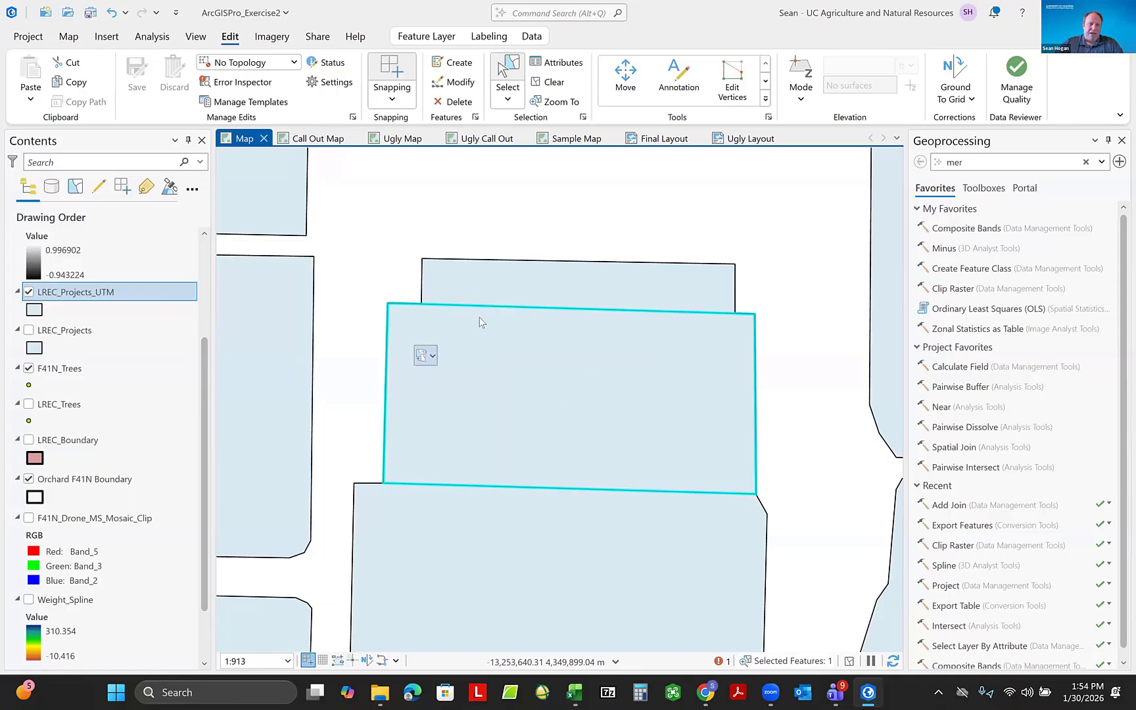
pyautogui.click(506, 300)
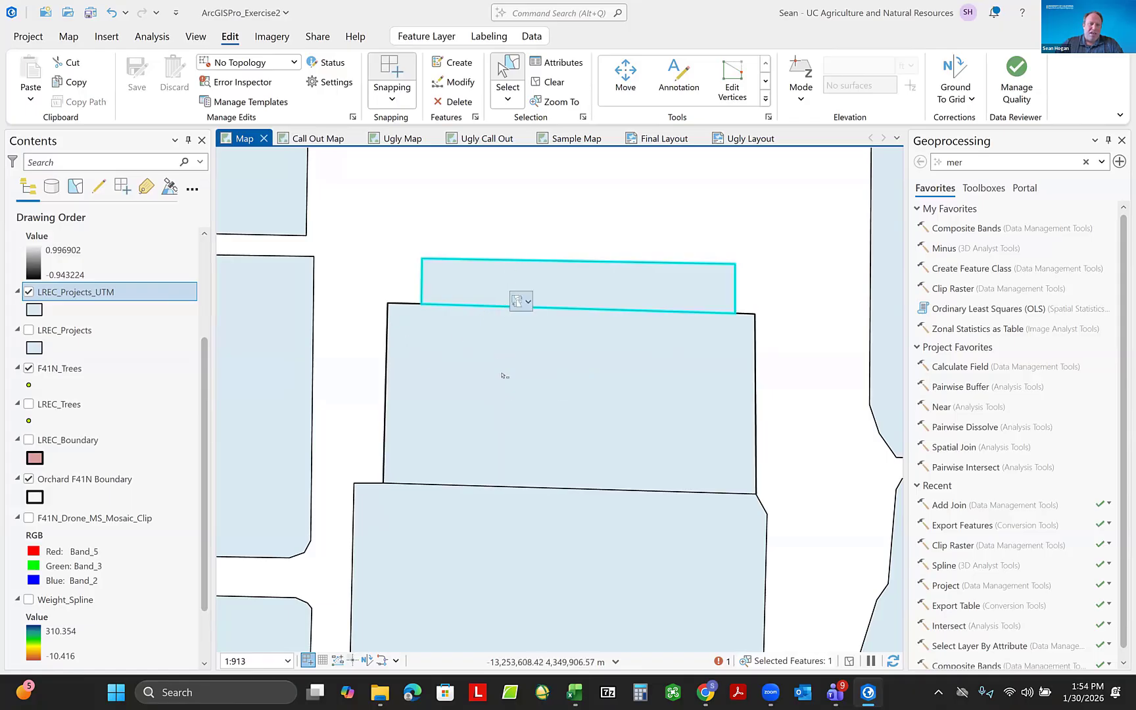
pyautogui.click(503, 376)
pyautogui.click(511, 293)
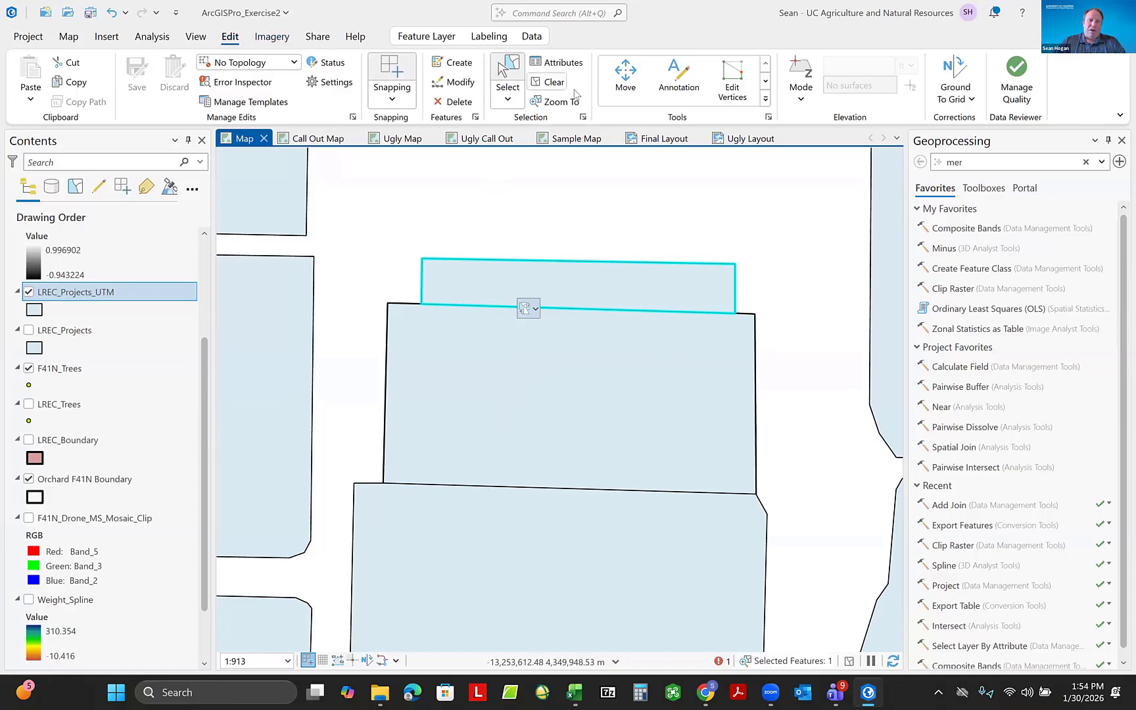
# Open the feature modification tools, start Edit Vertices on the selected narrow polygon, and leave its vertices unedited.
pyautogui.click(459, 84)
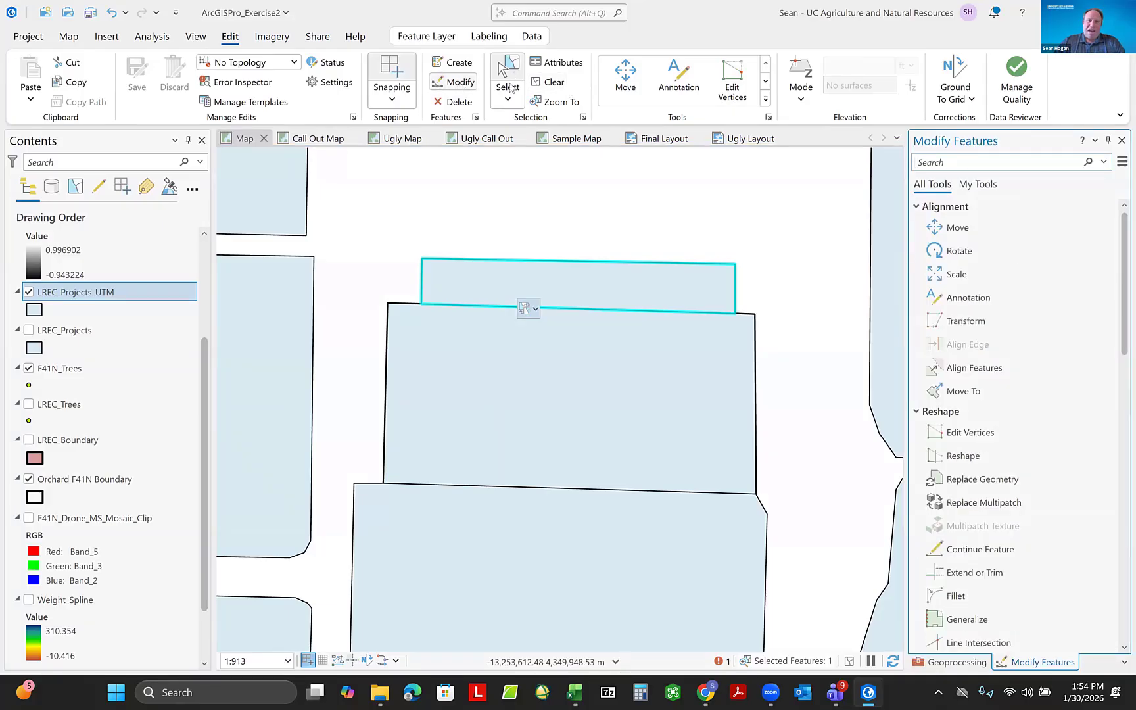
pyautogui.click(747, 86)
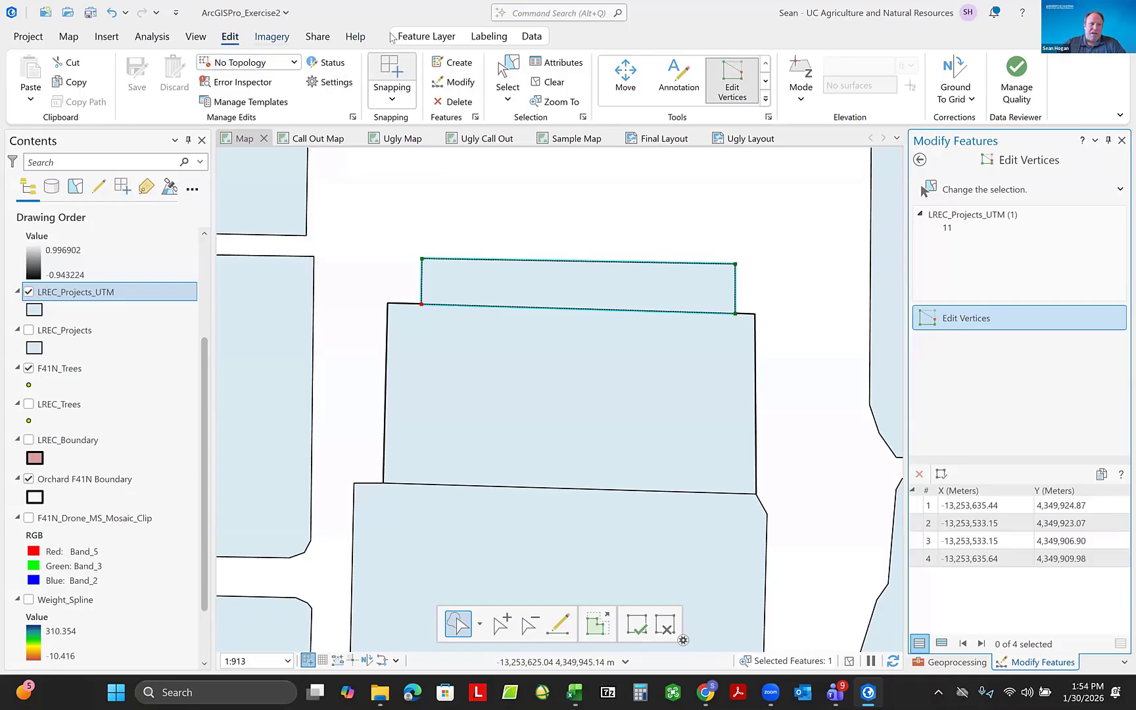
pyautogui.click(362, 195)
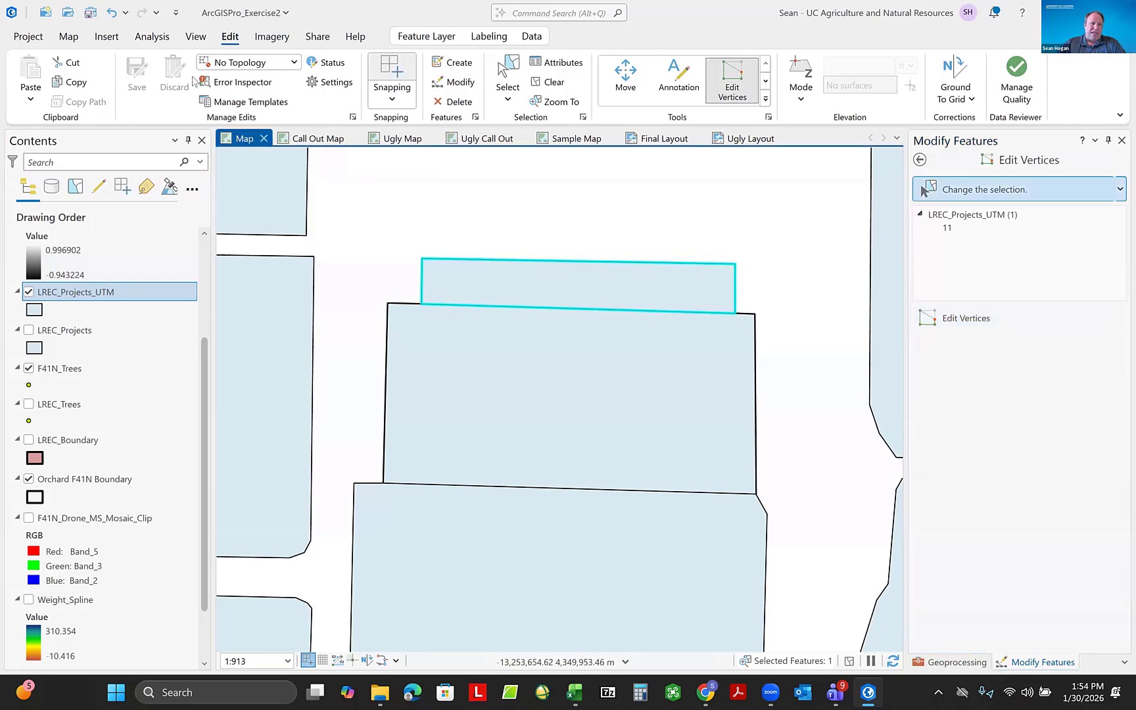
# Glance at the imagery commands and clear the selected LREC_Projects_UTM polygon from the map selection.
pyautogui.click(272, 39)
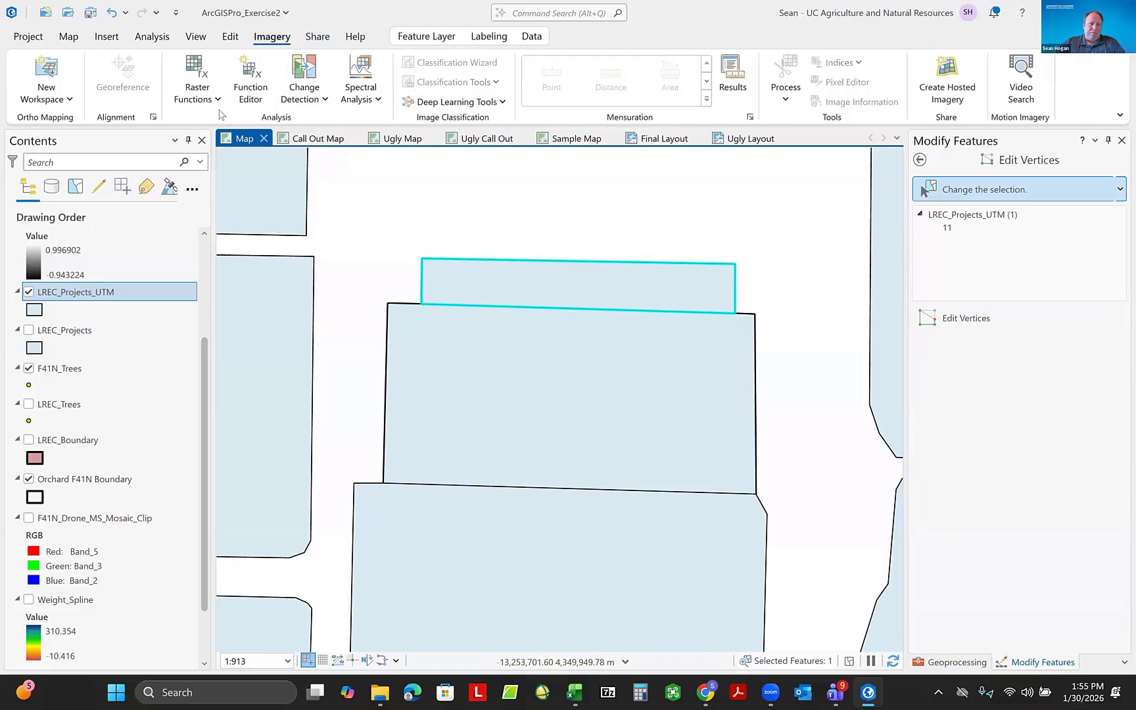
pyautogui.click(69, 38)
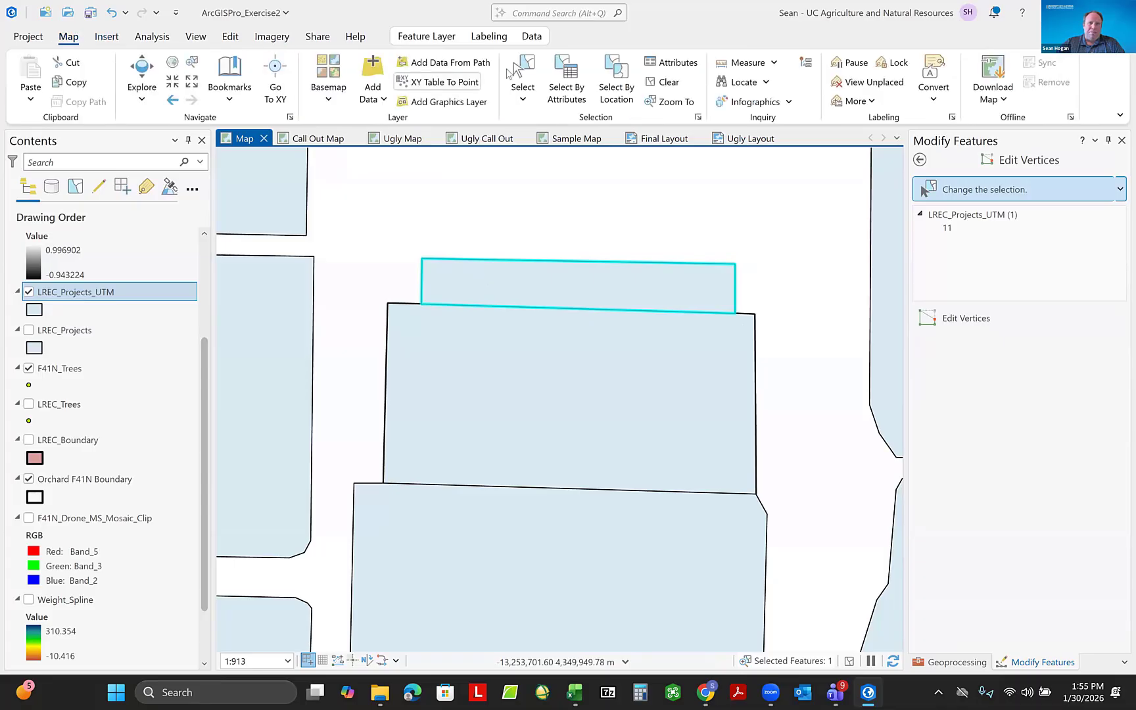
pyautogui.click(665, 80)
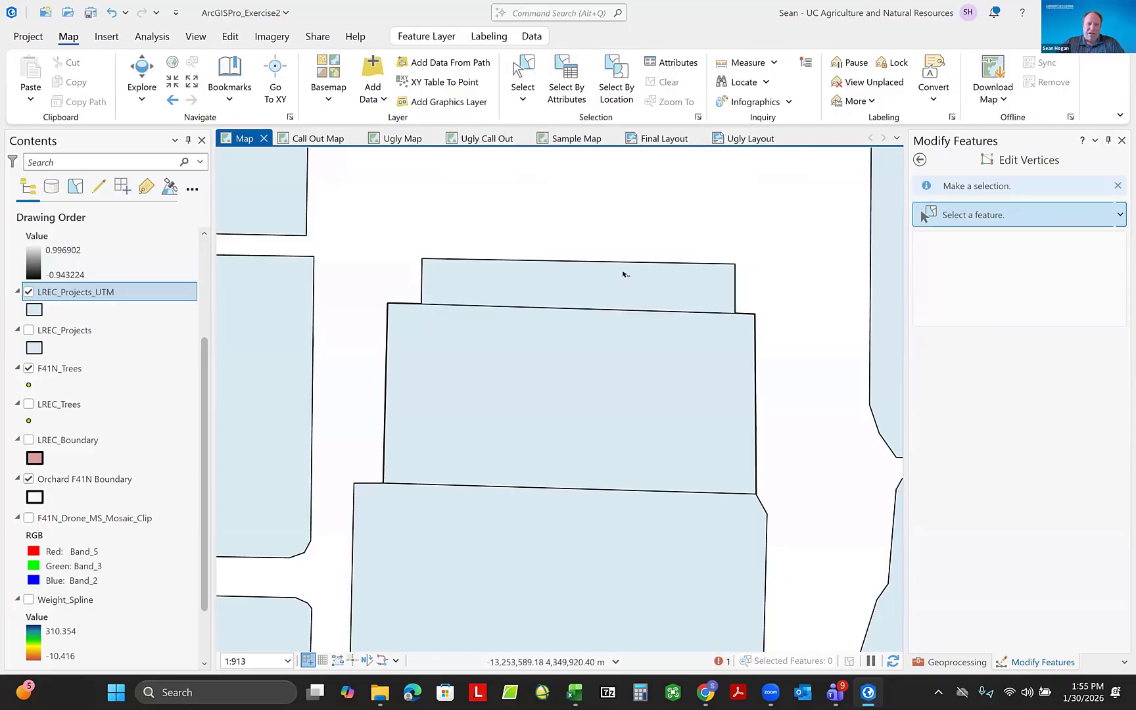
# Return to the imagery commands and compare the LREC_Projects_UTM and LREC_Projects layers, leaving LREC_Projects highlighted in the layer list.
pyautogui.click(280, 41)
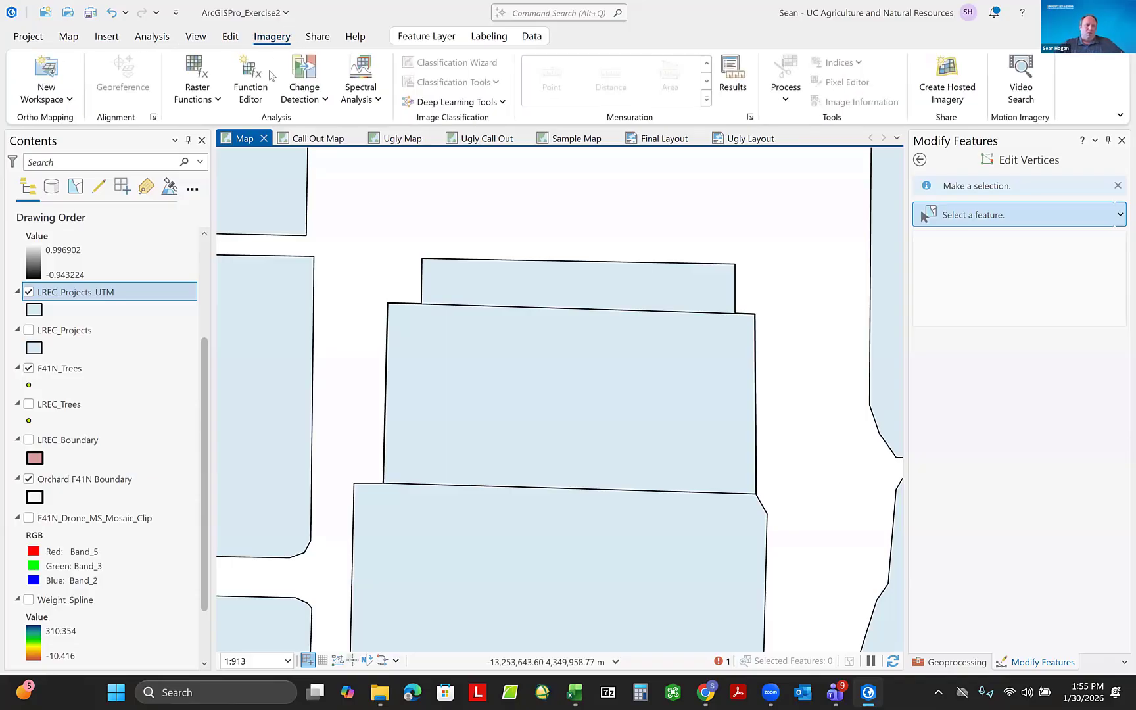
pyautogui.click(59, 332)
pyautogui.click(75, 295)
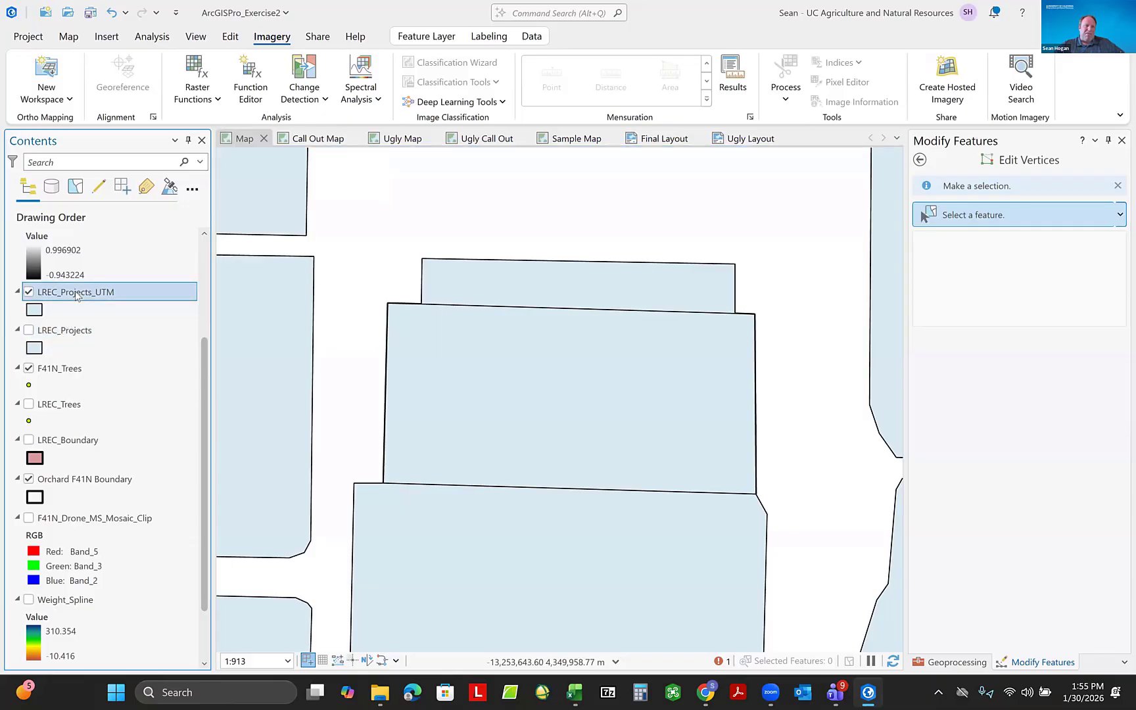
pyautogui.click(73, 334)
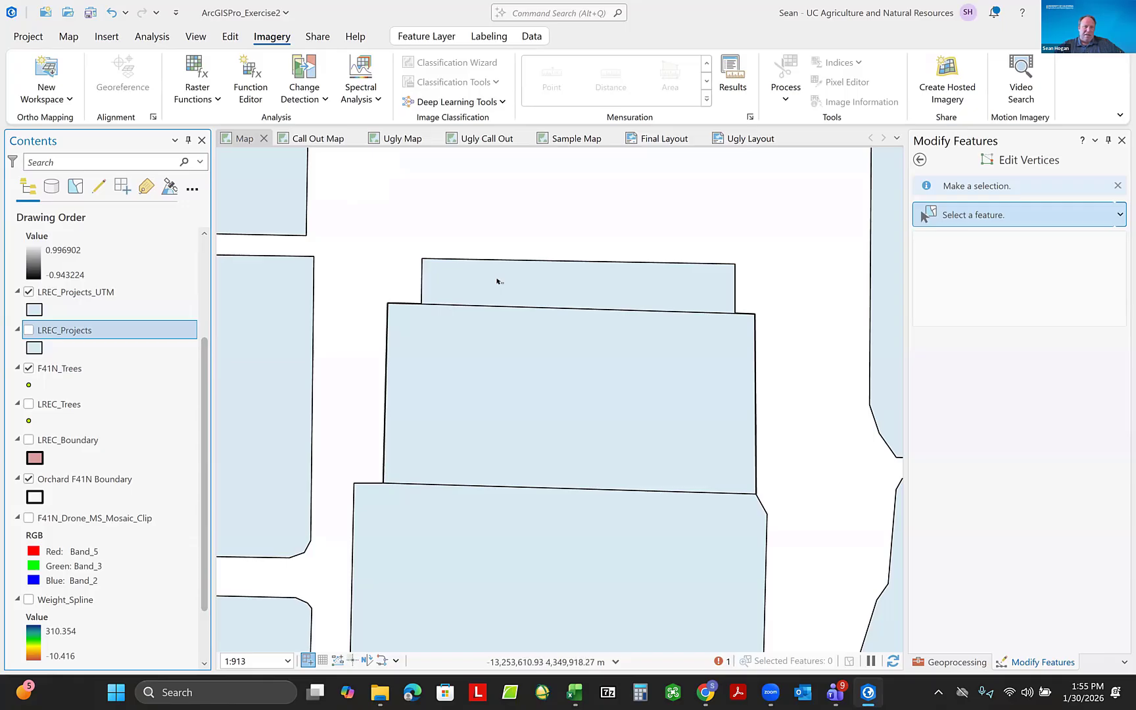
pyautogui.scroll(-4, 497, 282)
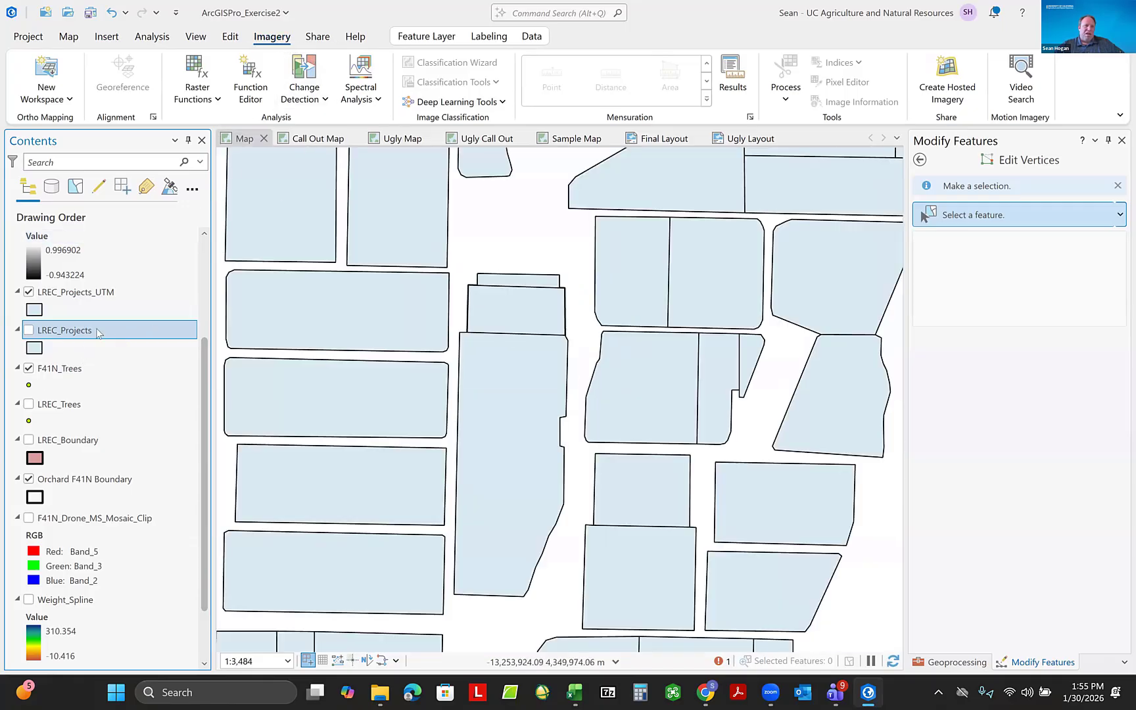
# Select the F41N_NDVI.tif layer, bring up its raster display options, and make the layer visible on the map.
pyautogui.scroll(2, 109, 325)
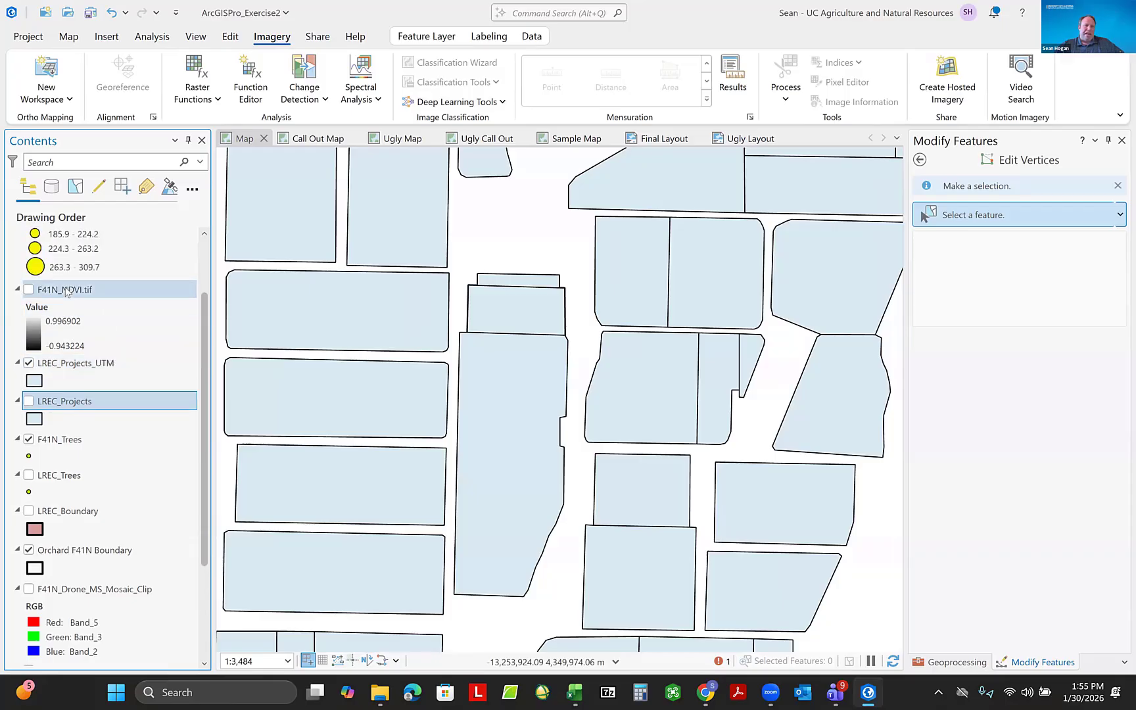
pyautogui.click(65, 290)
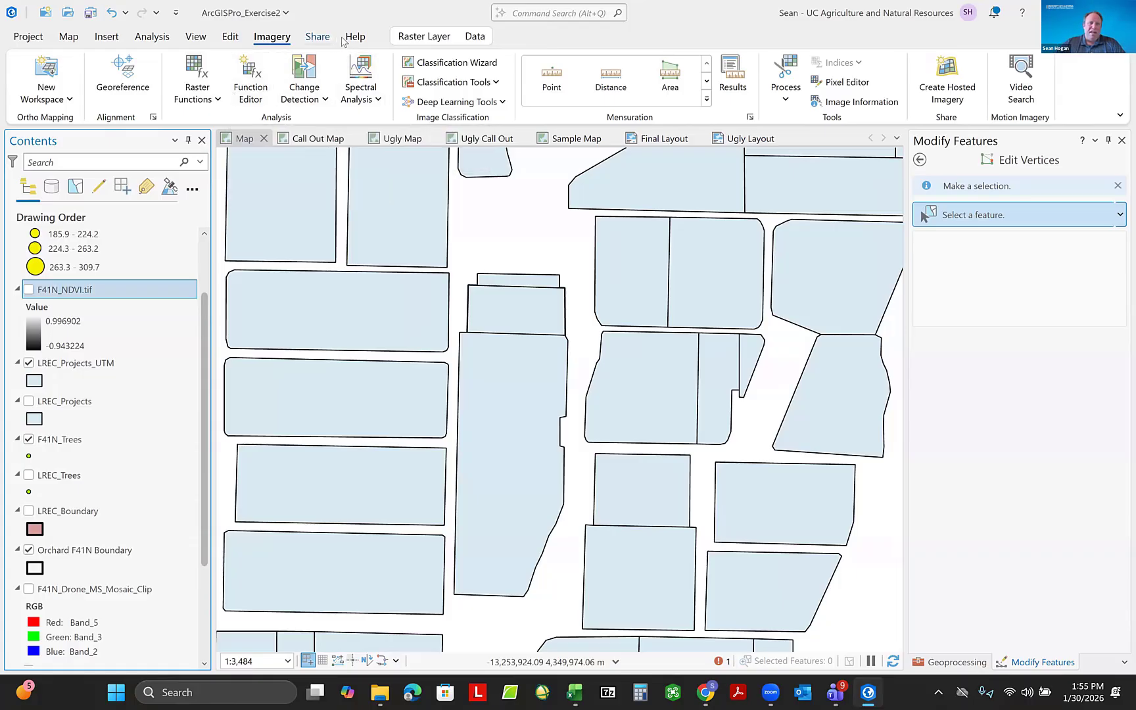
pyautogui.click(425, 38)
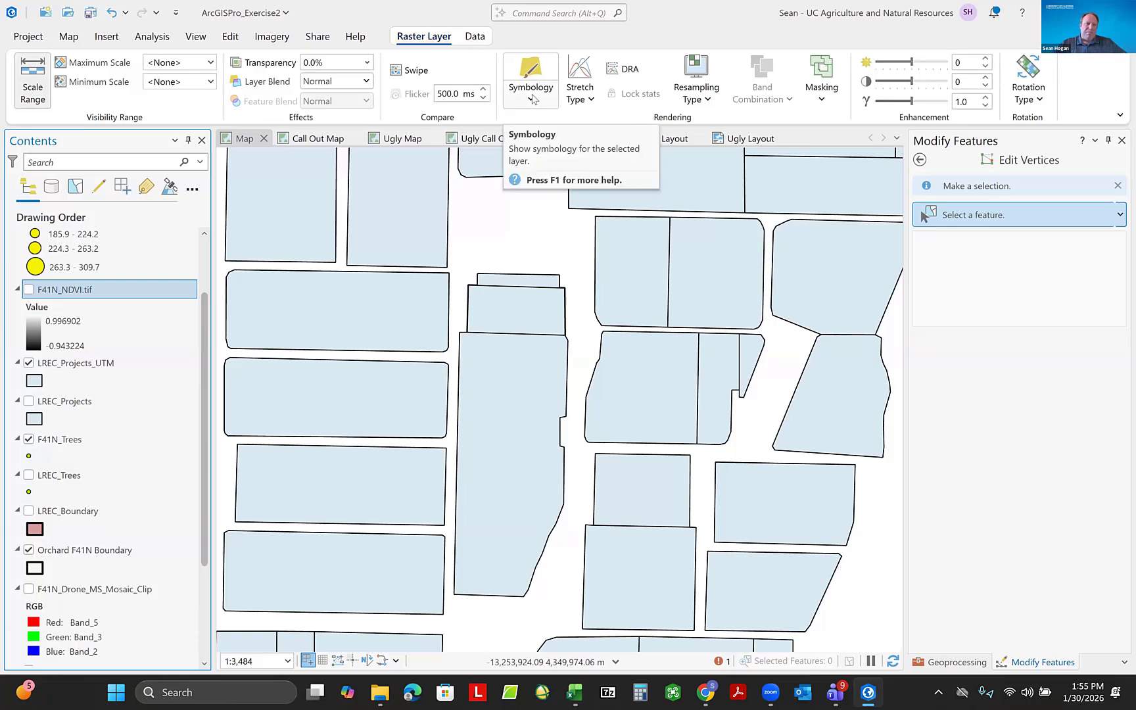
pyautogui.click(28, 290)
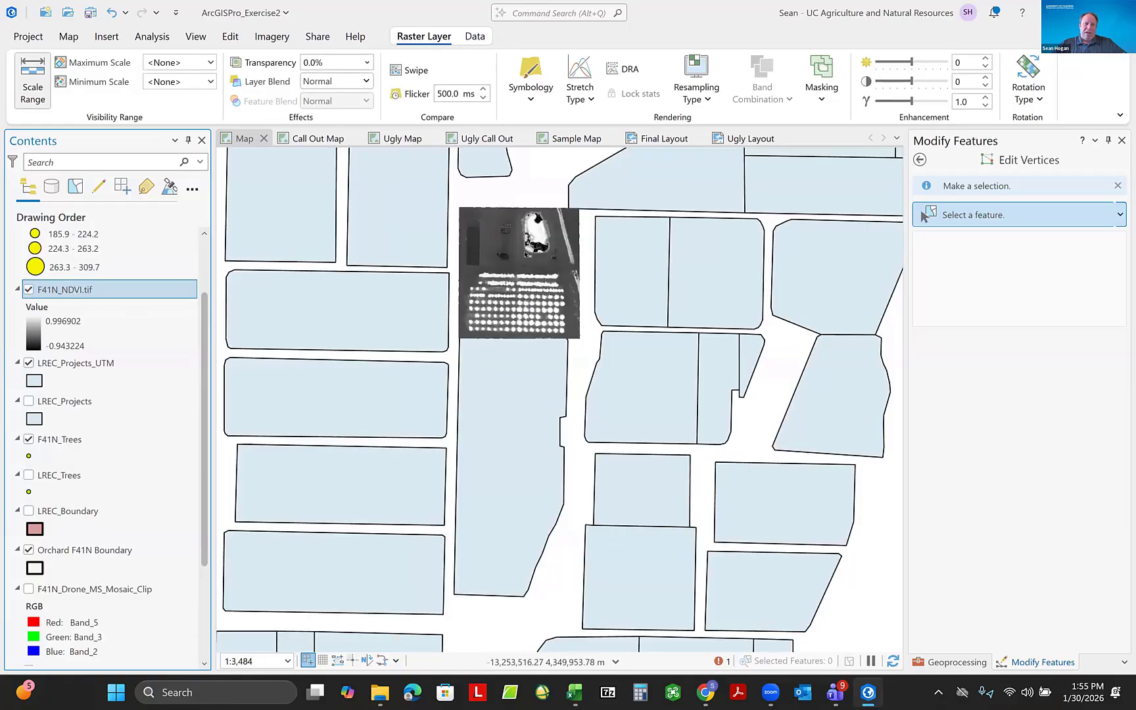
pyautogui.scroll(5, 524, 257)
pyautogui.scroll(-3, 520, 277)
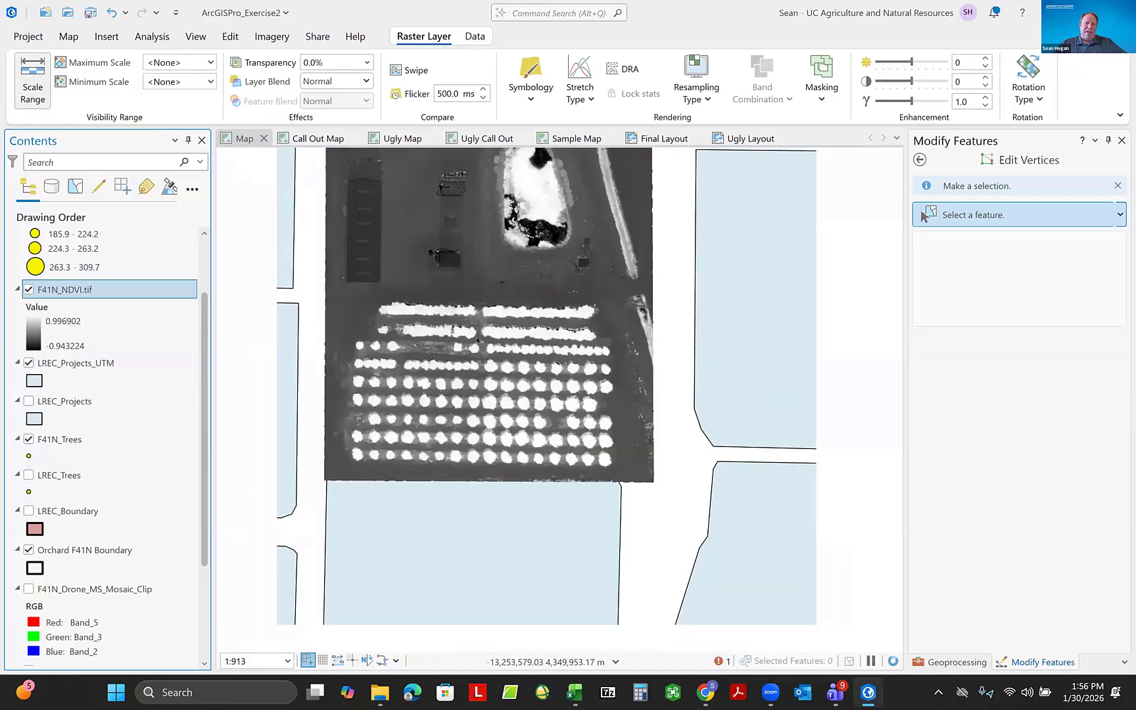
pyautogui.scroll(-2, 460, 323)
pyautogui.scroll(2, 462, 323)
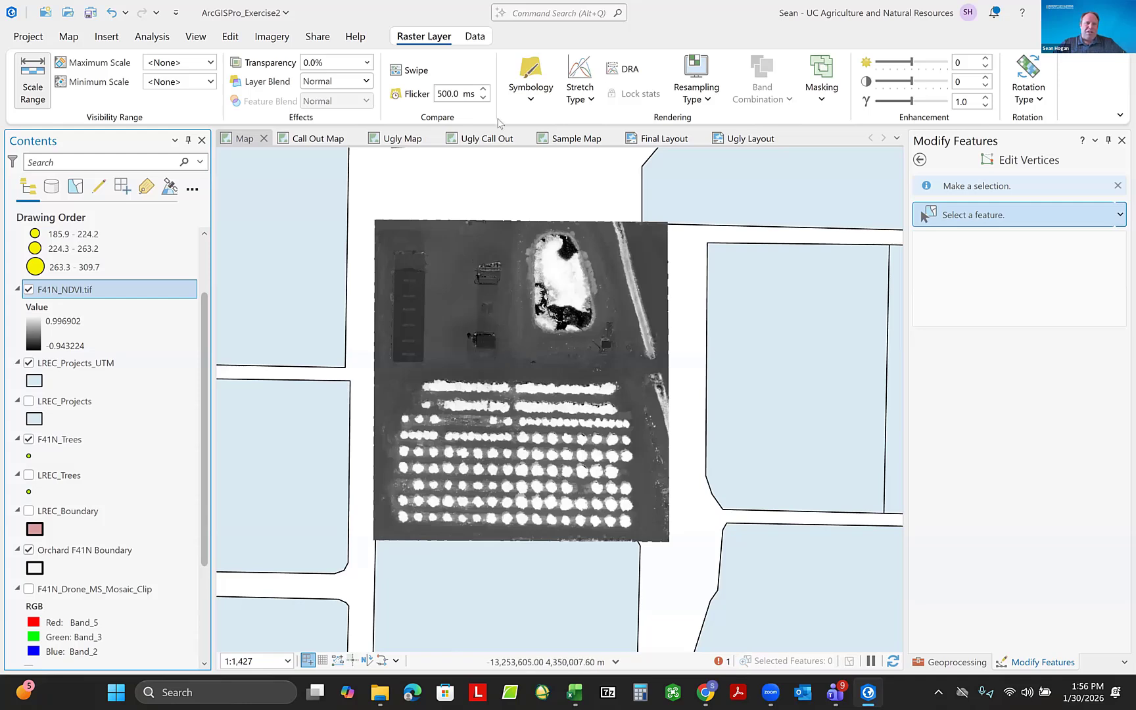
# Symbolize the F41N_NDVI.tif raster with the green-to-red Condition Number color scheme and invert the colors.
pyautogui.click(536, 101)
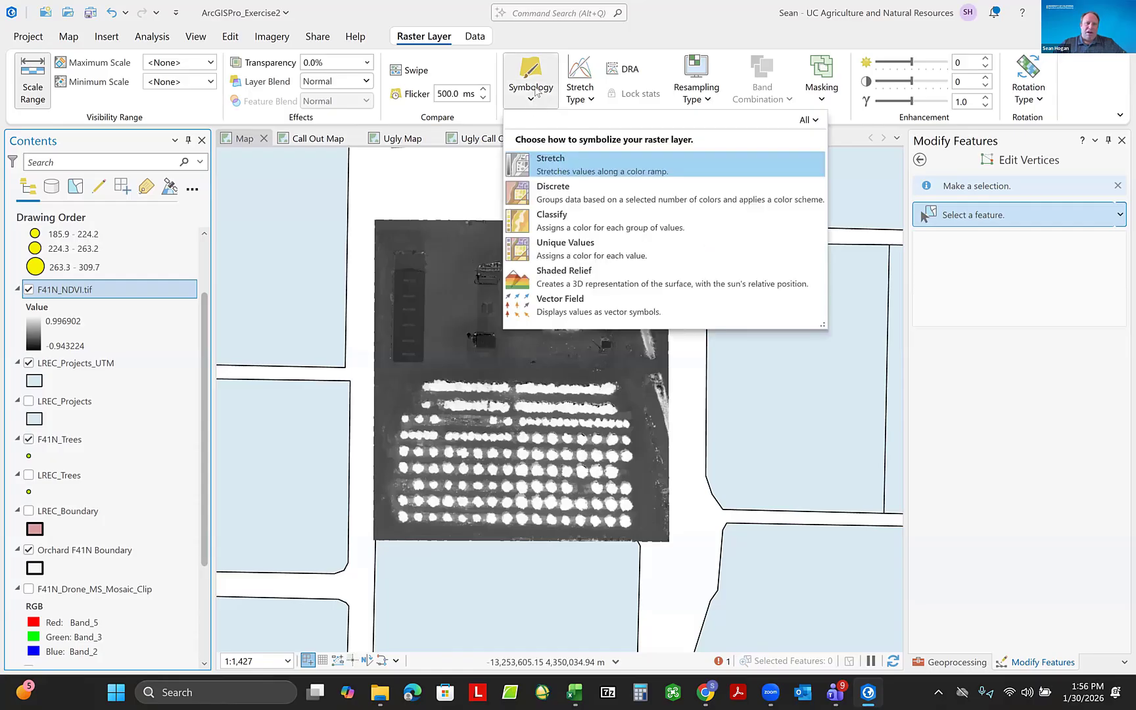
pyautogui.click(531, 78)
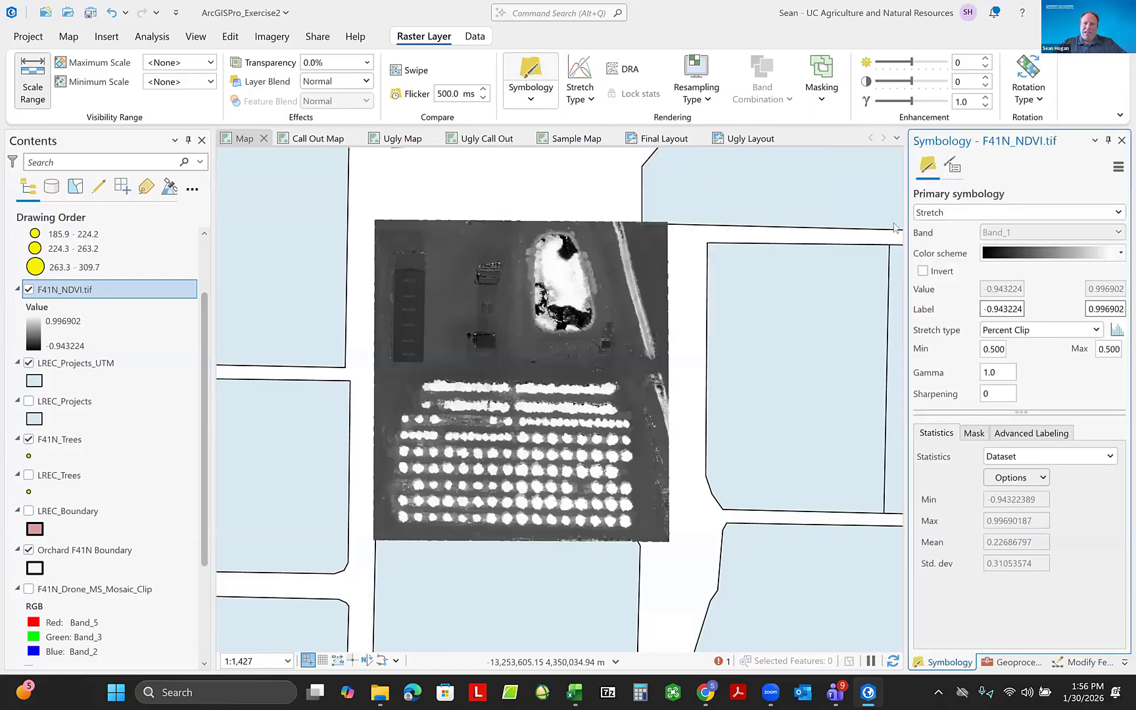
pyautogui.click(1120, 255)
pyautogui.scroll(-5, 1072, 332)
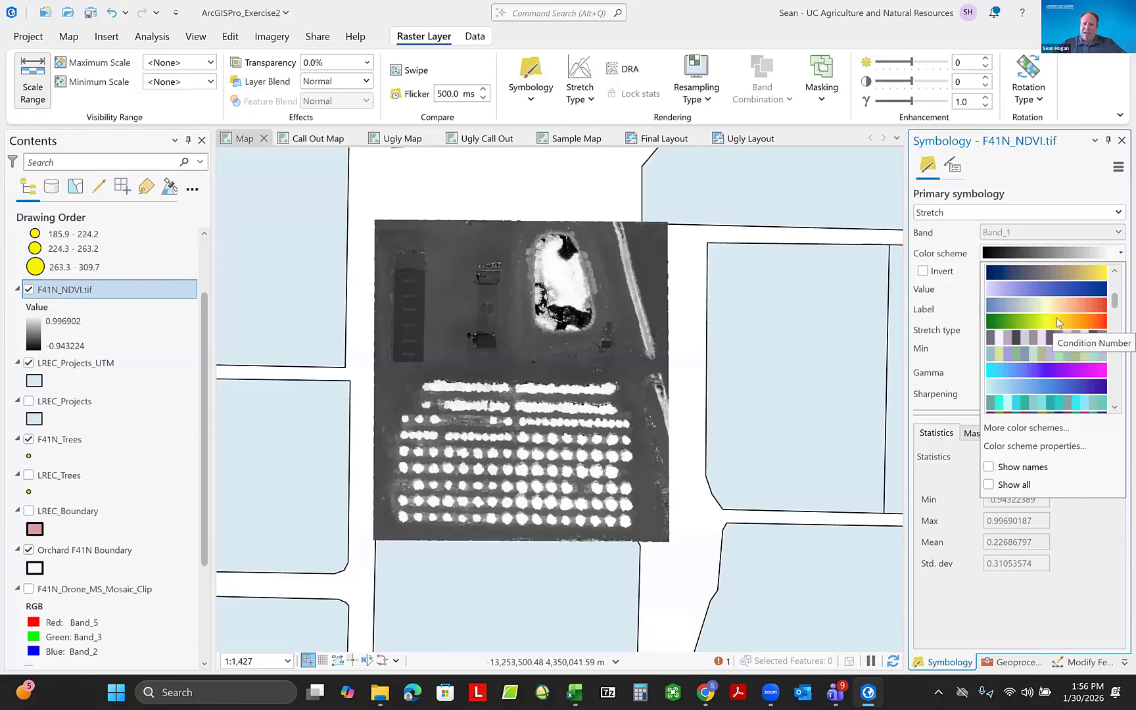
pyautogui.click(1056, 320)
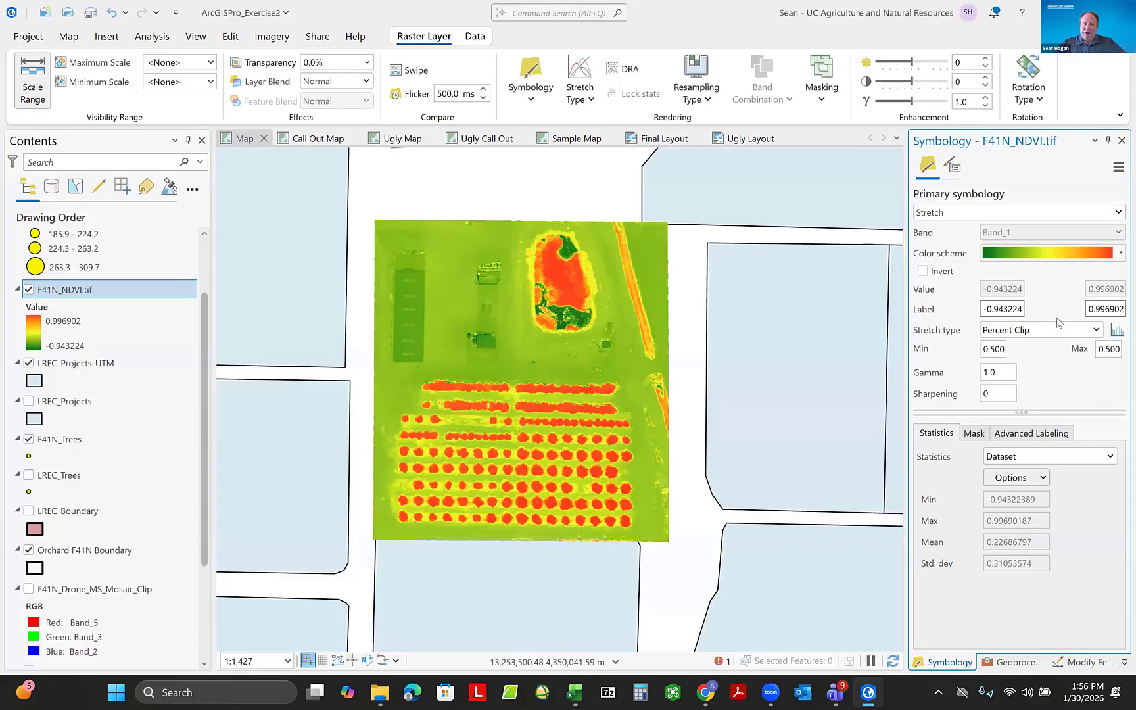
pyautogui.click(924, 273)
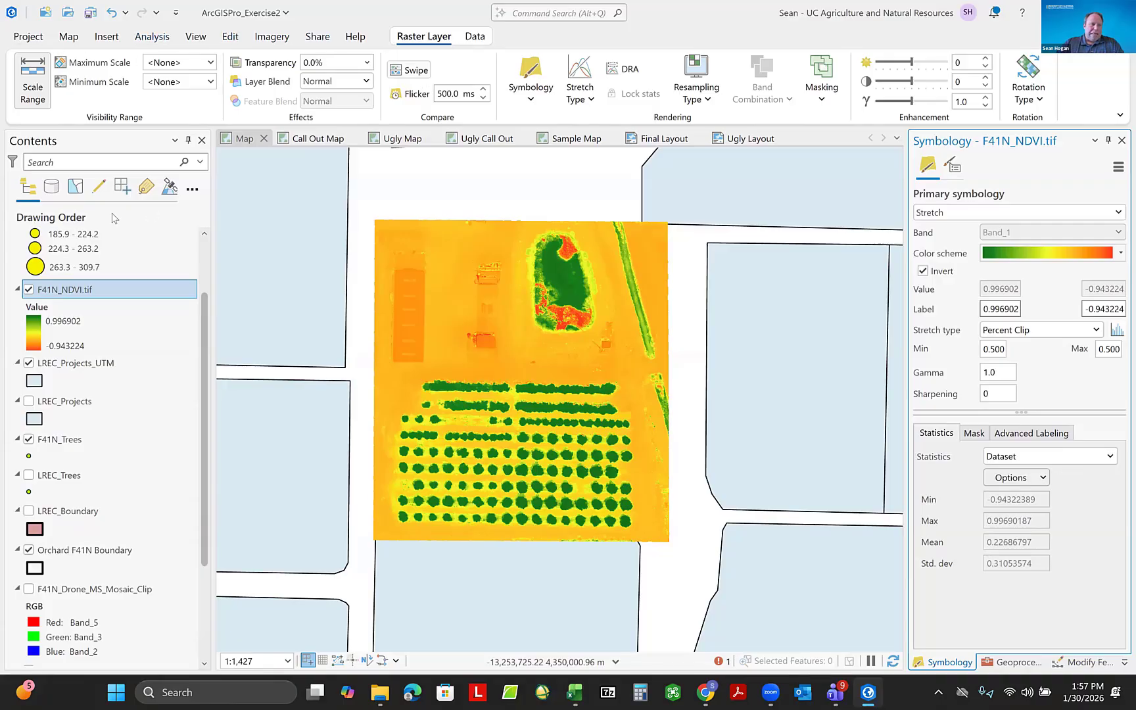
# Compare how the map's layers are listed by drawing order, data source, selection and editing.
pyautogui.scroll(3, 193, 281)
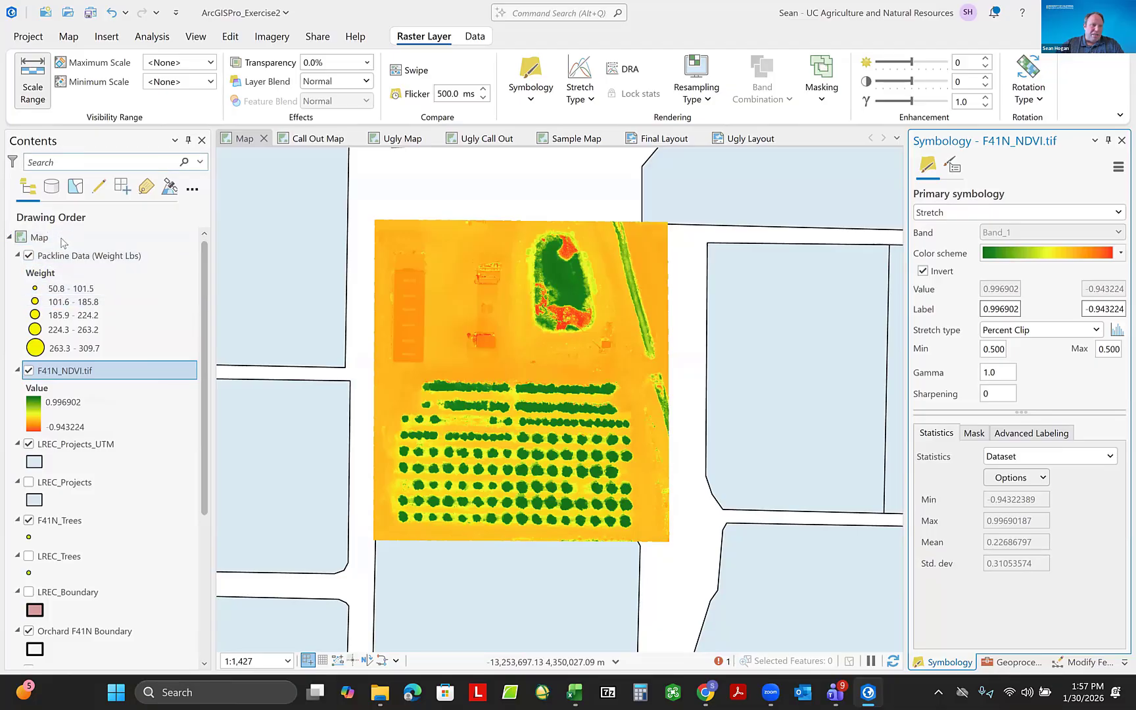
pyautogui.click(51, 189)
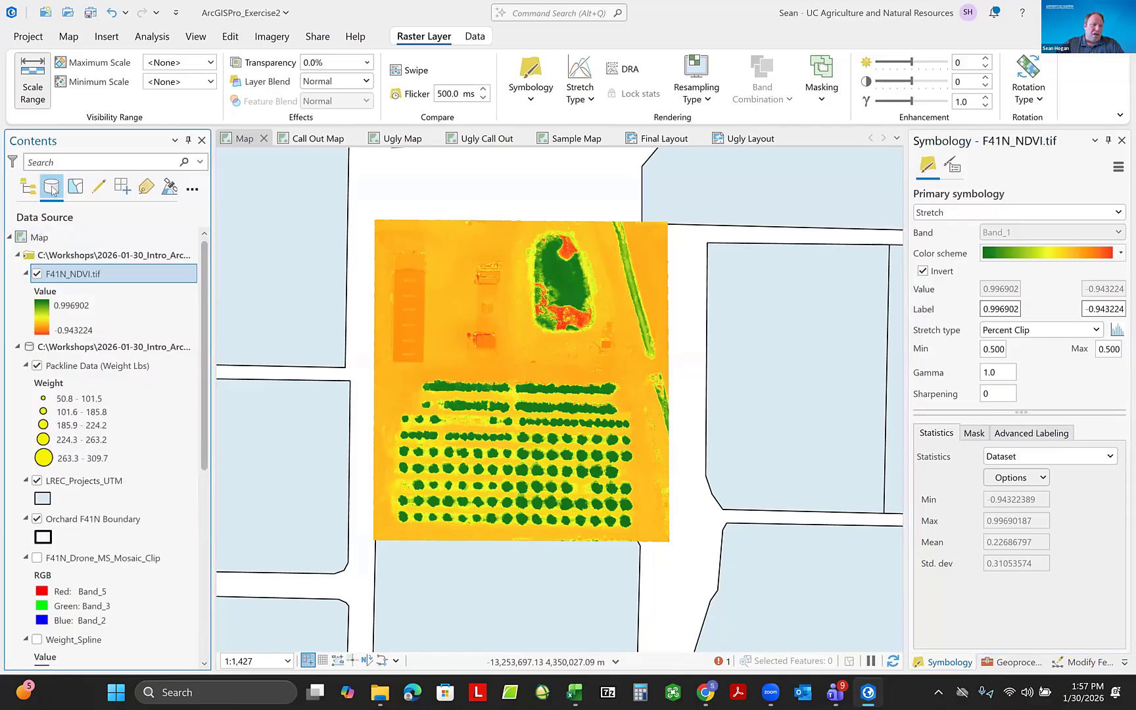
pyautogui.click(28, 187)
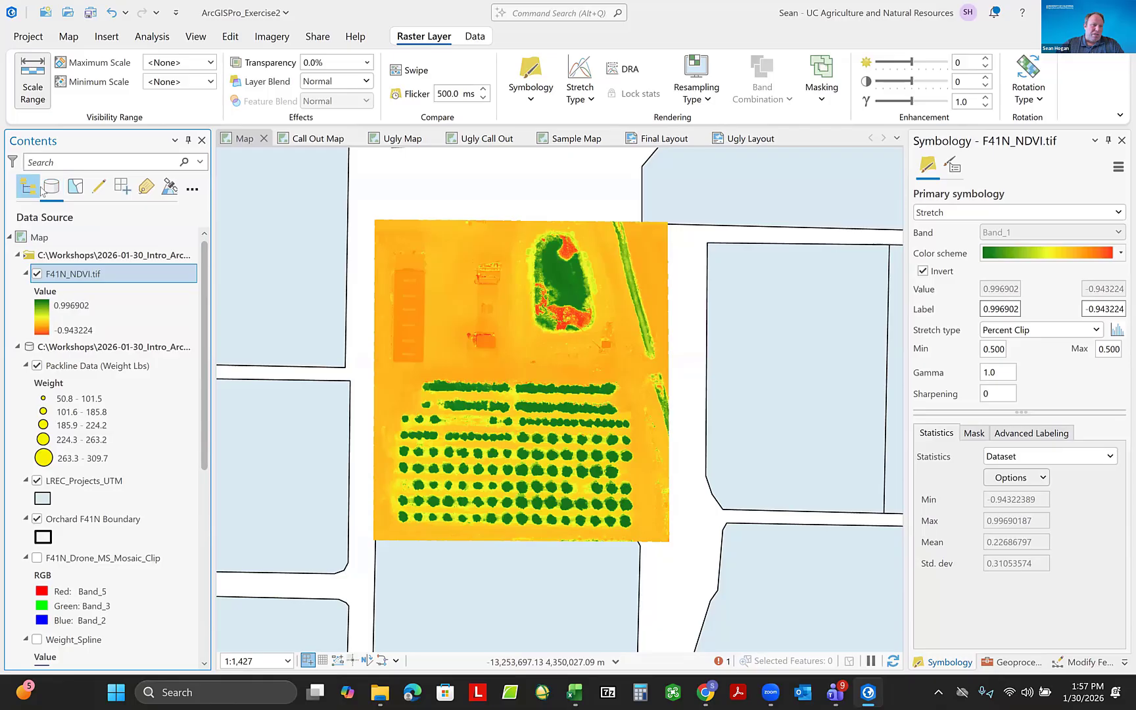
pyautogui.click(50, 190)
pyautogui.click(76, 188)
pyautogui.click(97, 190)
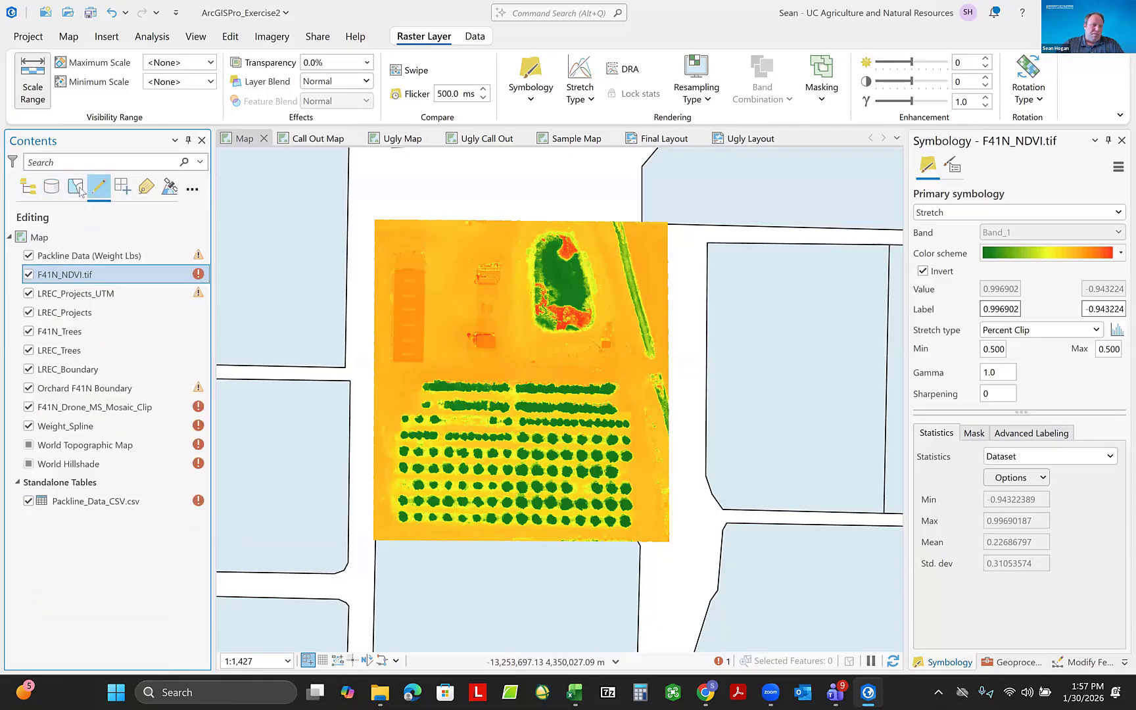
# Toggle whether LREC_Projects and LREC_Projects_UTM are selectable, leave only LREC_Projects_UTM selectable, and return to the drawing order list.
pyautogui.click(76, 188)
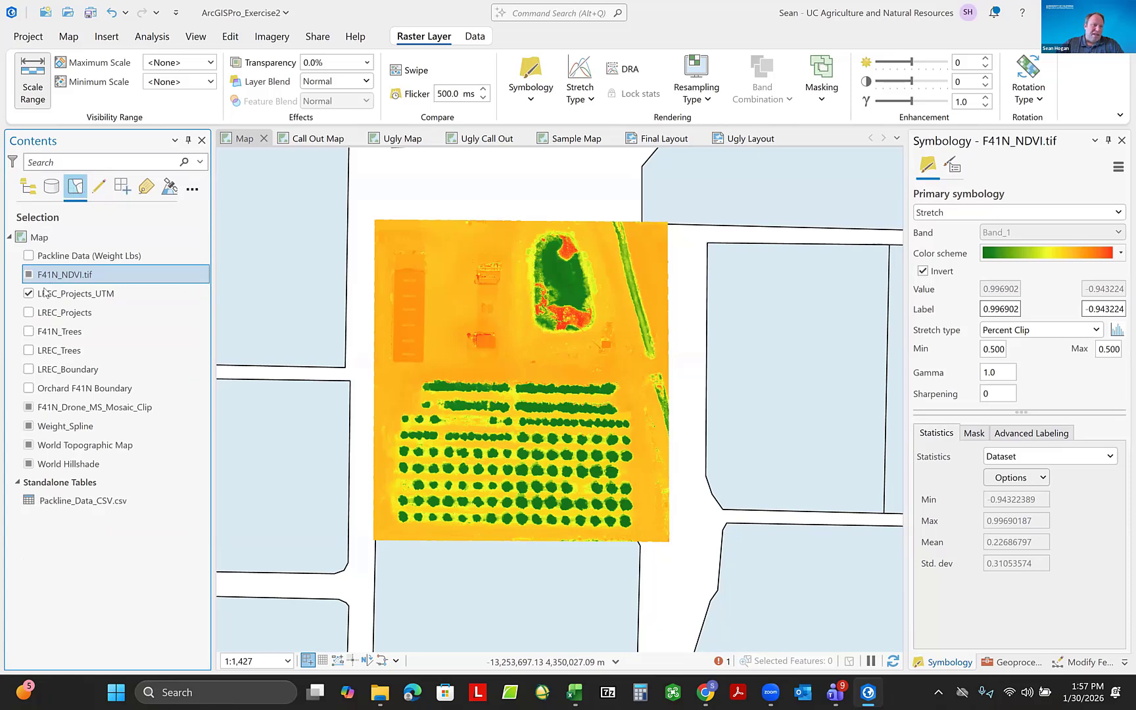
pyautogui.click(28, 312)
pyautogui.keyDown('ctrl'); pyautogui.click(29, 294); pyautogui.keyUp('ctrl')
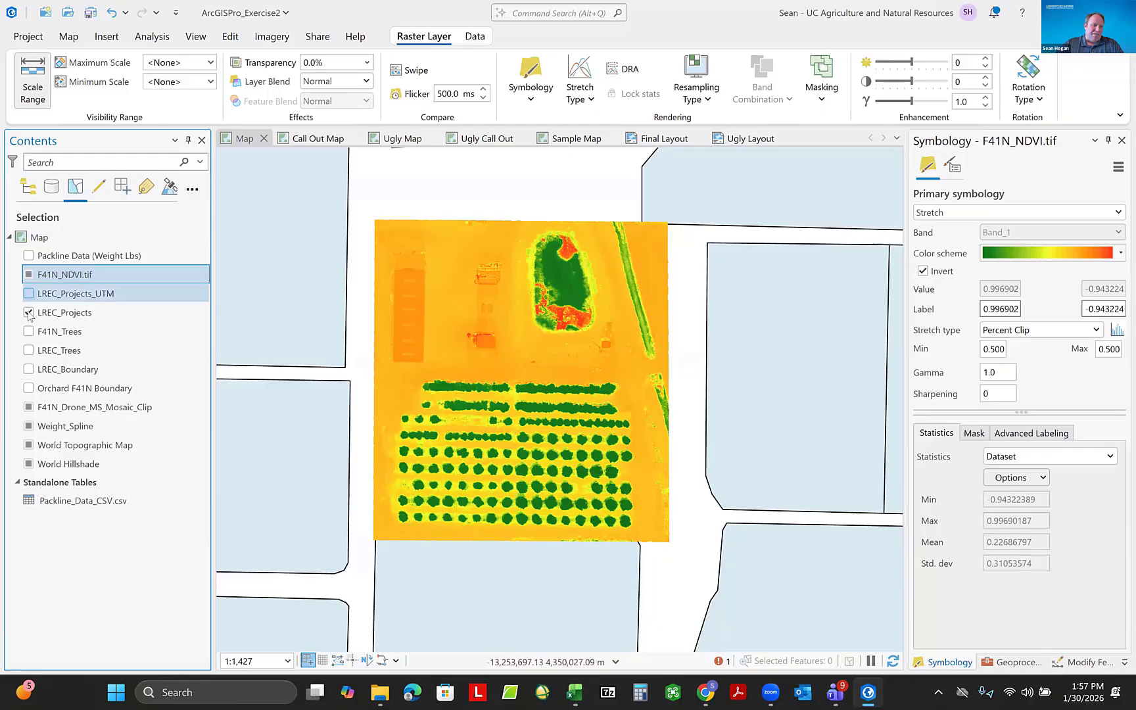
pyautogui.click(29, 294)
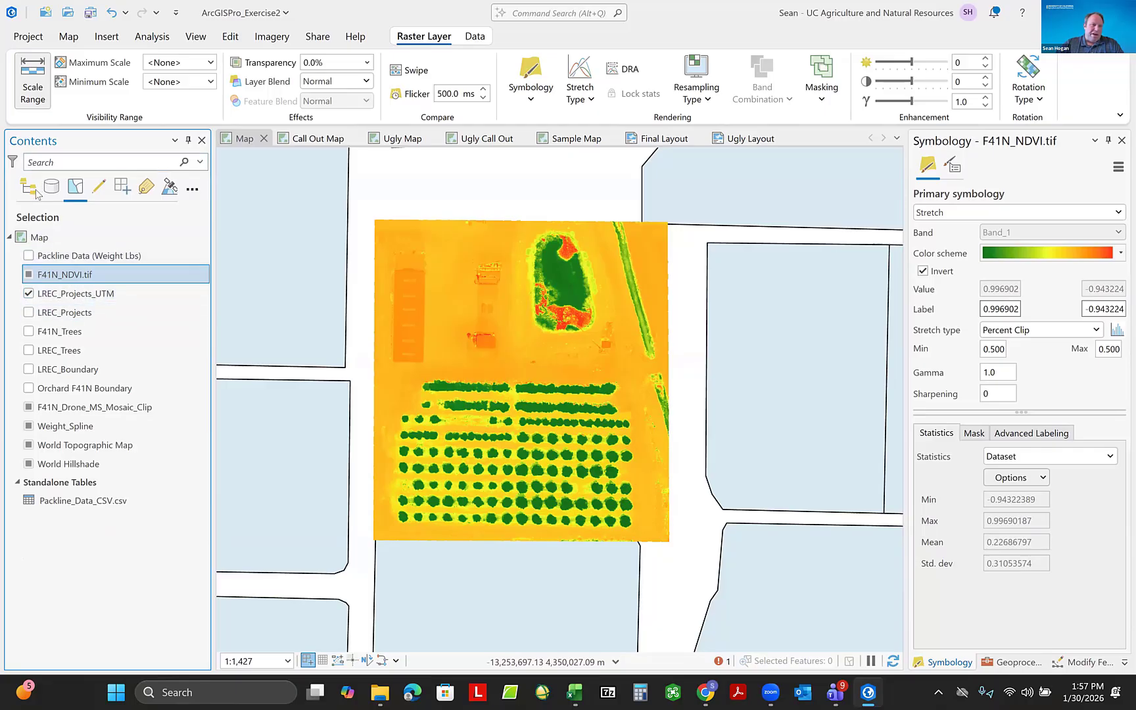
pyautogui.click(29, 295)
pyautogui.click(28, 187)
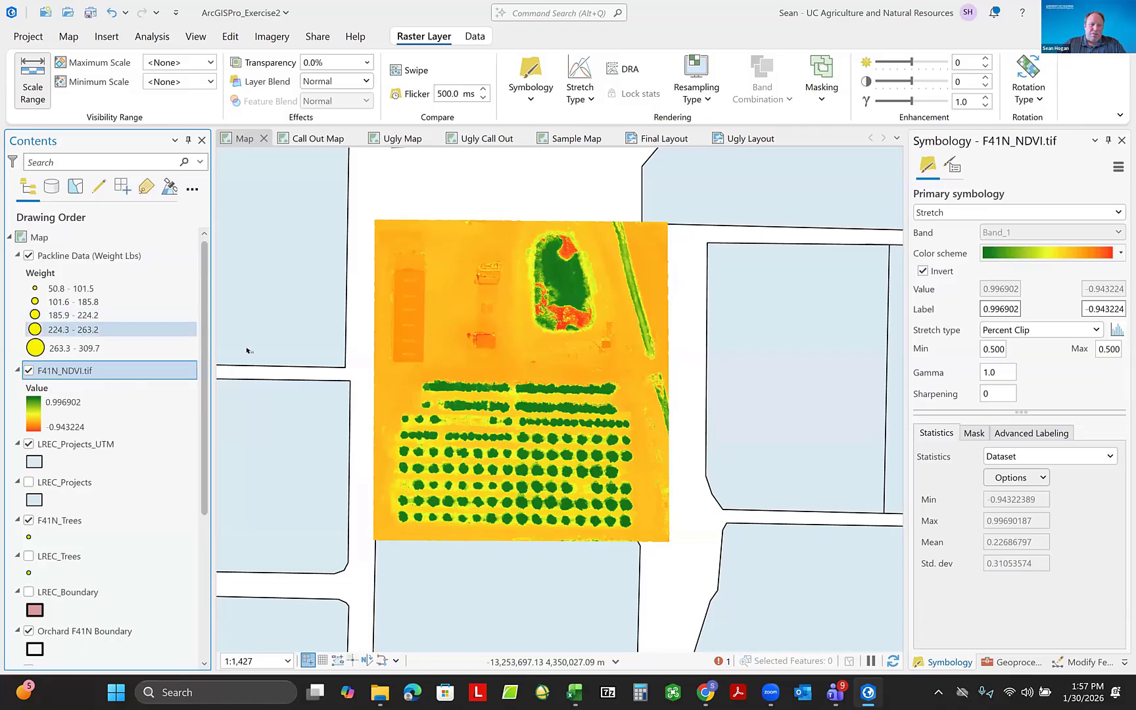
# Move the LREC_Projects layer above LREC_Projects_UTM in the drawing order.
pyautogui.scroll(-5, 79, 366)
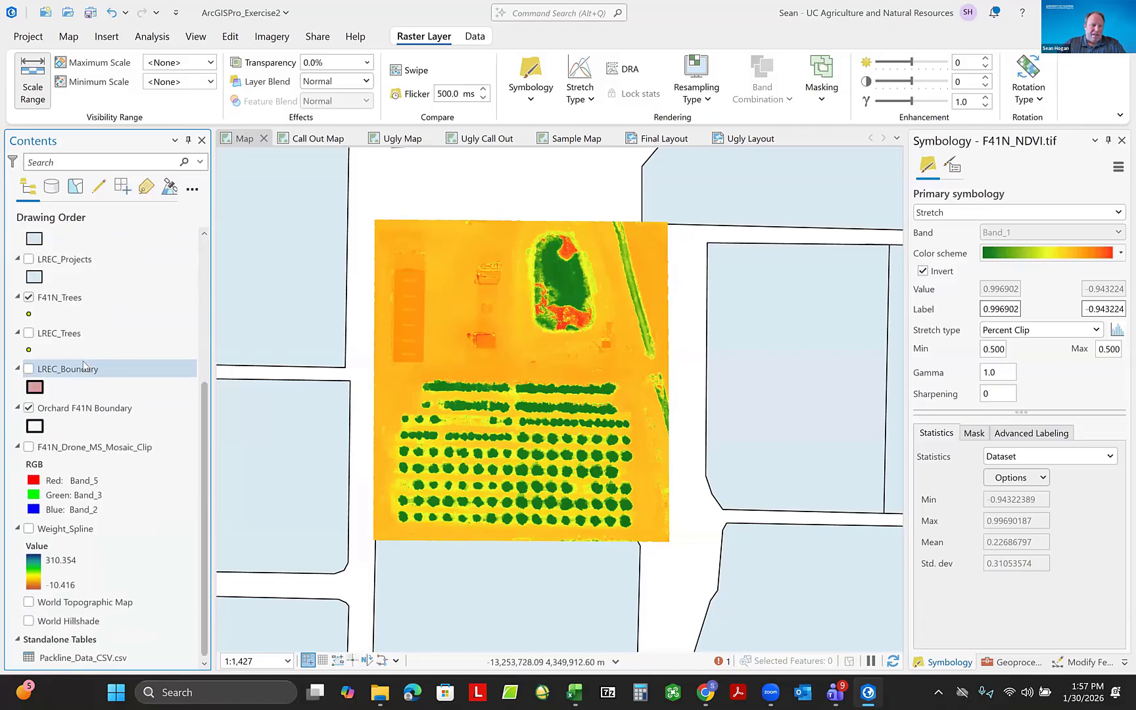
pyautogui.scroll(5, 84, 365)
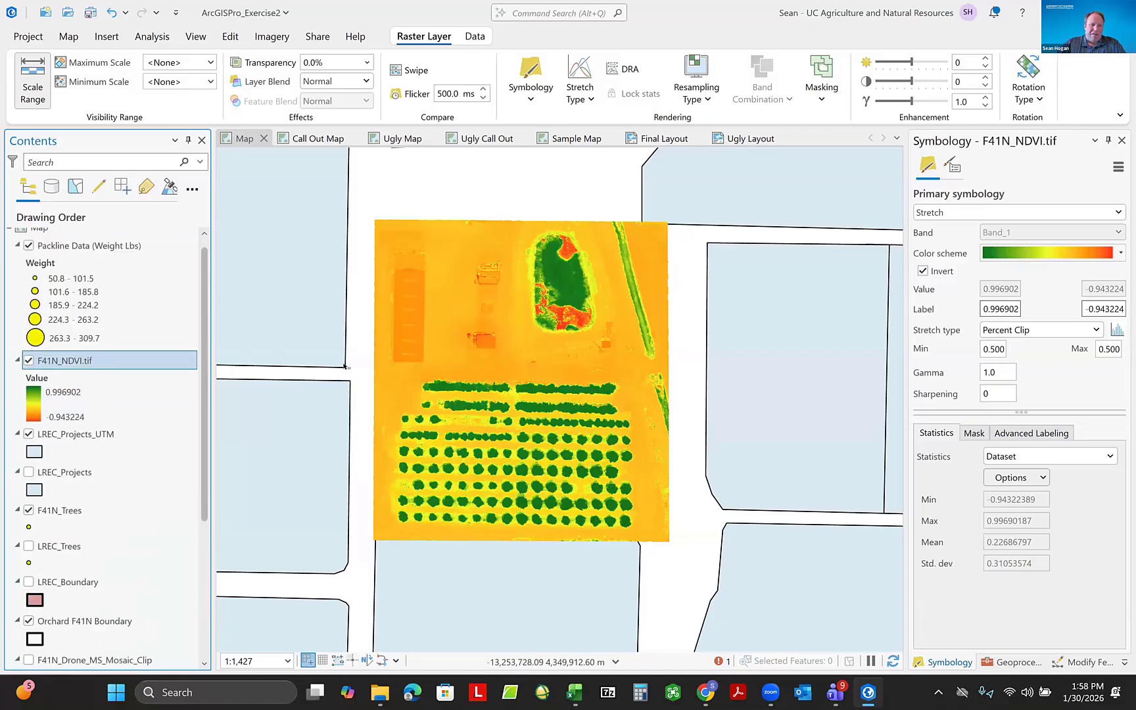
pyautogui.scroll(-1, 553, 339)
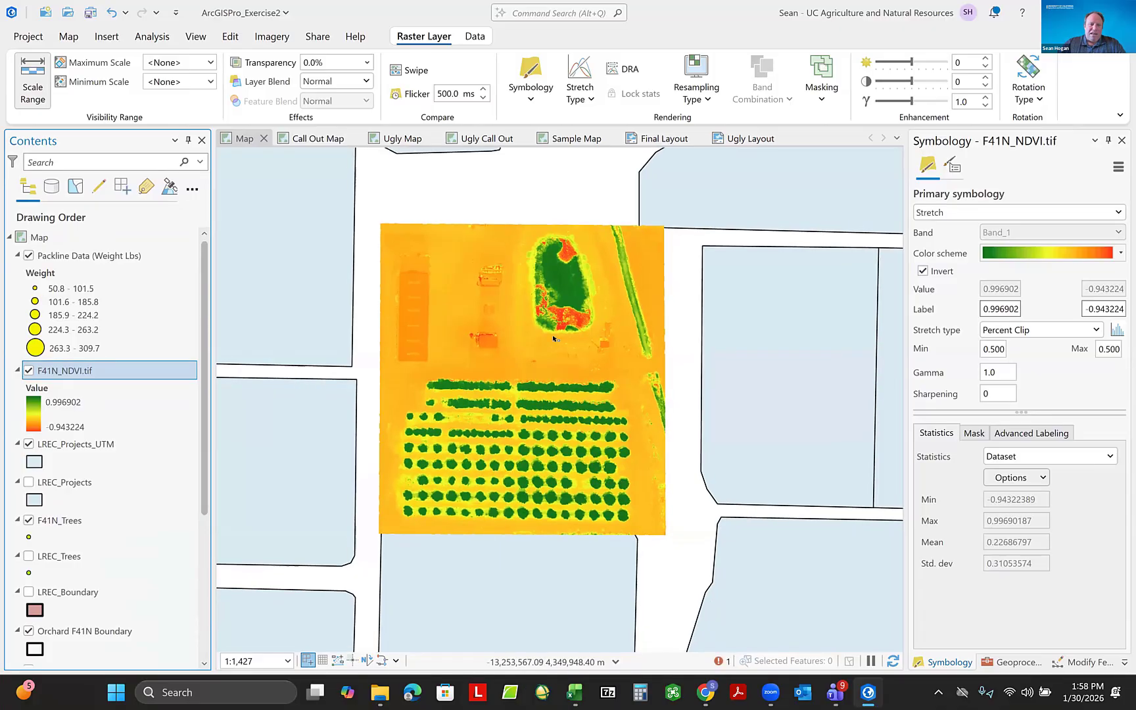
pyautogui.scroll(-3, 553, 338)
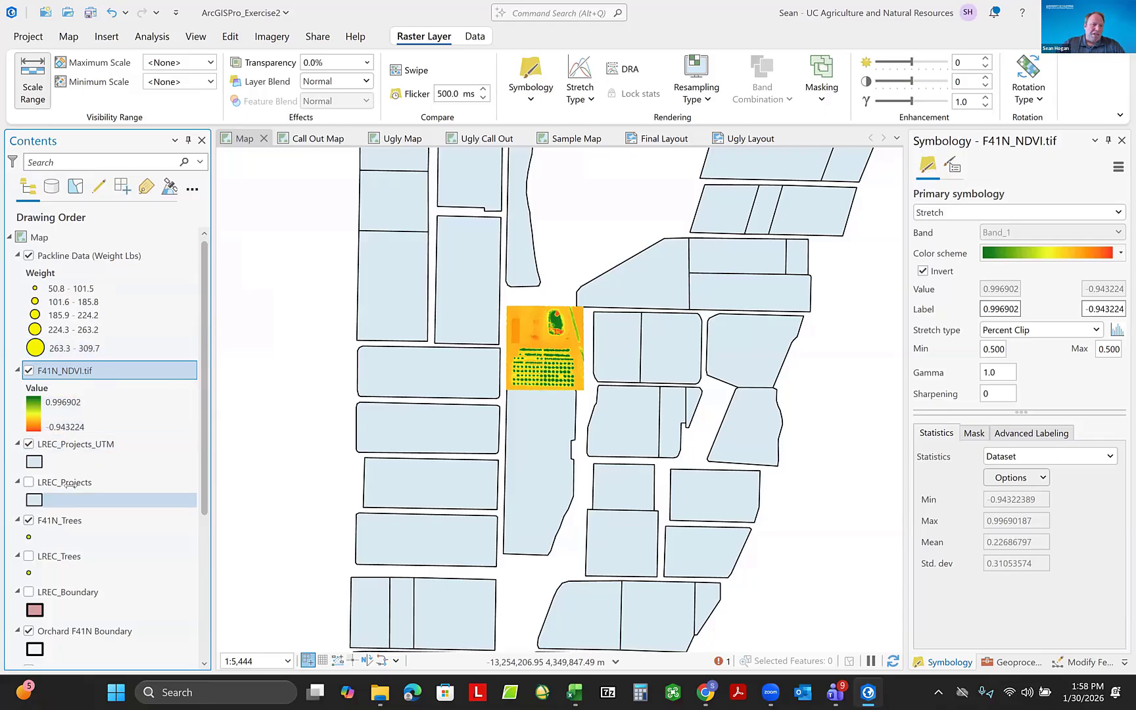
pyautogui.moveTo(70, 486); pyautogui.dragTo(71, 447)
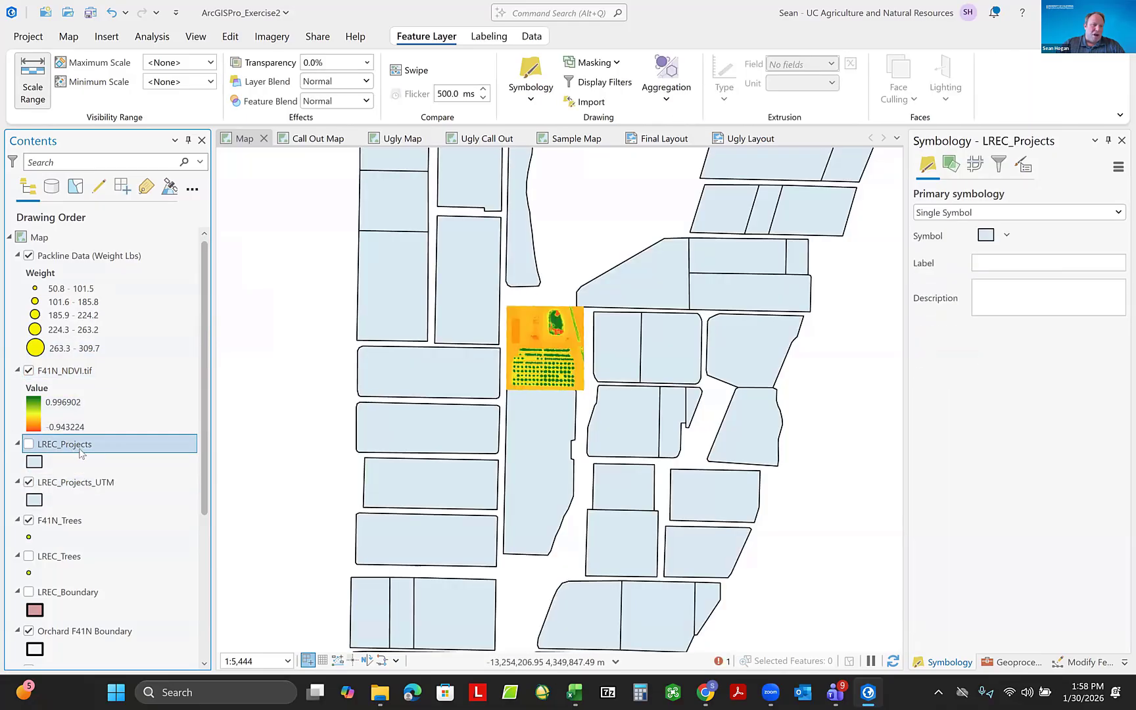
# Toggle the visibility of the Packline Data, F41N_NDVI.tif, LREC_Projects and LREC_Projects_UTM layers, restoring each one's original state.
pyautogui.click(28, 256)
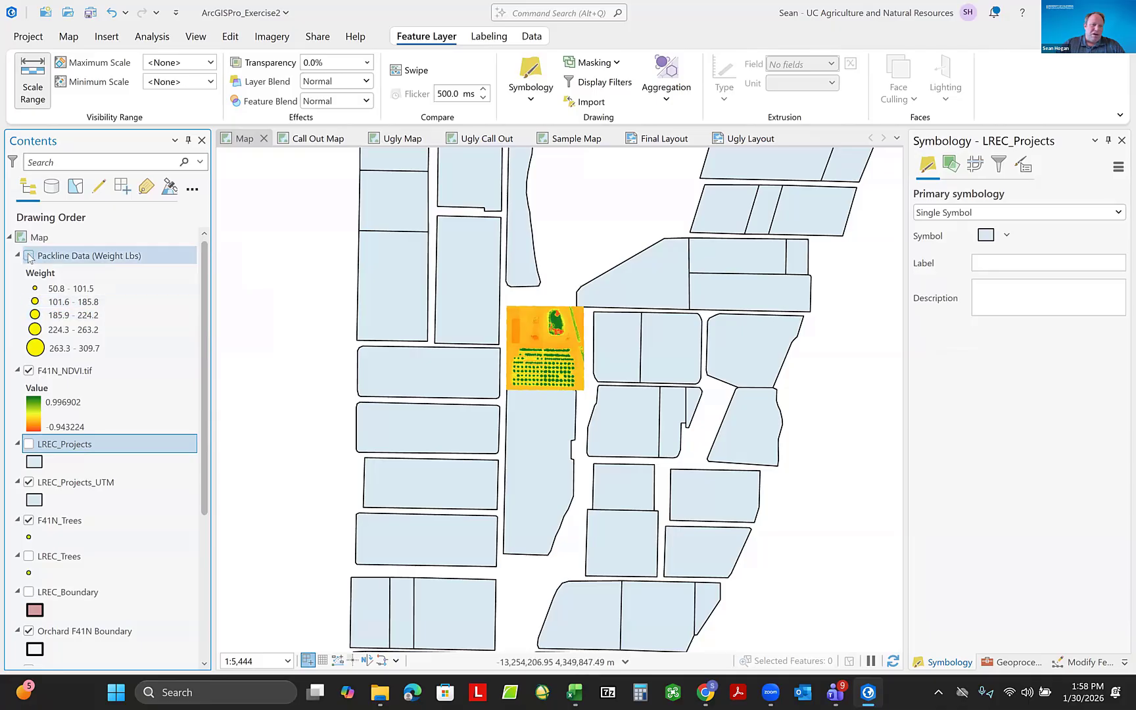
pyautogui.click(29, 371)
pyautogui.click(28, 371)
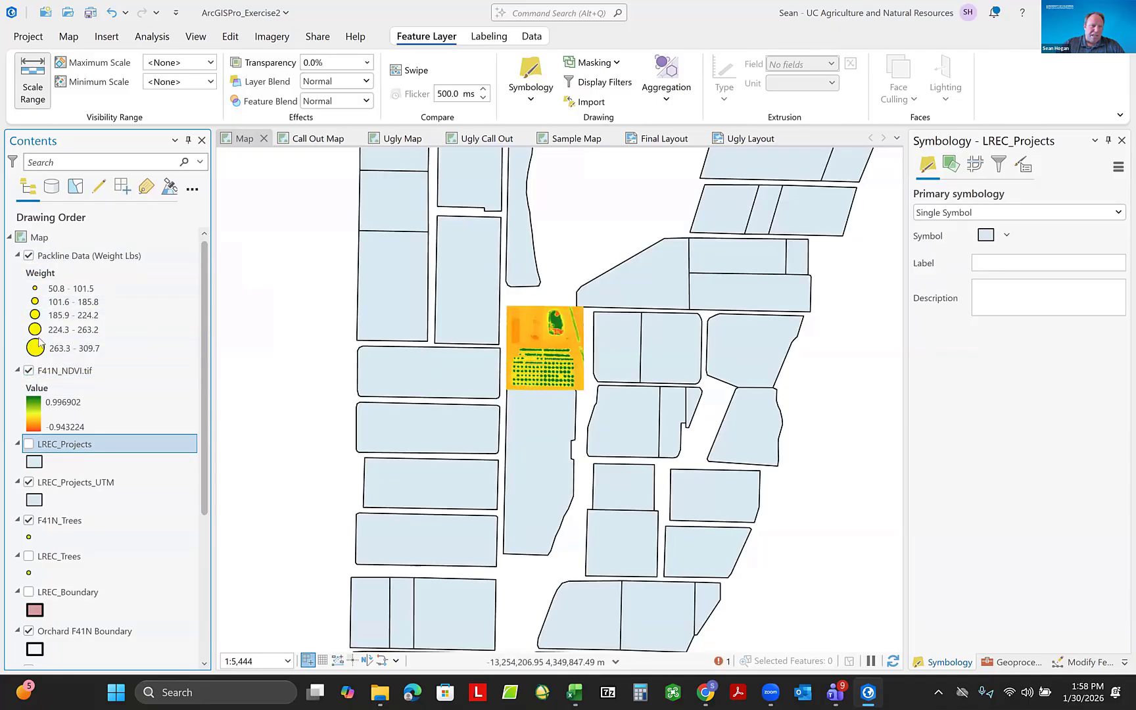
pyautogui.scroll(-3, 72, 303)
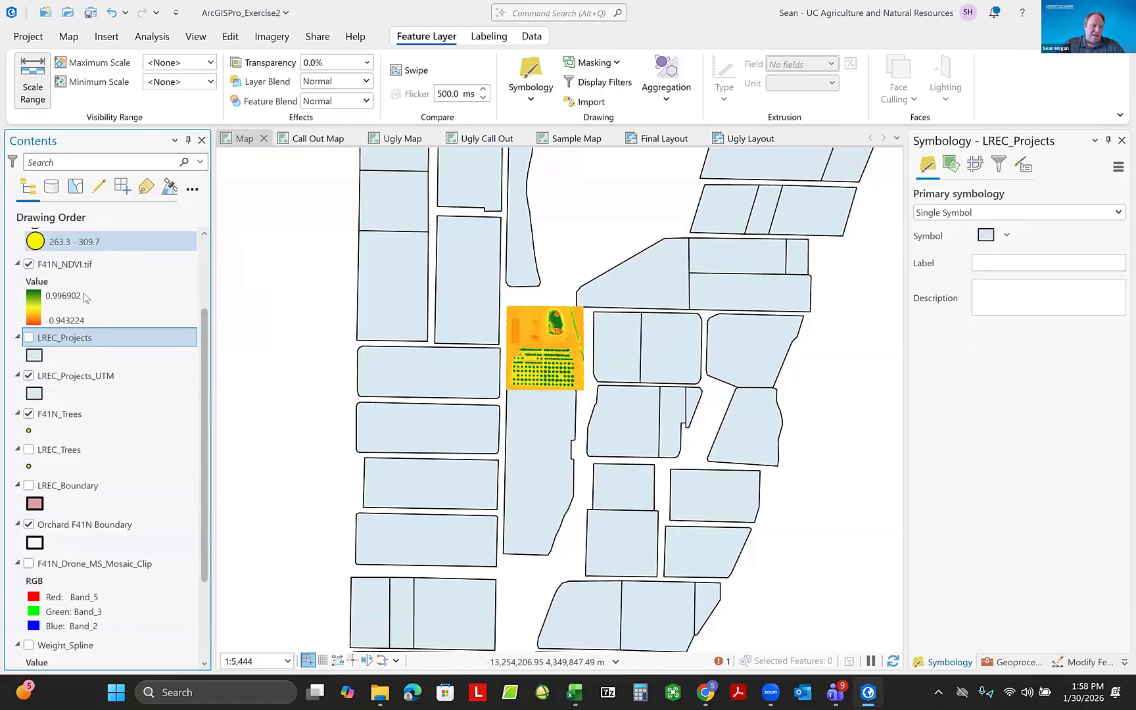
pyautogui.click(28, 338)
pyautogui.click(29, 338)
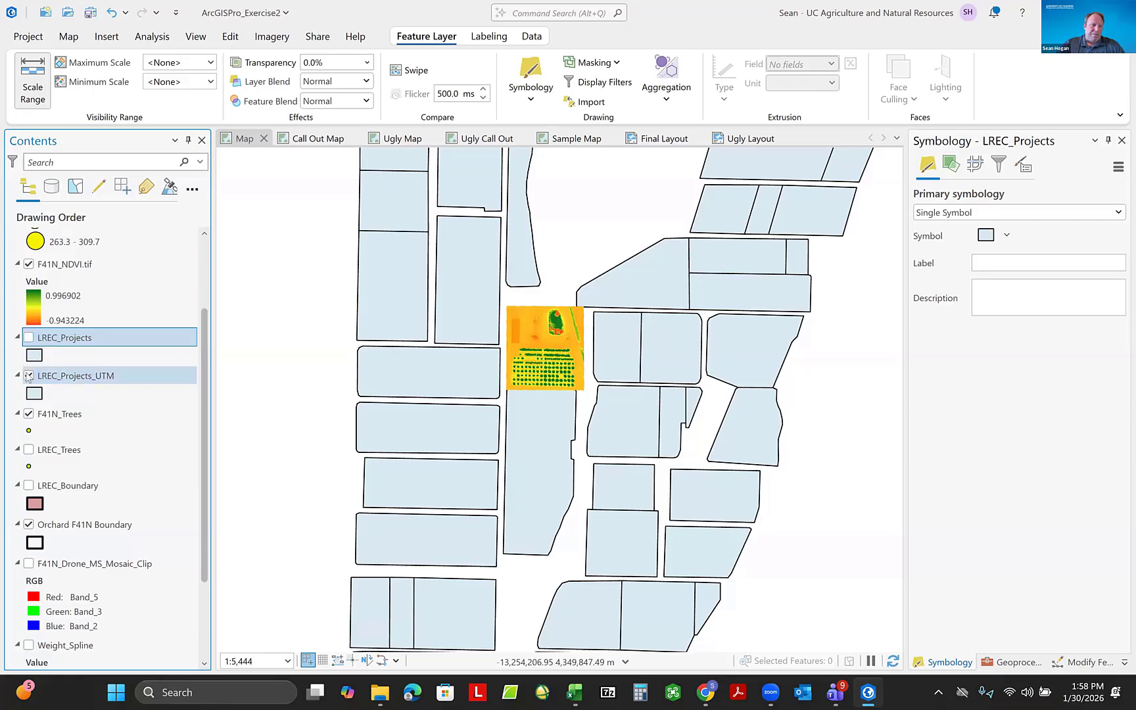
pyautogui.click(28, 377)
pyautogui.click(28, 377)
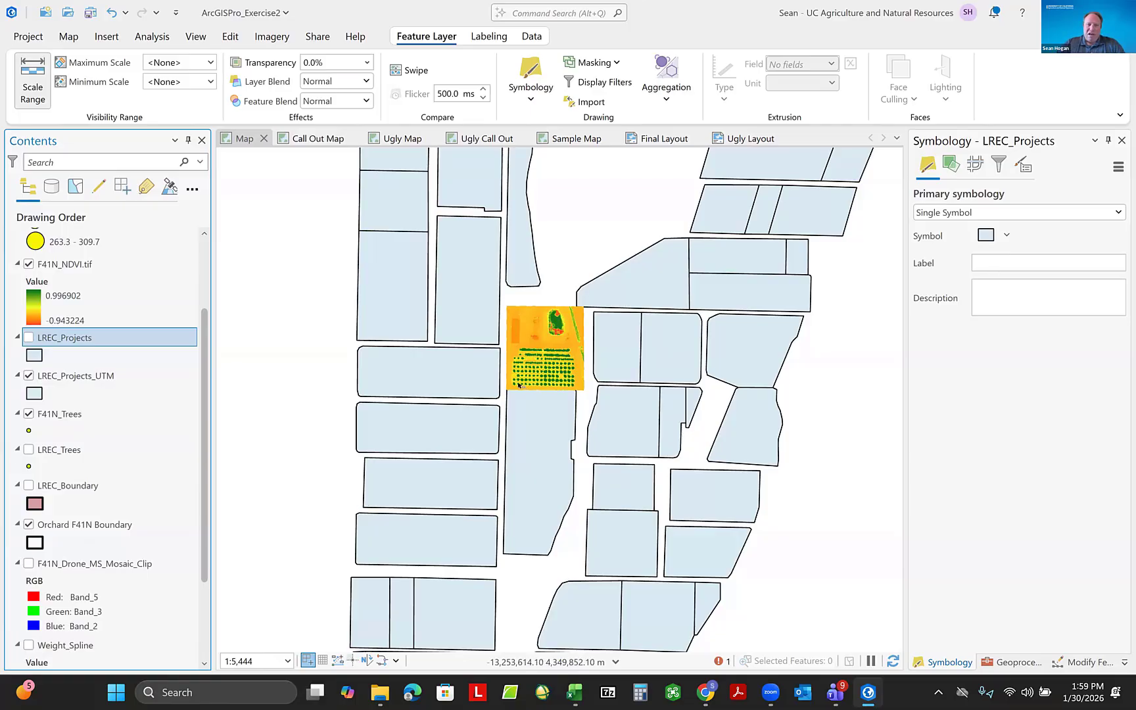
pyautogui.scroll(-2, 529, 388)
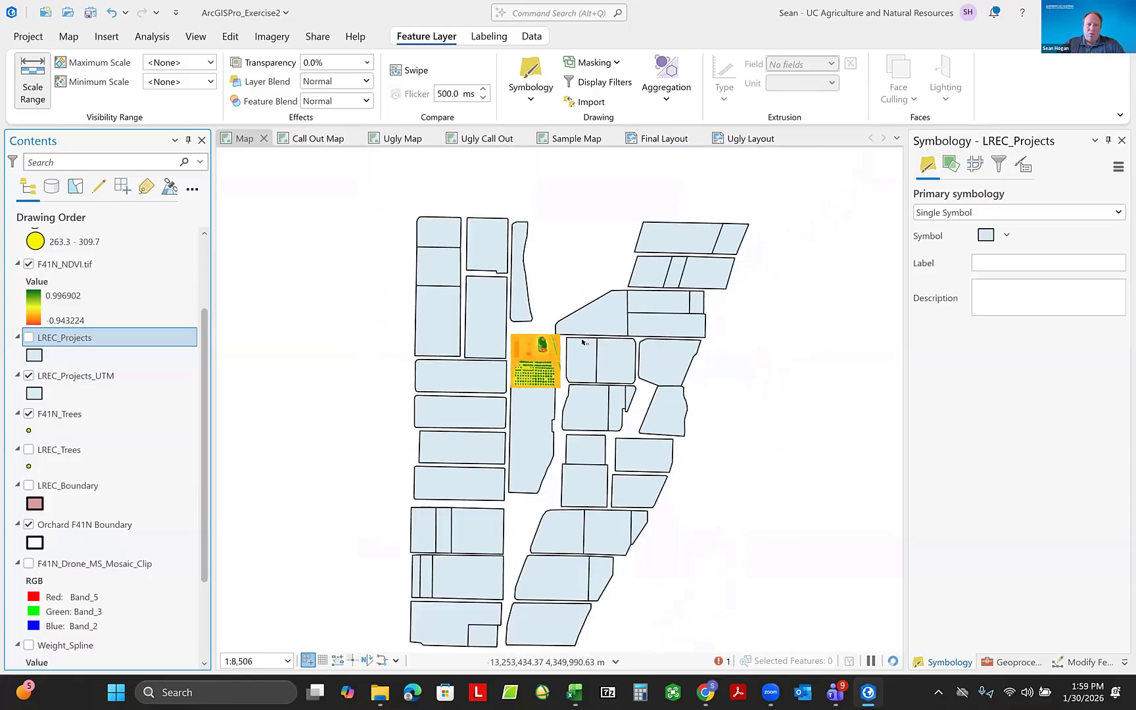
pyautogui.scroll(2, 582, 341)
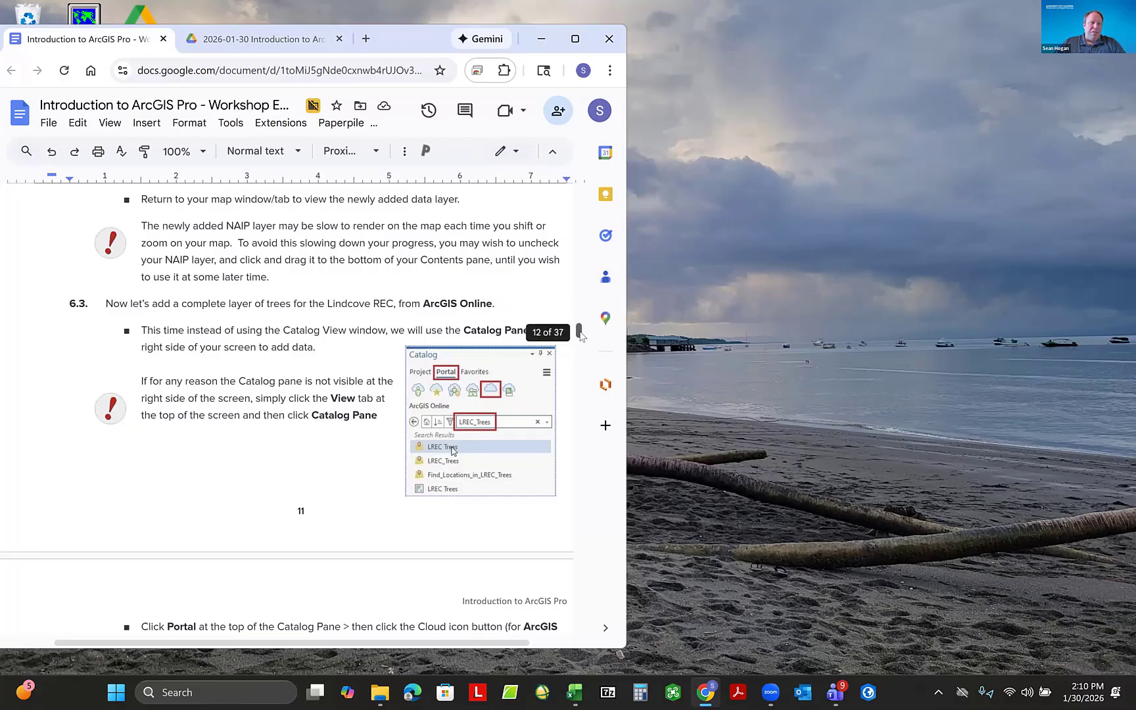
# In the Google Docs workshop exercise document, go through Step 1 and examine the Additional Metadata table of the exercise data.
pyautogui.moveTo(581, 336); pyautogui.dragTo(579, 229)
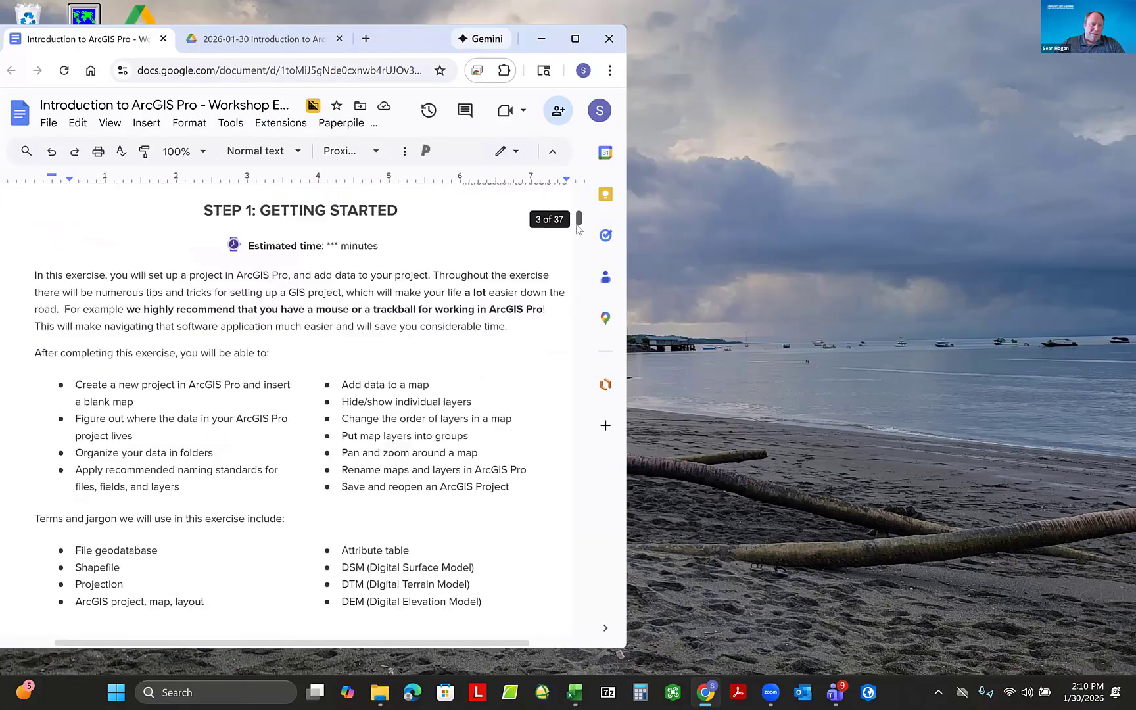
pyautogui.scroll(-2, 577, 234)
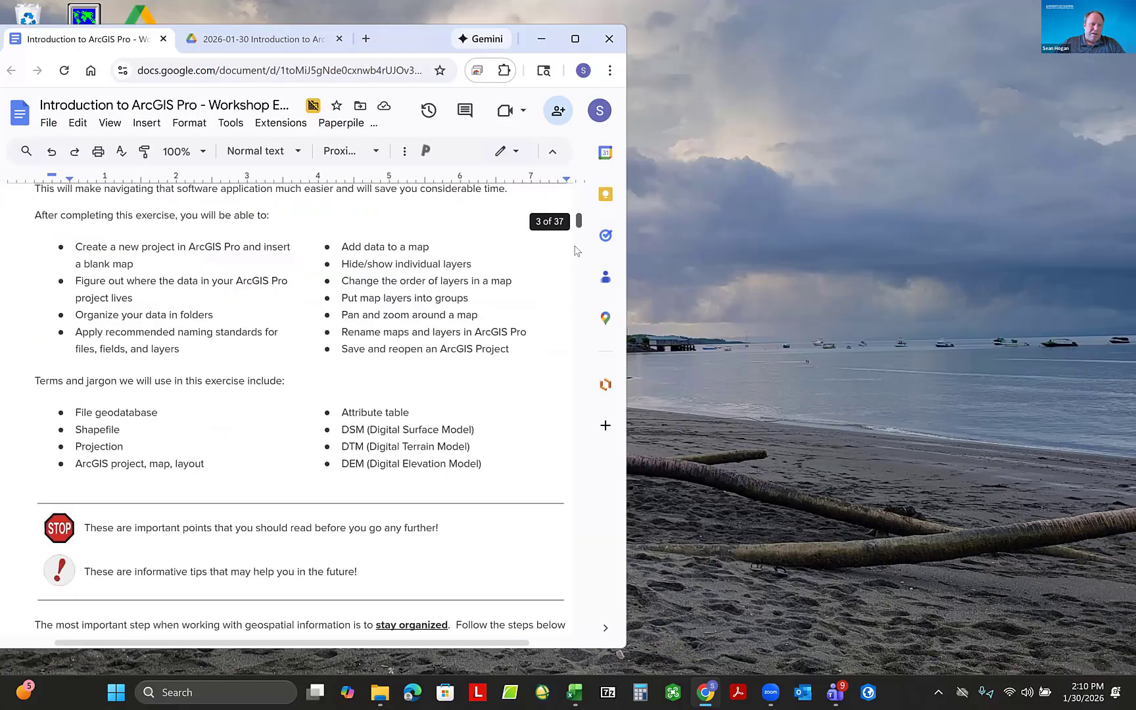
pyautogui.scroll(-12, 576, 252)
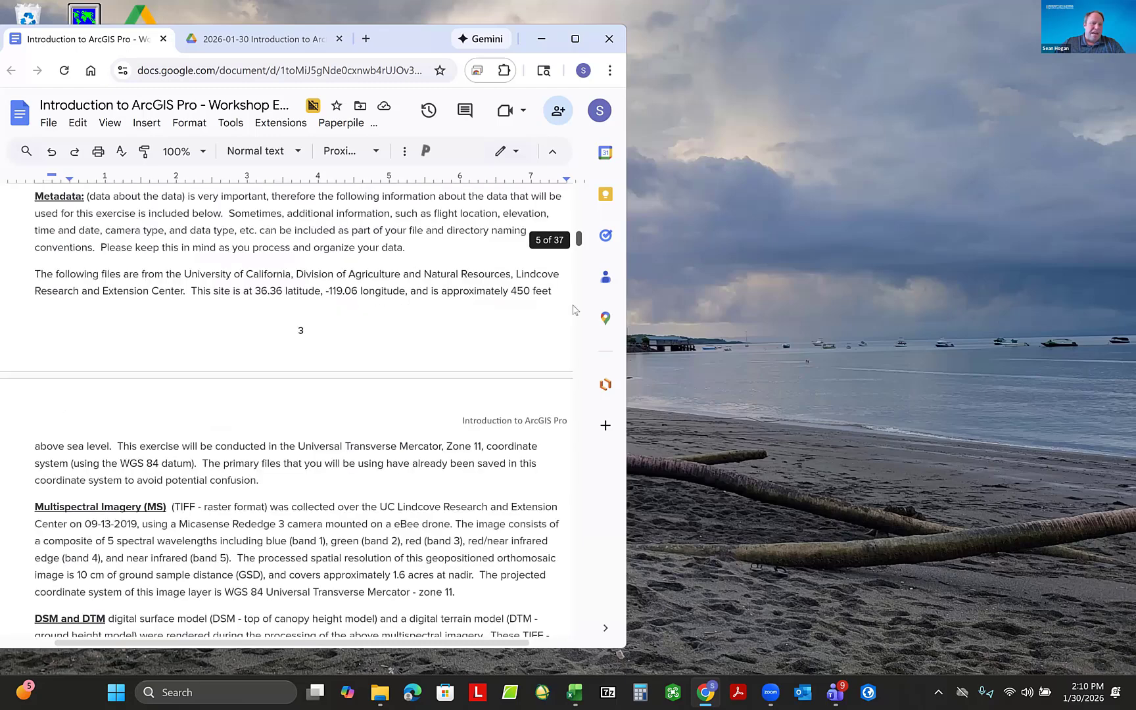
pyautogui.scroll(-8, 573, 309)
pyautogui.scroll(1, 472, 293)
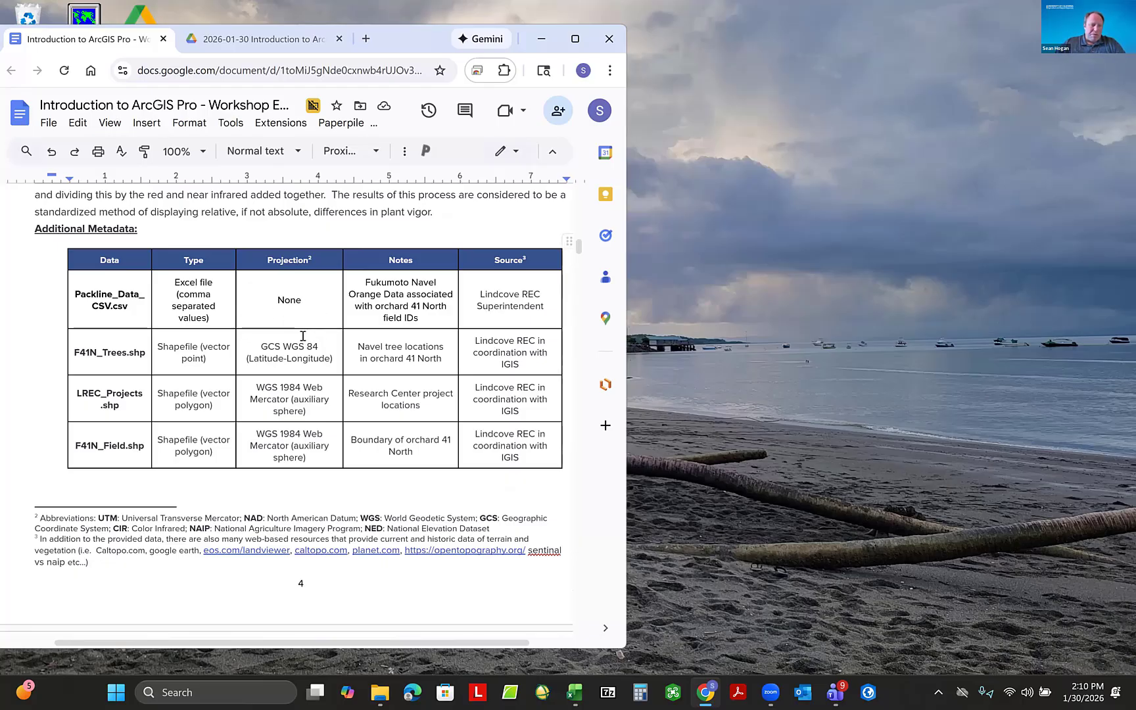
# Read through the rest of the metadata table and the Create a New Map and Catalog sections of the exercise document.
pyautogui.scroll(-6, 303, 336)
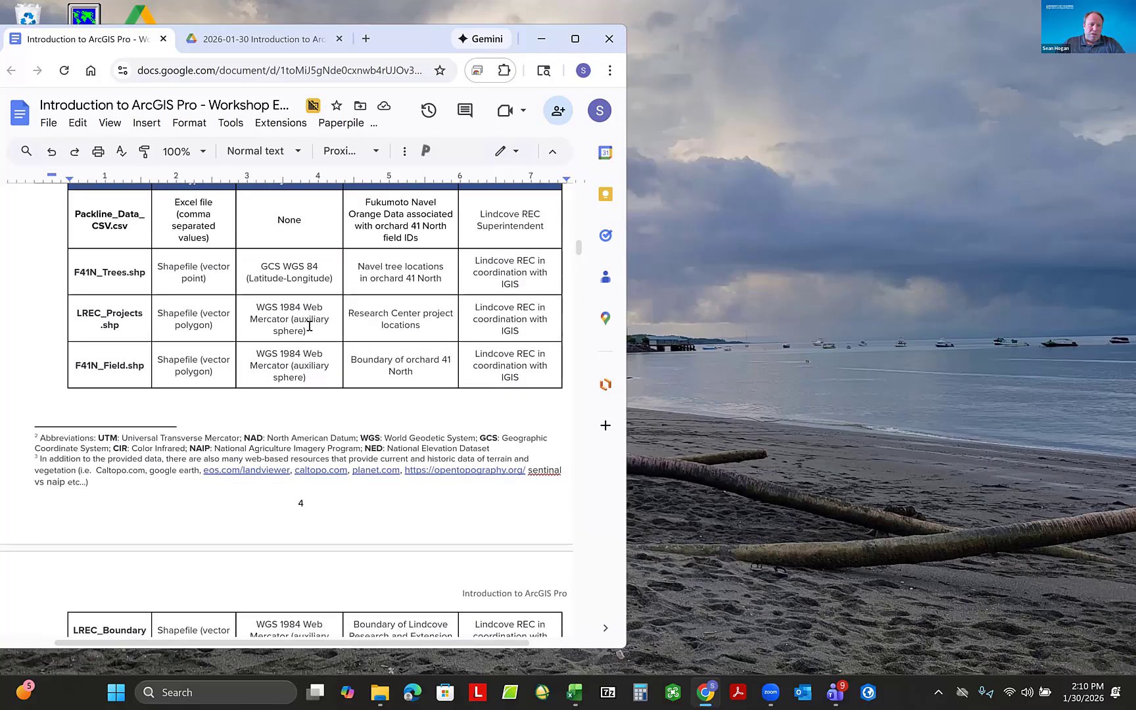
pyautogui.scroll(-5, 312, 320)
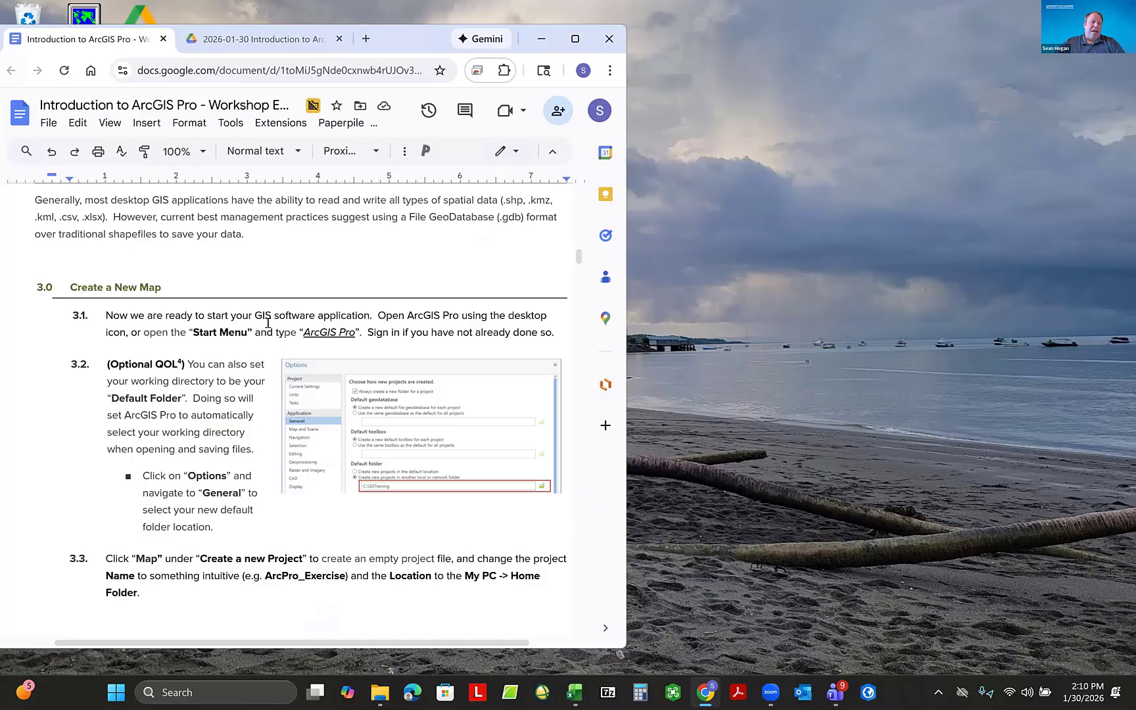
pyautogui.scroll(-12, 268, 323)
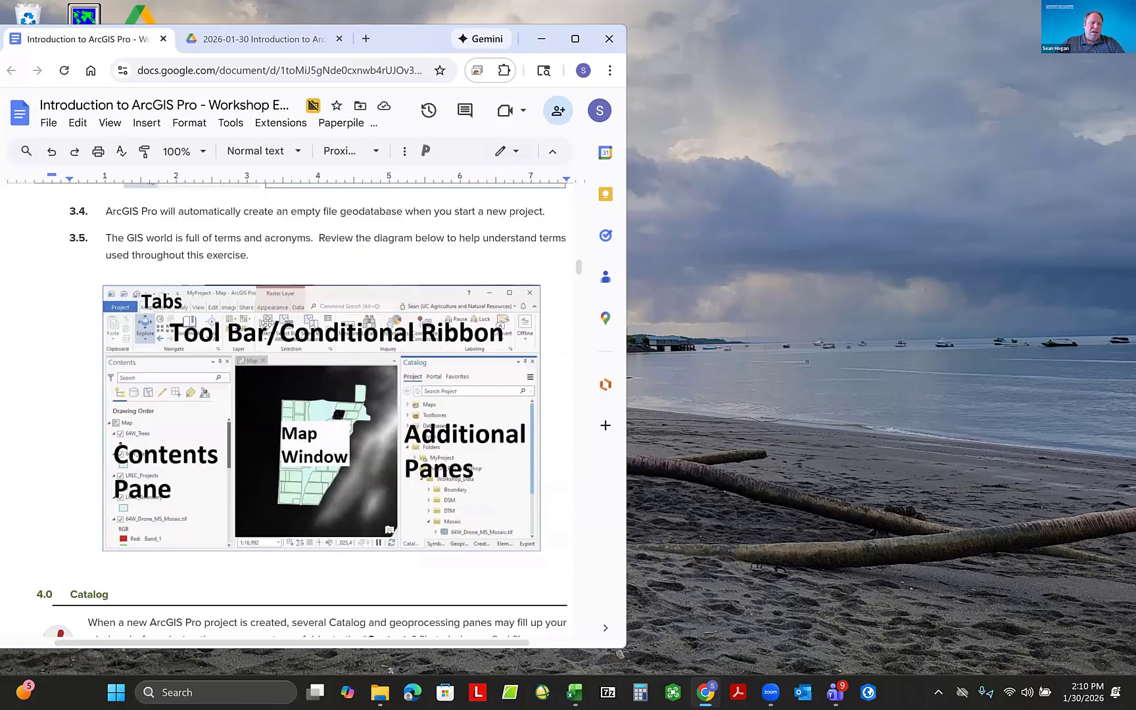
pyautogui.scroll(-4, 279, 317)
pyautogui.scroll(-1, 279, 317)
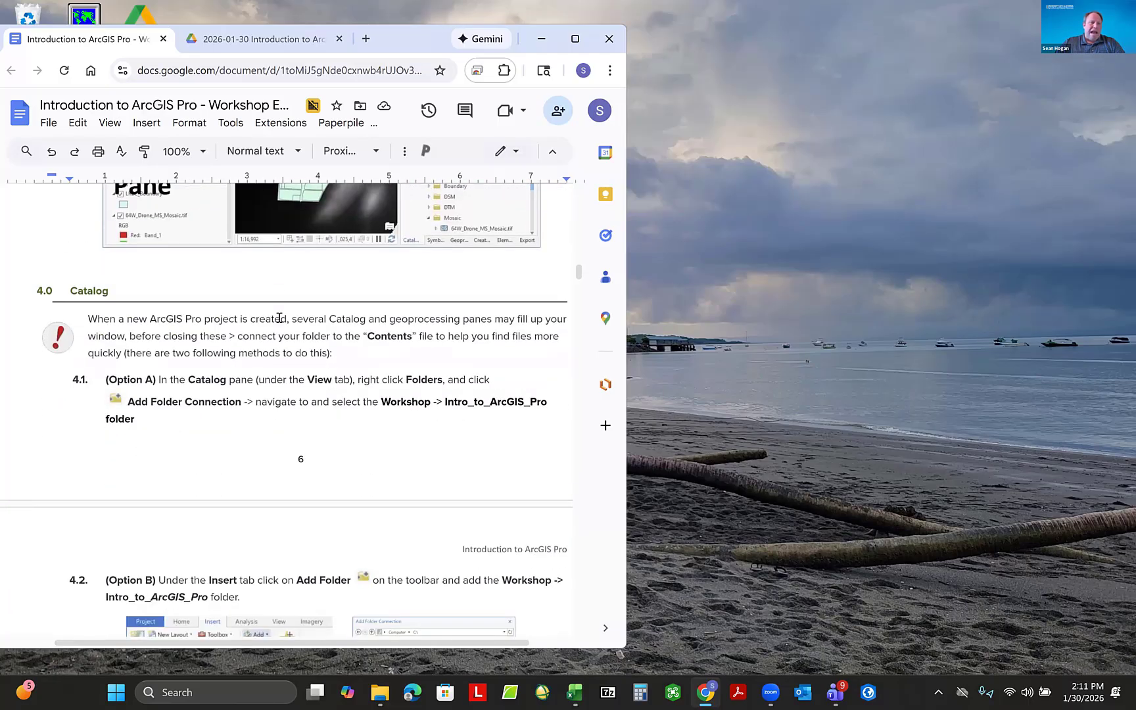
pyautogui.scroll(-1, 275, 348)
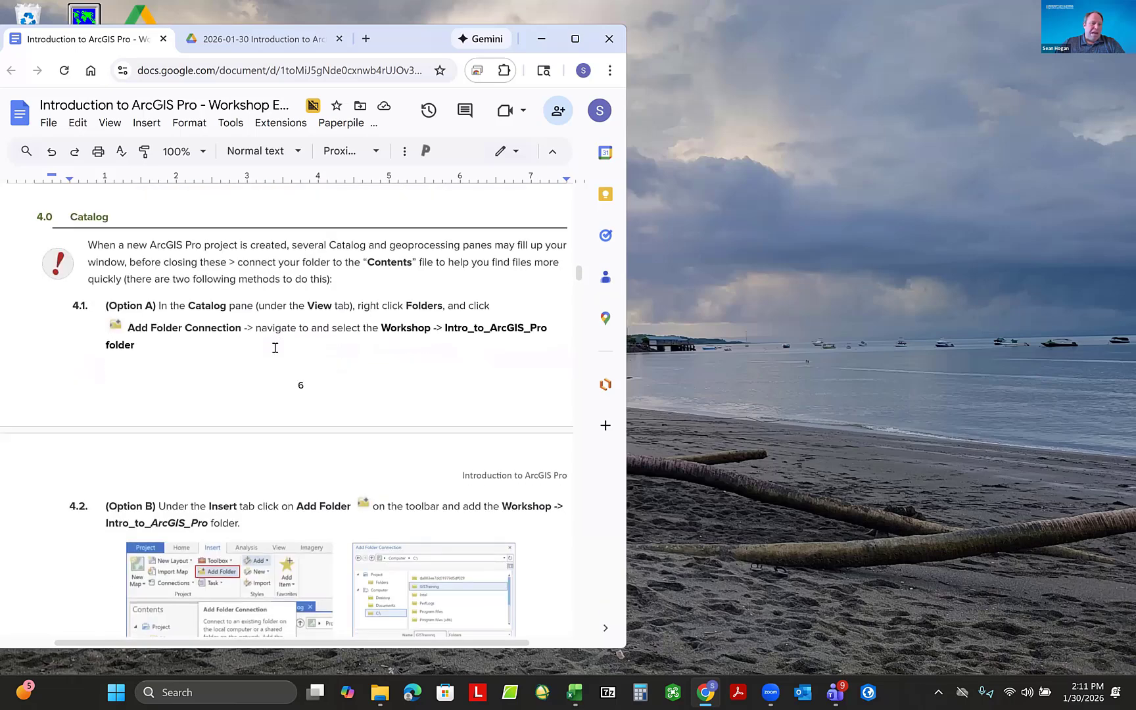
pyautogui.scroll(-3, 263, 347)
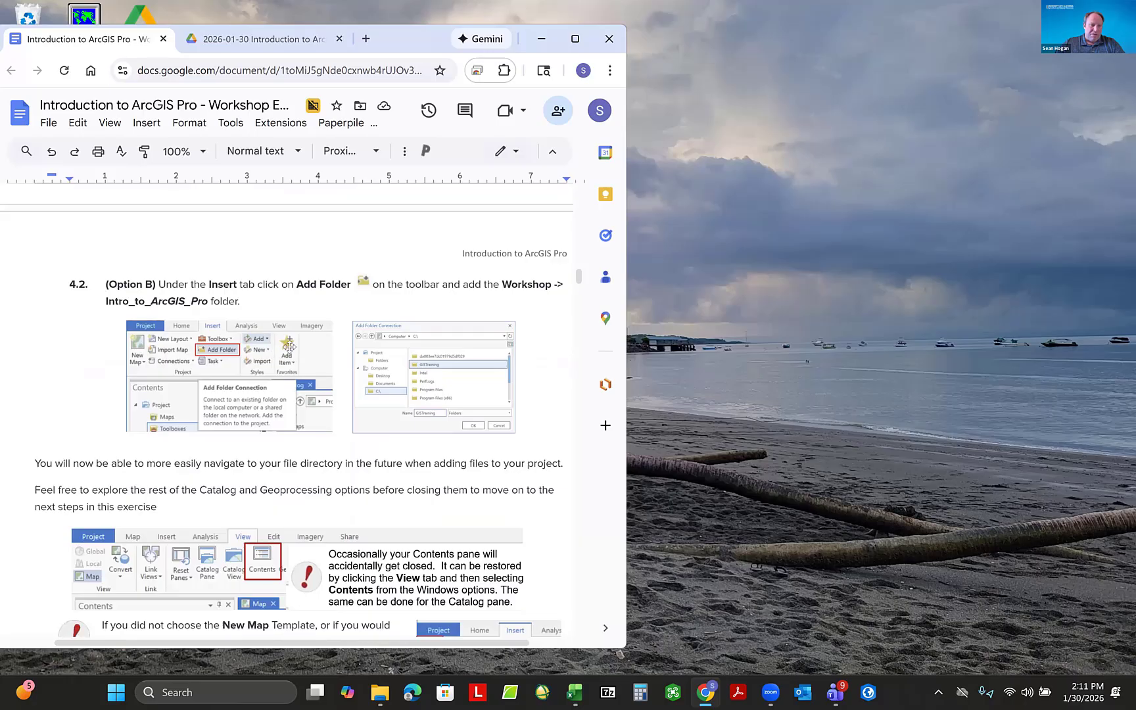
pyautogui.scroll(-3, 305, 336)
# Examine the Adding Data instructions in section 5.0 and the optional Adding Online Data instructions in section 6.0.
pyautogui.scroll(-8, 305, 337)
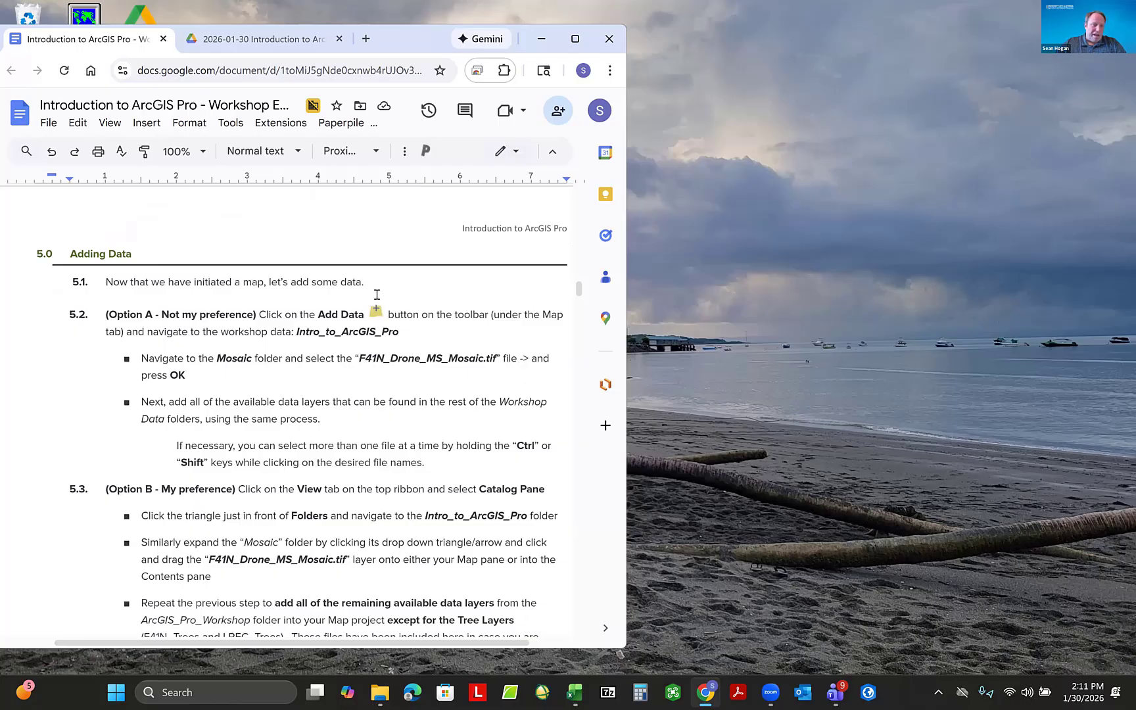
pyautogui.scroll(-4, 377, 294)
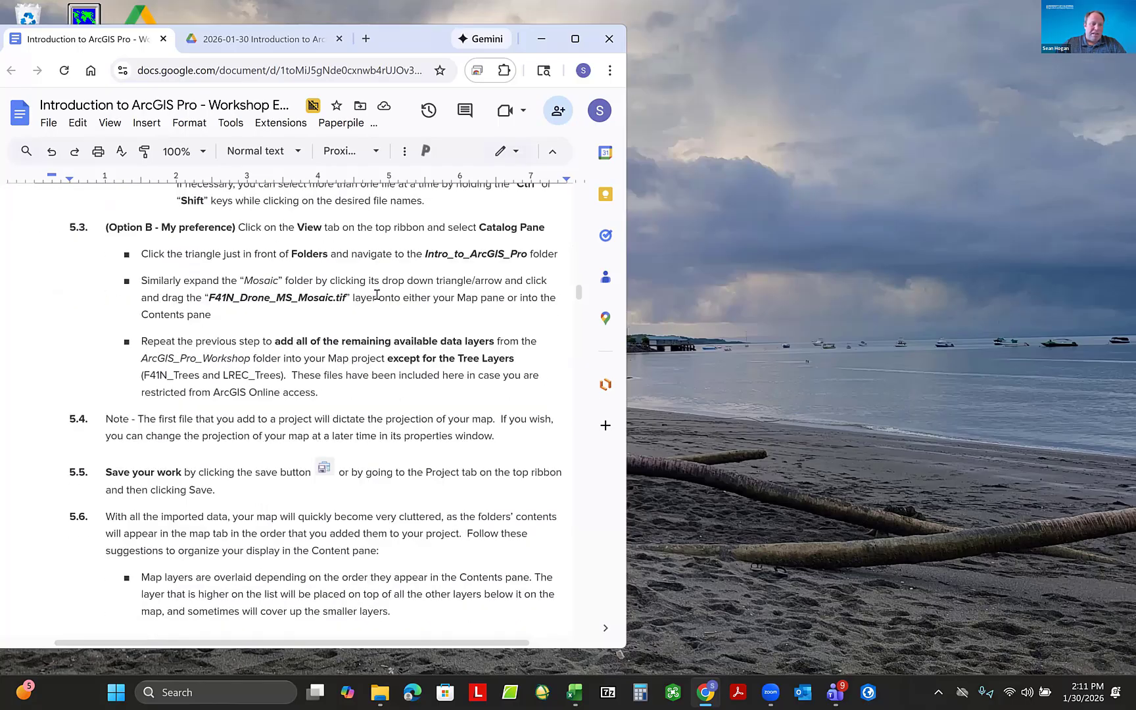
pyautogui.scroll(-5, 377, 294)
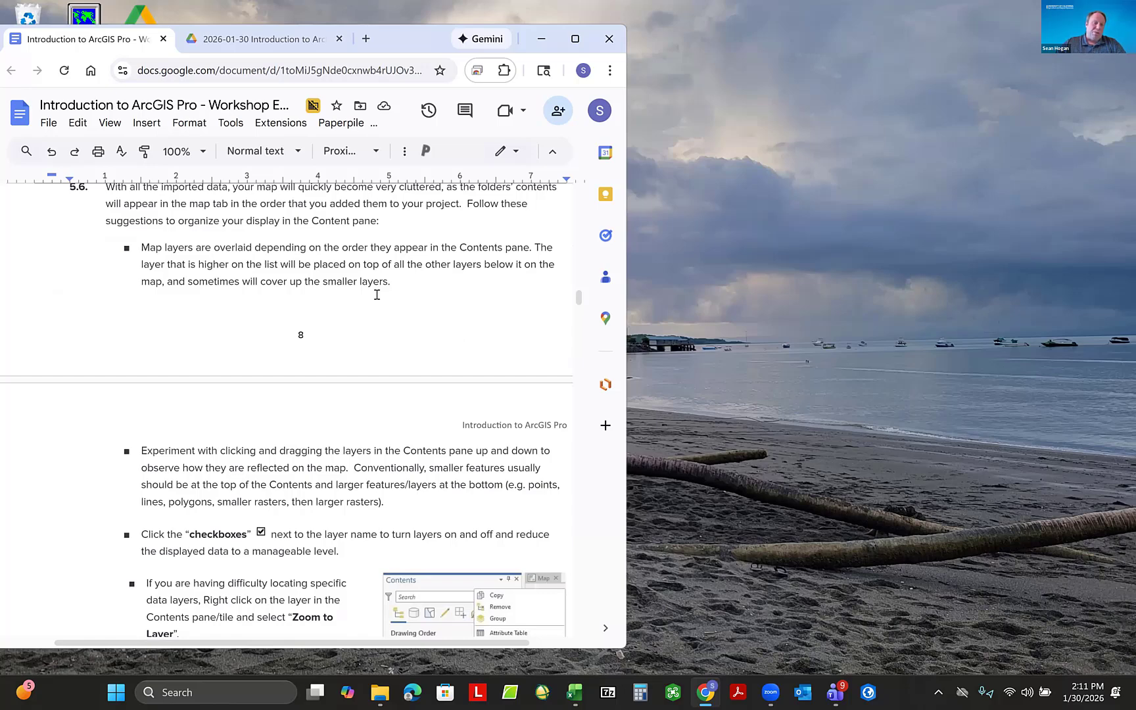
pyautogui.scroll(-9, 377, 295)
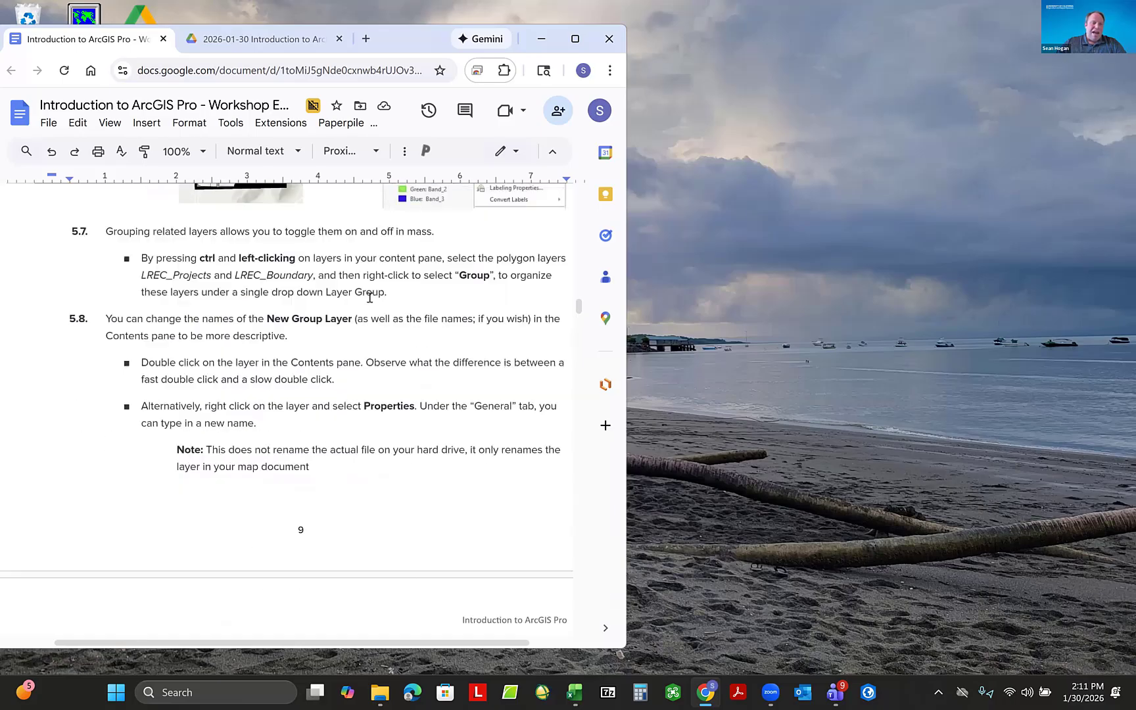
pyautogui.scroll(-13, 370, 297)
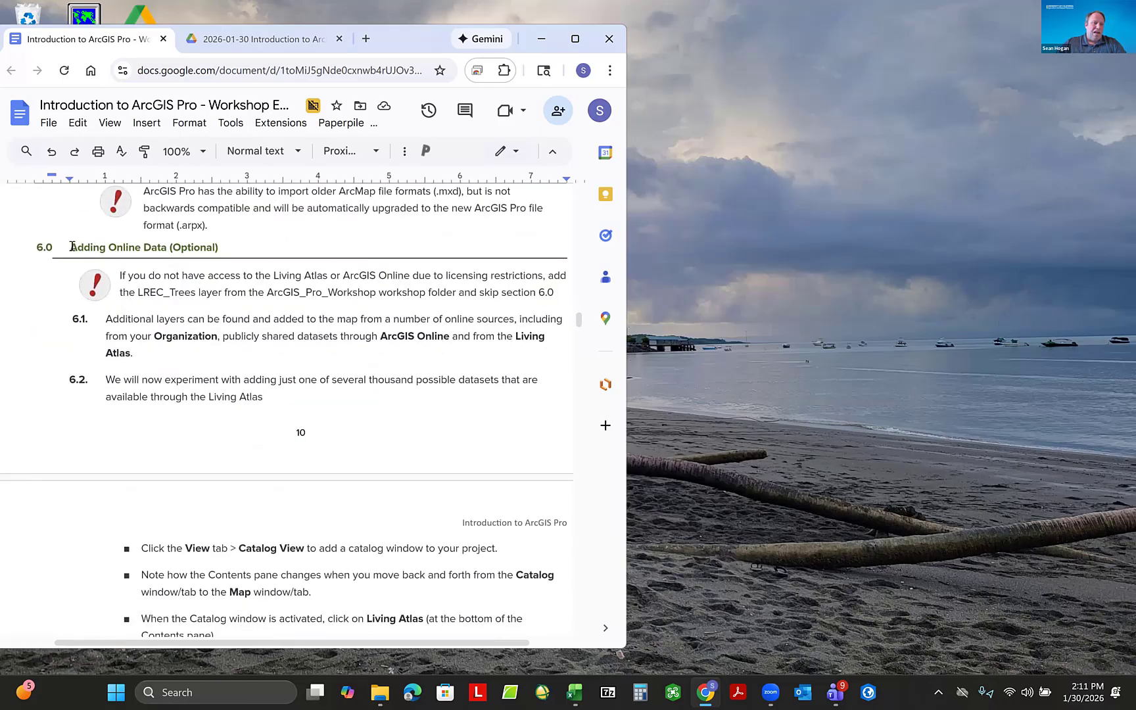
pyautogui.moveTo(72, 246); pyautogui.dragTo(316, 246)
pyautogui.click(309, 244)
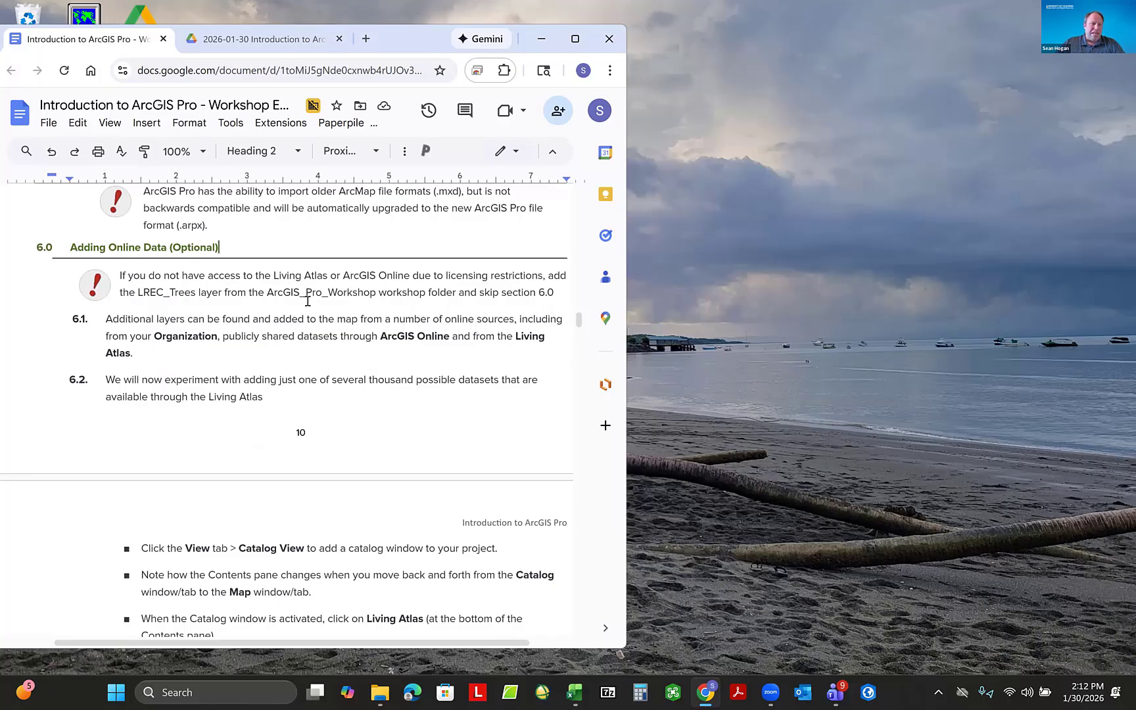
pyautogui.scroll(-8, 307, 301)
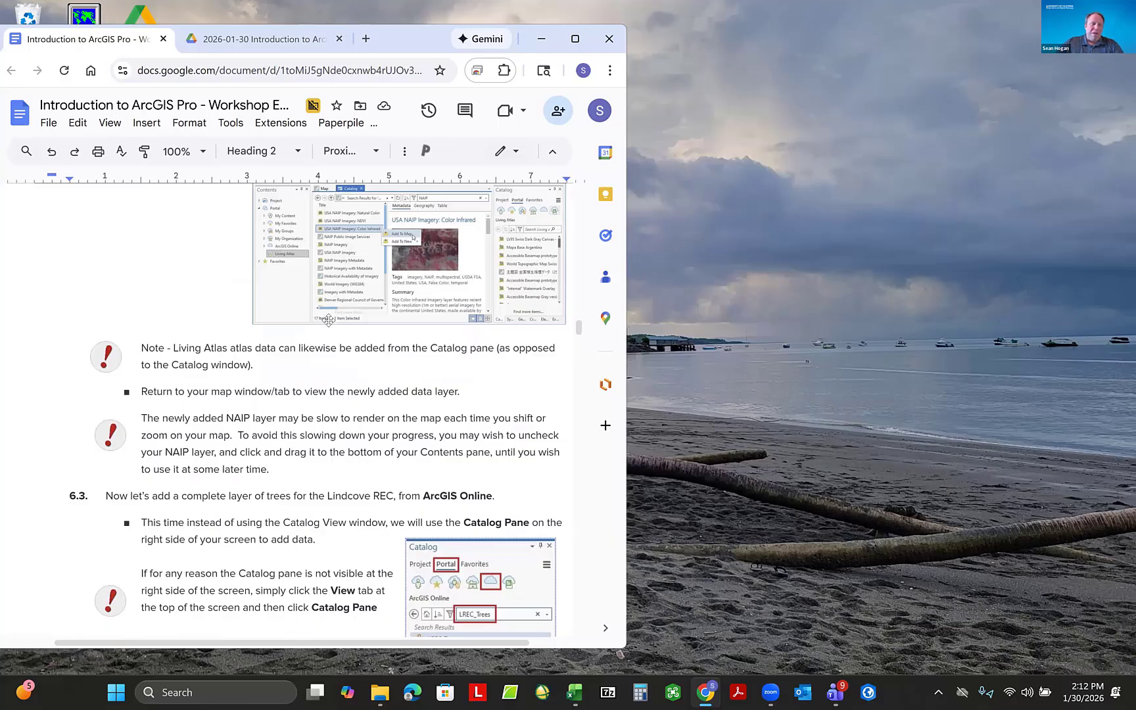
pyautogui.scroll(2, 256, 327)
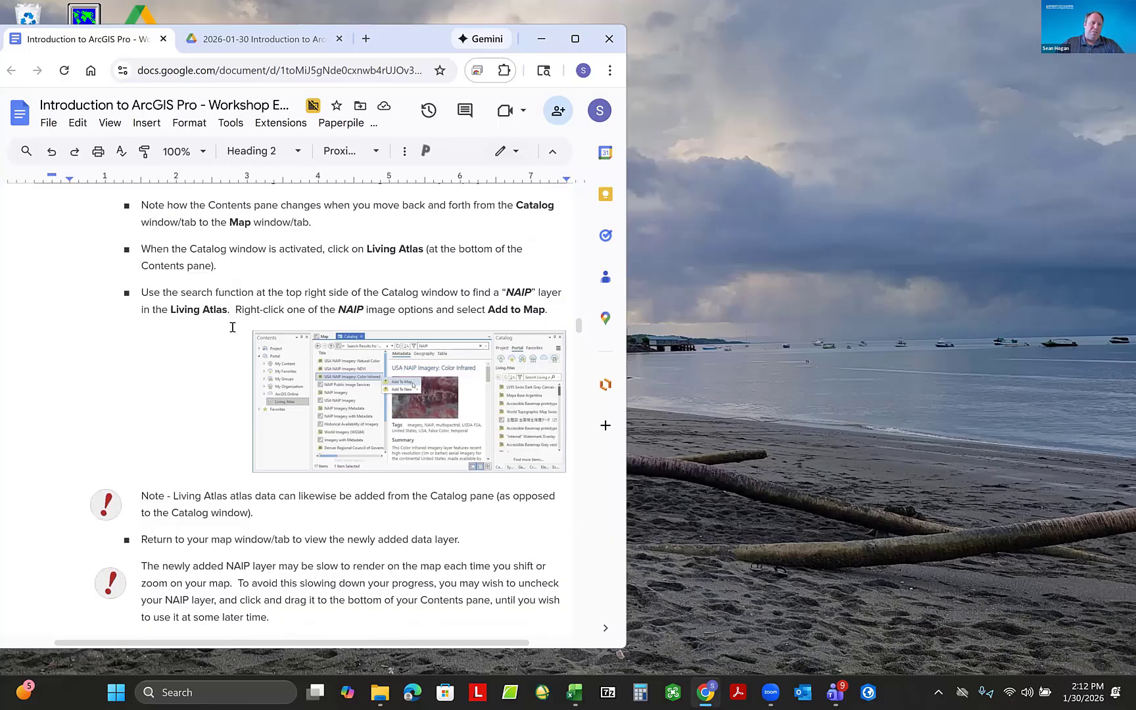
pyautogui.scroll(-10, 232, 327)
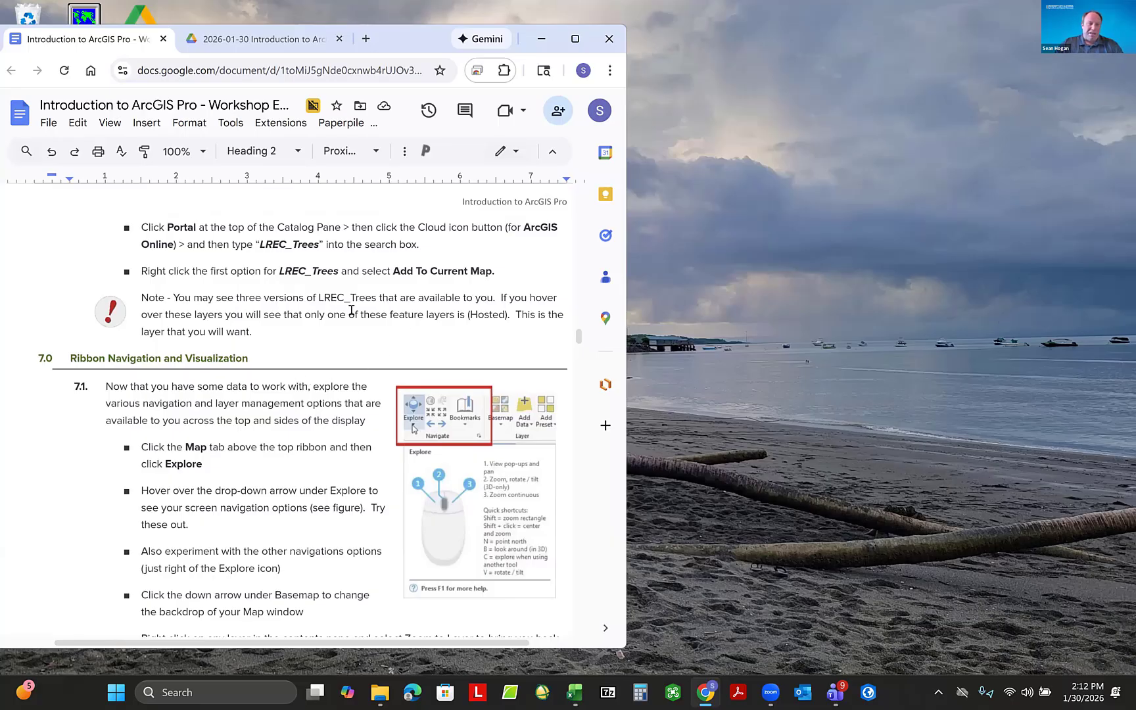
# Review section 7.0 on ribbon navigation and visualization, including the Clip Raster, raster symbology, Hillshade and layer blend instructions.
pyautogui.scroll(-6, 348, 309)
pyautogui.scroll(-10, 343, 309)
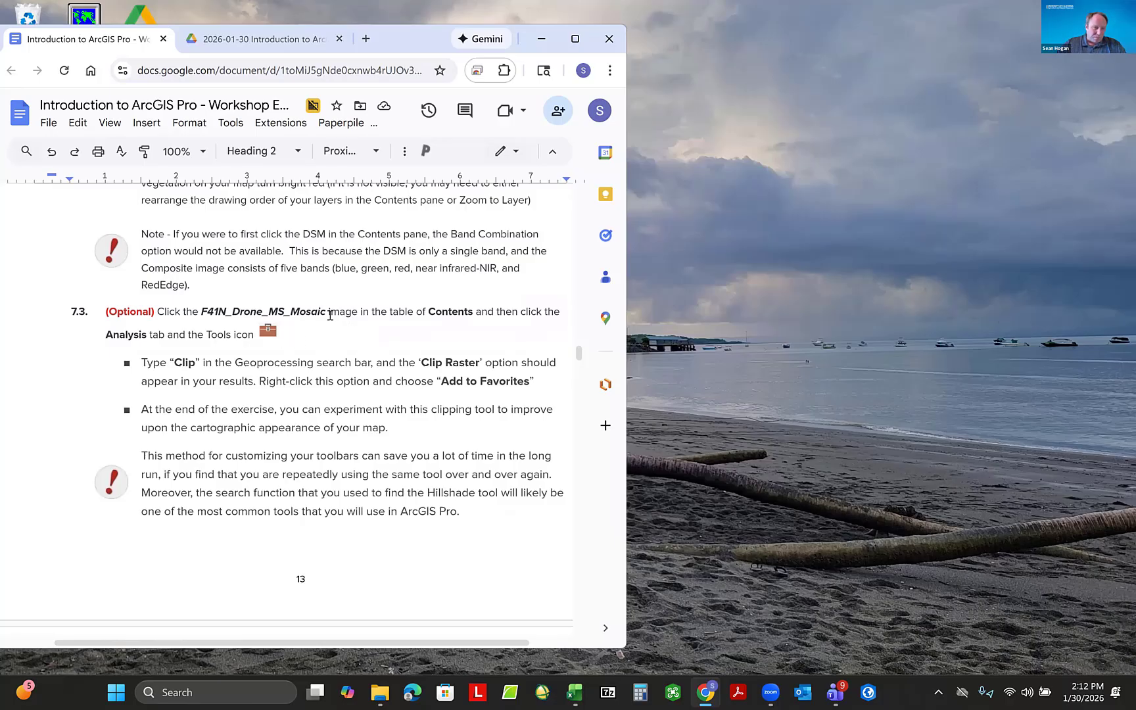
pyautogui.scroll(-6, 395, 332)
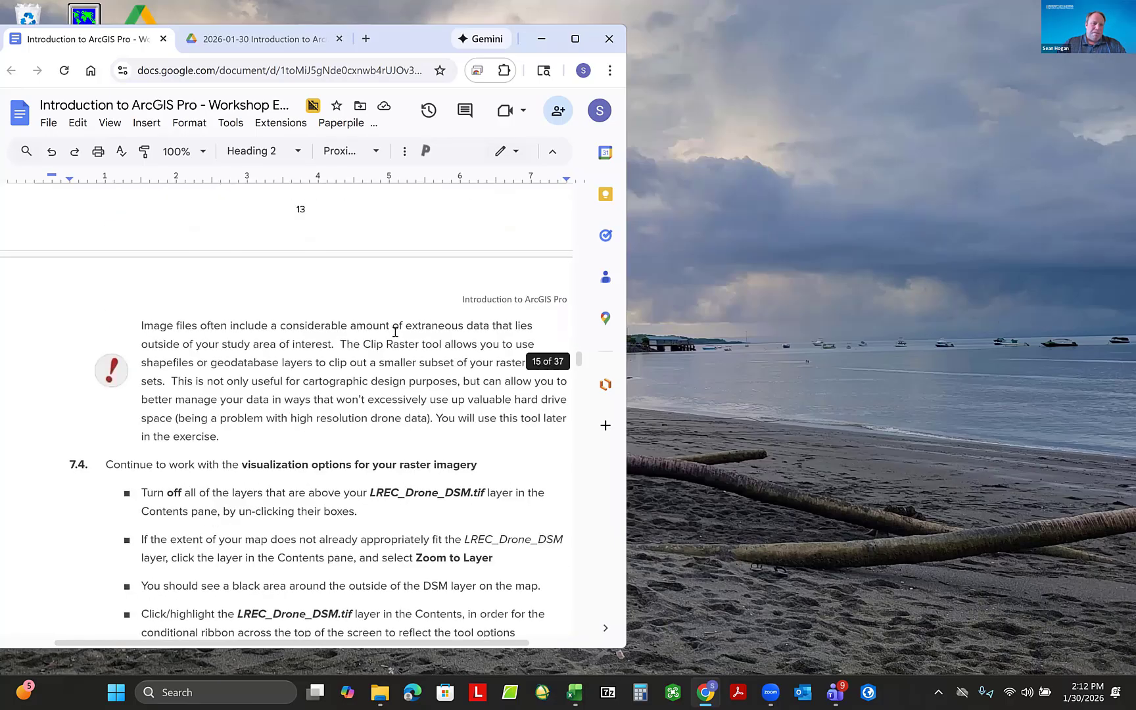
pyautogui.scroll(-1, 395, 332)
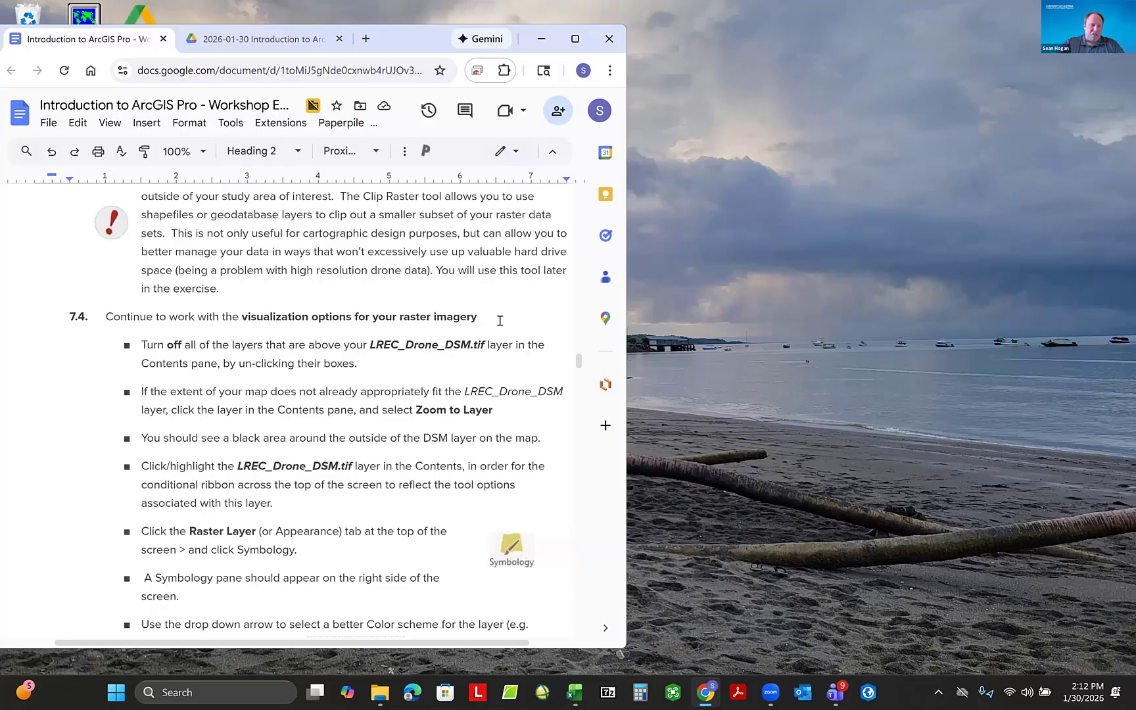
pyautogui.scroll(-5, 485, 317)
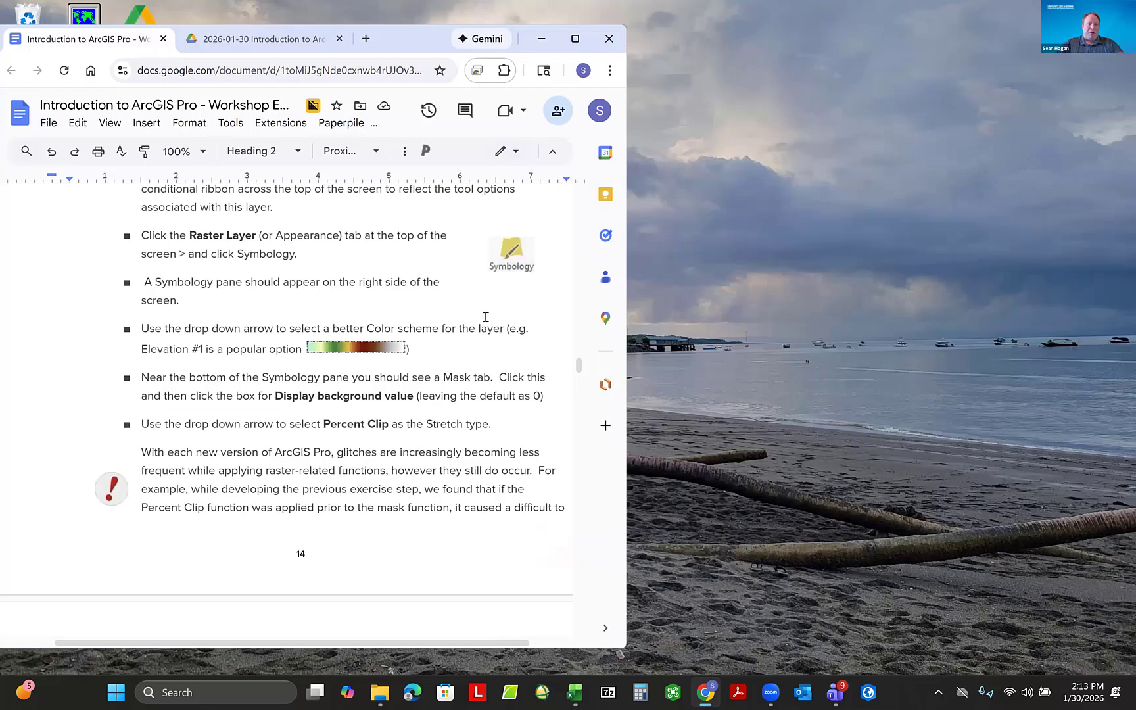
pyautogui.scroll(-3, 404, 314)
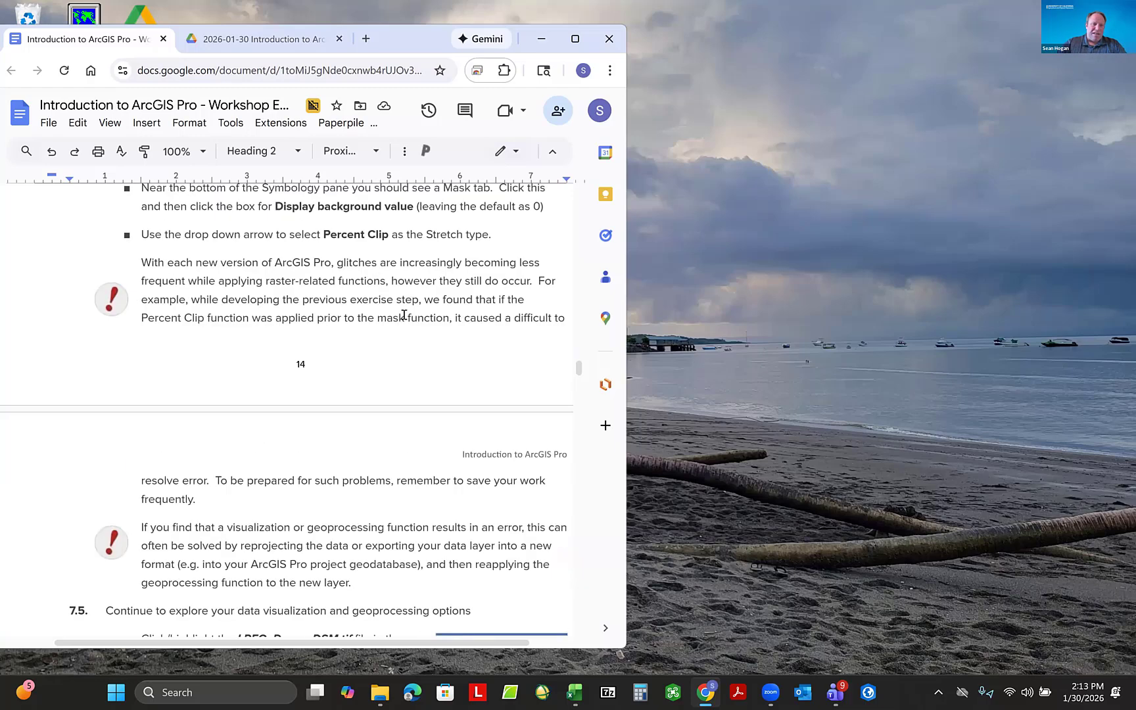
pyautogui.scroll(-1, 407, 316)
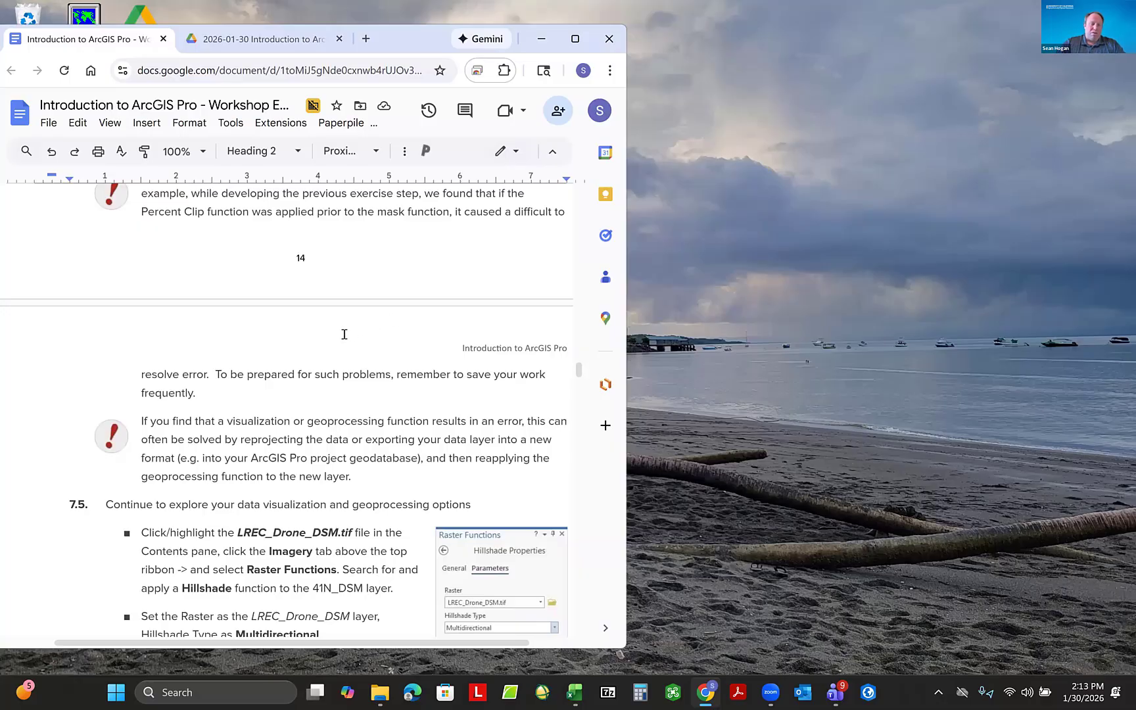
pyautogui.scroll(-2, 344, 338)
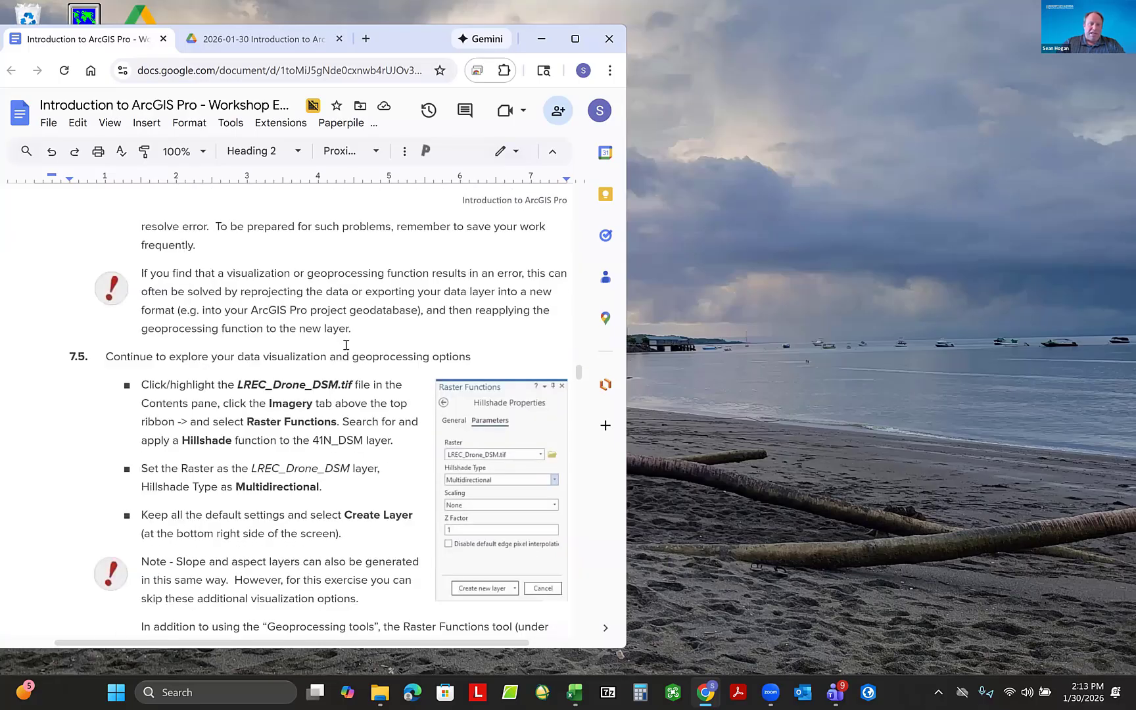
pyautogui.scroll(-6, 346, 344)
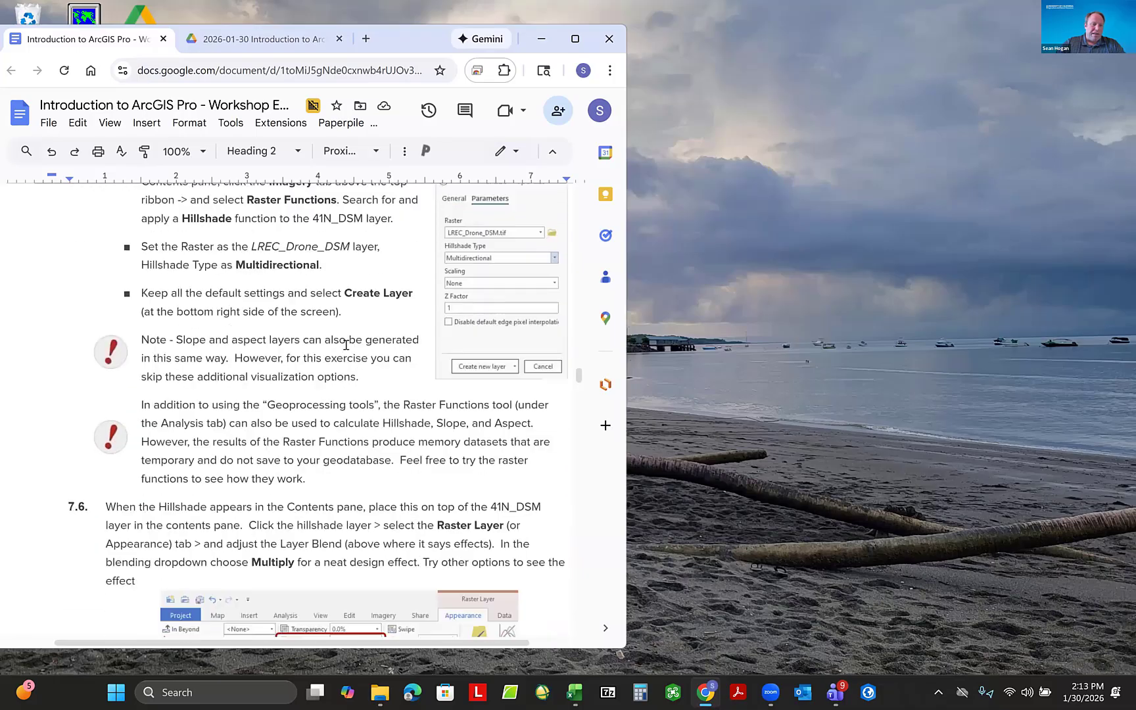
pyautogui.scroll(-8, 346, 345)
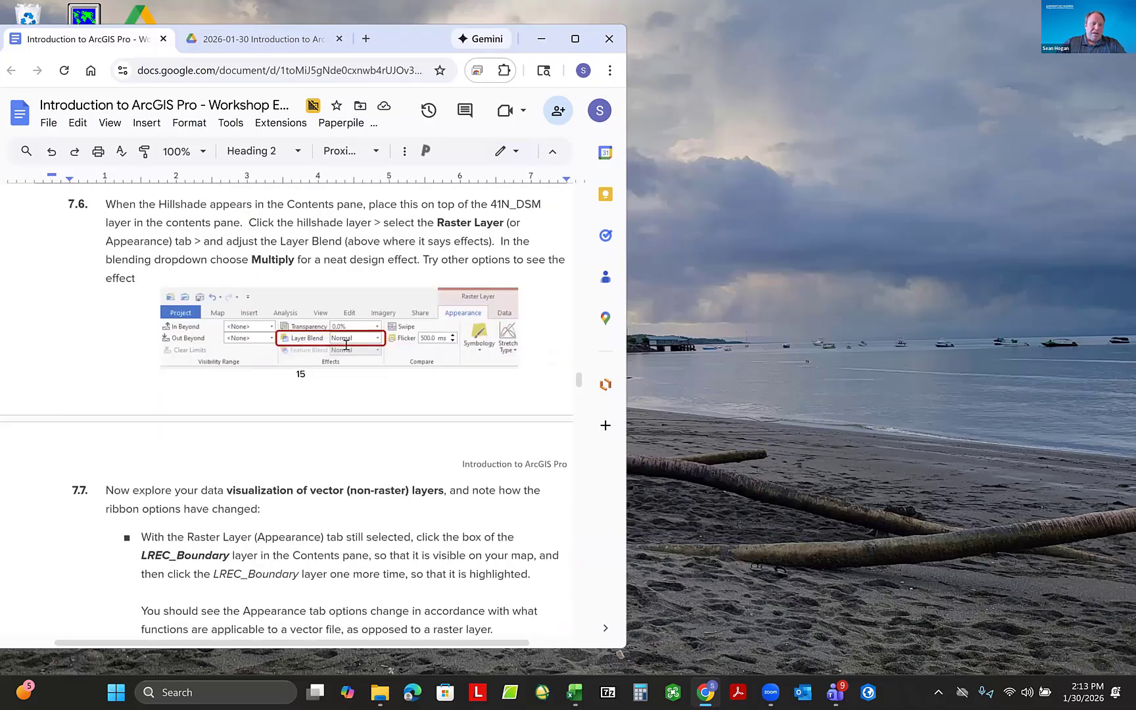
# Look over the optional Projections section of Step 2, and return to the first page of the exercise document.
pyautogui.scroll(-8, 345, 344)
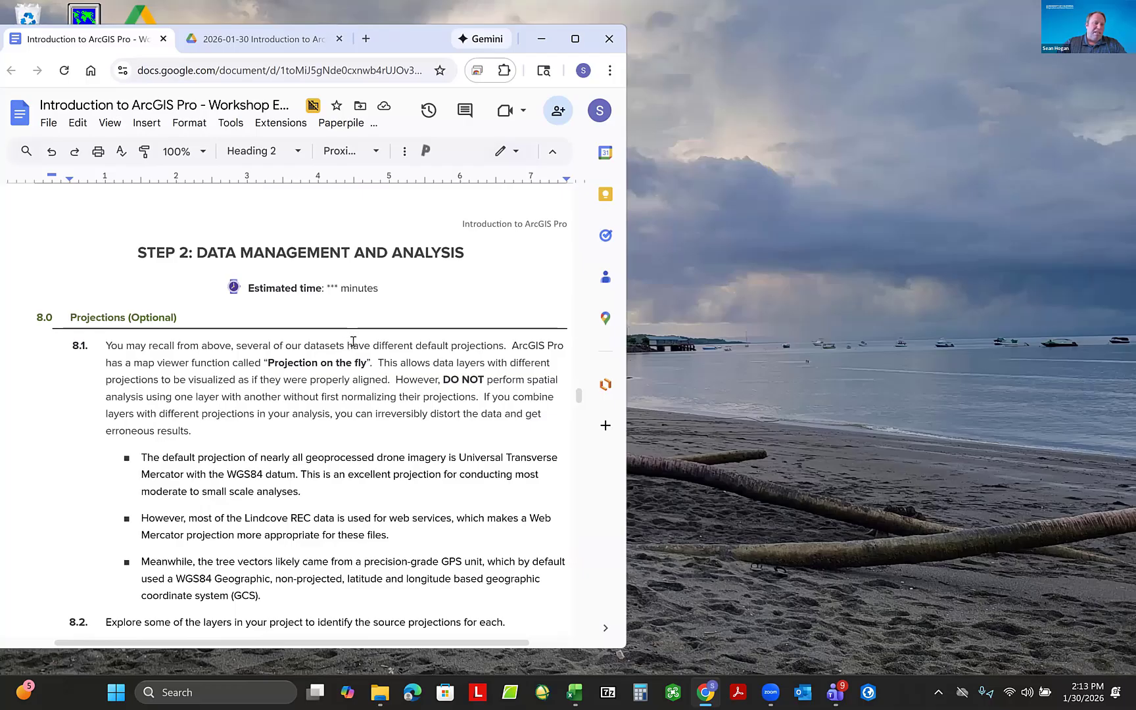
pyautogui.scroll(-3, 353, 341)
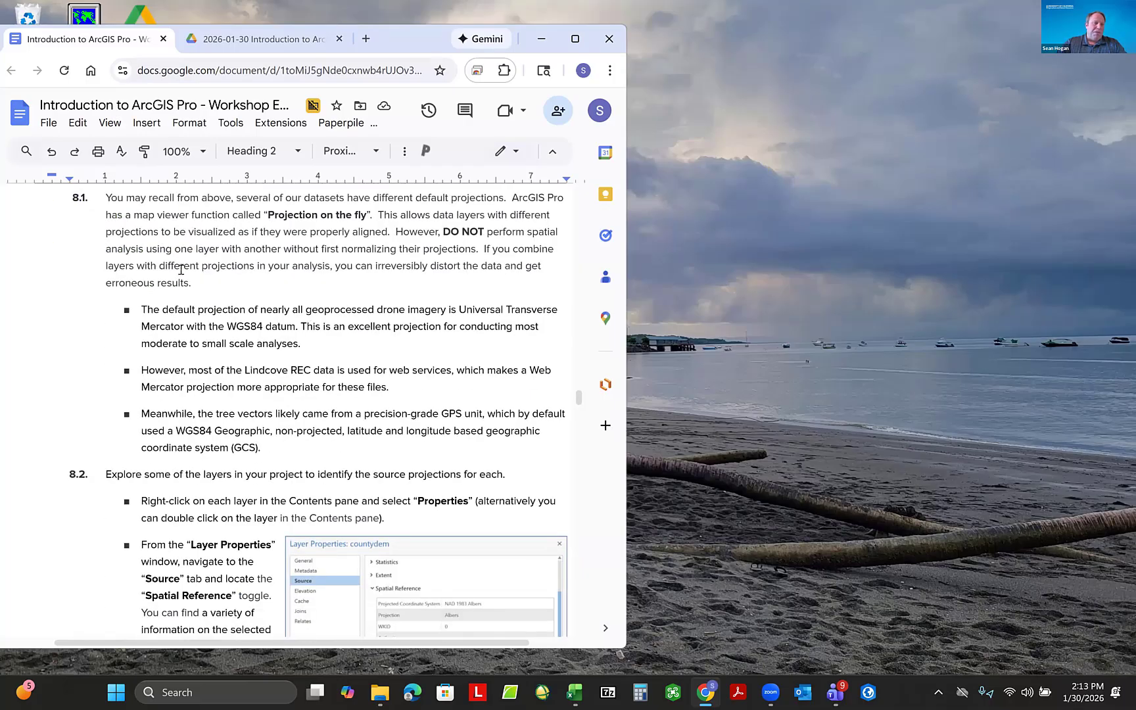
pyautogui.scroll(1, 447, 361)
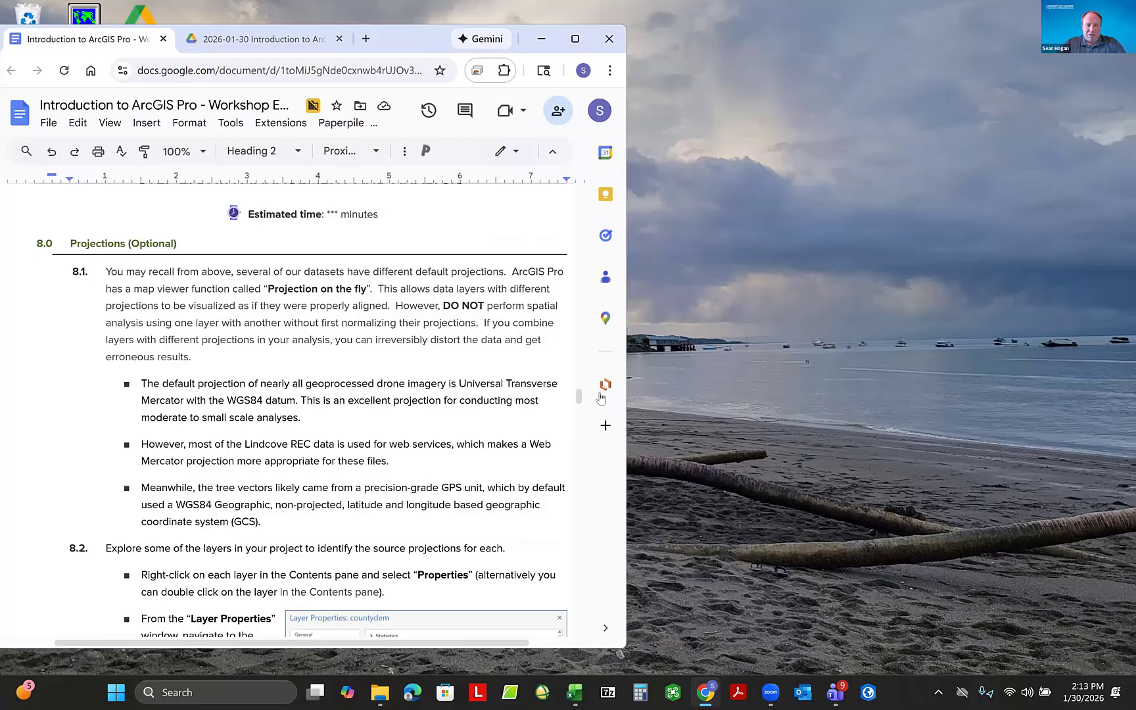
pyautogui.moveTo(579, 400); pyautogui.dragTo(580, 195)
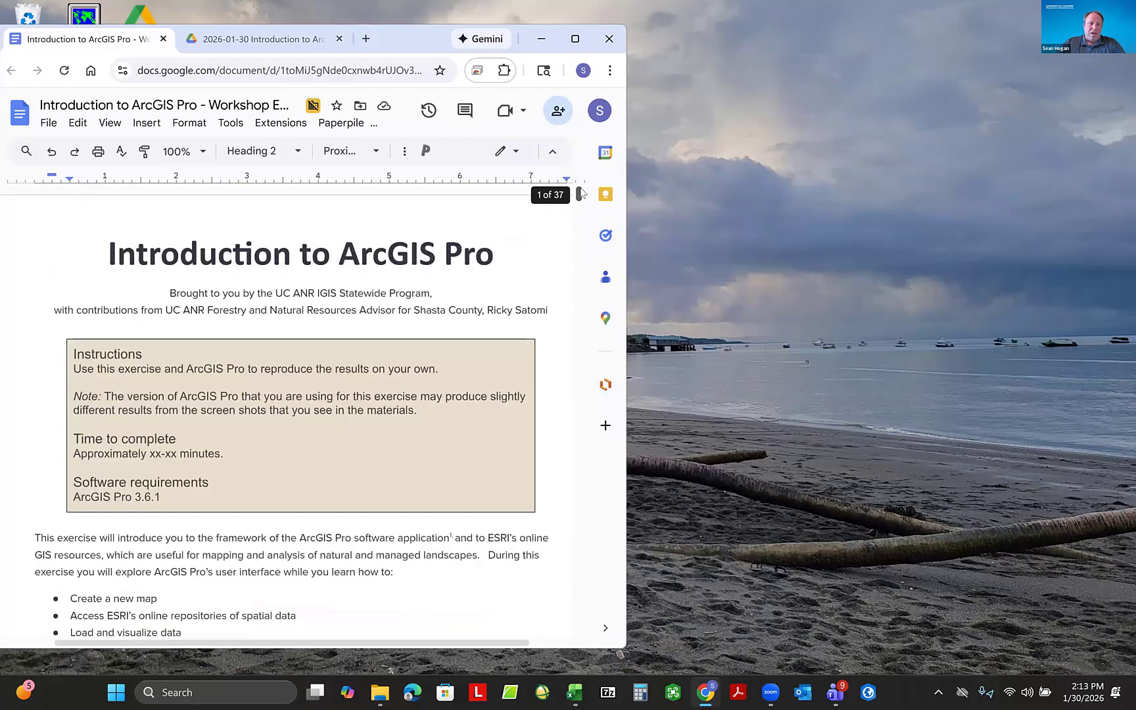
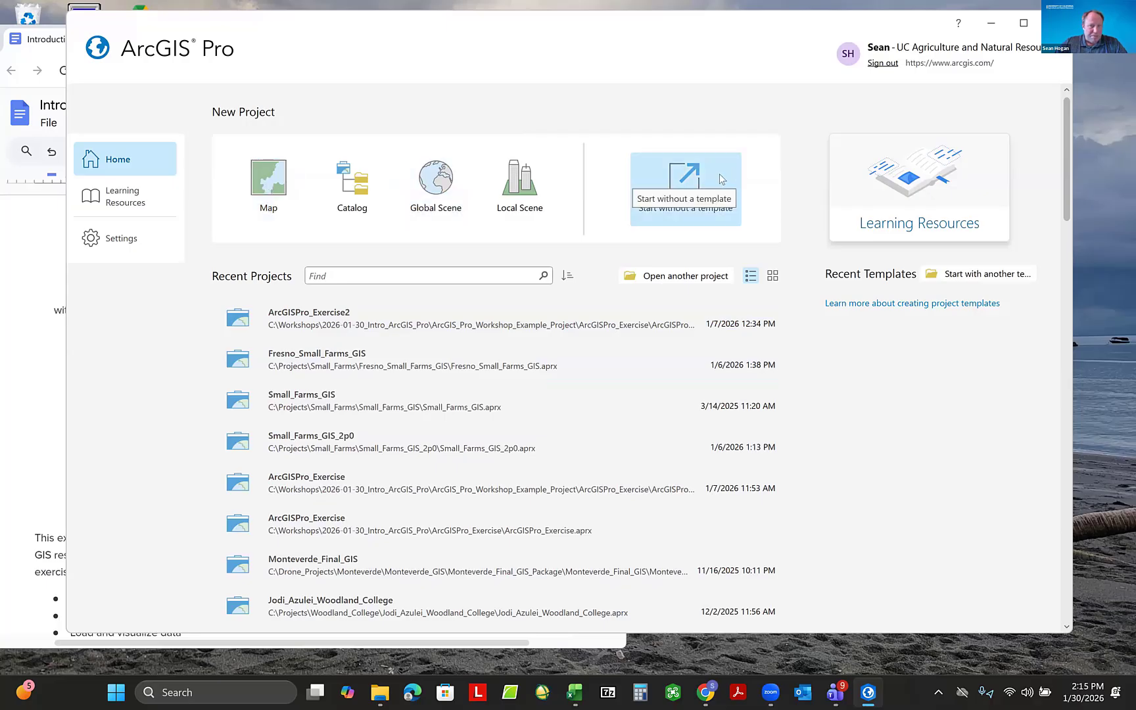
# Start a new Map project and set its location to the C:\0_Into_to_ArcGIS_Pro_Workshop folder.
pyautogui.click(268, 186)
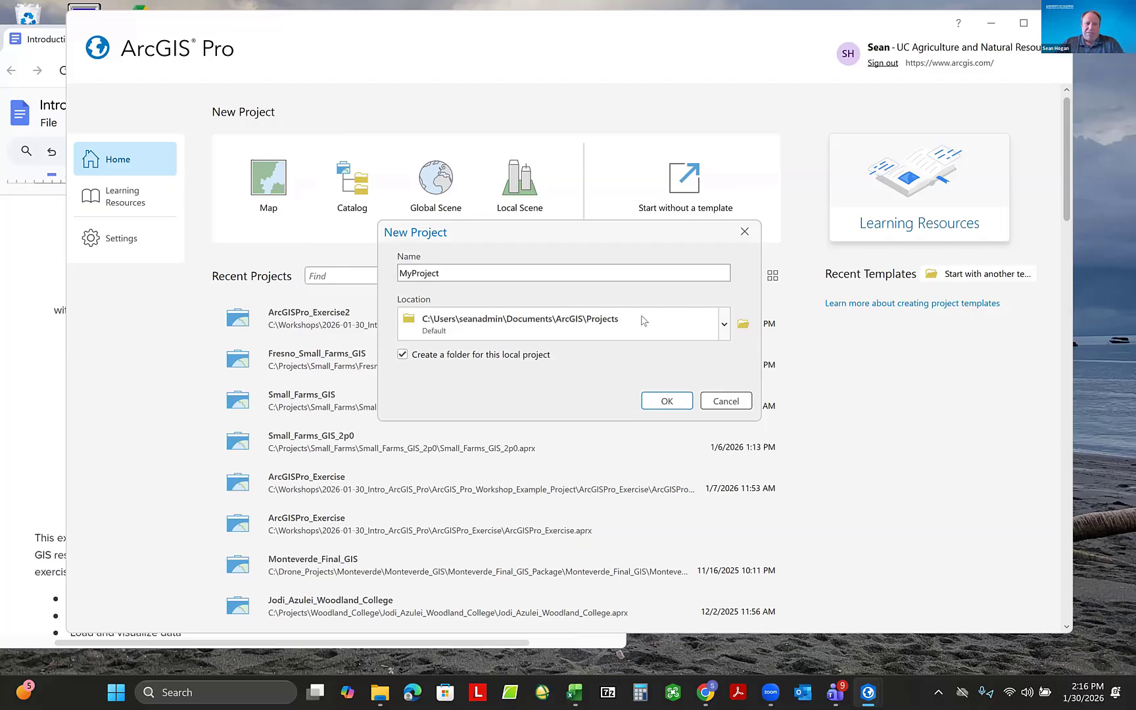
pyautogui.click(743, 324)
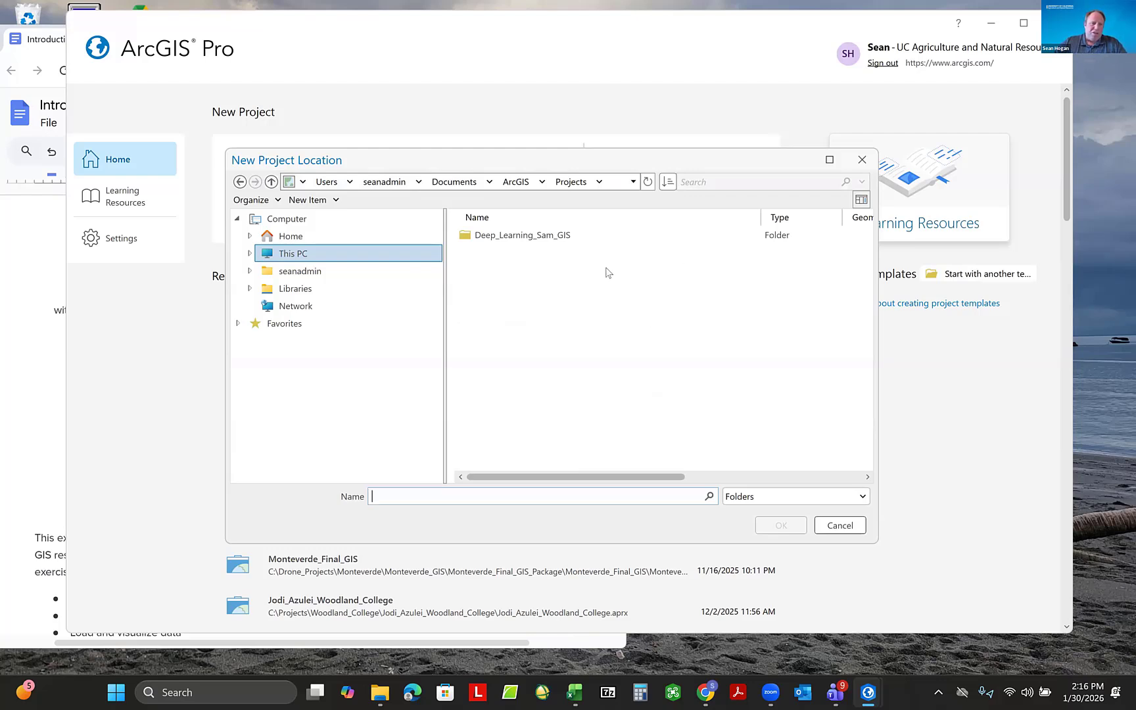
pyautogui.click(299, 254)
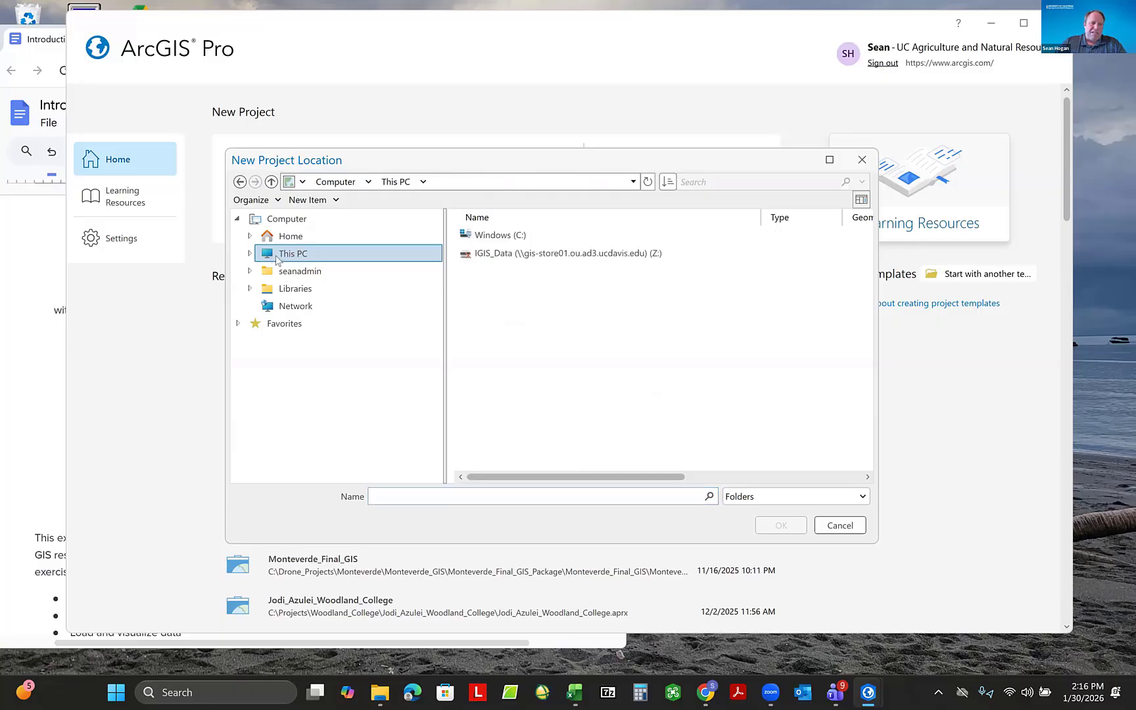
pyautogui.doubleClick(492, 236)
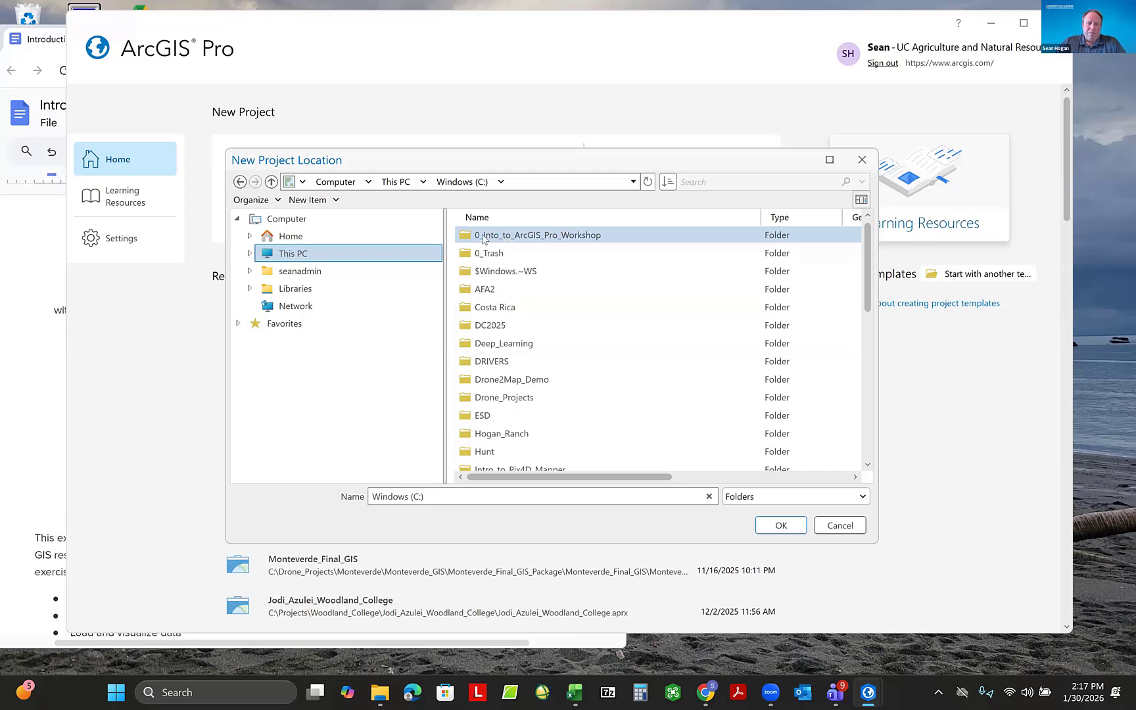
pyautogui.rightClick(519, 238)
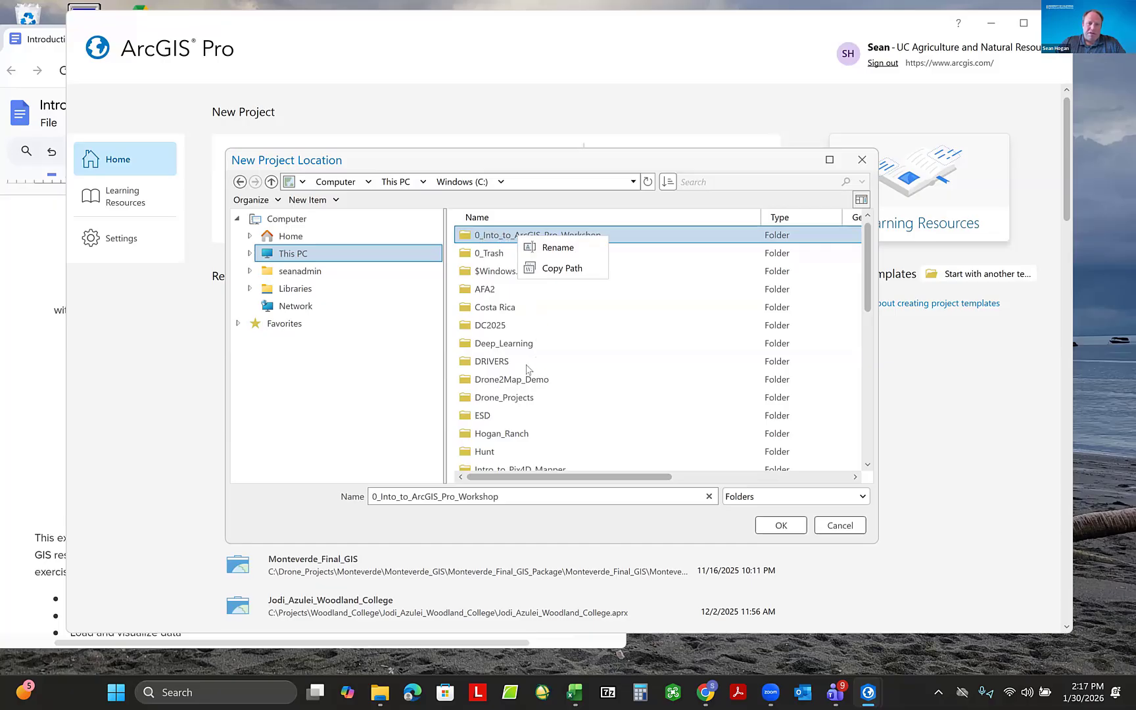
pyautogui.click(499, 234)
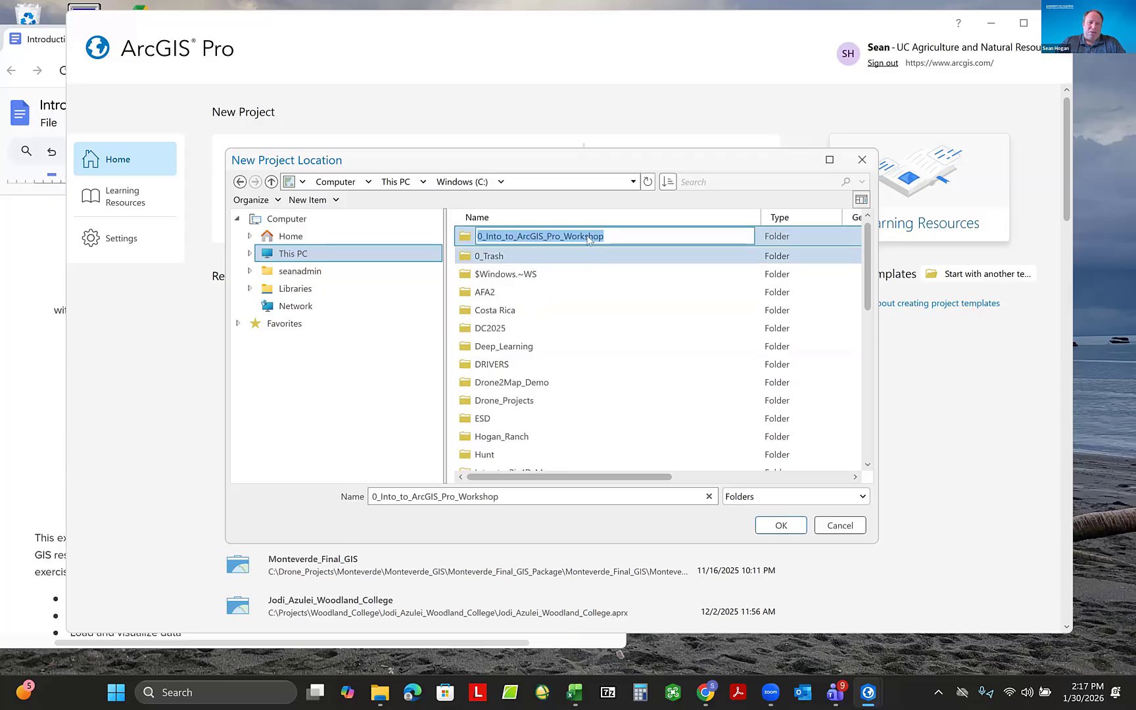
pyautogui.click(561, 235)
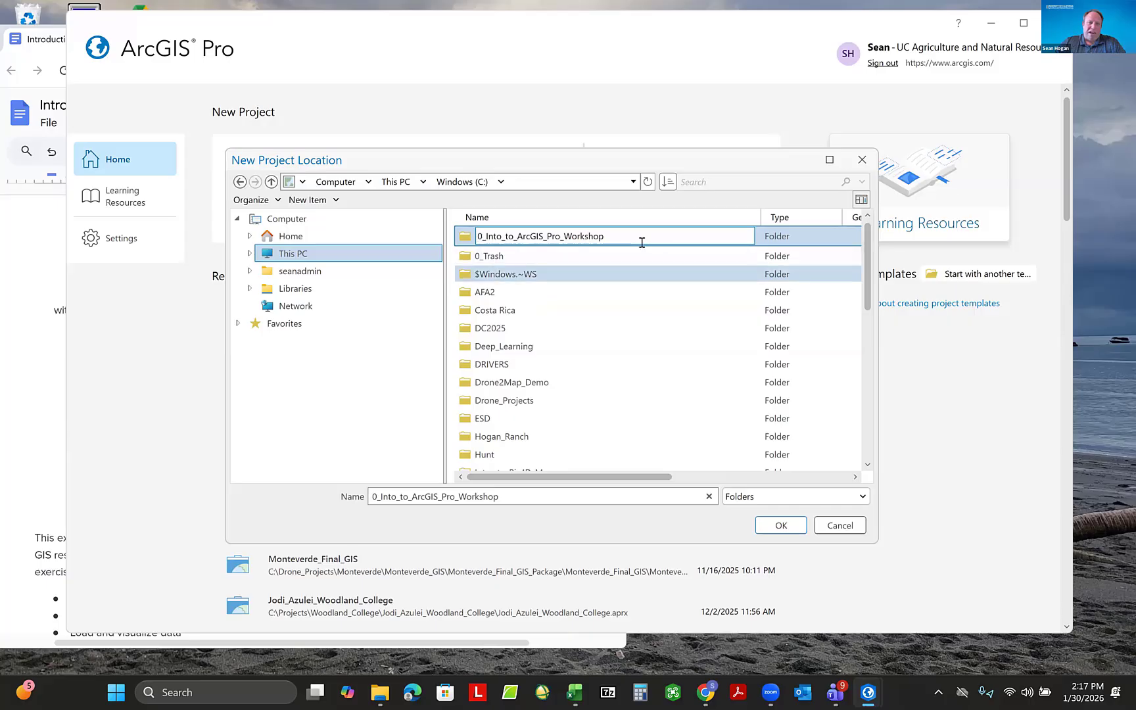
pyautogui.click(779, 526)
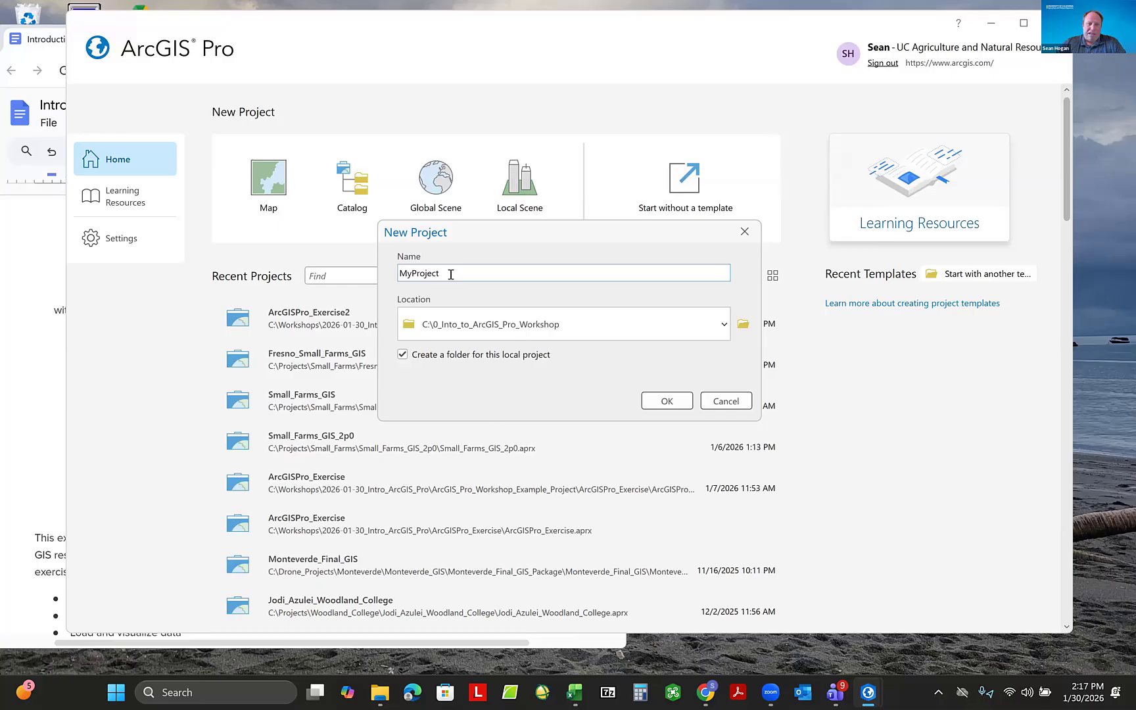
# Name the project ArcGIS_Workshop_GIS and create it in its own folder.
pyautogui.moveTo(451, 275); pyautogui.dragTo(396, 279)
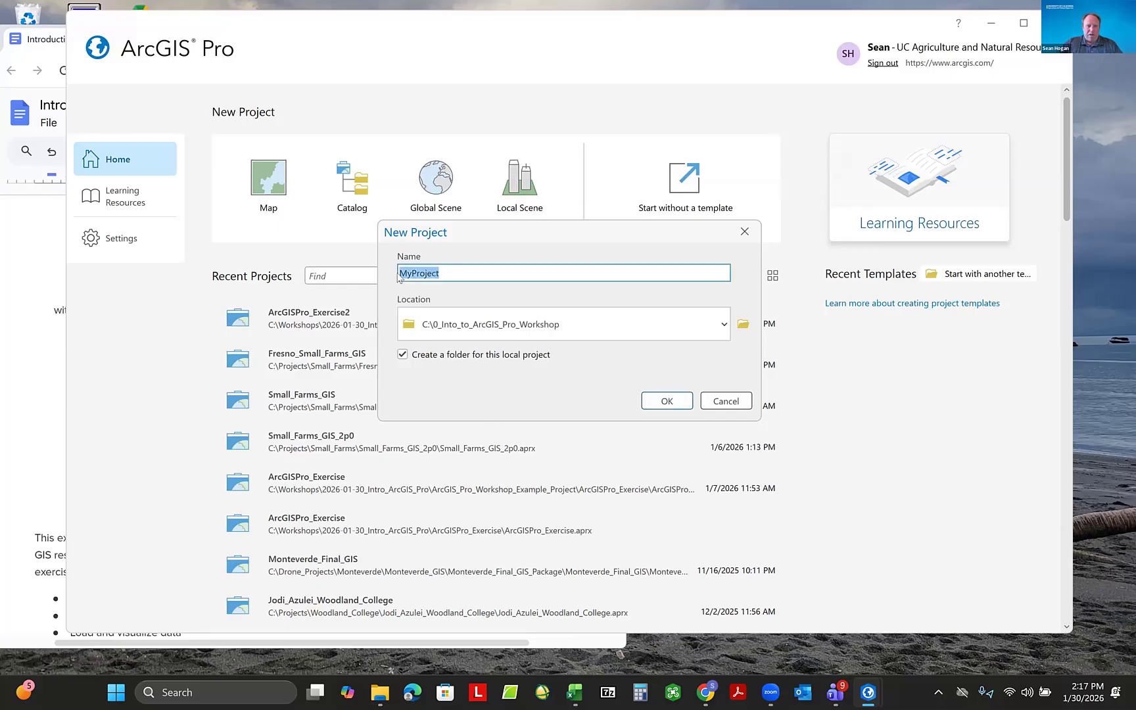
pyautogui.write('Arc')
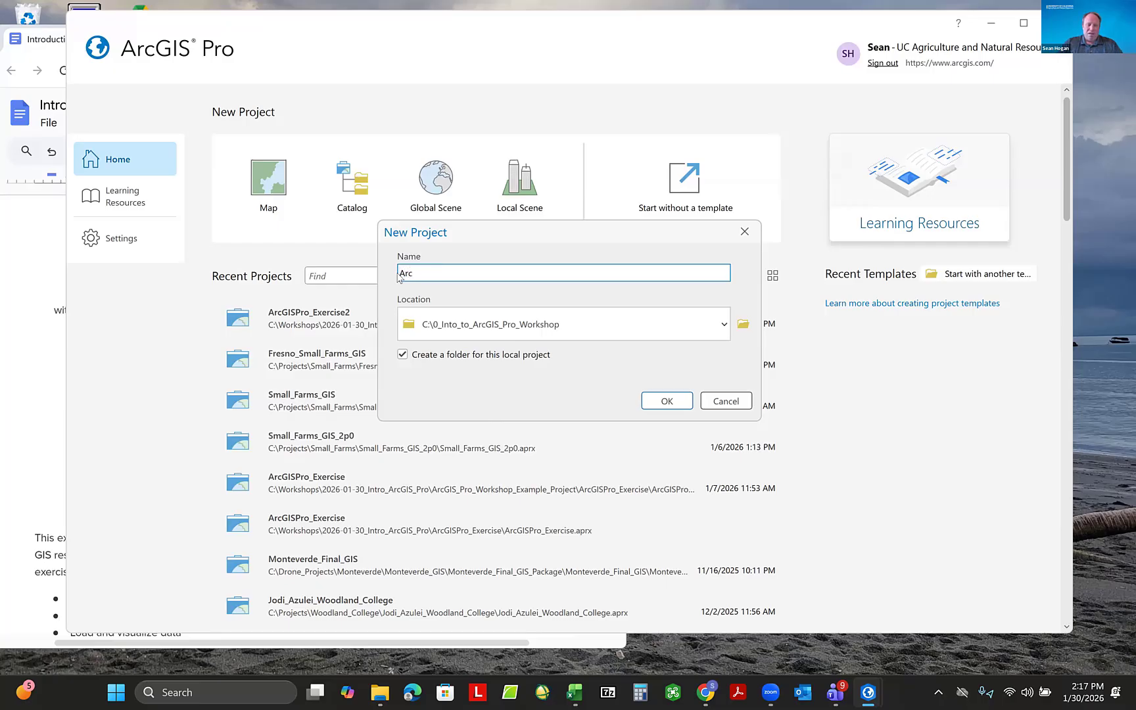
pyautogui.write('GIS_')
pyautogui.write('Worksh')
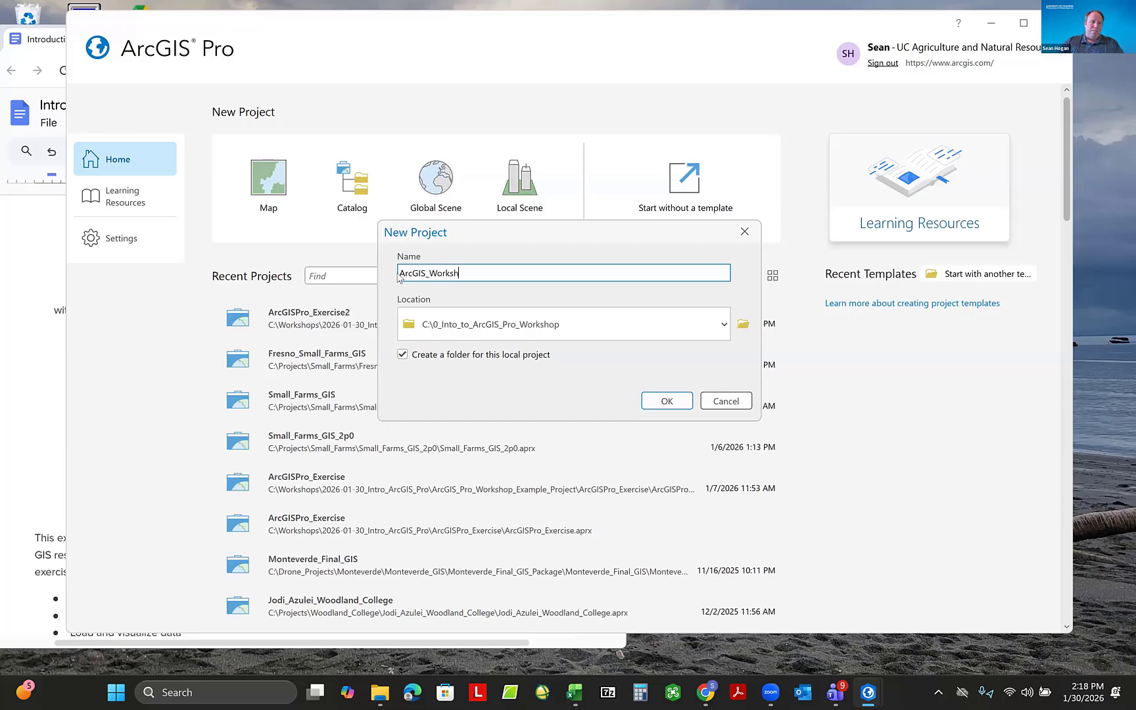
pyautogui.write('p')
pyautogui.write('p')
pyautogui.write('_GIS')
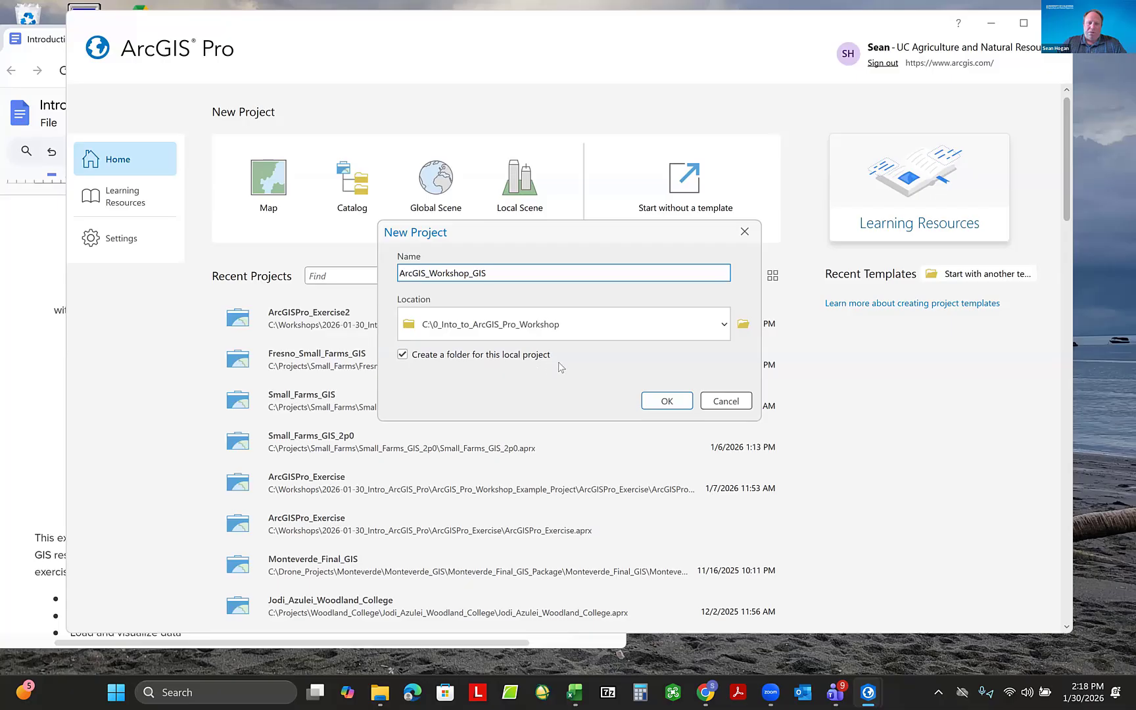
pyautogui.click(667, 401)
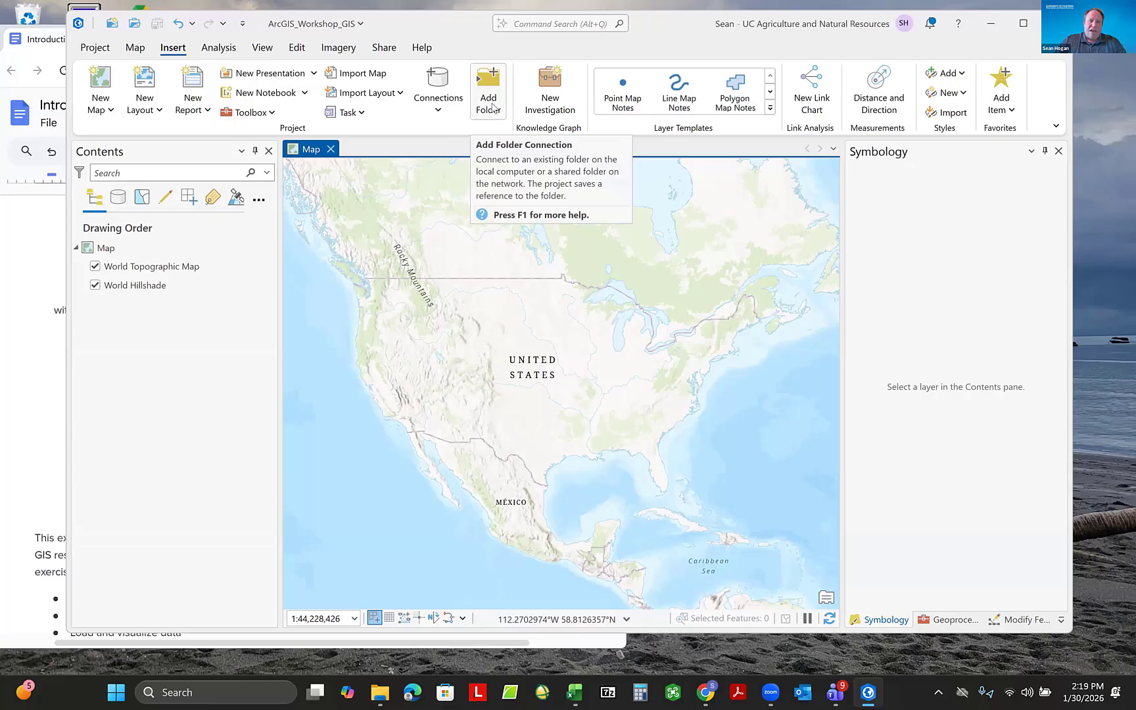
# Add a folder connection to the 0_Into_to_ArcGIS_Pro_Workshop folder on the C: drive.
pyautogui.click(491, 106)
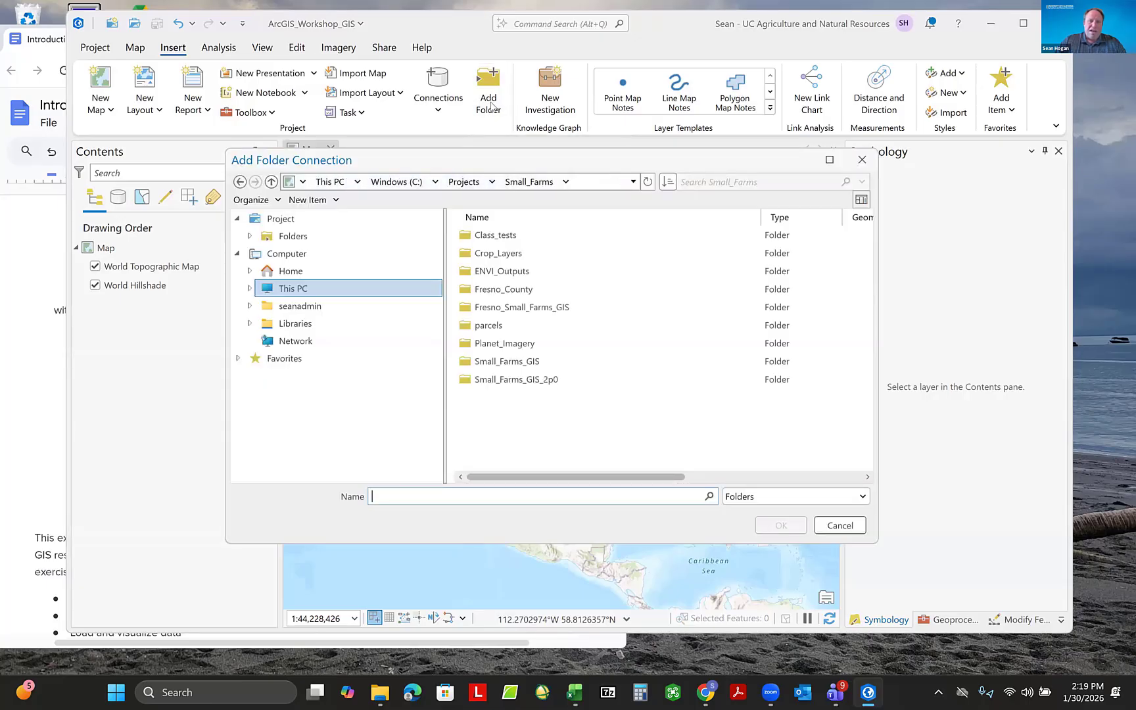
pyautogui.click(289, 288)
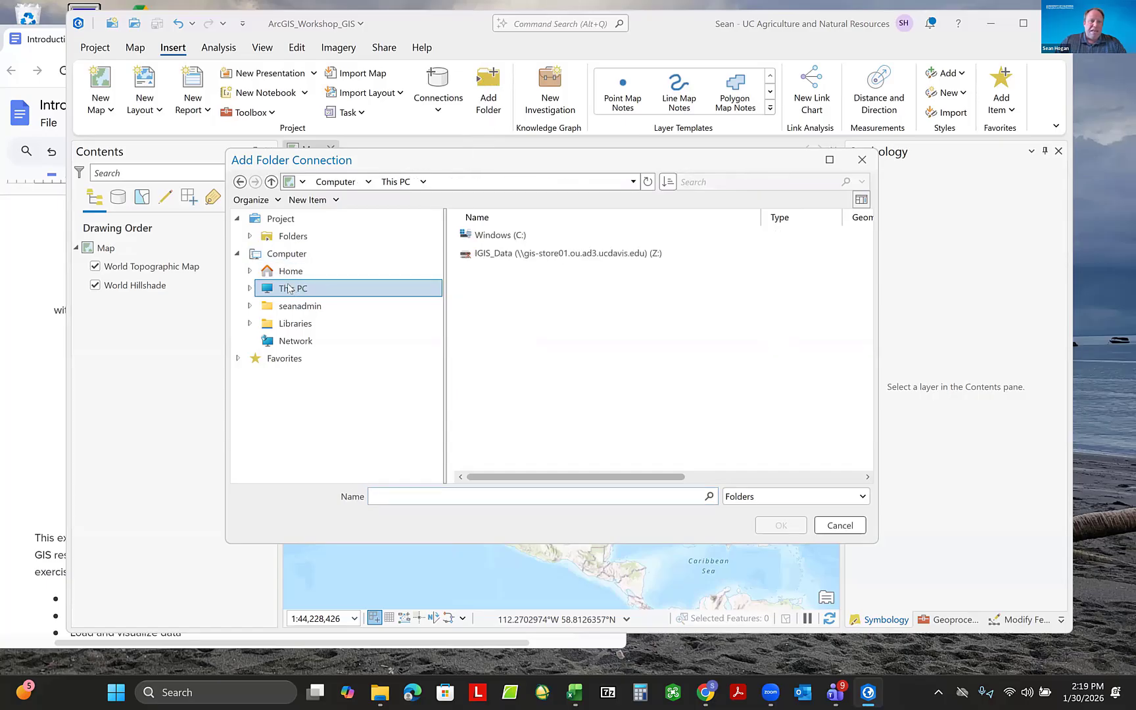
pyautogui.click(509, 238)
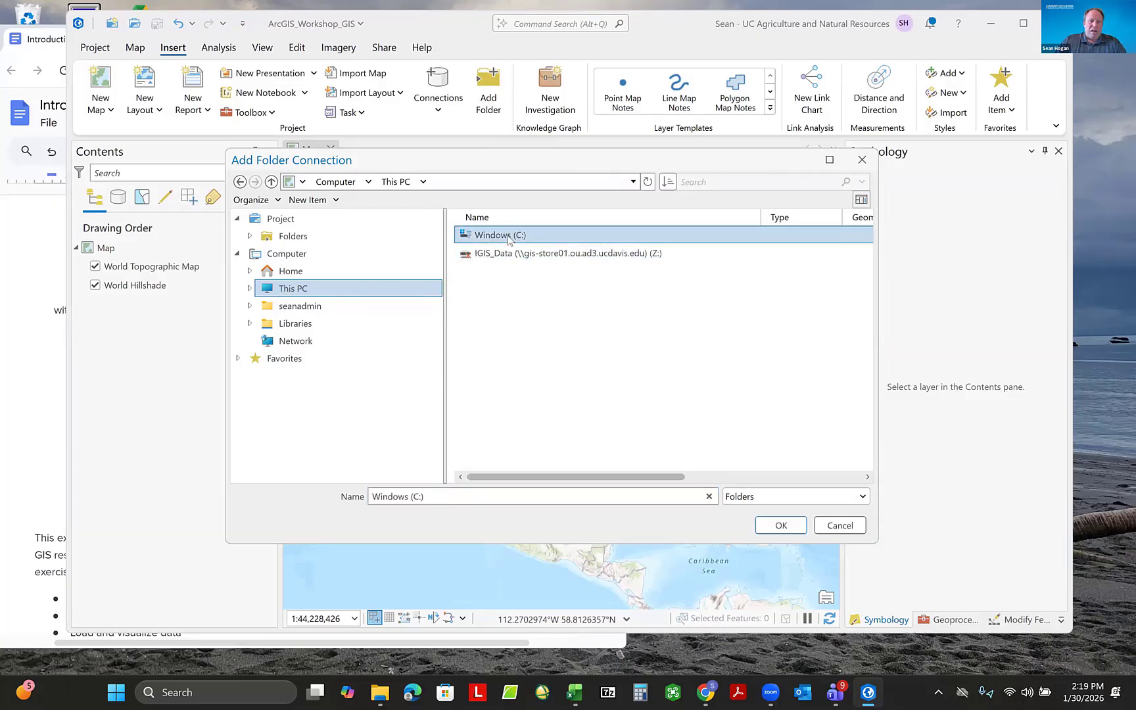
pyautogui.doubleClick(509, 238)
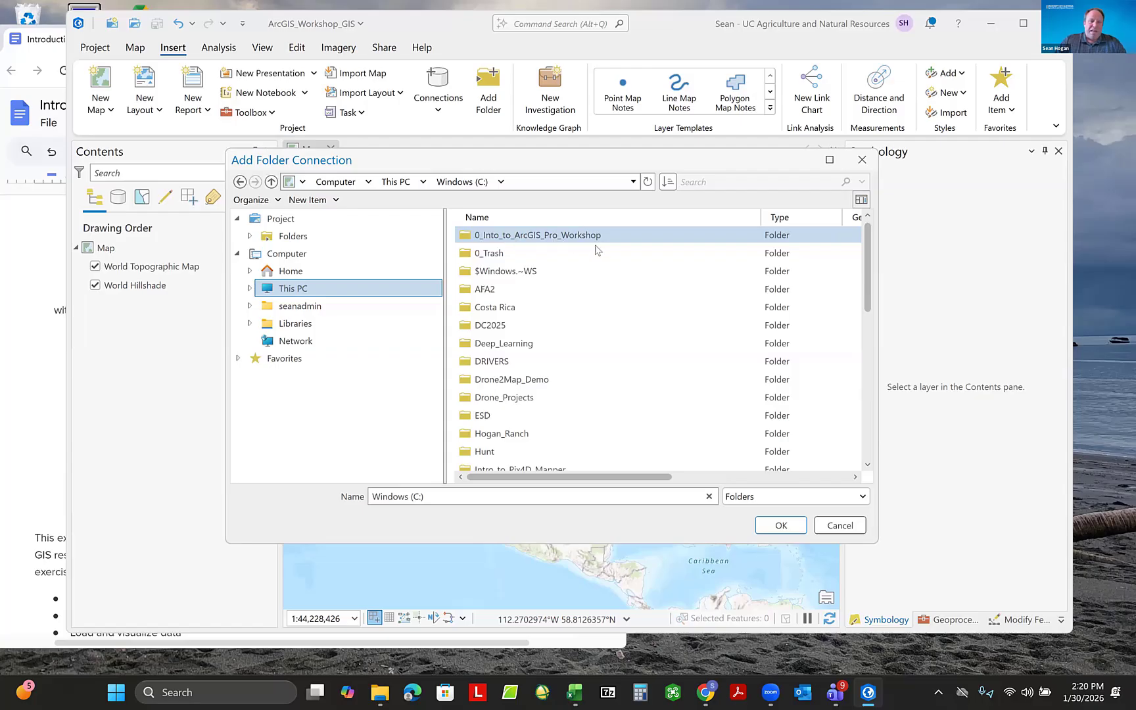
pyautogui.click(527, 238)
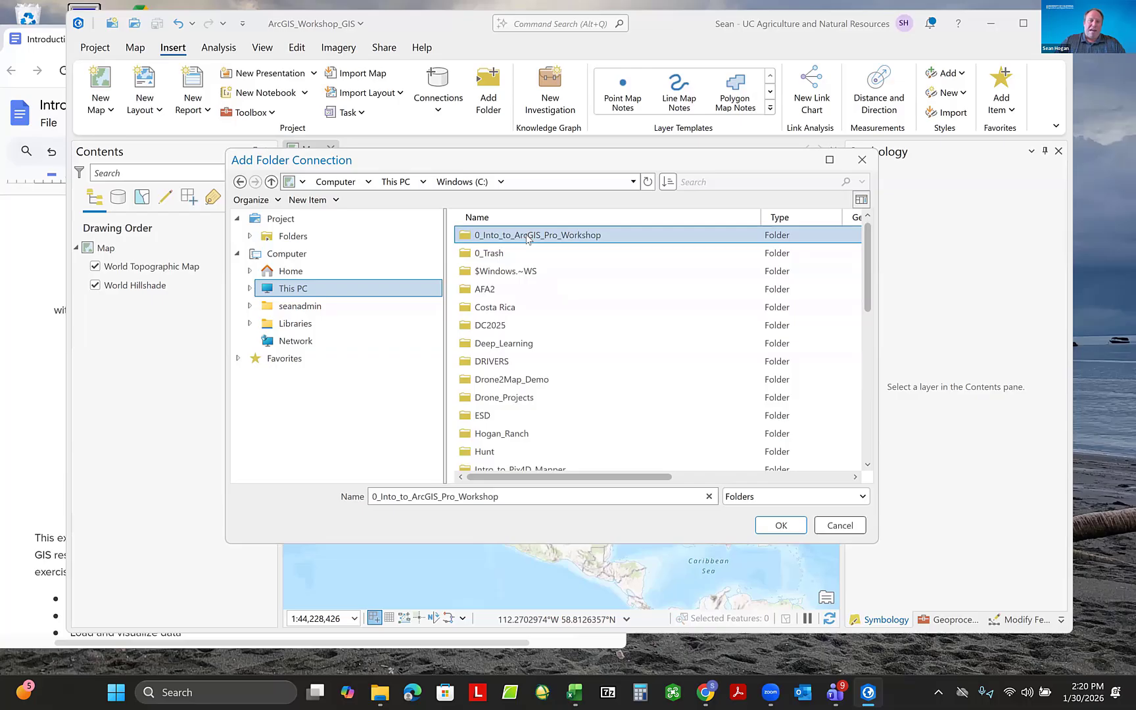
pyautogui.doubleClick(527, 236)
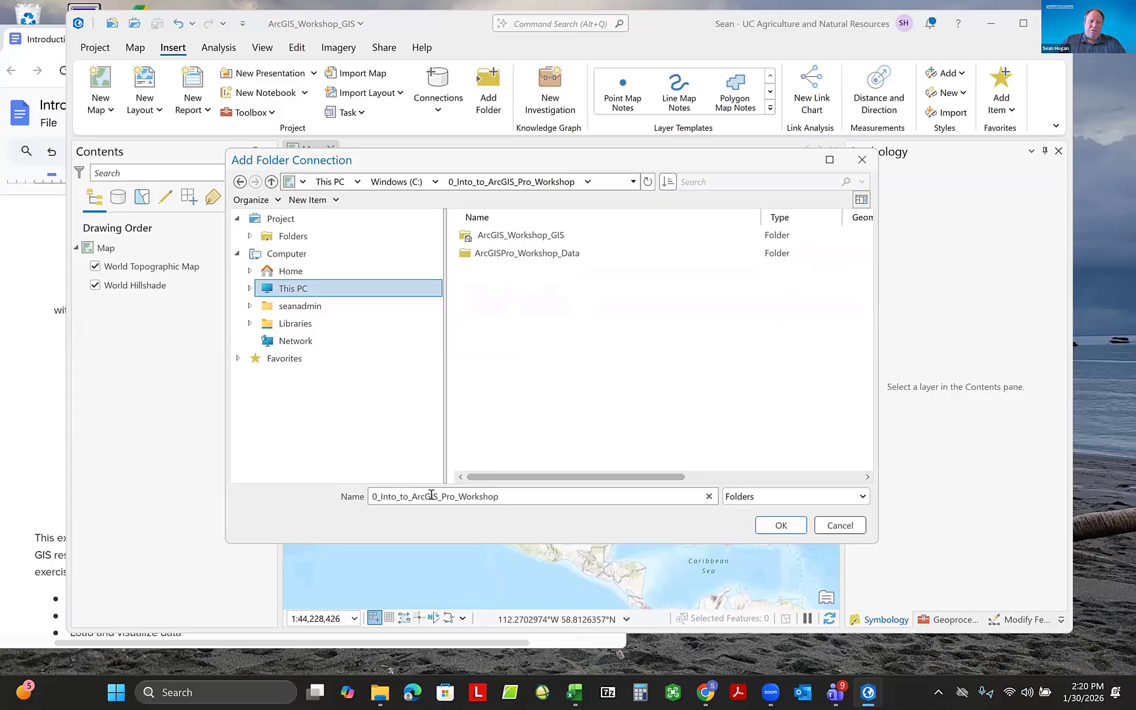
pyautogui.click(781, 525)
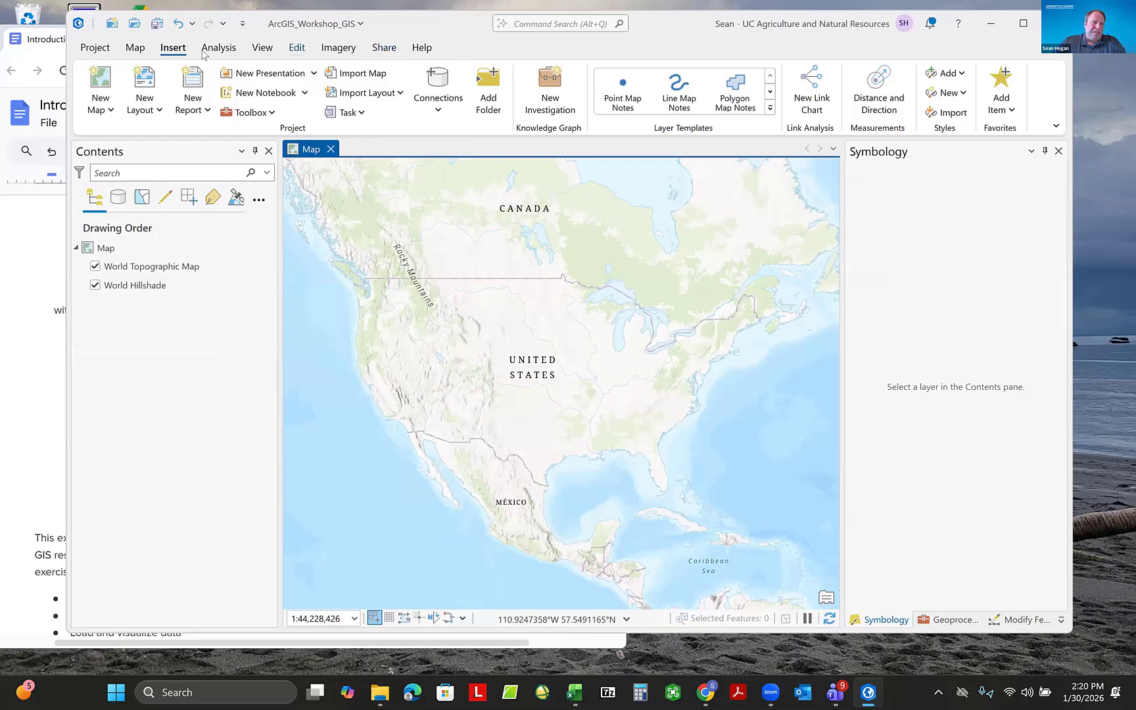
# Maximize the project window and, for adding data to the map, browse the connected workshop folder to ArcGISPro_Workshop_Data\Mosaic.
pyautogui.click(134, 48)
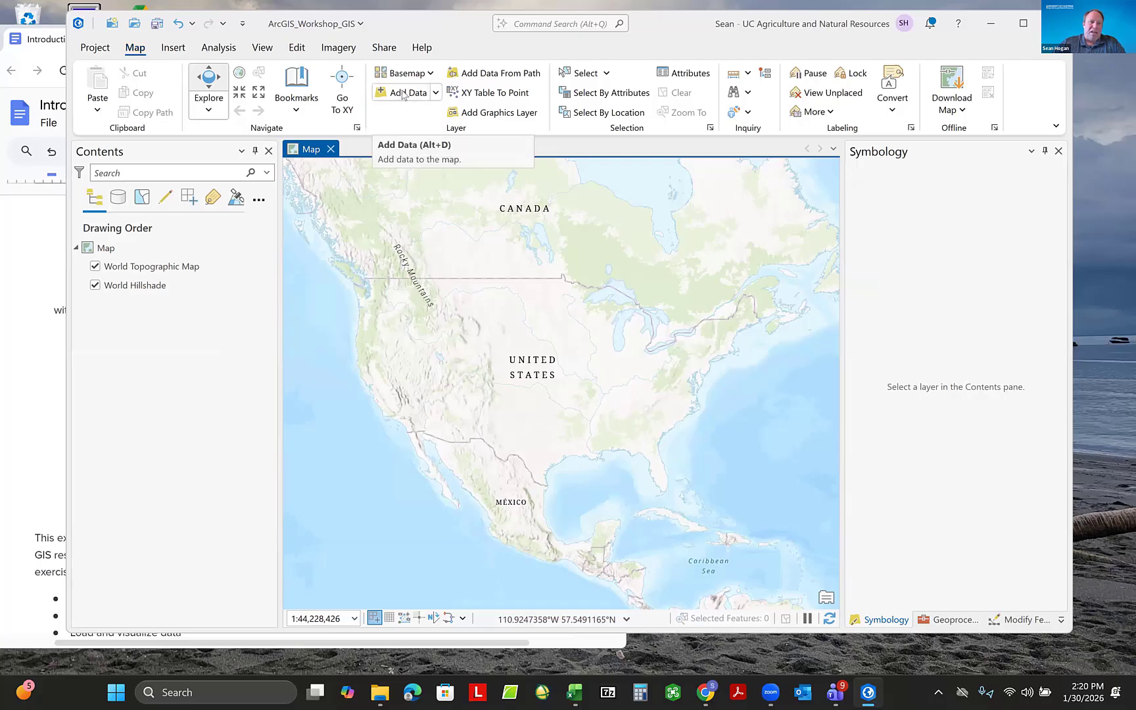
pyautogui.click(1023, 24)
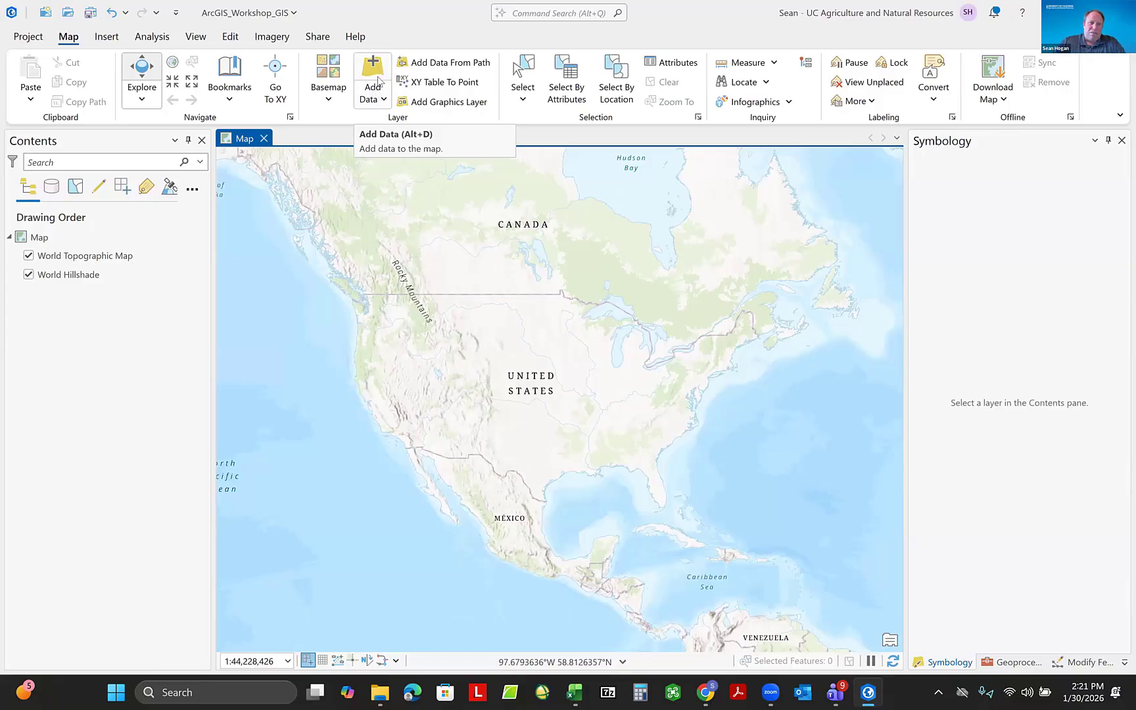
pyautogui.doubleClick(980, 25)
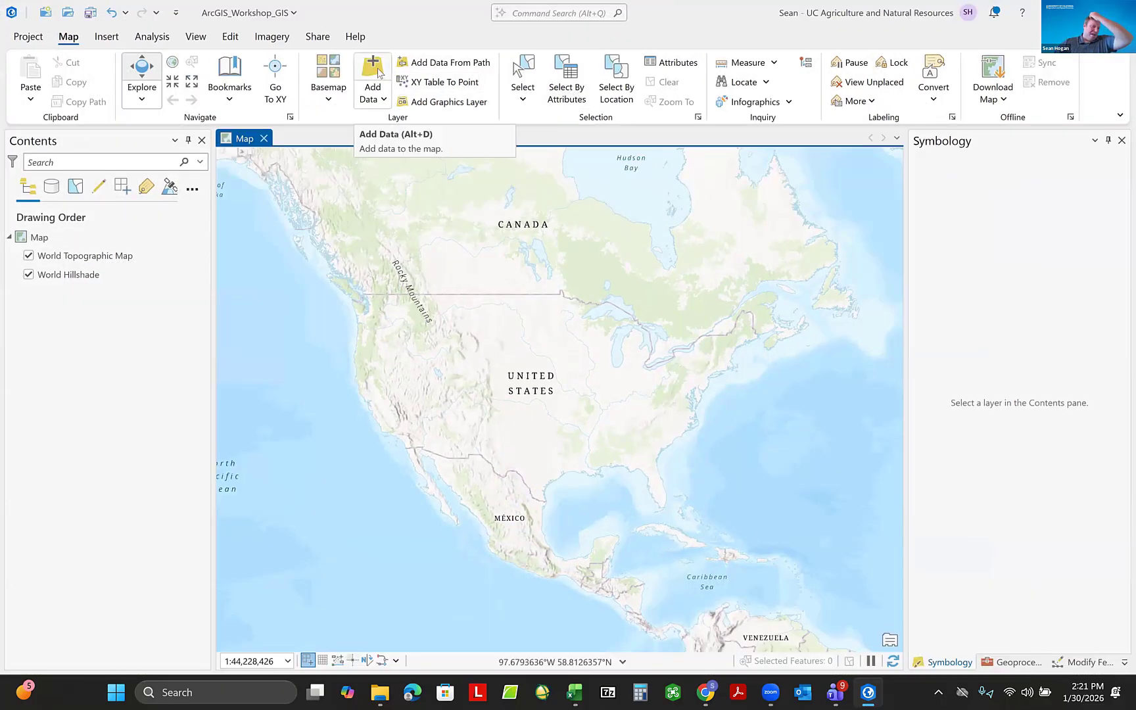
pyautogui.click(373, 69)
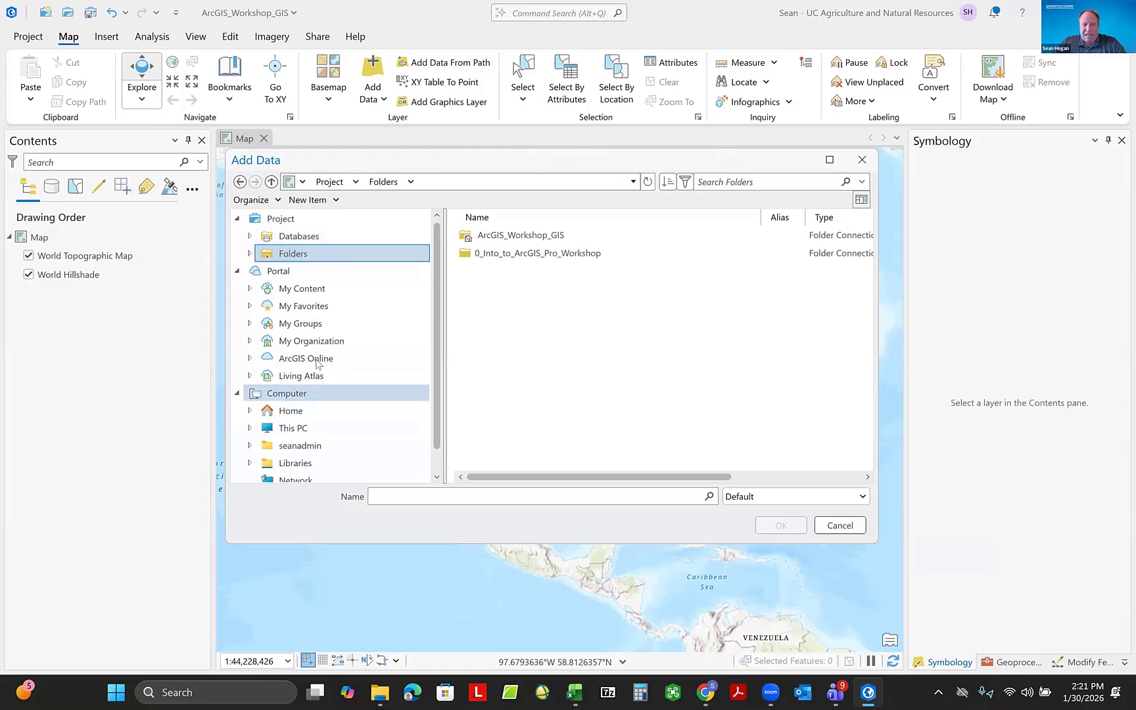
pyautogui.doubleClick(505, 254)
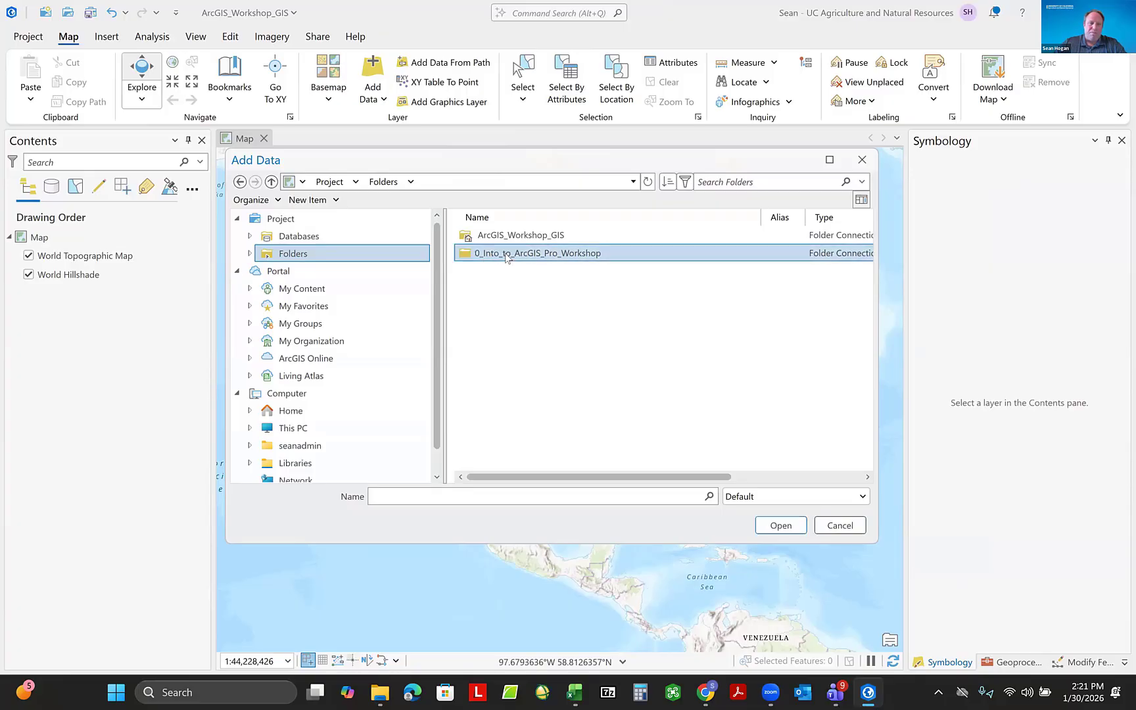
pyautogui.click(517, 259)
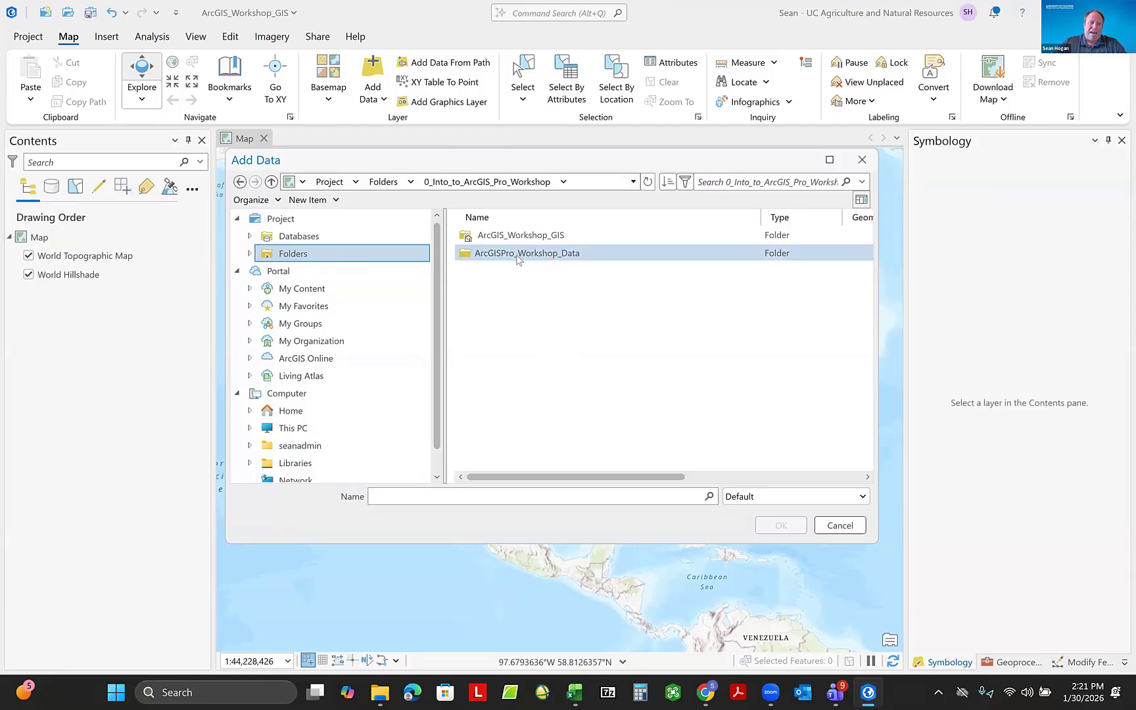
pyautogui.click(393, 183)
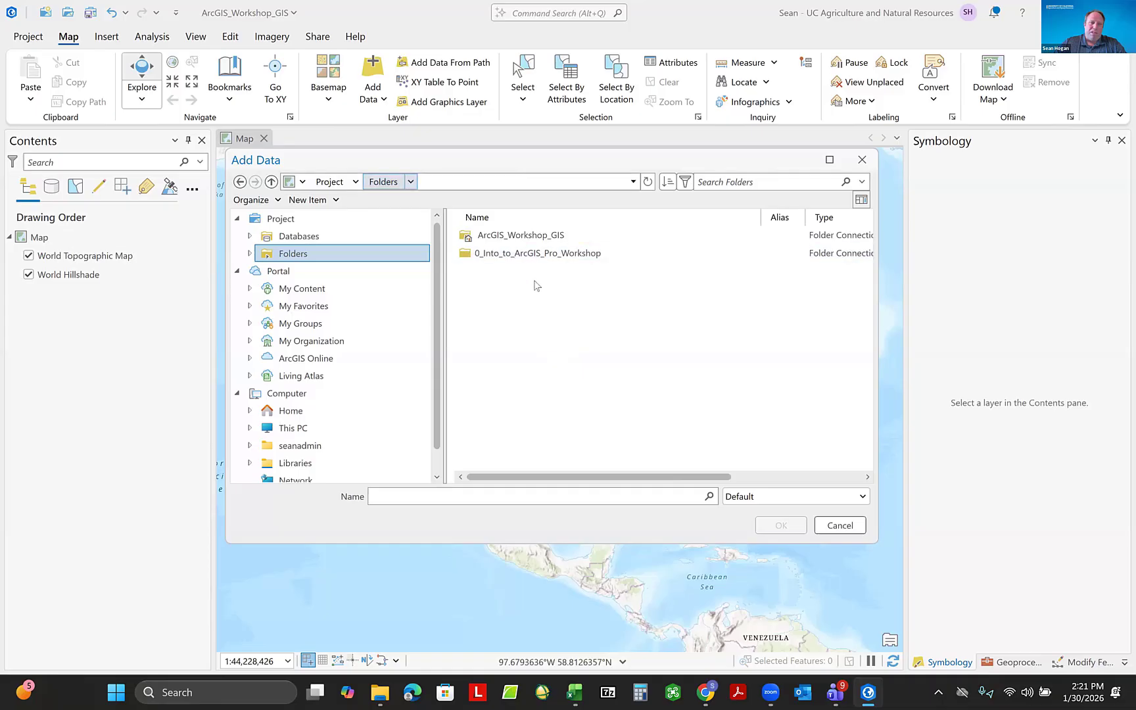
pyautogui.doubleClick(523, 253)
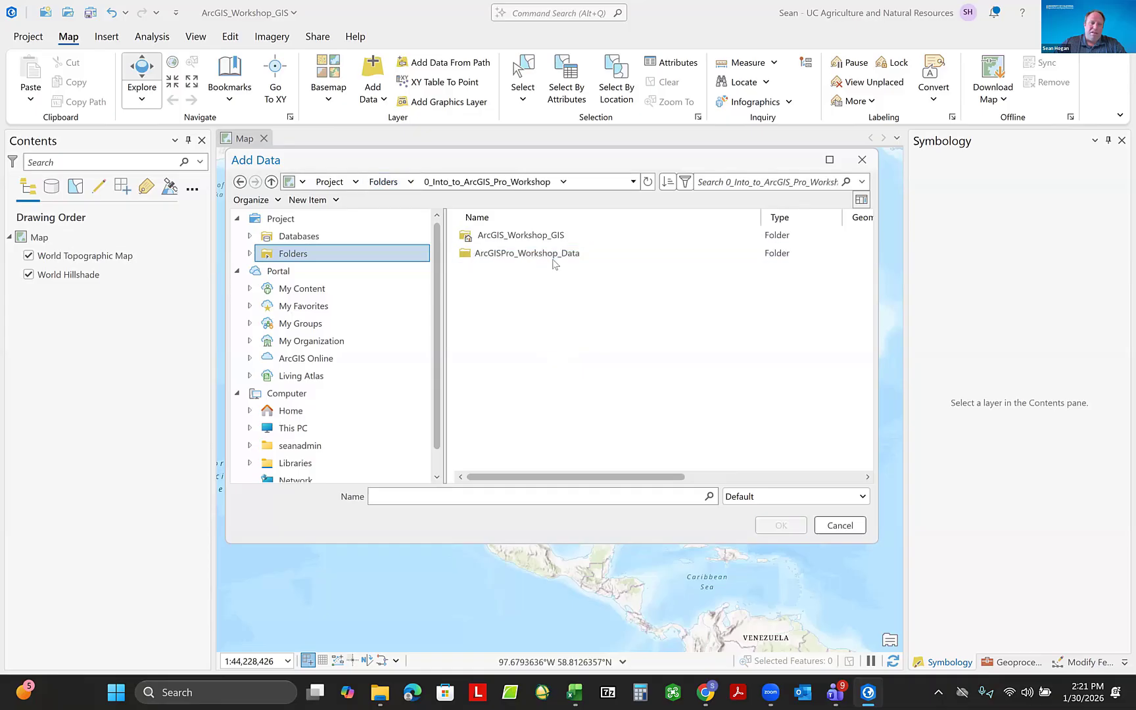
pyautogui.click(505, 254)
pyautogui.doubleClick(505, 254)
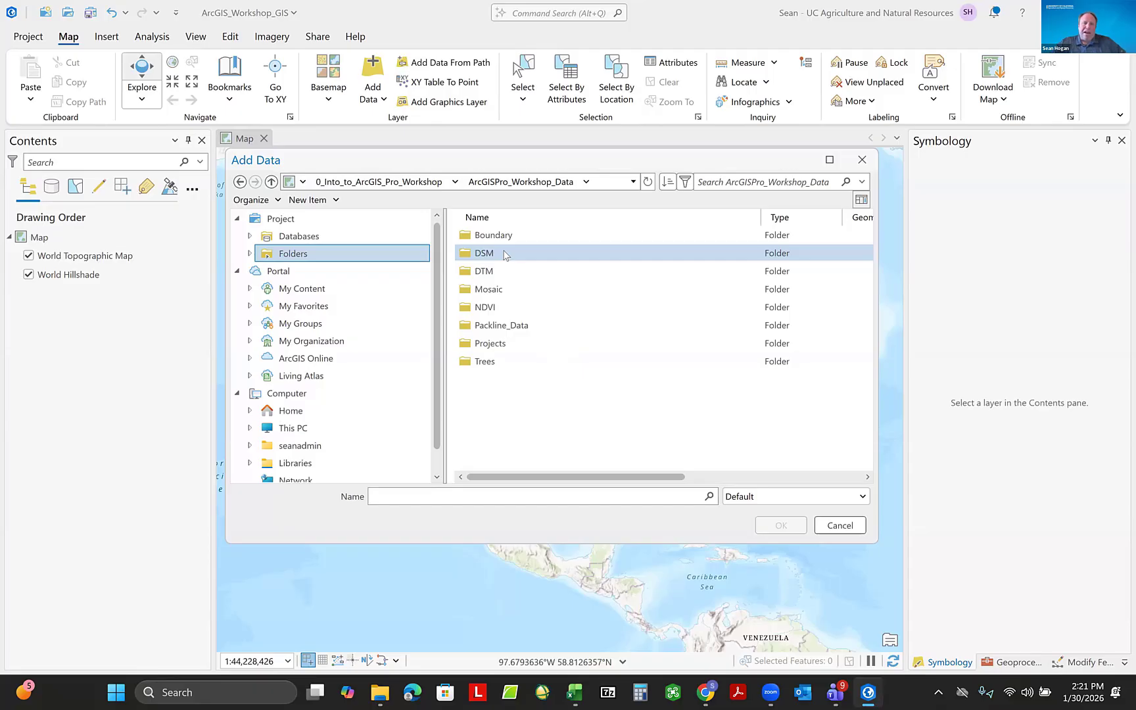
pyautogui.doubleClick(487, 290)
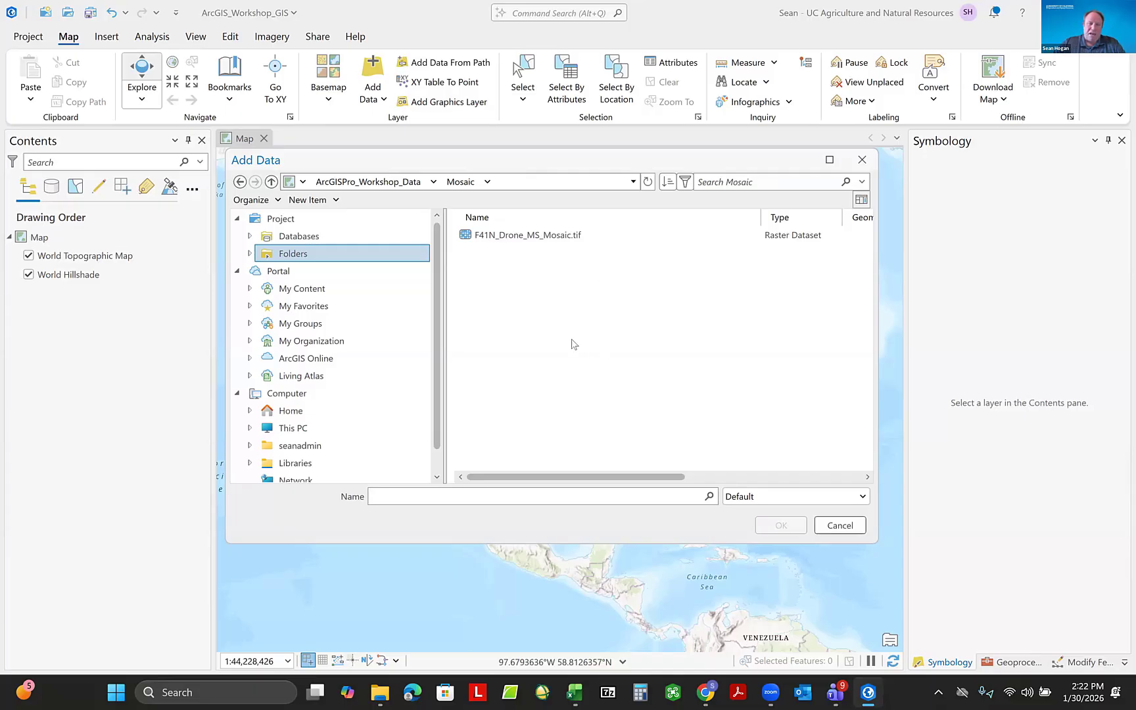
# Inspect the raster bands inside F41N_Drone_MS_Mosaic.tif and reselect the whole mosaic in the Mosaic folder.
pyautogui.click(514, 238)
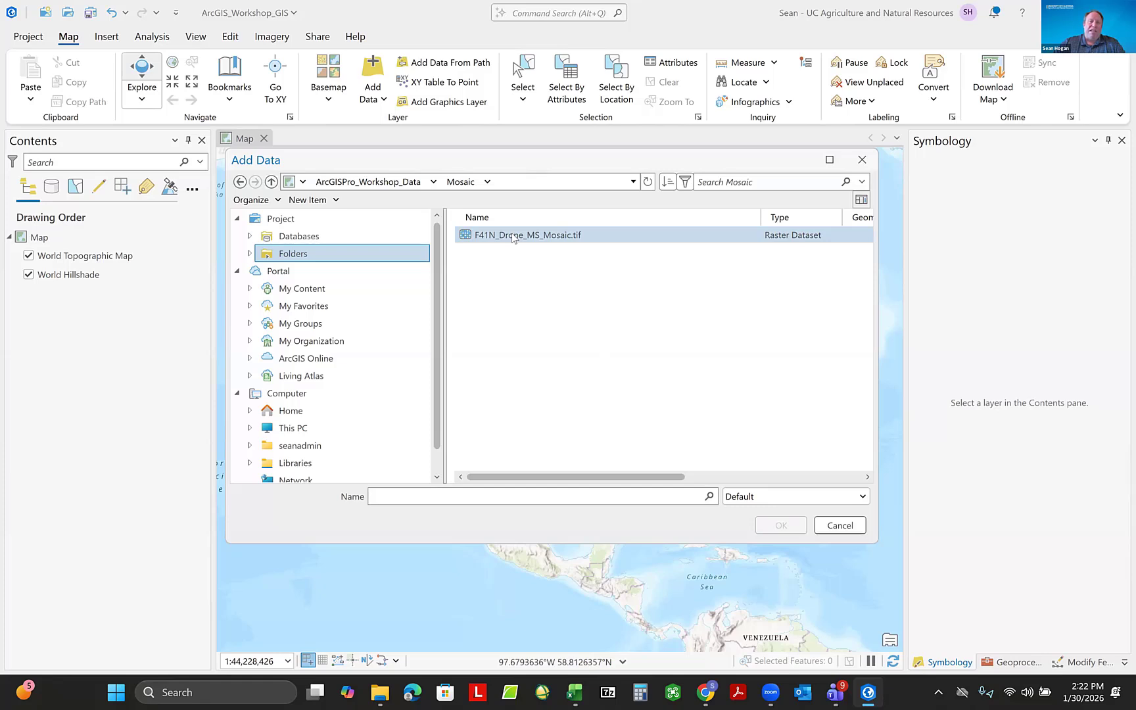
pyautogui.doubleClick(514, 237)
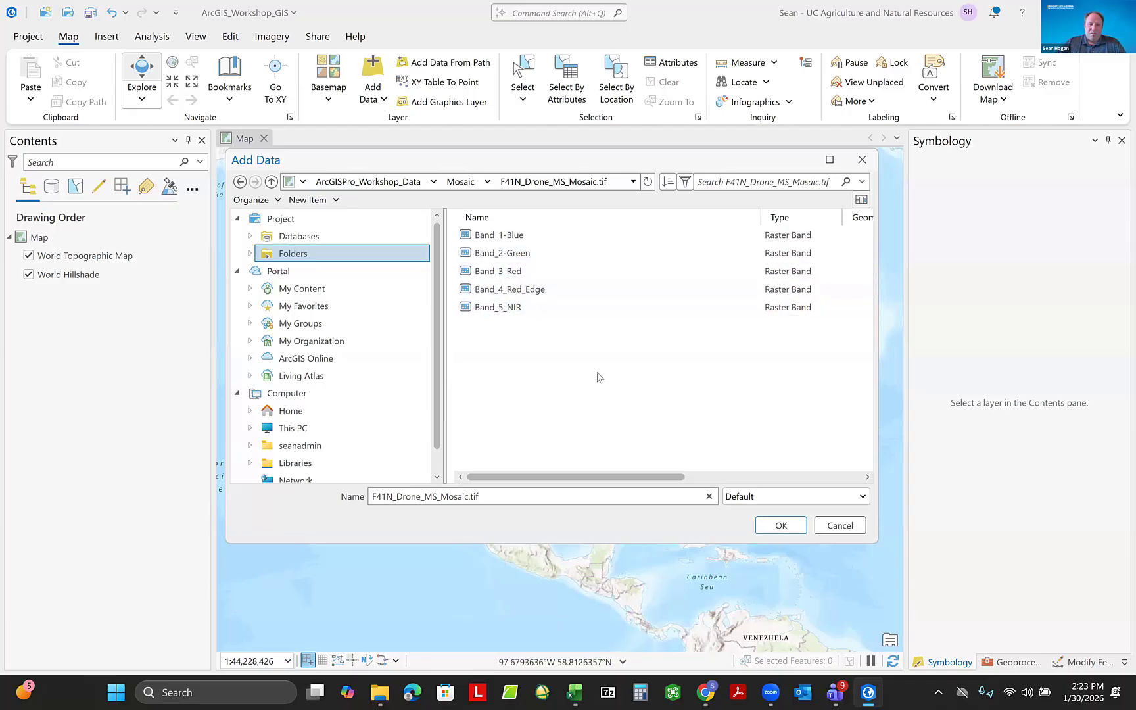
pyautogui.click(580, 293)
pyautogui.click(503, 309)
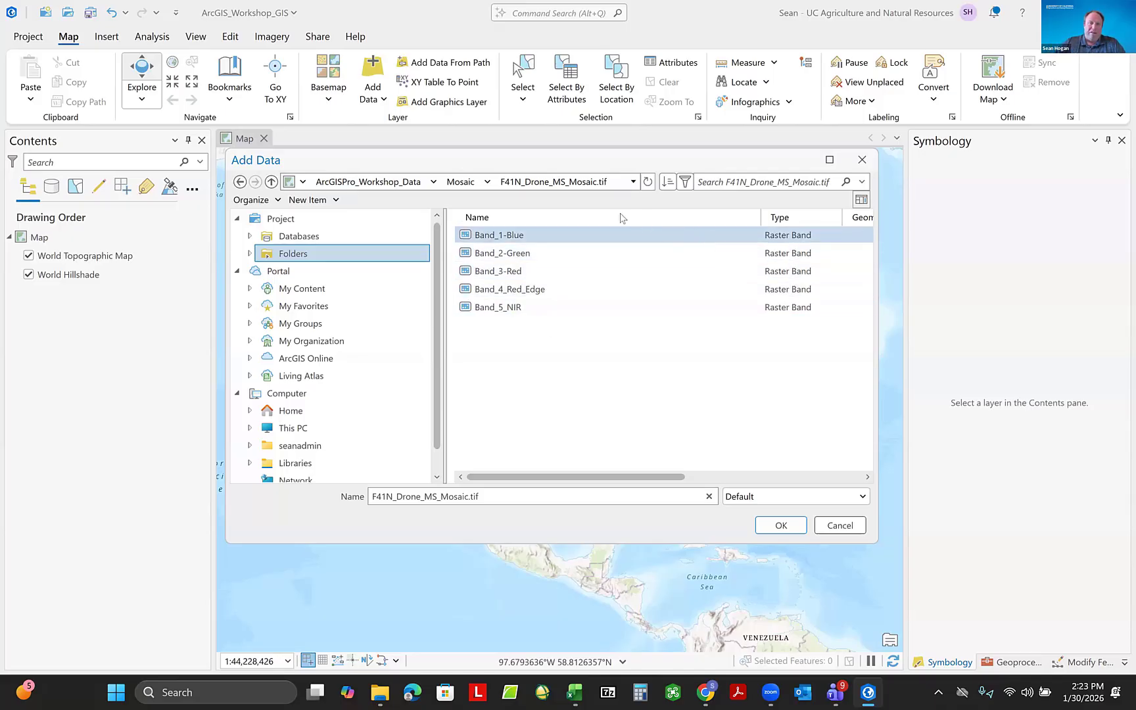
pyautogui.click(462, 181)
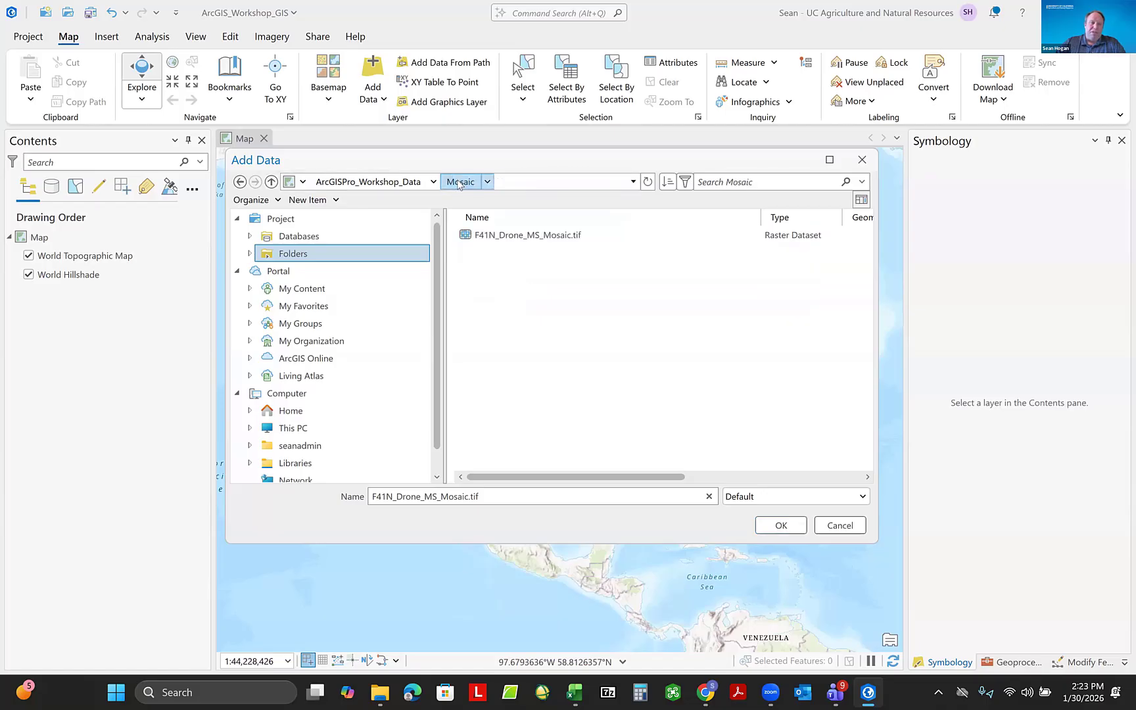
pyautogui.click(488, 237)
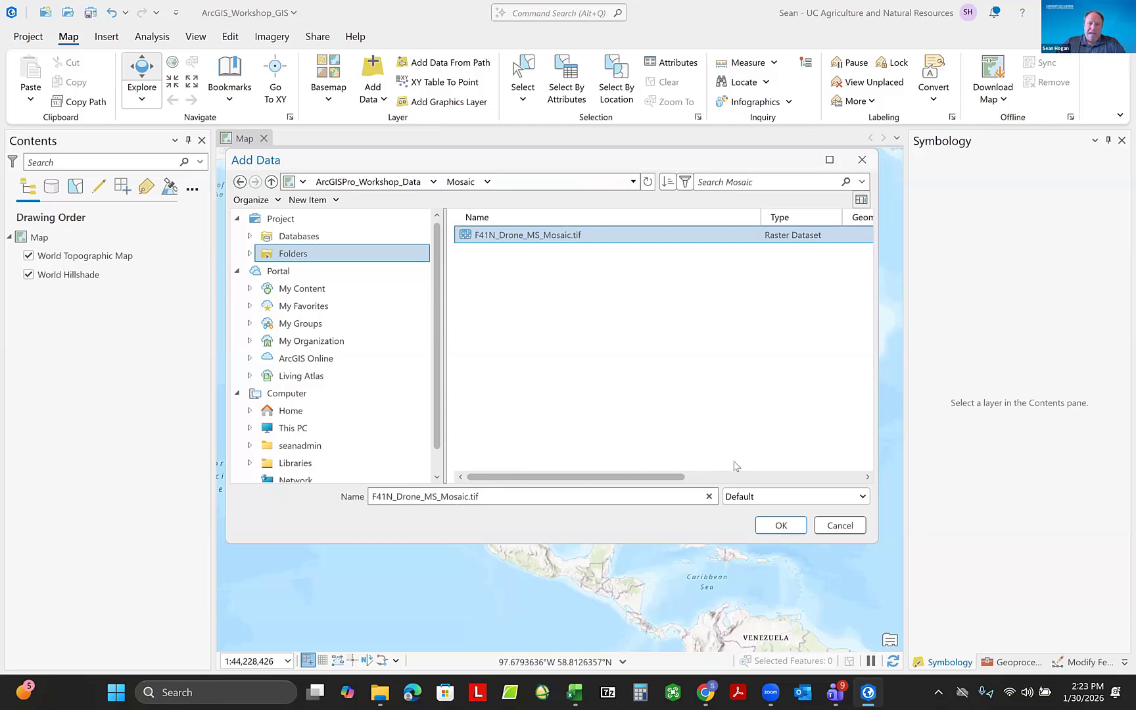
pyautogui.click(780, 526)
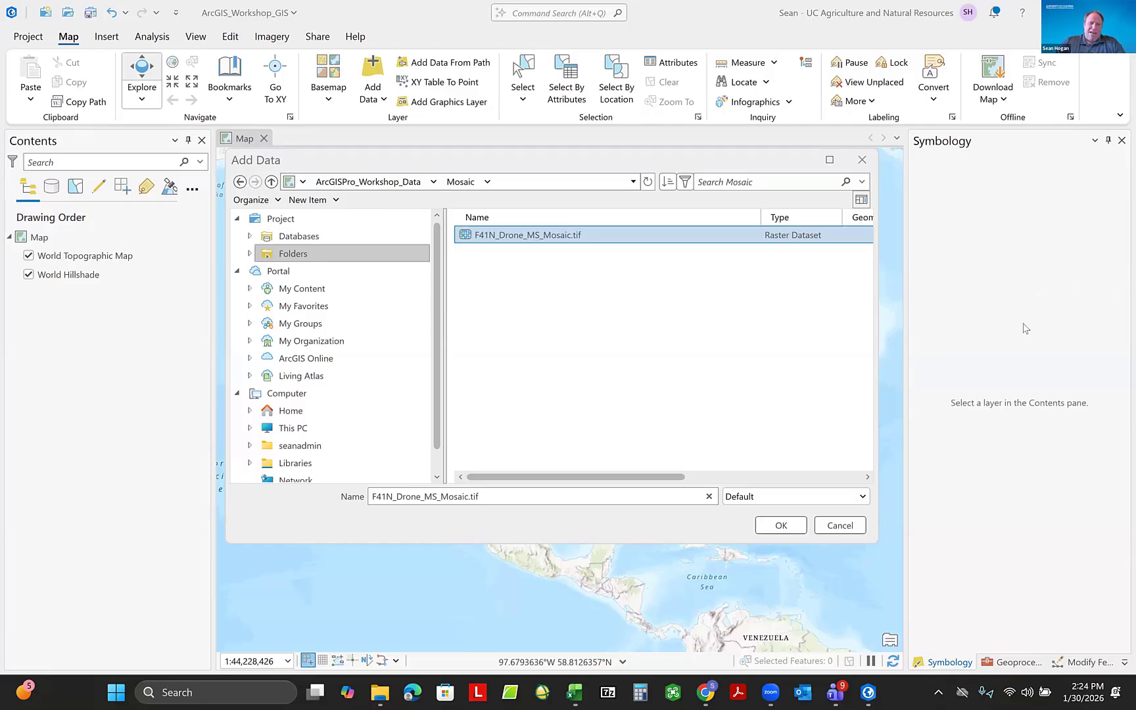
# Browse back up from the Mosaic folder through ArcGISPro_Workshop_Data and 0_Into_to_ArcGIS_Pro_Workshop to the project's folder connections.
pyautogui.click(626, 164)
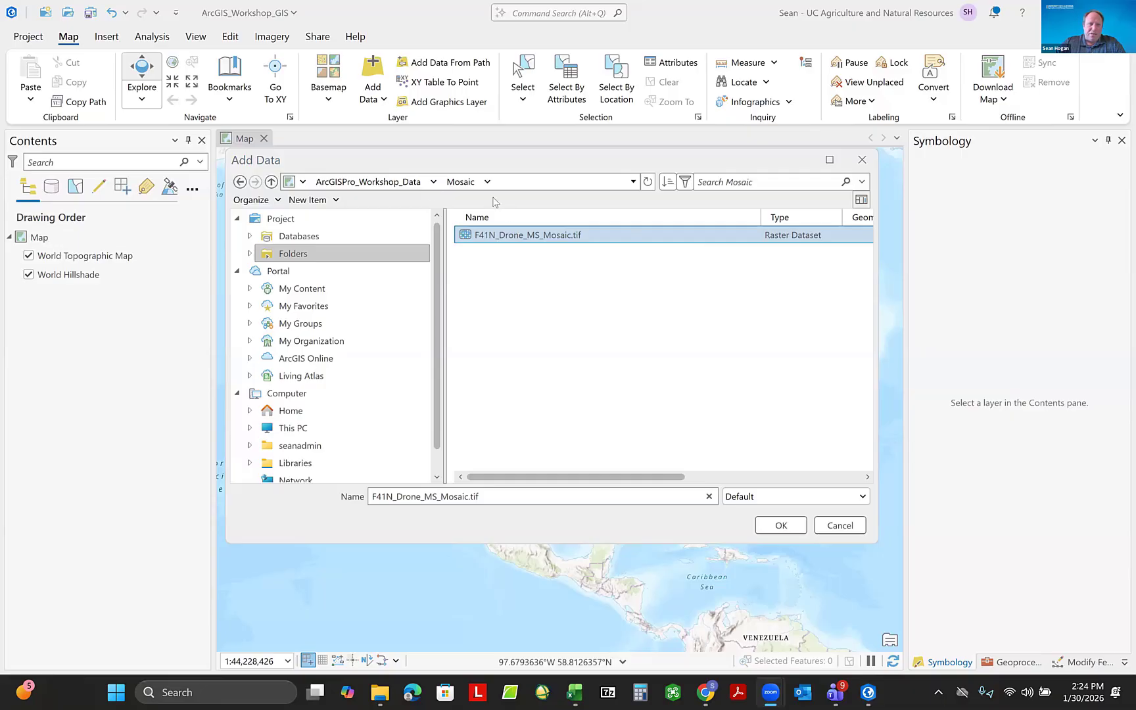
pyautogui.click(398, 183)
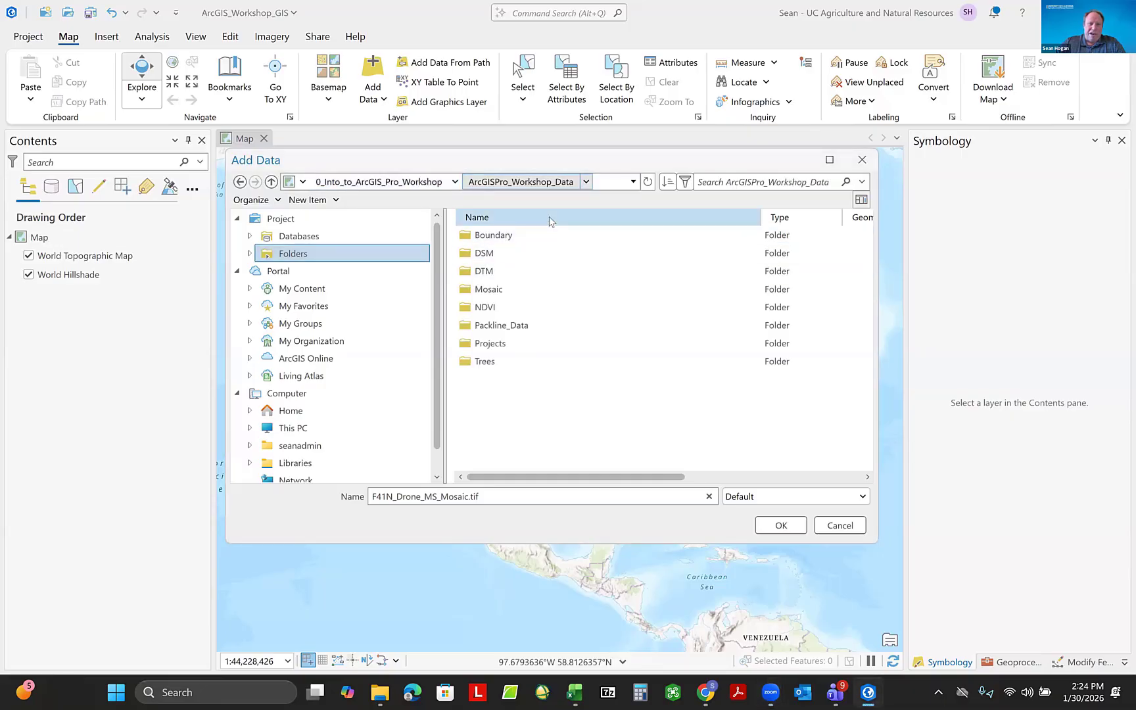
pyautogui.click(649, 183)
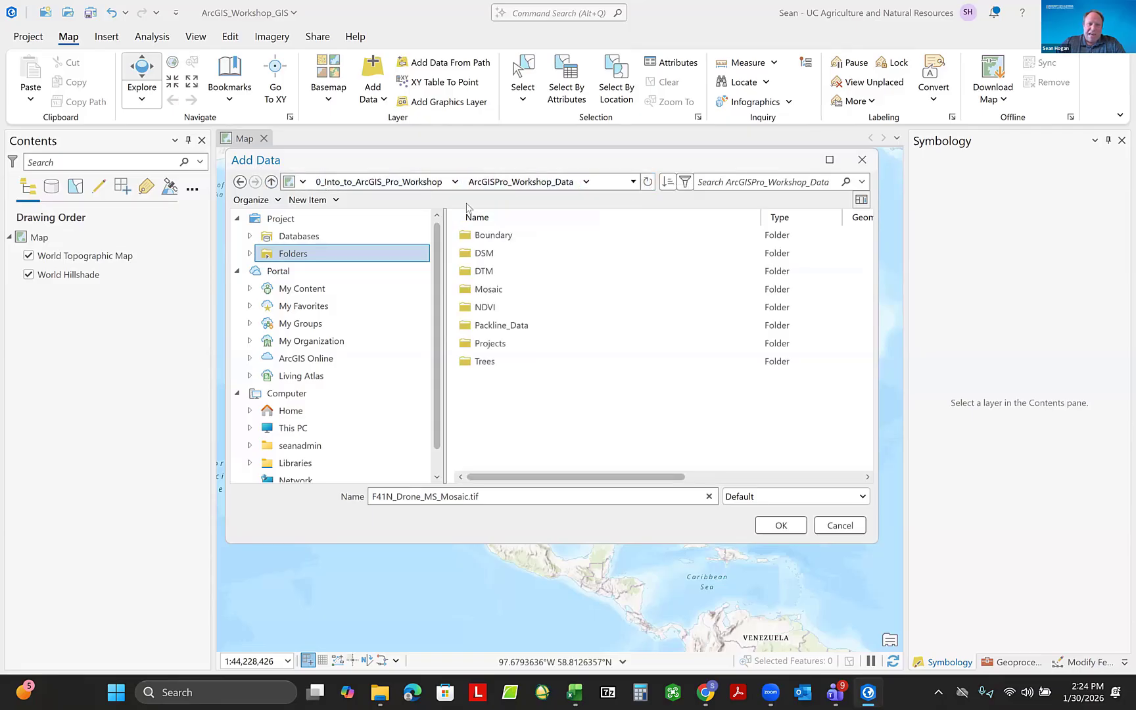
pyautogui.click(393, 185)
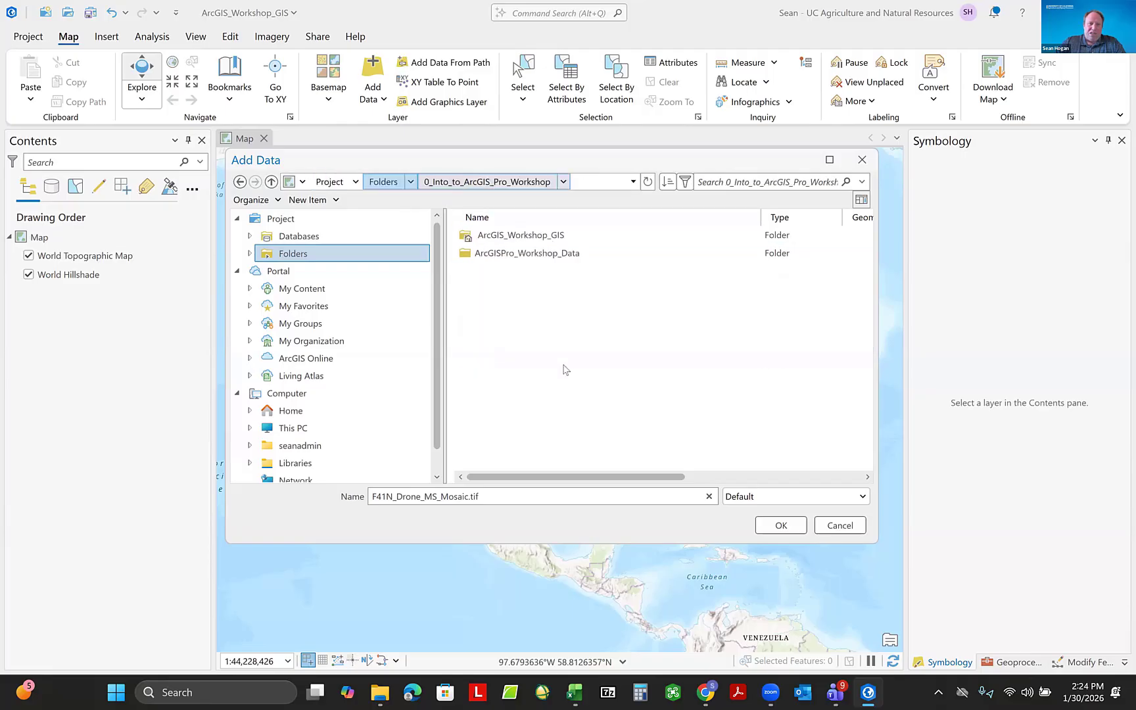
pyautogui.click(513, 257)
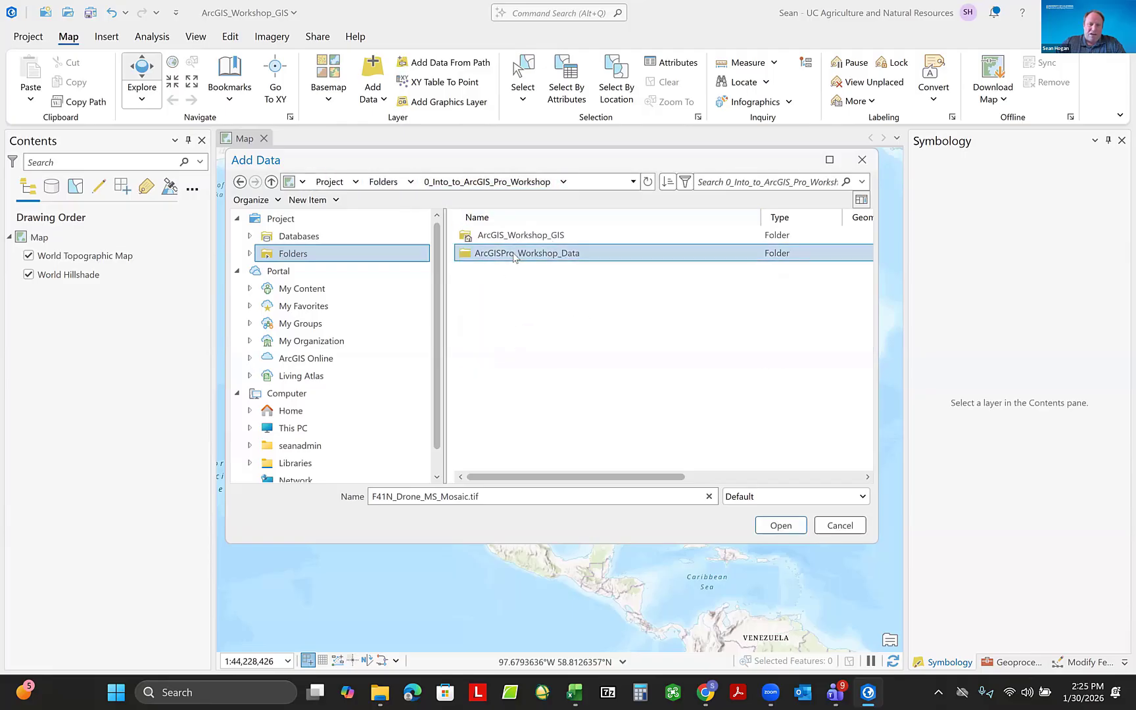
pyautogui.click(394, 181)
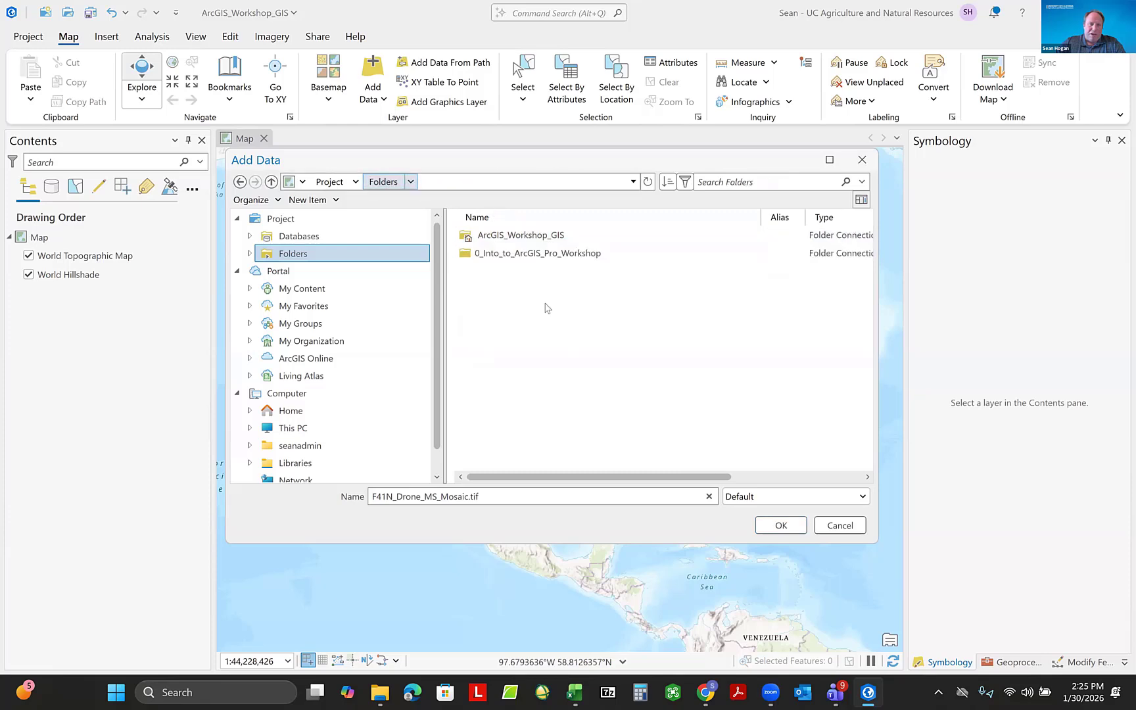
pyautogui.click(505, 253)
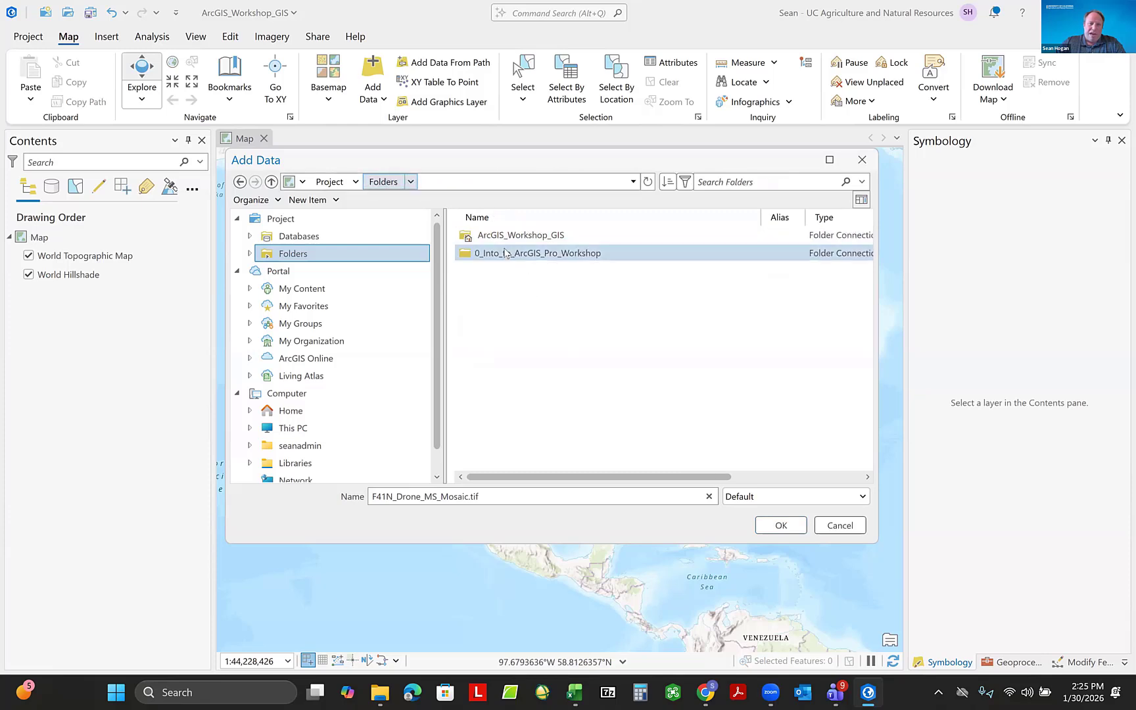
pyautogui.click(648, 182)
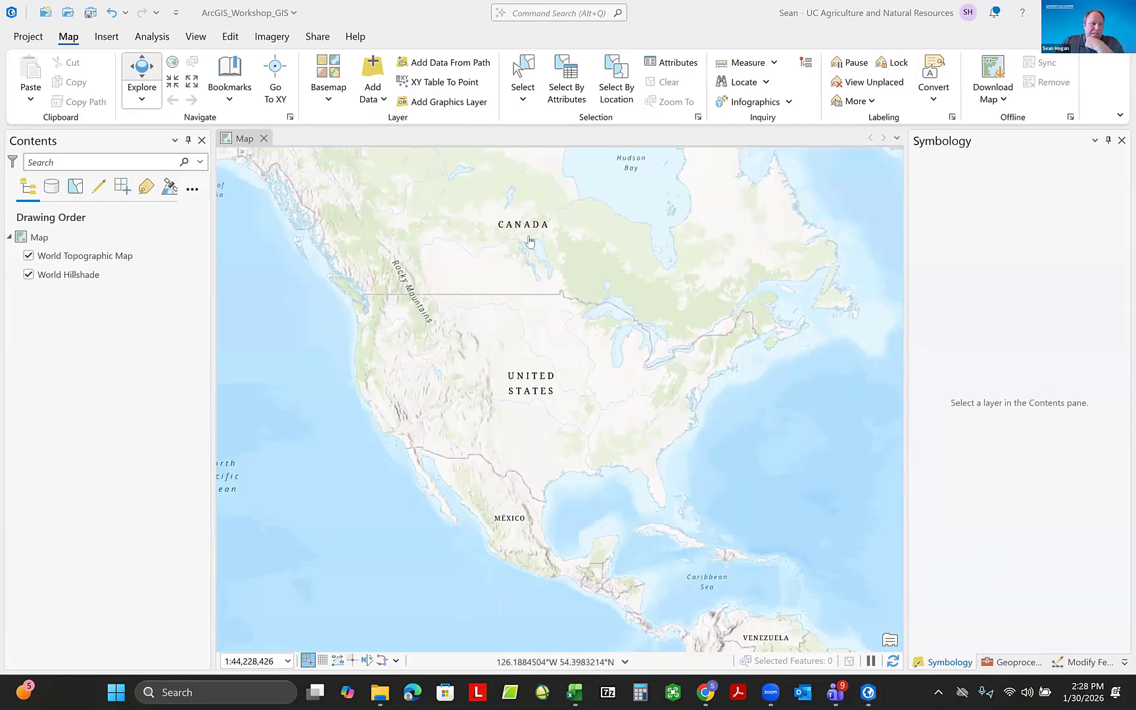
# Add F41N_Drone_MS_Mosaic.tif to the map from 0_Into_to_ArcGIS_Pro_Workshop\ArcGISPro_Workshop_Data\Mosaic in the project's folder connections.
pyautogui.click(378, 65)
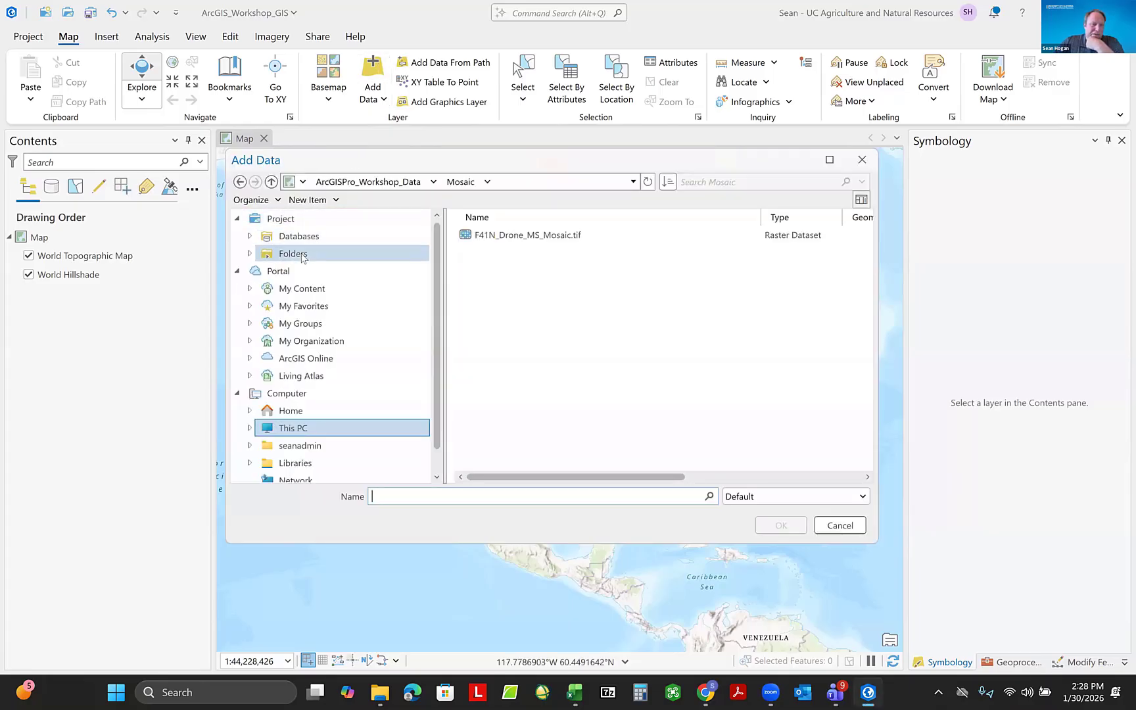
pyautogui.click(303, 256)
pyautogui.click(502, 254)
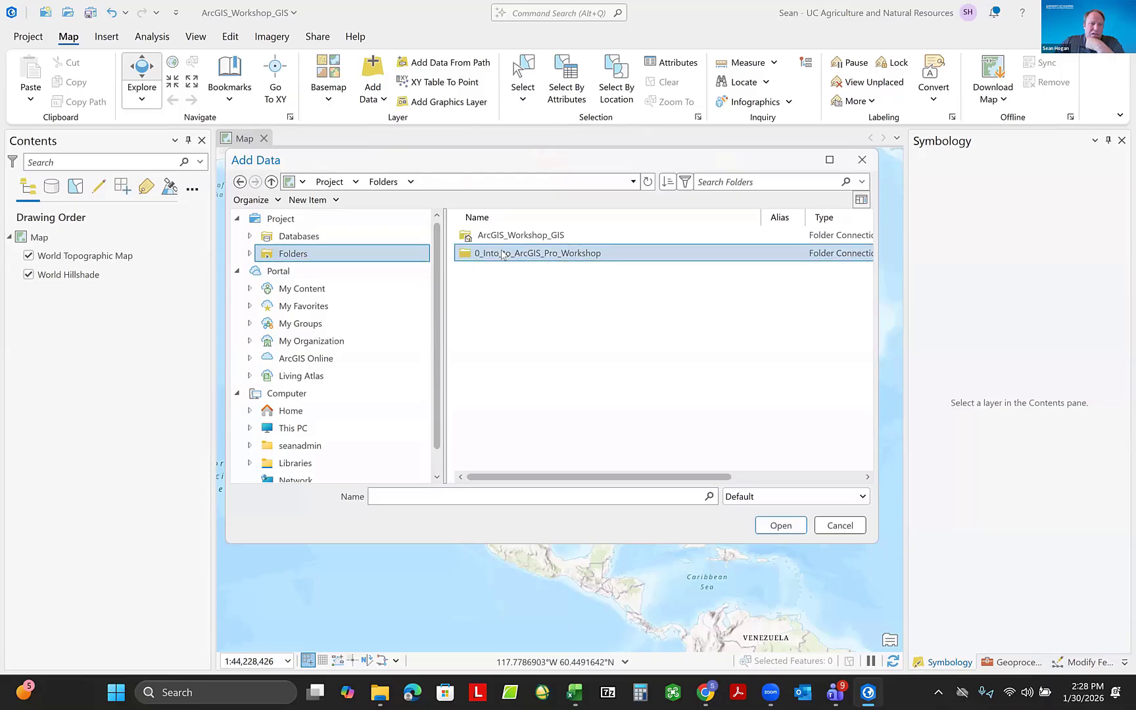
pyautogui.doubleClick(502, 254)
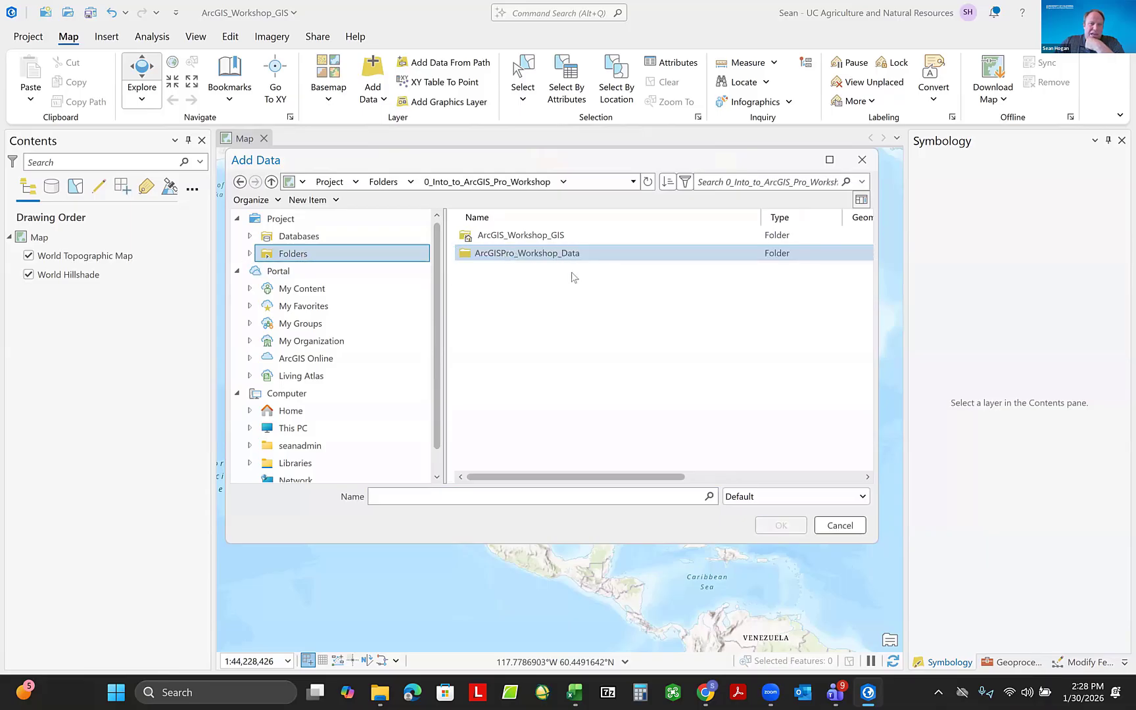
pyautogui.doubleClick(530, 258)
pyautogui.click(491, 296)
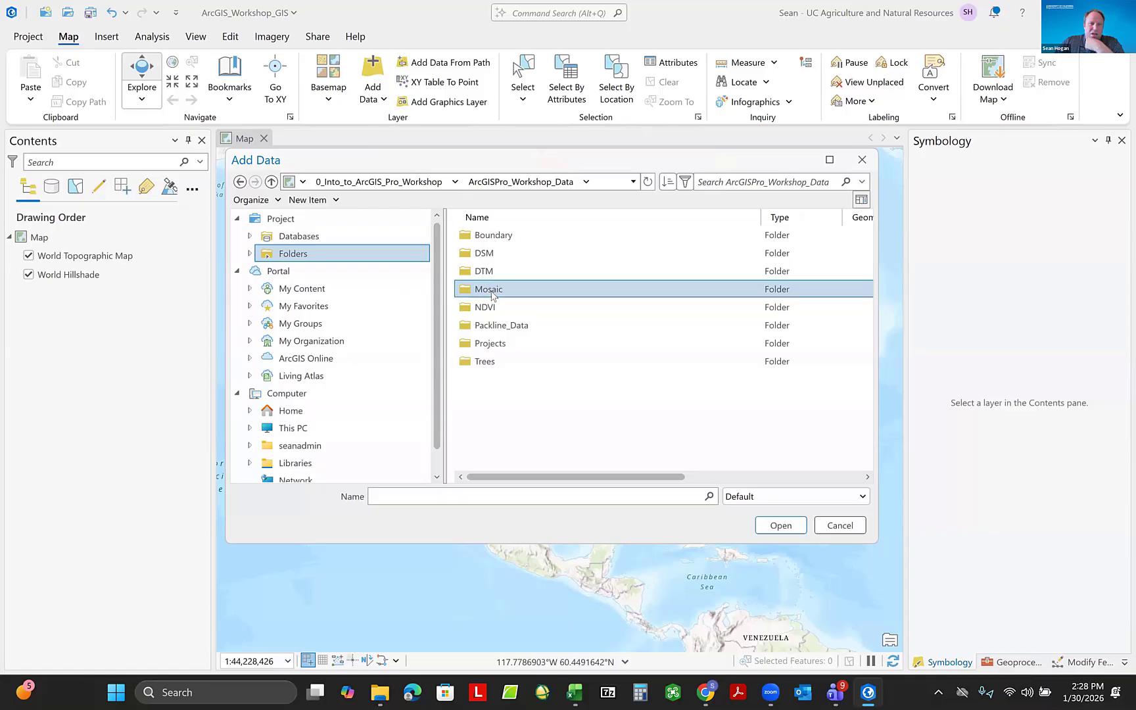
pyautogui.doubleClick(491, 296)
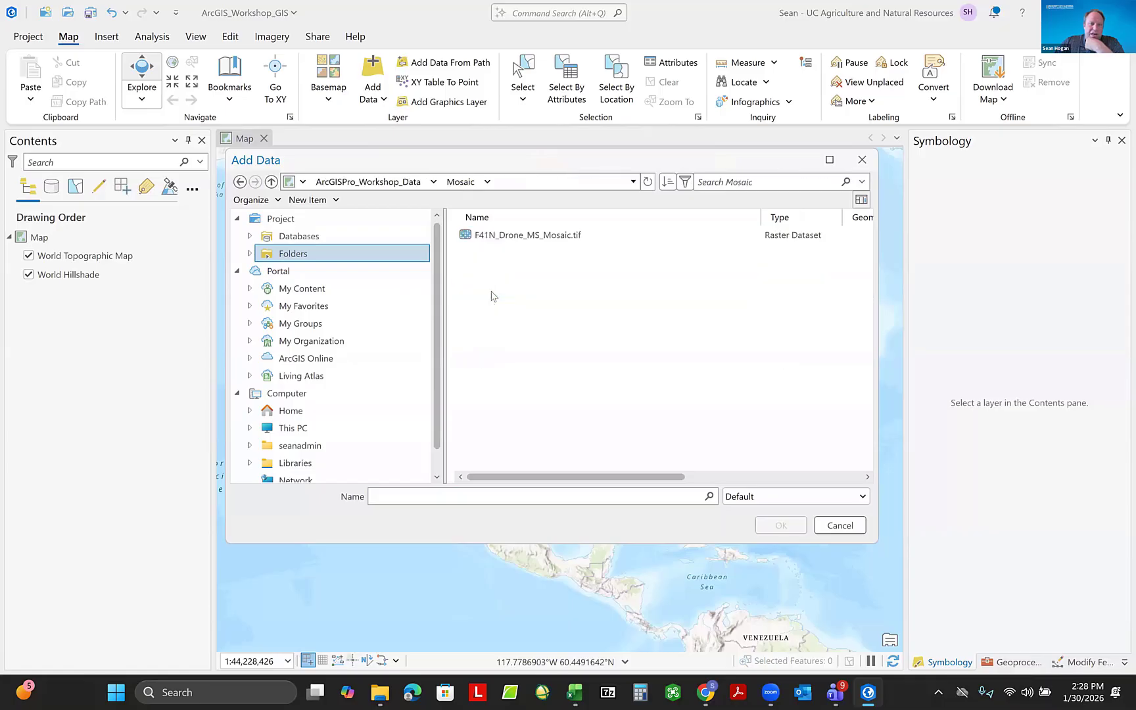
pyautogui.click(514, 235)
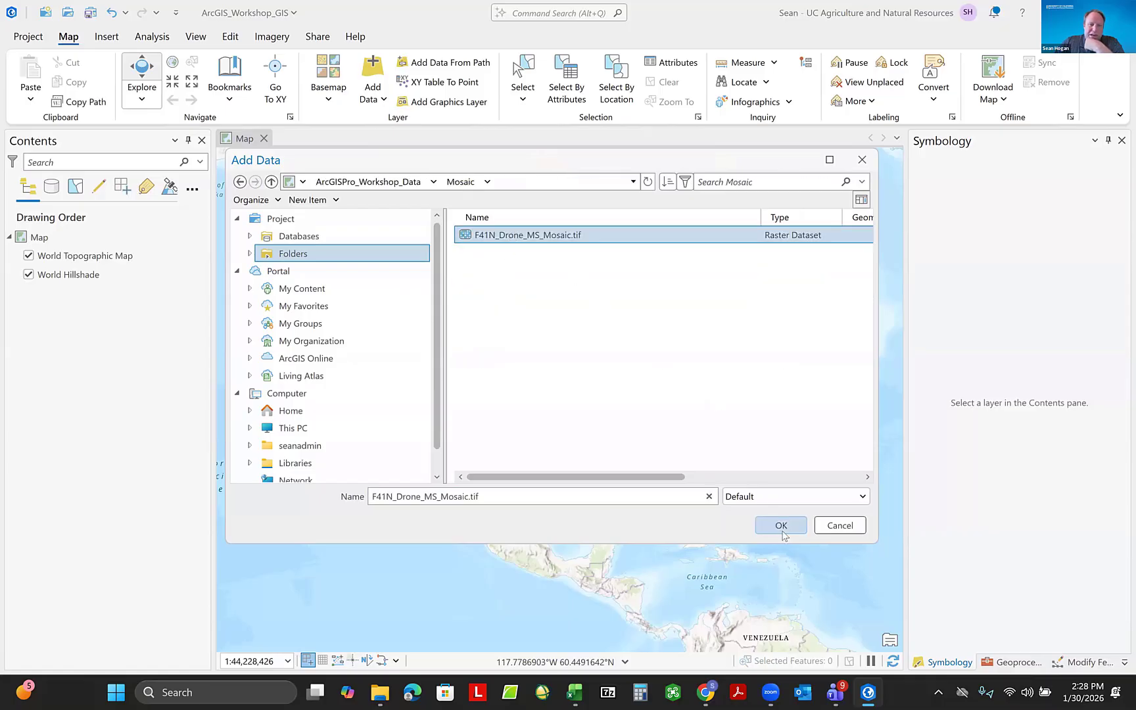
pyautogui.click(781, 532)
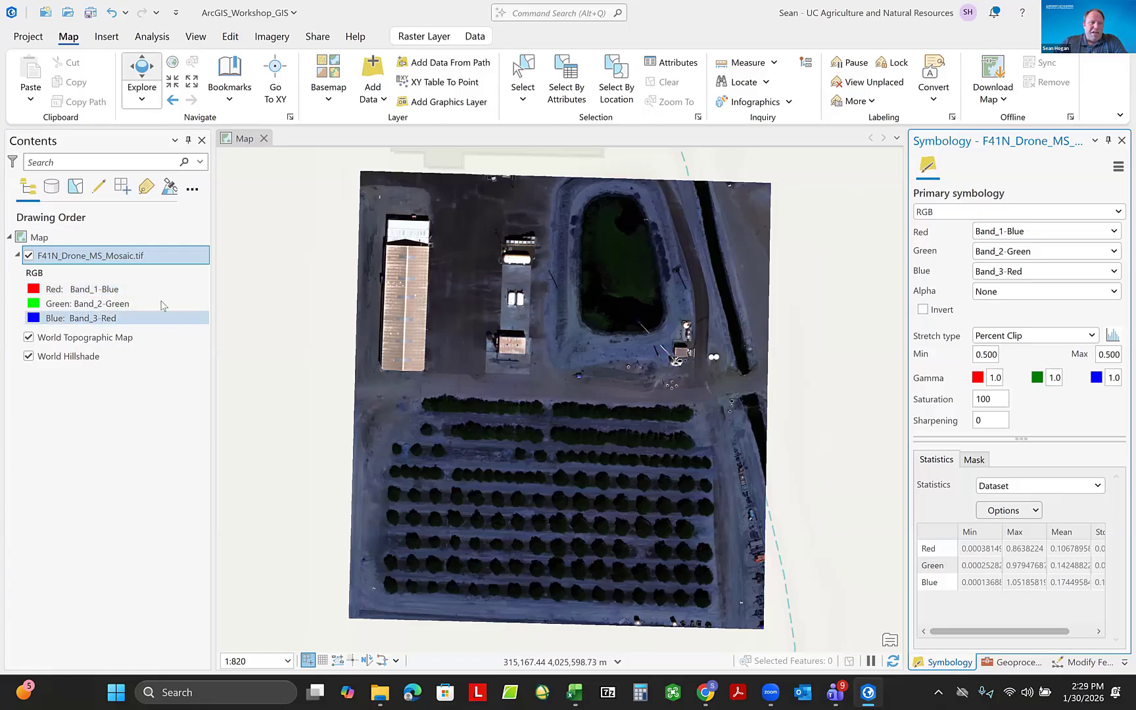
# Assign Band_3-Red to the mosaic layer's red channel and Band_1-Blue to its blue channel.
pyautogui.click(82, 292)
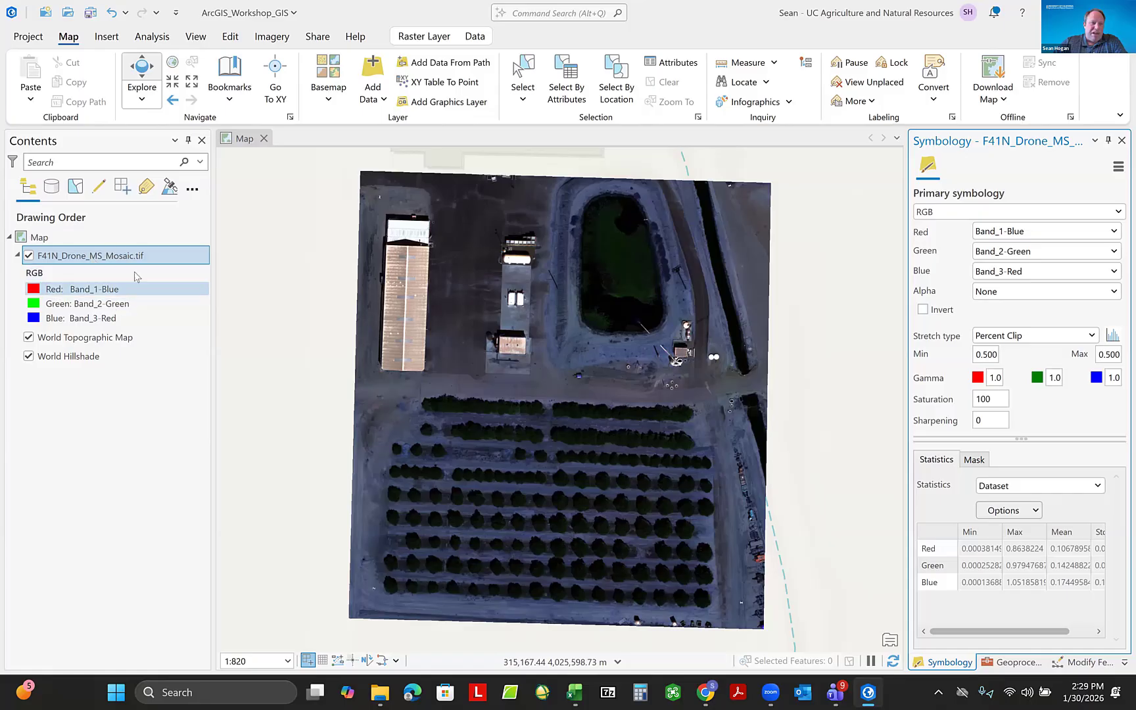
pyautogui.click(94, 293)
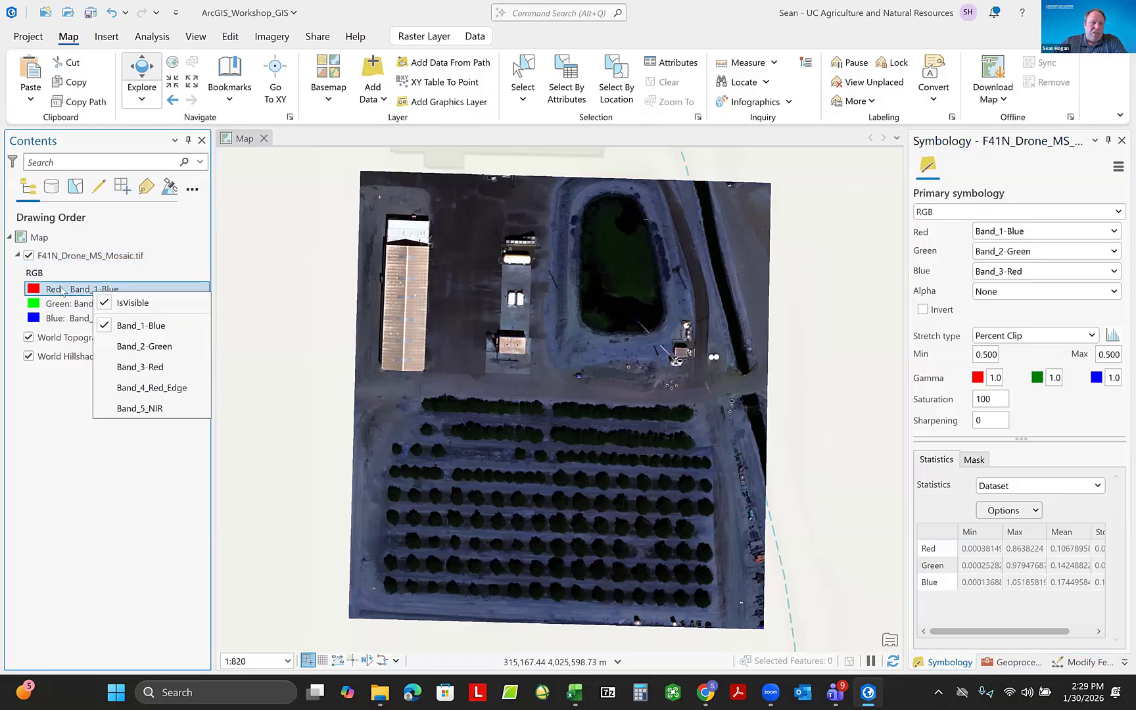
pyautogui.click(139, 375)
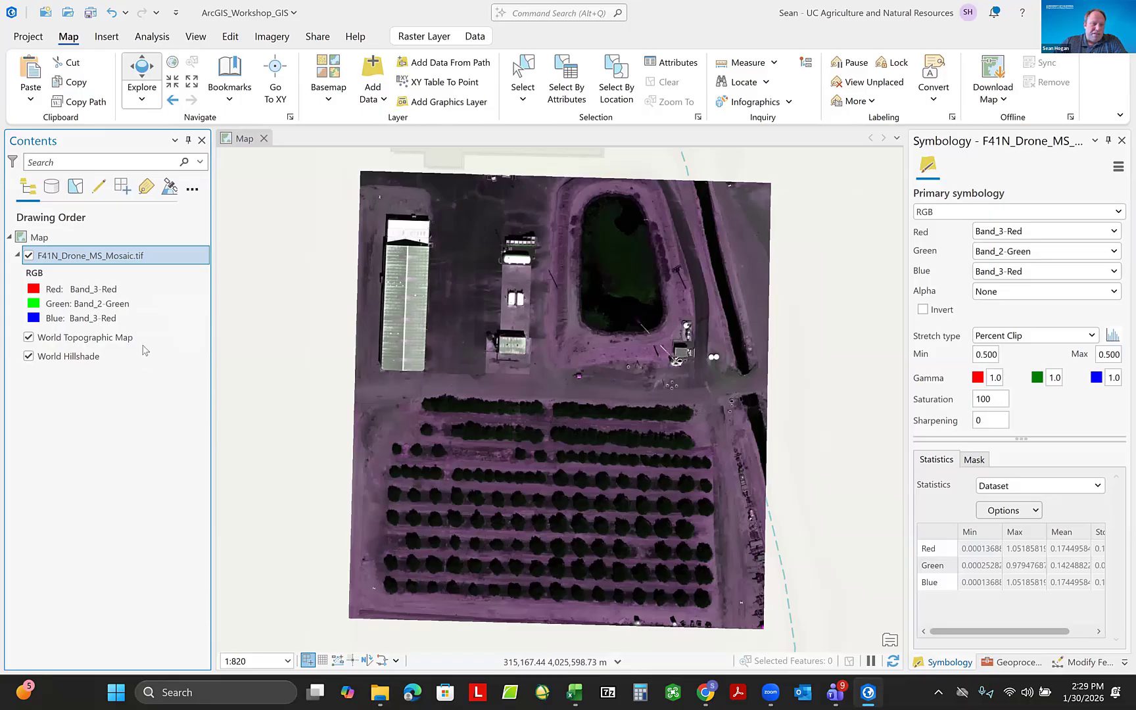
pyautogui.click(70, 318)
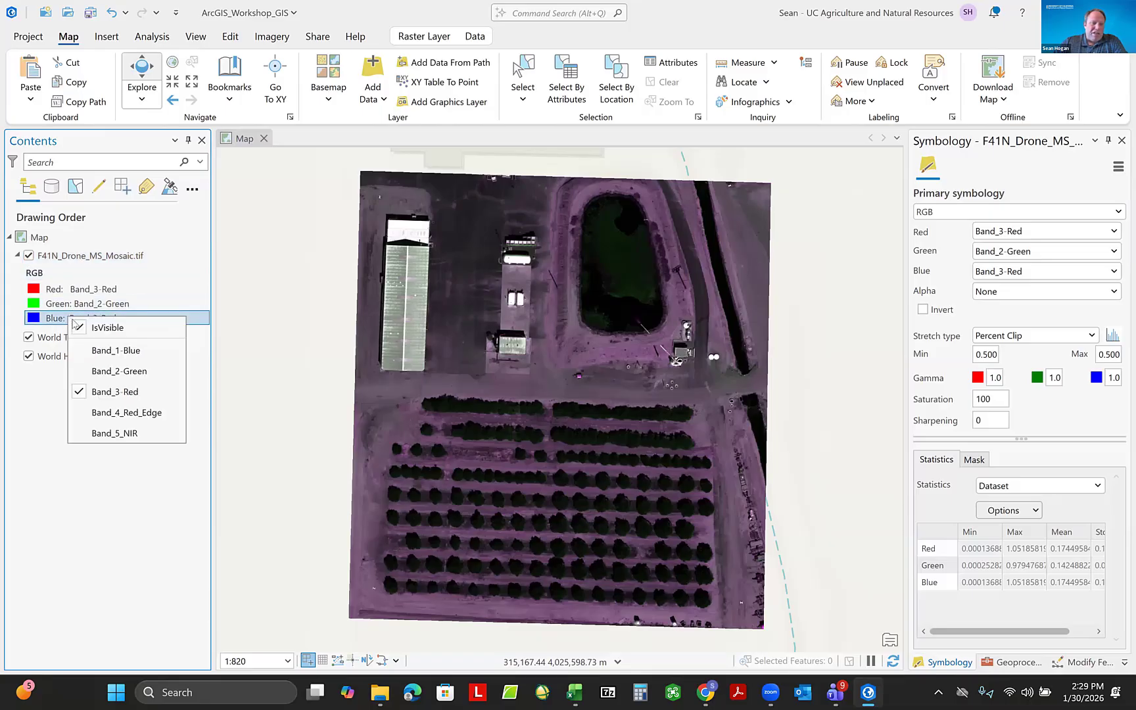
pyautogui.click(130, 352)
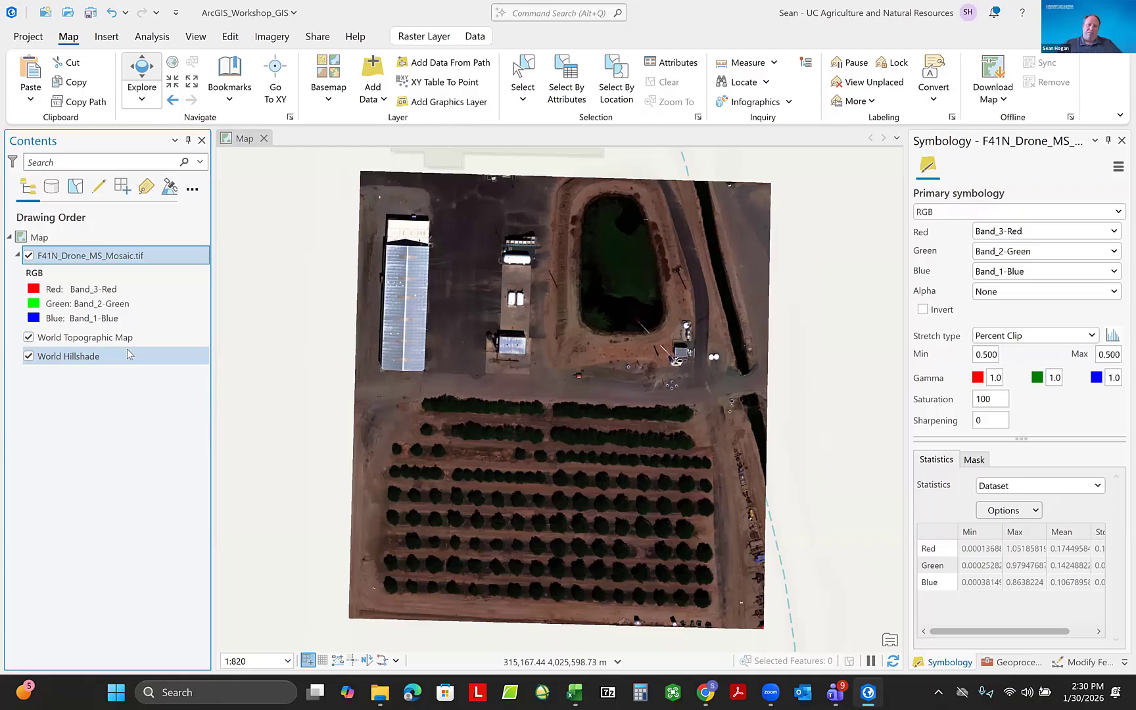
pyautogui.click(154, 342)
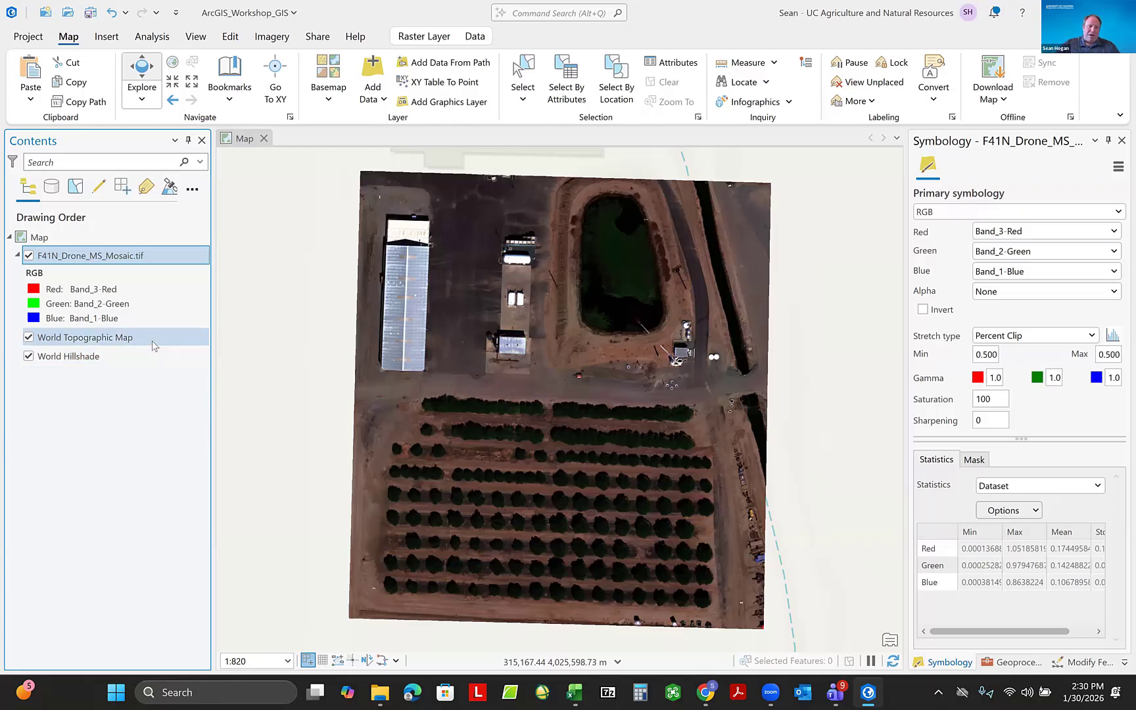
pyautogui.click(125, 307)
pyautogui.click(115, 291)
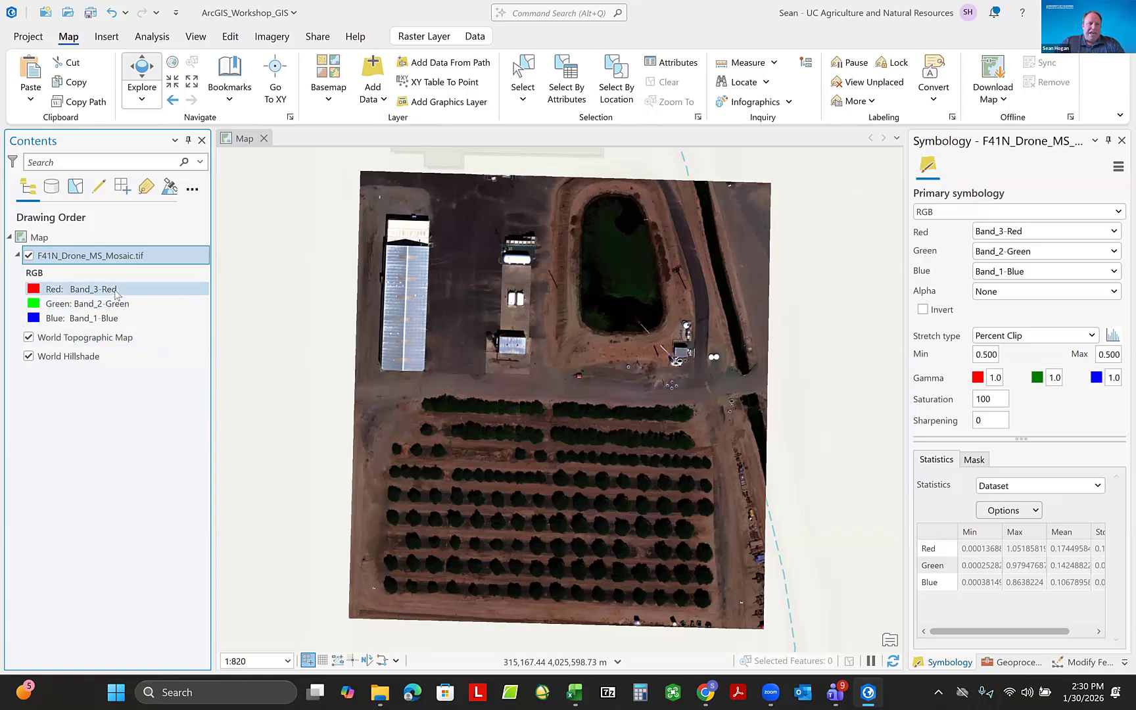
pyautogui.click(111, 272)
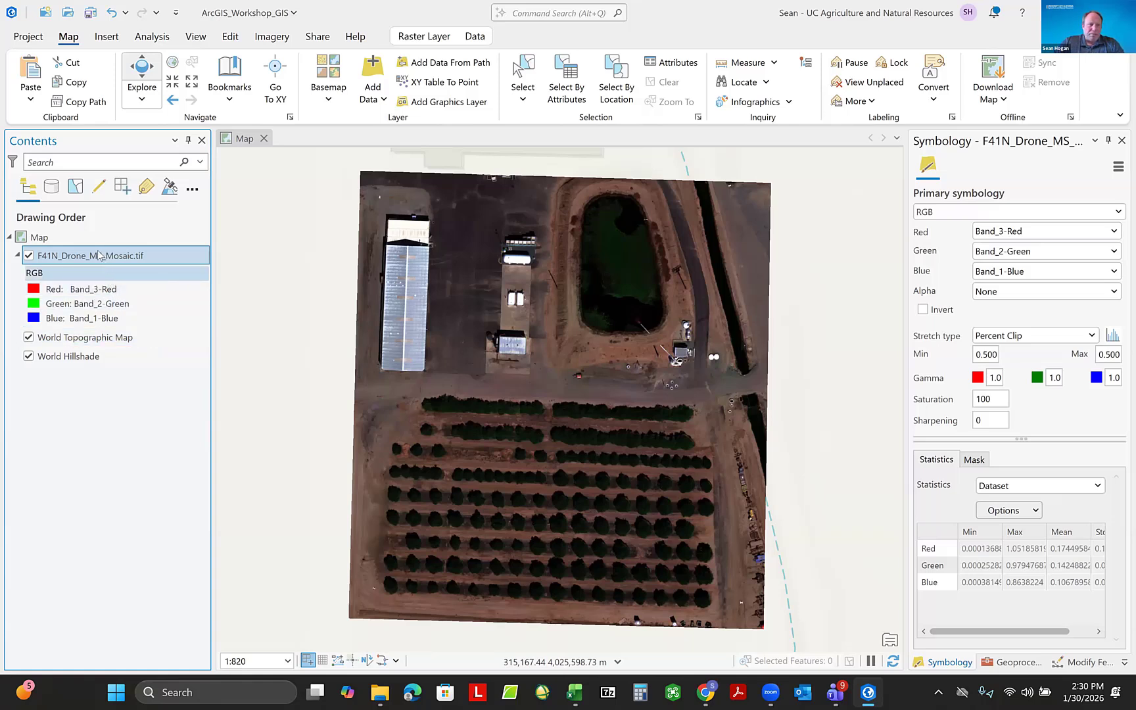
# Set the stretch type of the F41N_Drone_MS_Mosaic.tif layer to Standard Deviation.
pyautogui.click(99, 255)
pyautogui.click(99, 256)
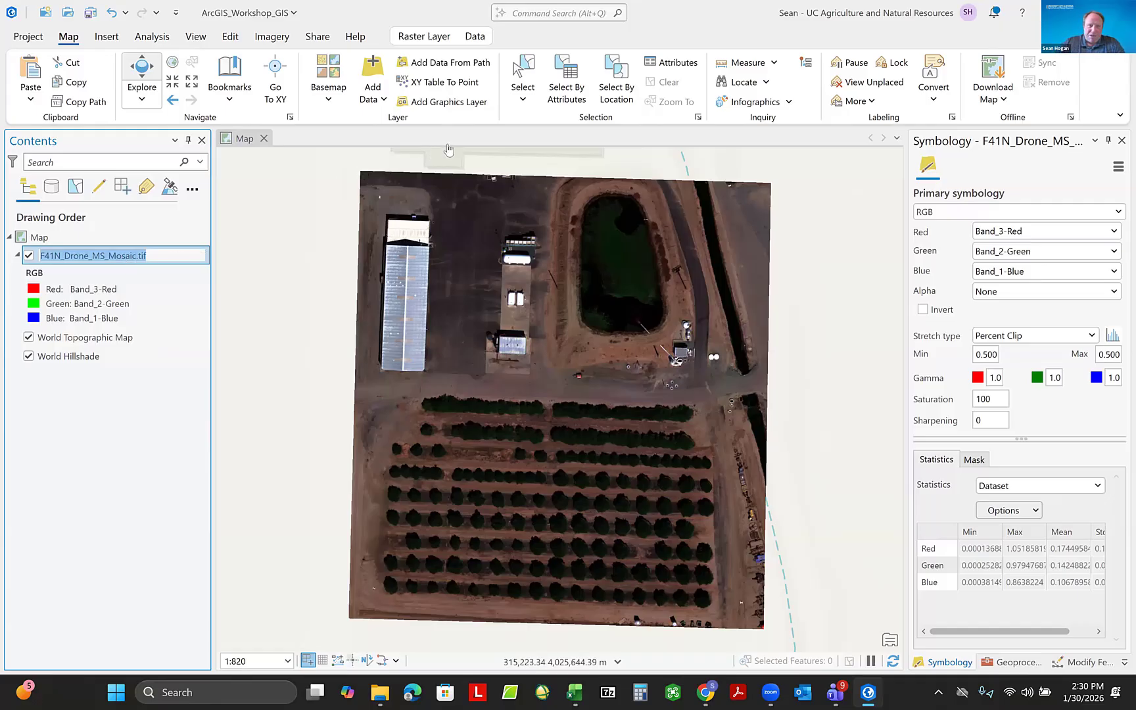
pyautogui.click(430, 38)
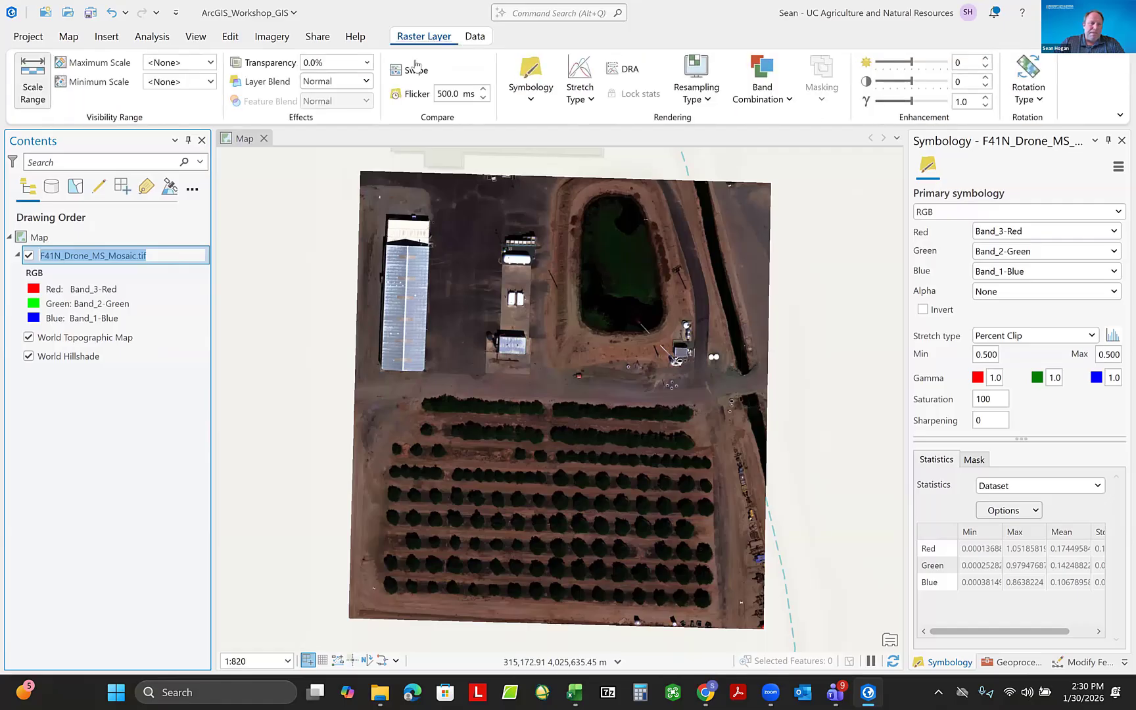
pyautogui.click(84, 274)
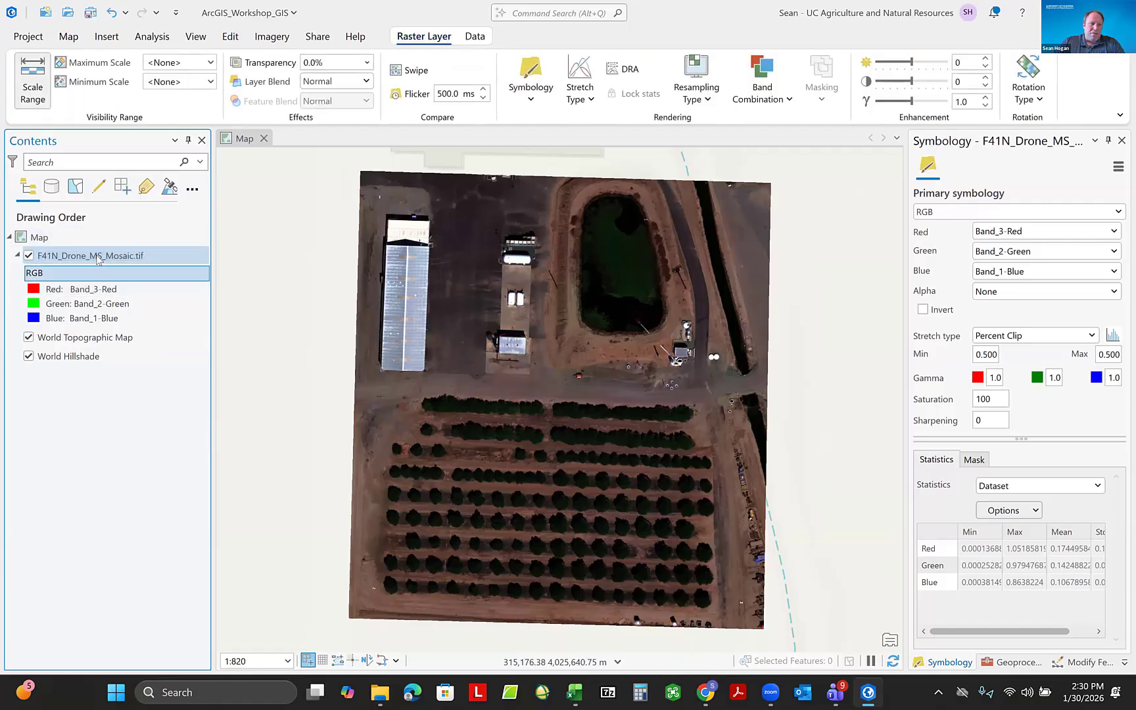
pyautogui.click(96, 256)
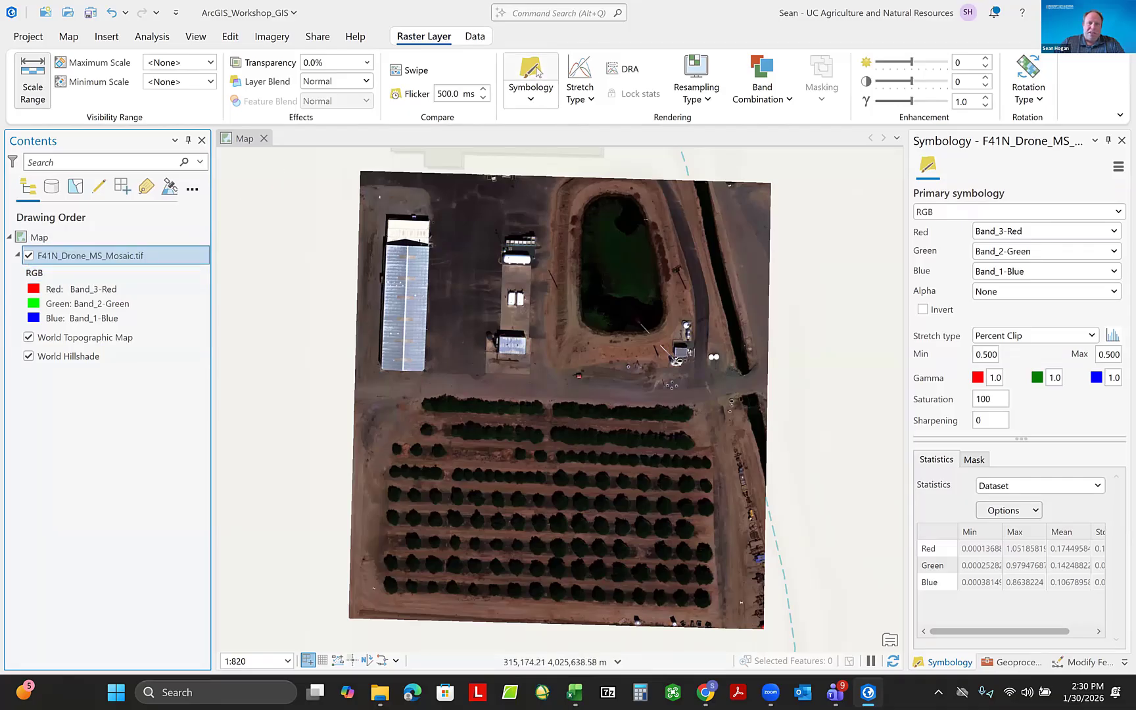
pyautogui.click(591, 102)
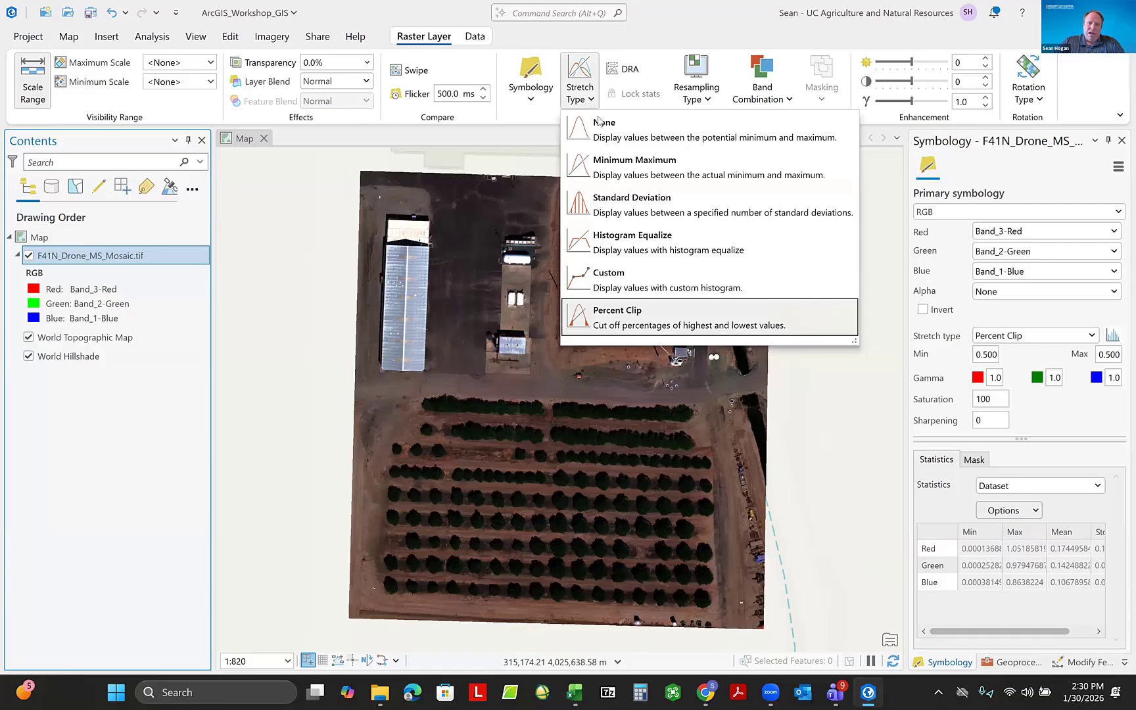
pyautogui.click(611, 201)
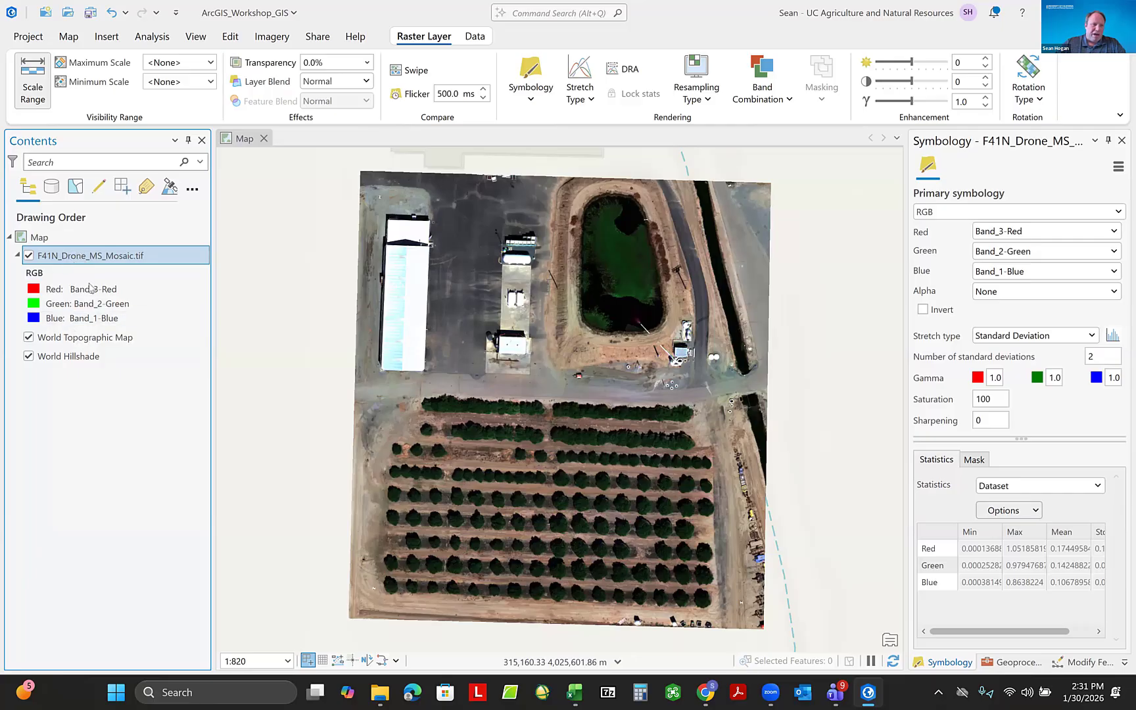
# Duplicate the F41N_Drone_MS_Mosaic.tif layer by copying it and pasting the copy into the map.
pyautogui.rightClick(84, 260)
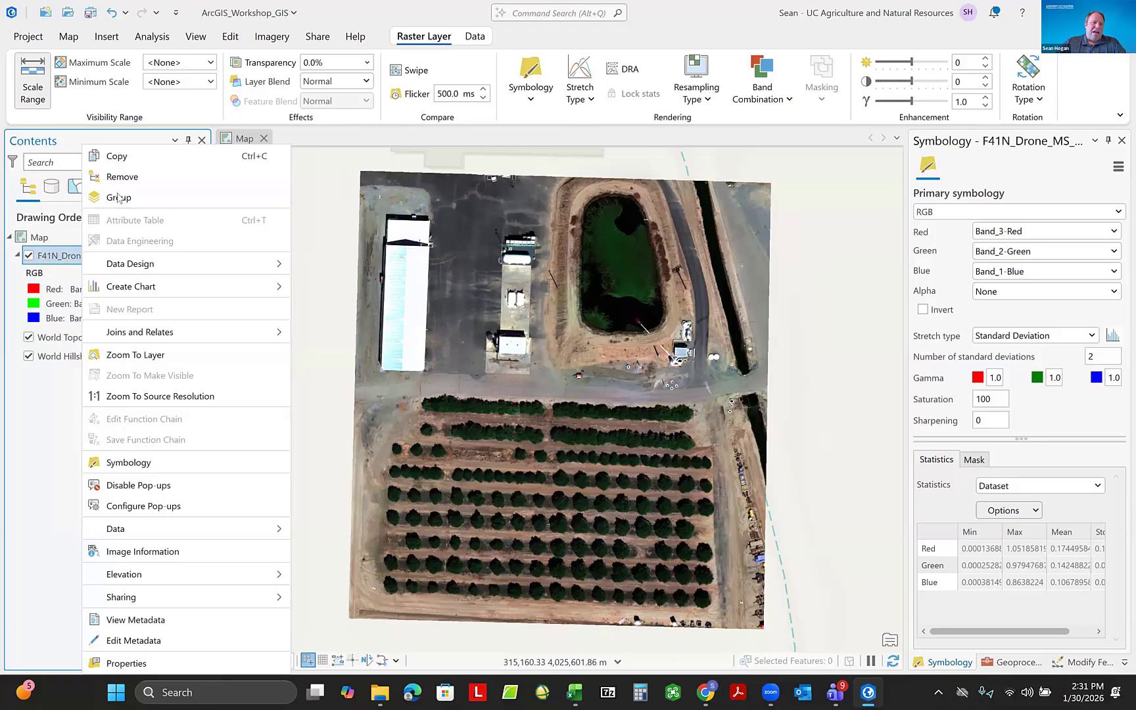
pyautogui.click(122, 158)
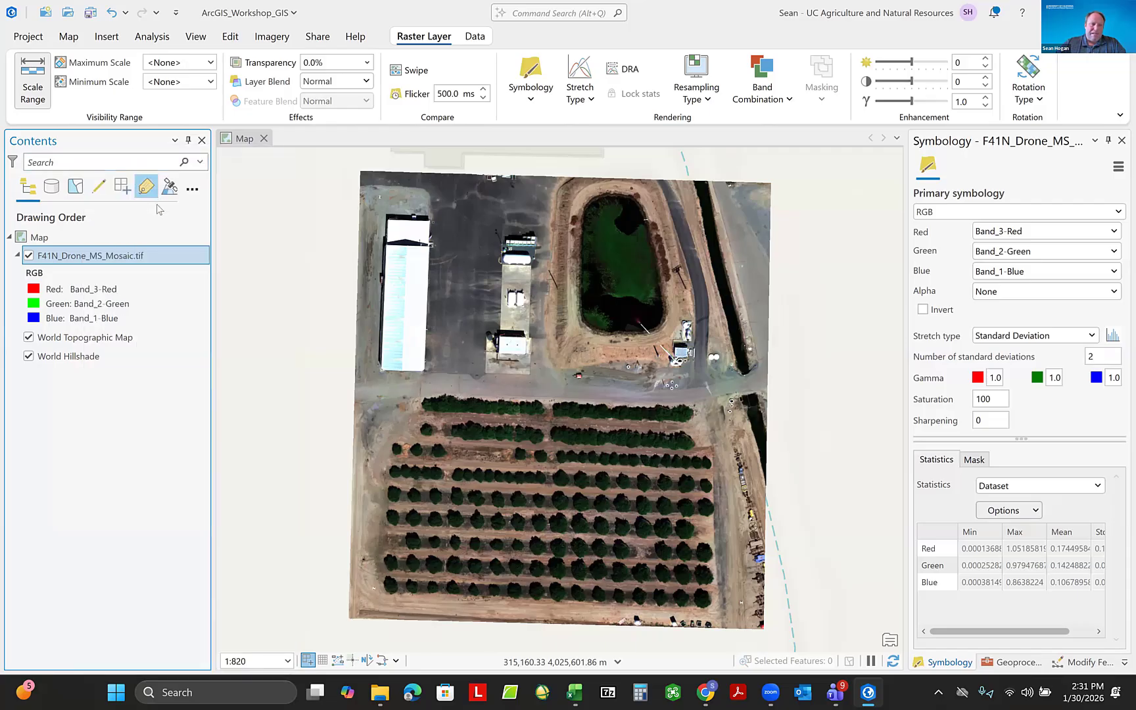
pyautogui.rightClick(44, 238)
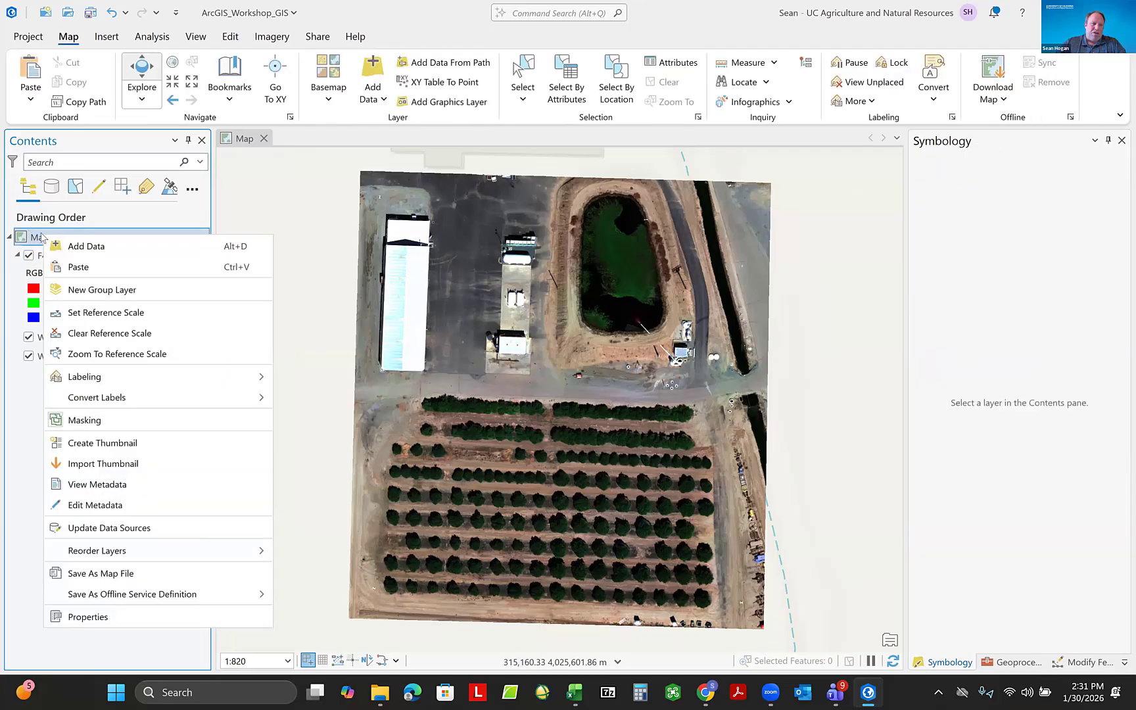
pyautogui.click(79, 266)
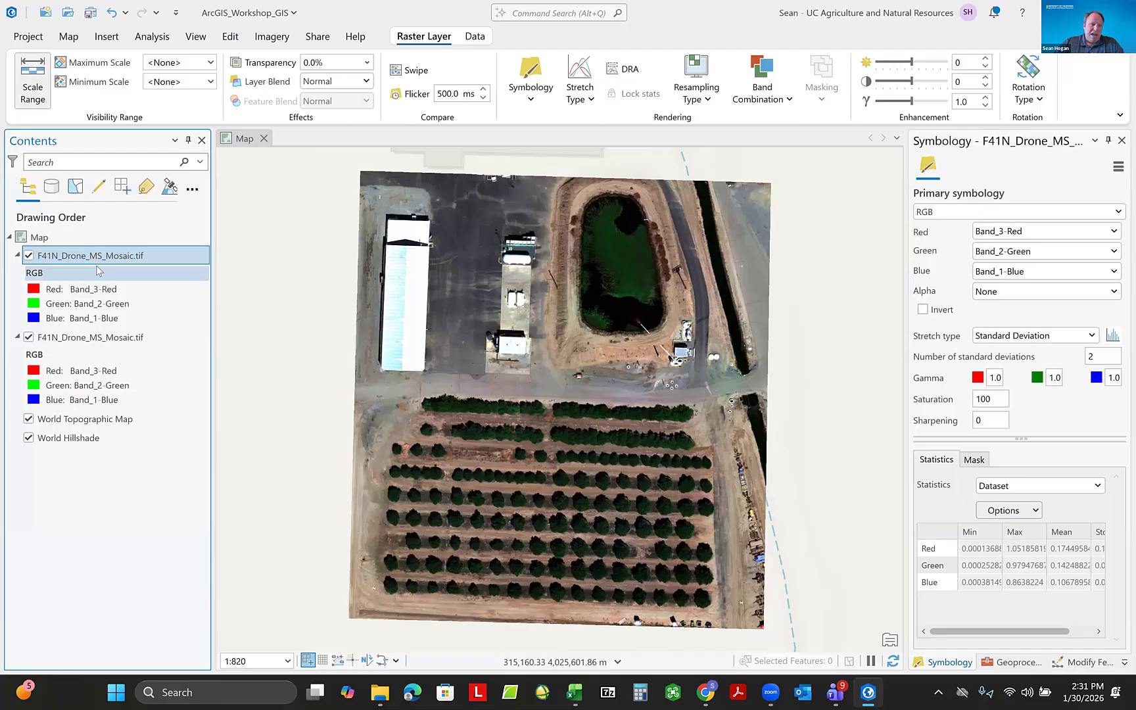
# Assign Band_5_NIR to the red channel of the upper F41N_Drone_MS_Mosaic.tif layer.
pyautogui.click(72, 291)
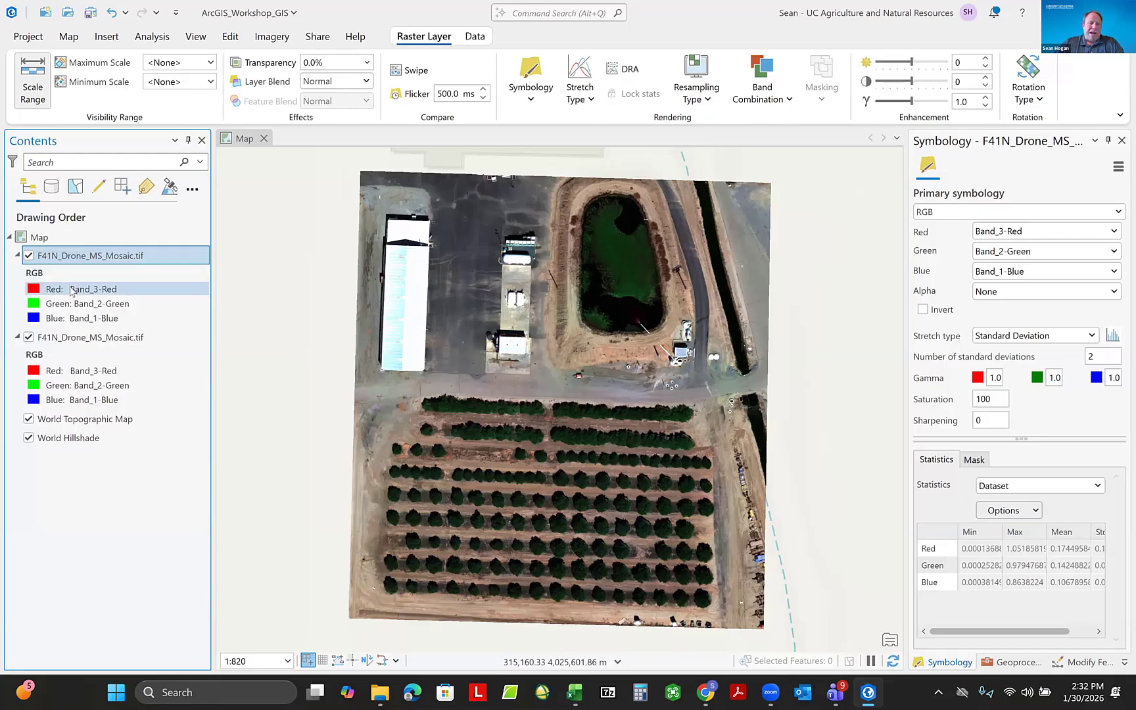
pyautogui.click(72, 291)
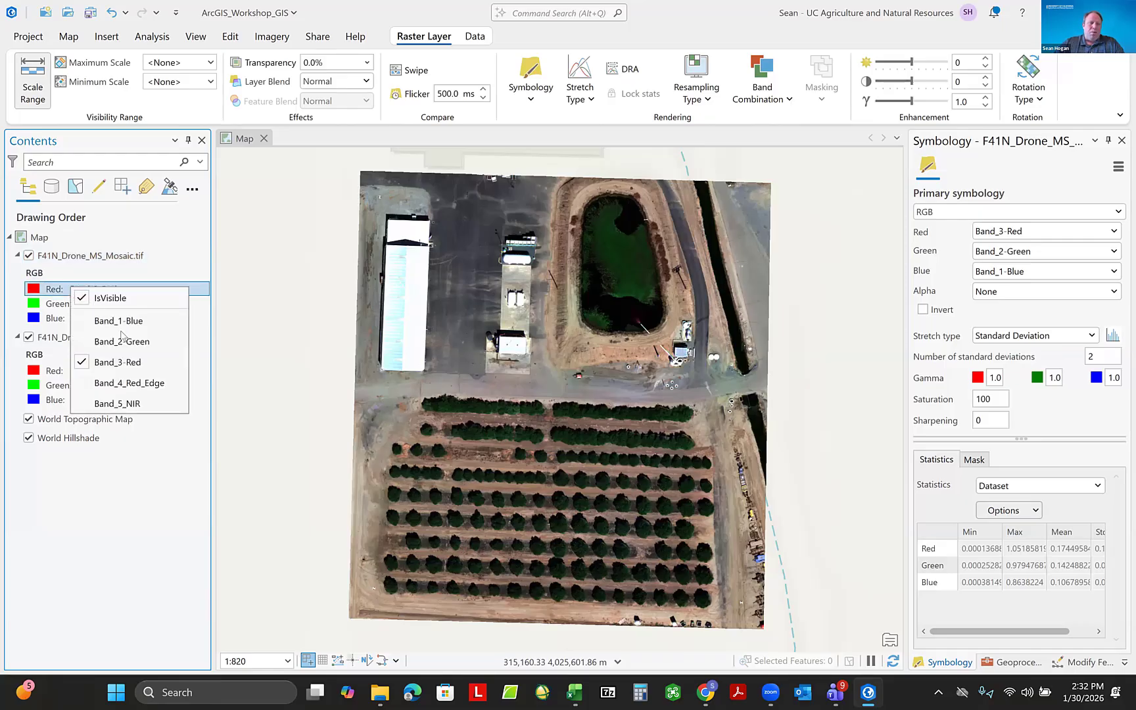
pyautogui.click(134, 405)
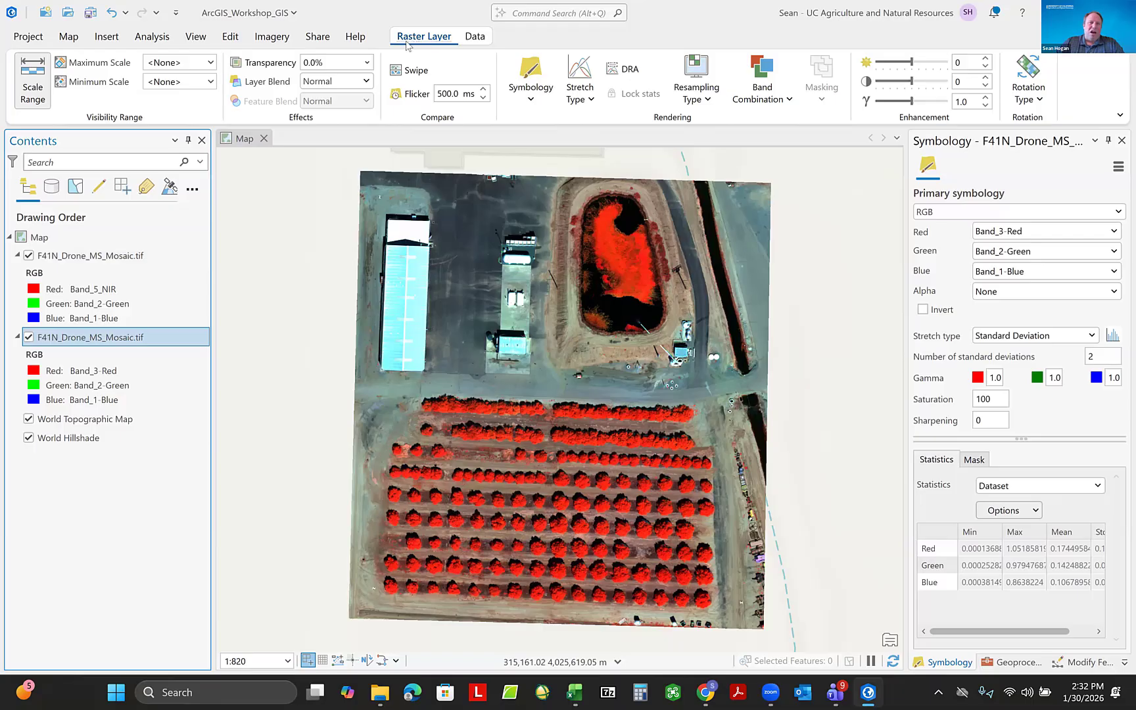
pyautogui.click(590, 100)
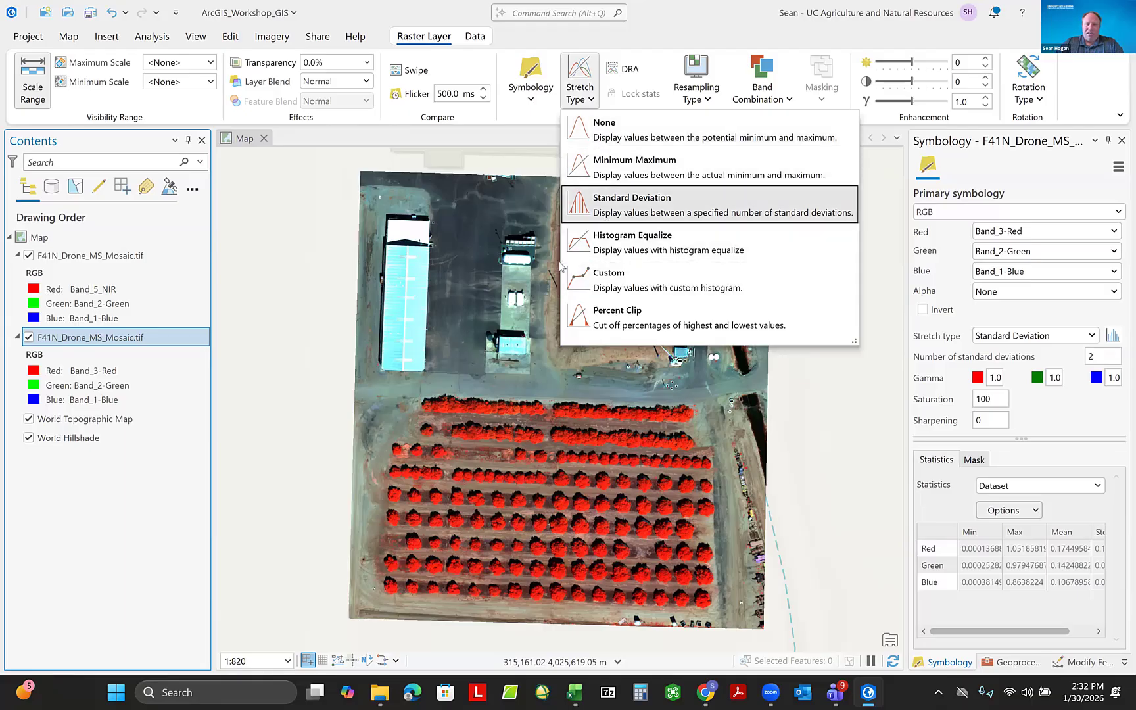
pyautogui.click(559, 262)
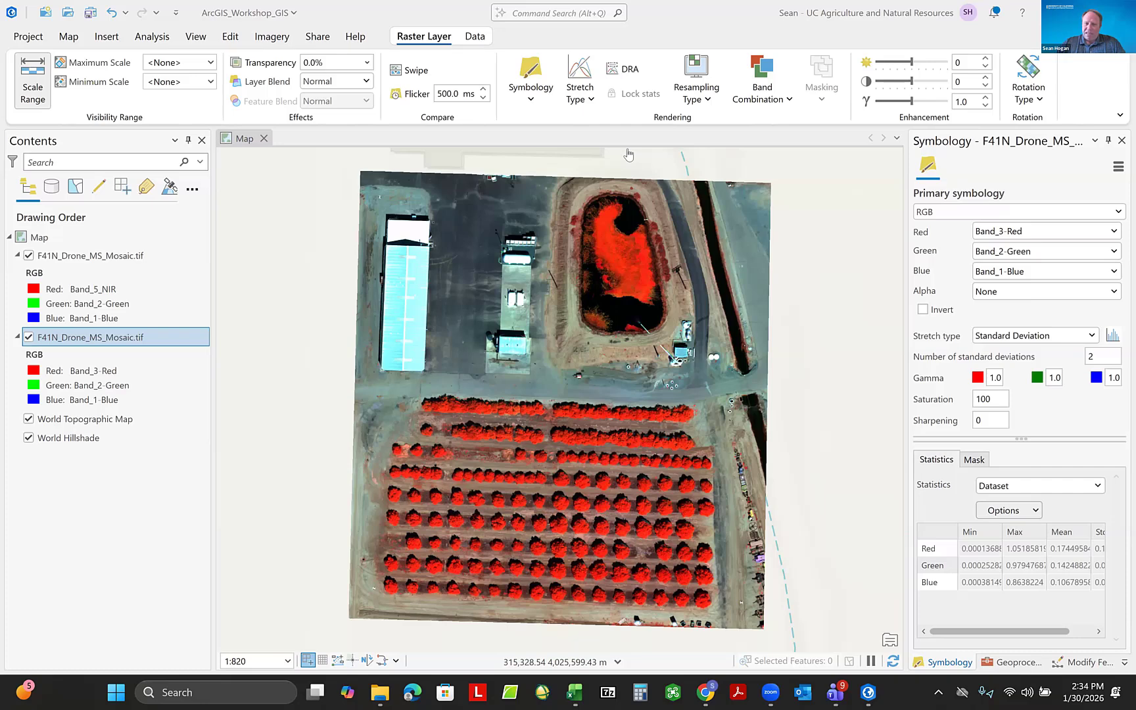
# Set the upper mosaic layer to color infrared, with Band_5_NIR as red, Band_3-Red as green and Band_2-Green as blue.
pyautogui.click(74, 257)
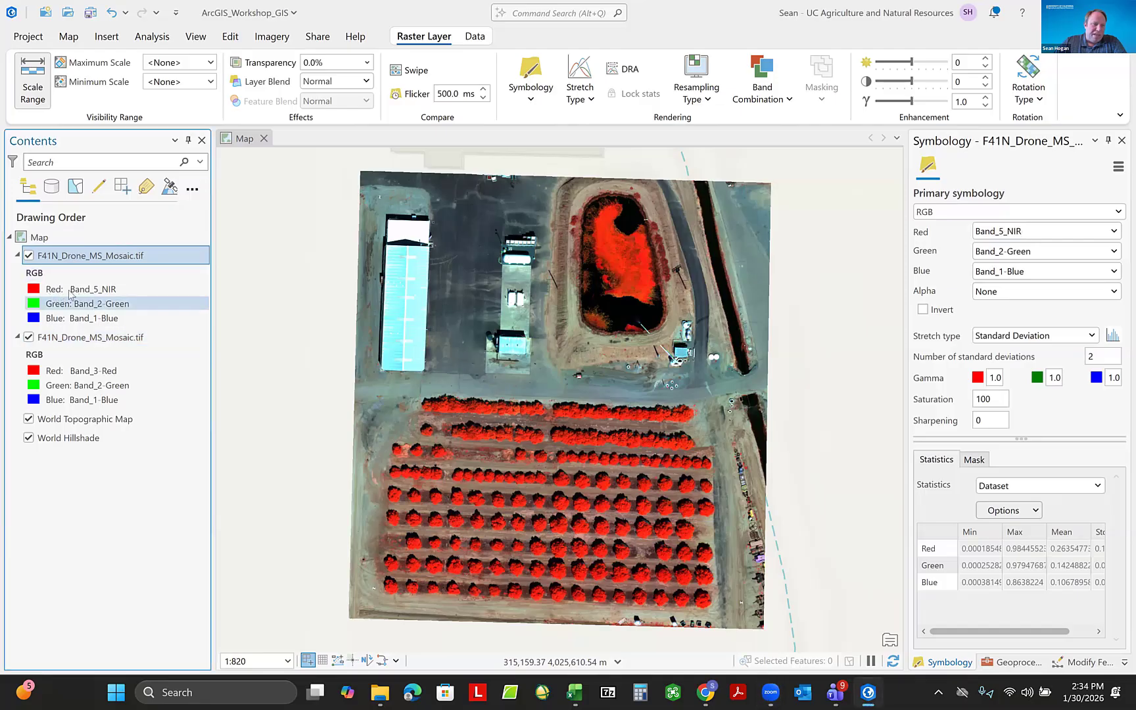
pyautogui.click(92, 292)
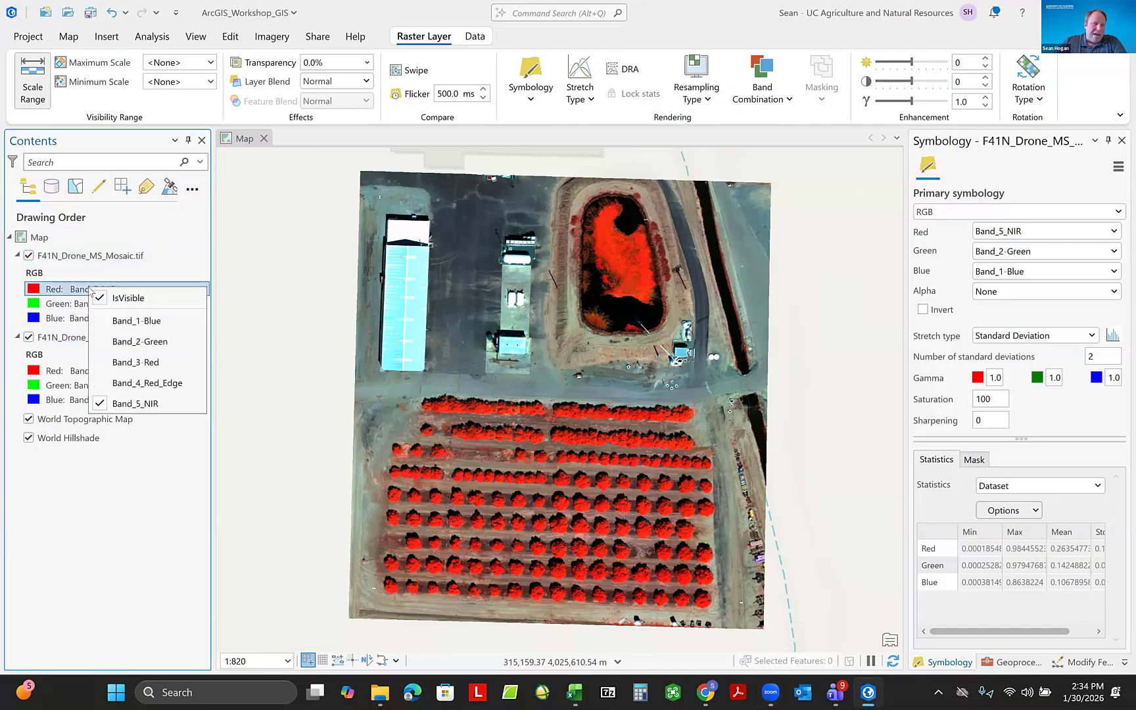
pyautogui.click(142, 406)
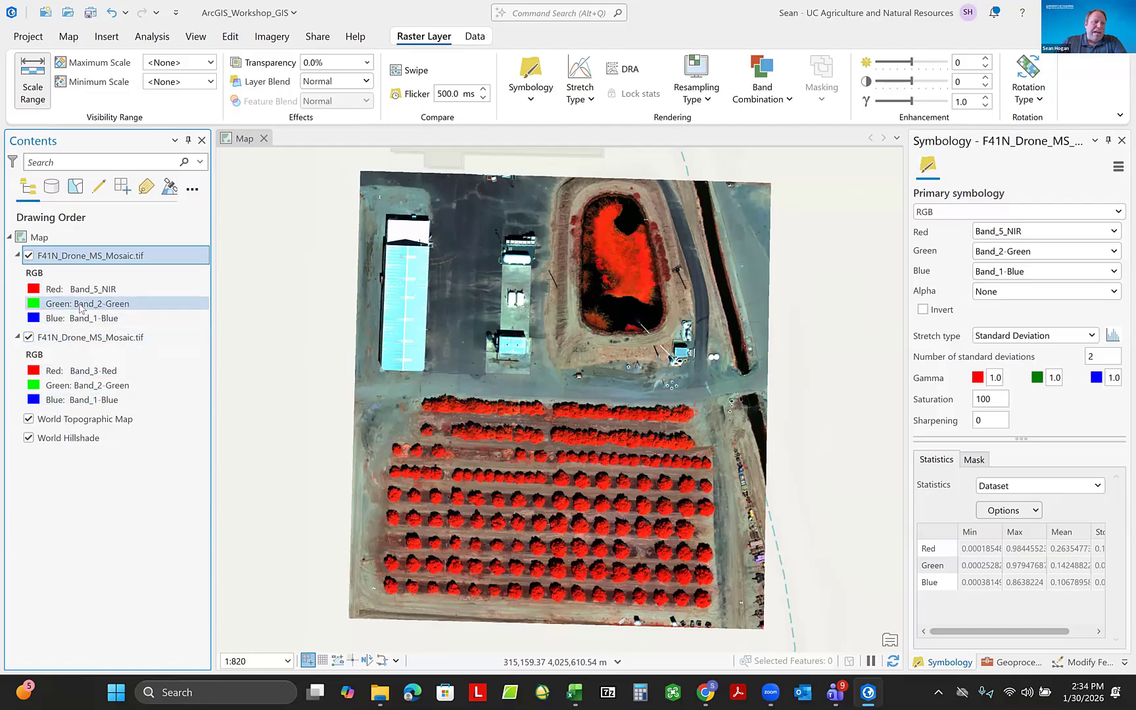
pyautogui.click(82, 308)
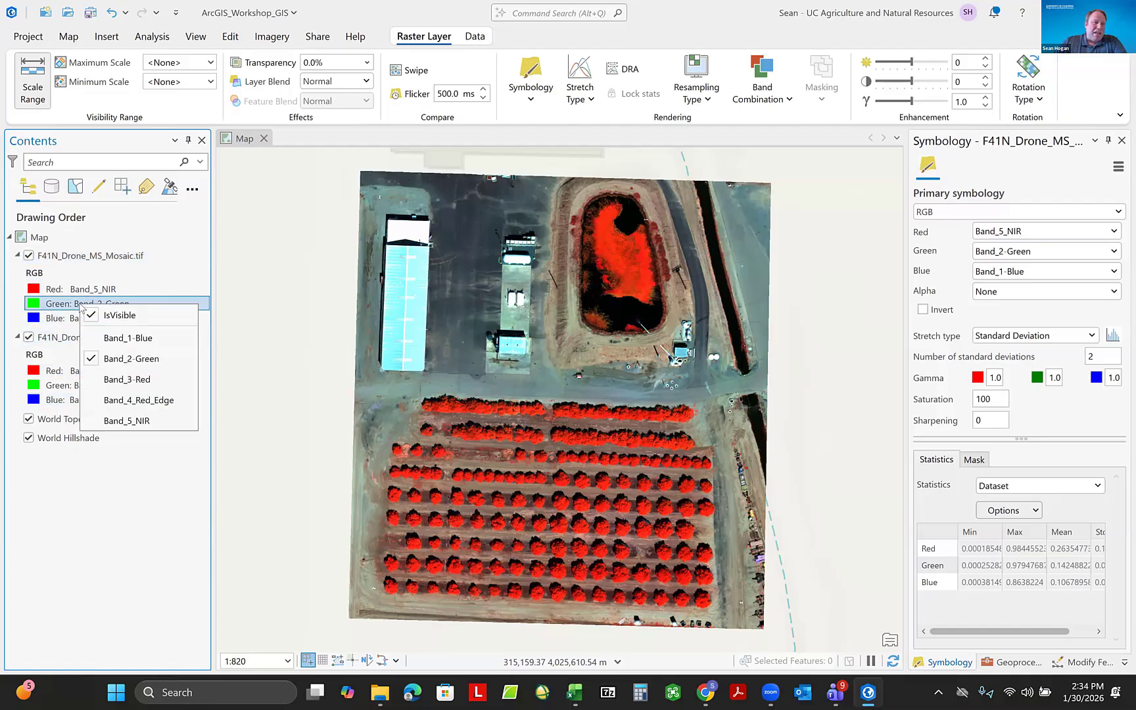
pyautogui.click(134, 380)
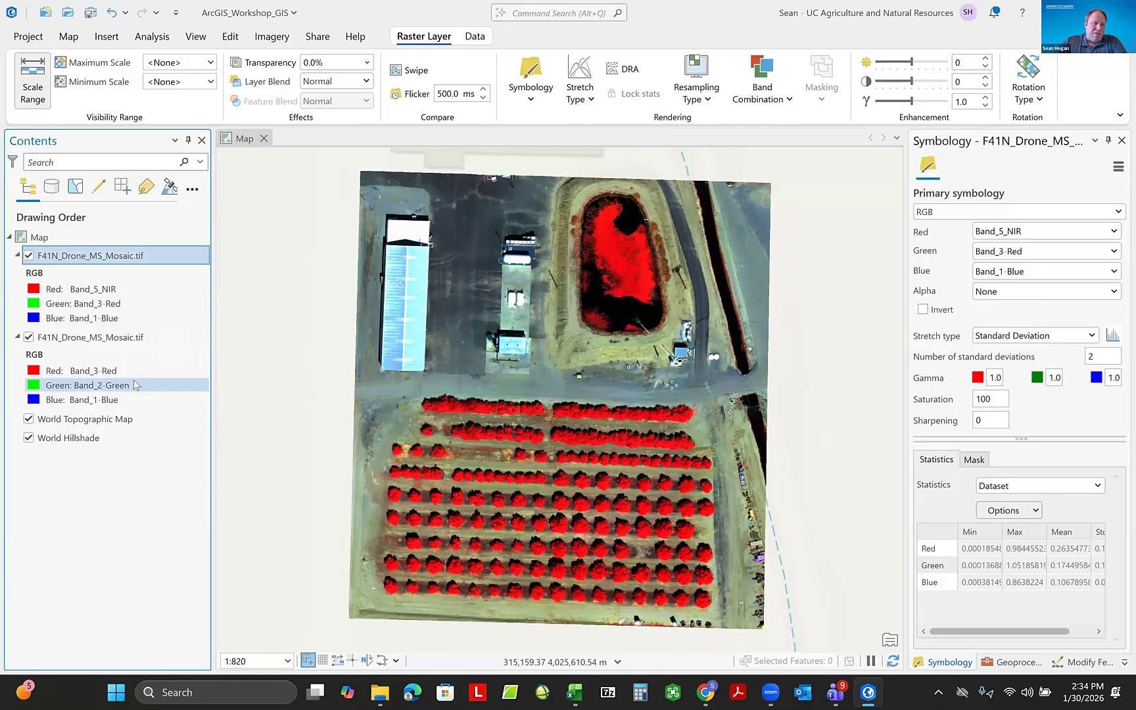
pyautogui.click(93, 322)
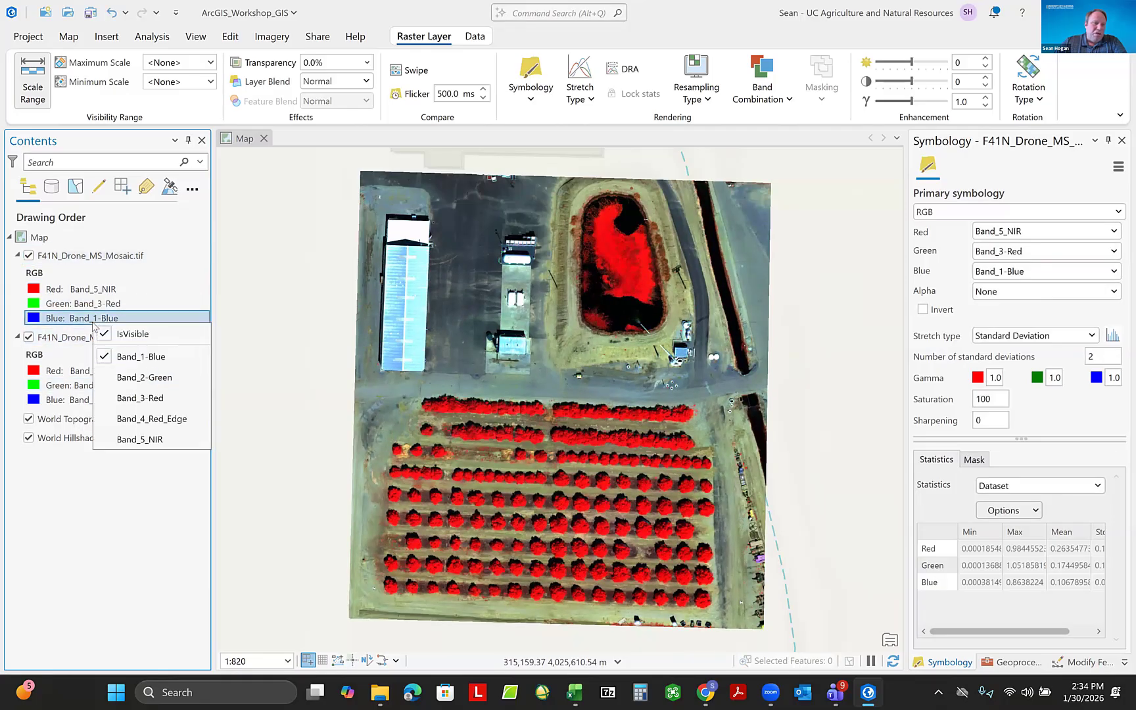
pyautogui.click(151, 380)
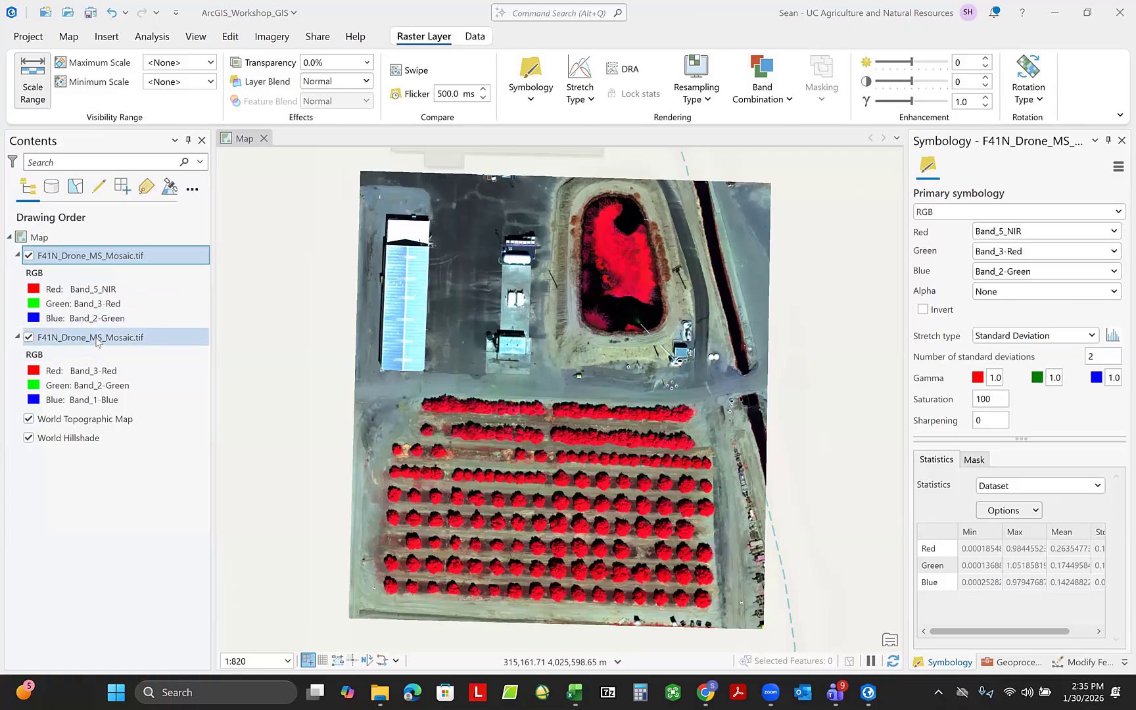
# Turn the upper color infrared mosaic layer off and on to compare it with the natural-color mosaic beneath.
pyautogui.click(29, 256)
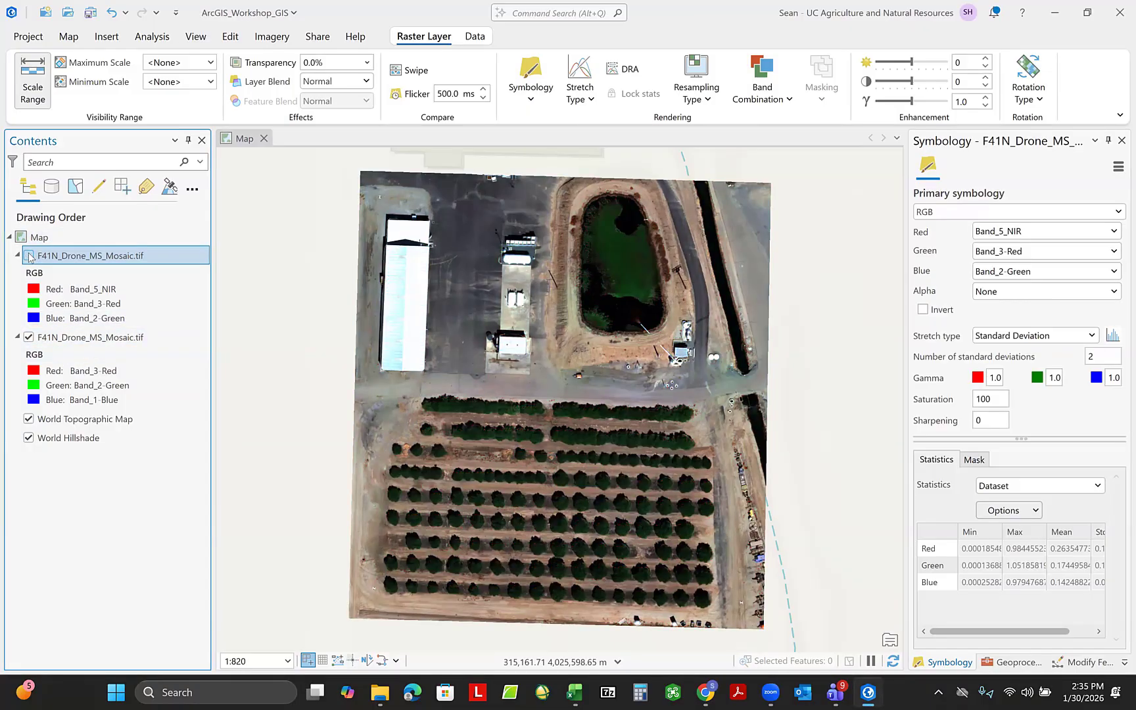
pyautogui.click(29, 256)
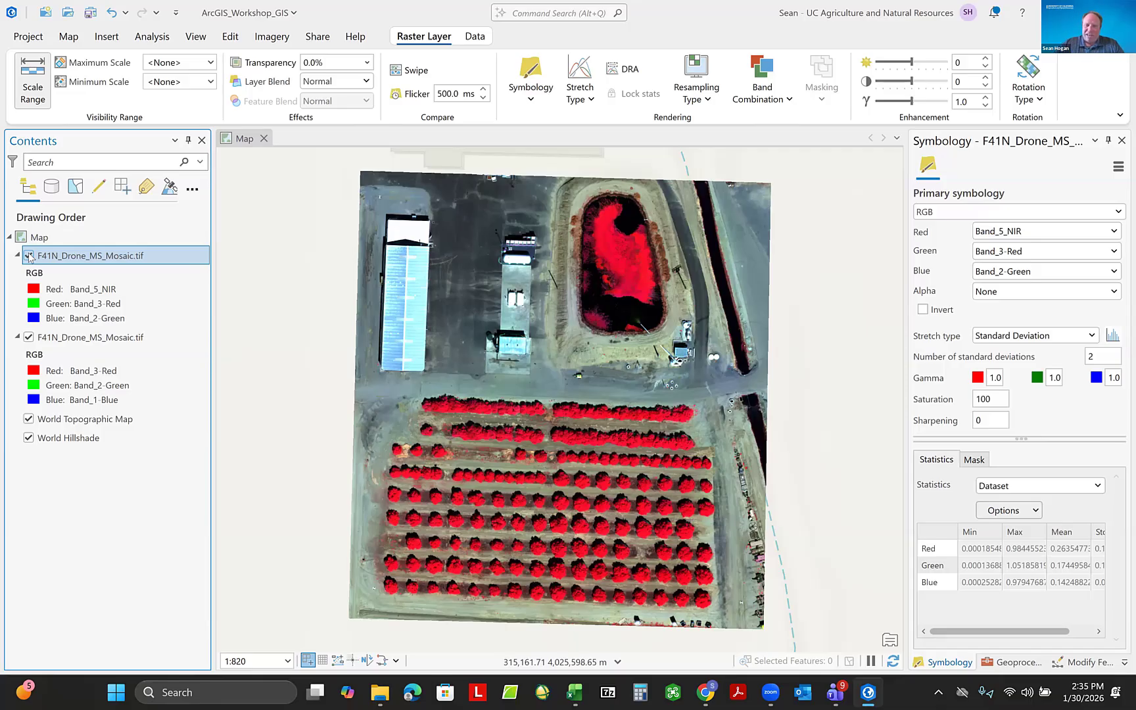
pyautogui.click(62, 290)
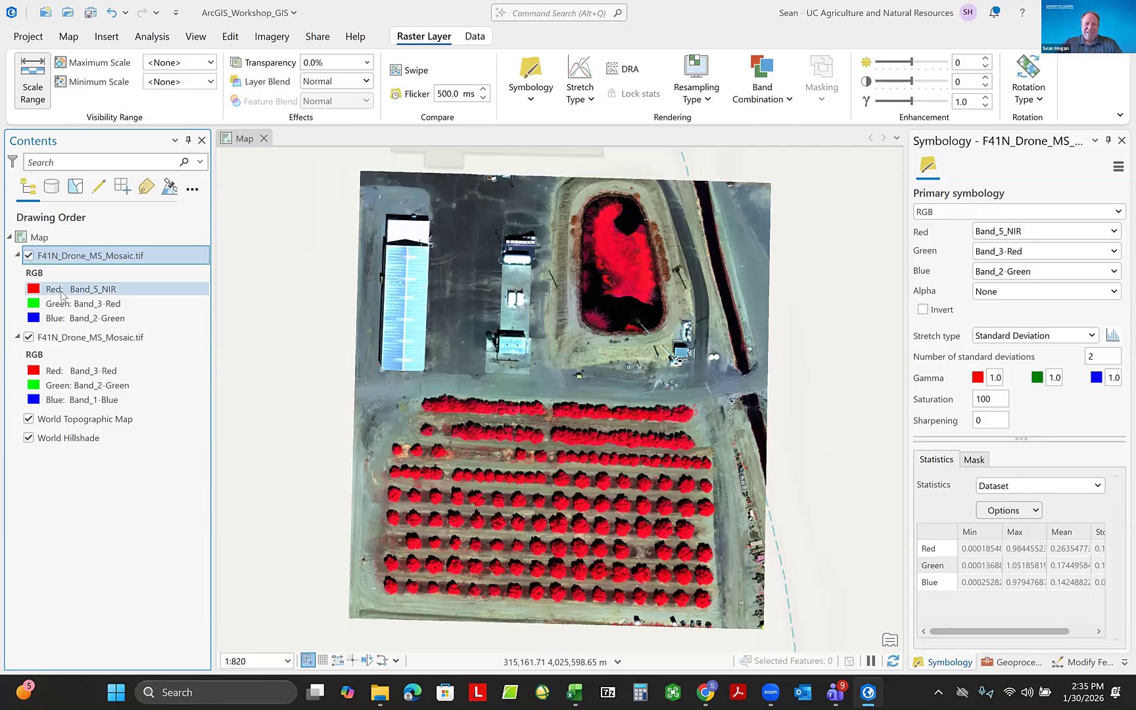
pyautogui.click(29, 256)
pyautogui.click(29, 256)
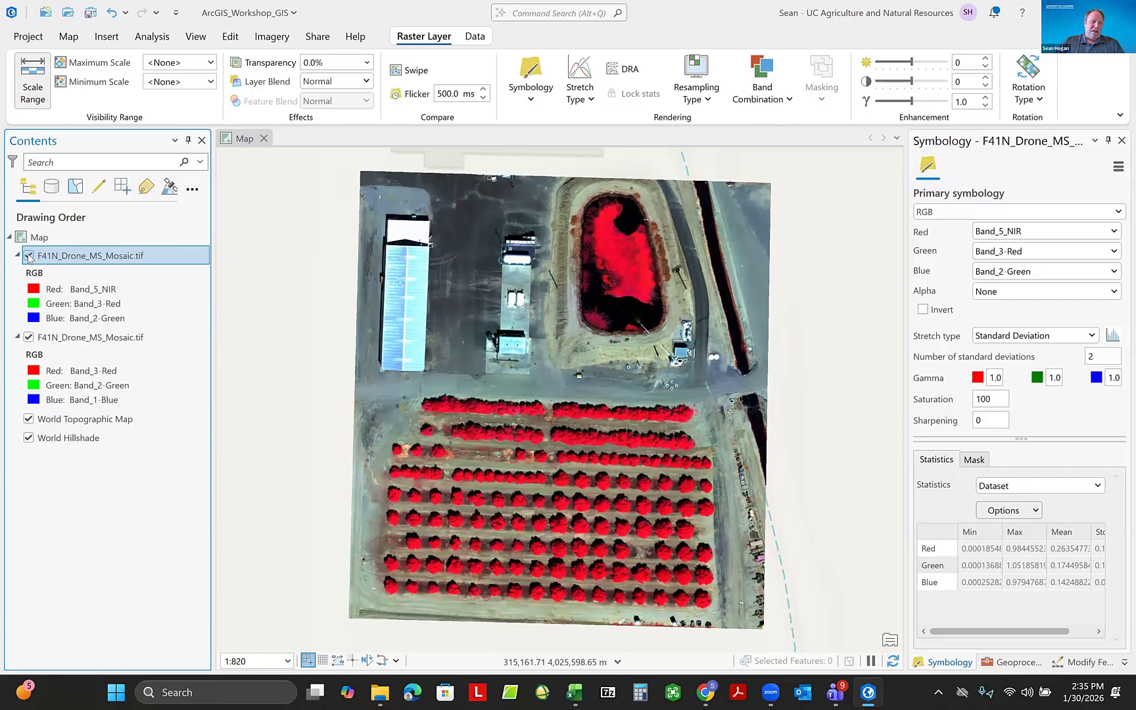
# Rename the upper mosaic layer F41N_Drone_MS_Mosaic.tif (CIR) and the lower one F41N_Drone_MS_Mosaic.tif (RGB).
pyautogui.click(151, 256)
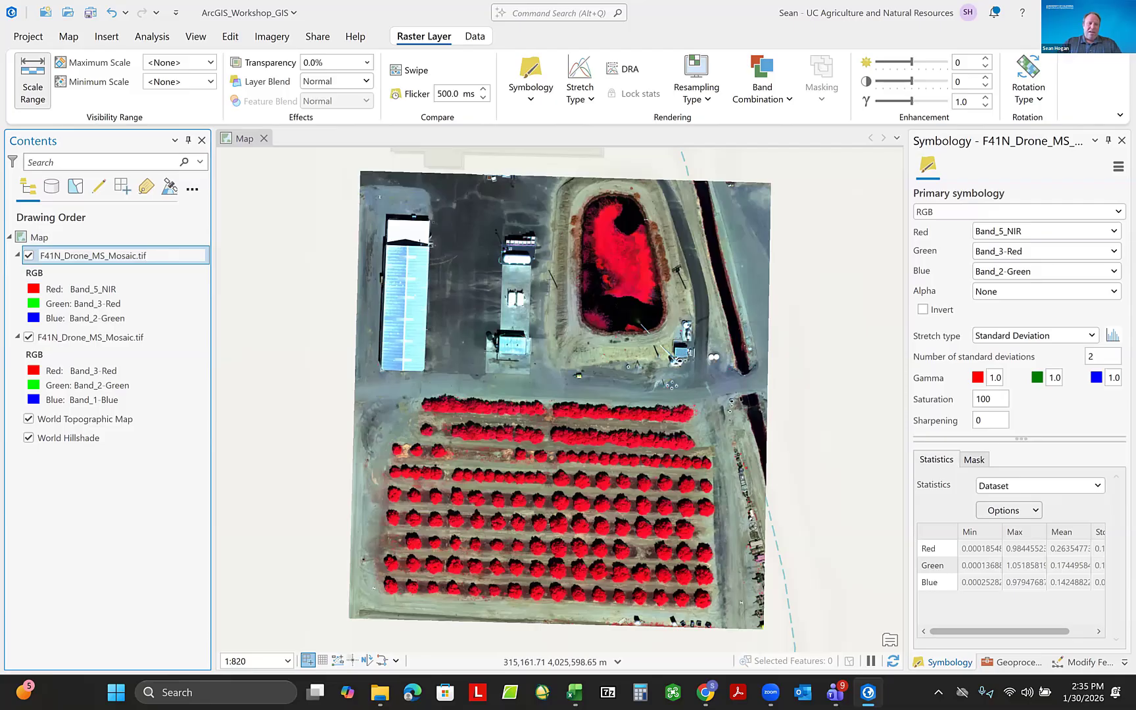
pyautogui.write('(CIR)')
pyautogui.click(150, 338)
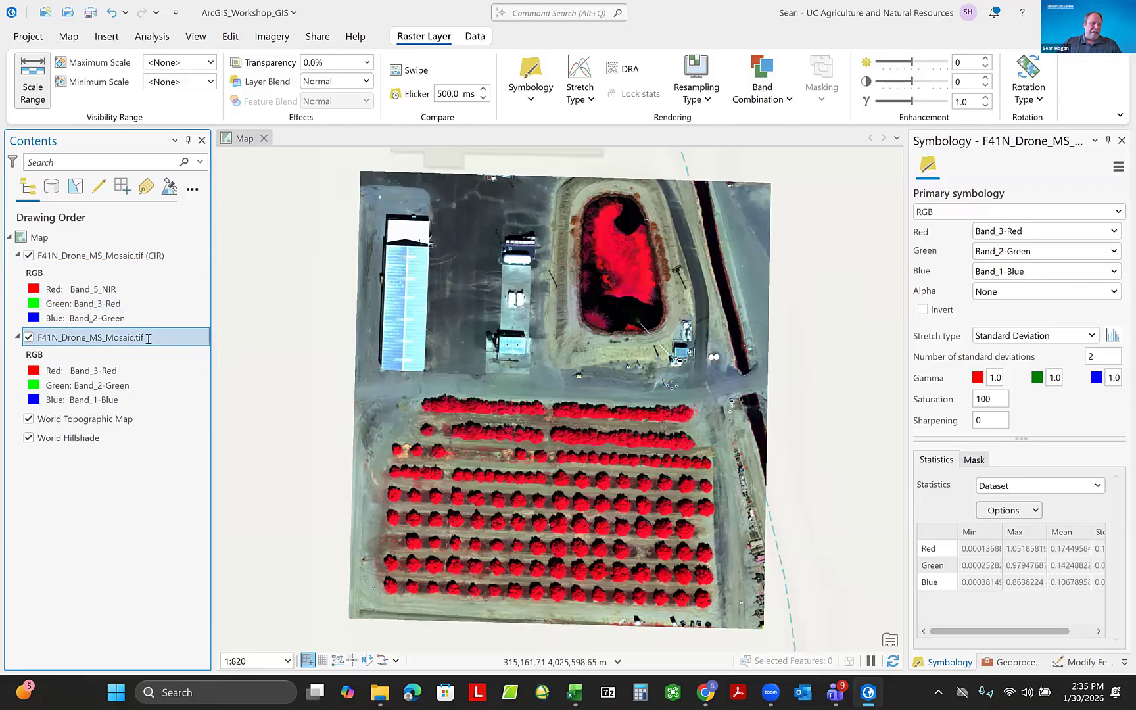
pyautogui.click(148, 339)
pyautogui.click(148, 340)
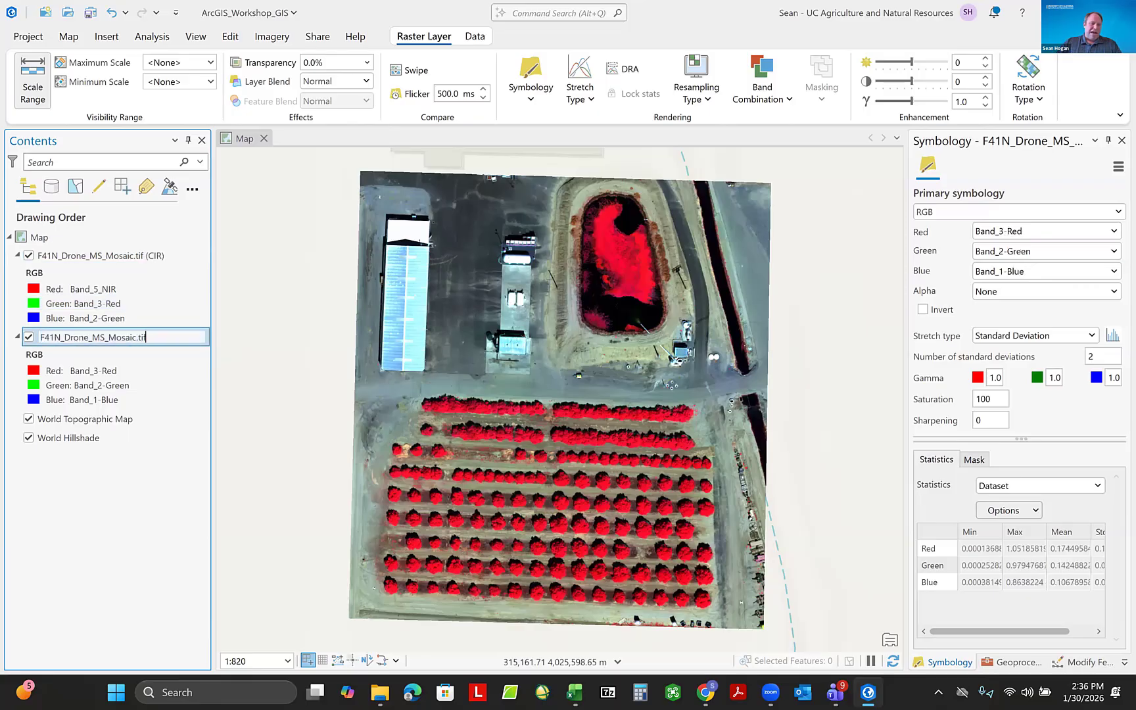
pyautogui.write('(RGB)')
pyautogui.press('Return')
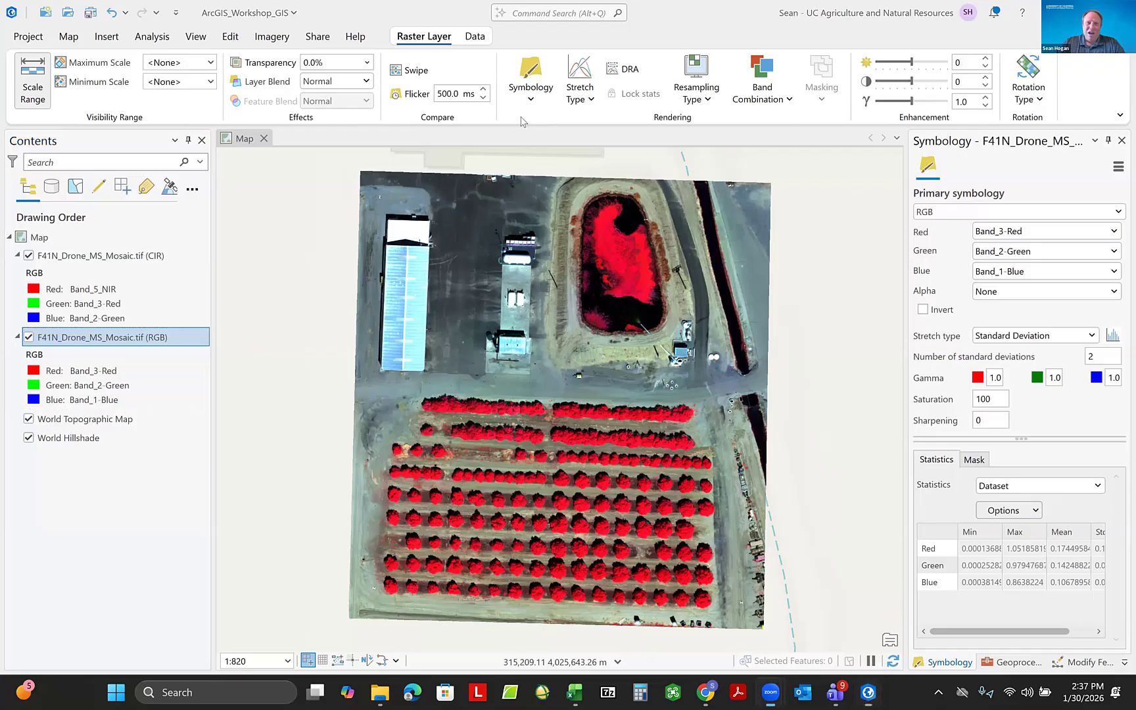
pyautogui.click(1084, 694)
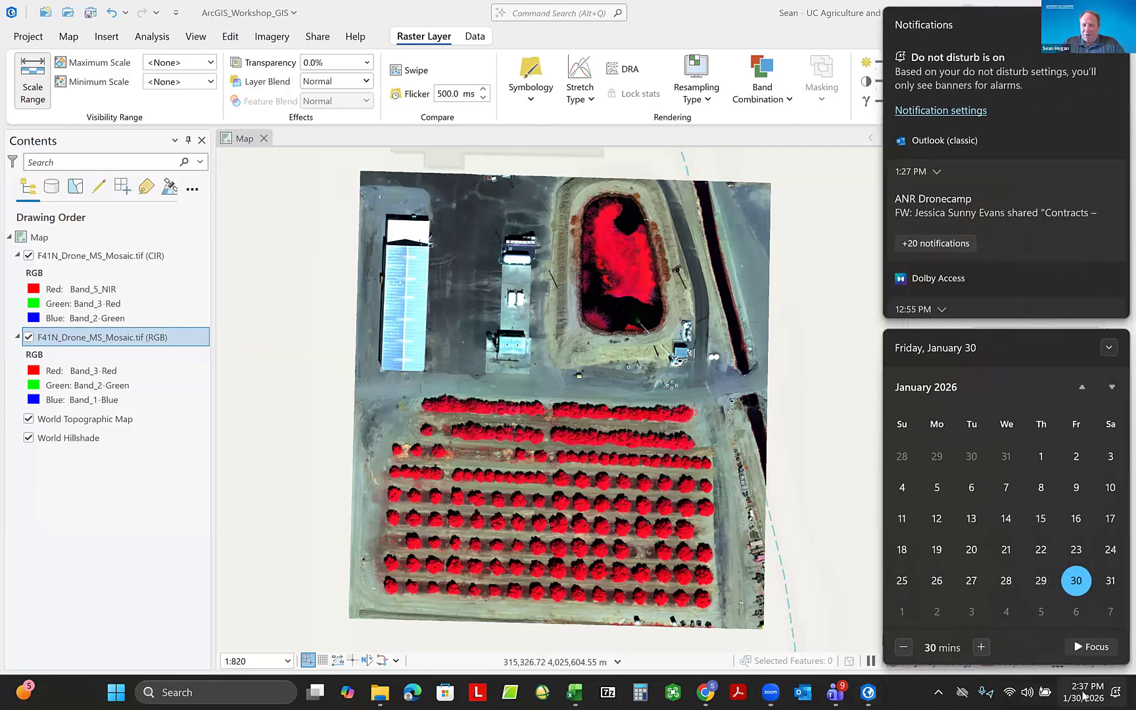
pyautogui.click(1070, 685)
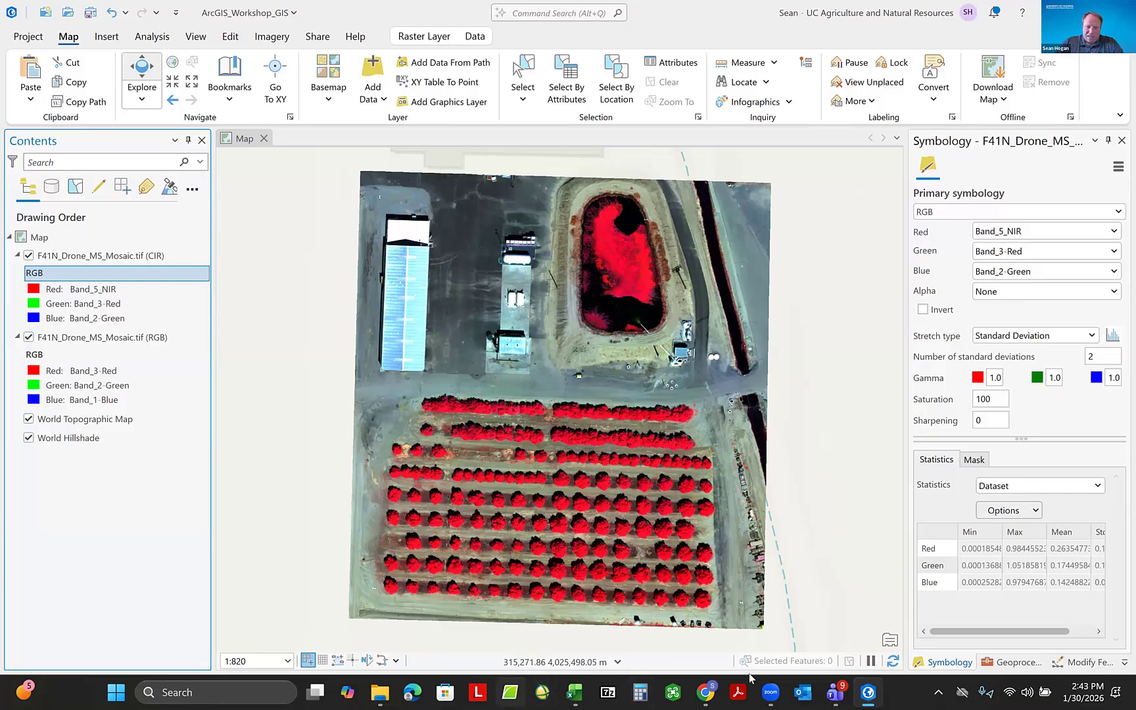
# Switch to the Introduction to ArcGIS Pro workshop document in Google Docs and review the exercise through section 5.0 Adding Data.
pyautogui.click(705, 692)
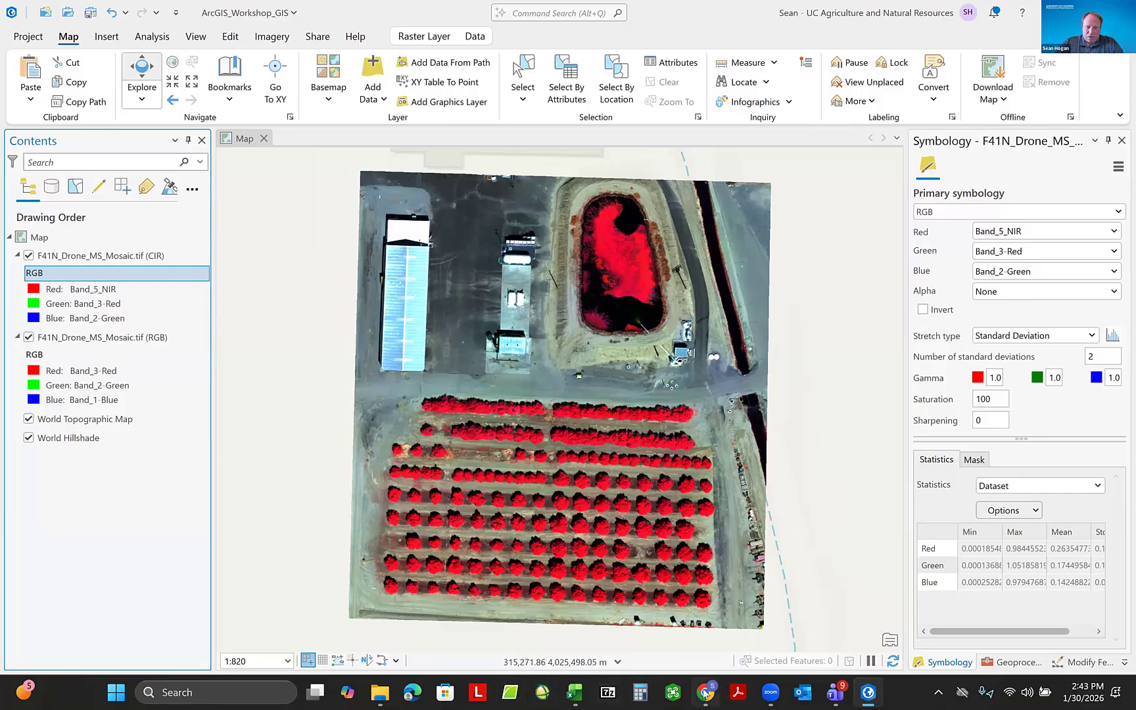
pyautogui.scroll(-20, 236, 329)
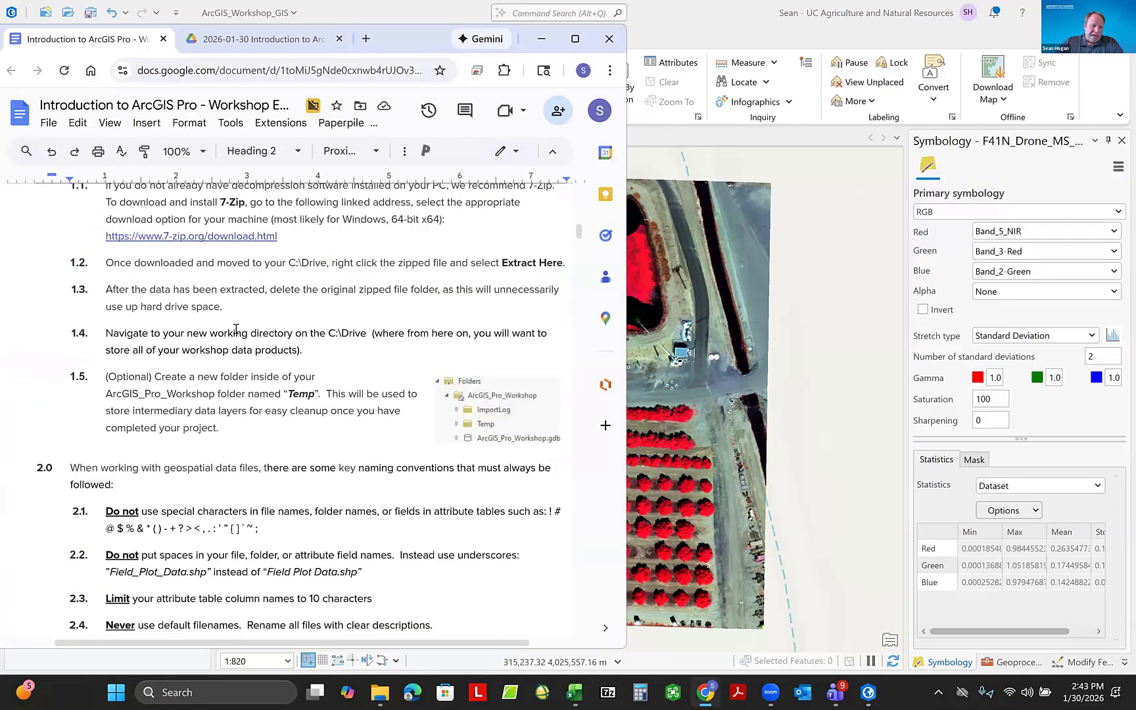
pyautogui.scroll(3, 236, 329)
pyautogui.scroll(-15, 236, 329)
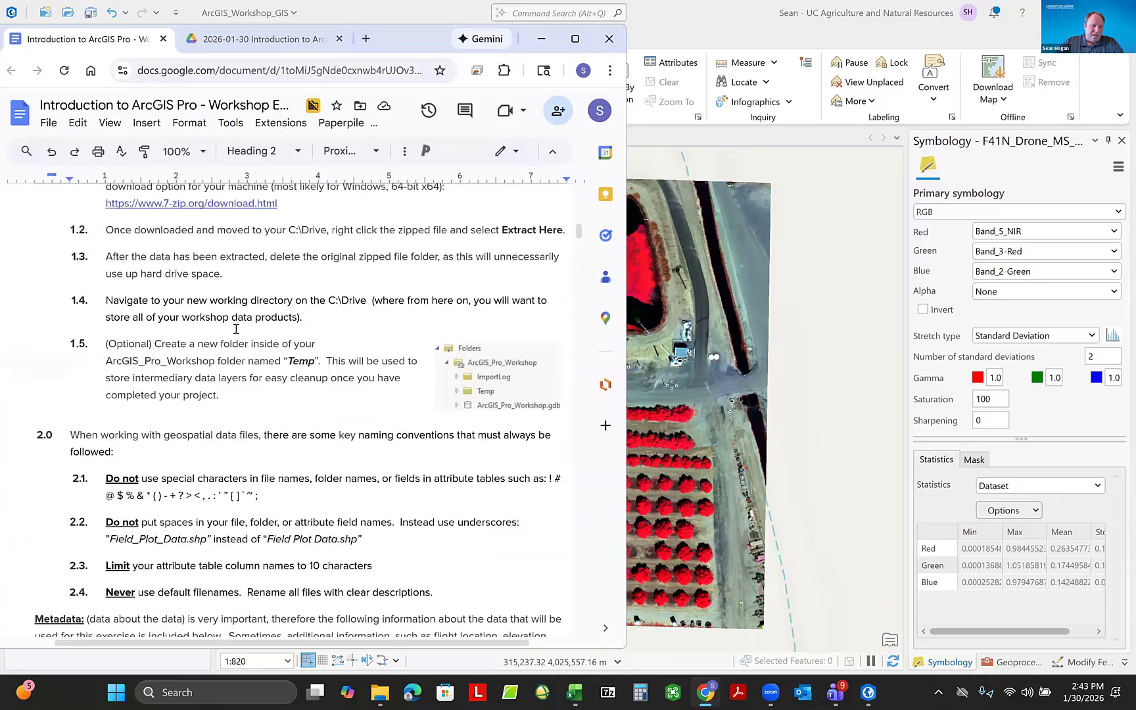
pyautogui.scroll(-12, 236, 329)
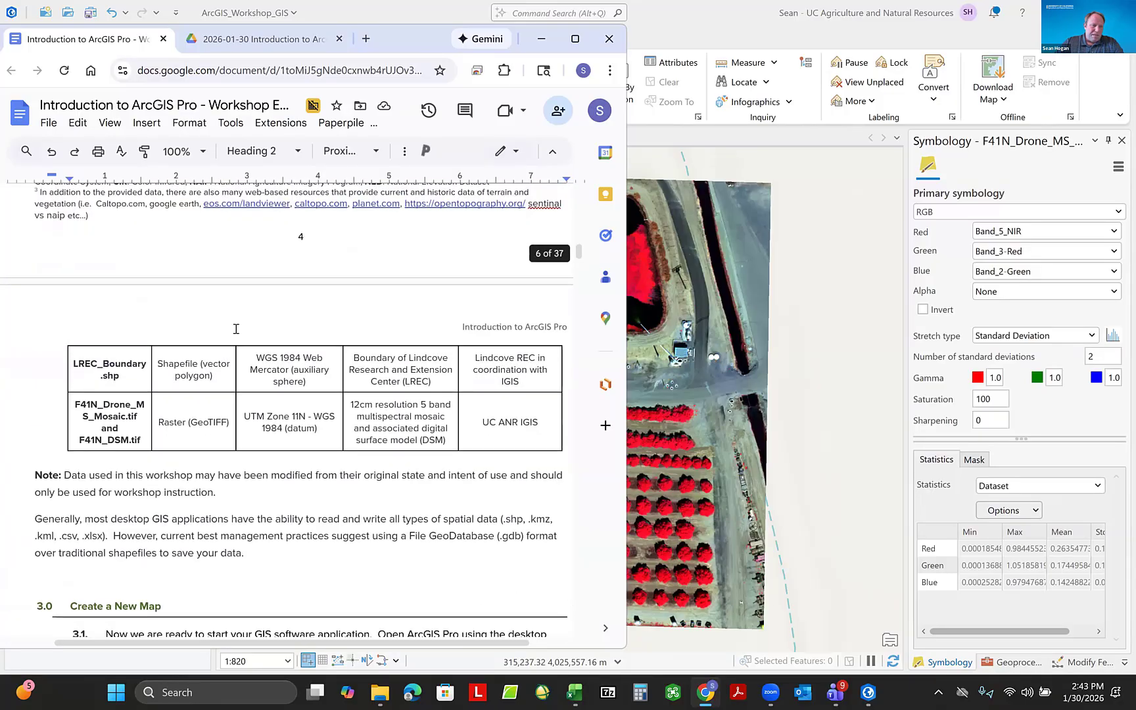
pyautogui.scroll(1, 236, 329)
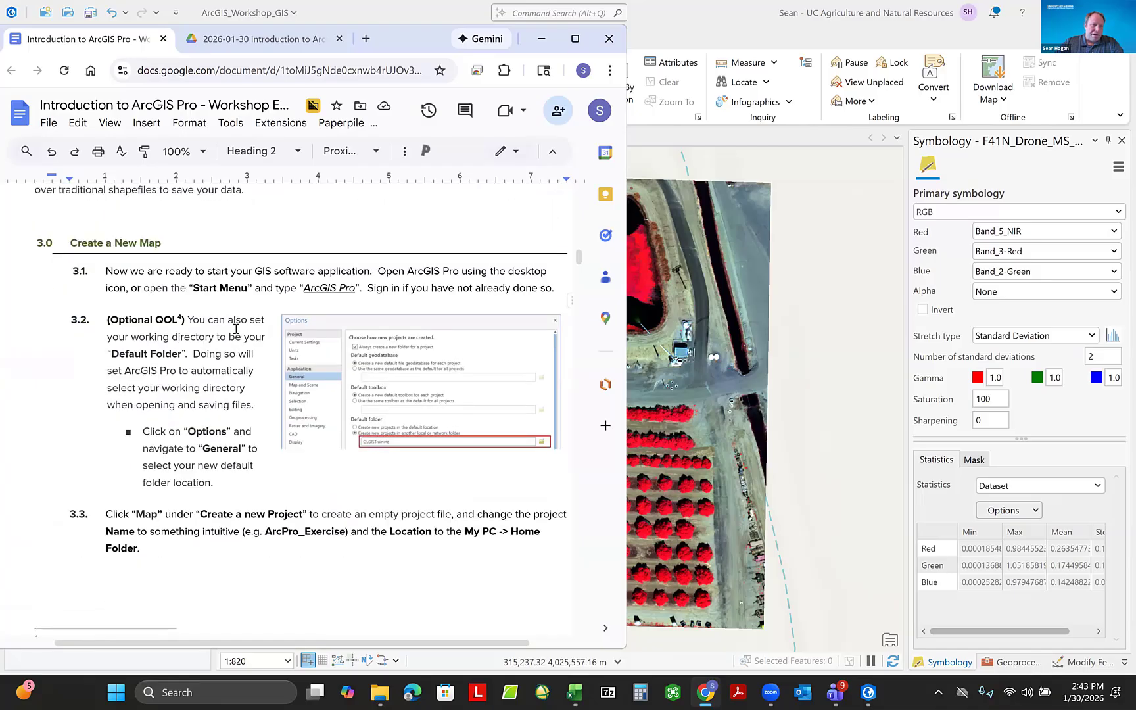
pyautogui.scroll(-20, 236, 329)
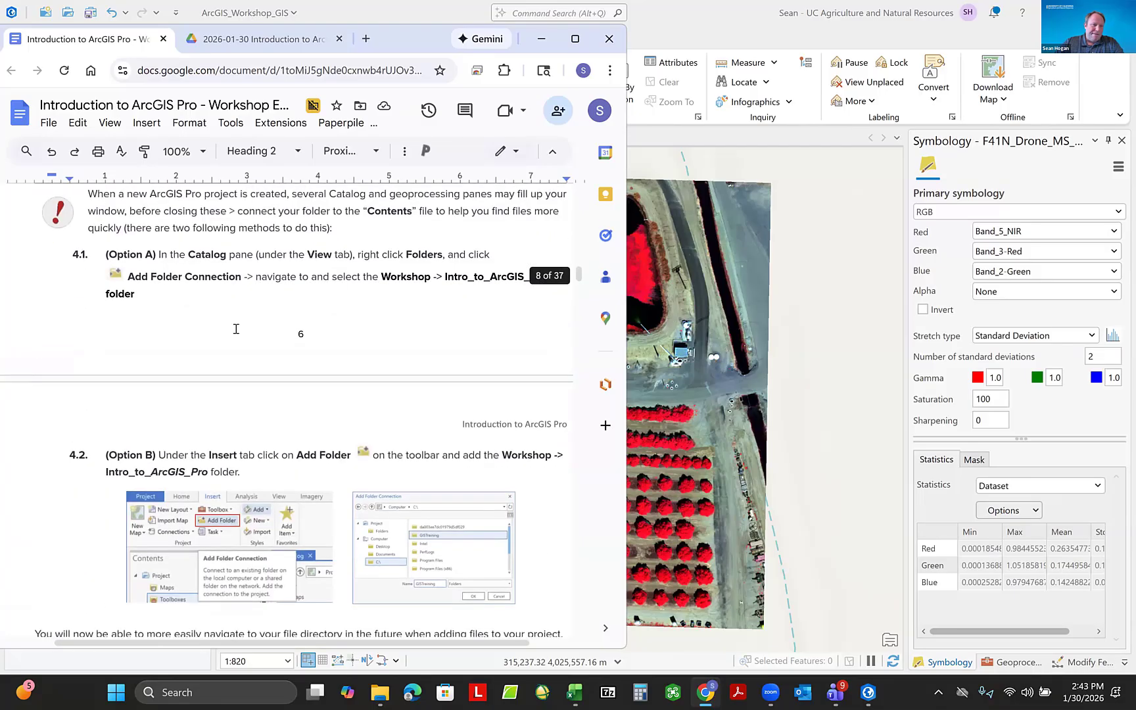
pyautogui.scroll(-10, 236, 329)
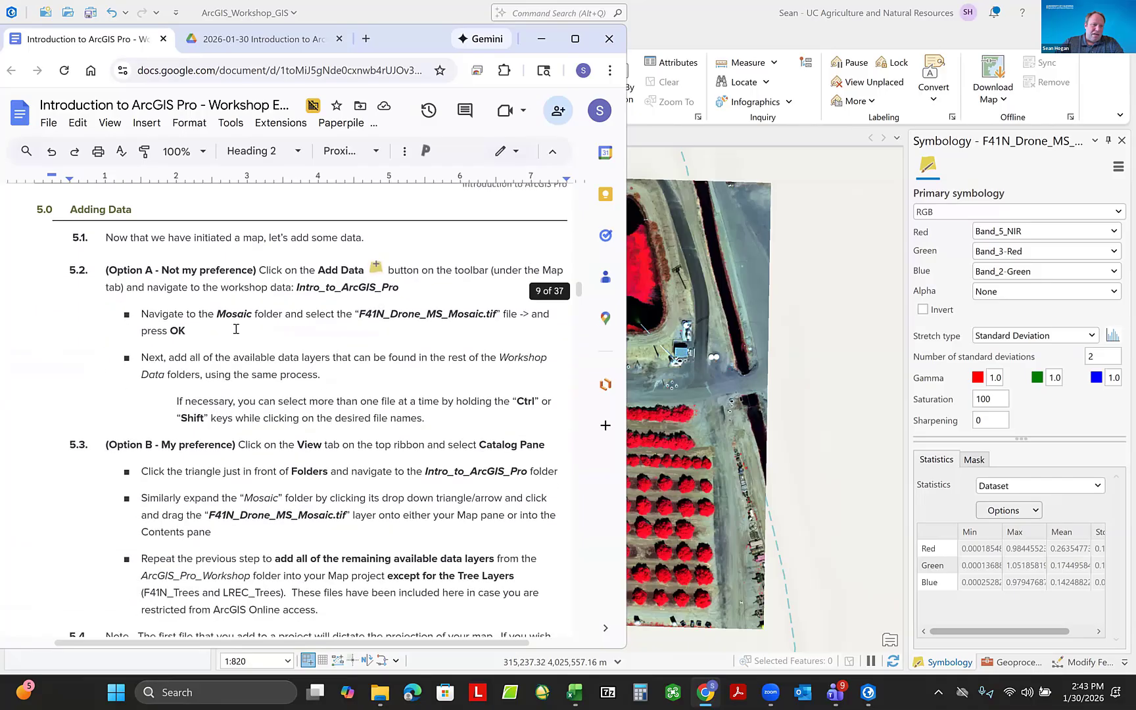
pyautogui.scroll(-2, 236, 328)
pyautogui.scroll(1, 236, 329)
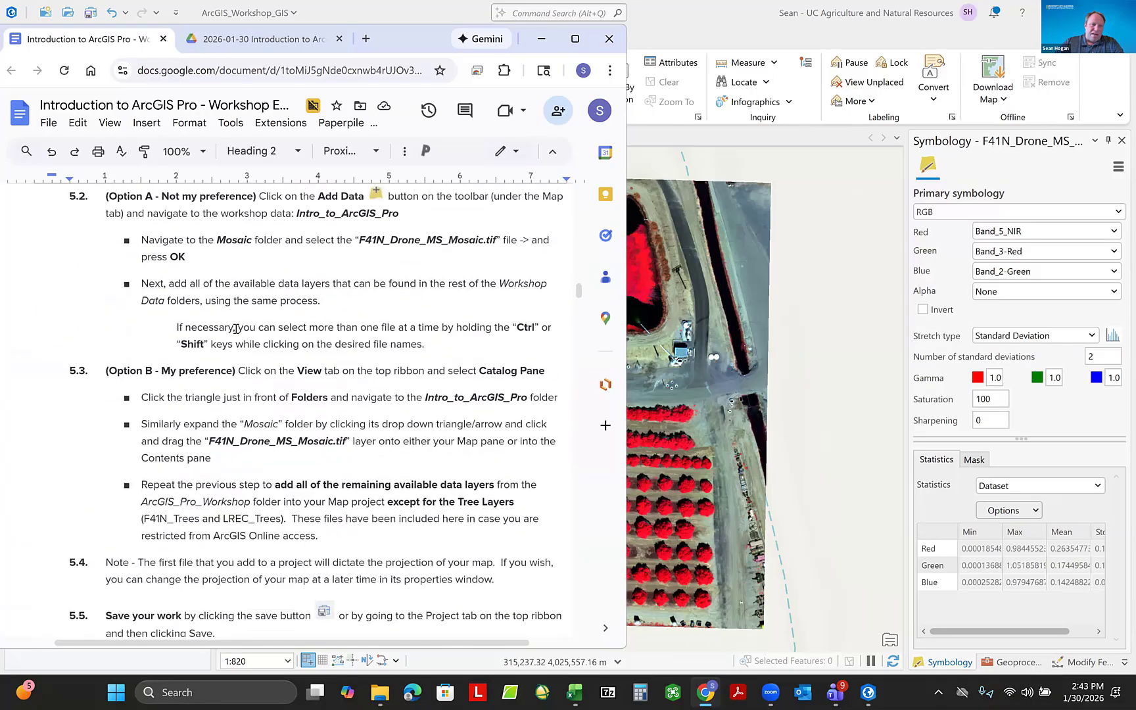
pyautogui.scroll(-1, 236, 329)
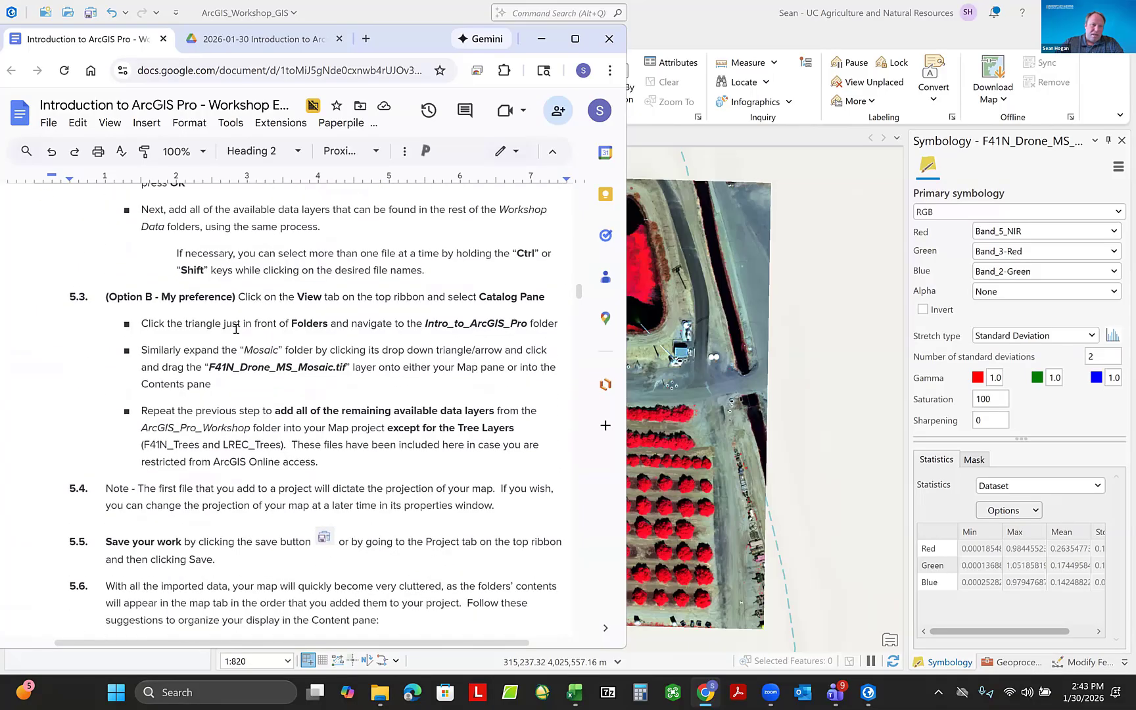
# Review the workshop document from section 5.3 on adding data through section 6.2 on adding a NAIP layer from the Living Atlas.
pyautogui.scroll(-4, 236, 329)
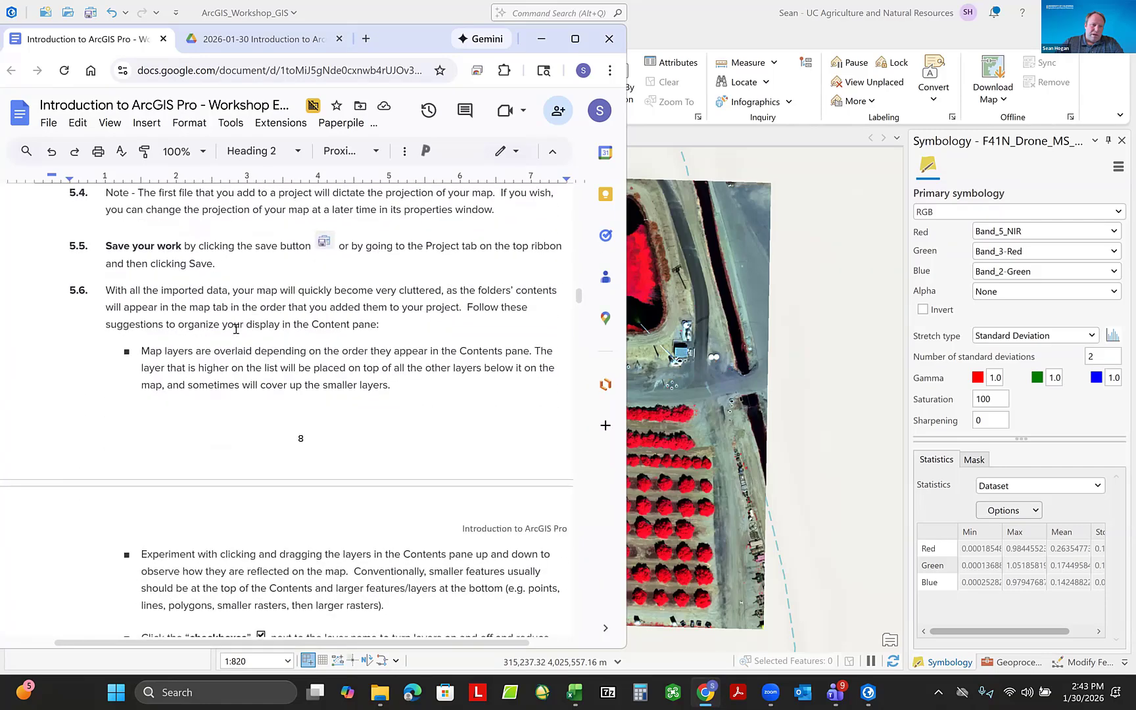
pyautogui.scroll(4, 236, 329)
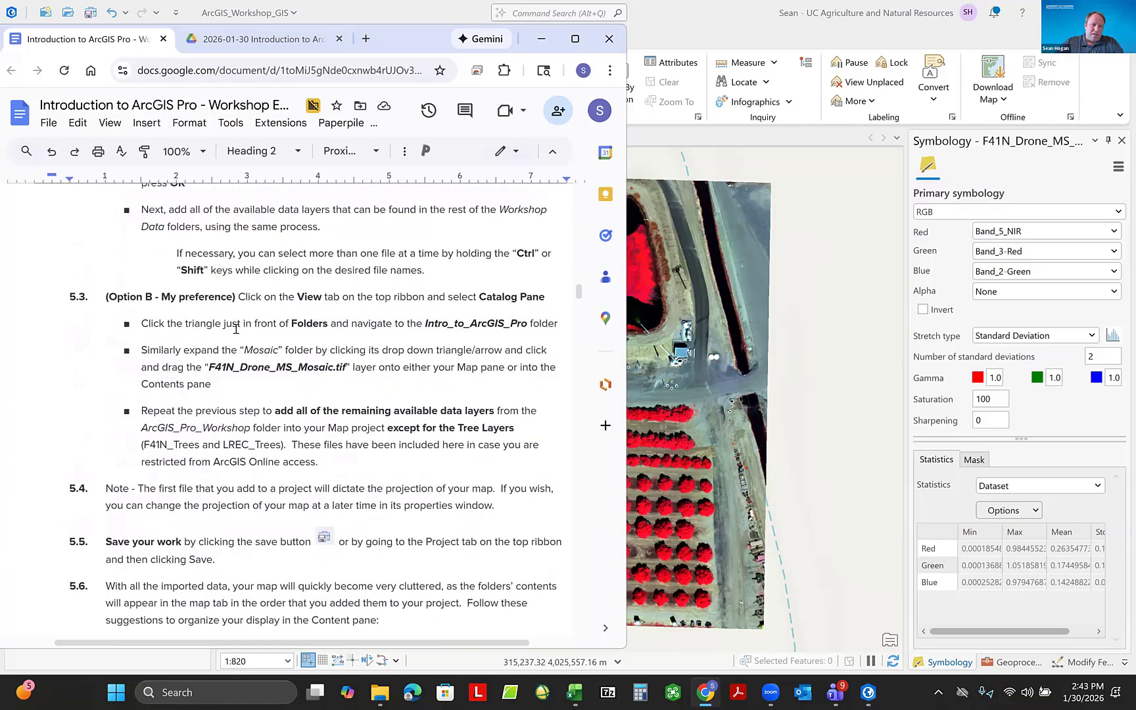
pyautogui.scroll(1, 236, 329)
pyautogui.scroll(-4, 236, 329)
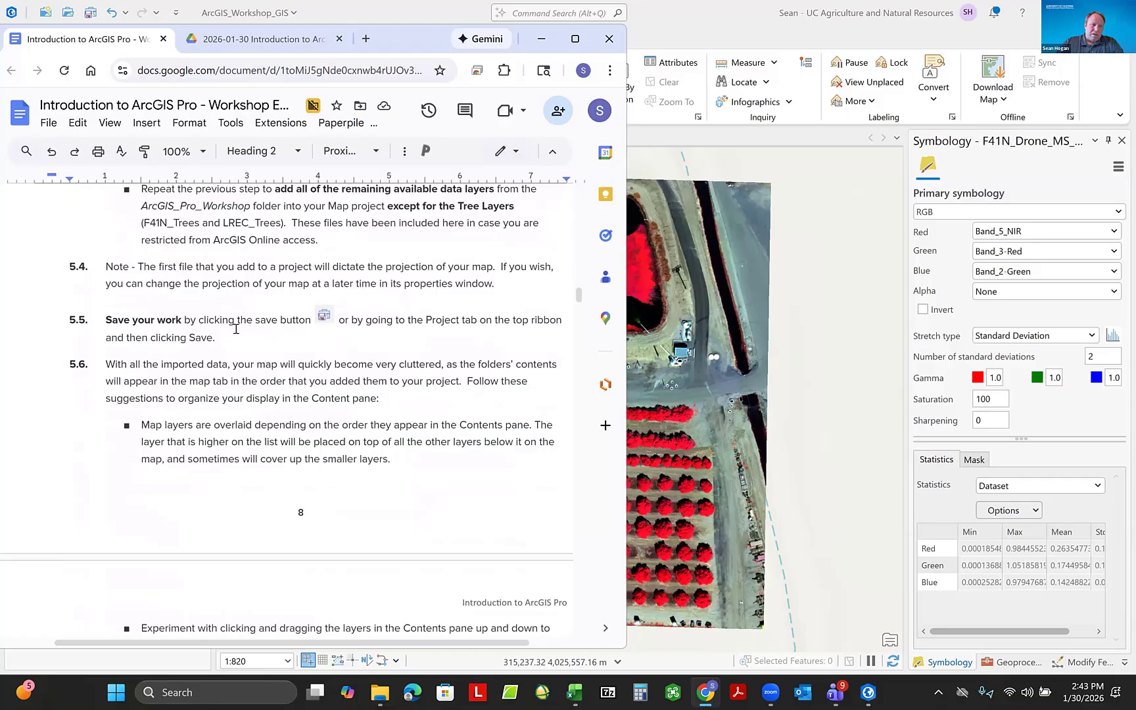
pyautogui.scroll(-5, 236, 329)
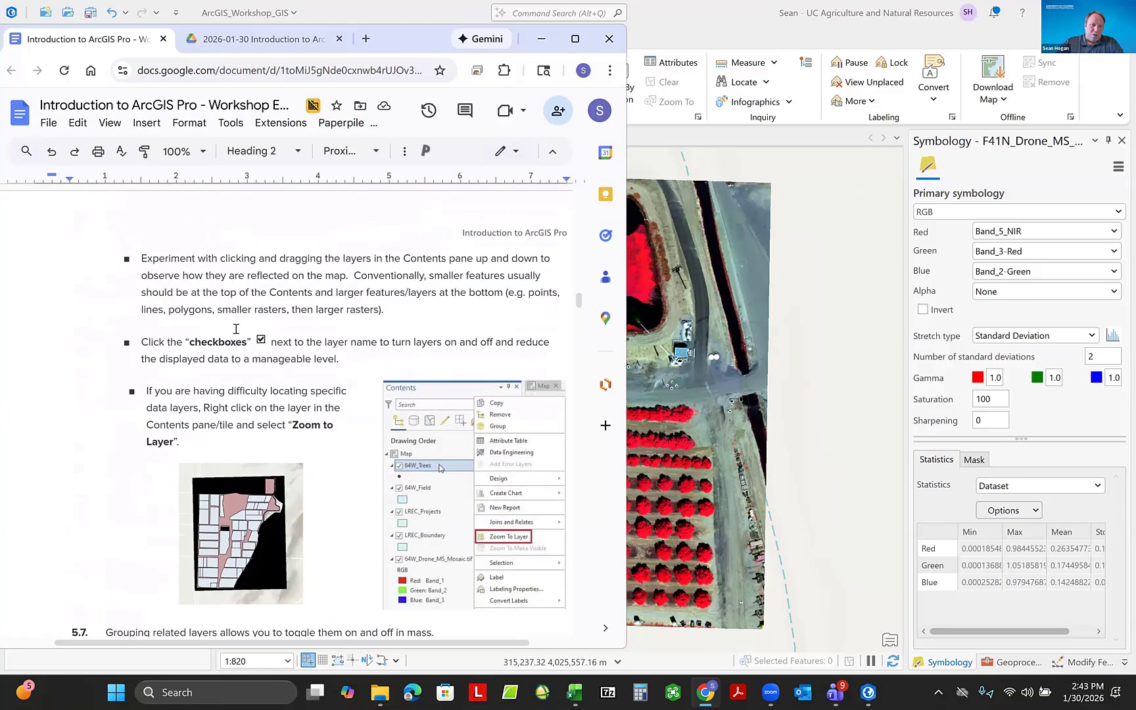
pyautogui.scroll(-4, 236, 328)
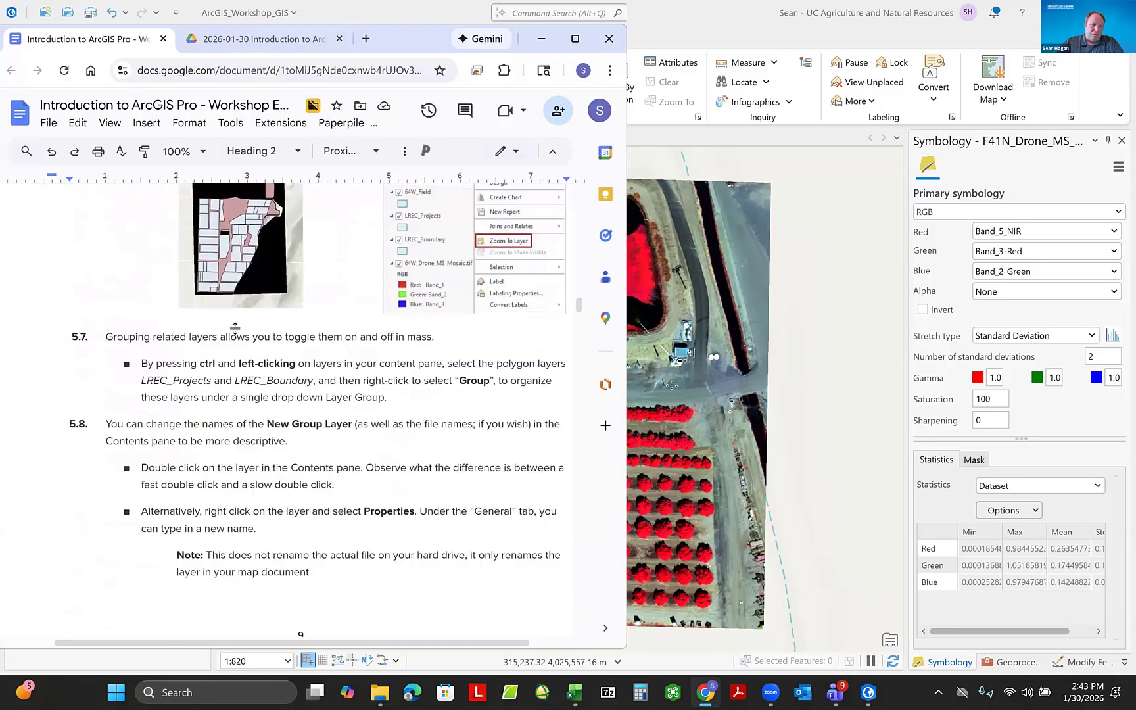
pyautogui.scroll(-8, 236, 329)
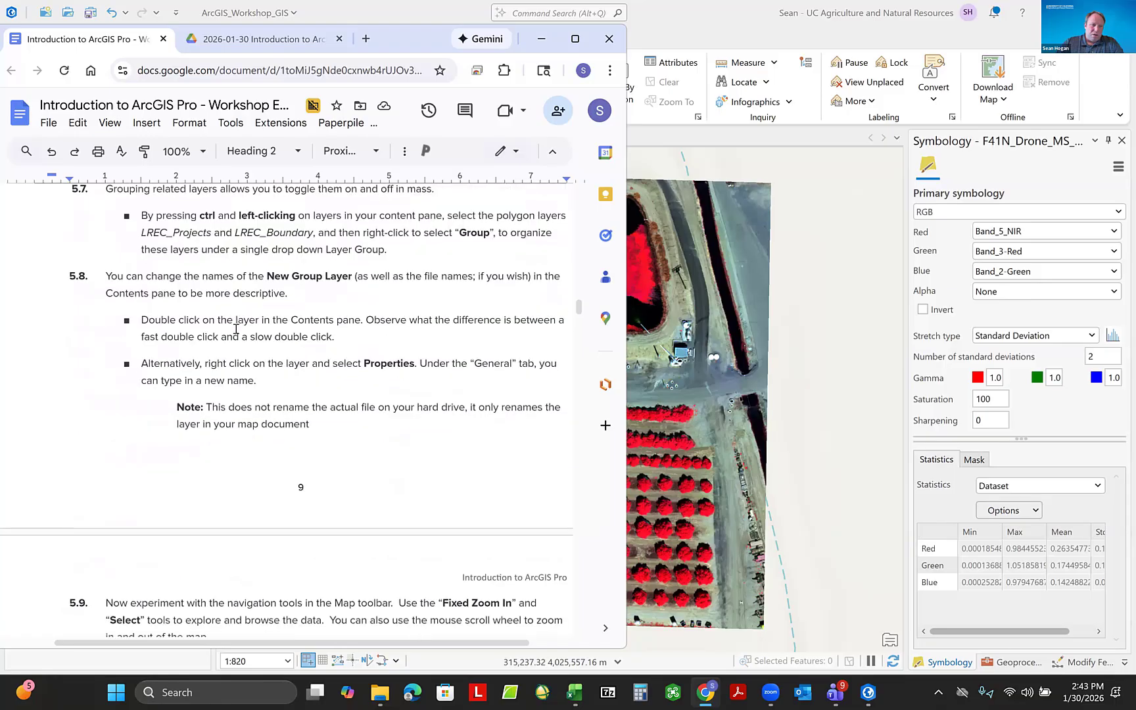
pyautogui.scroll(-1, 236, 328)
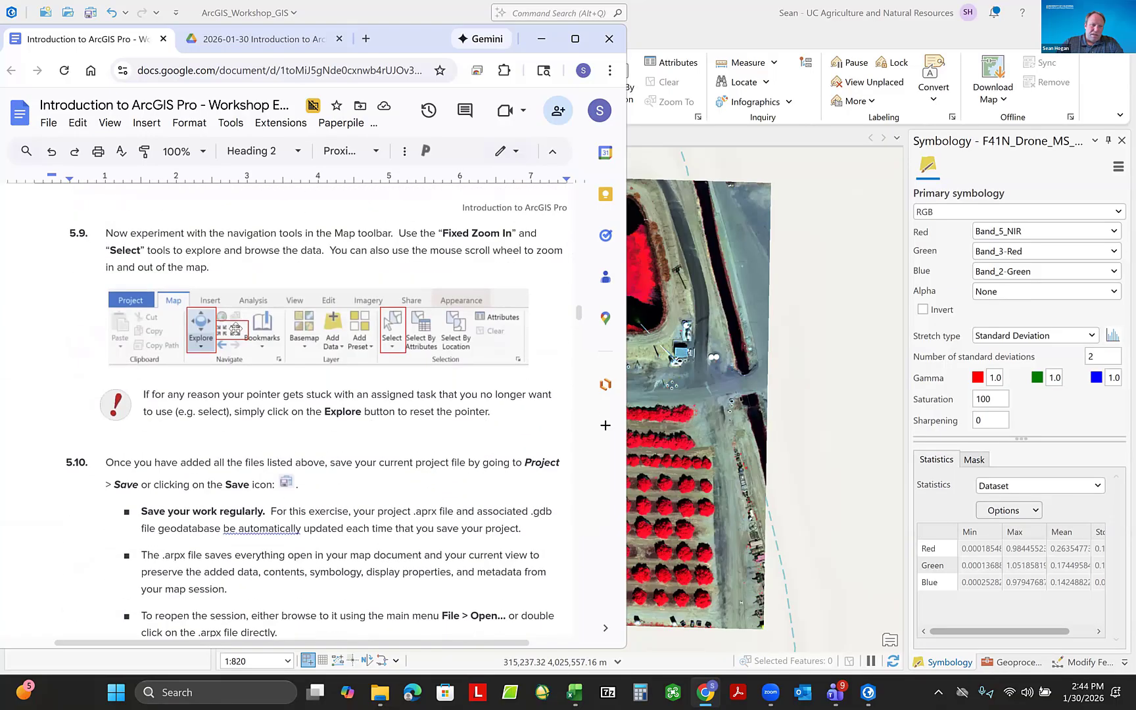
pyautogui.scroll(-2, 236, 328)
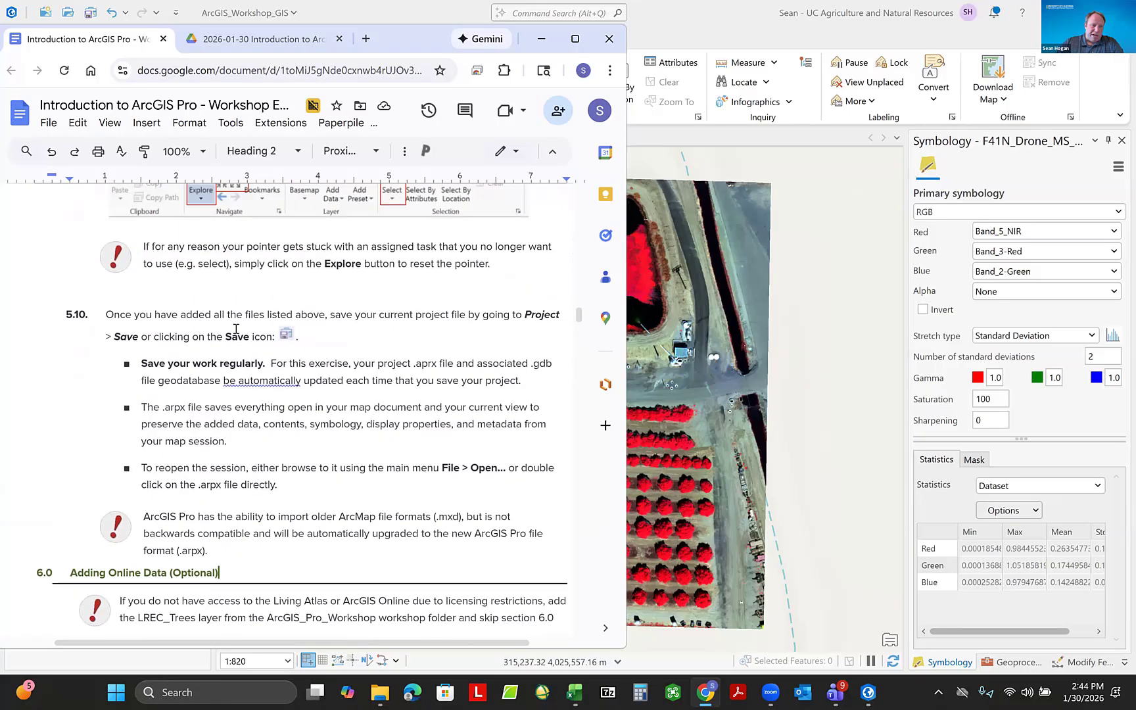
pyautogui.scroll(-1, 235, 328)
pyautogui.scroll(-2, 235, 328)
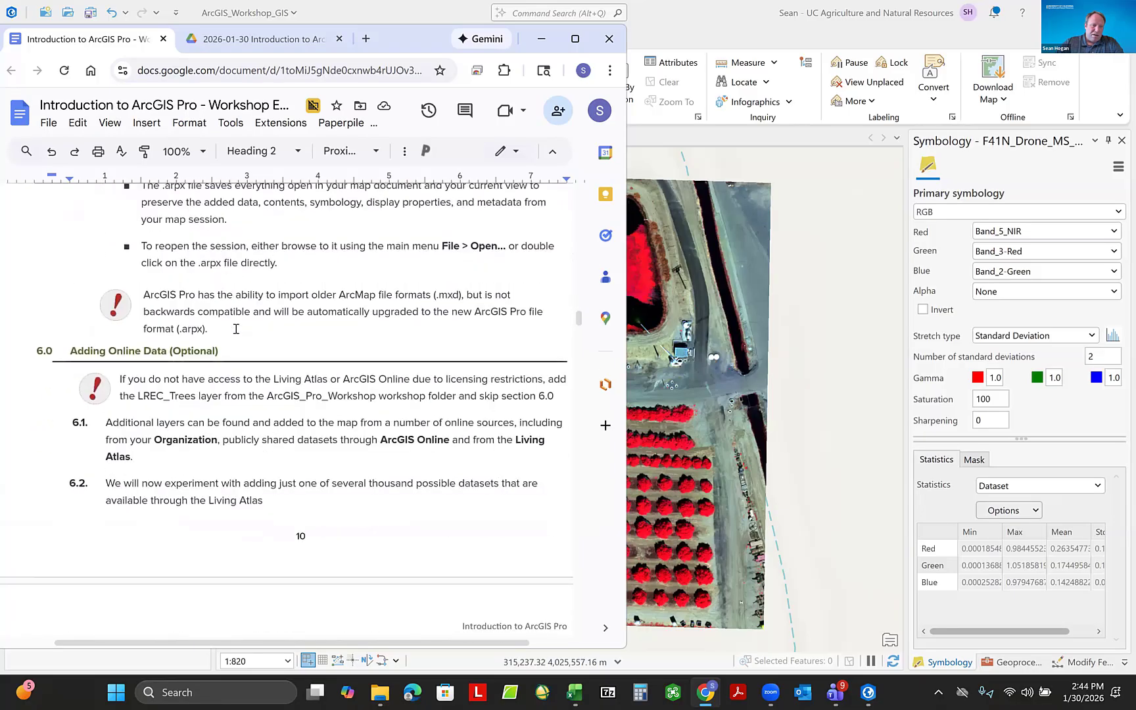
pyautogui.scroll(-1, 235, 329)
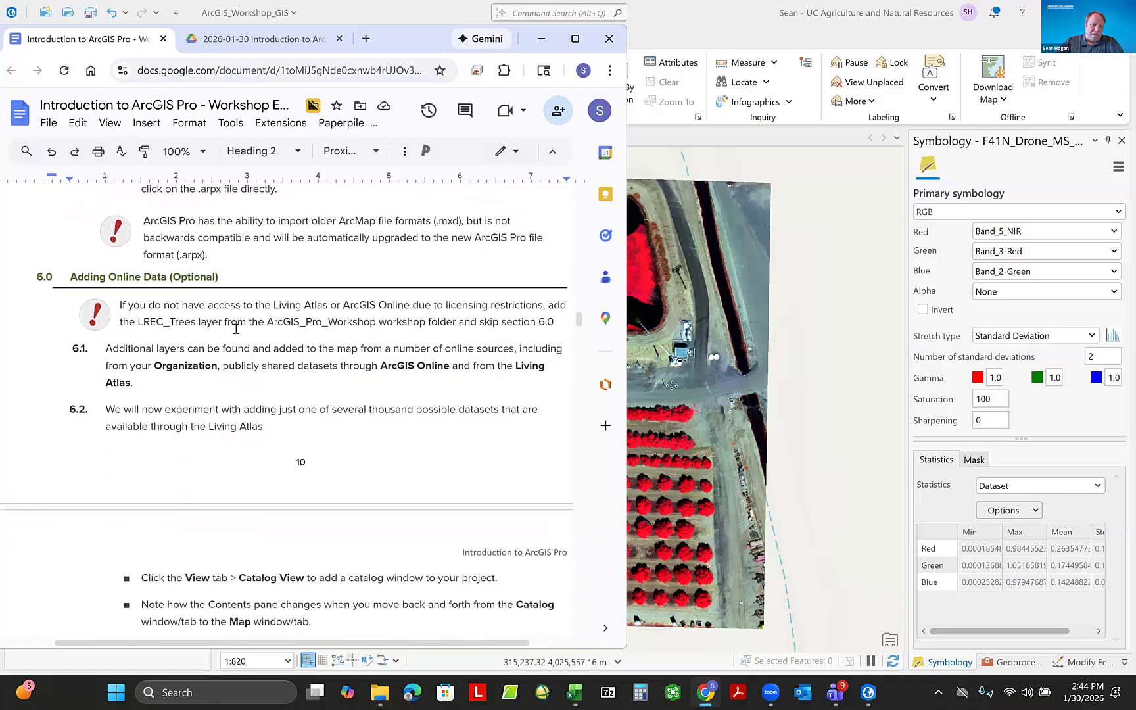
pyautogui.scroll(-1, 236, 329)
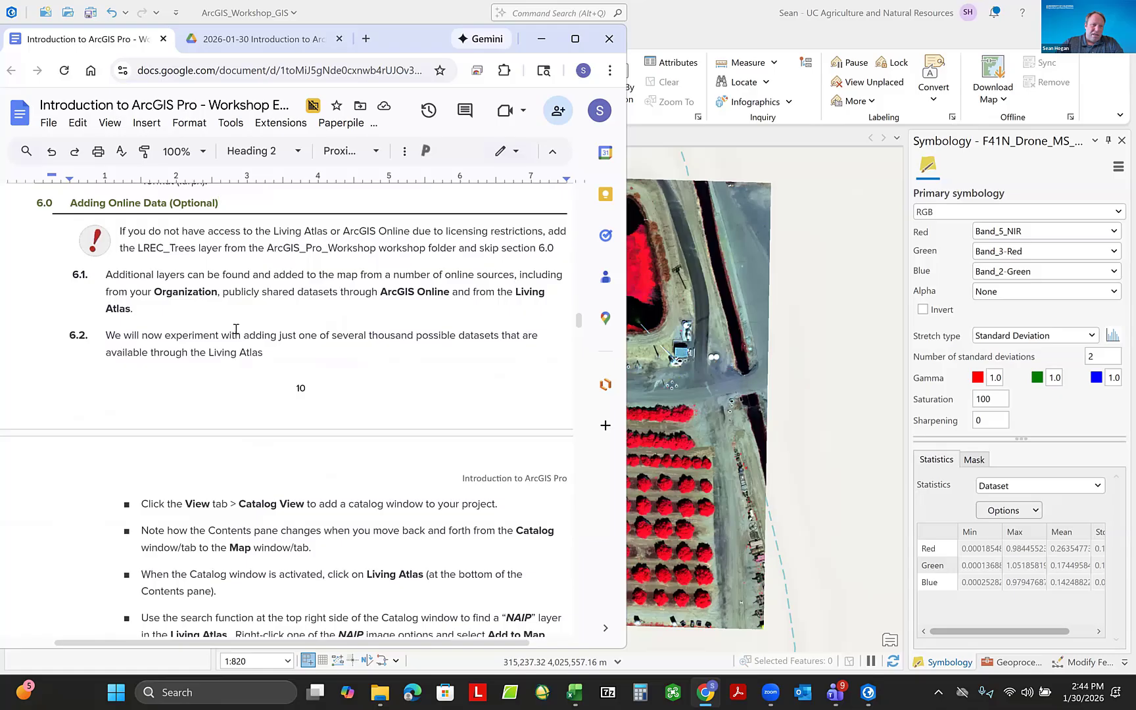
pyautogui.scroll(-1, 235, 329)
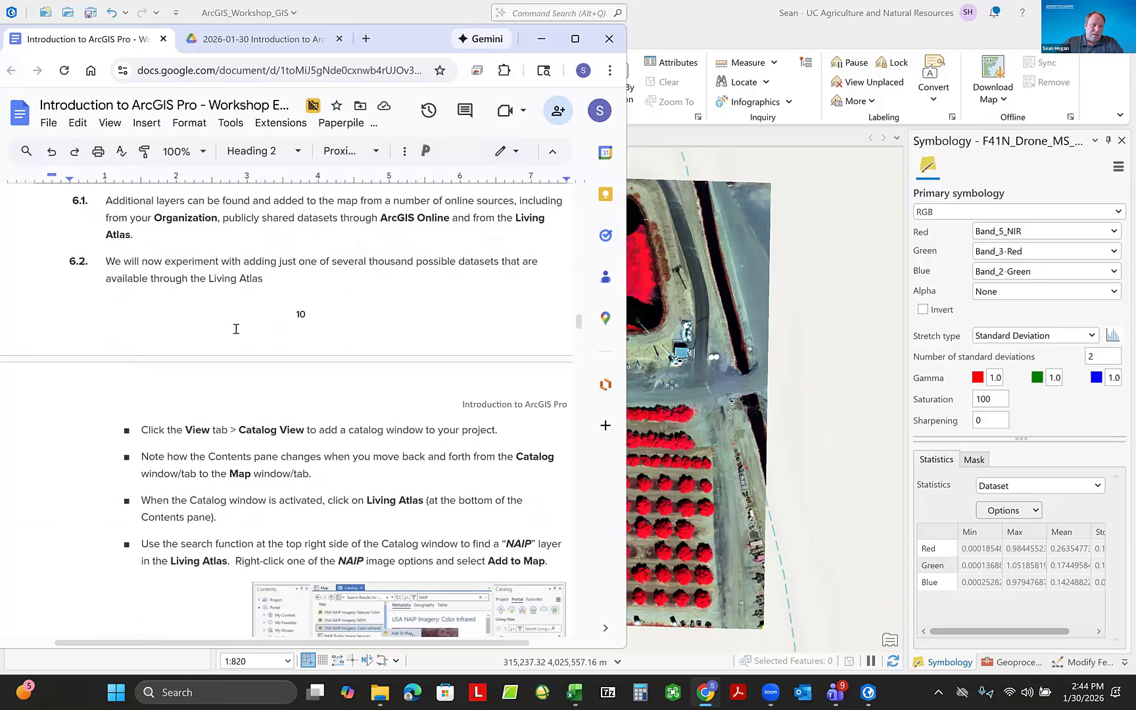
pyautogui.scroll(-4, 236, 329)
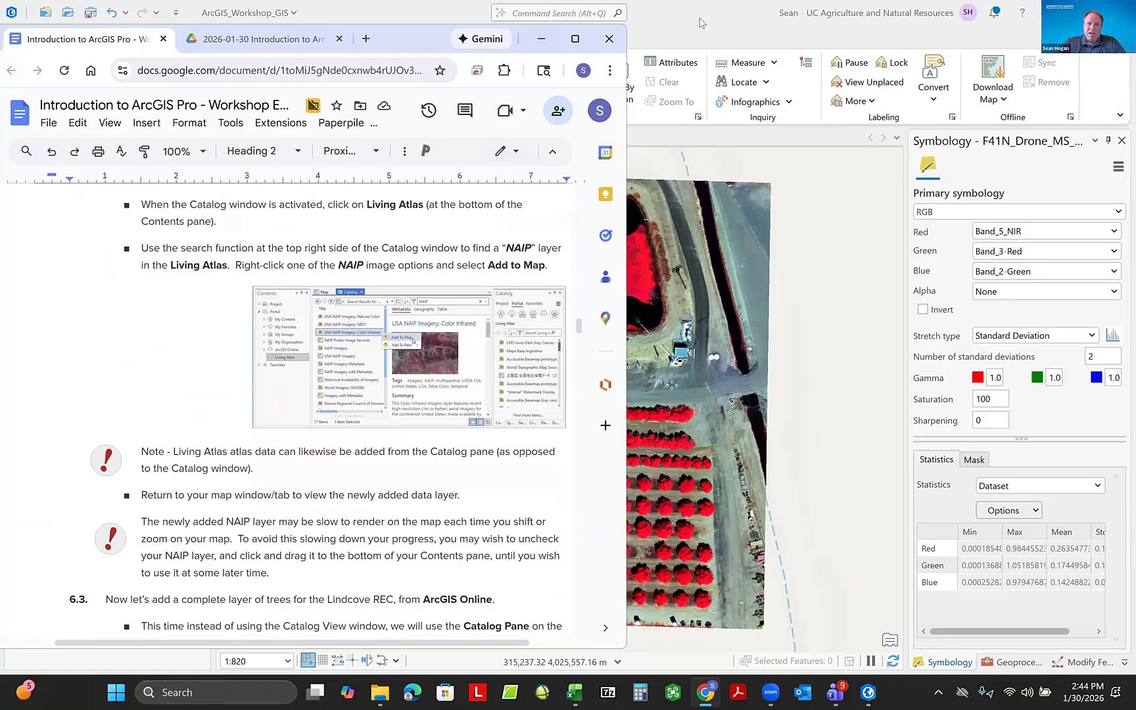
# Switch back to ArcGIS Pro and show the project's Catalog pane.
pyautogui.click(632, 93)
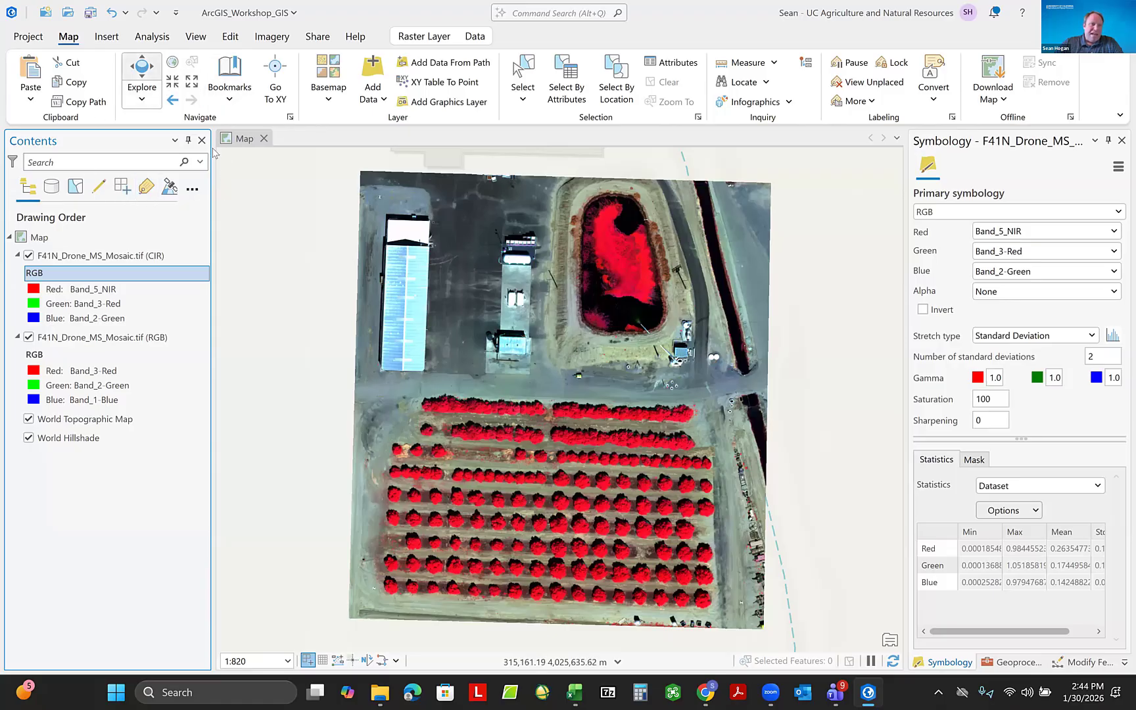
pyautogui.click(195, 40)
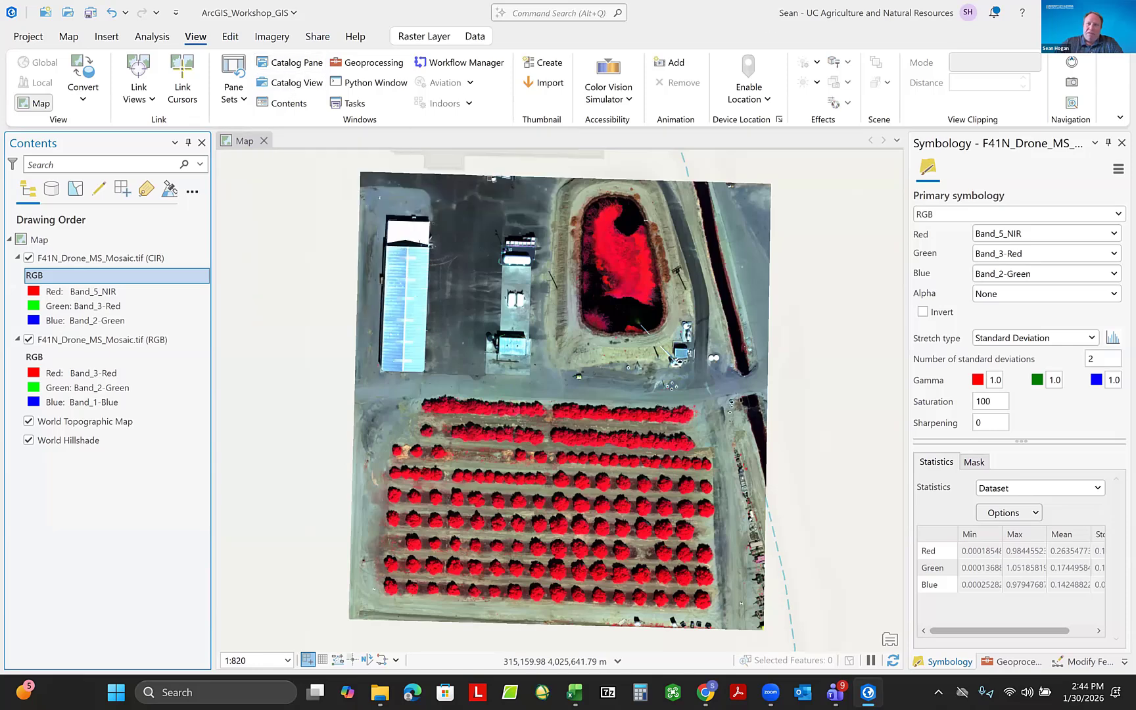
pyautogui.click(1087, 13)
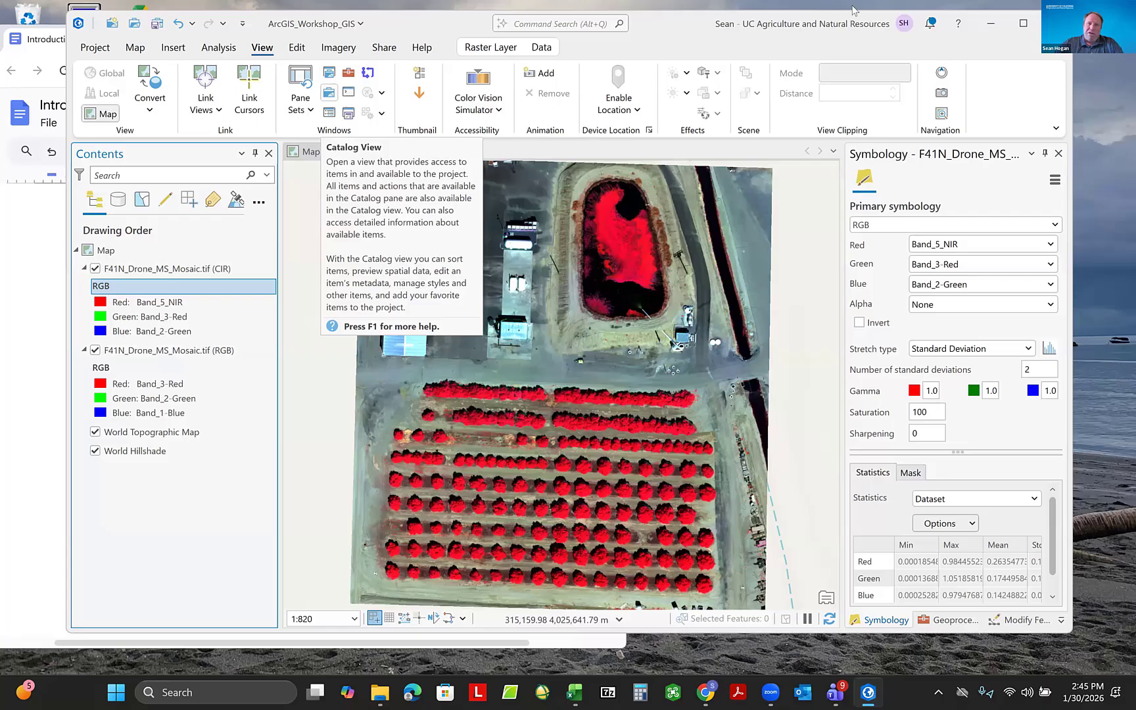
pyautogui.click(1026, 22)
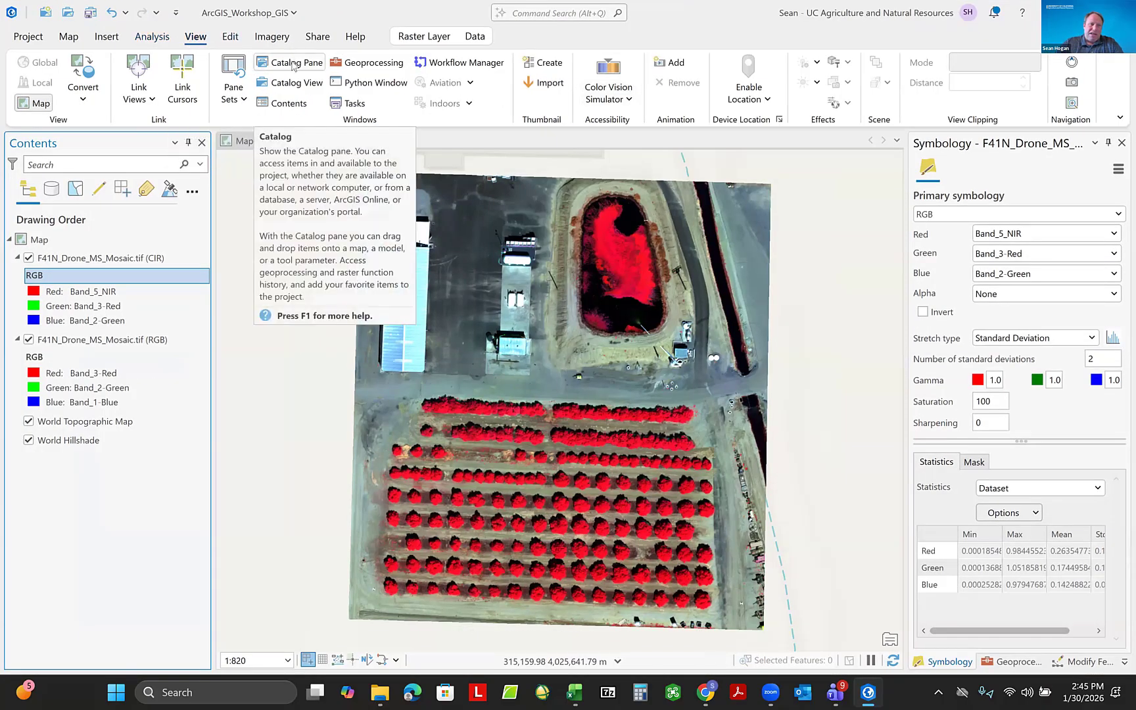
pyautogui.click(294, 63)
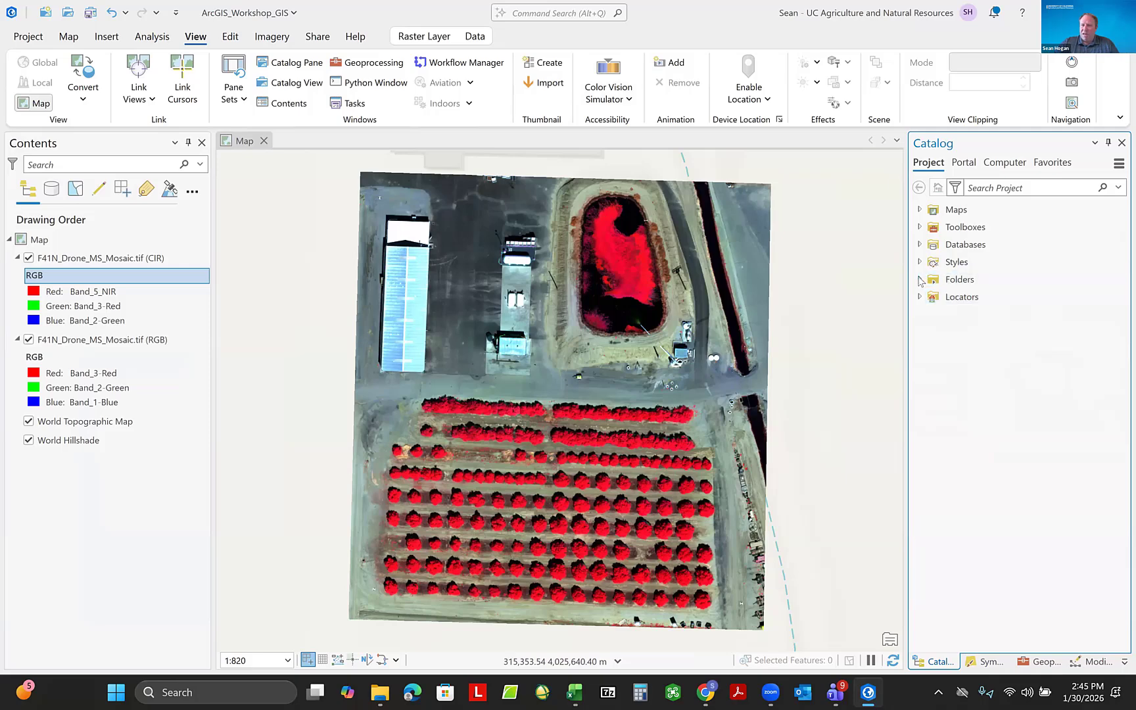
# Expand Folders in the Catalog through 0_Into_to_ArcGIS_Pro_Workshop and ArcGISPro_Workshop_Data to the contents of the Boundary folder.
pyautogui.click(920, 280)
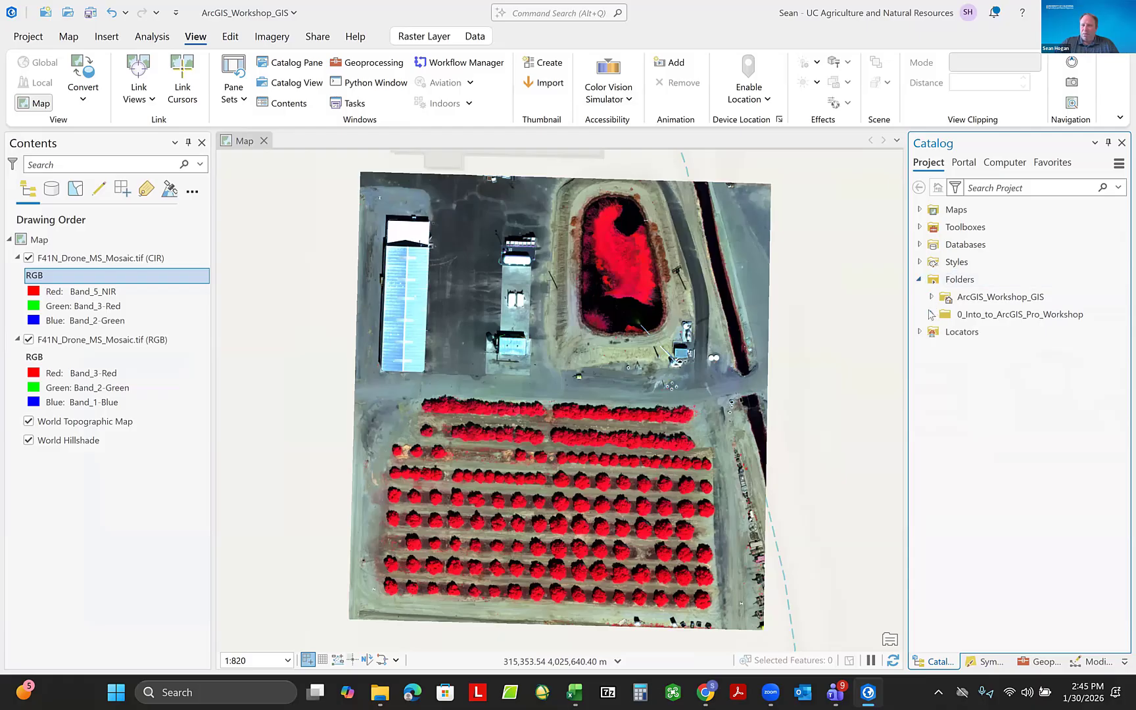
pyautogui.click(929, 315)
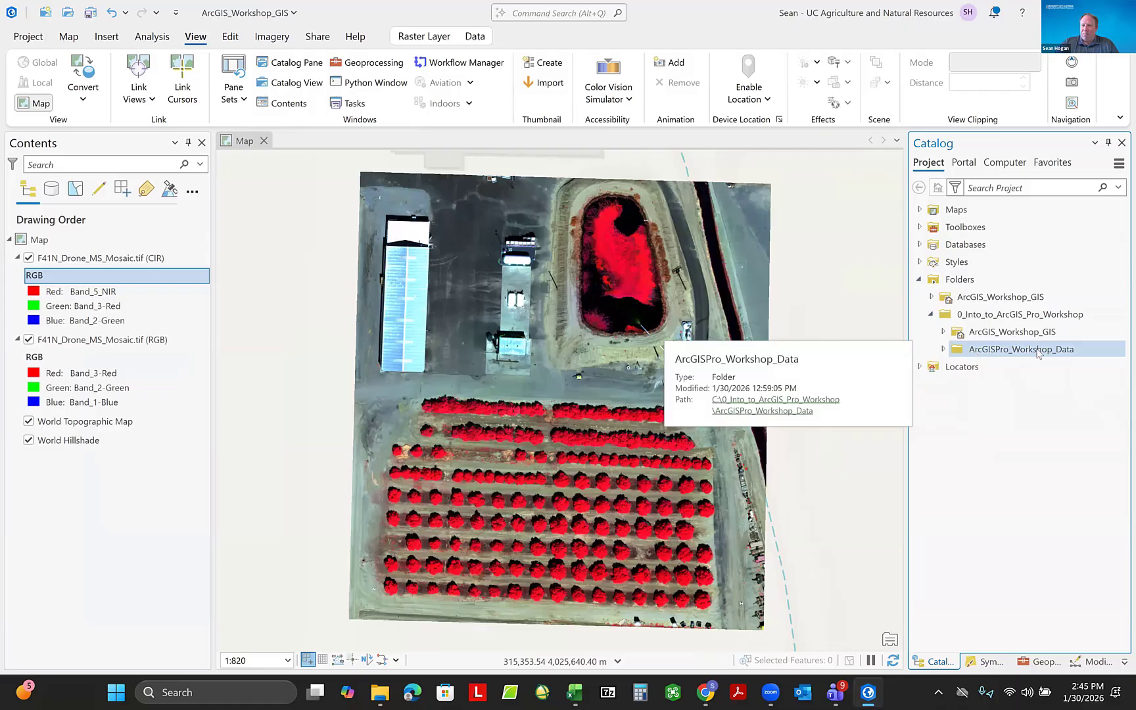
pyautogui.click(944, 350)
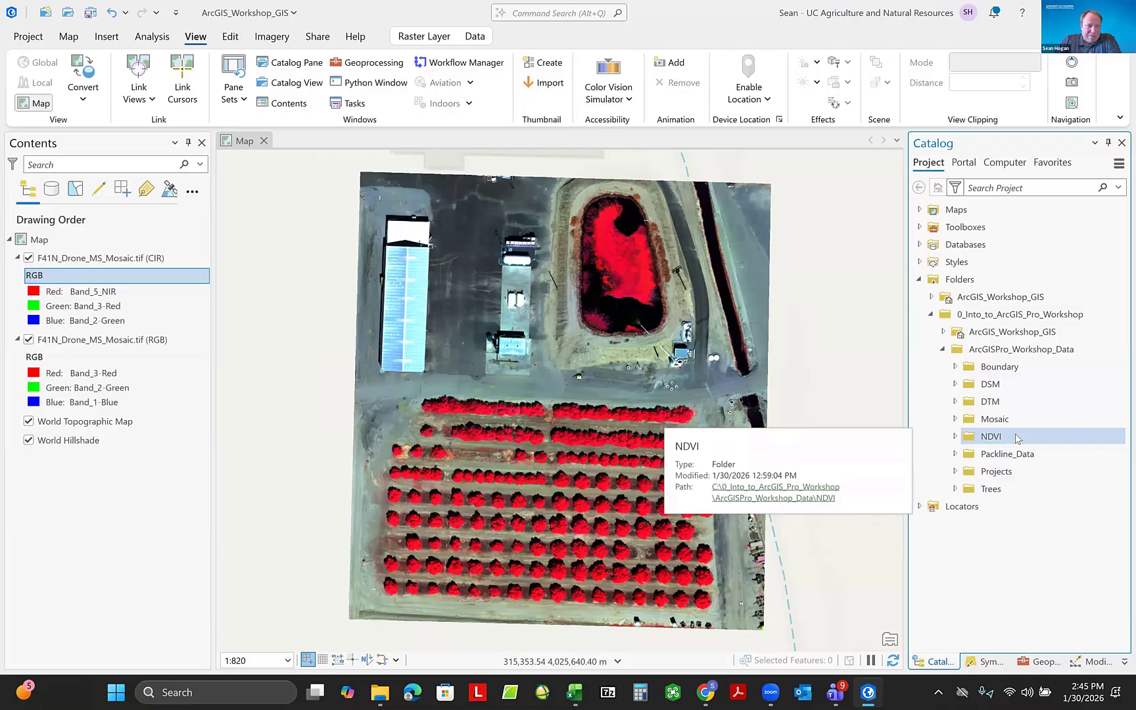
pyautogui.click(1104, 436)
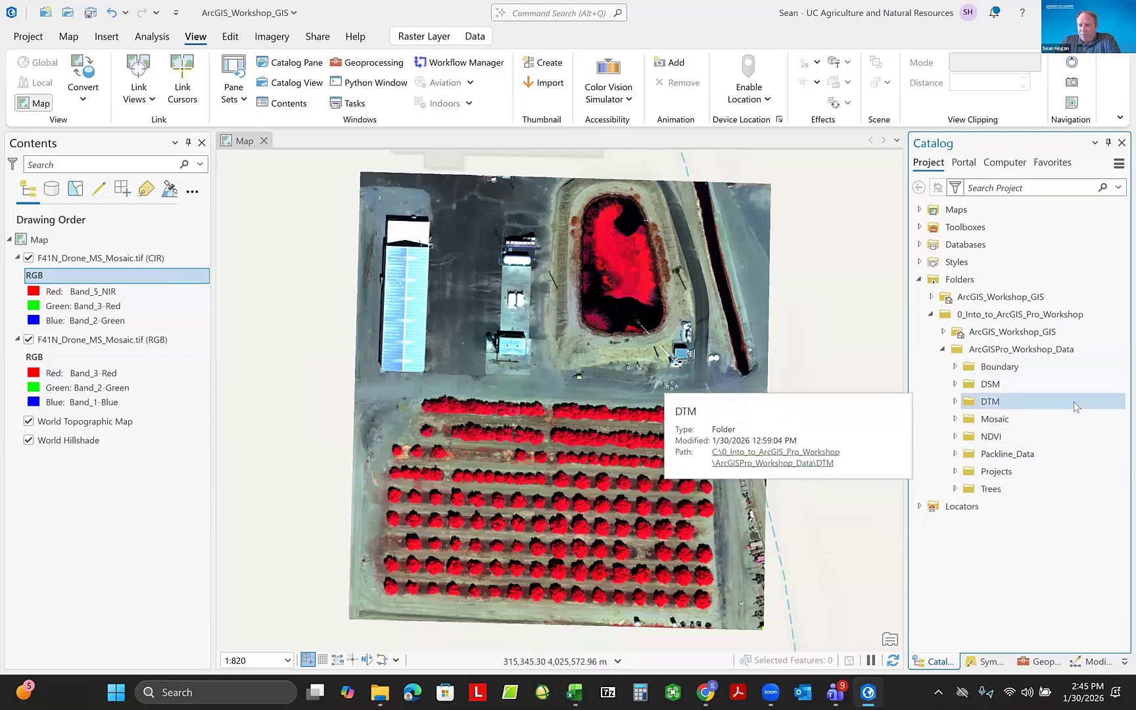
pyautogui.click(1031, 353)
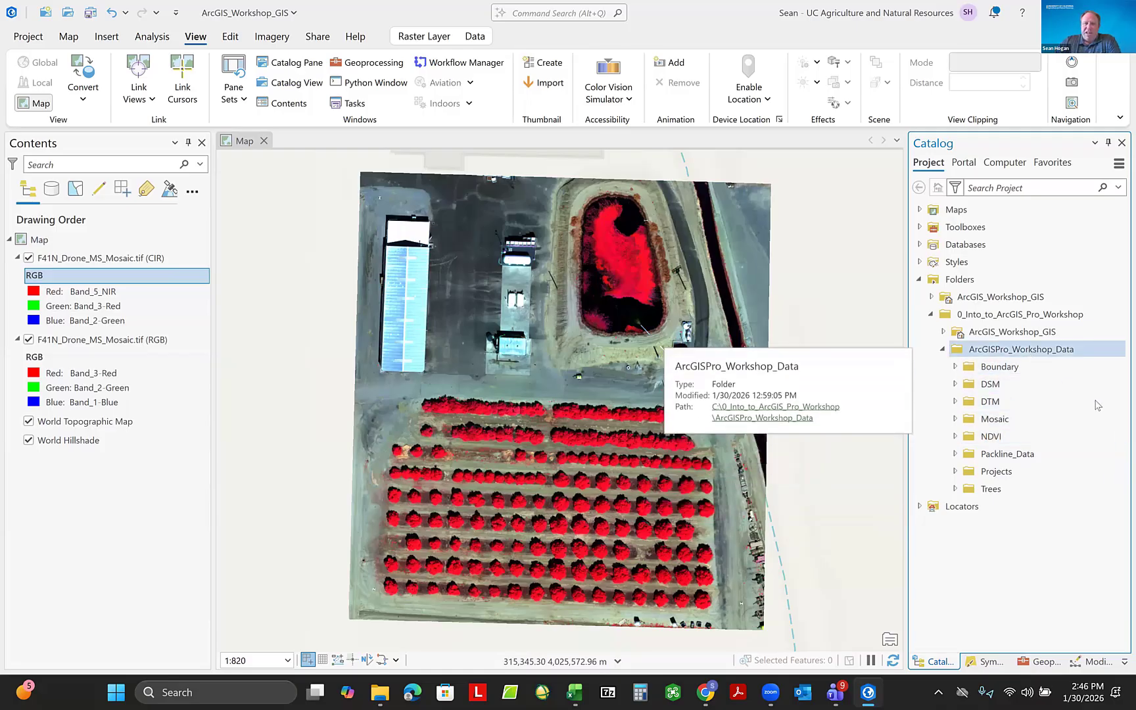
pyautogui.click(955, 367)
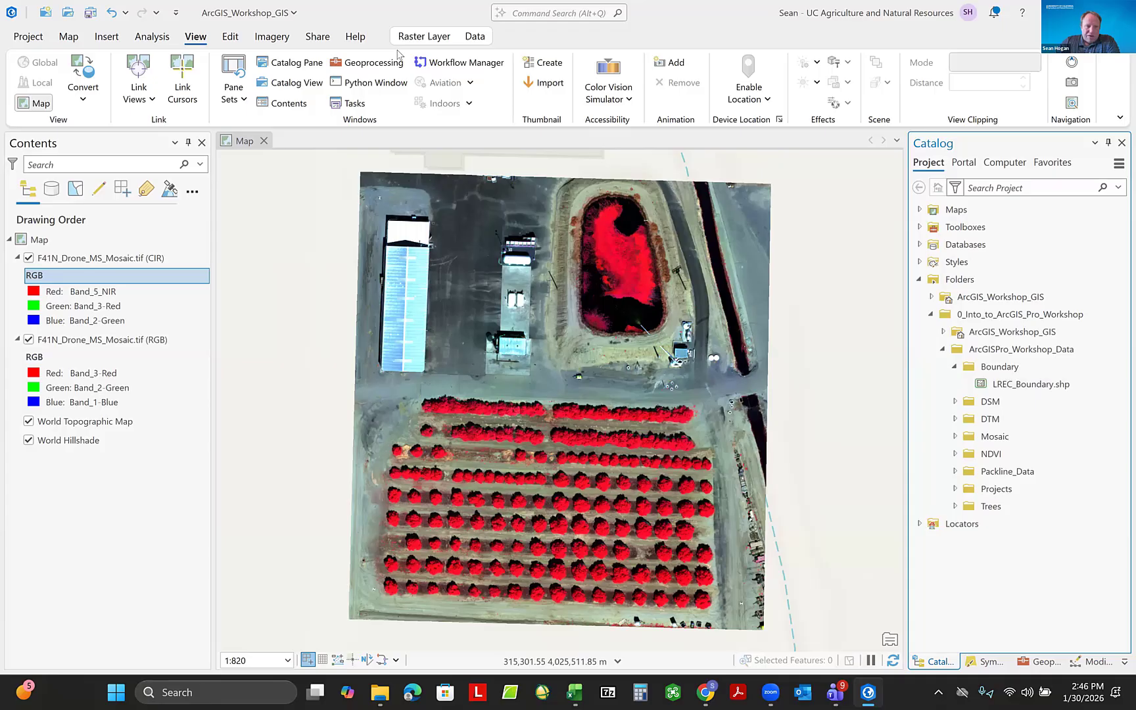
# Examine the component files of the LREC_Boundary shapefile in the Boundary folder in File Explorer, then return to ArcGIS Pro.
pyautogui.moveTo(380, 692)
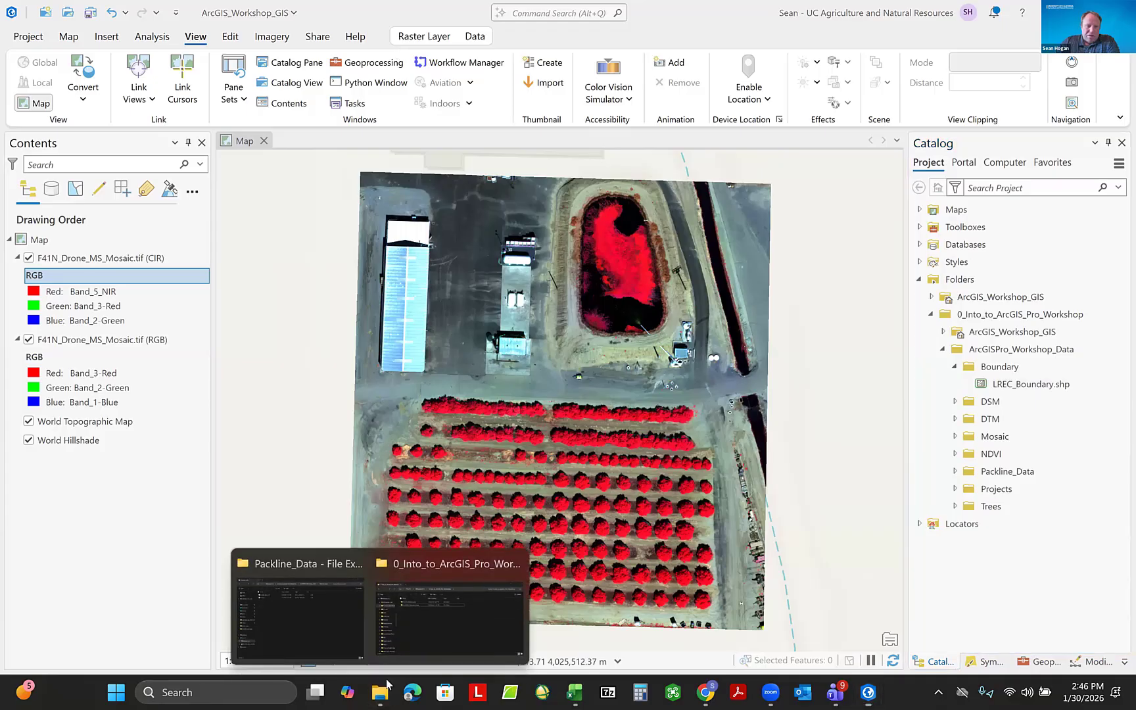
pyautogui.click(290, 614)
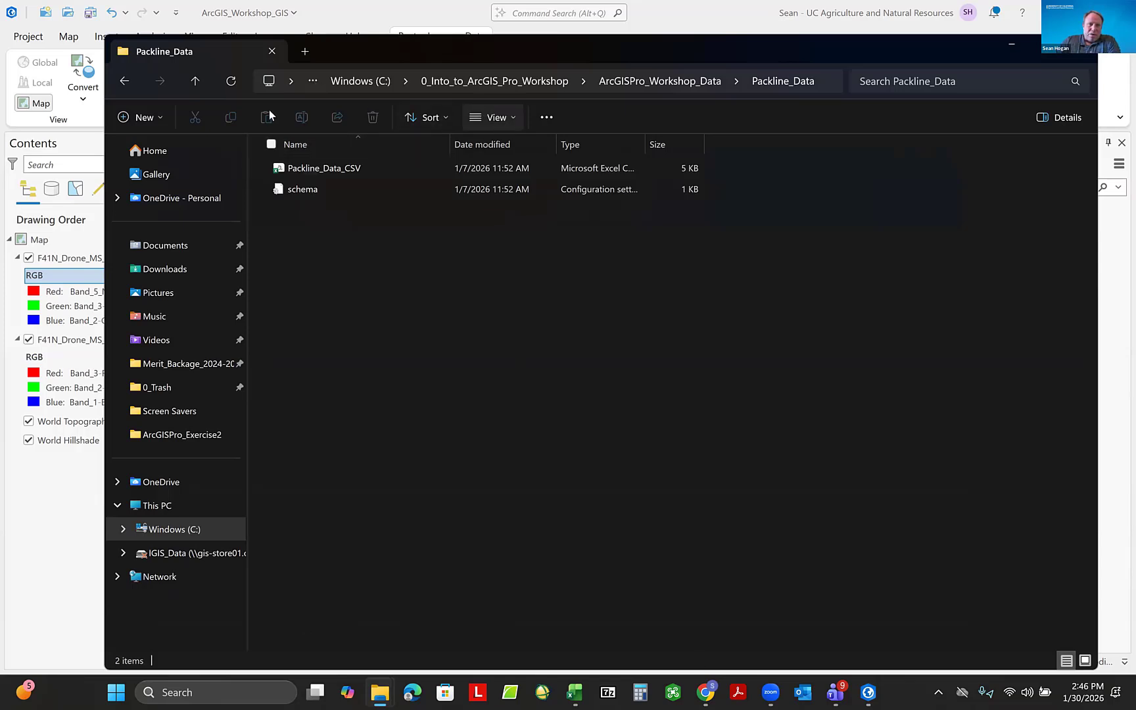
pyautogui.click(195, 80)
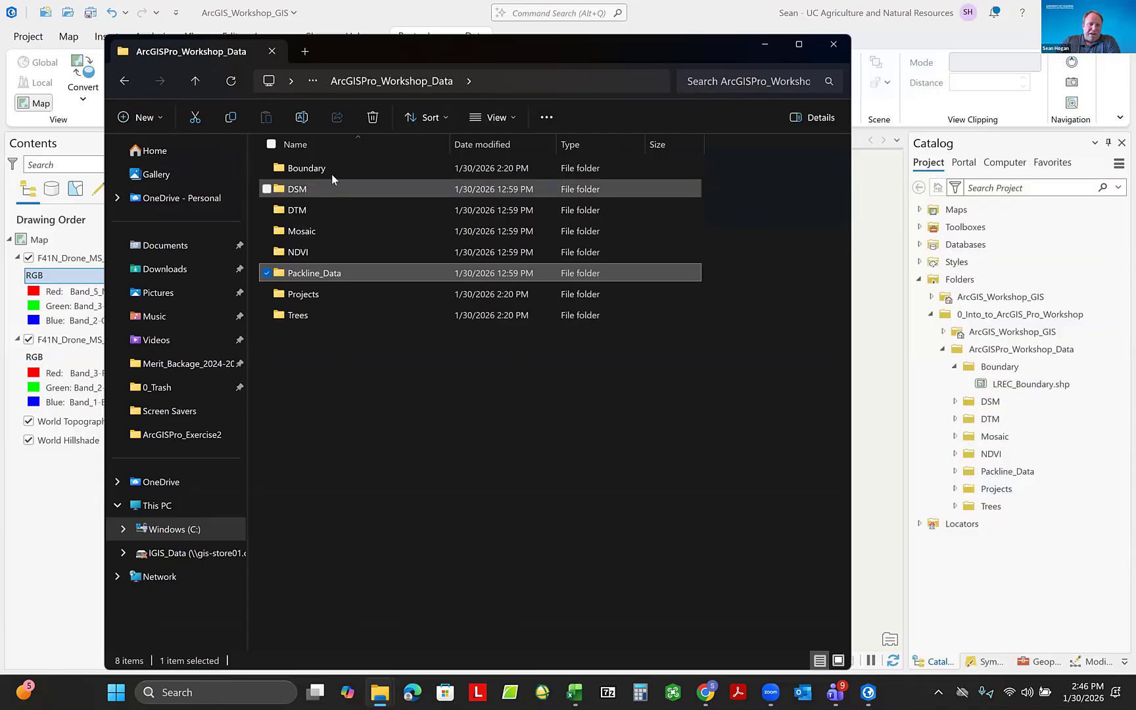
pyautogui.doubleClick(327, 172)
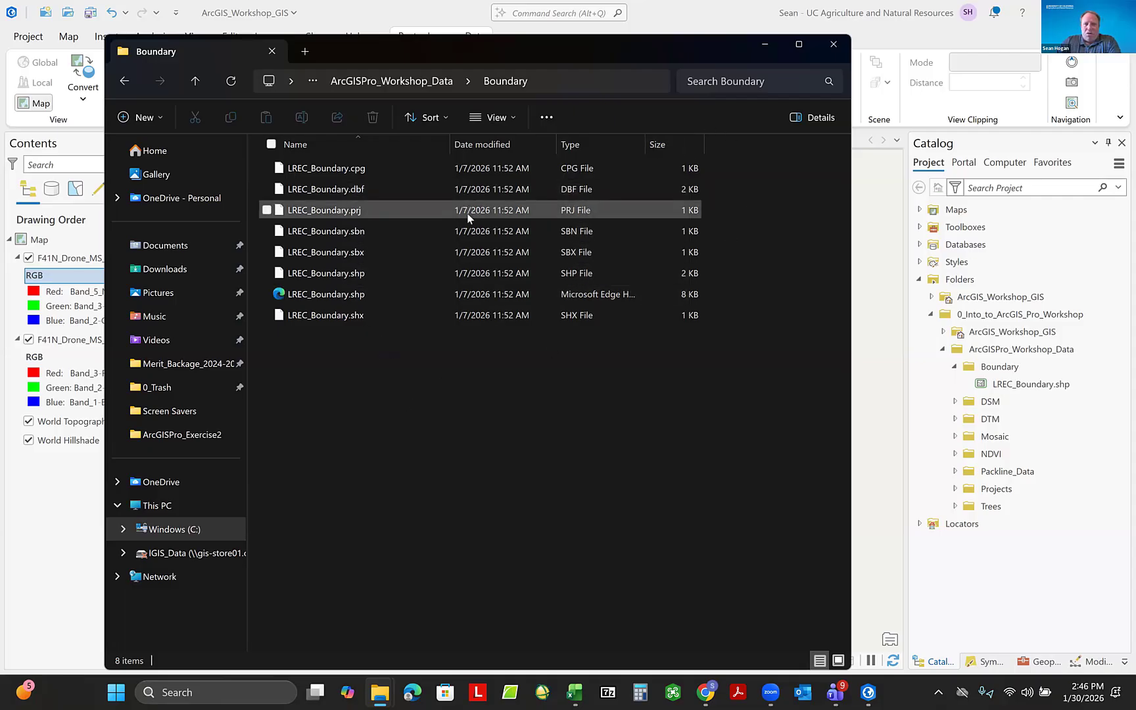
pyautogui.click(765, 46)
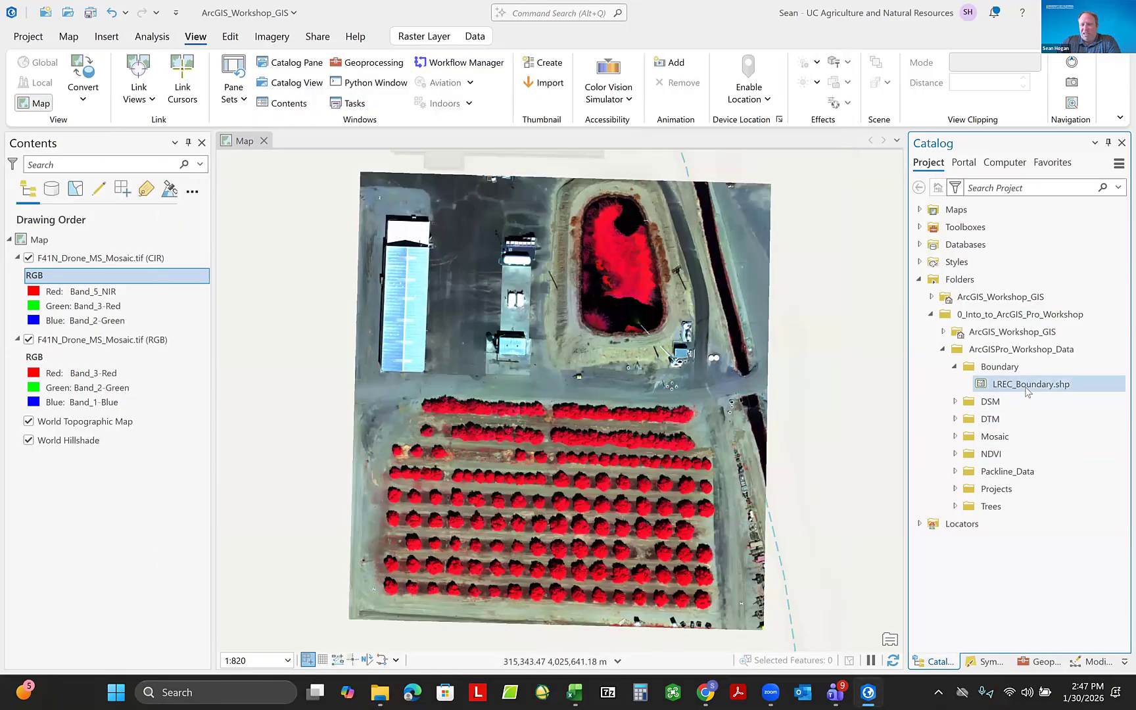
# Add LREC_Boundary.shp from the Boundary folder to the map and select its layer in the drawing order.
pyautogui.moveTo(1028, 392)
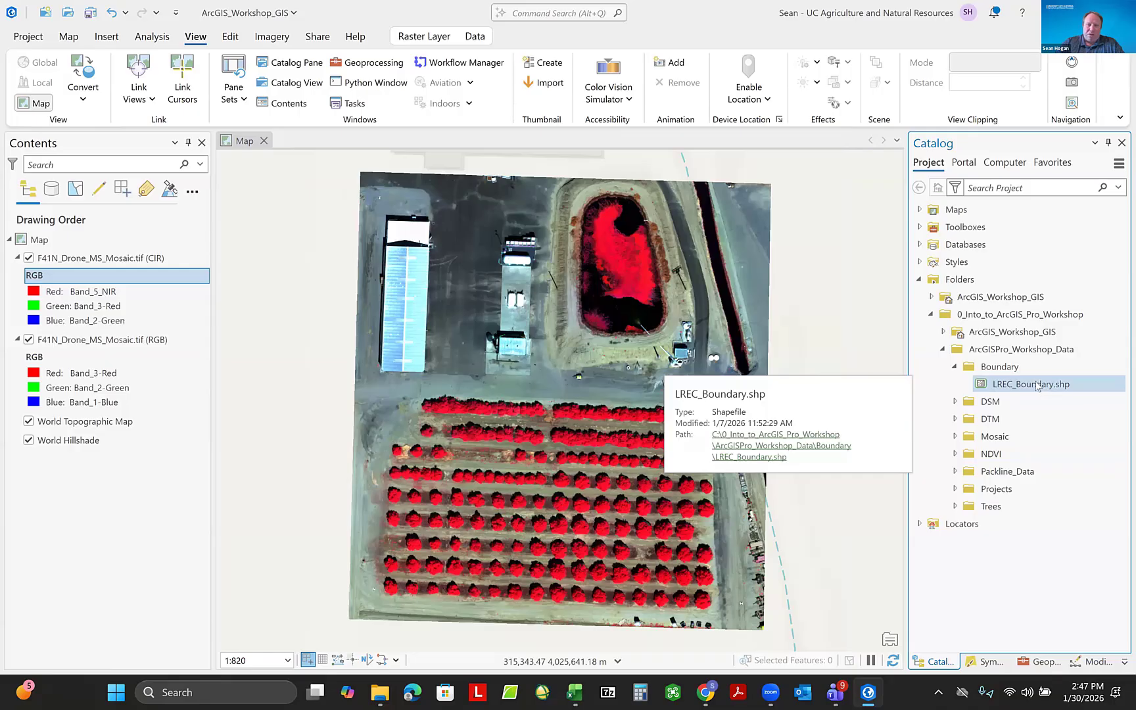
pyautogui.click(1037, 386)
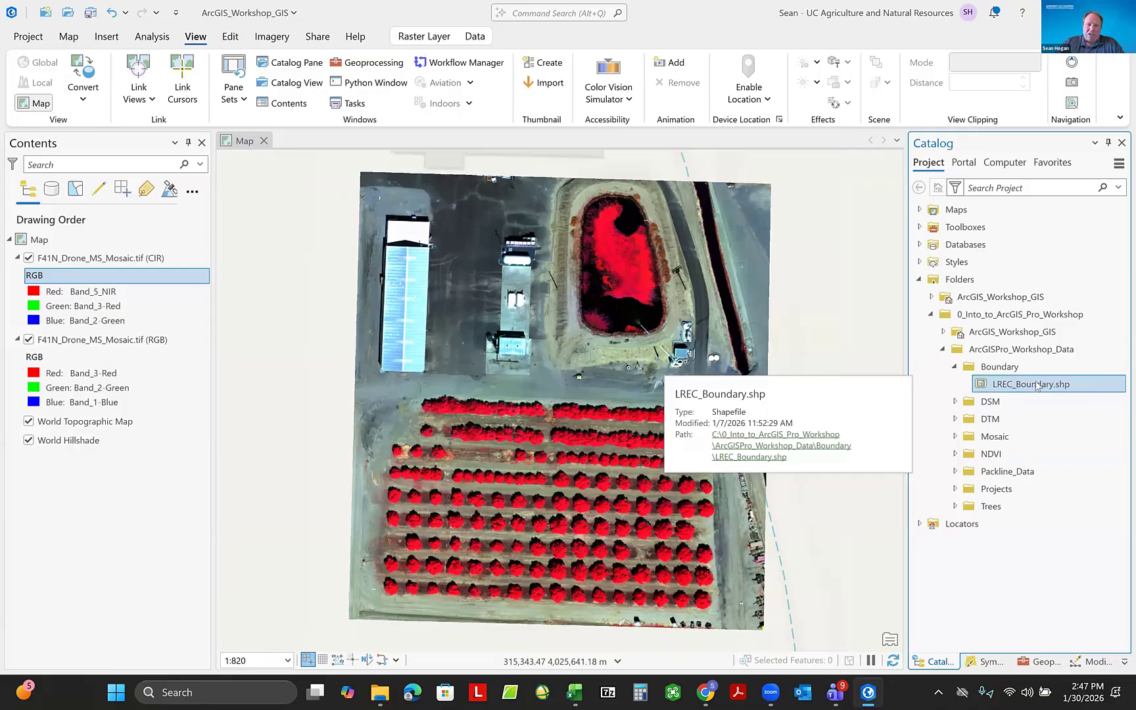
pyautogui.moveTo(1037, 386); pyautogui.dragTo(974, 382)
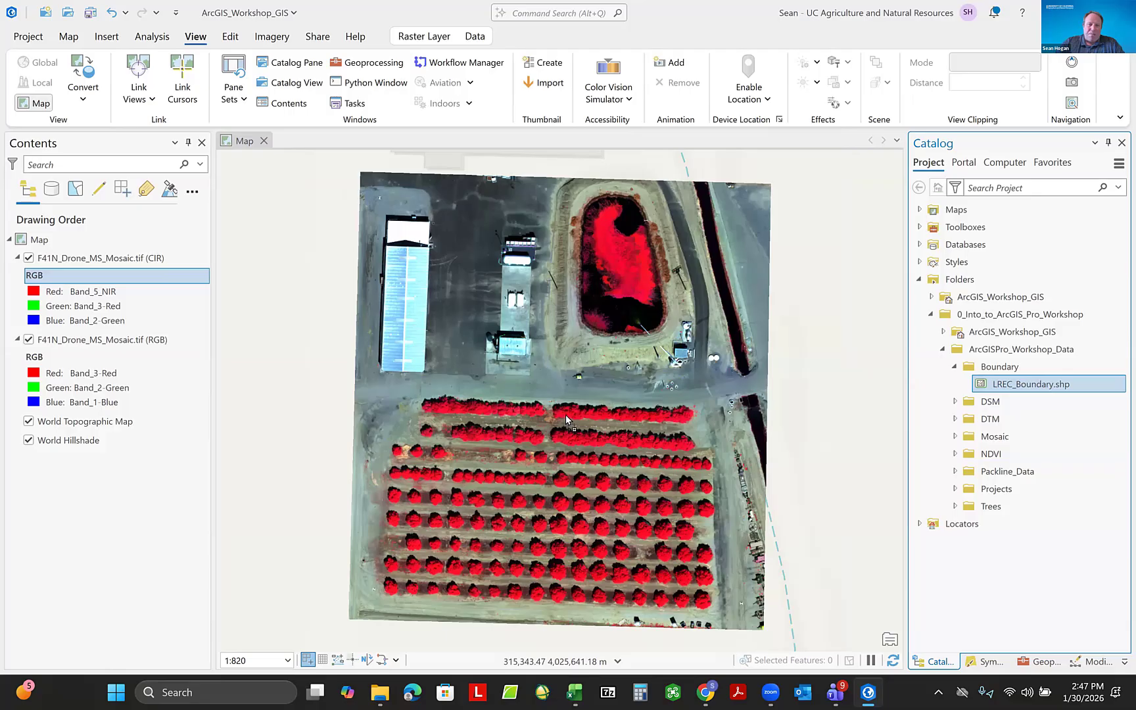
pyautogui.moveTo(565, 419); pyautogui.dragTo(565, 419)
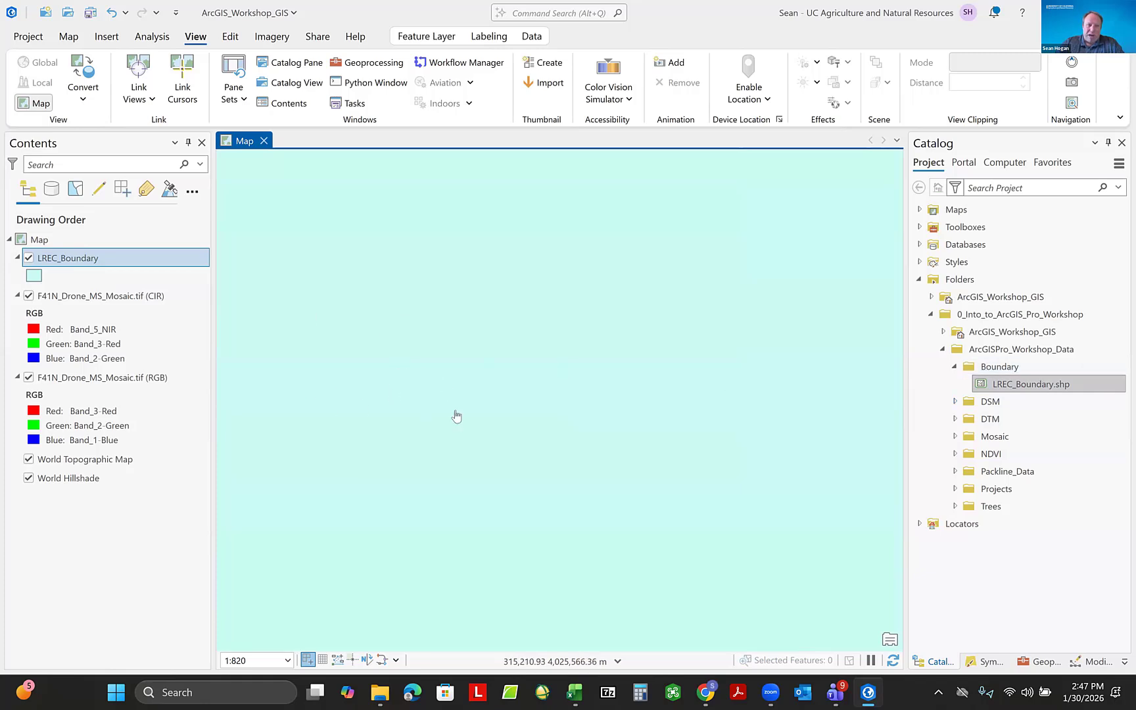
pyautogui.click(62, 260)
pyautogui.click(115, 293)
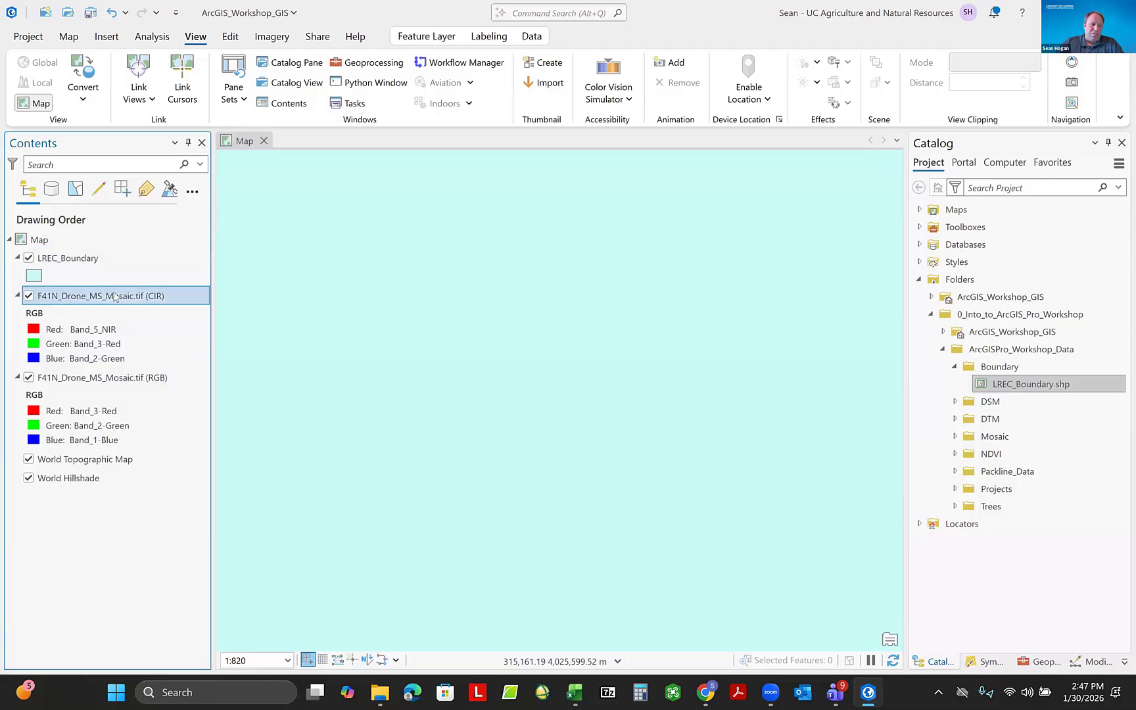
pyautogui.click(86, 259)
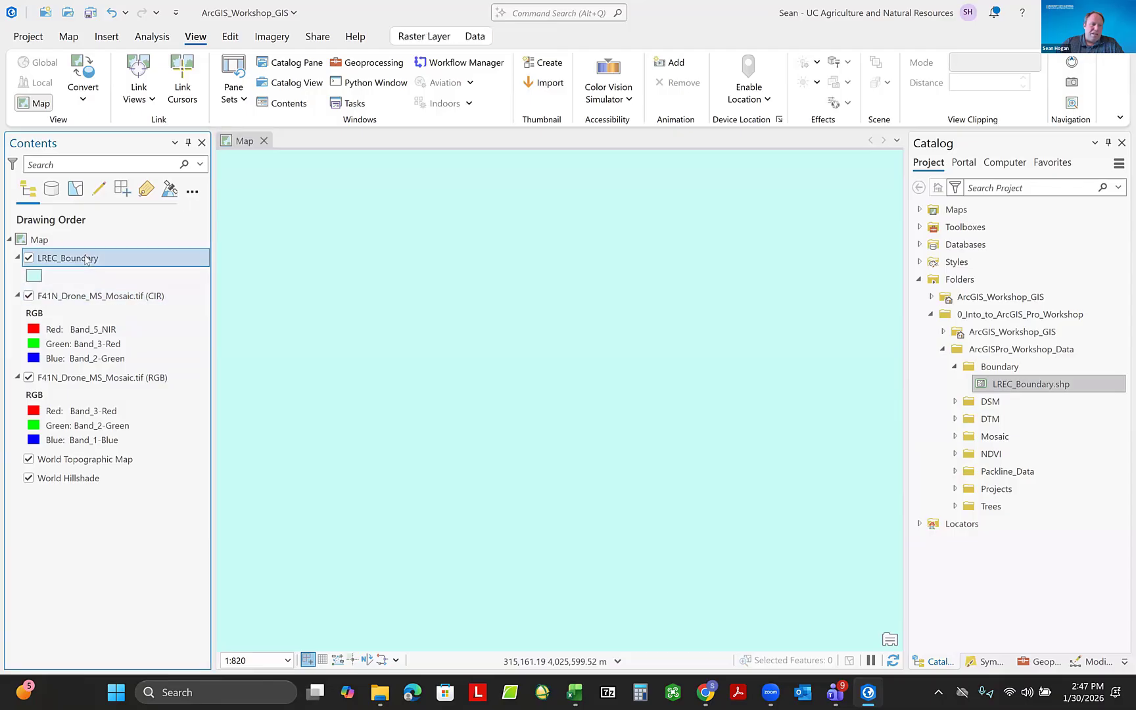
# Move the LREC_Boundary layer below both F41N_Drone_MS_Mosaic.tif layers and above World Topographic Map in the drawing order.
pyautogui.moveTo(86, 259); pyautogui.dragTo(84, 435)
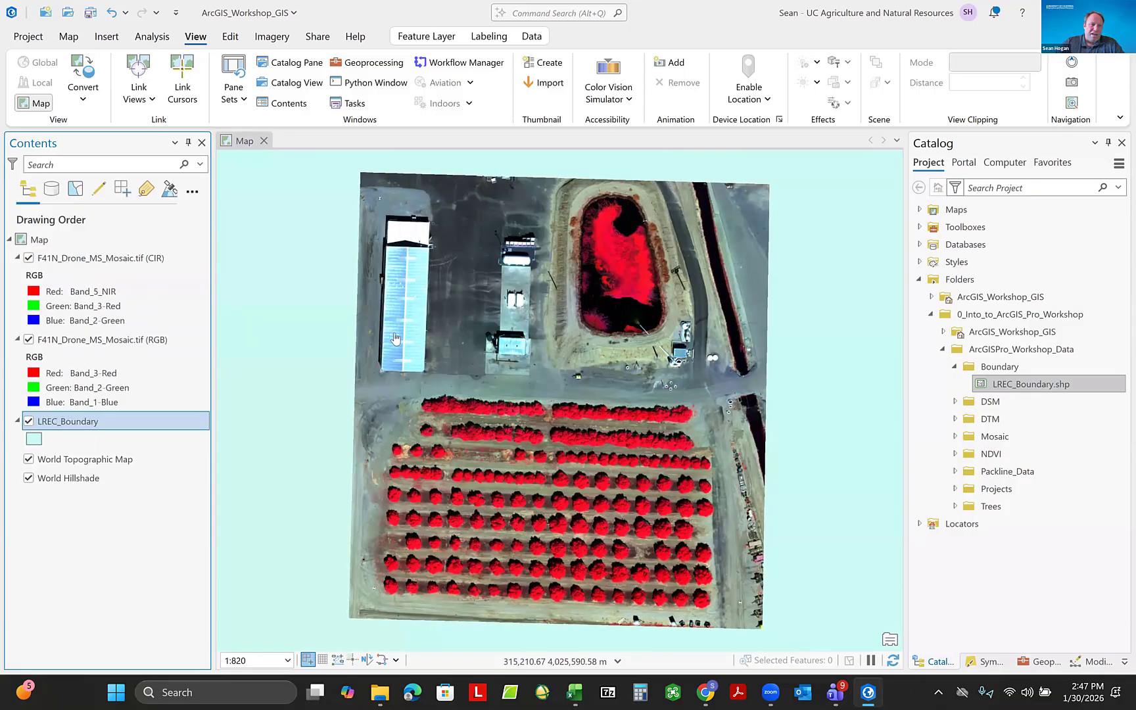
pyautogui.scroll(-5, 395, 334)
pyautogui.scroll(-2, 551, 327)
pyautogui.scroll(2, 538, 330)
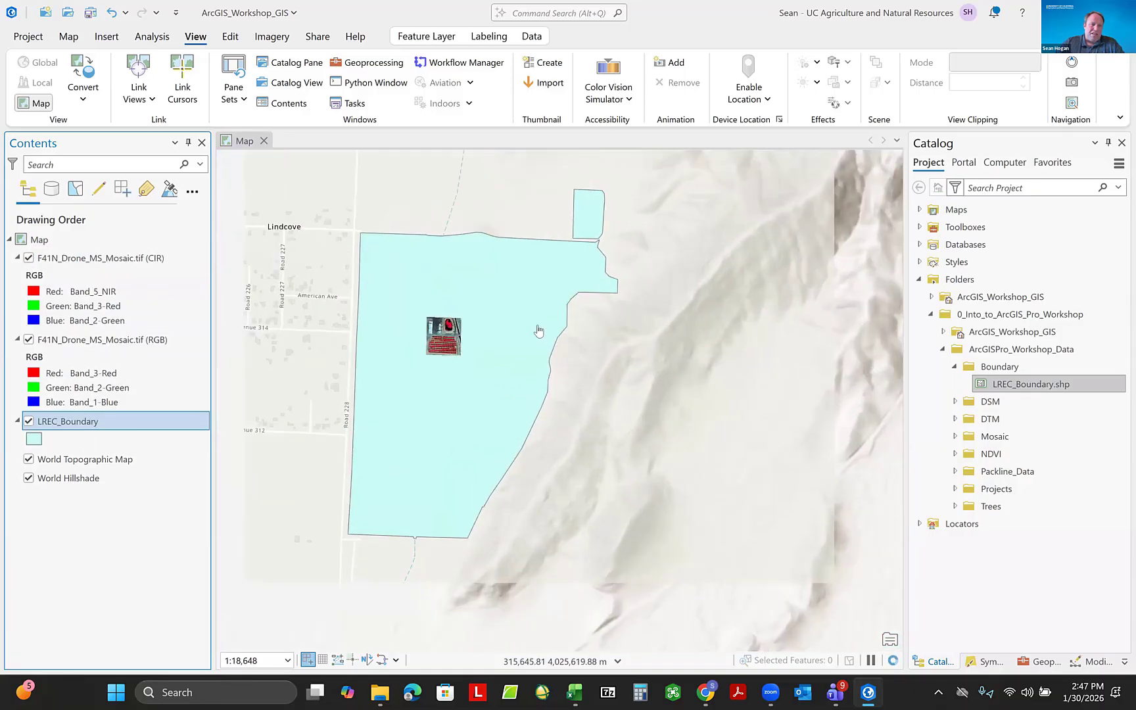
pyautogui.scroll(3, 538, 329)
pyautogui.scroll(-1, 539, 316)
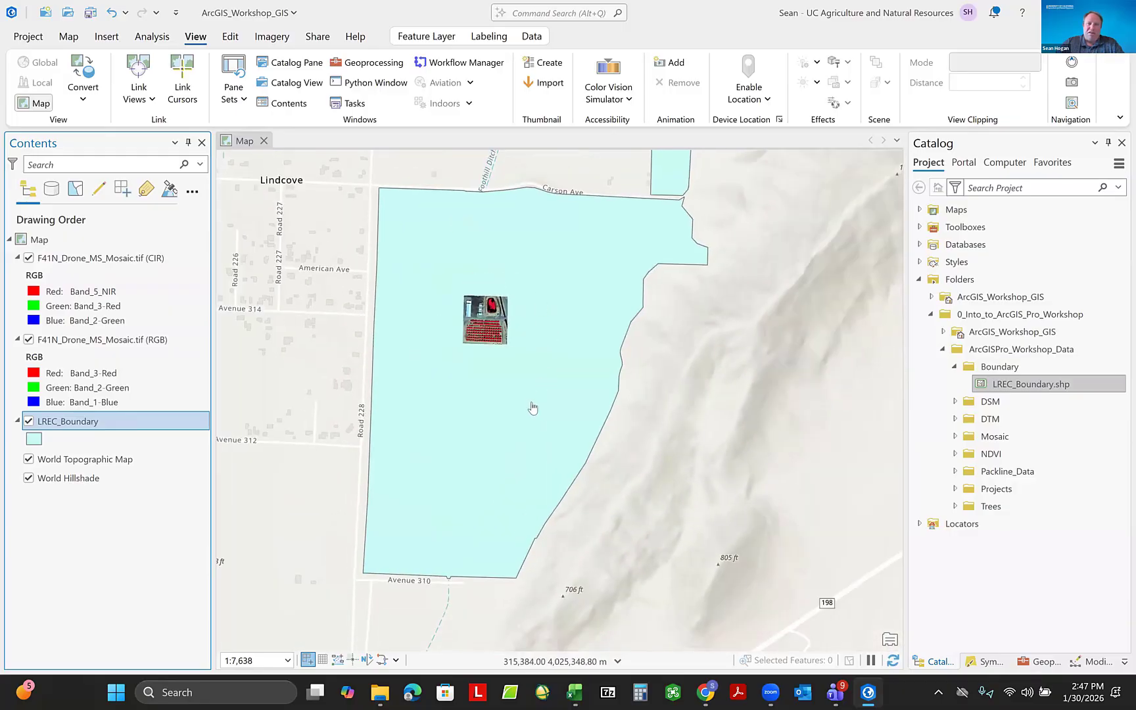
pyautogui.scroll(-1, 532, 406)
pyautogui.scroll(1, 518, 352)
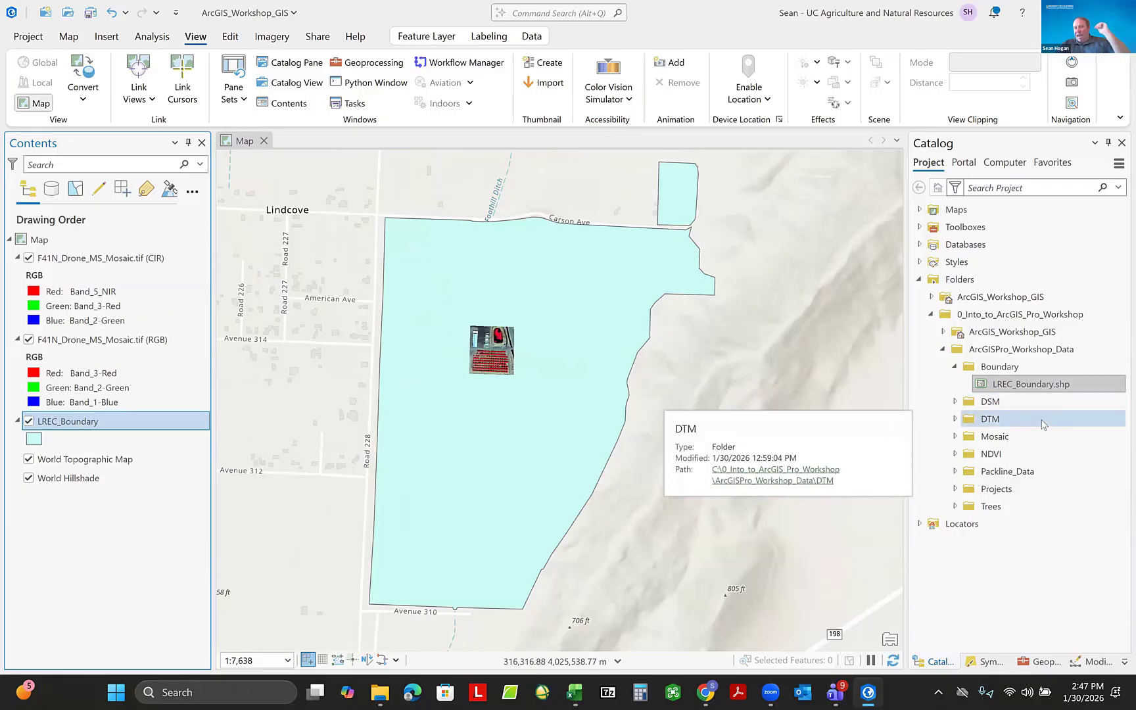
# Add F41N_DSM.tif and LREC_Drone_DSM.tif from the DSM folder to the current map.
pyautogui.click(955, 401)
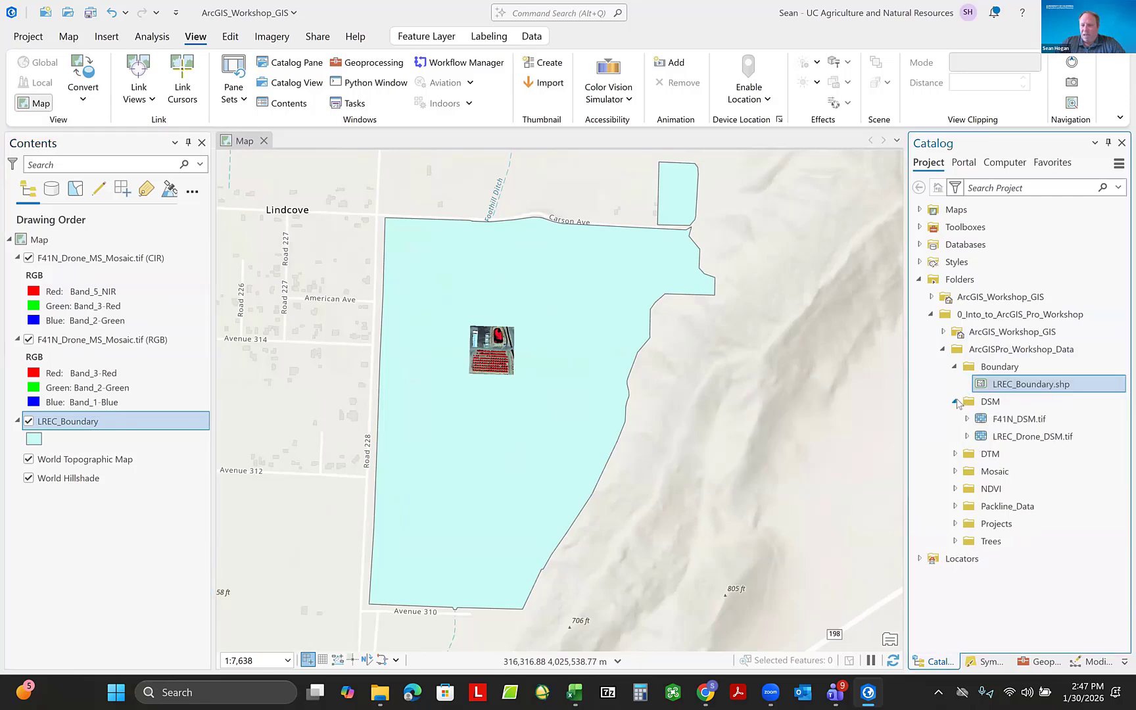
pyautogui.click(1016, 421)
pyautogui.rightClick(1016, 425)
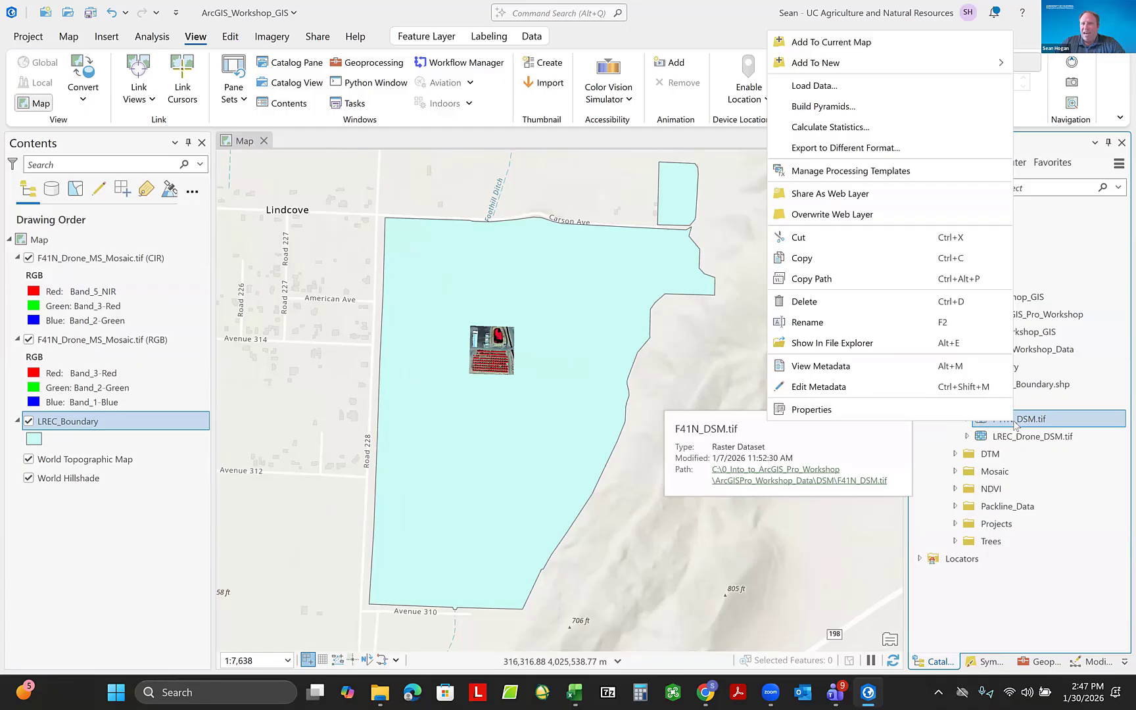
pyautogui.click(832, 43)
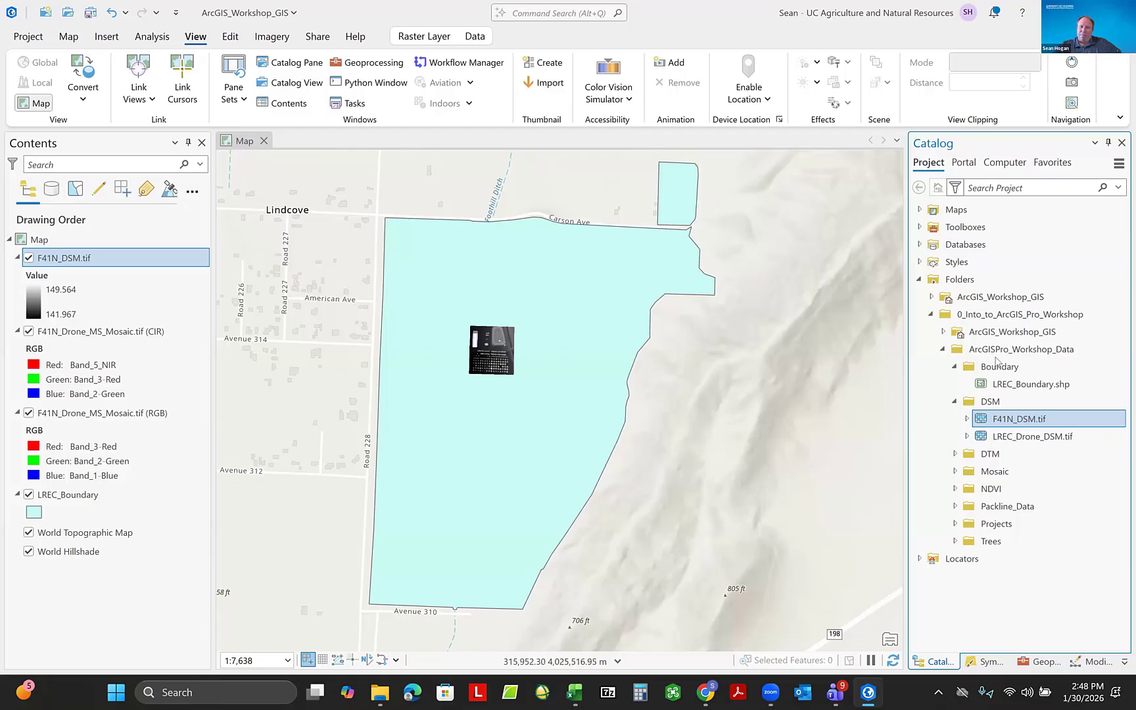
pyautogui.moveTo(1015, 438)
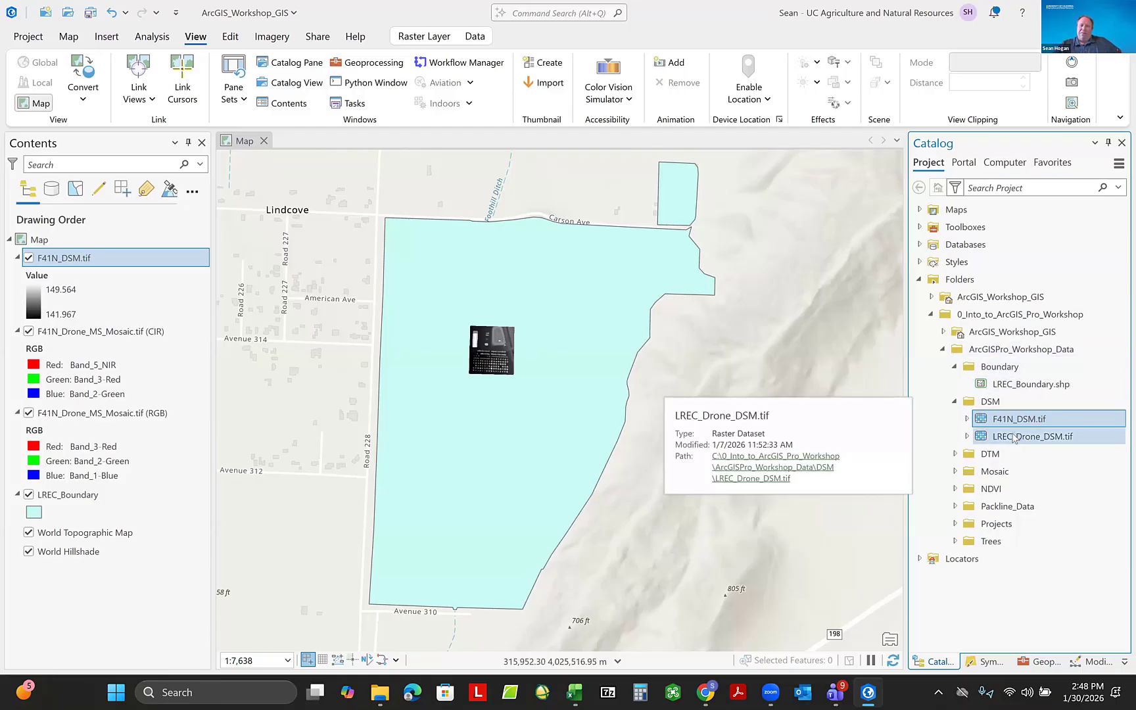
pyautogui.click(1015, 438)
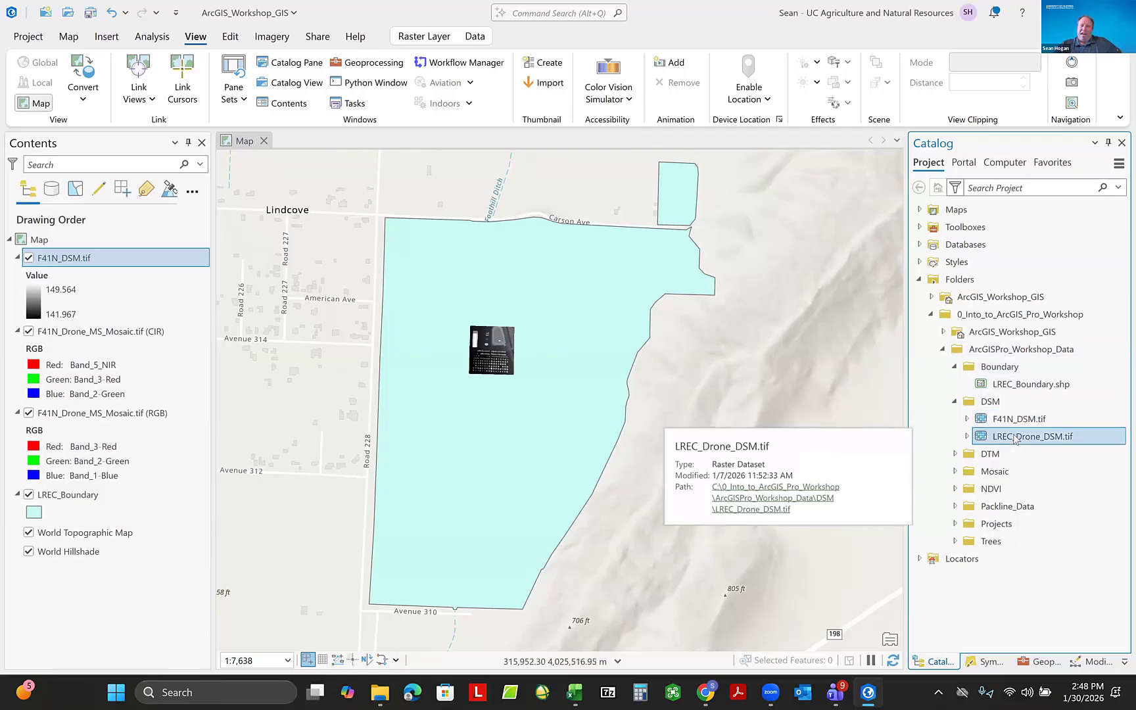
pyautogui.rightClick(1015, 438)
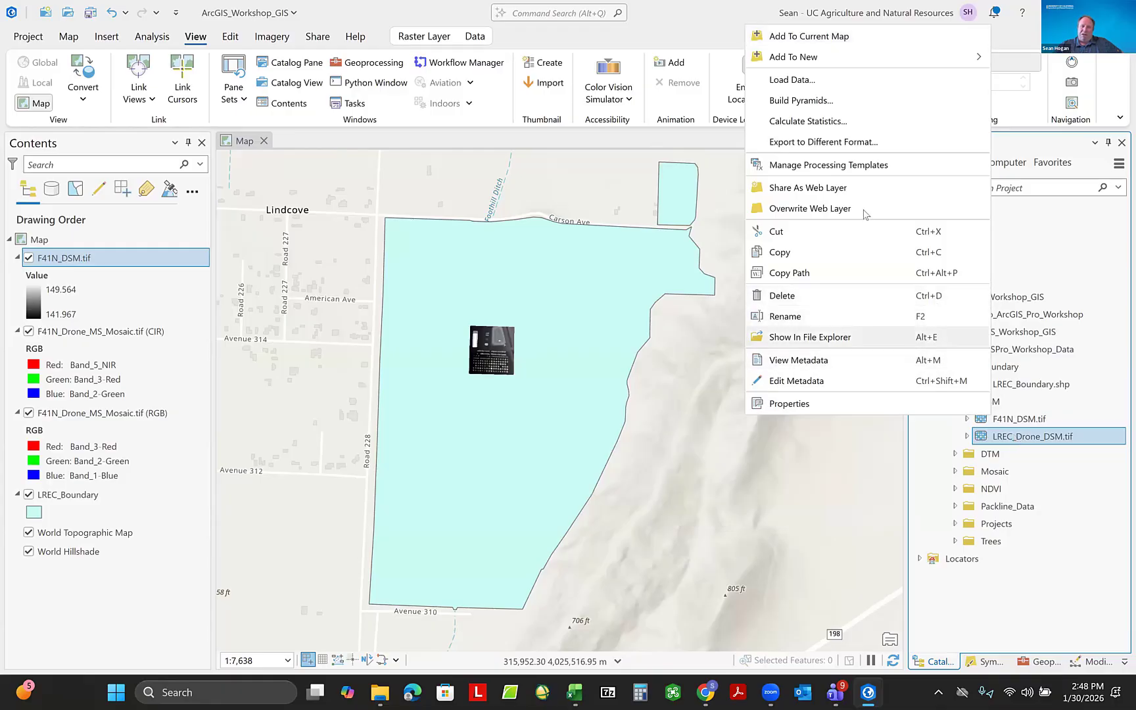
pyautogui.click(803, 35)
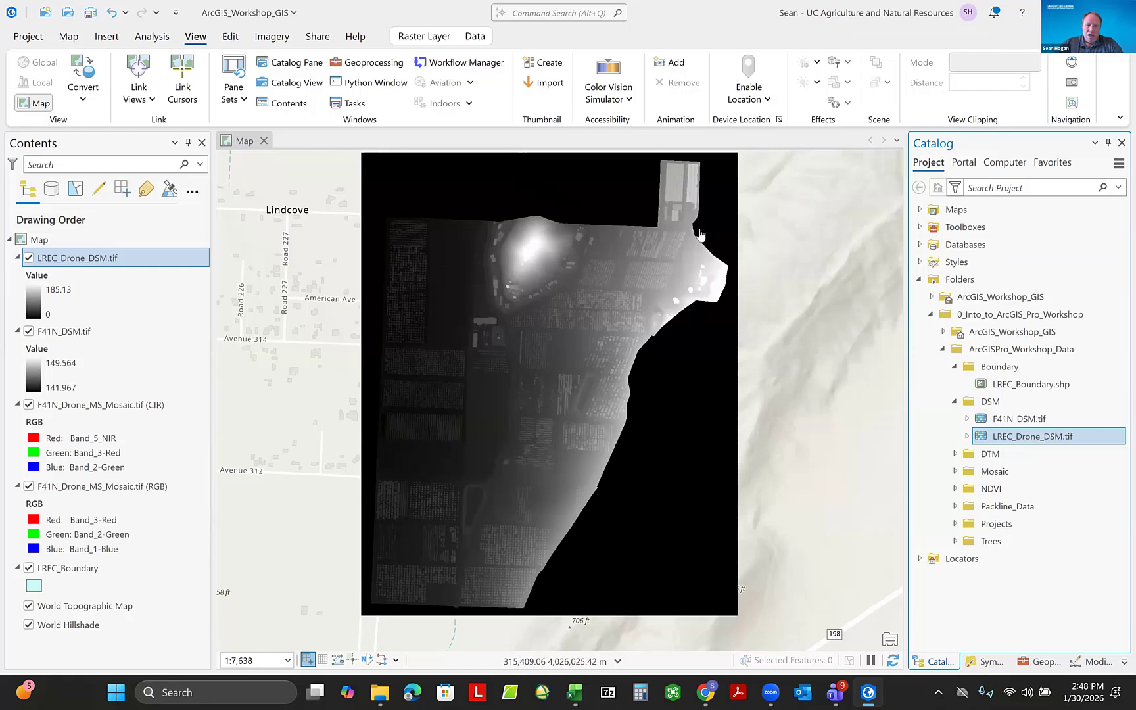
# Add F41N_DTM.tif from the DTM folder beneath the F41N_DSM.tif layer, and F41N_NDVI.tif from the NDVI folder beneath the DTM layer.
pyautogui.click(955, 455)
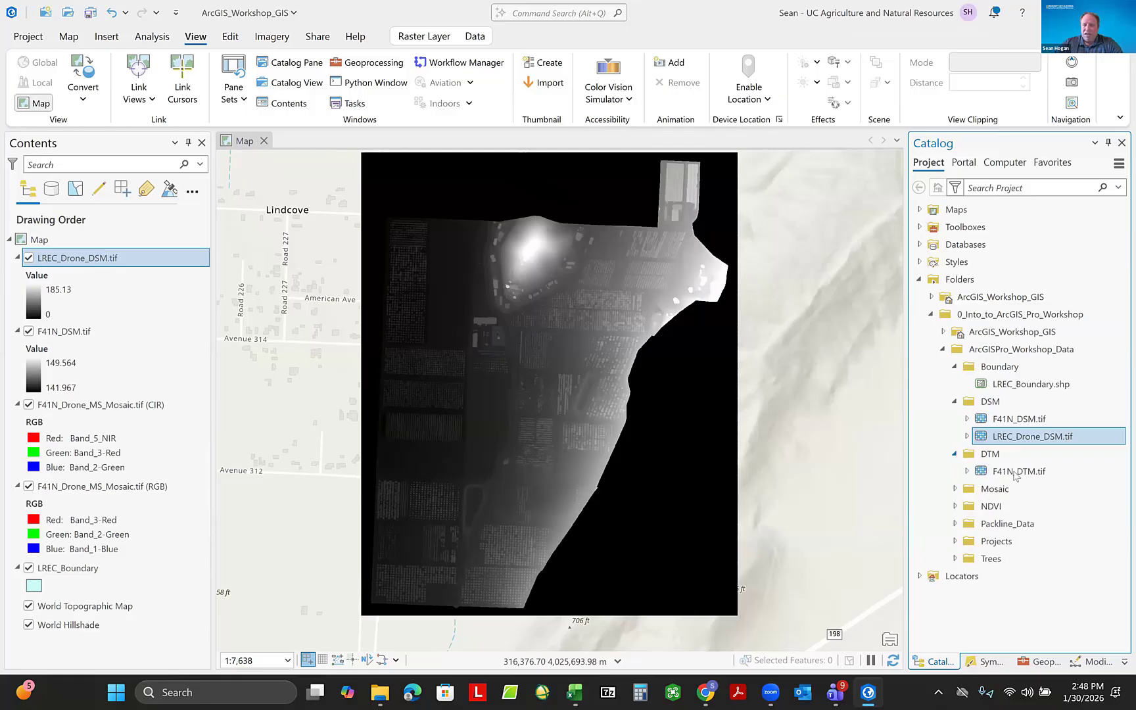
pyautogui.moveTo(1038, 474)
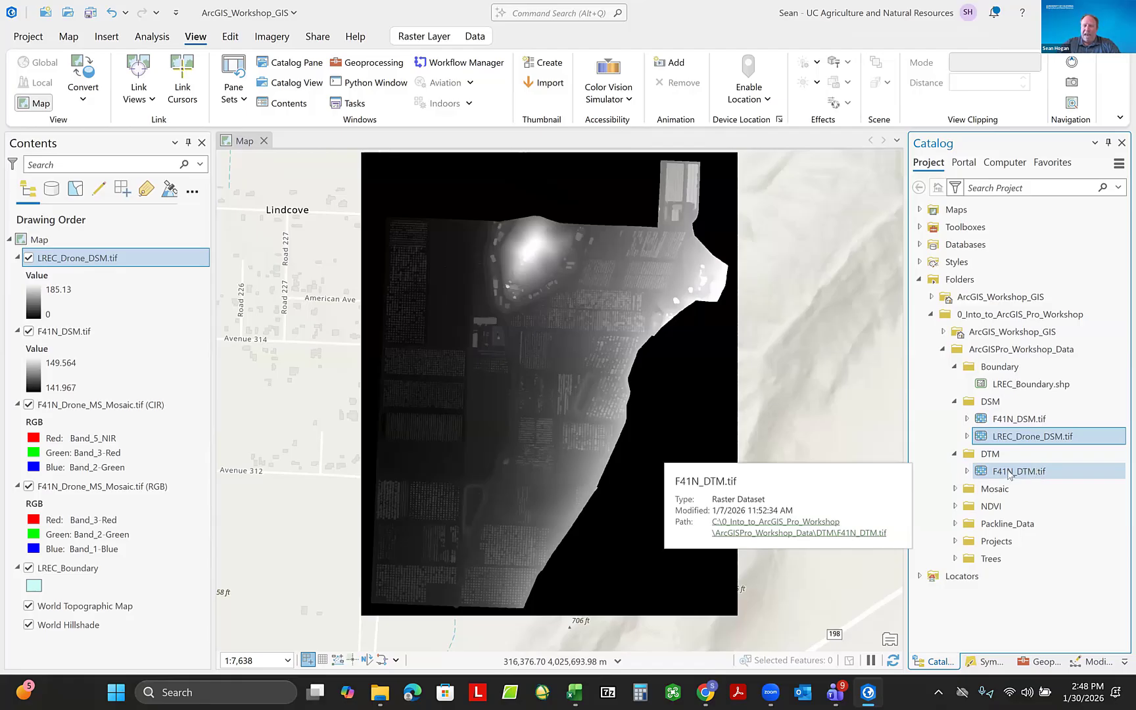
pyautogui.moveTo(1009, 475); pyautogui.dragTo(90, 403)
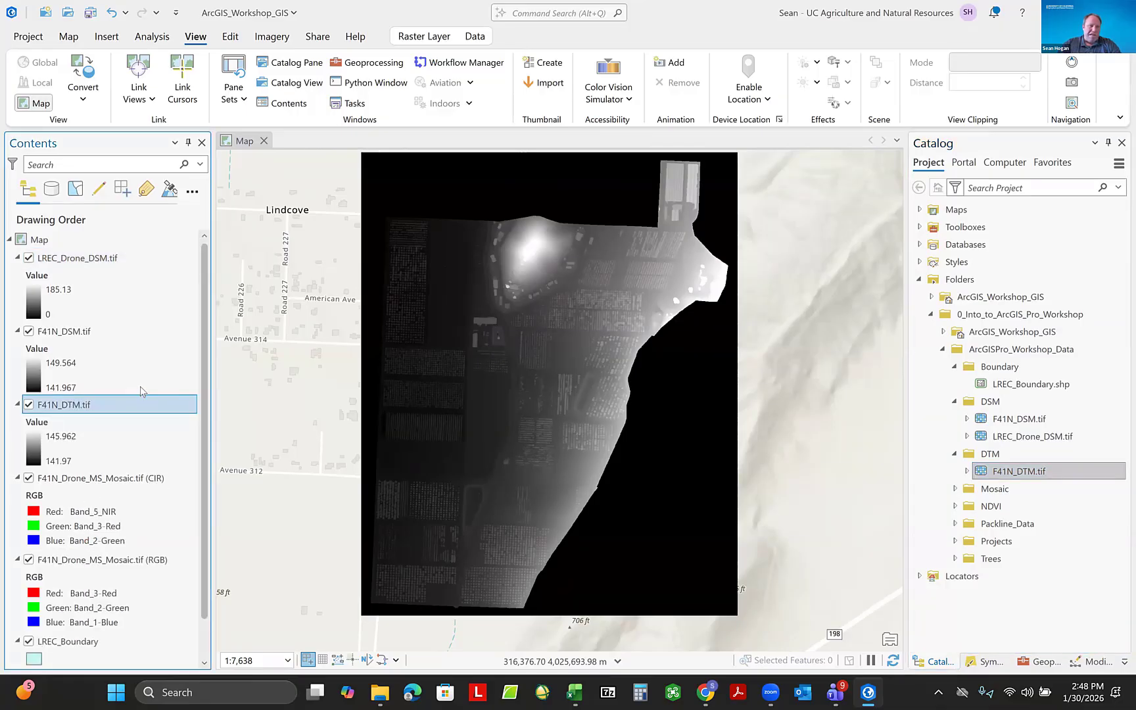
pyautogui.click(955, 506)
pyautogui.click(1014, 526)
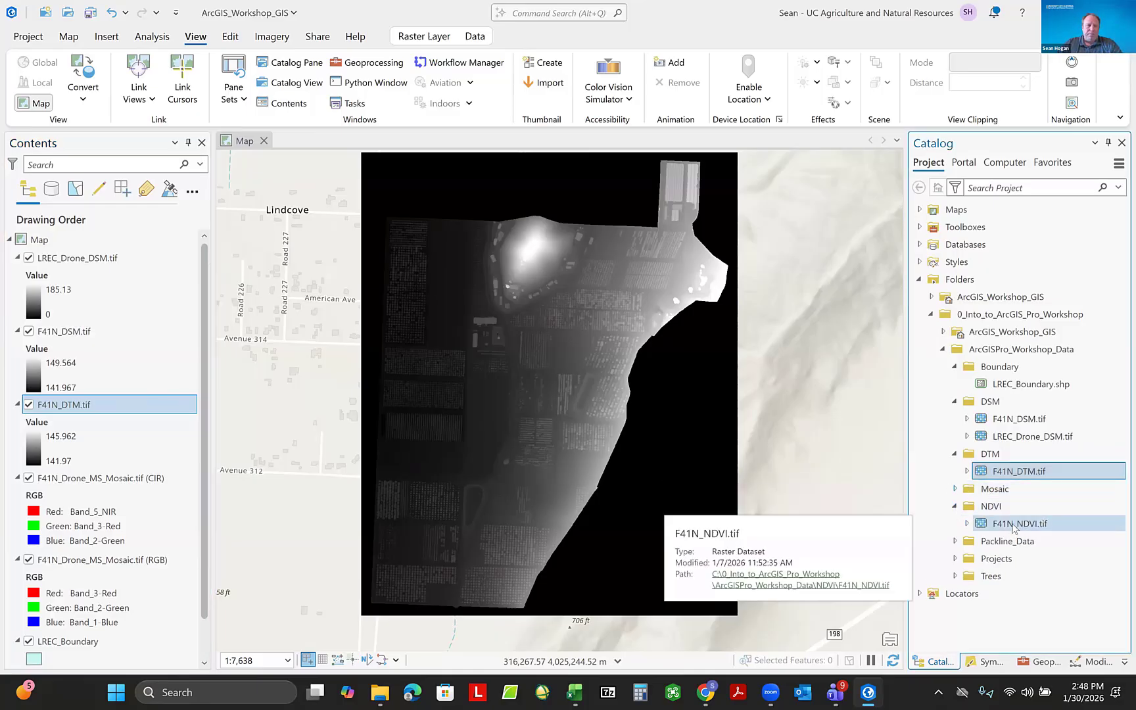
pyautogui.moveTo(1015, 528); pyautogui.dragTo(158, 479)
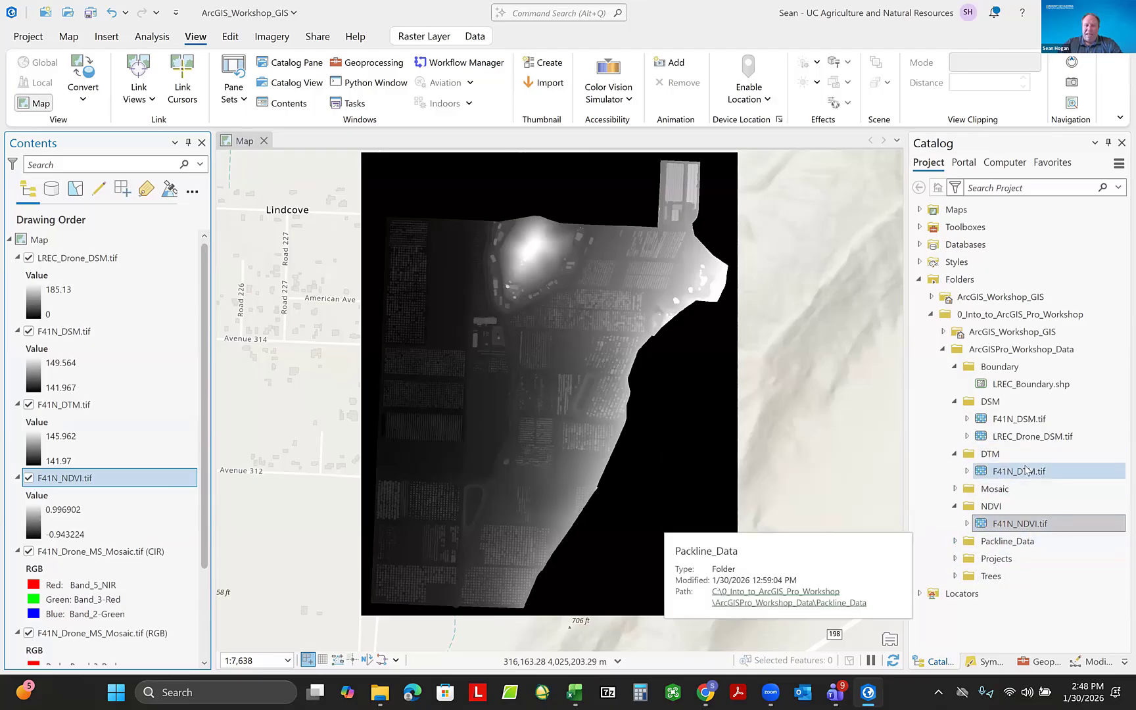
# Add F41N_Field.shp from the Projects folder above all layers and LREC_Projects.shp directly beneath the F41N_NDVI.tif layer.
pyautogui.click(955, 559)
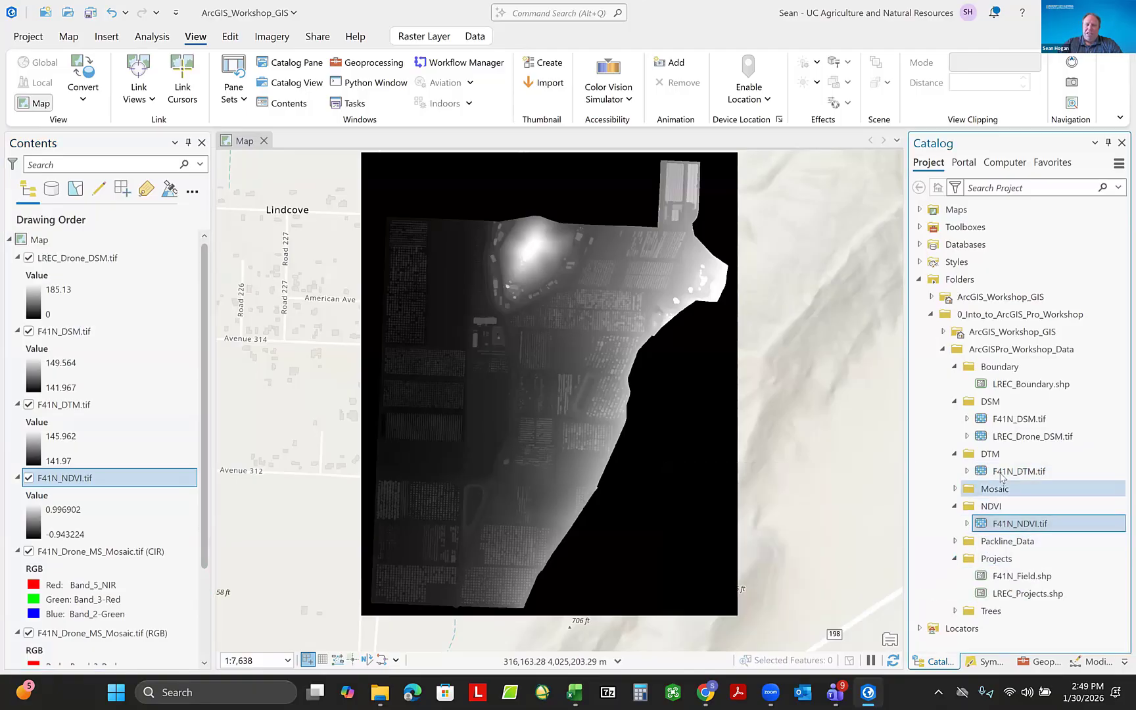
pyautogui.click(1017, 577)
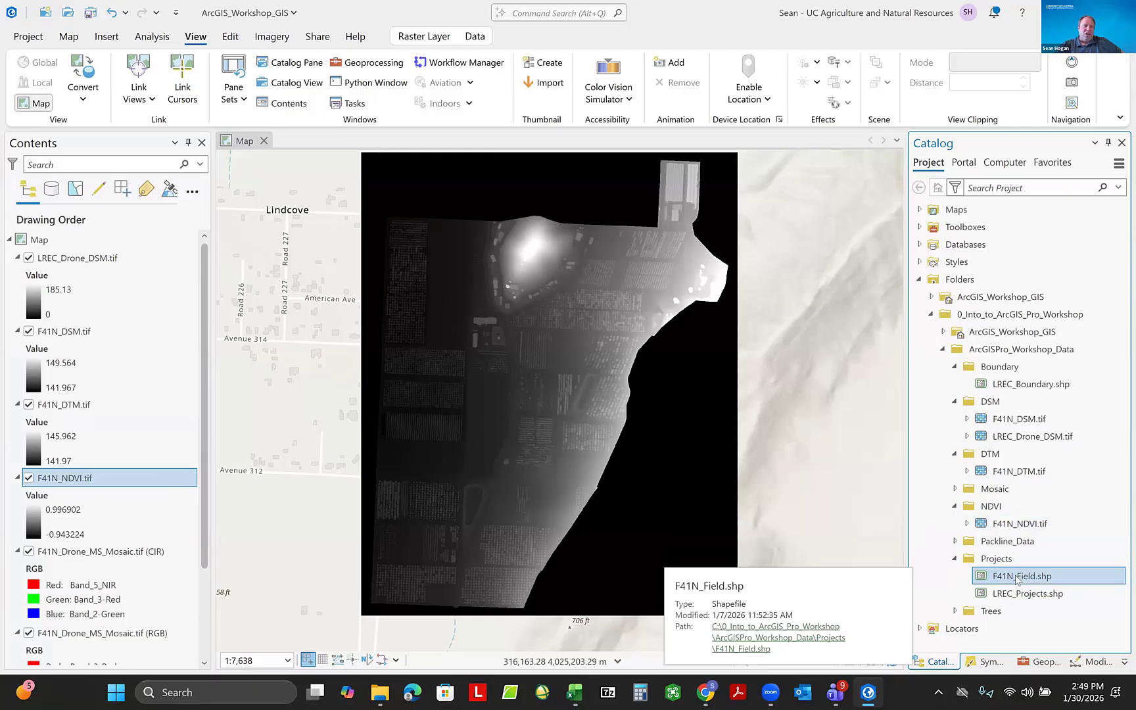
pyautogui.moveTo(1016, 577)
pyautogui.mouseDown()
pyautogui.moveTo(594, 439)
pyautogui.moveTo(230, 277)
pyautogui.moveTo(100, 249)
pyautogui.mouseUp()
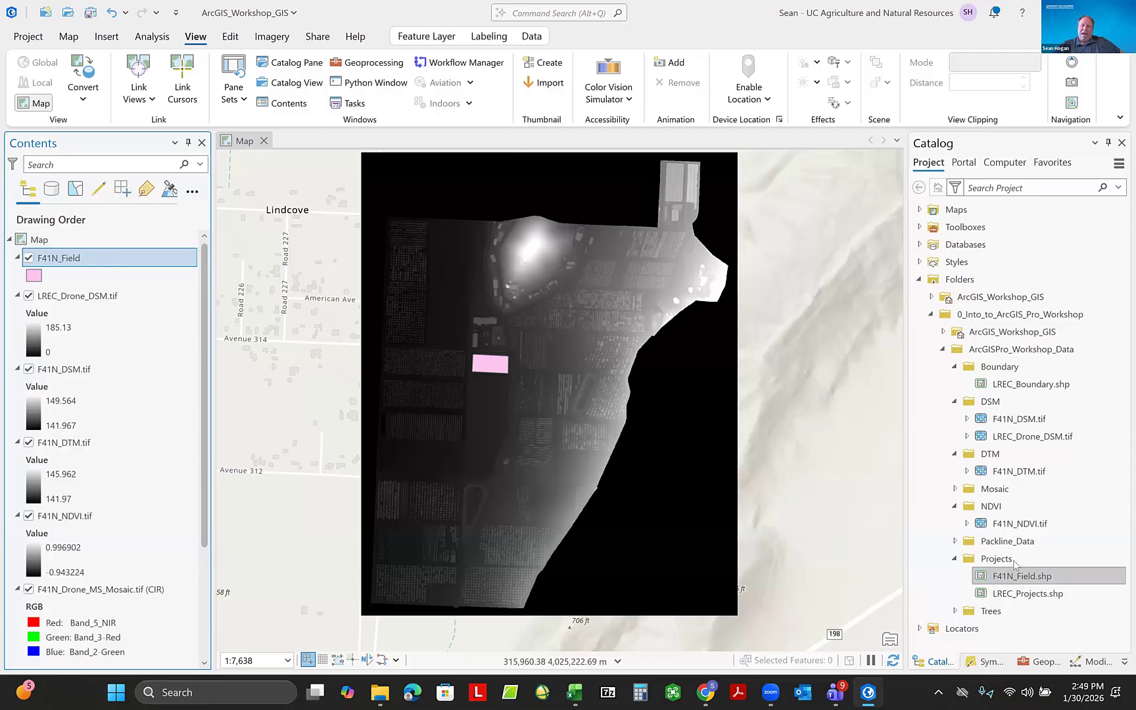
pyautogui.click(1023, 595)
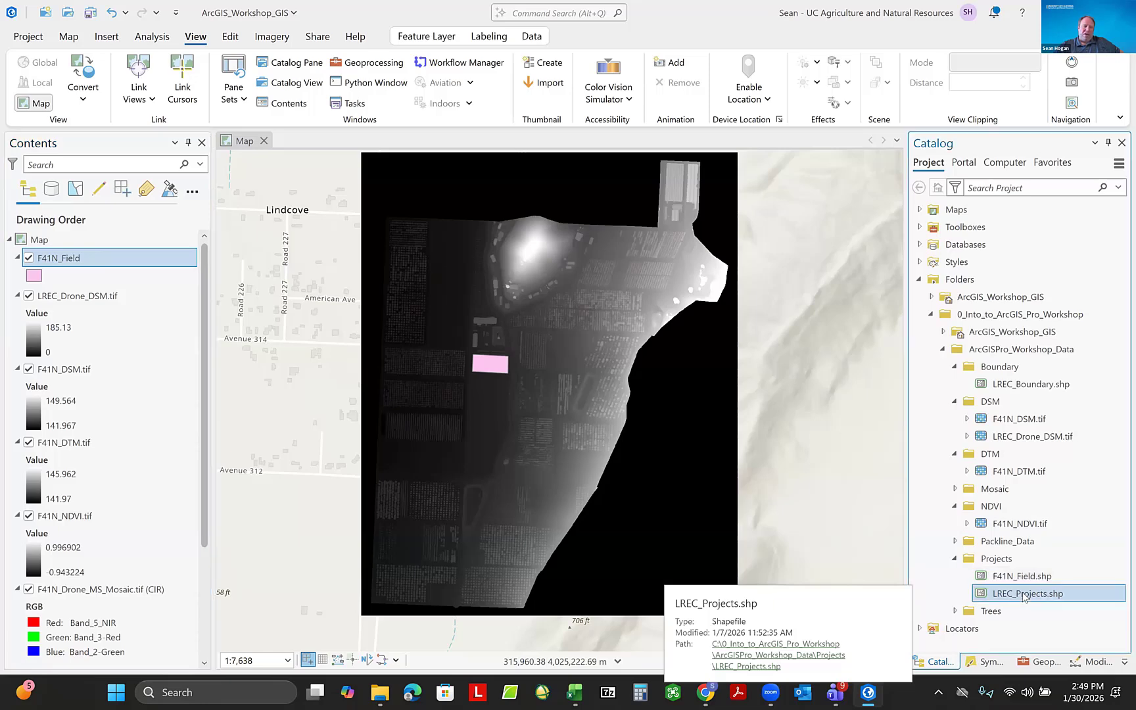
pyautogui.moveTo(1024, 595); pyautogui.dragTo(143, 577)
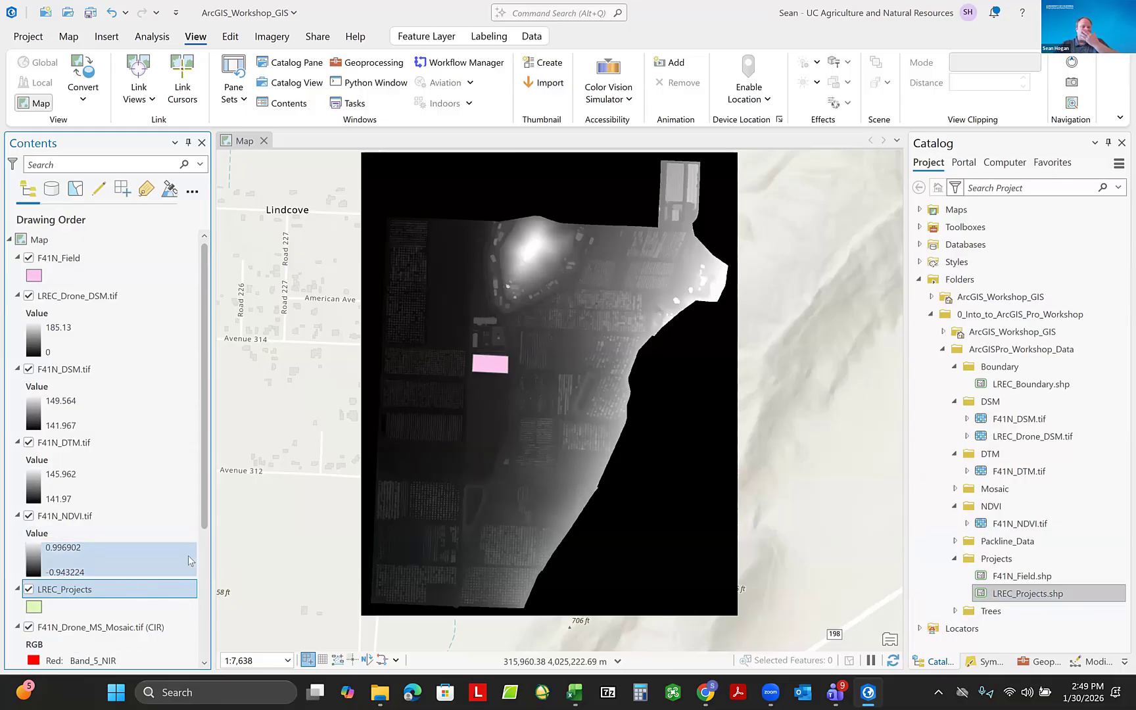
# Expand the Trees folder and add Packline_Data_CSV.csv from the Packline_Data folder to the map as a standalone table.
pyautogui.click(954, 612)
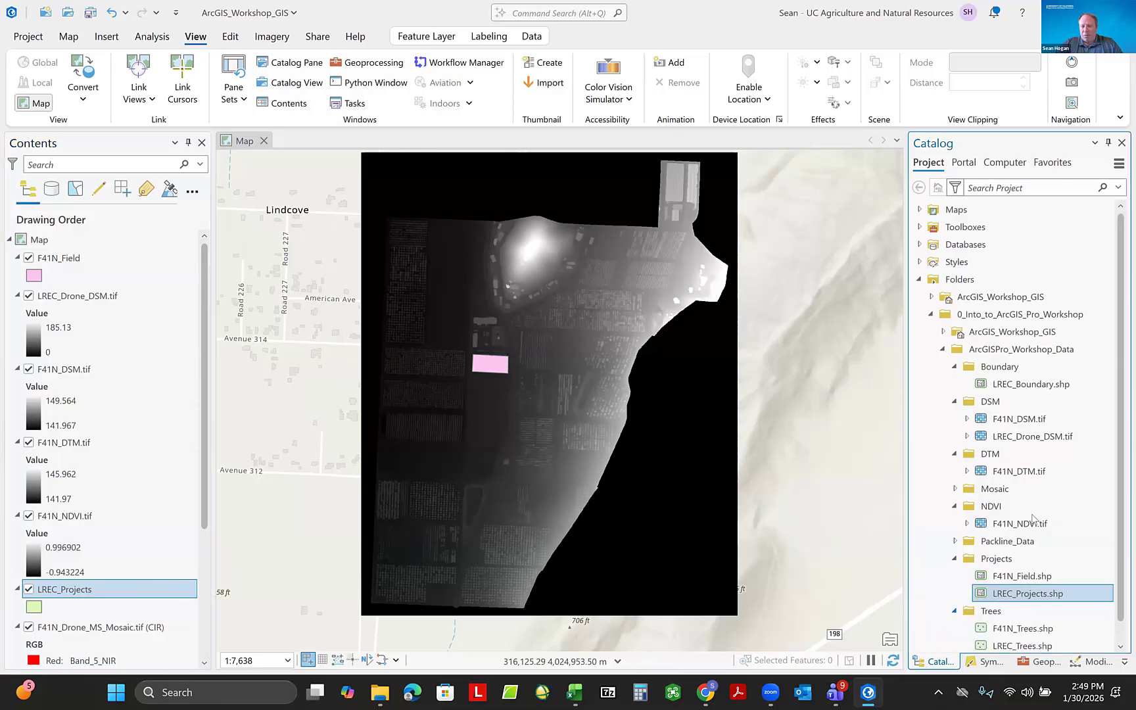
pyautogui.scroll(-1, 1033, 519)
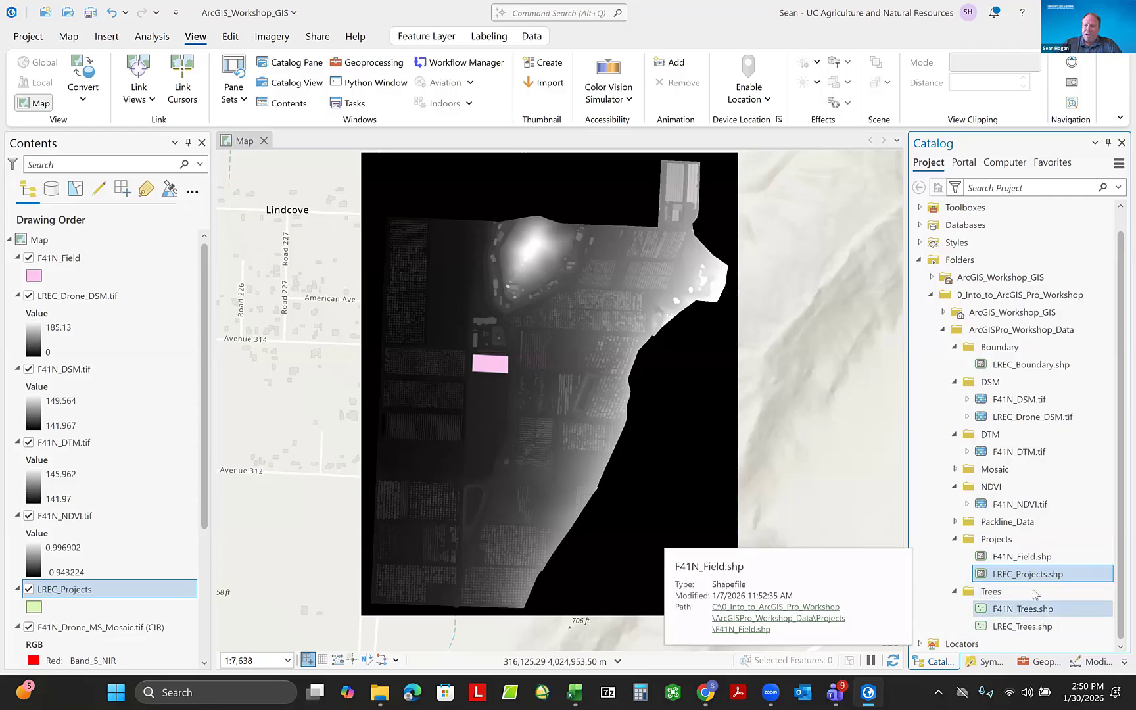
pyautogui.click(955, 521)
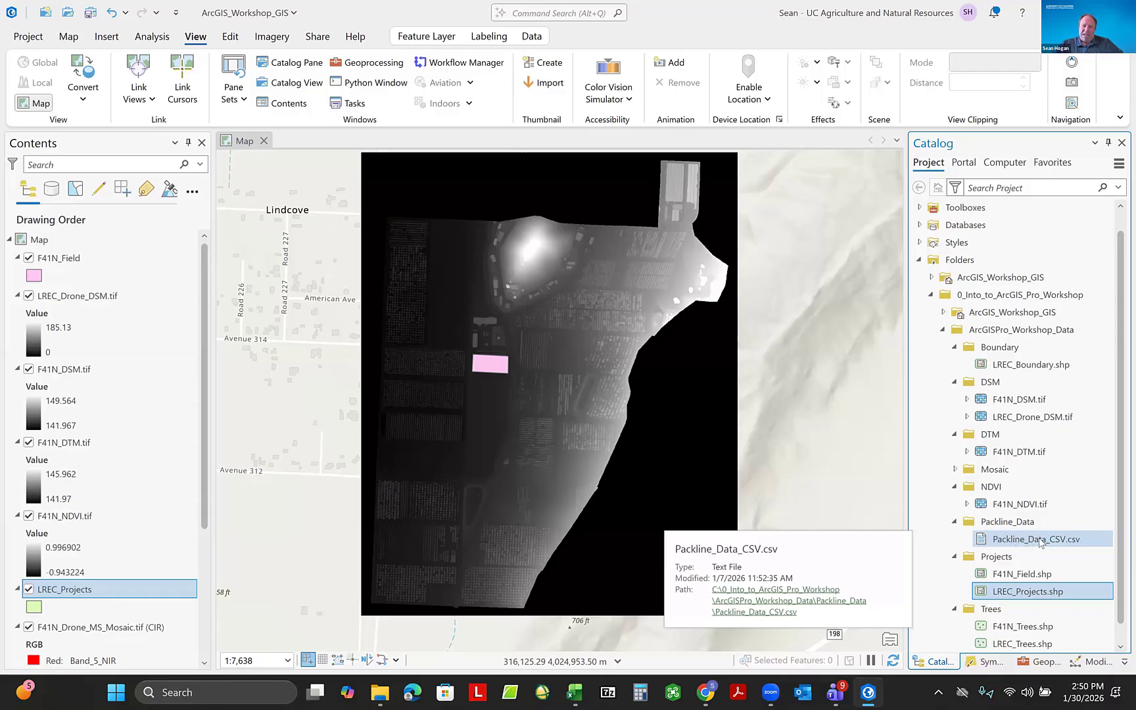
pyautogui.click(1040, 542)
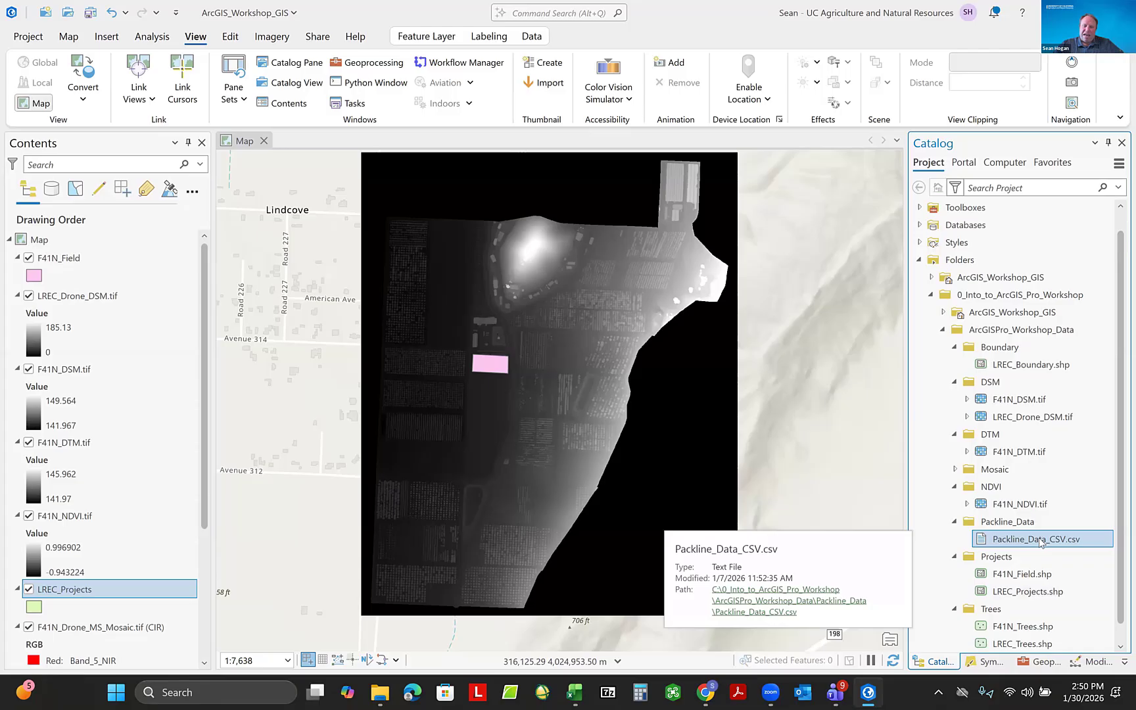
pyautogui.moveTo(1040, 543); pyautogui.dragTo(695, 516)
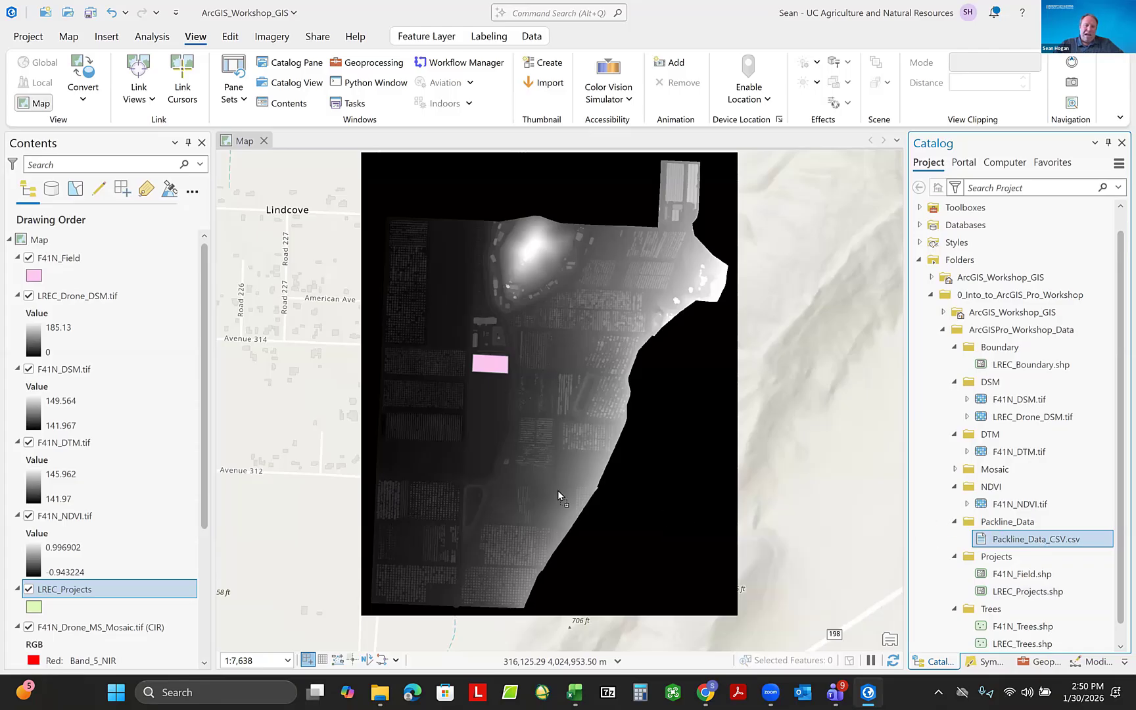
pyautogui.moveTo(557, 490); pyautogui.dragTo(150, 465)
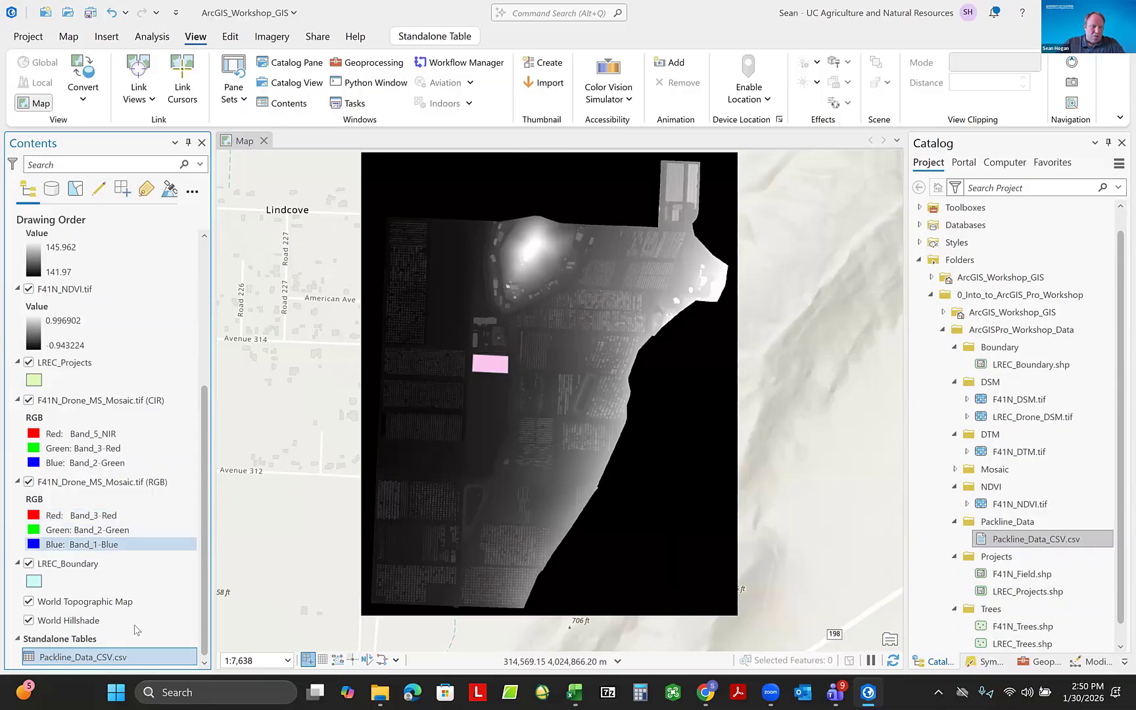
# Open the Packline_Data_CSV.csv standalone table, examine its fields and records, and close it.
pyautogui.rightClick(82, 658)
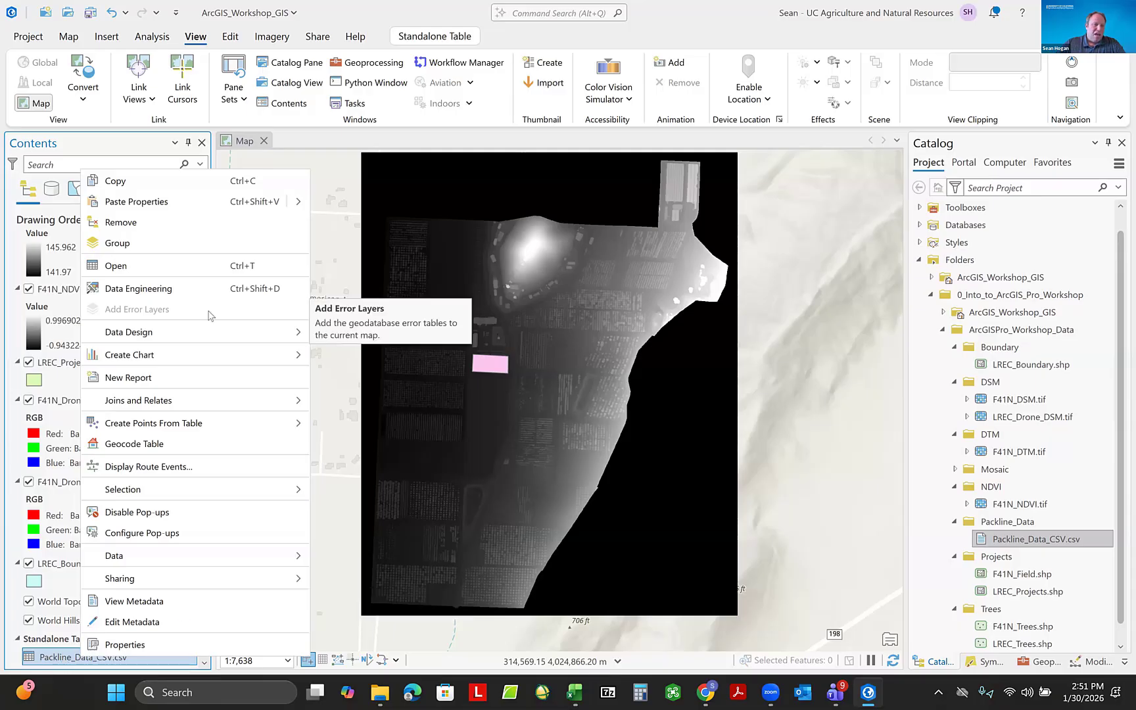
pyautogui.click(126, 266)
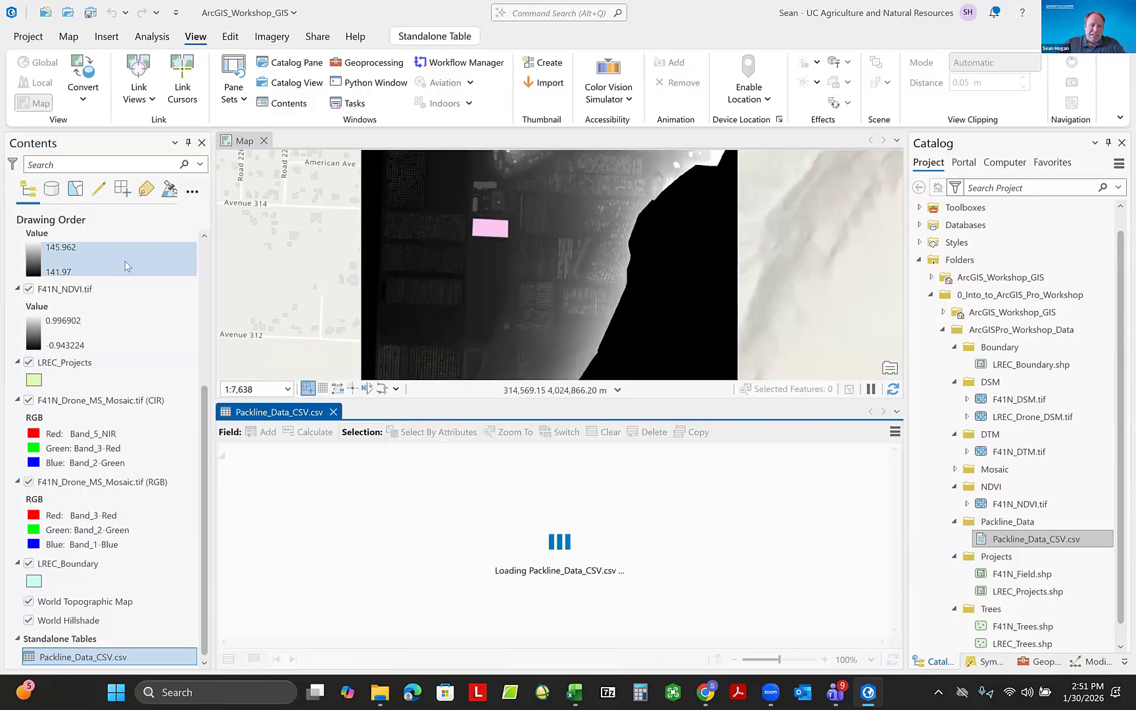
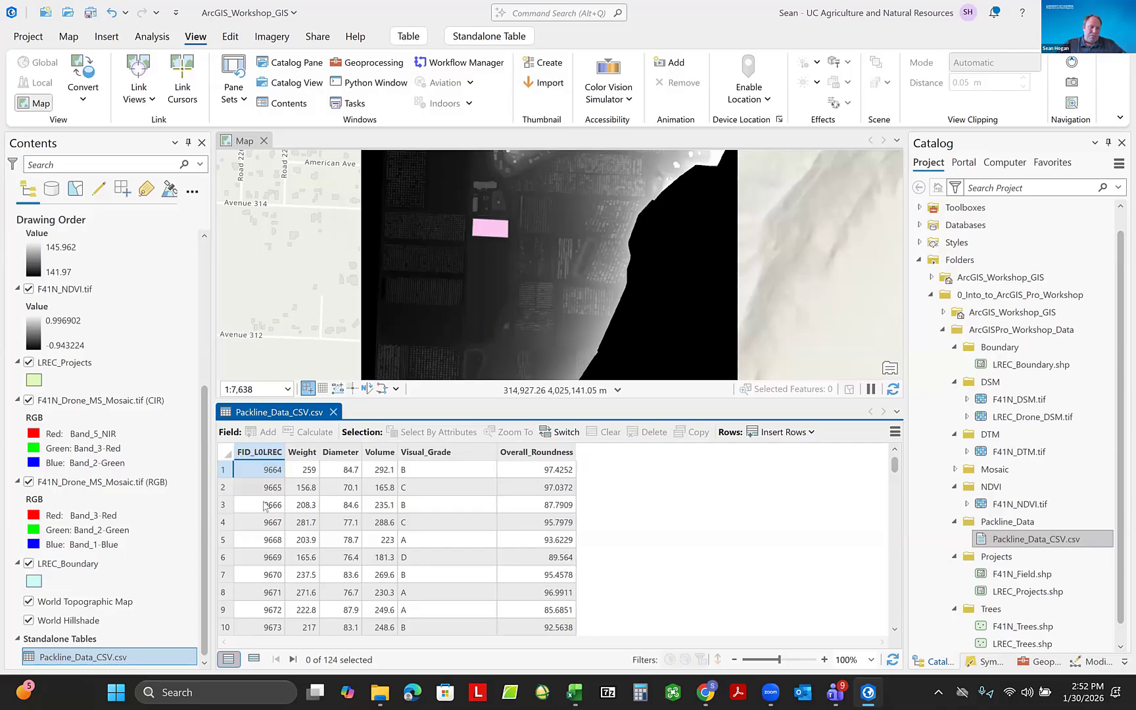
pyautogui.scroll(6, 134, 465)
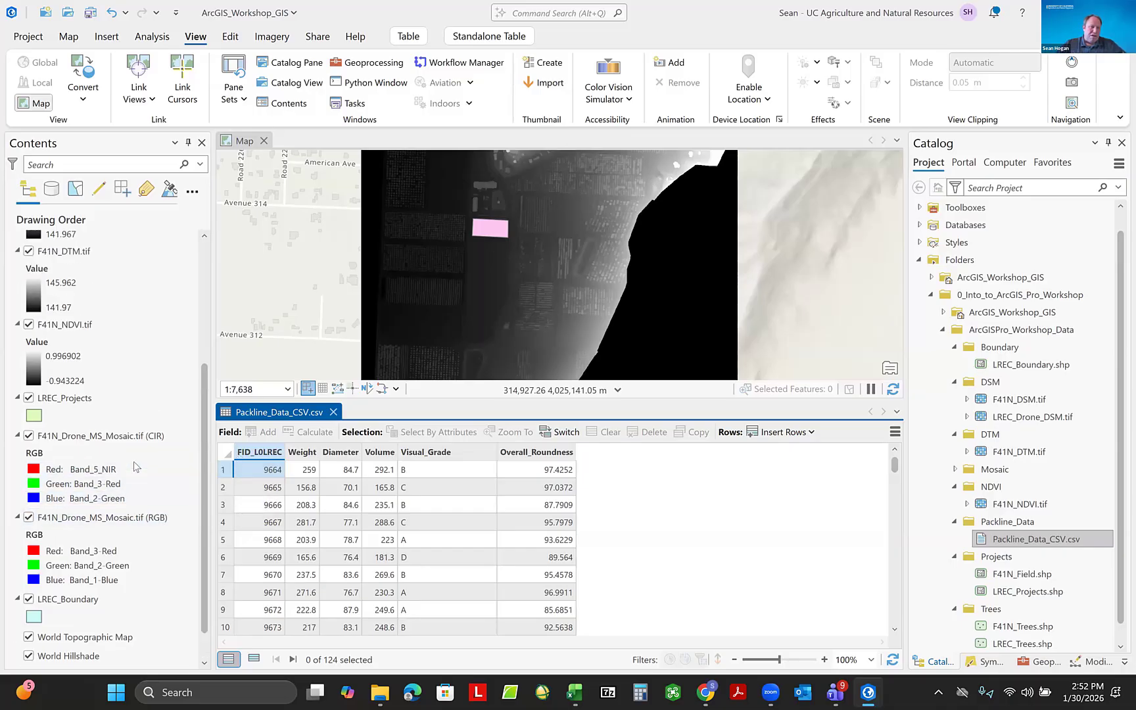
pyautogui.scroll(1, 134, 467)
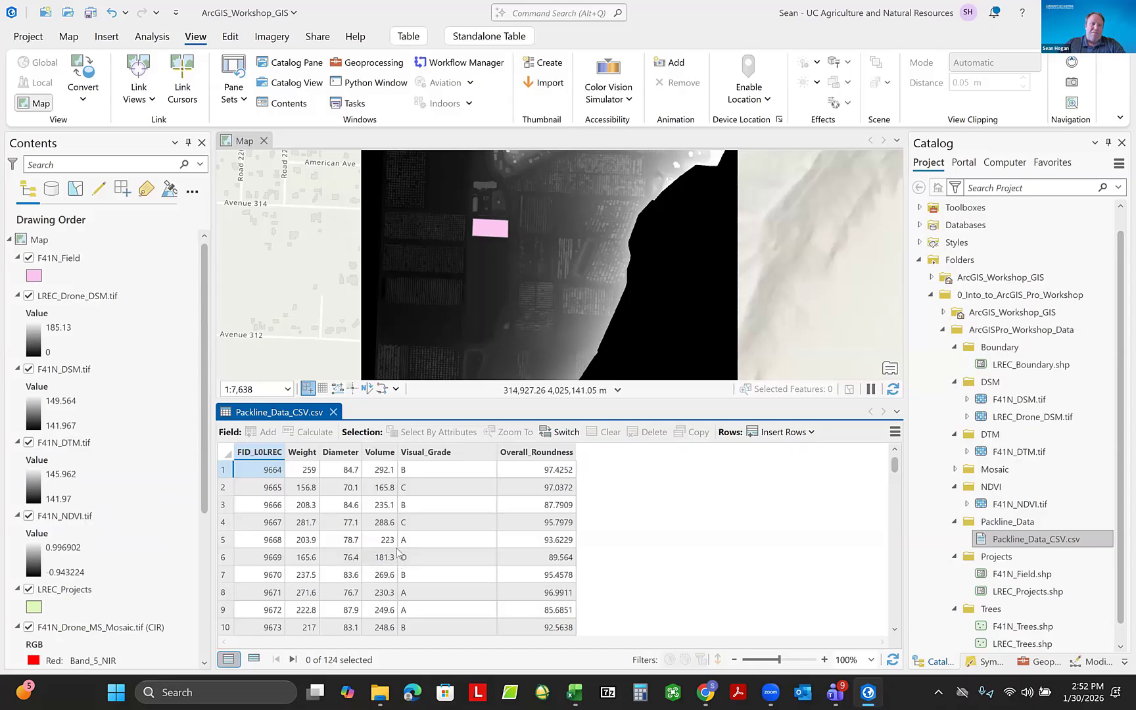
pyautogui.click(333, 412)
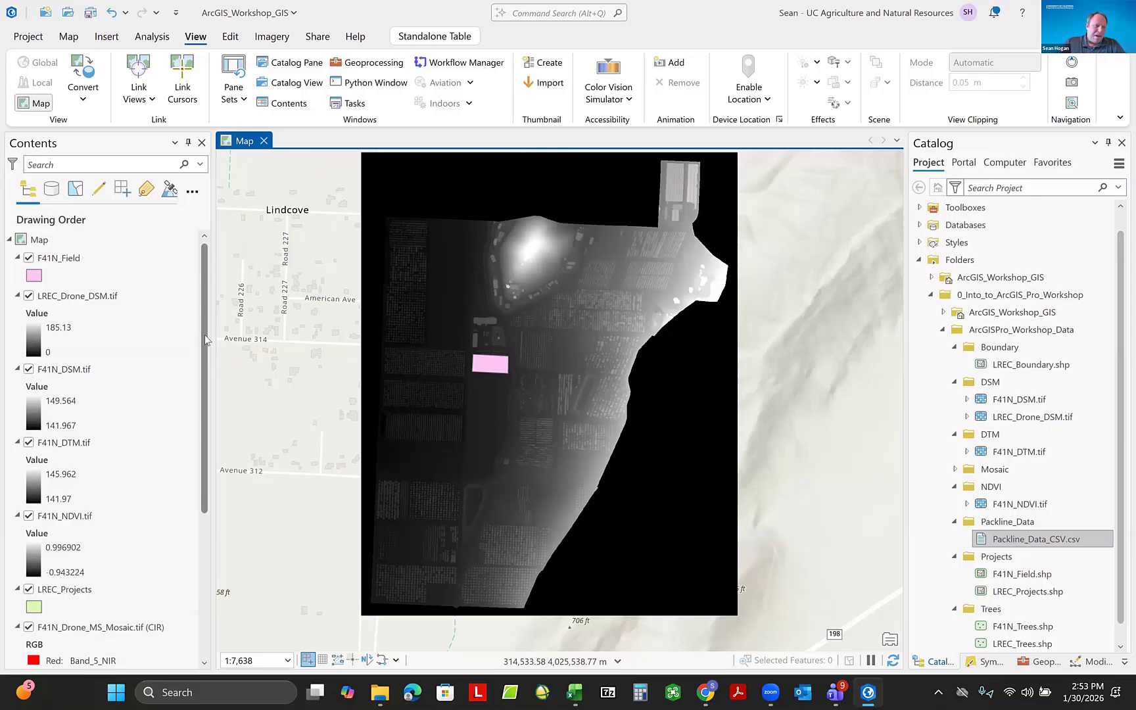
pyautogui.scroll(-5, 86, 337)
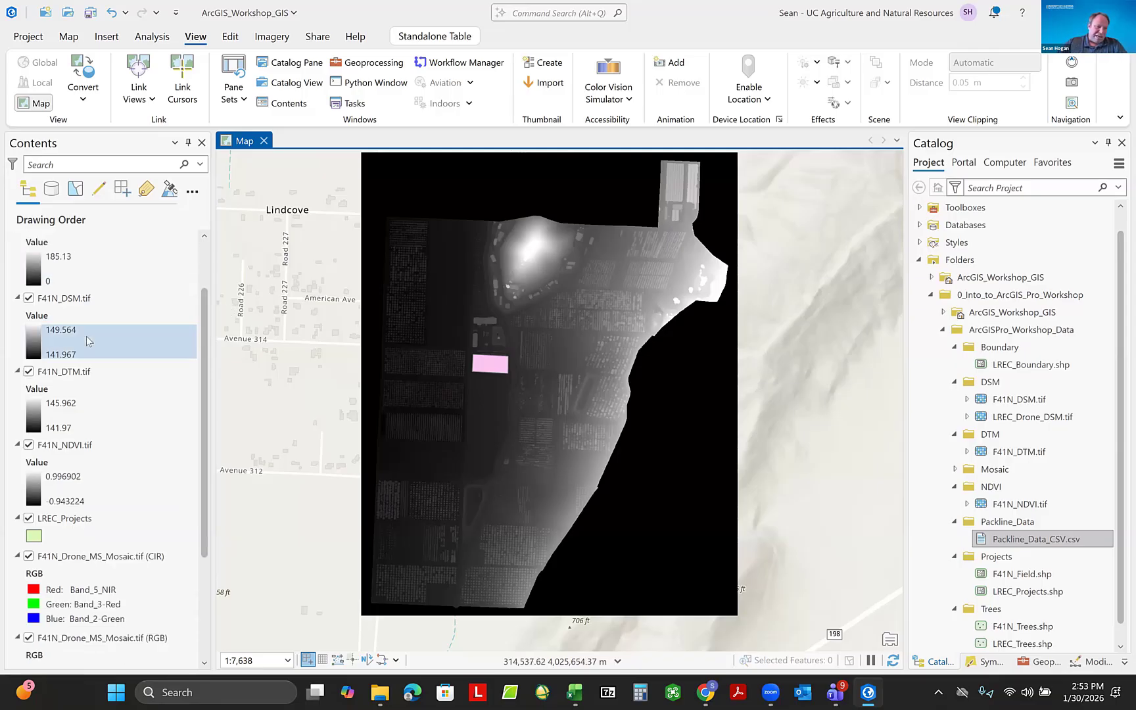
pyautogui.scroll(5, 95, 482)
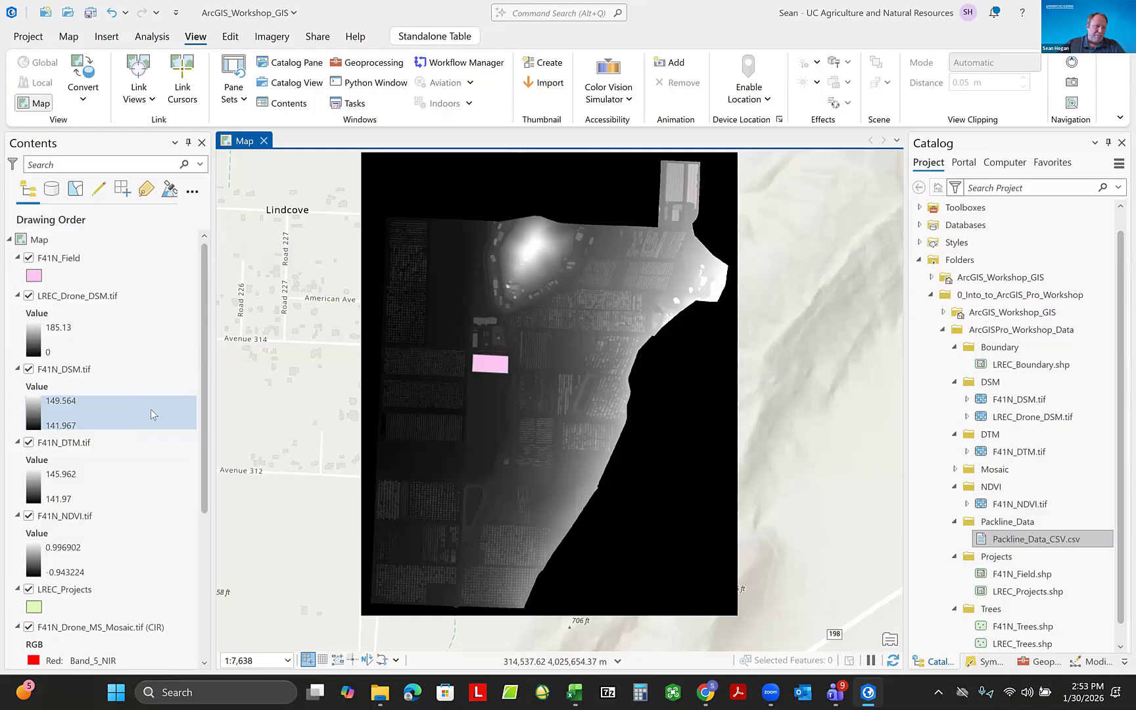
# Group the LREC_Drone_DSM.tif, F41N_DSM.tif and F41N_DTM.tif layers into one group layer.
pyautogui.click(78, 302)
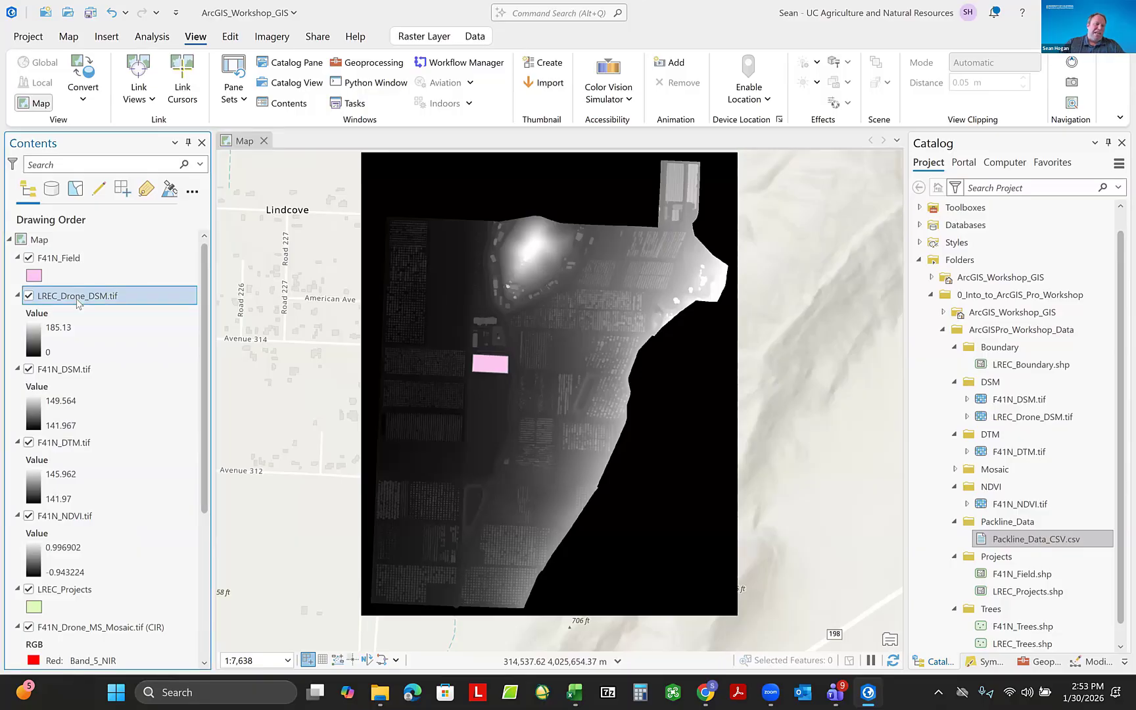
pyautogui.scroll(-5, 153, 562)
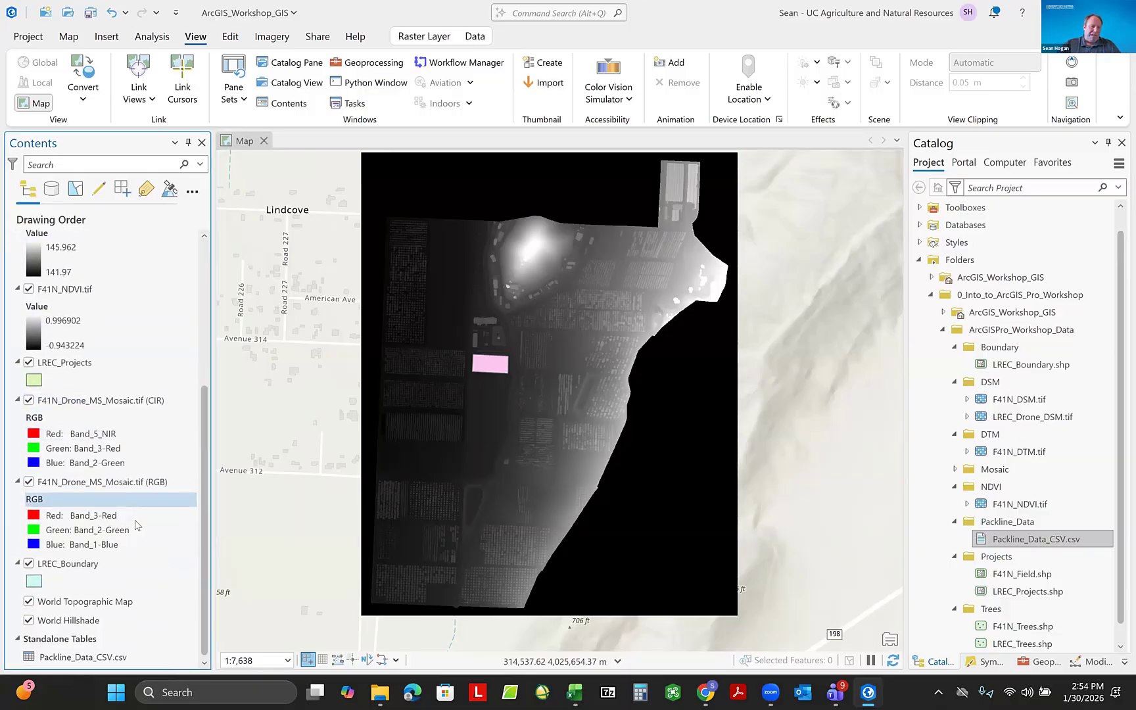
pyautogui.scroll(3, 138, 524)
pyautogui.scroll(1, 134, 520)
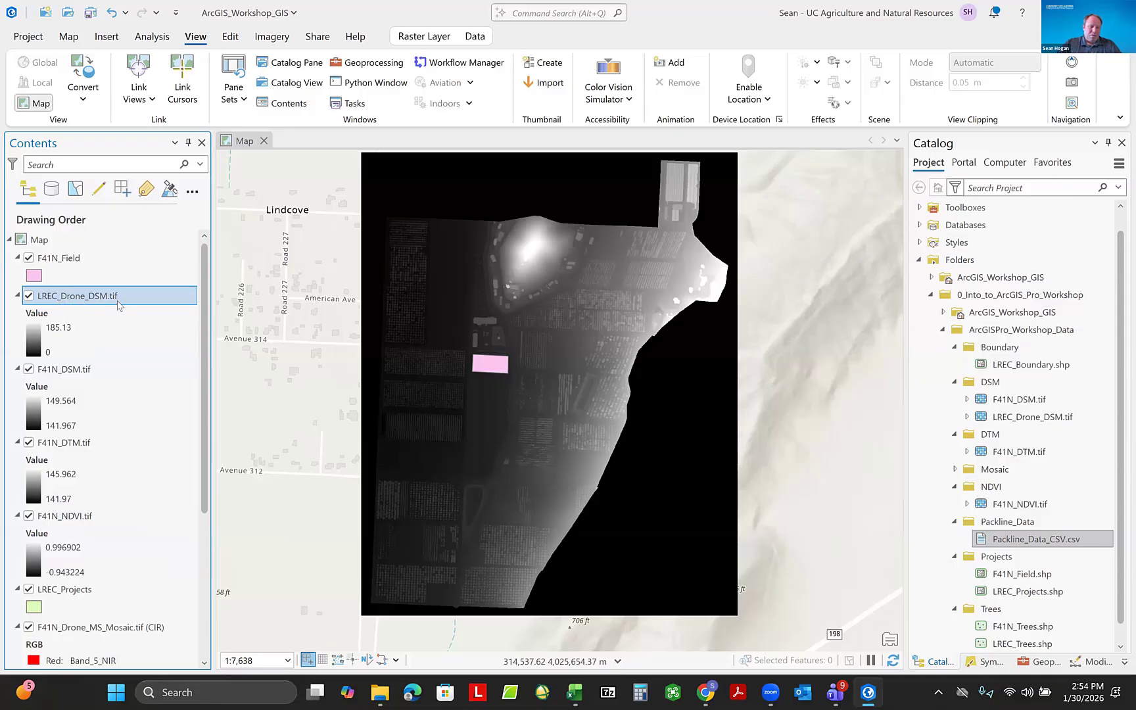
pyautogui.keyDown('ctrl'); pyautogui.click(72, 373); pyautogui.keyUp('ctrl')
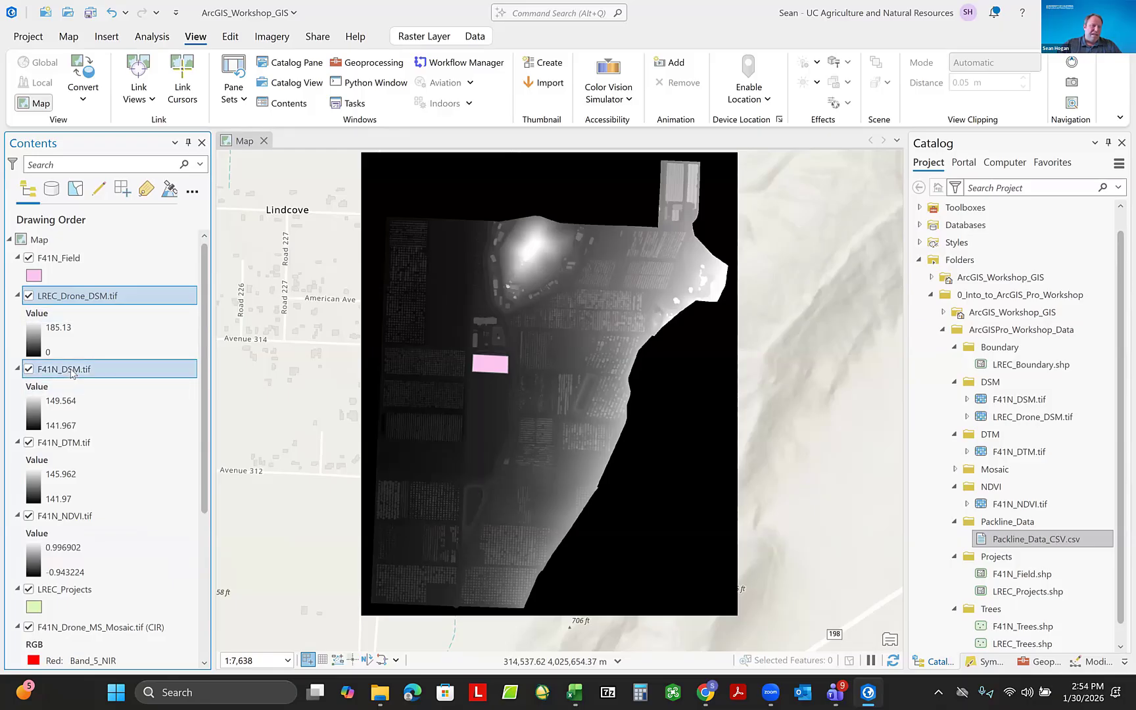
pyautogui.keyDown('ctrl'); pyautogui.click(57, 448); pyautogui.keyUp('ctrl')
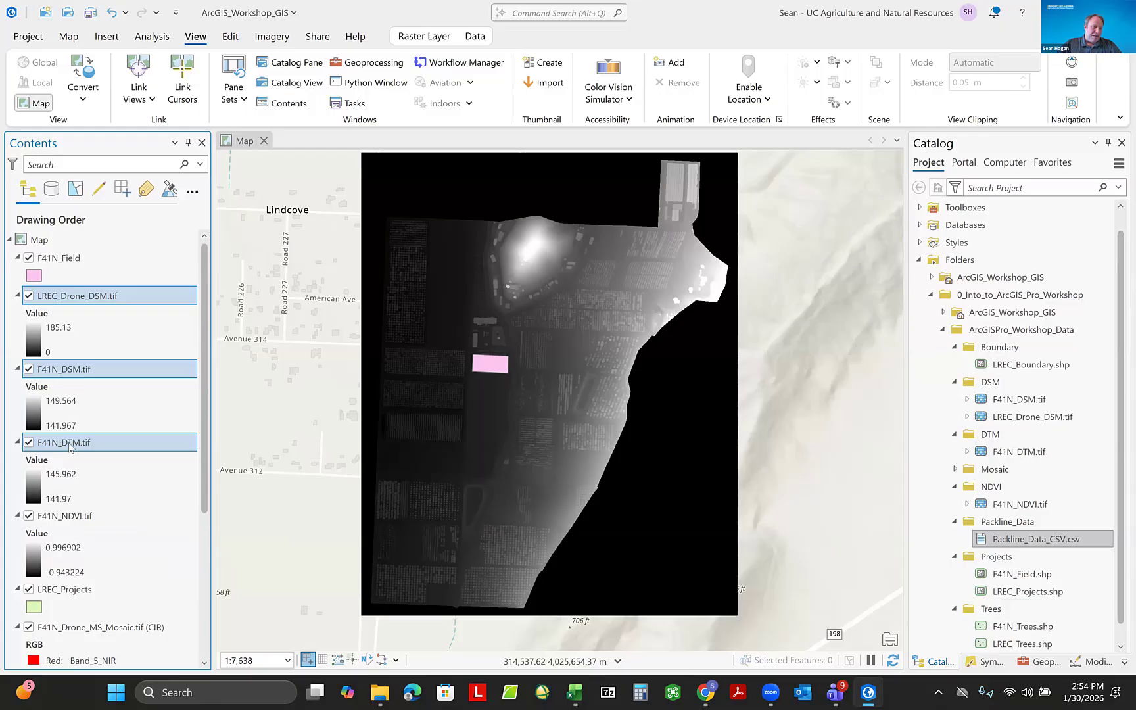
pyautogui.rightClick(70, 448)
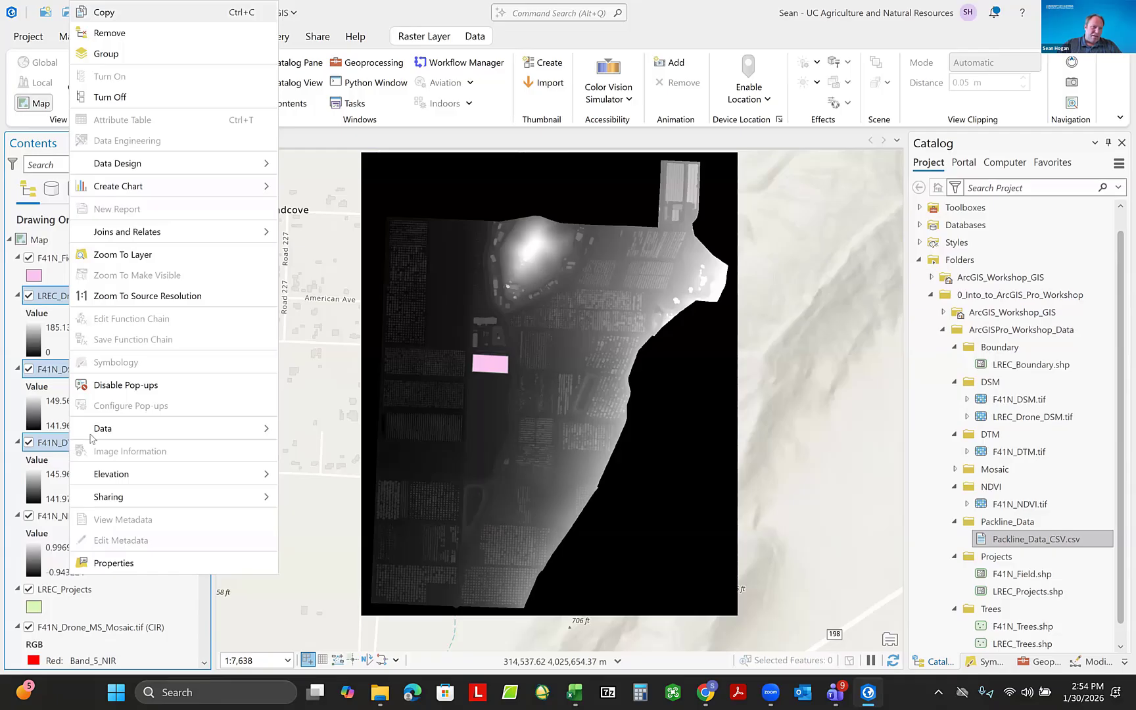
pyautogui.click(104, 55)
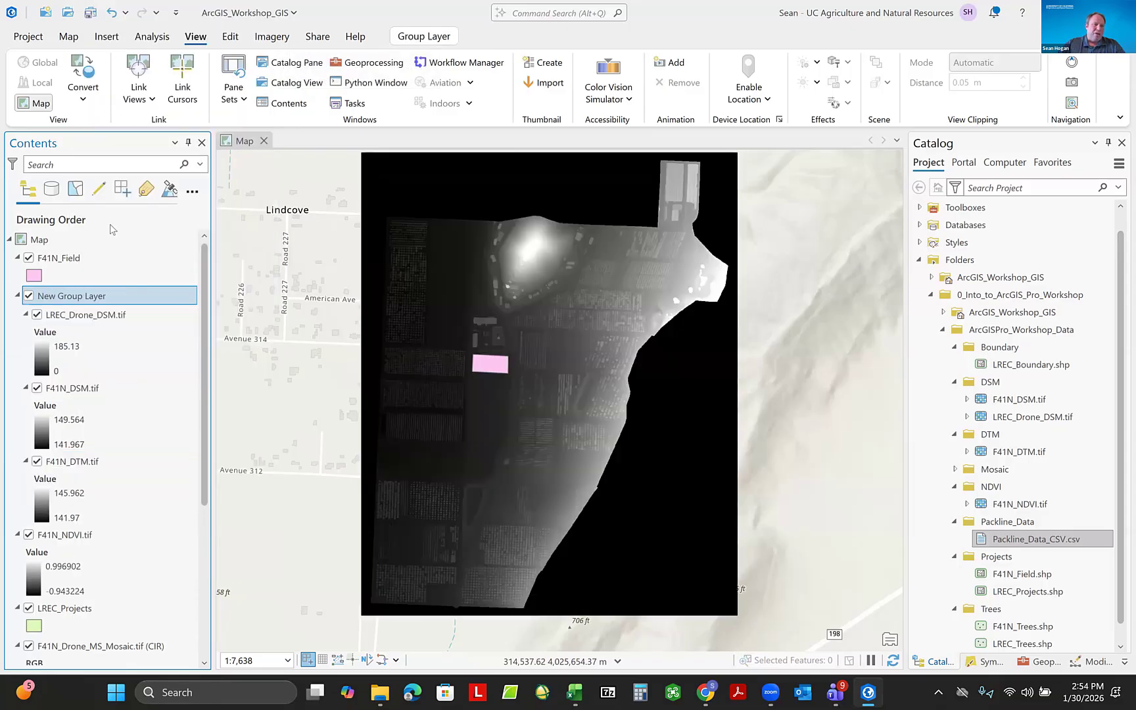
# Rename the new group layer as Elevation.
pyautogui.click(71, 300)
pyautogui.write('Elev')
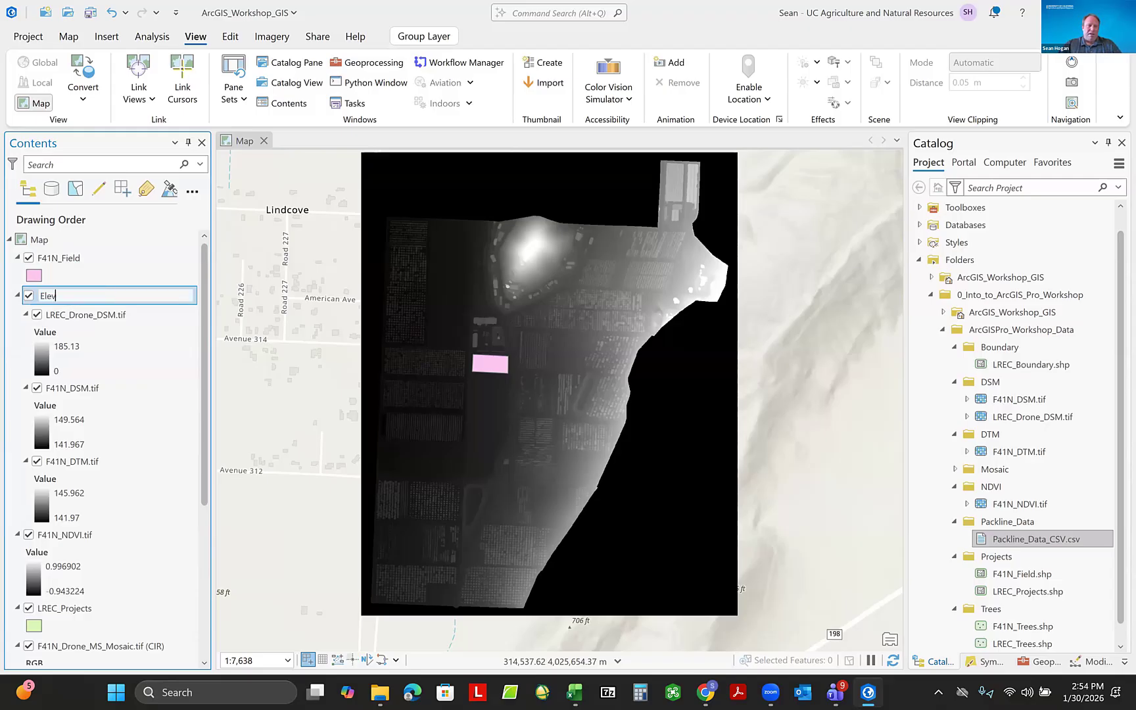
pyautogui.write('ation')
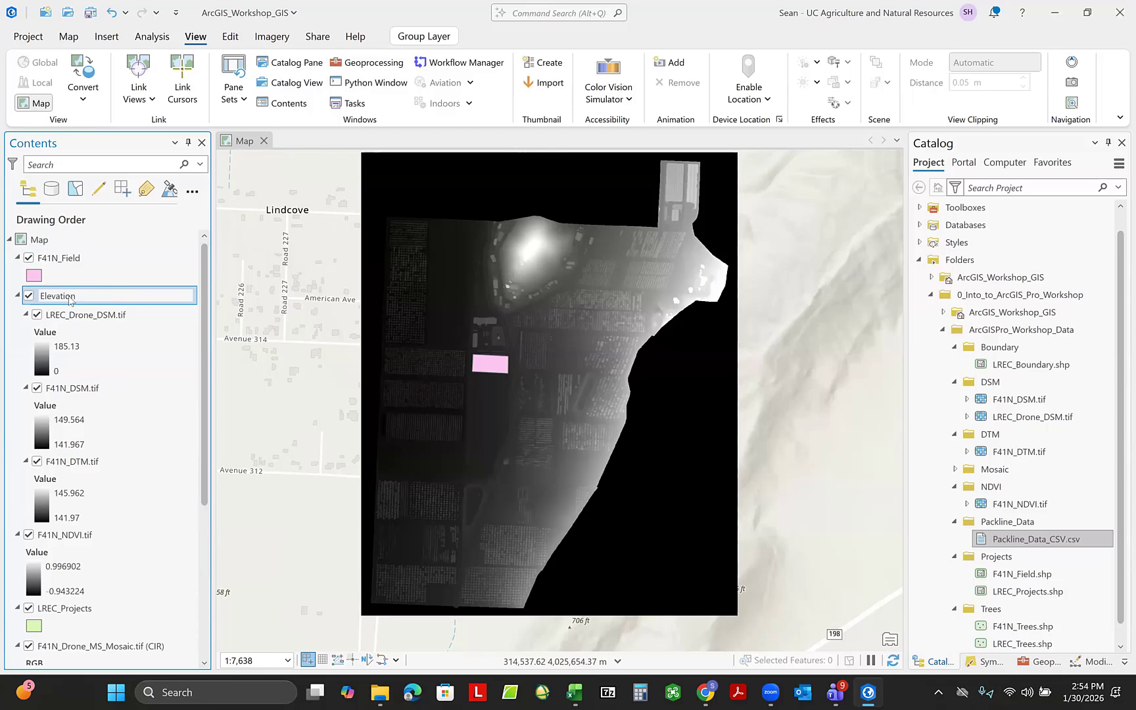
pyautogui.press('Return')
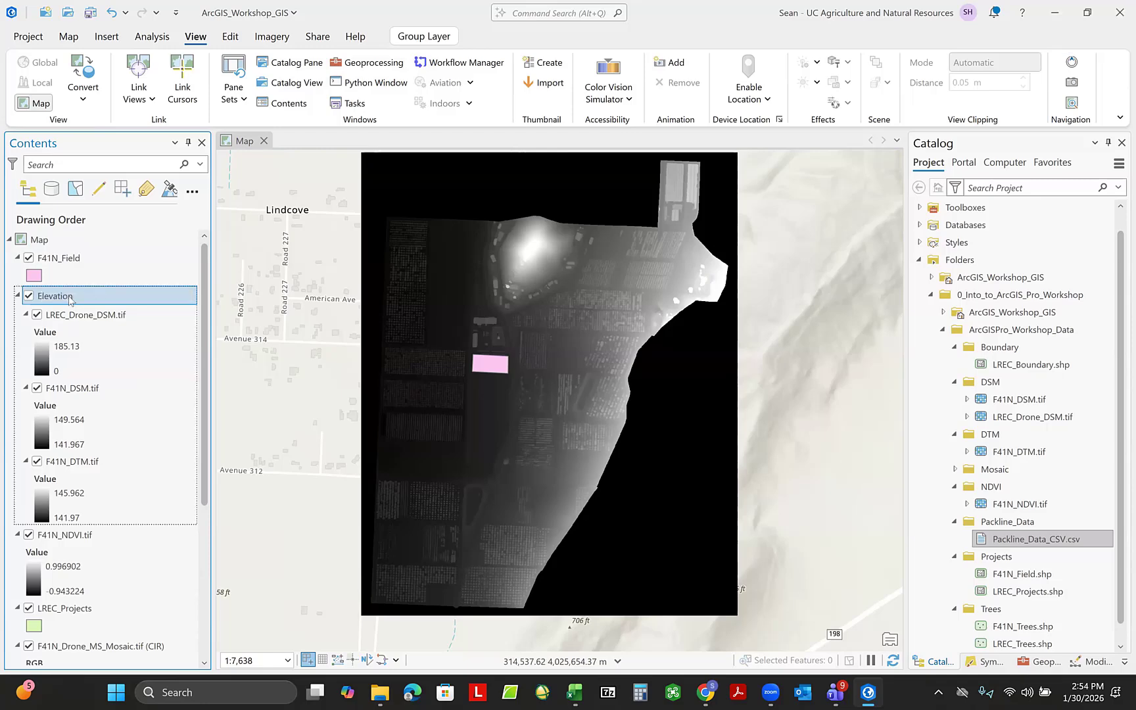
# Toggle the Elevation group's visibility off and on to compare the map, leaving the group visible and collapsed in the layer list.
pyautogui.click(29, 297)
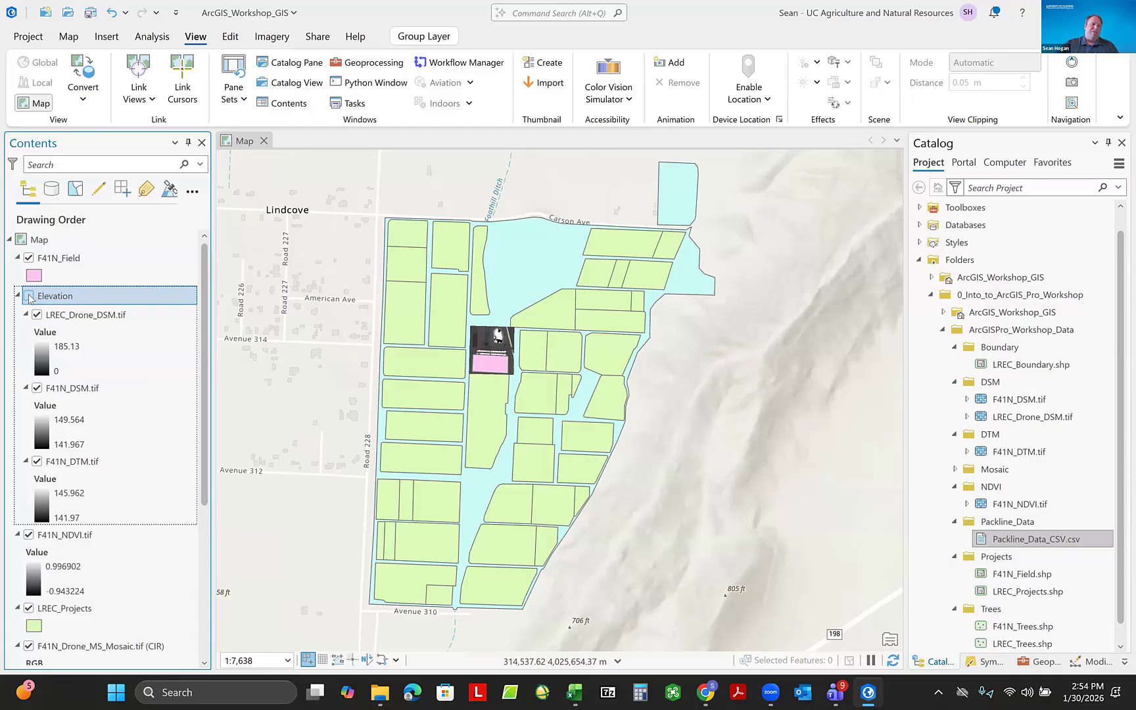
pyautogui.click(18, 296)
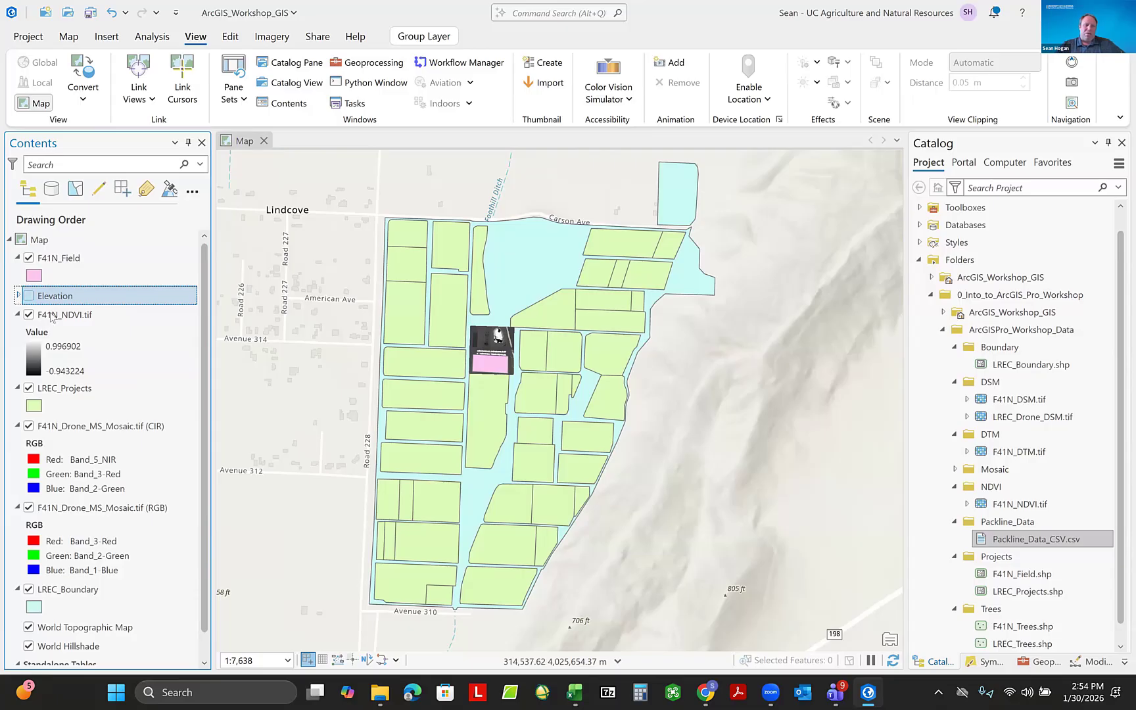
pyautogui.click(29, 296)
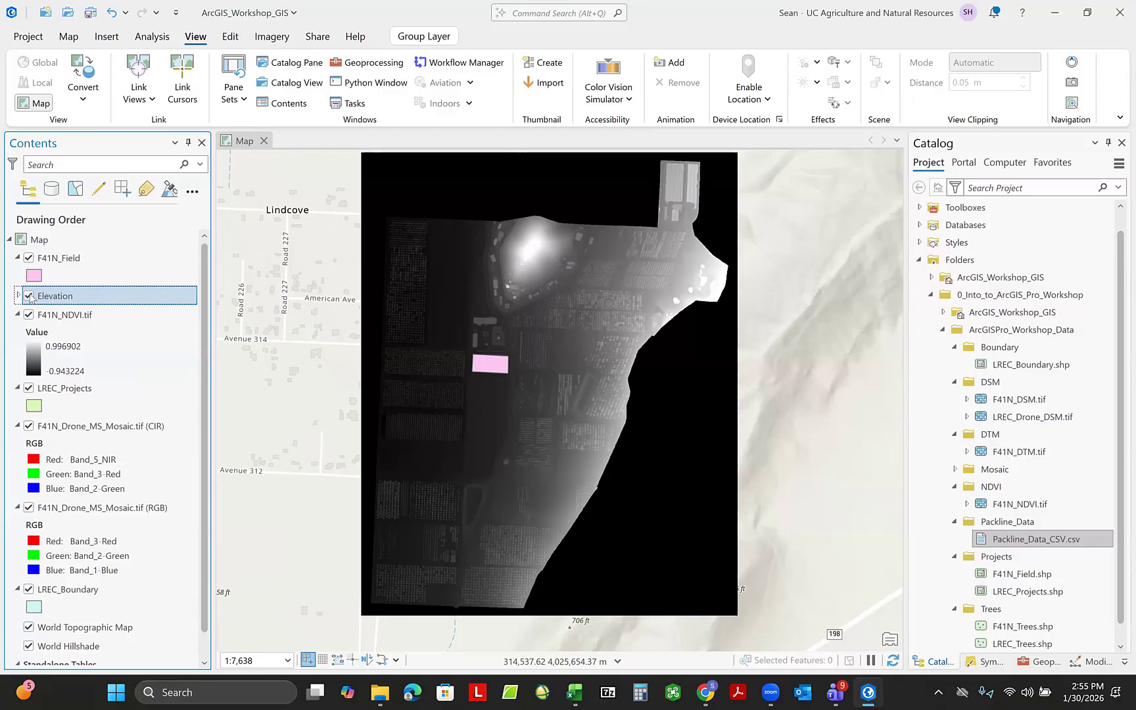
pyautogui.click(30, 296)
pyautogui.click(29, 297)
pyautogui.click(18, 296)
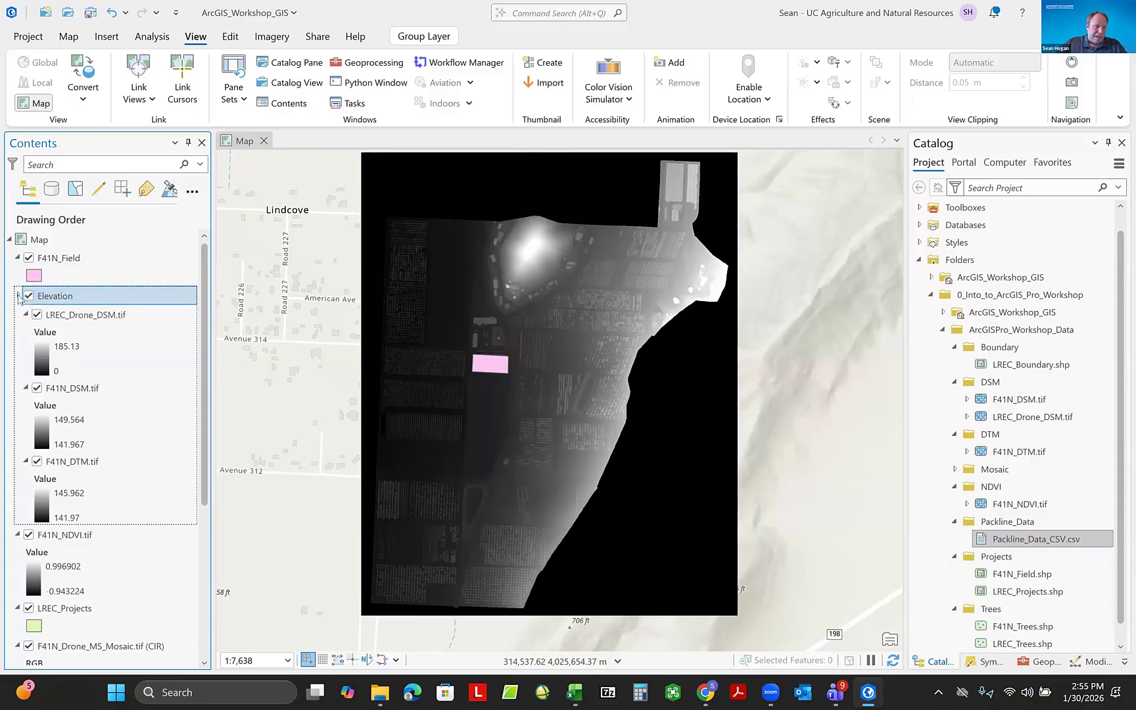
pyautogui.click(18, 295)
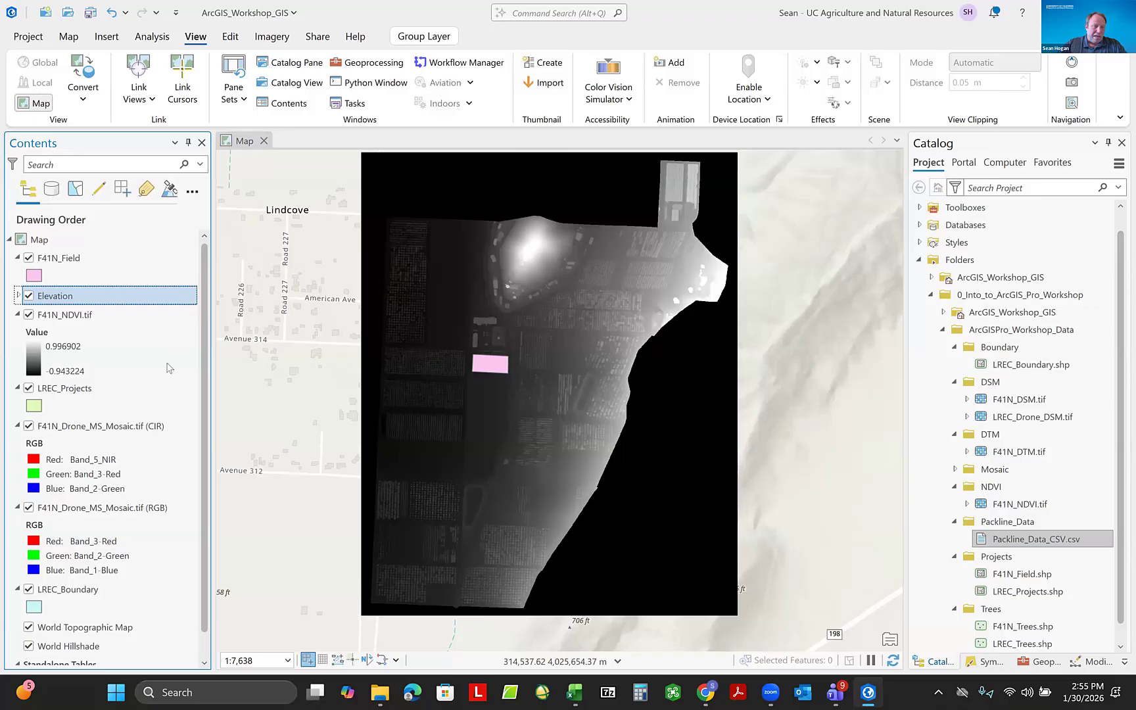
# Group the LREC_Boundary, LREC_Projects and F41N_Field layers into a new group layer.
pyautogui.click(74, 595)
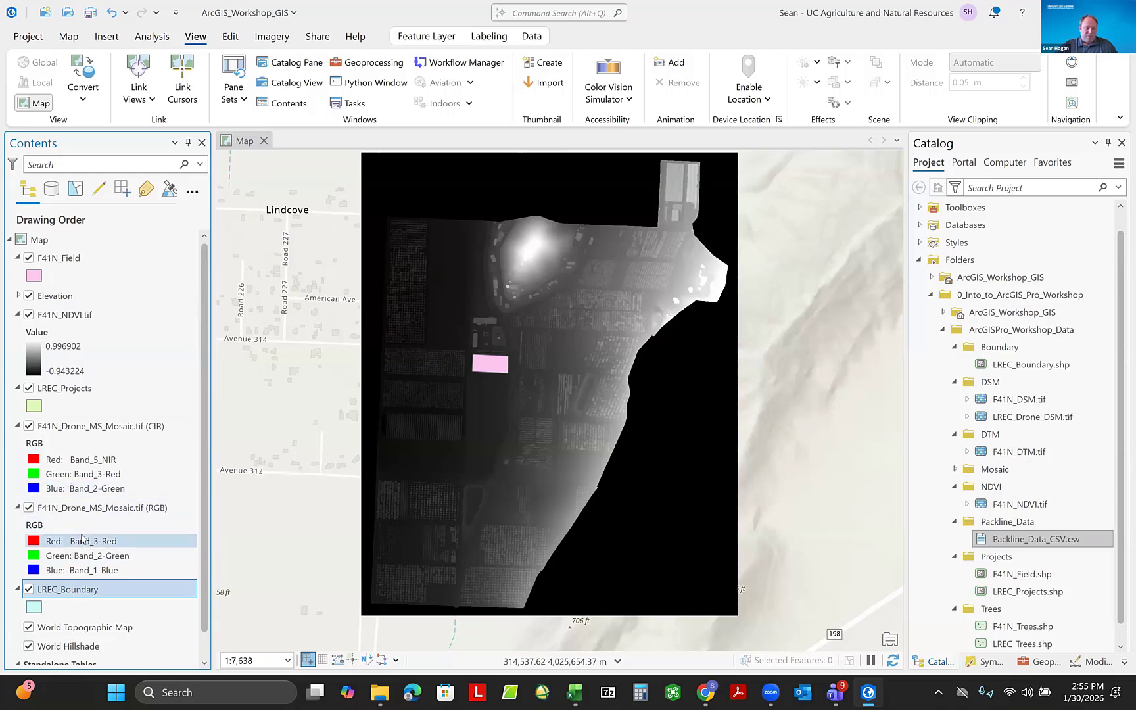
pyautogui.keyDown('ctrl'); pyautogui.click(66, 391); pyautogui.keyUp('ctrl')
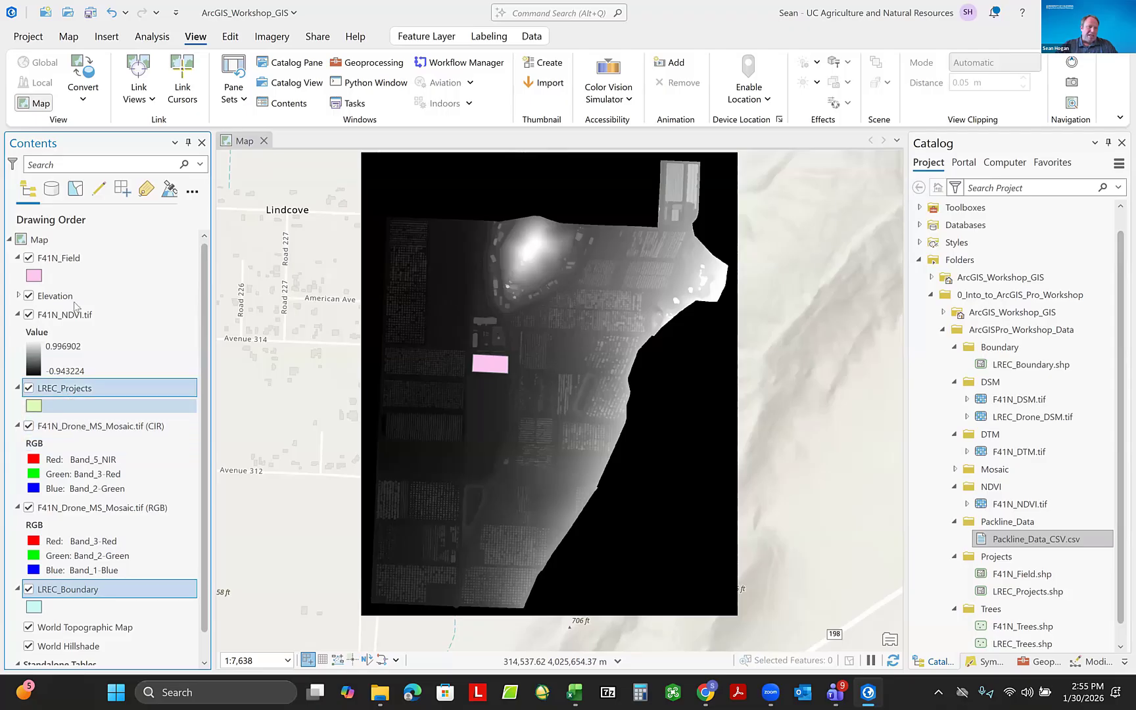
pyautogui.keyDown('ctrl'); pyautogui.click(72, 259); pyautogui.keyUp('ctrl')
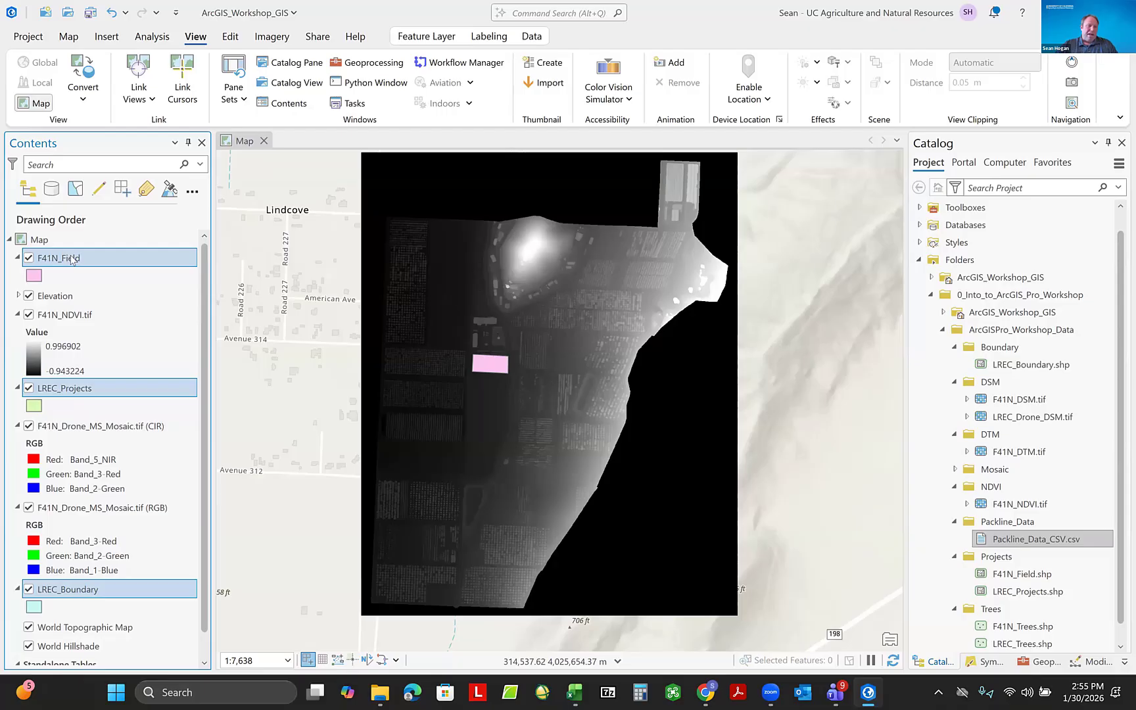
pyautogui.rightClick(72, 260)
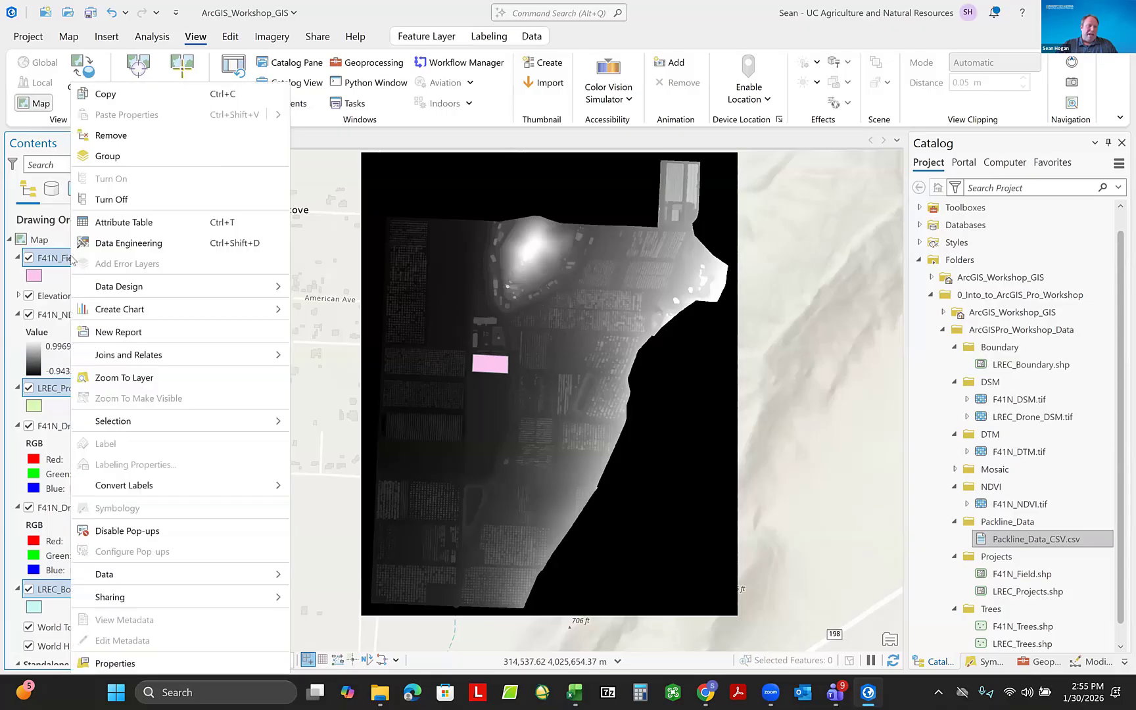
pyautogui.click(107, 156)
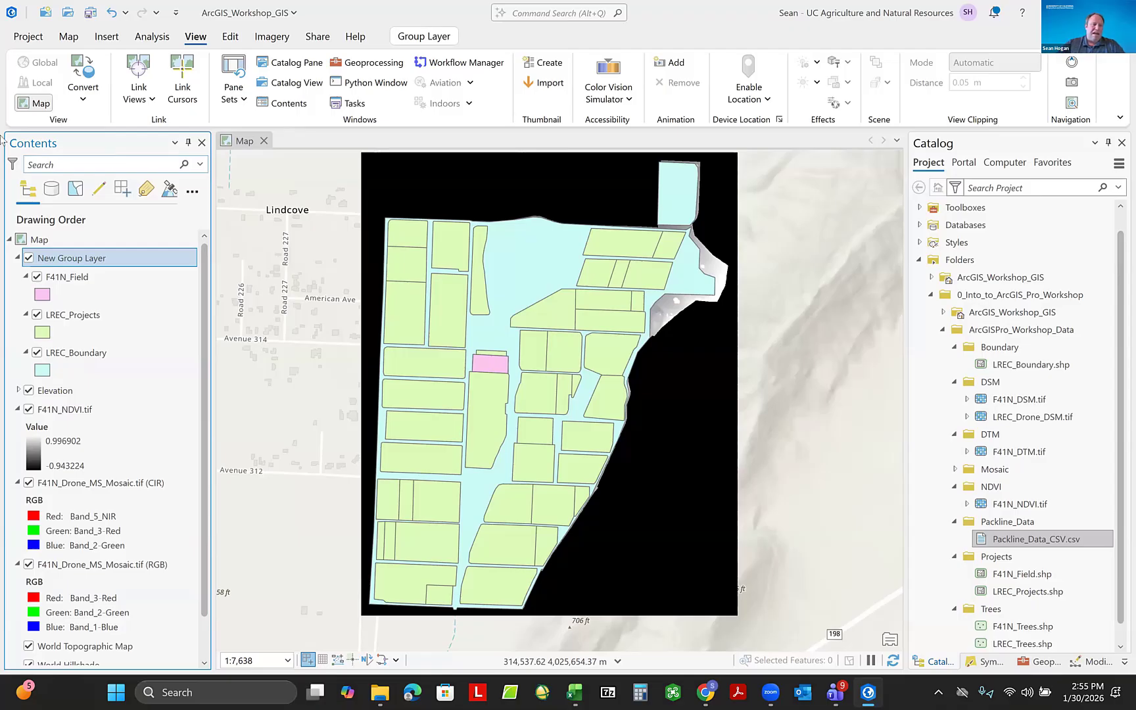
# Rename the new group layer as Vector.
pyautogui.click(69, 264)
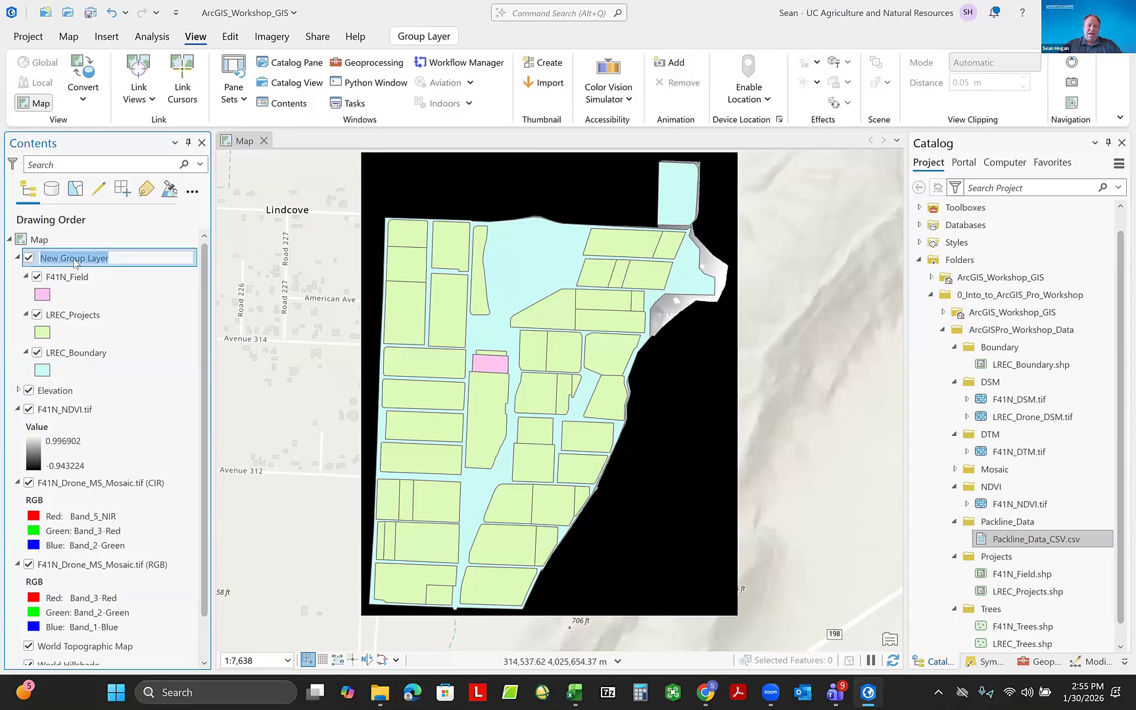
pyautogui.write('VC')
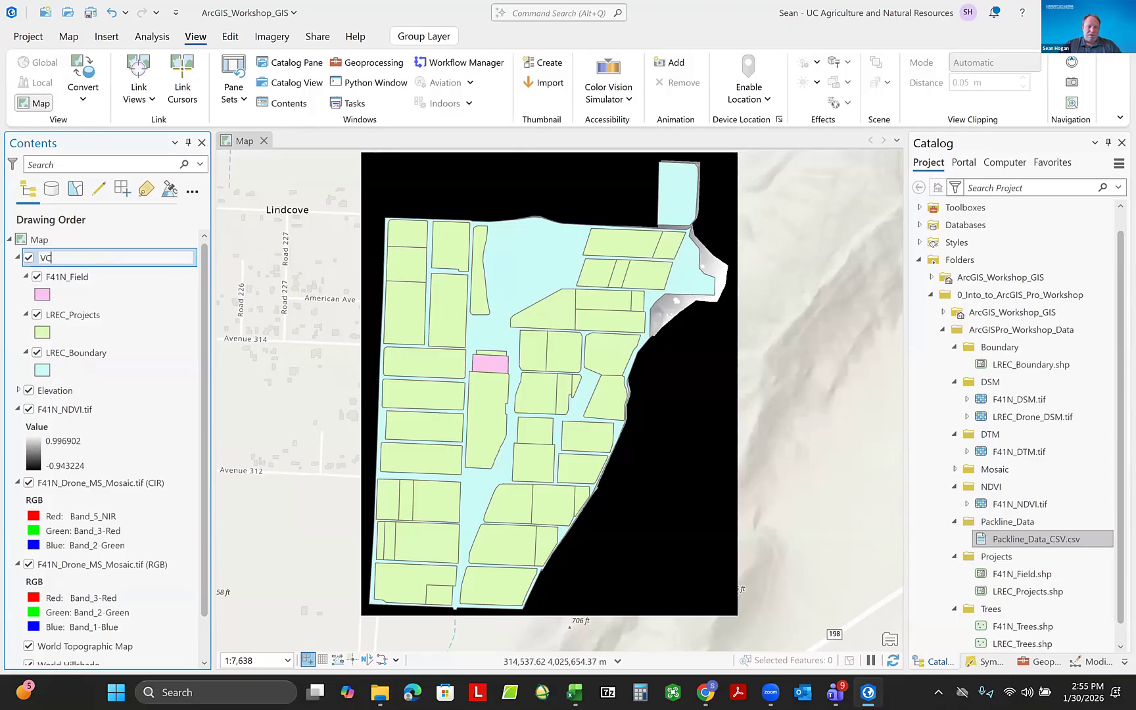
pyautogui.press('BackSpace')
pyautogui.write('ector')
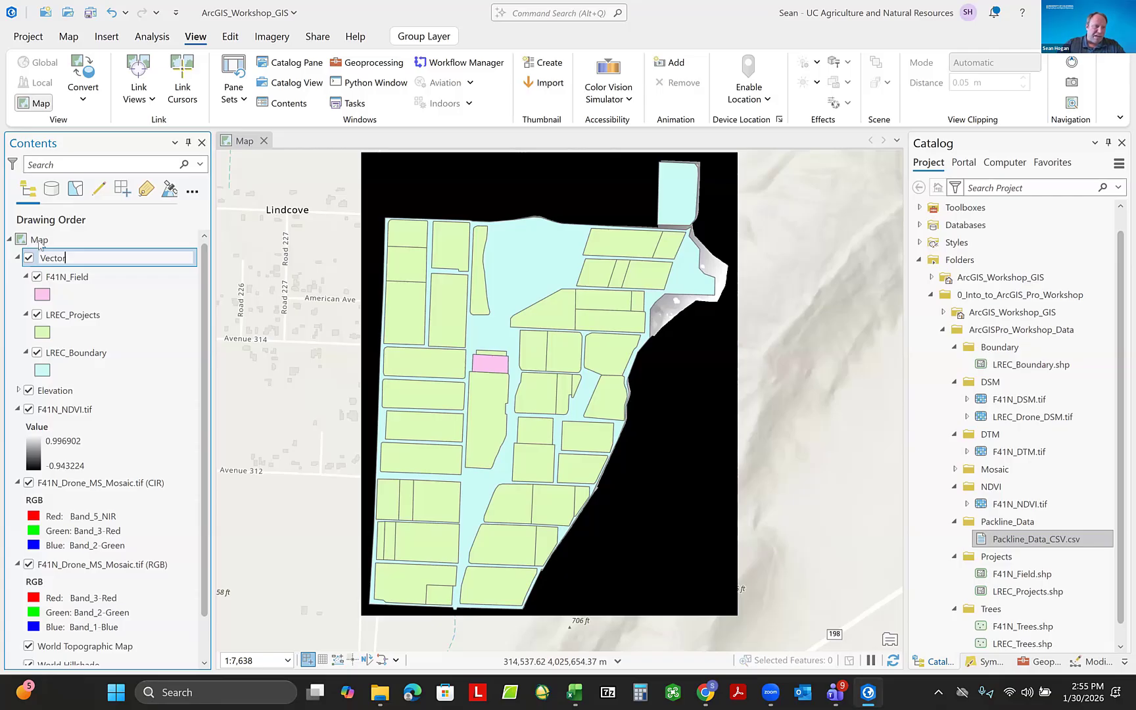
pyautogui.click(104, 286)
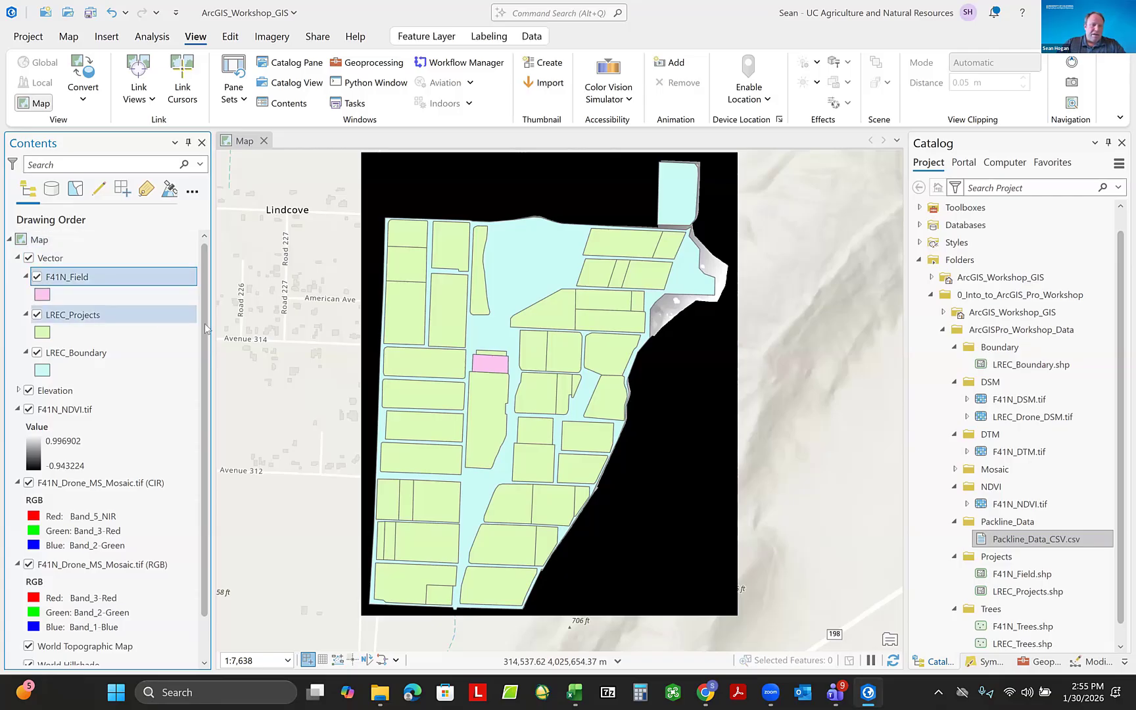
# Collapse the Vector group and turn off the visibility of the Vector and Elevation groups.
pyautogui.click(19, 259)
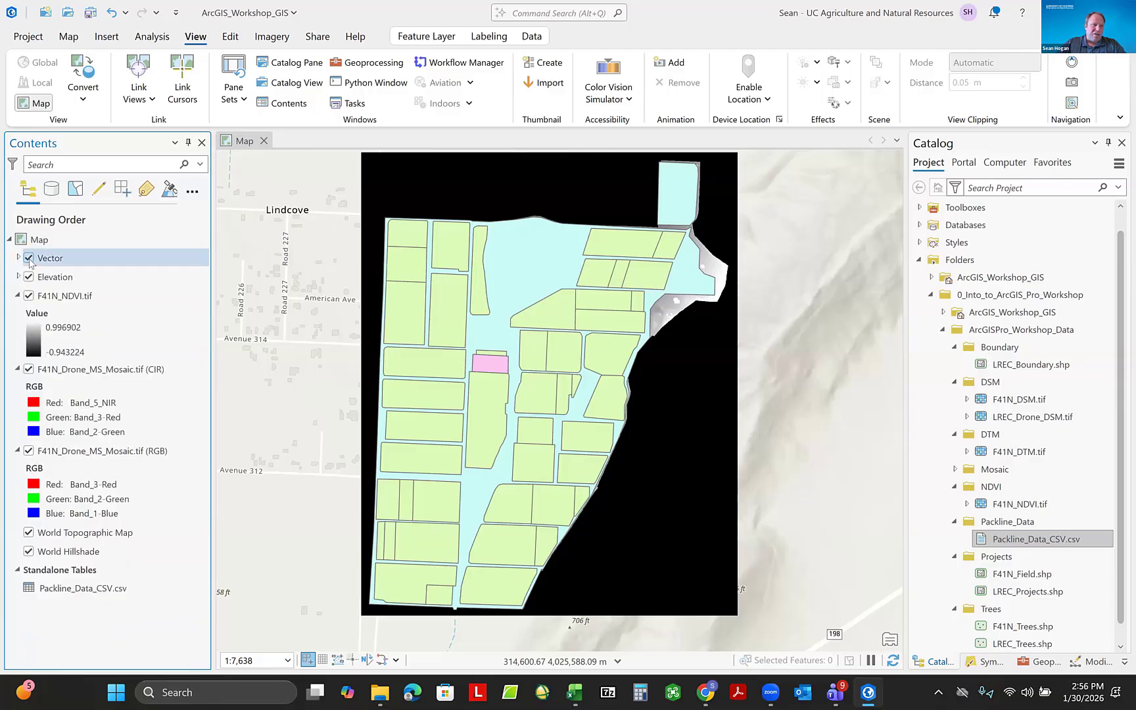
pyautogui.click(29, 258)
pyautogui.click(30, 276)
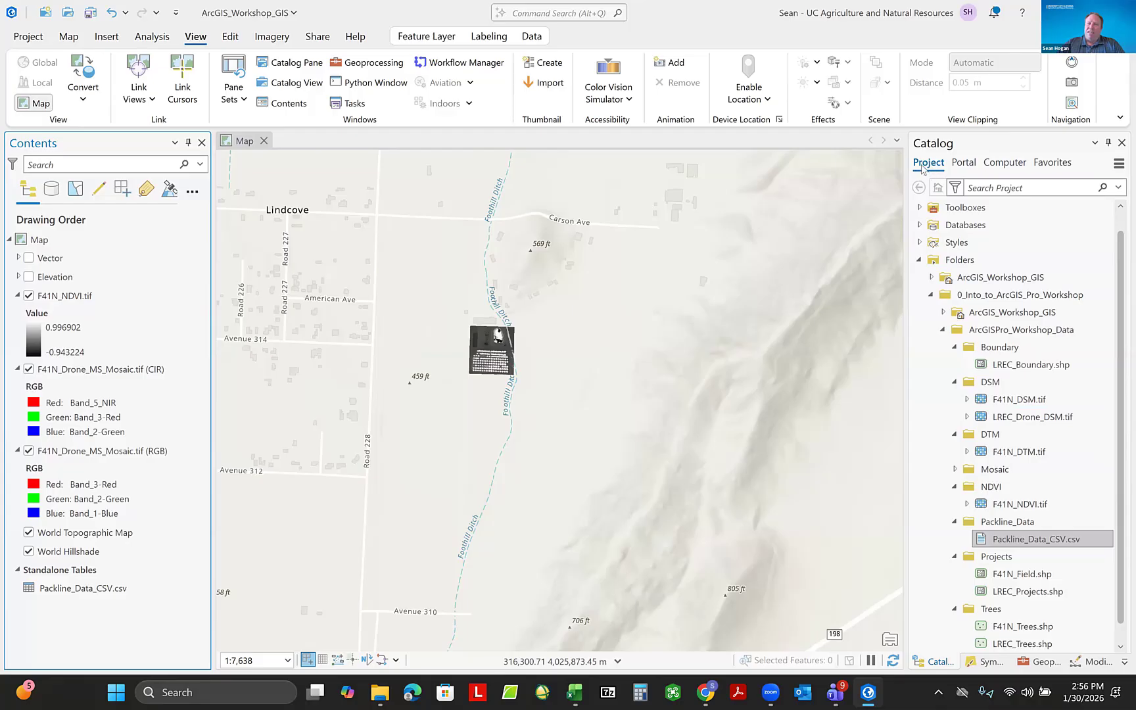
# Browse the portal's own content, favorites and group content for available items.
pyautogui.click(972, 164)
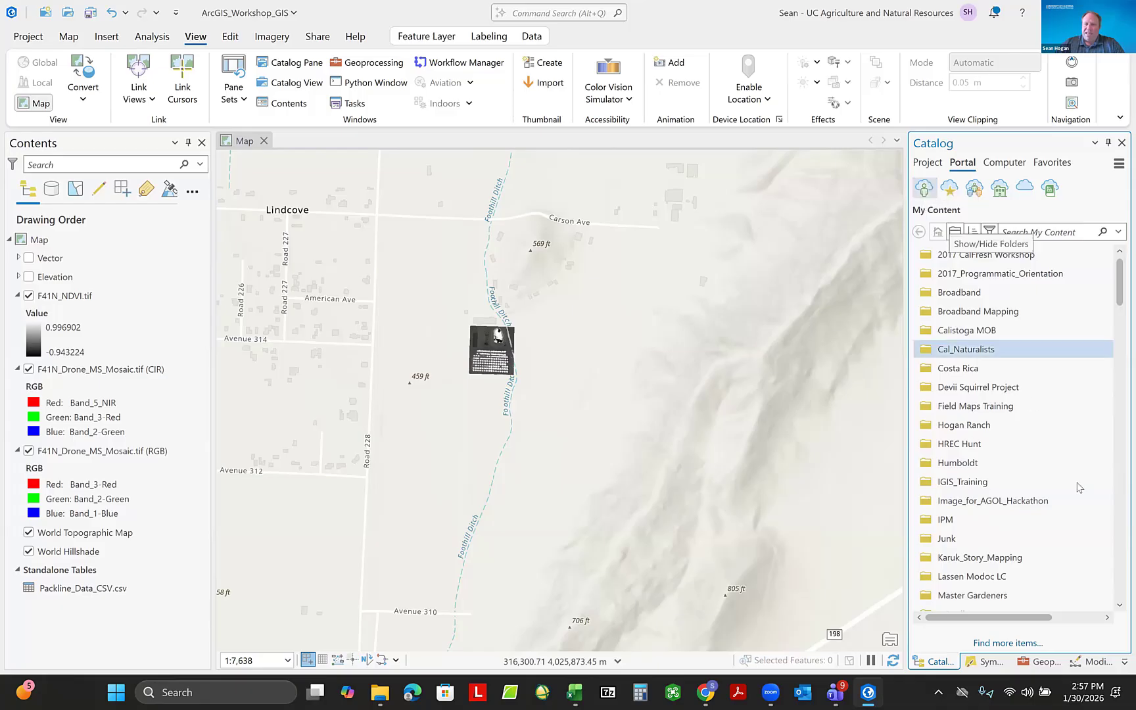
pyautogui.scroll(-5, 1016, 455)
pyautogui.scroll(-6, 1015, 455)
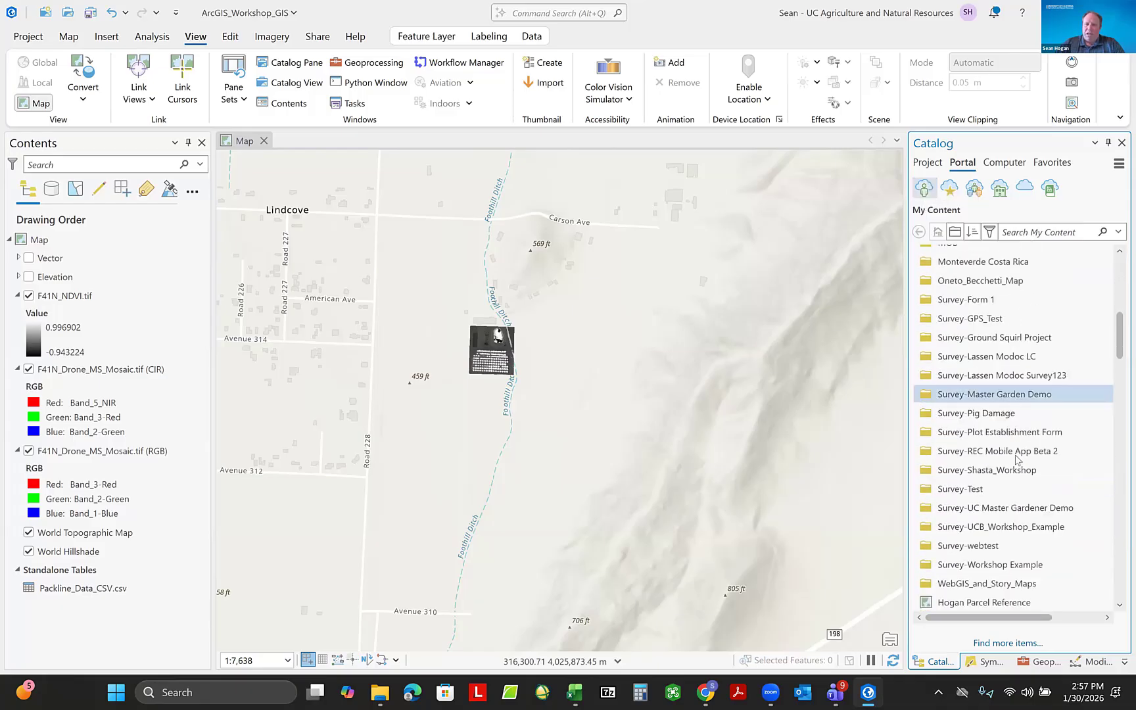
pyautogui.scroll(11, 1015, 455)
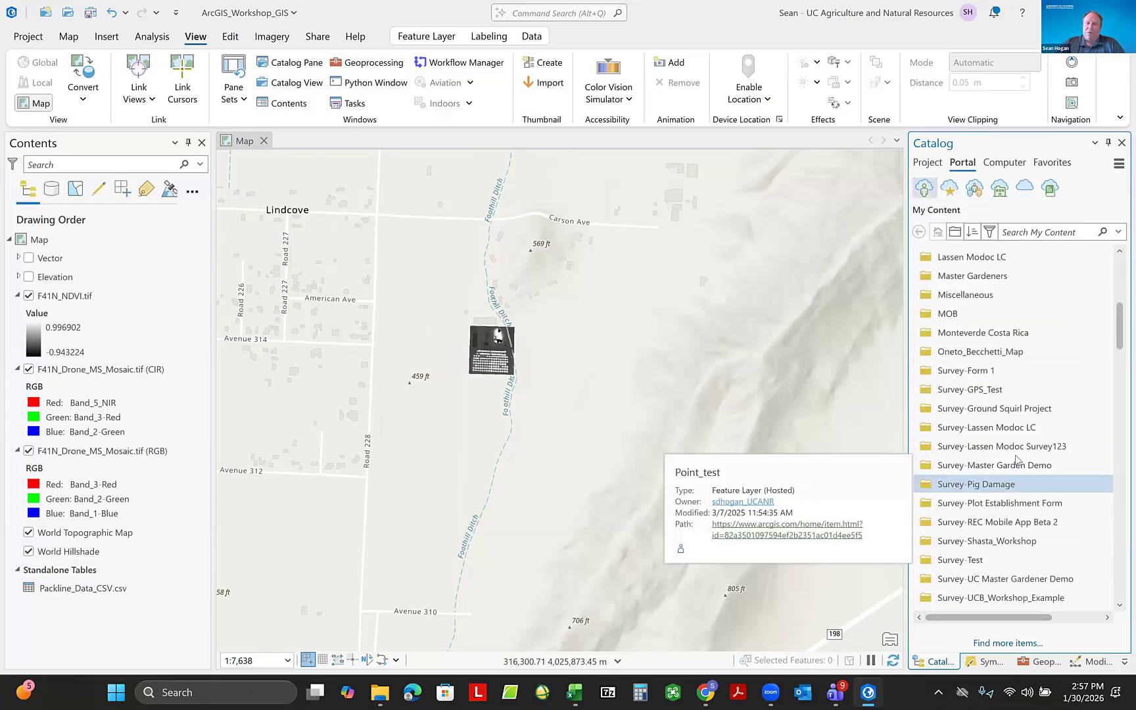
pyautogui.click(949, 189)
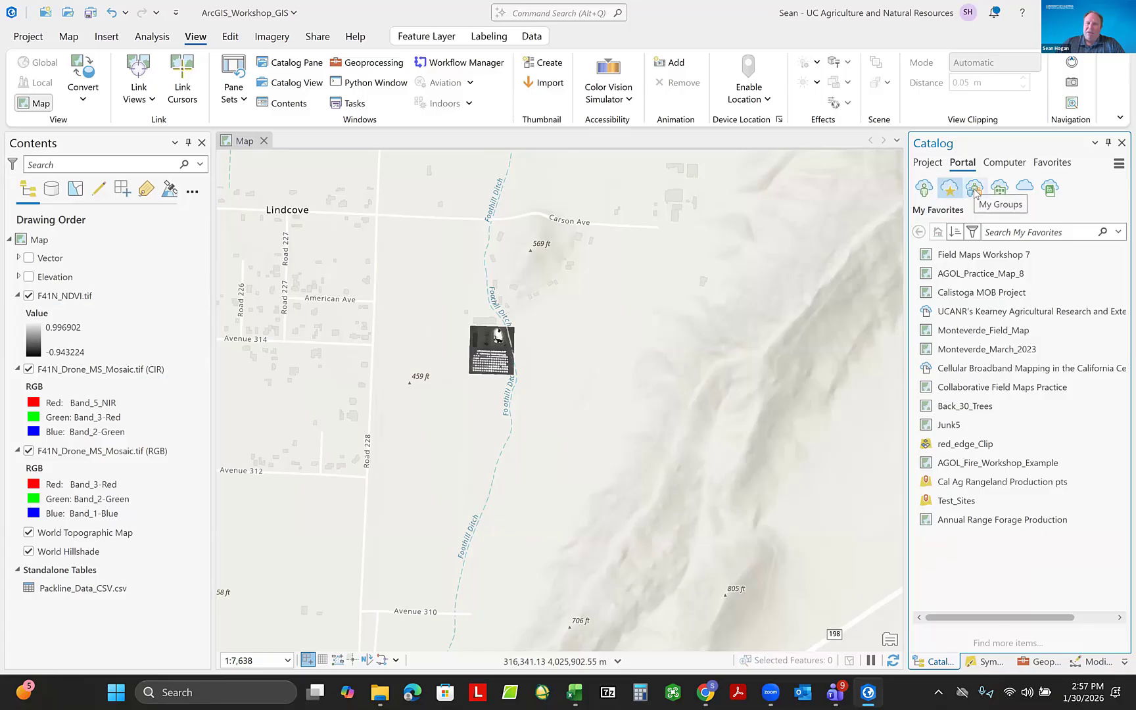
pyautogui.click(976, 189)
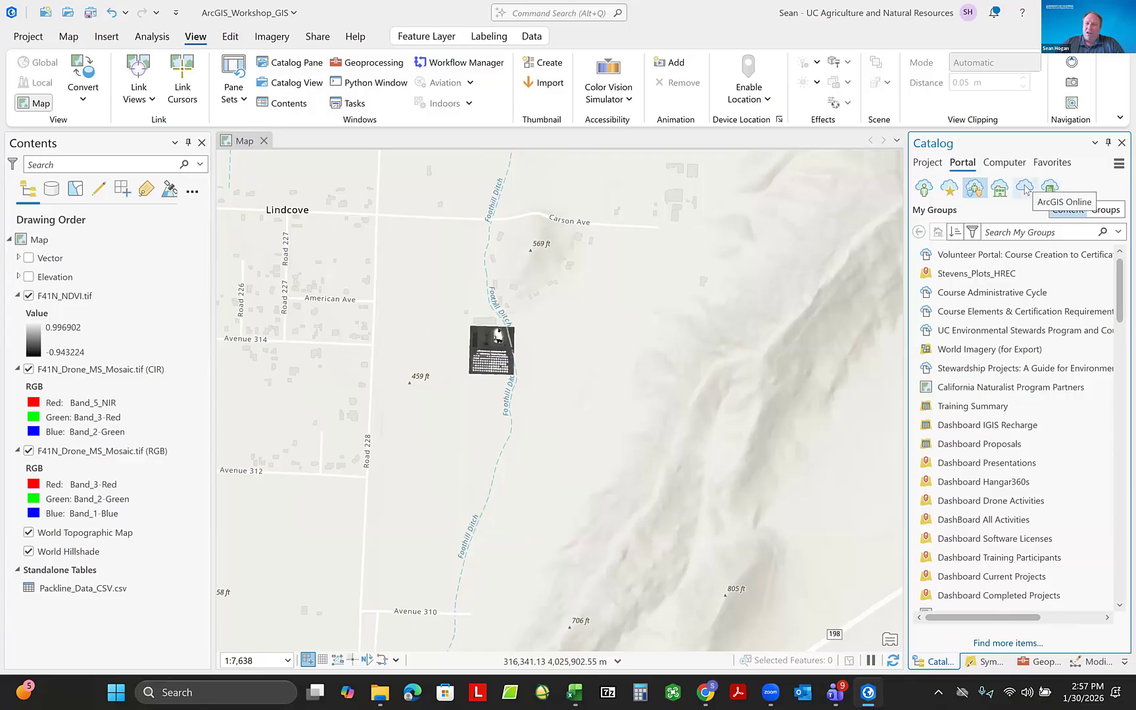
# Search ArcGIS Online for LREC_Trees and add the first LREC_Trees feature layer in the results to the current map.
pyautogui.click(1025, 188)
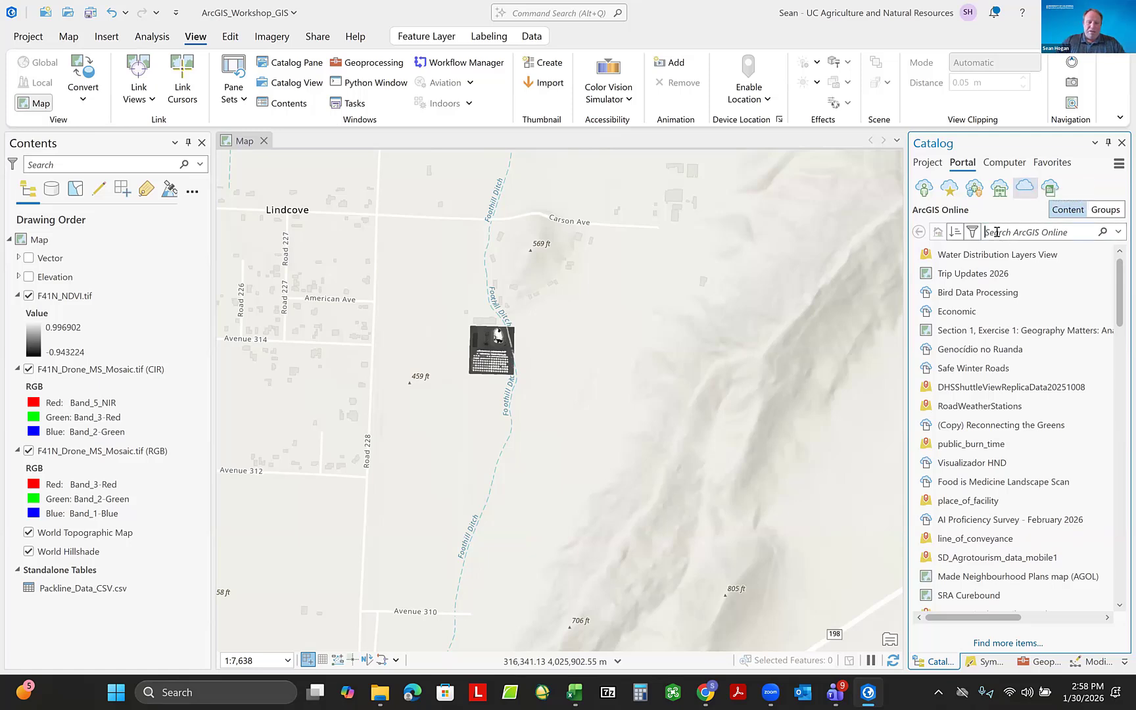
pyautogui.write('LREC_')
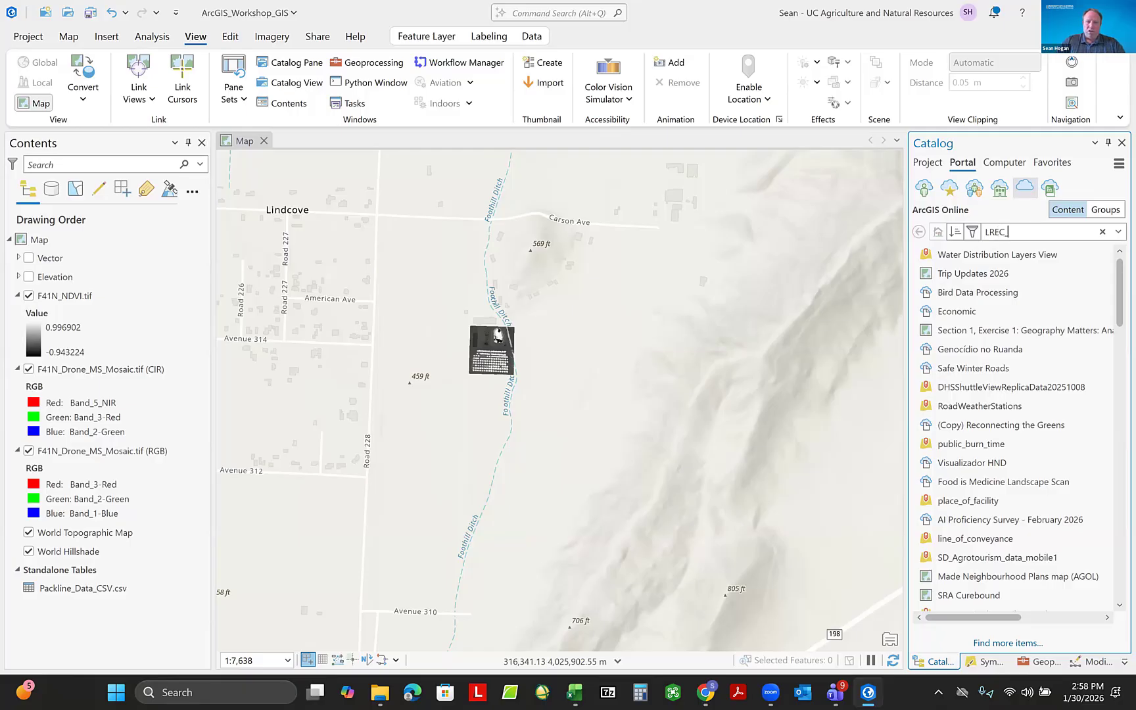
pyautogui.write('Trees')
pyautogui.press('Return')
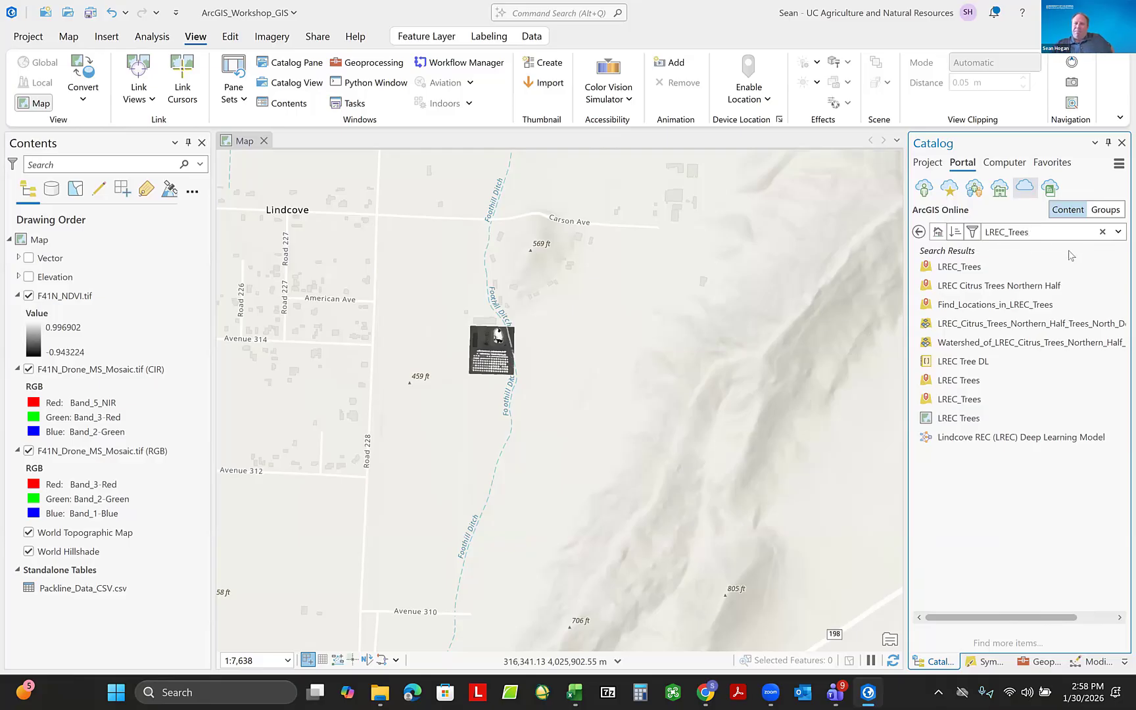
pyautogui.click(1004, 263)
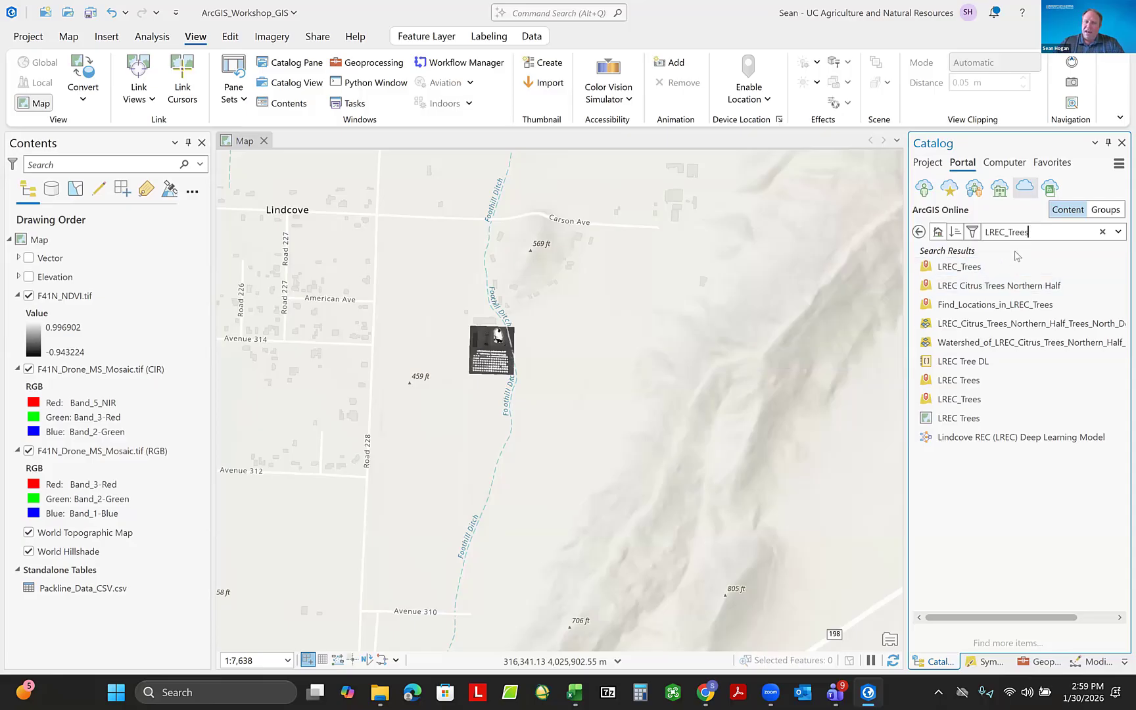
pyautogui.rightClick(965, 273)
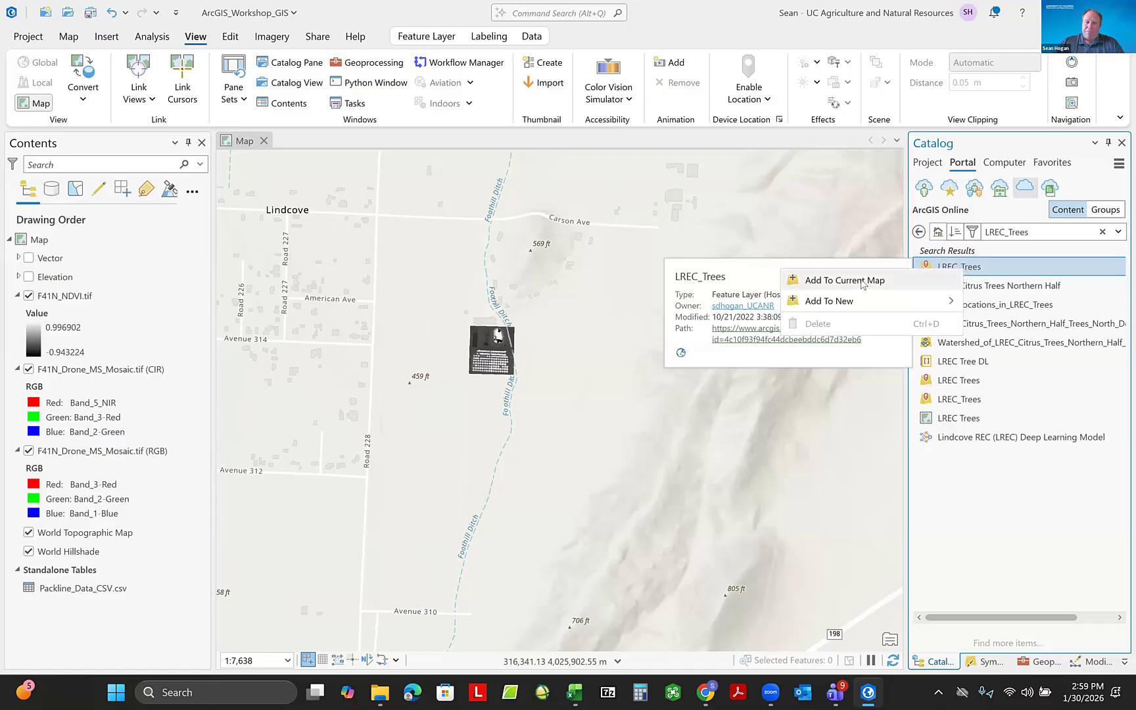
pyautogui.click(862, 281)
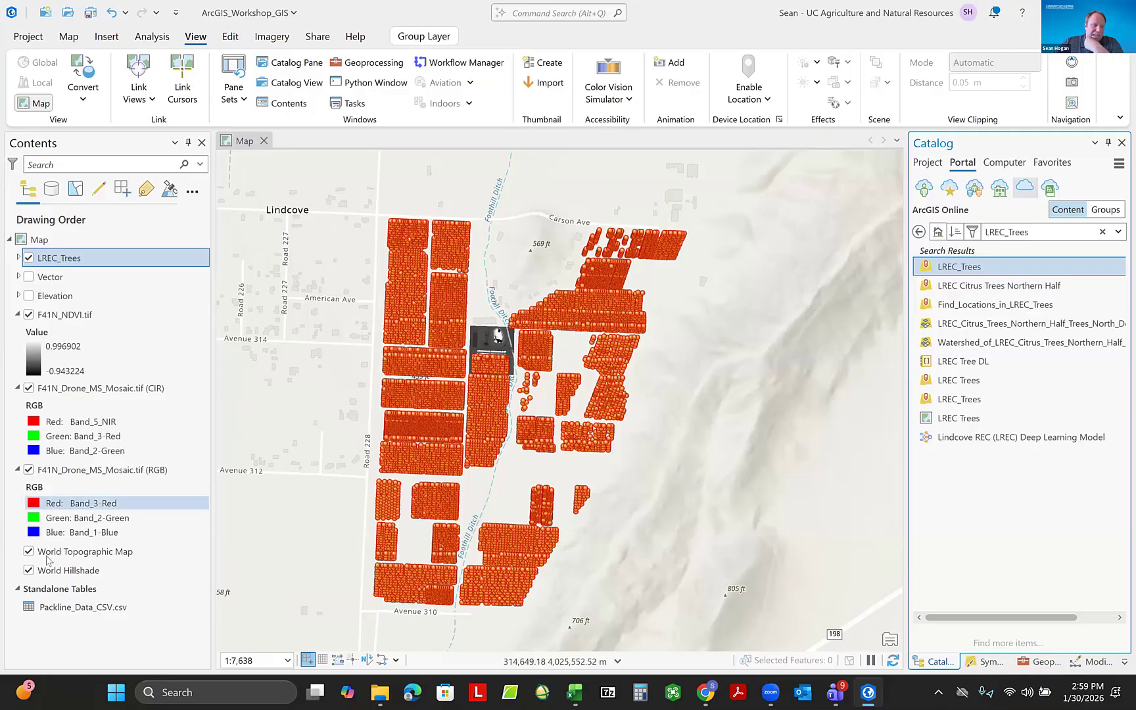
# Open the Packline_Data_CSV.csv standalone table to examine its fields, and close it again.
pyautogui.rightClick(67, 608)
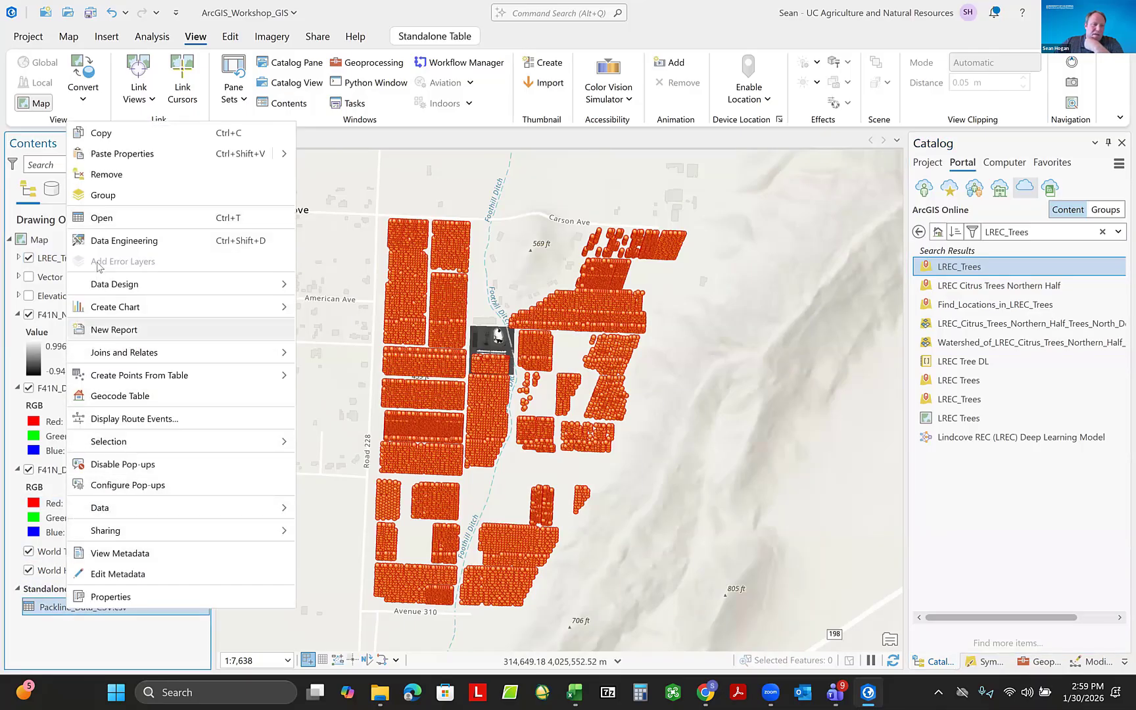
pyautogui.click(98, 219)
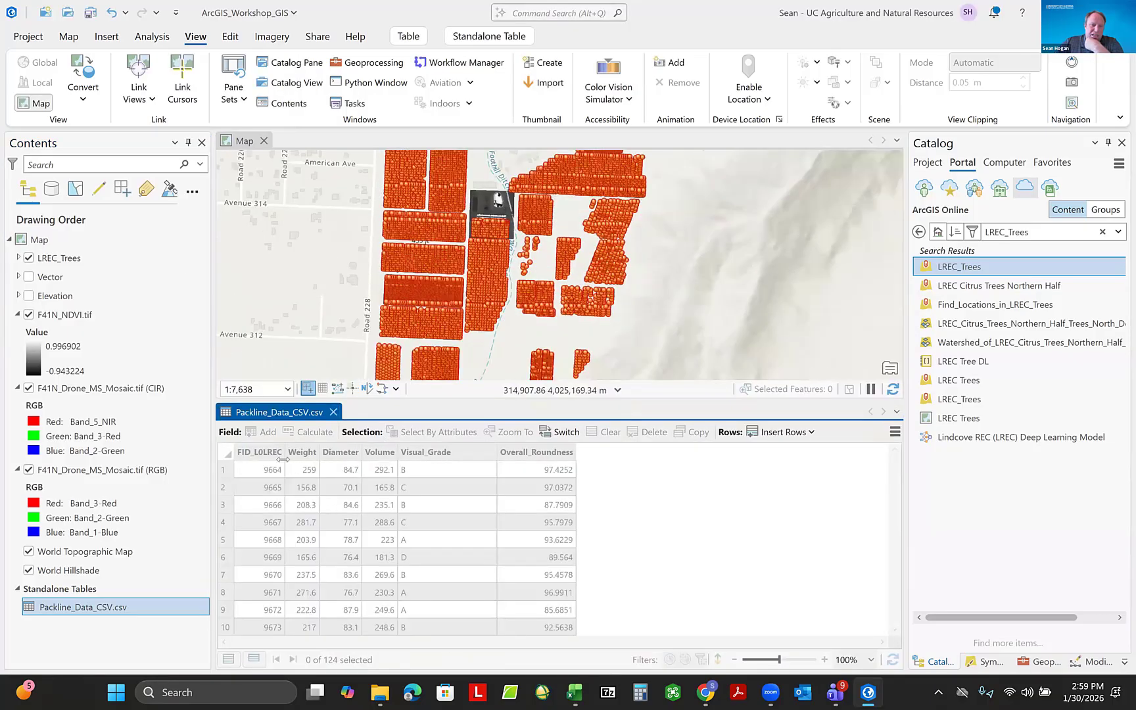
pyautogui.click(333, 413)
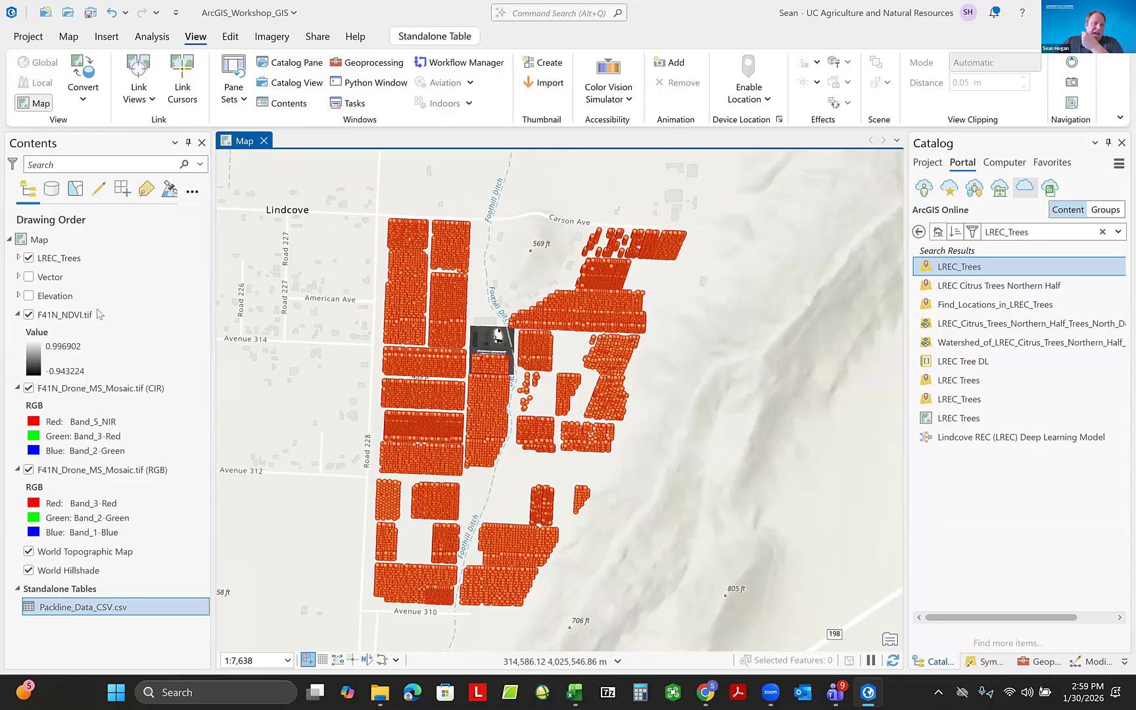
# Move the LREC_Trees point layer out of its group layer and remove the emptied LREC_Trees group from the map.
pyautogui.click(20, 257)
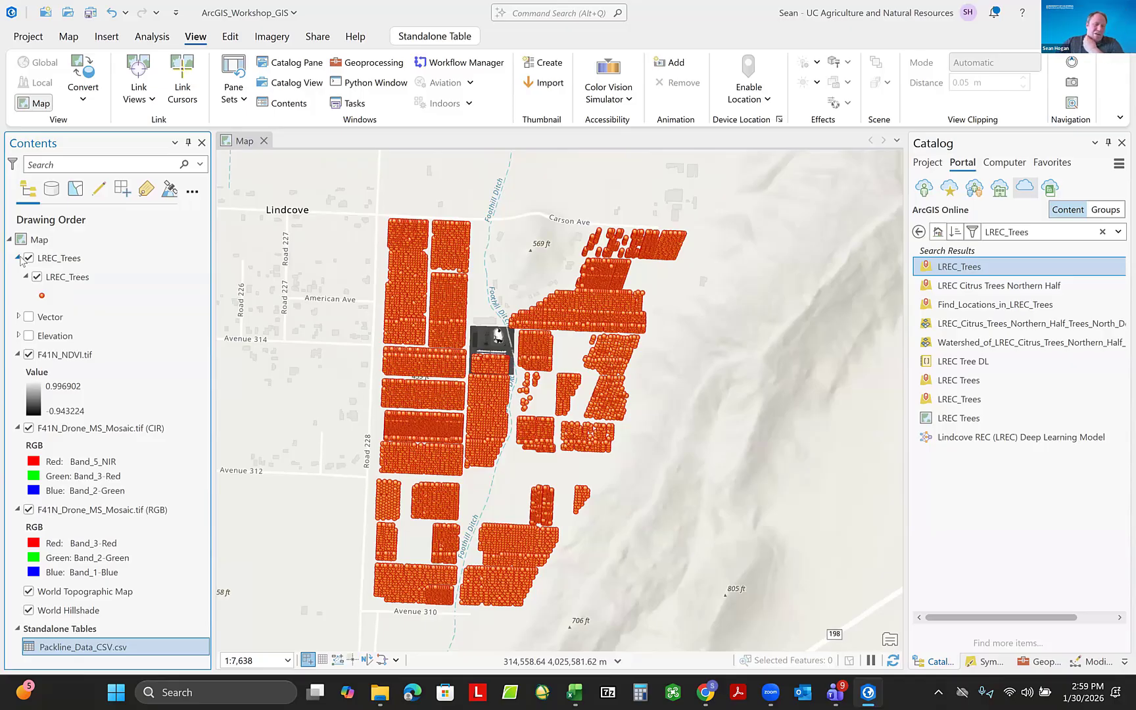
pyautogui.click(75, 278)
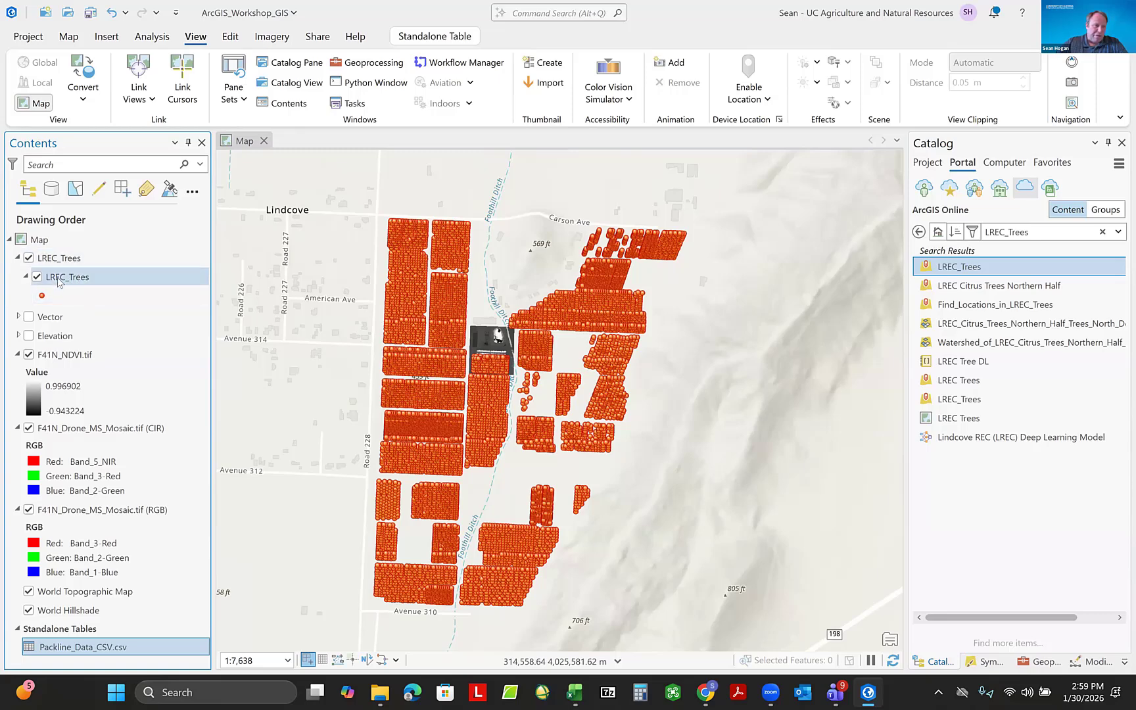
pyautogui.moveTo(59, 282); pyautogui.dragTo(38, 256)
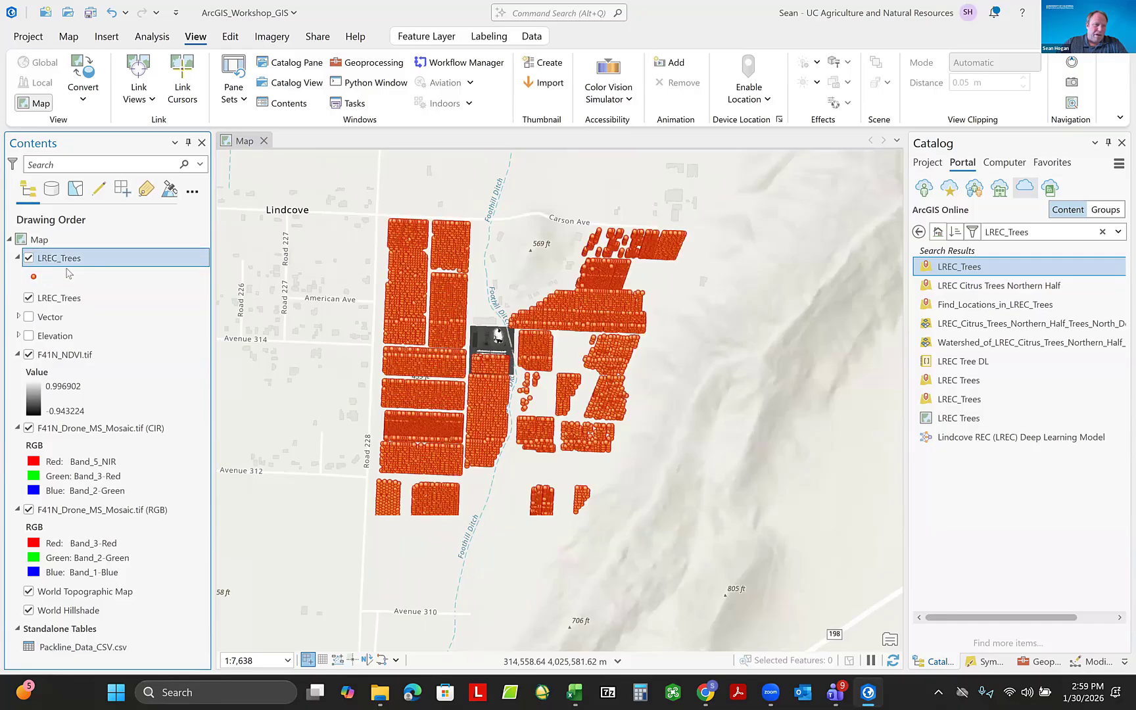
pyautogui.rightClick(56, 302)
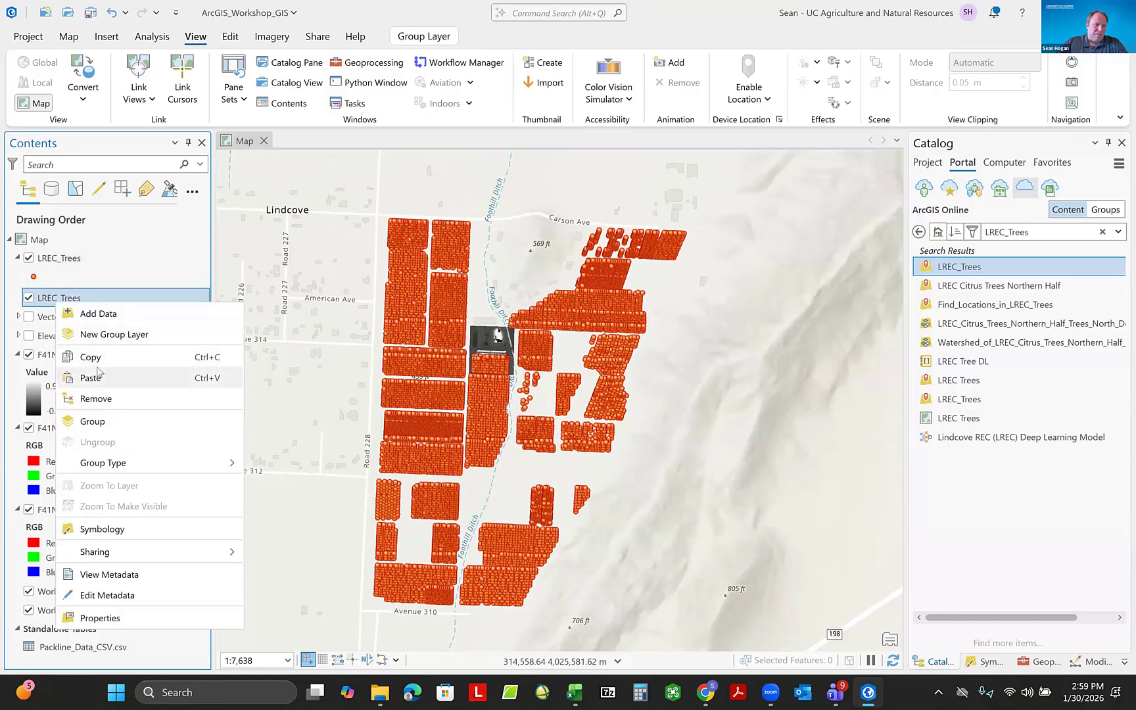
pyautogui.click(98, 398)
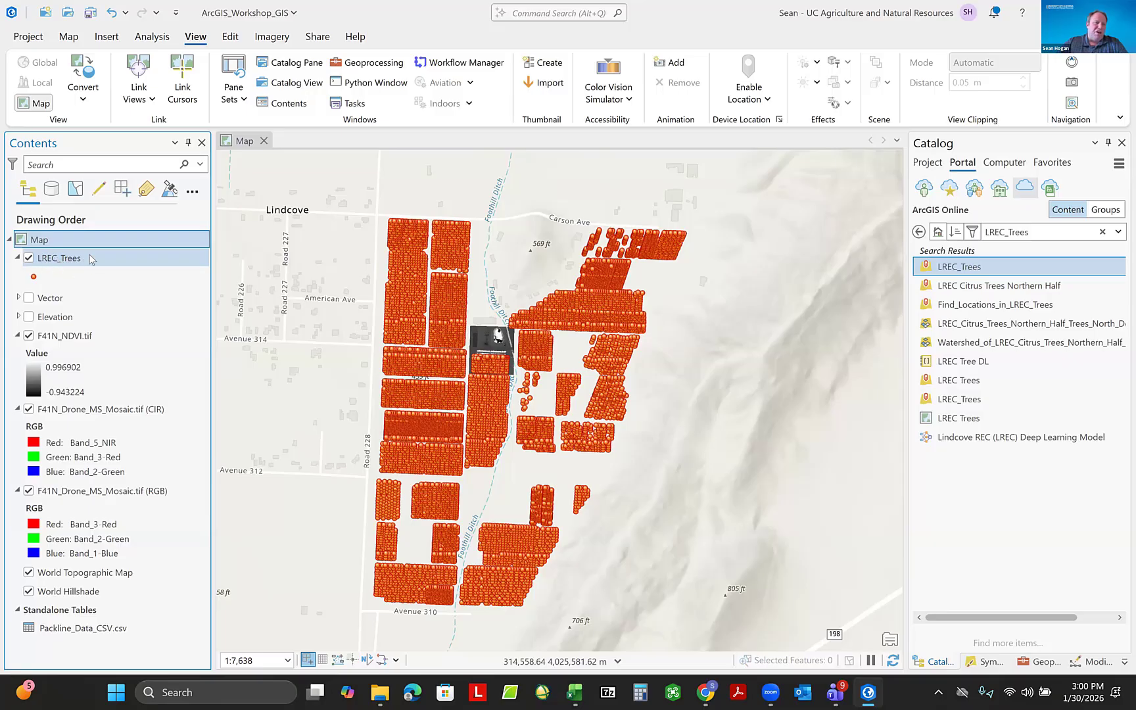
# Open the LREC_Trees layer's attribute table and look through its fields and tree records.
pyautogui.rightClick(48, 259)
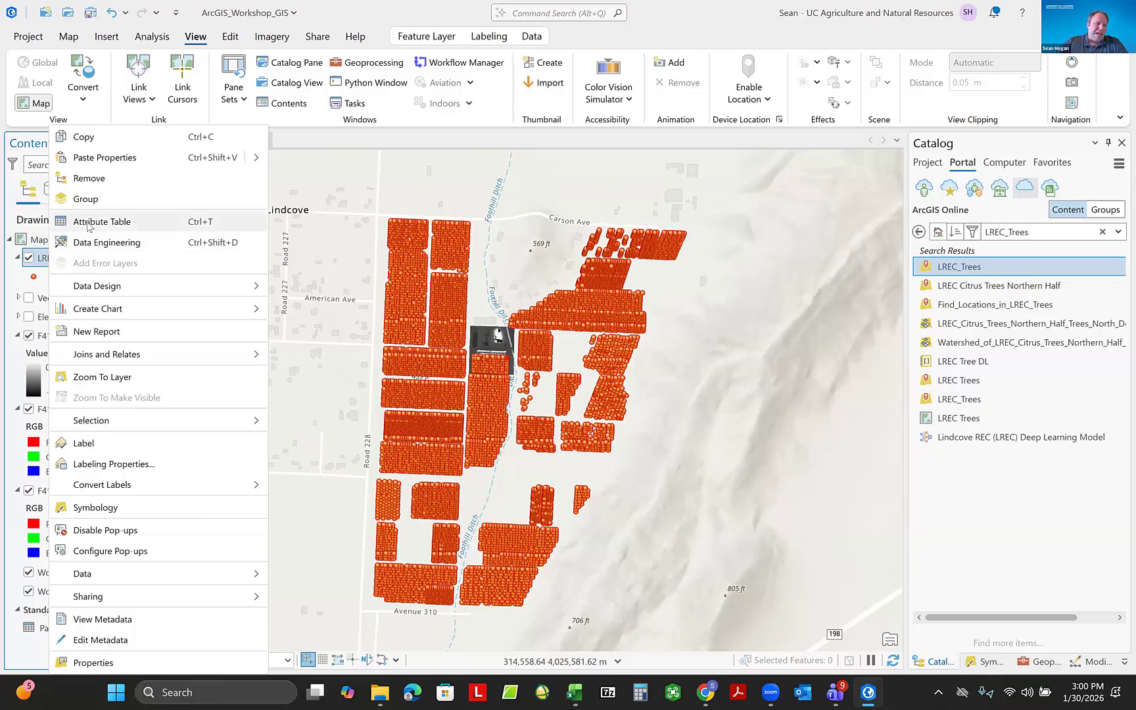
pyautogui.click(34, 260)
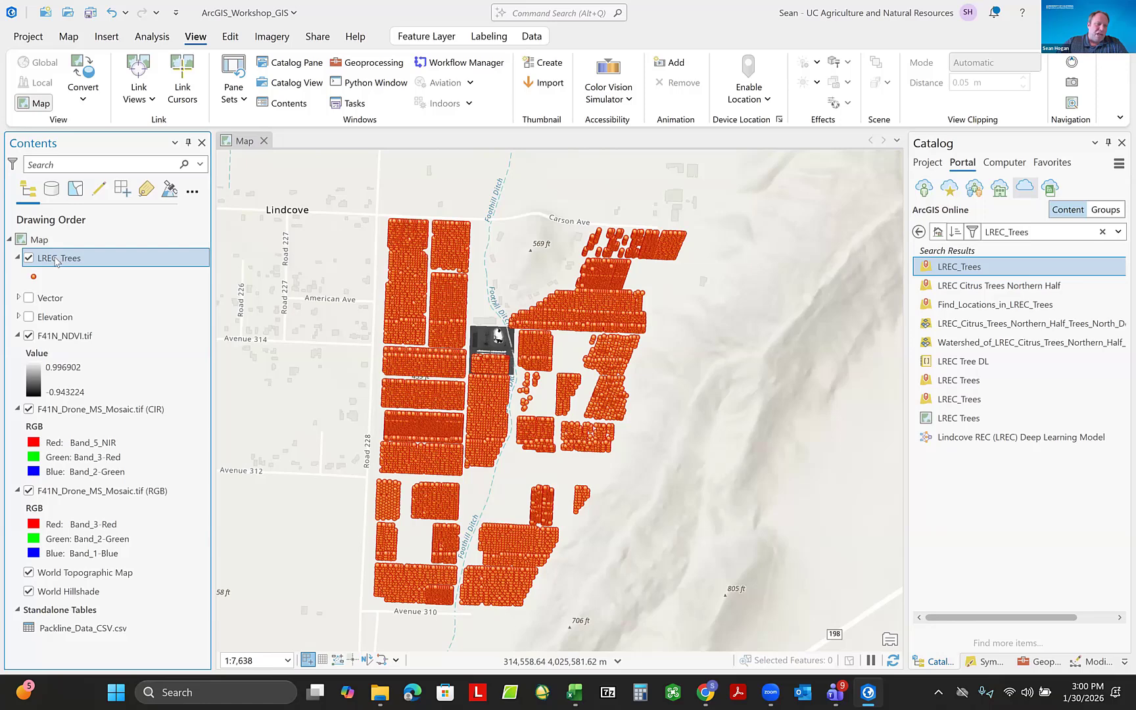
pyautogui.rightClick(58, 261)
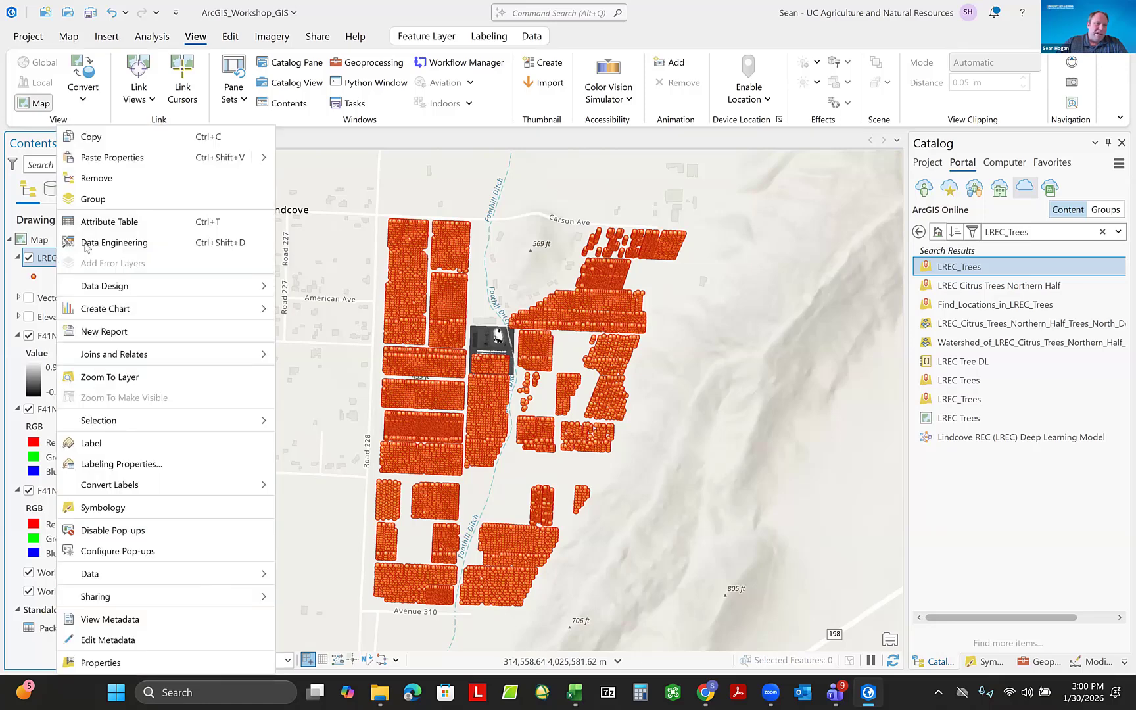
pyautogui.click(109, 222)
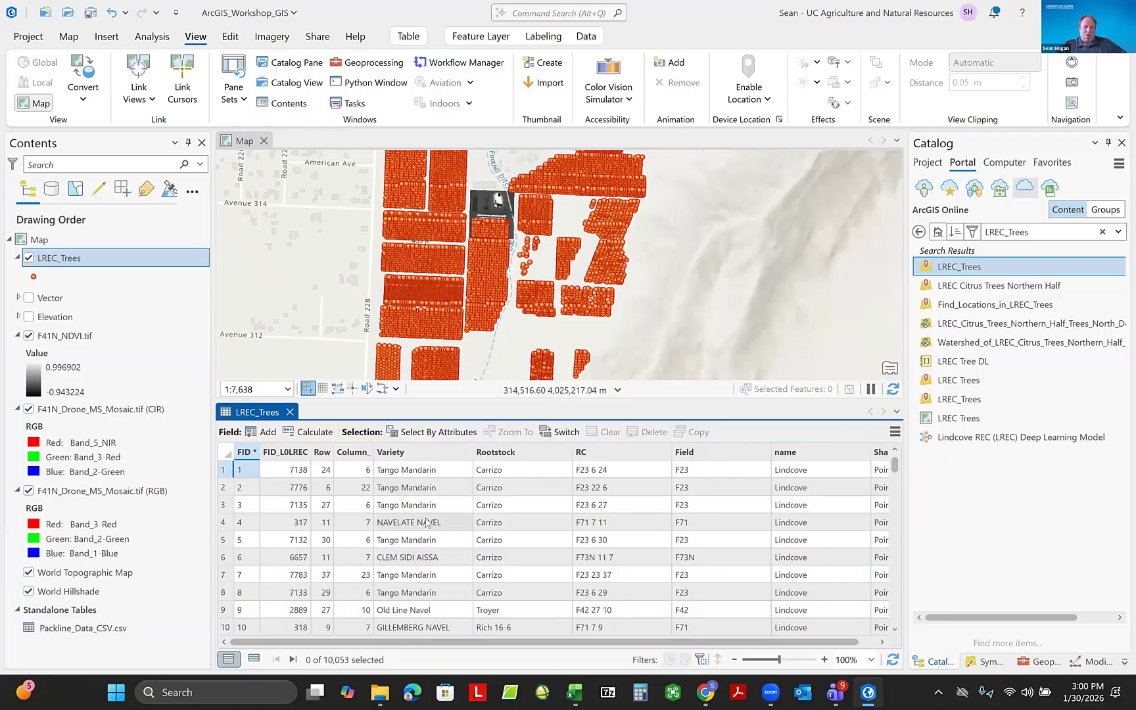
pyautogui.scroll(-20, 425, 509)
pyautogui.scroll(12, 426, 522)
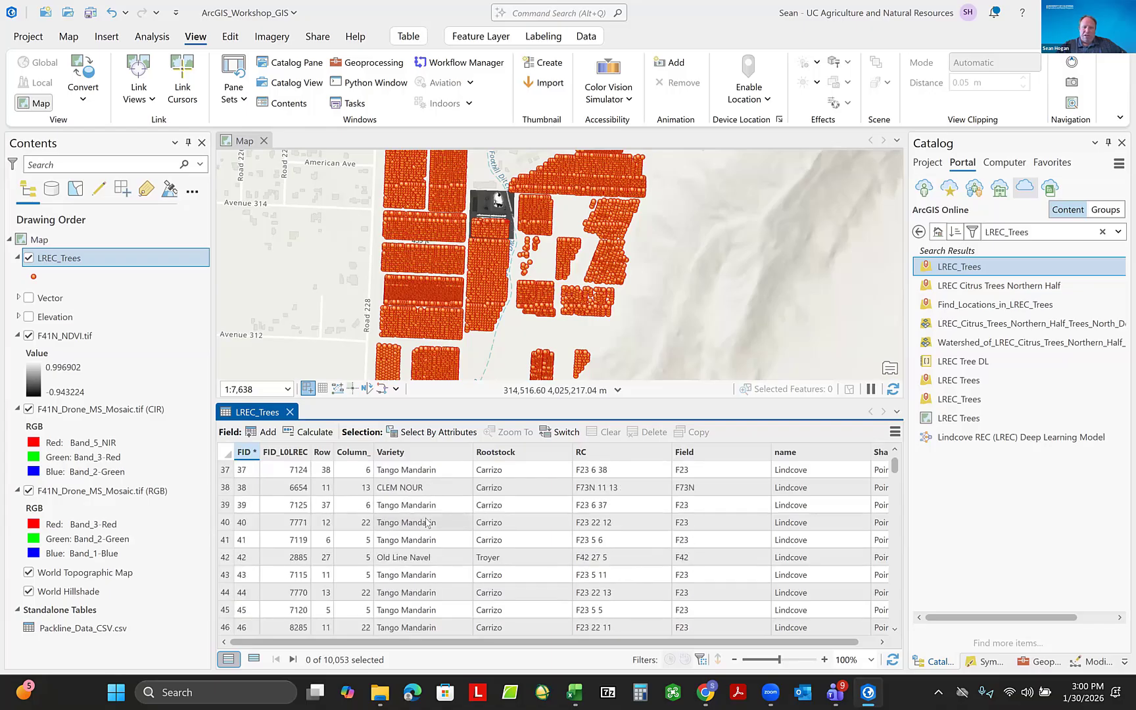
# Look over the first tree records and the last fields of the LREC_Trees attribute table, and close the table.
pyautogui.scroll(12, 426, 522)
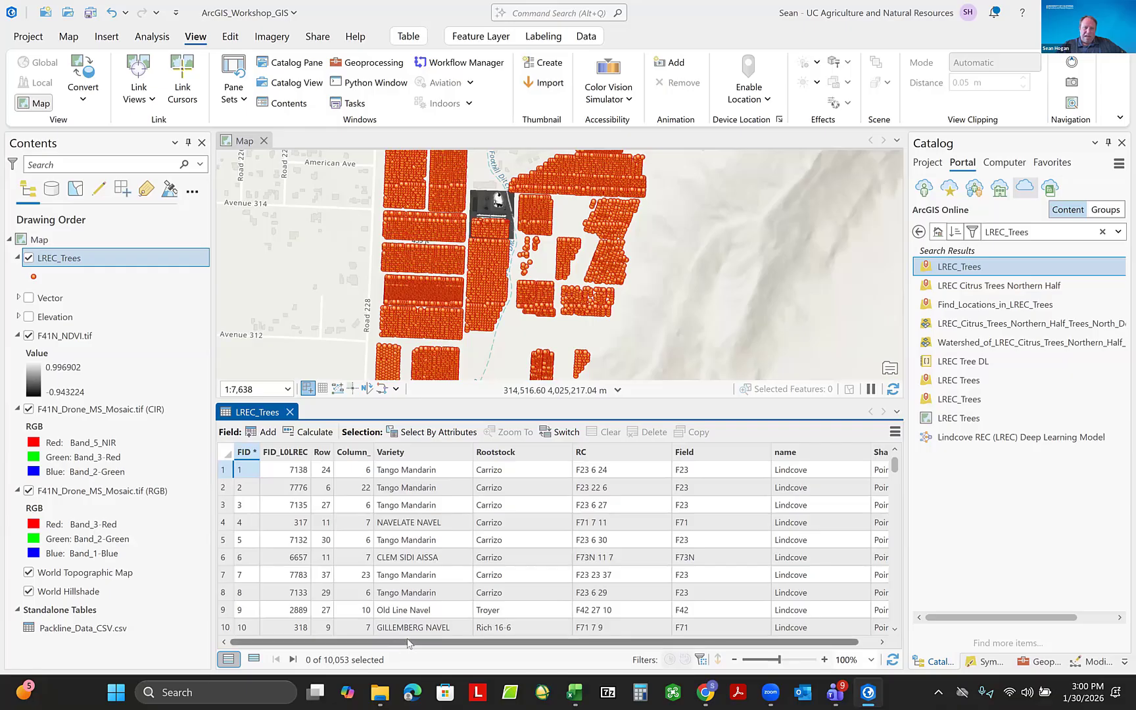
pyautogui.moveTo(394, 641); pyautogui.dragTo(412, 642)
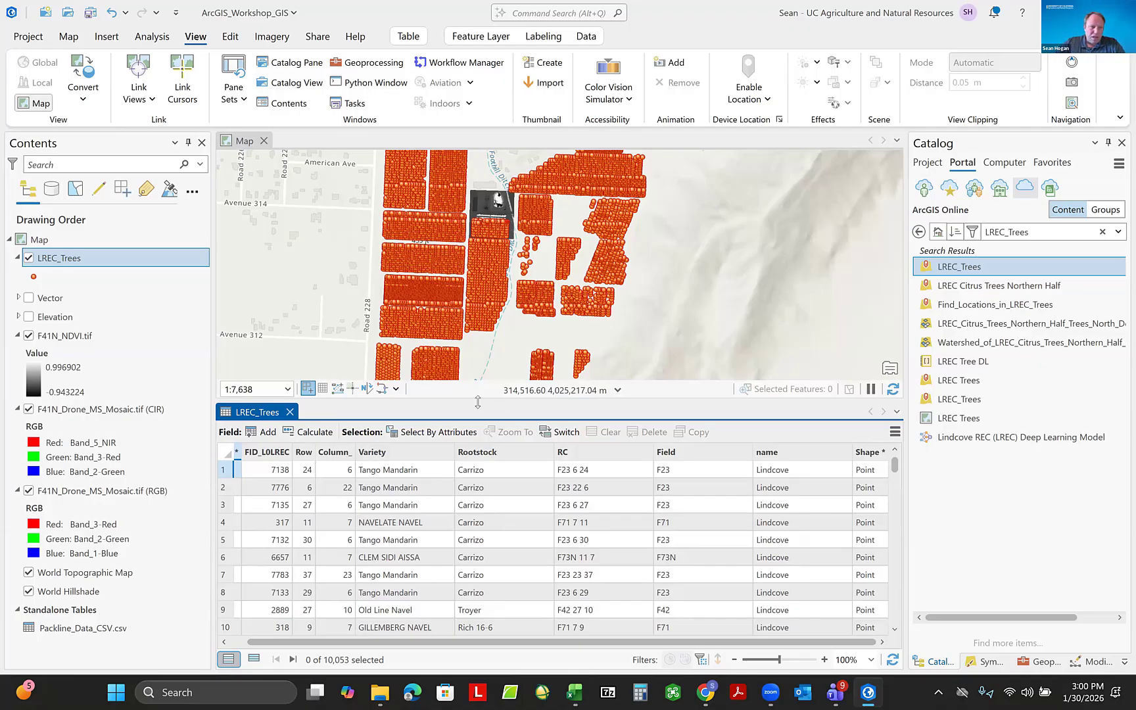
pyautogui.click(290, 413)
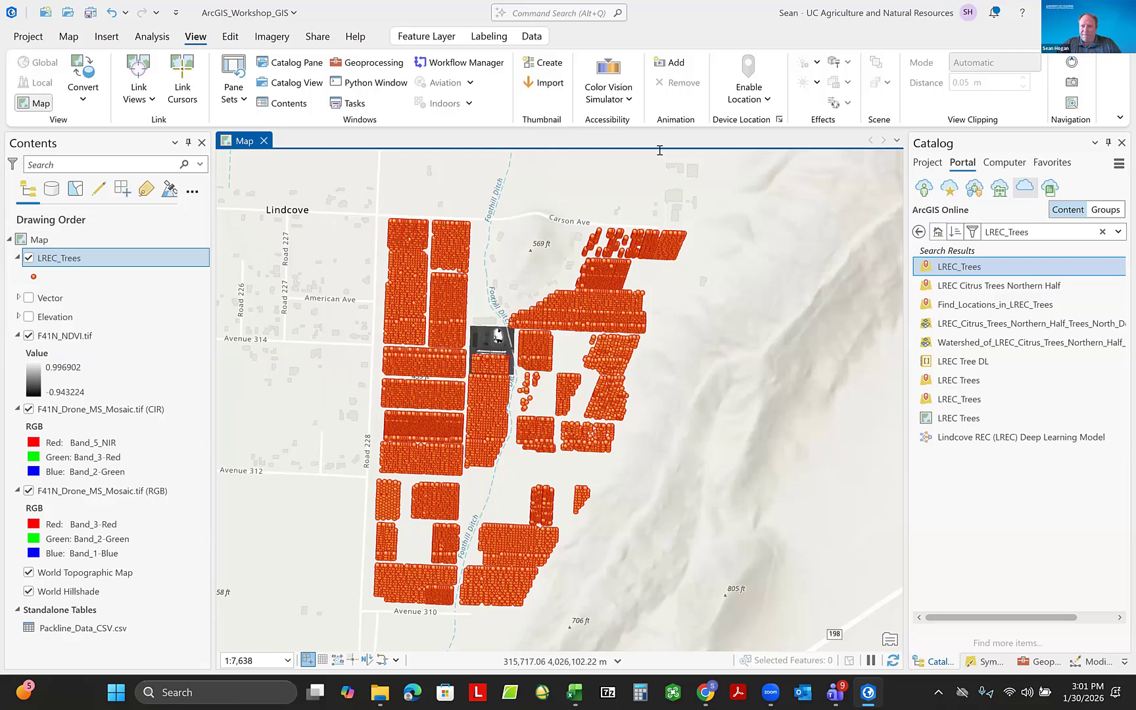
pyautogui.click(913, 274)
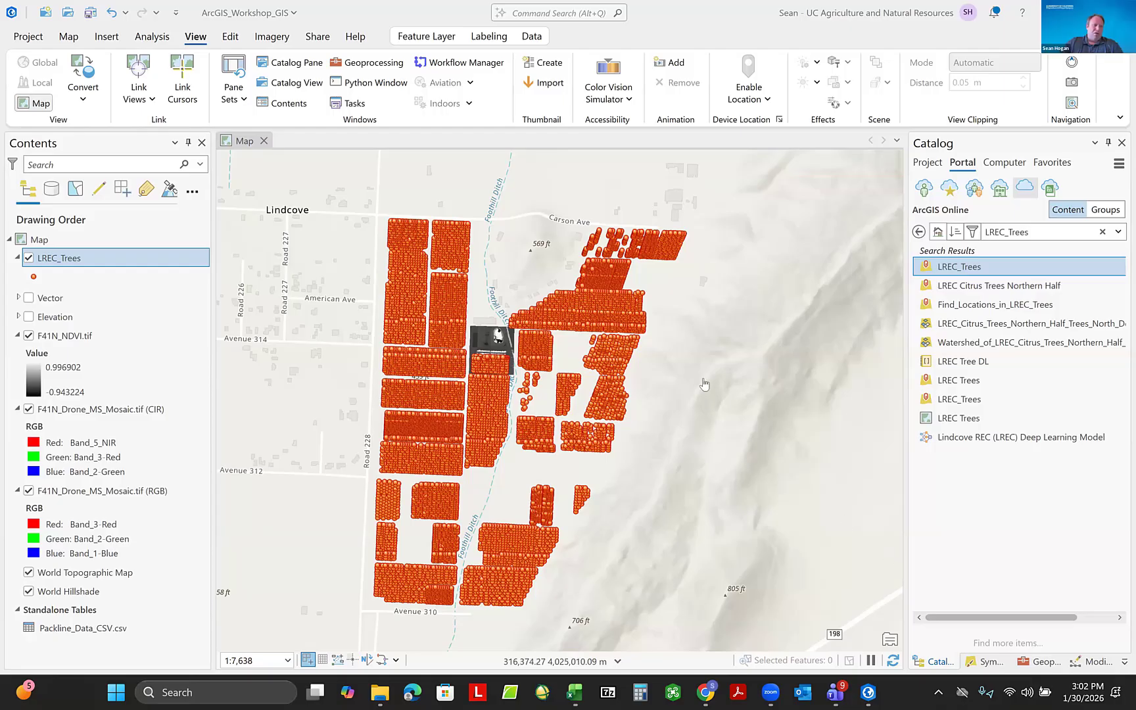
# Move F41N_Field, LREC_Projects and LREC_Boundary out of the Vector group and remove the emptied Vector group from the map.
pyautogui.click(19, 299)
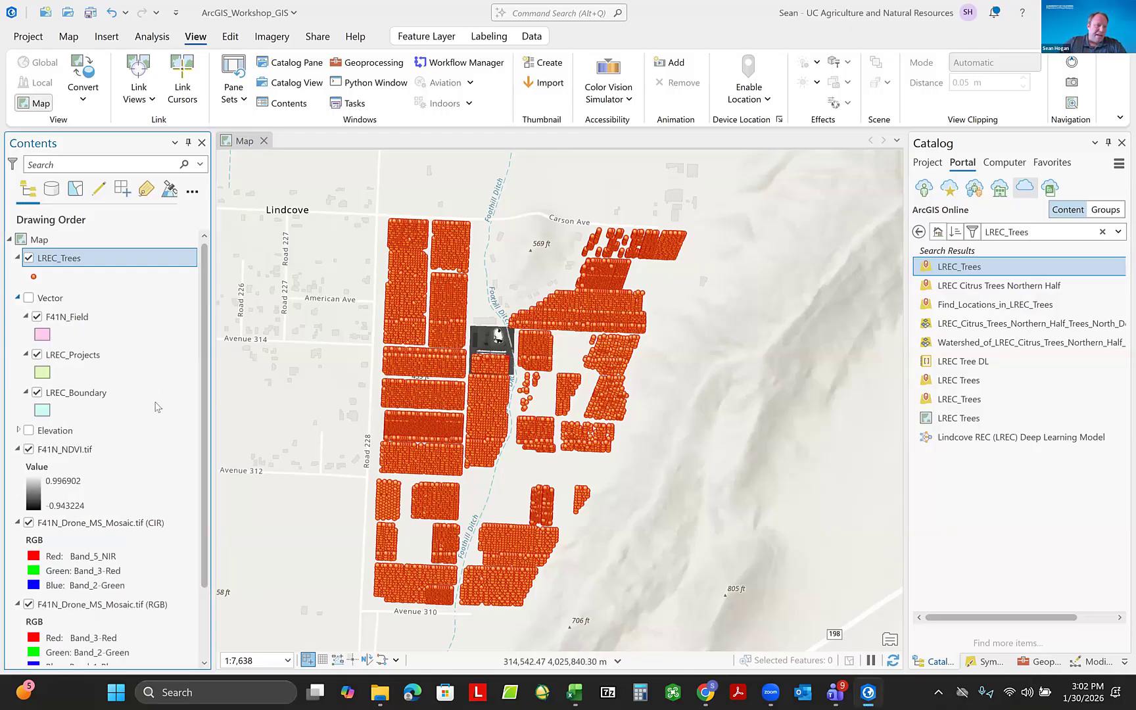
pyautogui.click(91, 393)
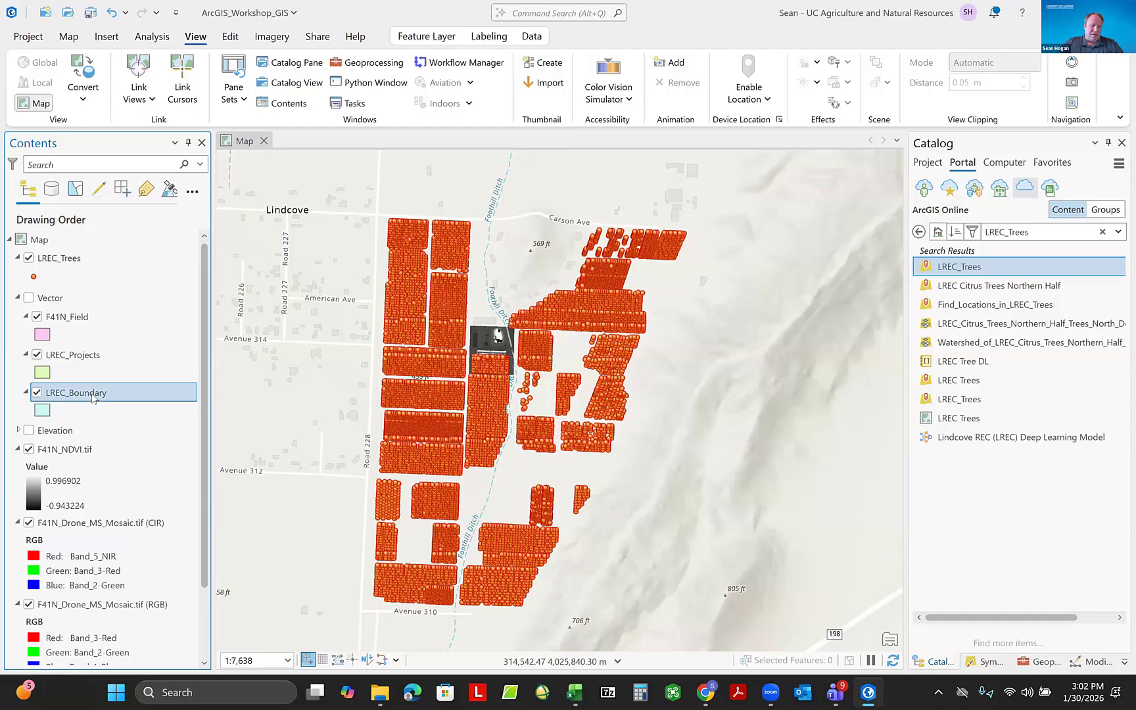
pyautogui.keyDown('shift'); pyautogui.click(66, 318); pyautogui.keyUp('shift')
pyautogui.moveTo(68, 318); pyautogui.dragTo(43, 298)
pyautogui.click(51, 413)
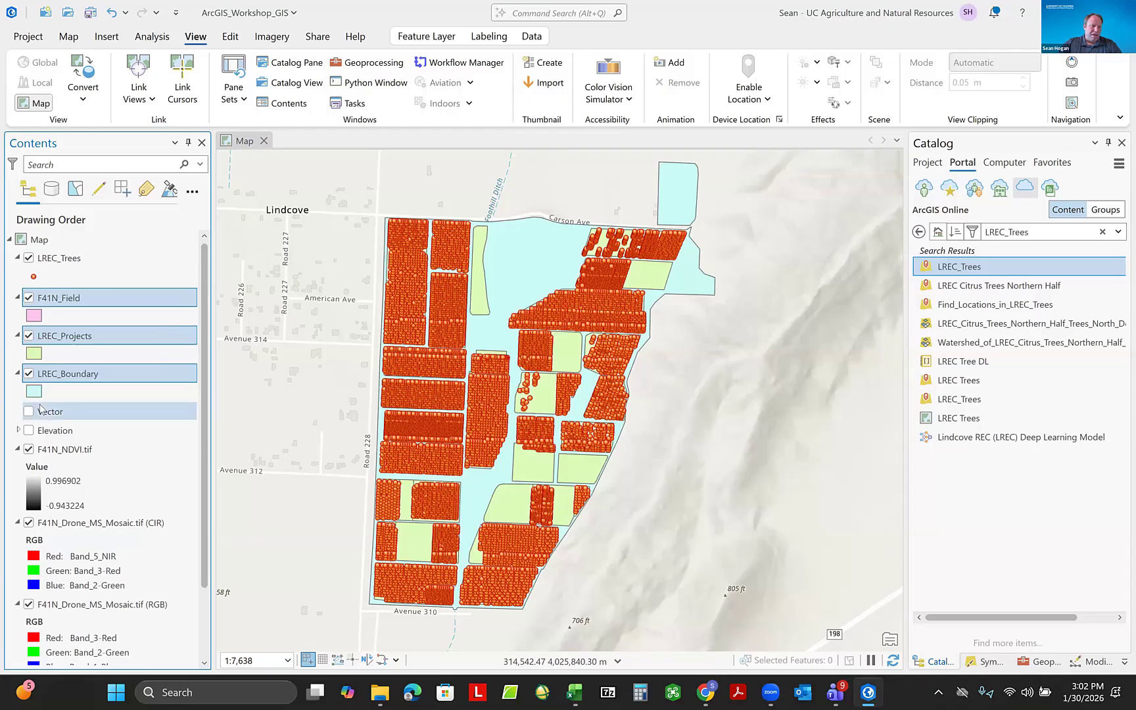
pyautogui.rightClick(51, 412)
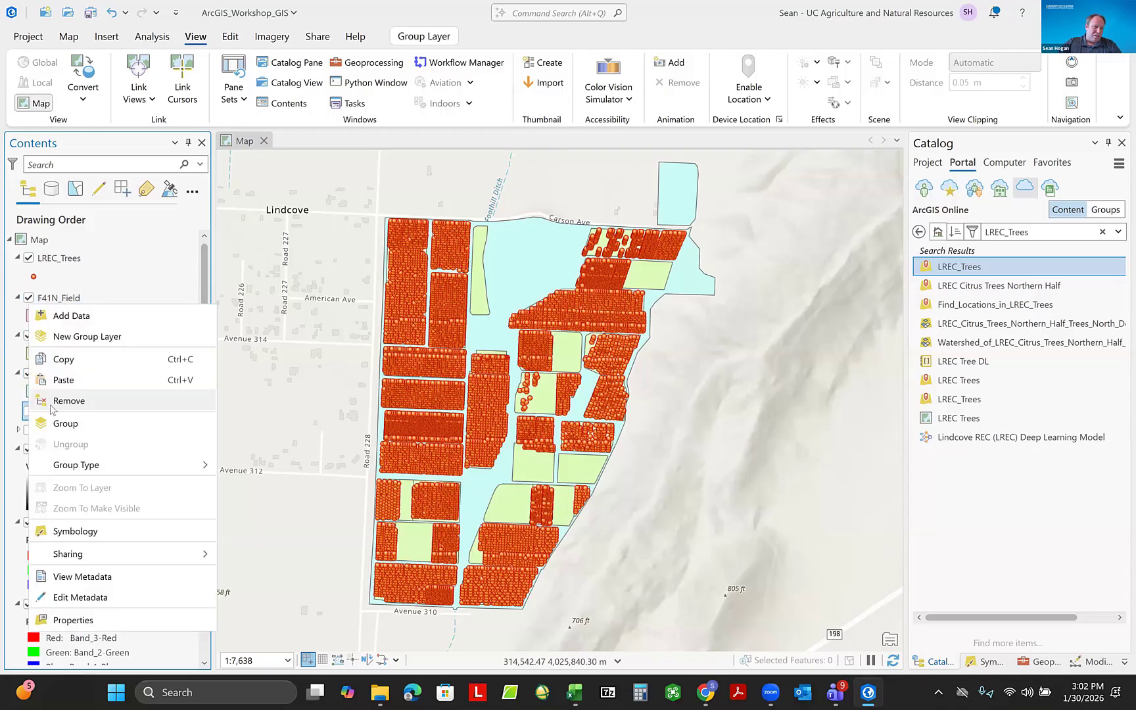
pyautogui.press('Escape')
pyautogui.press('Delete')
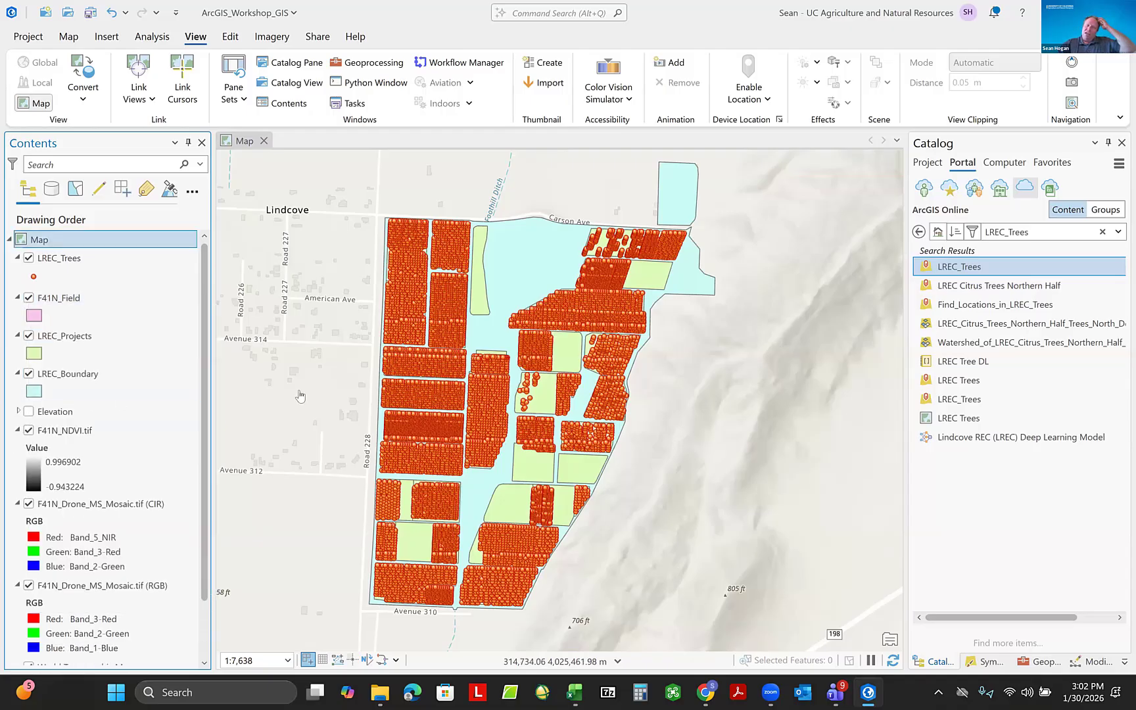
# Combine the F41N_Field, LREC_Projects and LREC_Boundary layers into a new group layer.
pyautogui.click(73, 379)
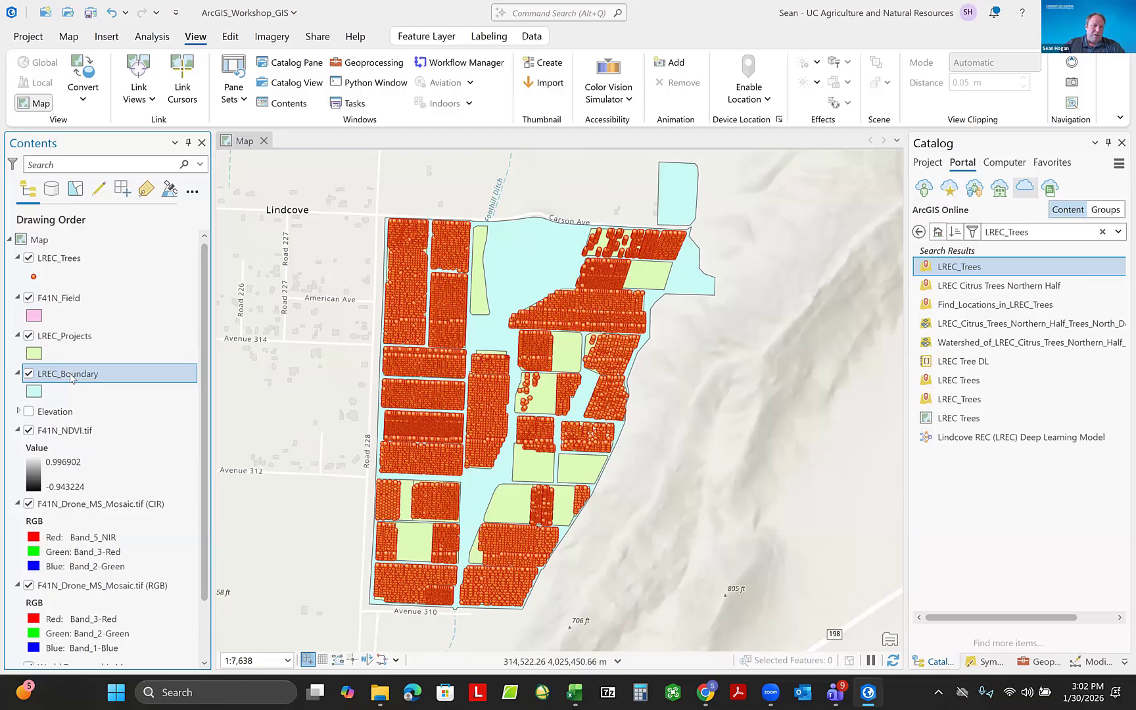
pyautogui.keyDown('ctrl'); pyautogui.click(61, 336); pyautogui.keyUp('ctrl')
pyautogui.keyDown('ctrl'); pyautogui.click(53, 300); pyautogui.keyUp('ctrl')
pyautogui.keyDown('ctrl'); pyautogui.click(53, 300); pyautogui.keyUp('ctrl')
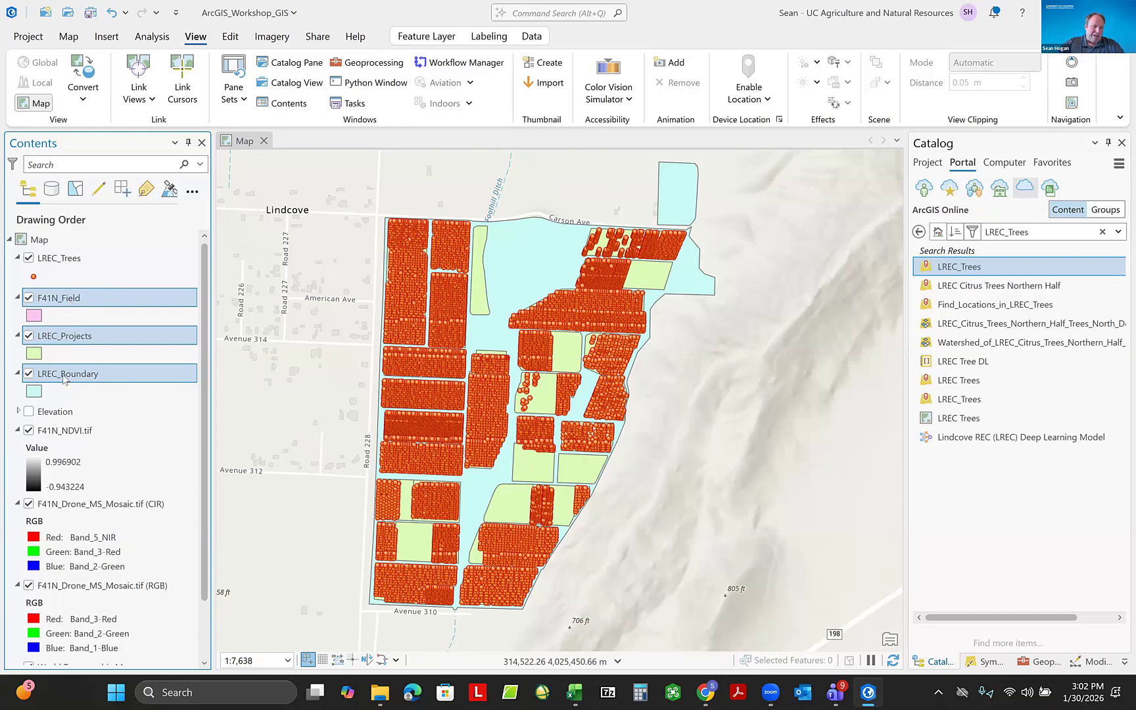
pyautogui.rightClick(75, 304)
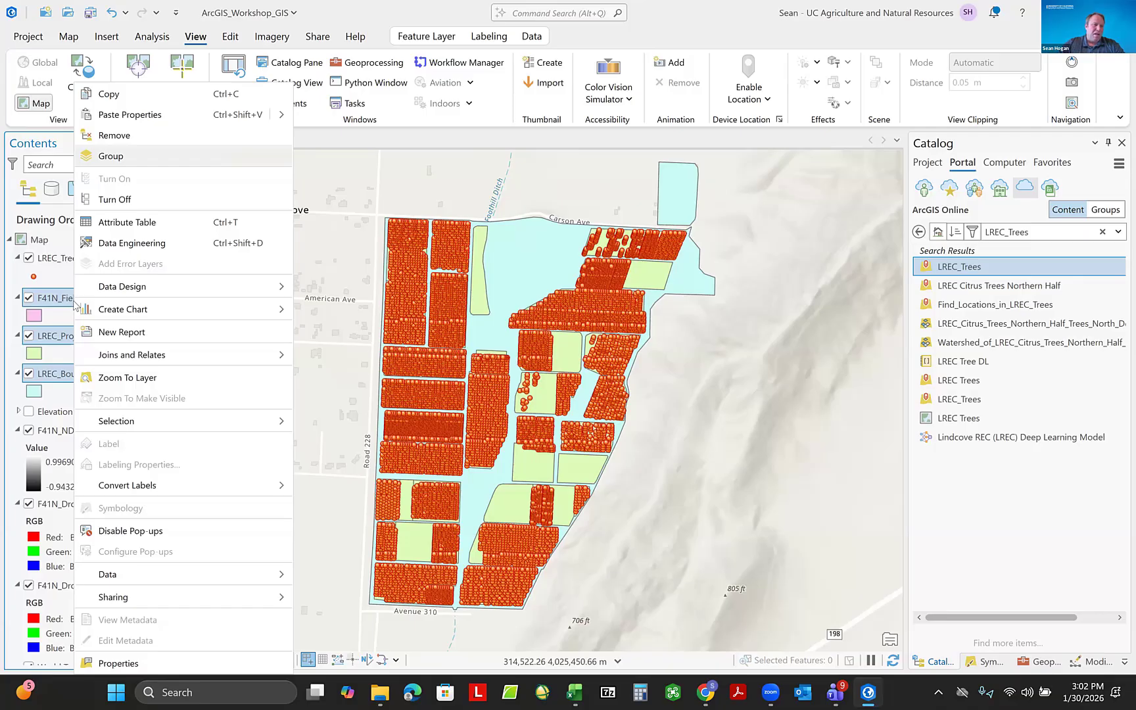
pyautogui.click(113, 161)
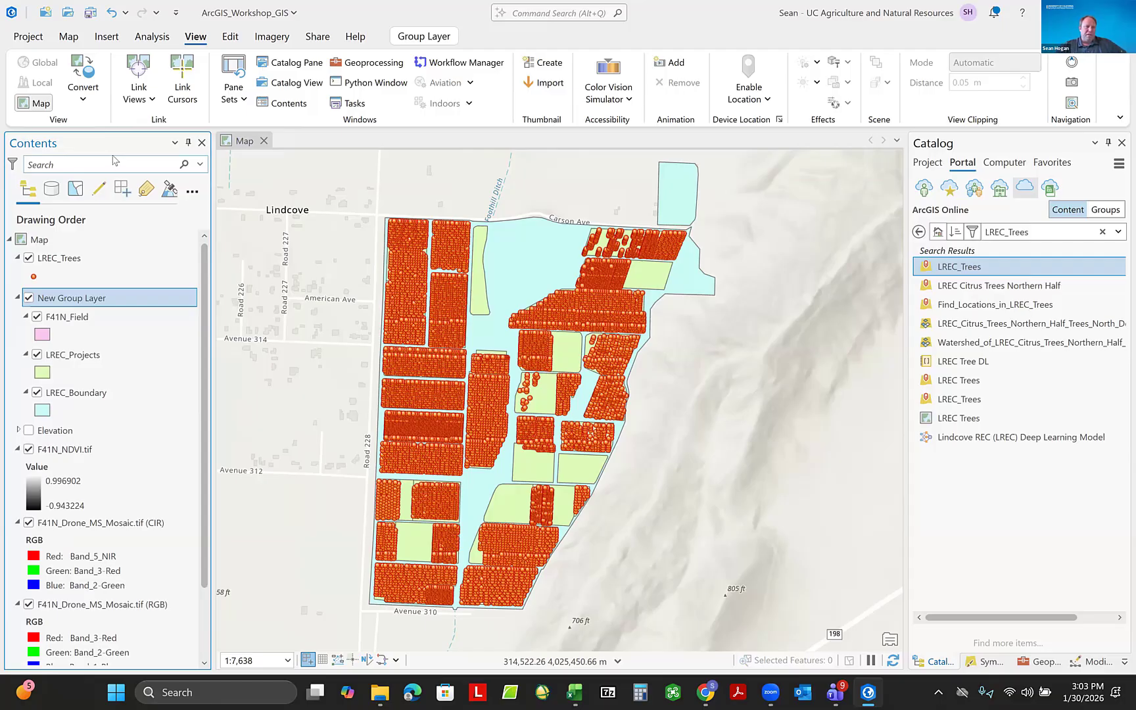
# Rename the new group layer holding the three polygon layers as Polygons.
pyautogui.click(72, 300)
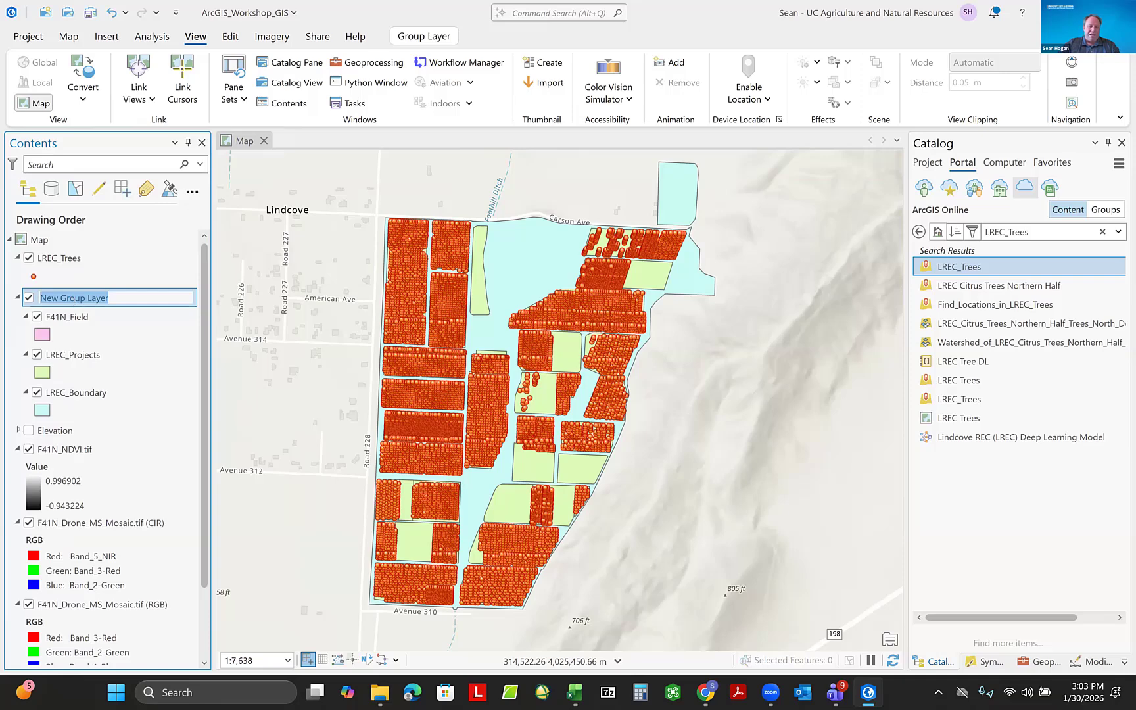
pyautogui.write('Po')
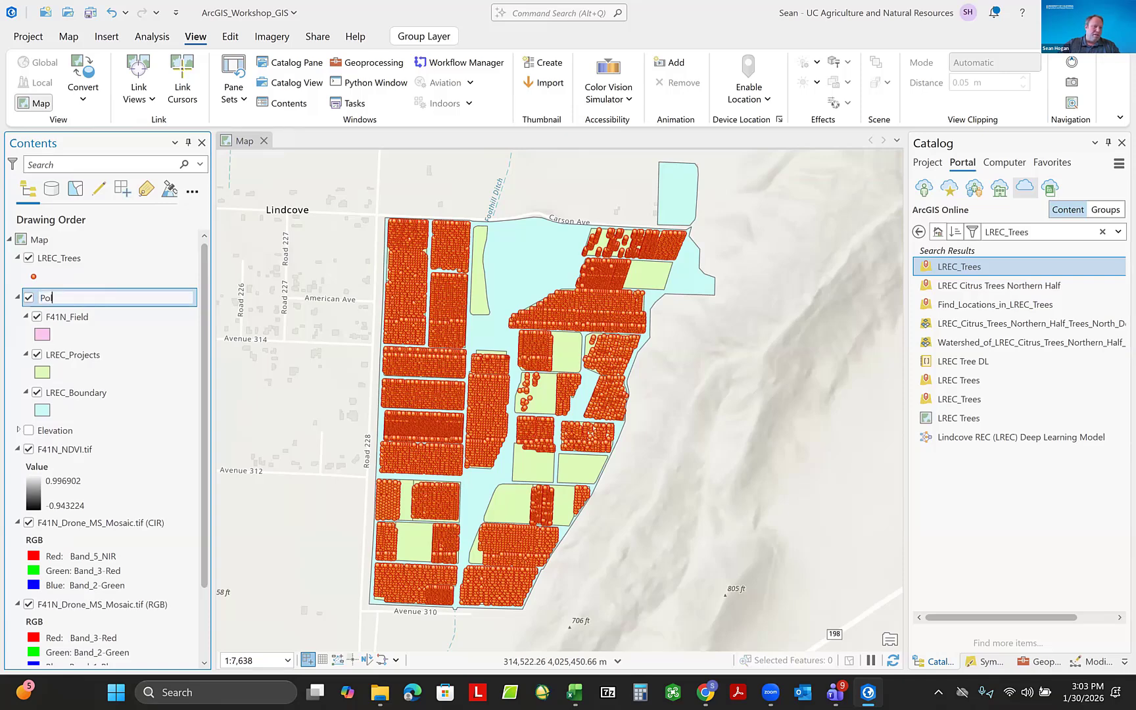
pyautogui.write('lygons')
pyautogui.press('Return')
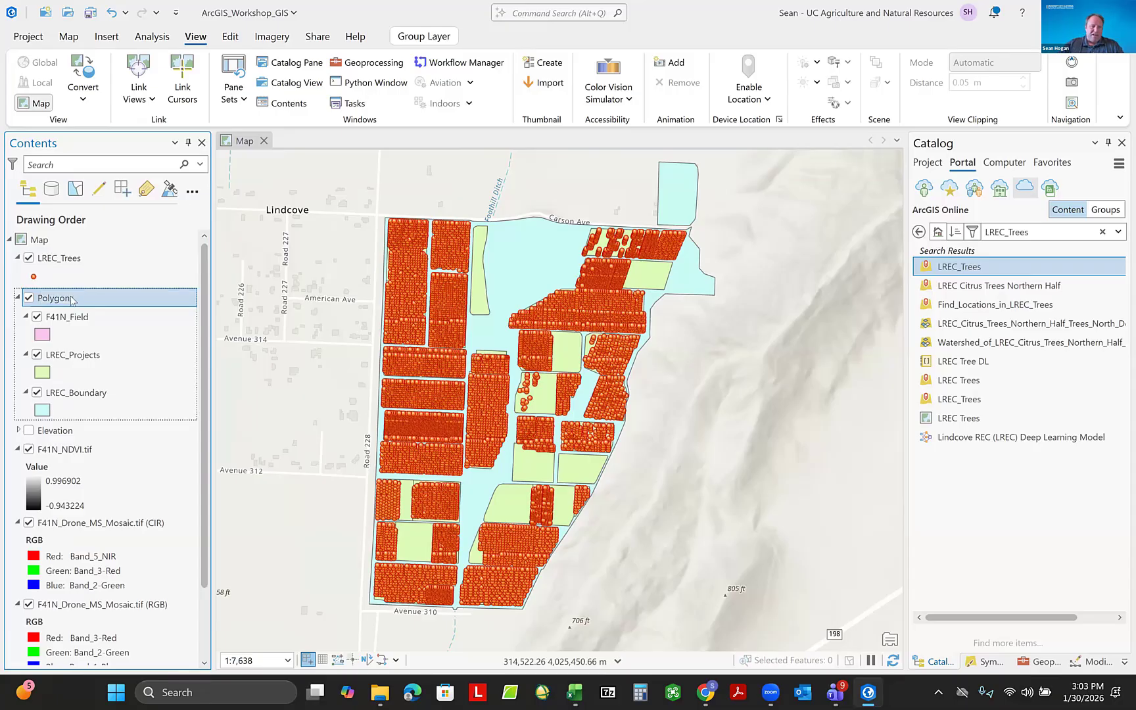
# Switch the Polygons group's visibility off and on, and collapse and expand the group, to check how it controls its layers.
pyautogui.click(29, 299)
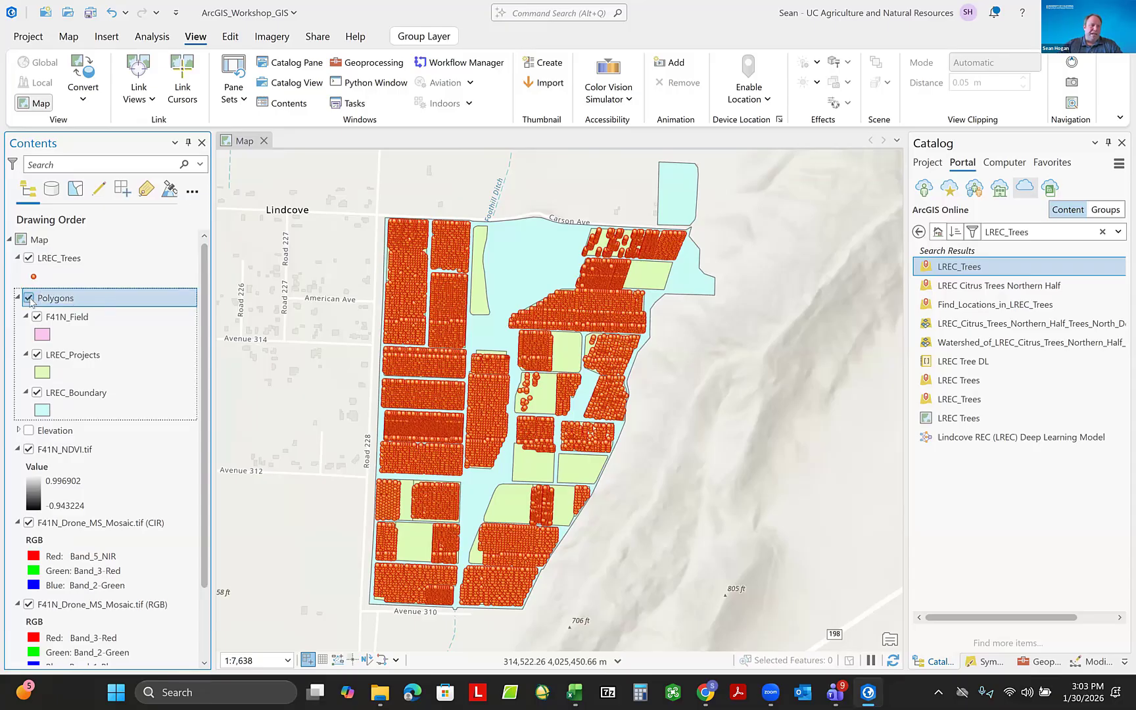
pyautogui.click(29, 298)
pyautogui.click(29, 298)
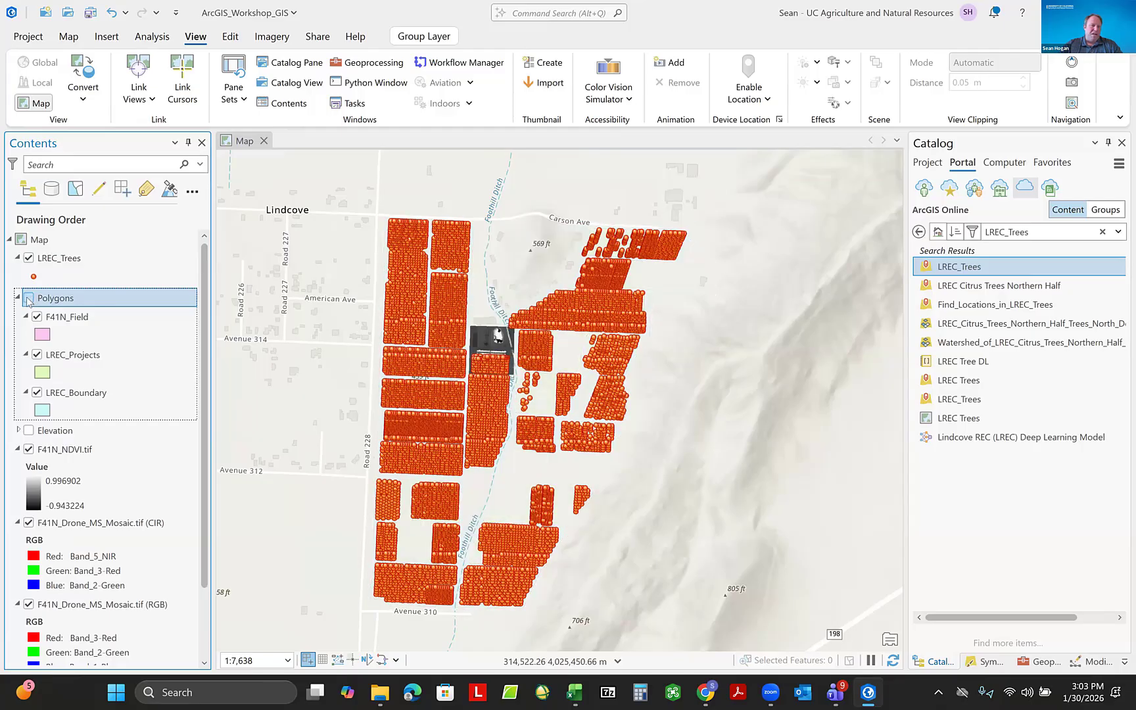
pyautogui.click(18, 298)
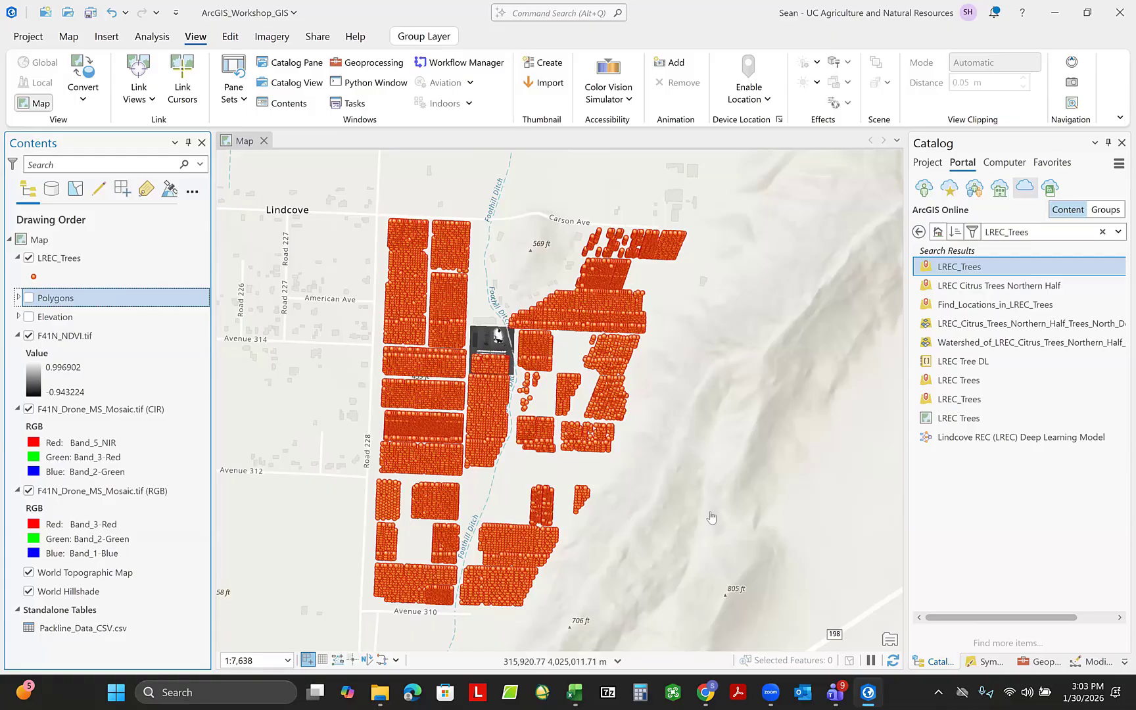
pyautogui.click(29, 298)
pyautogui.click(28, 298)
pyautogui.click(19, 298)
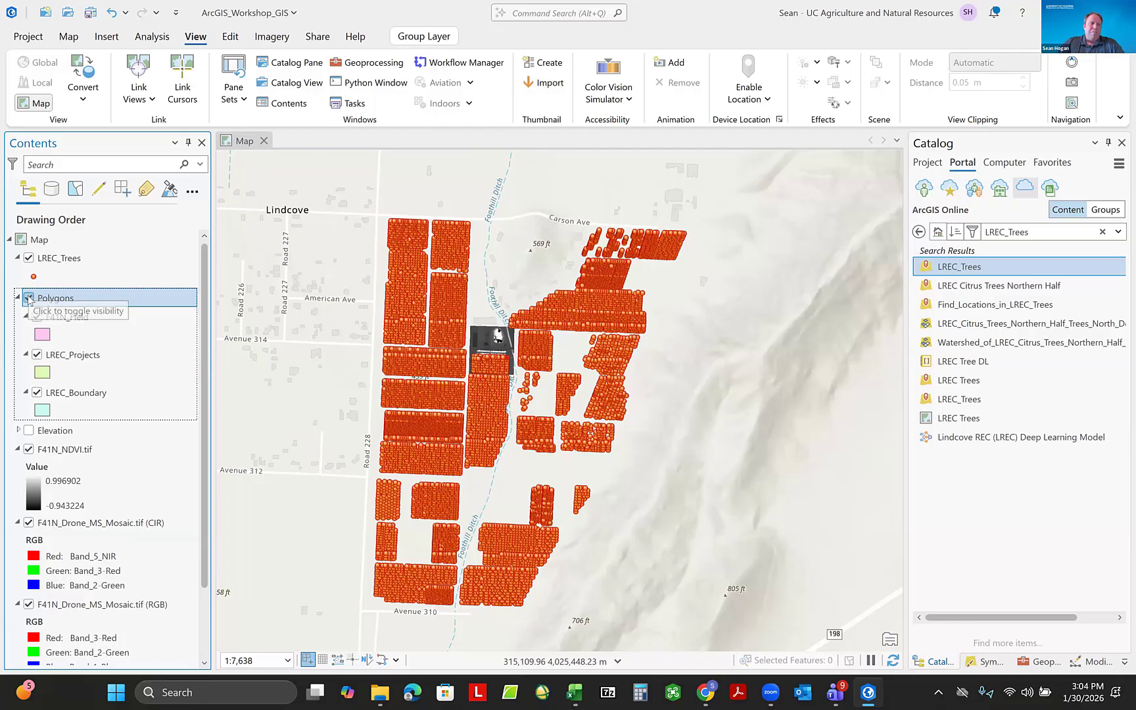
pyautogui.click(29, 299)
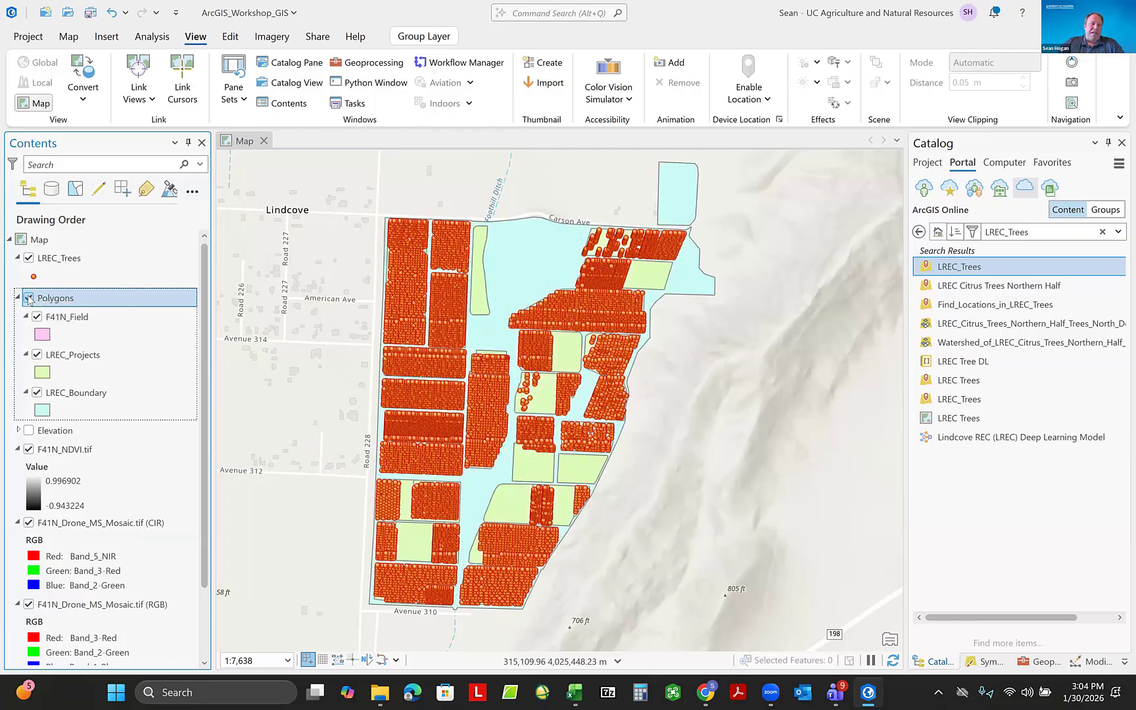
# Turn off the LREC_Projects and F41N_Field layers inside the Polygons group.
pyautogui.click(41, 316)
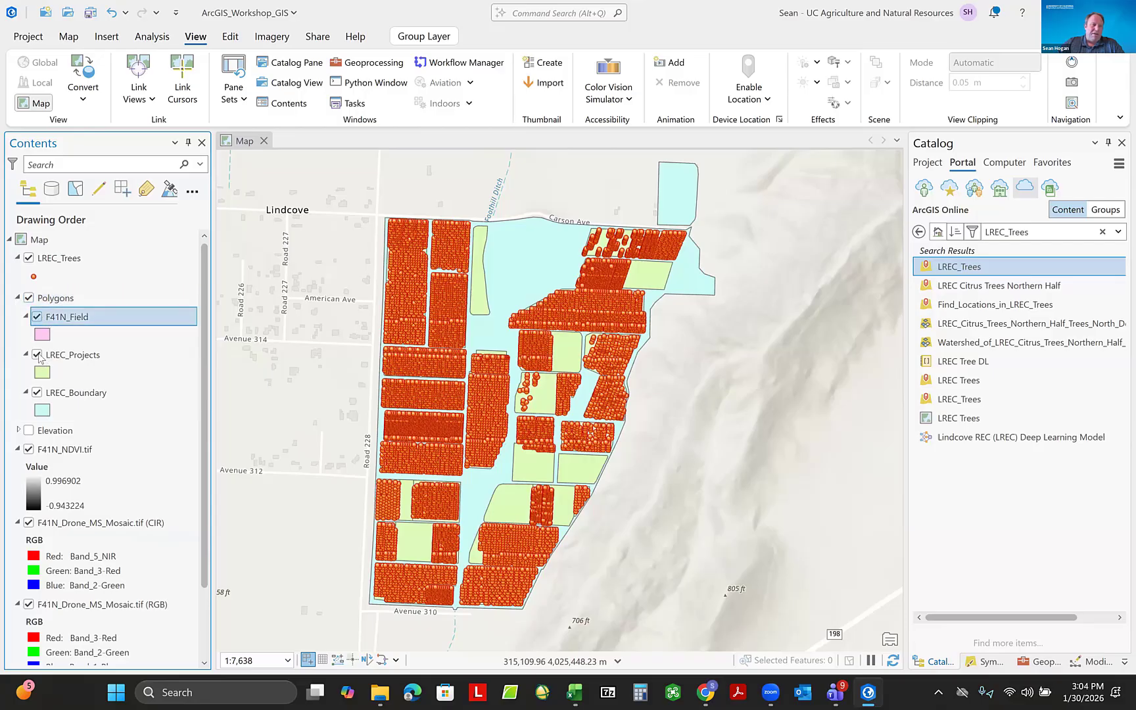
pyautogui.click(38, 355)
pyautogui.click(38, 317)
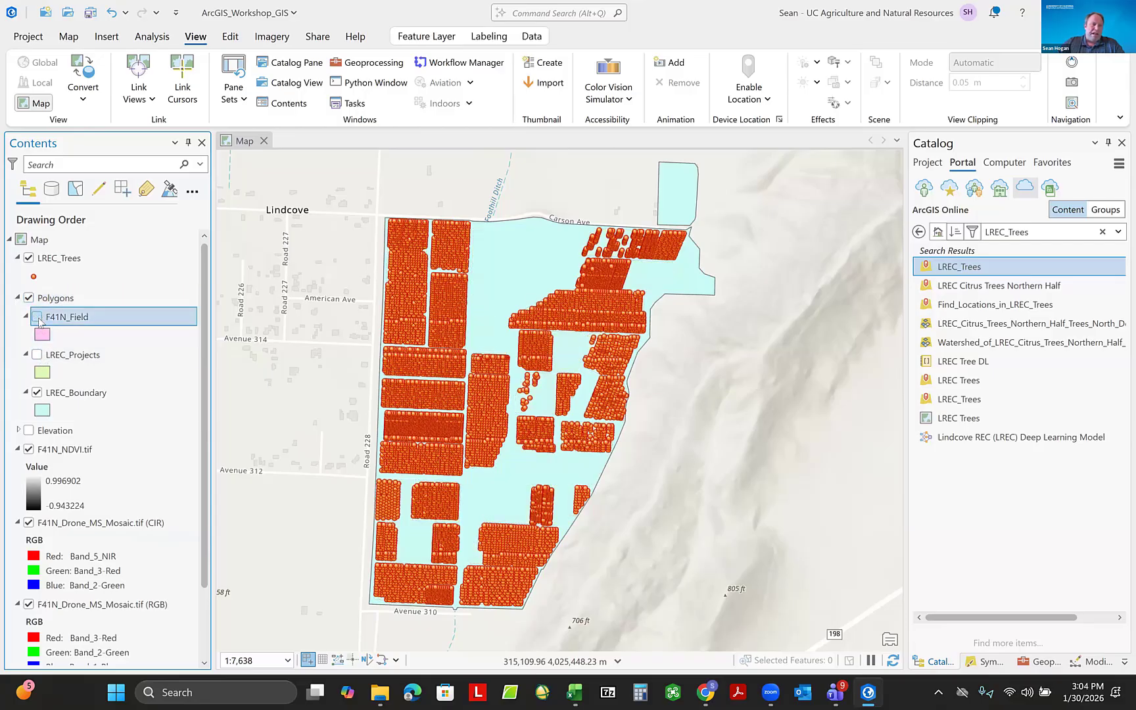
# Turn off and collapse the whole Polygons group, and look over the layers inside the Elevation group.
pyautogui.click(31, 298)
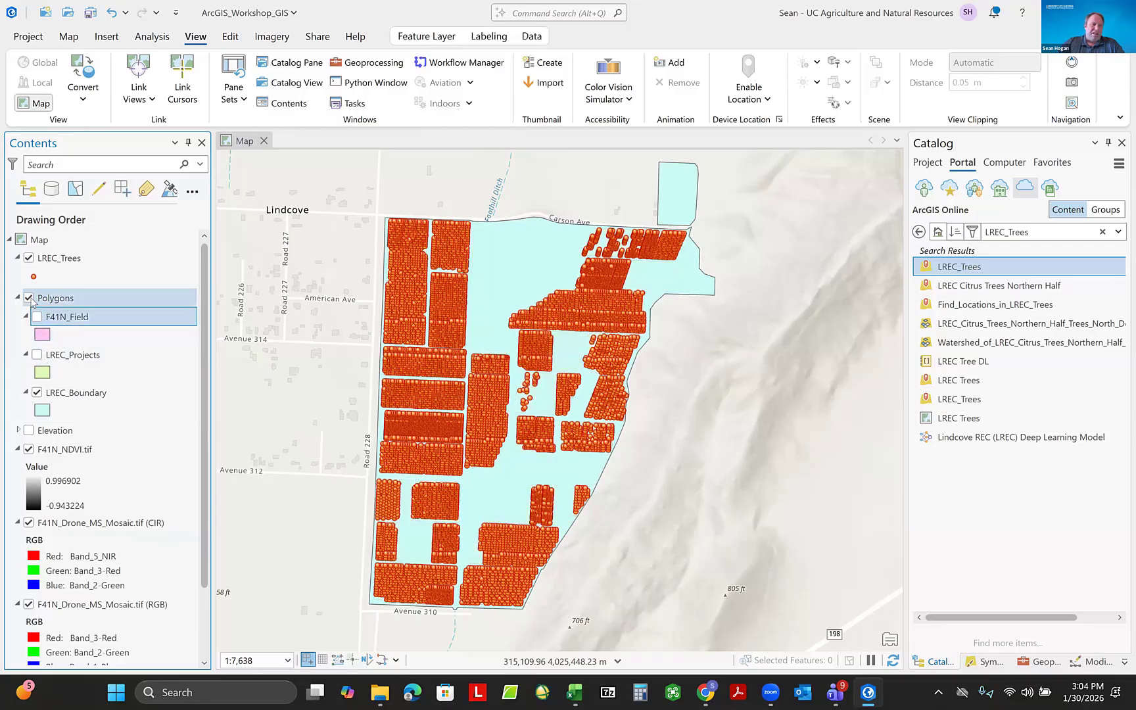
pyautogui.click(28, 298)
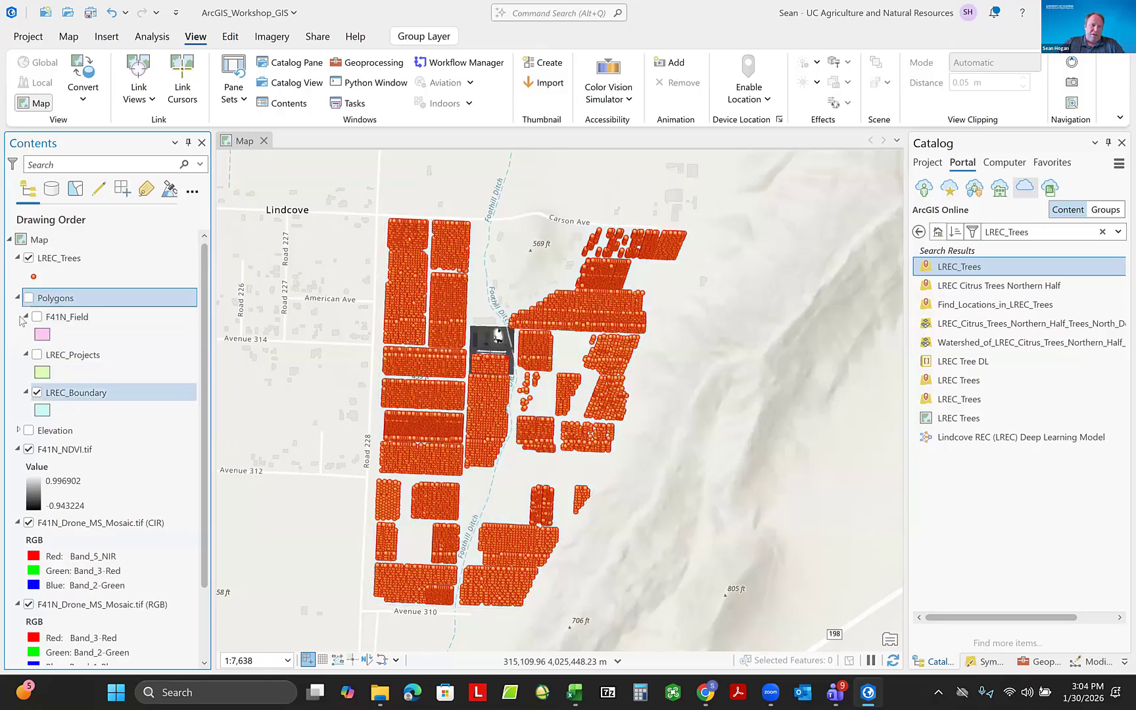
pyautogui.click(28, 298)
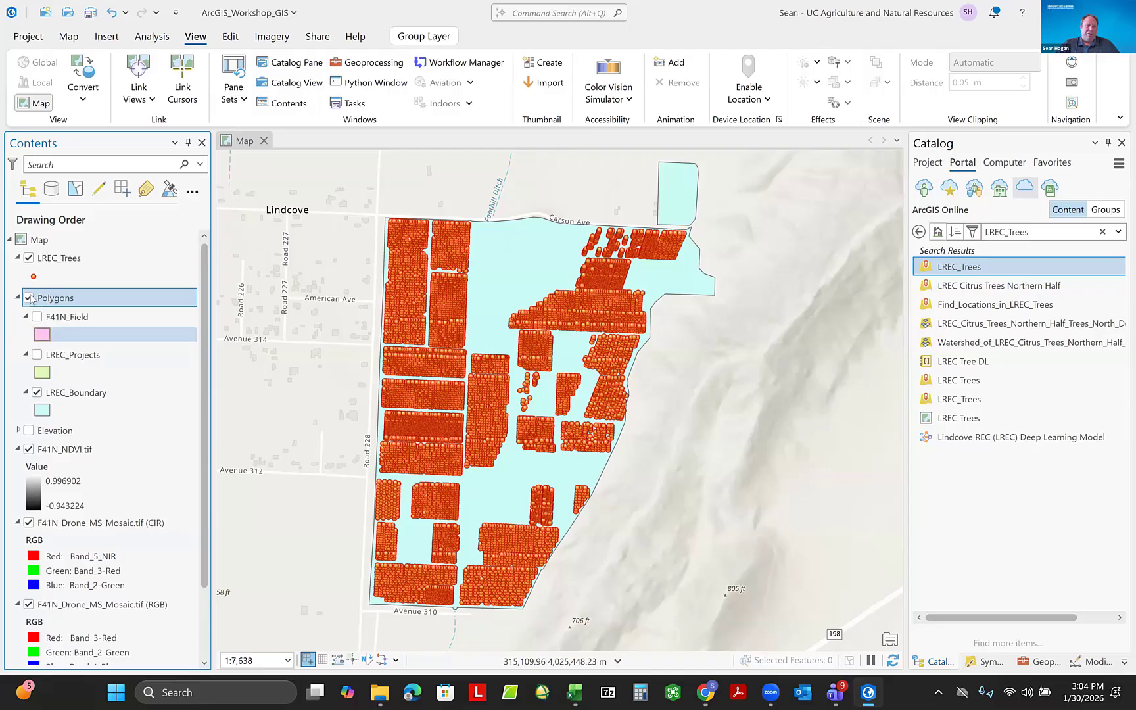
pyautogui.click(29, 299)
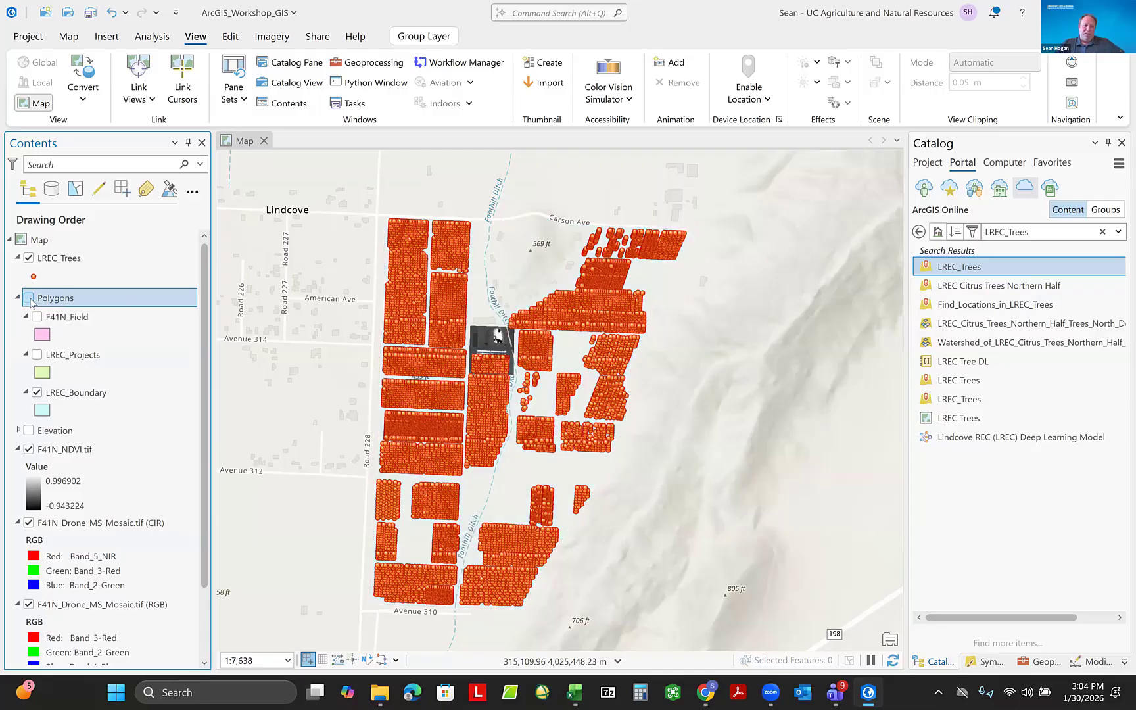
pyautogui.click(29, 298)
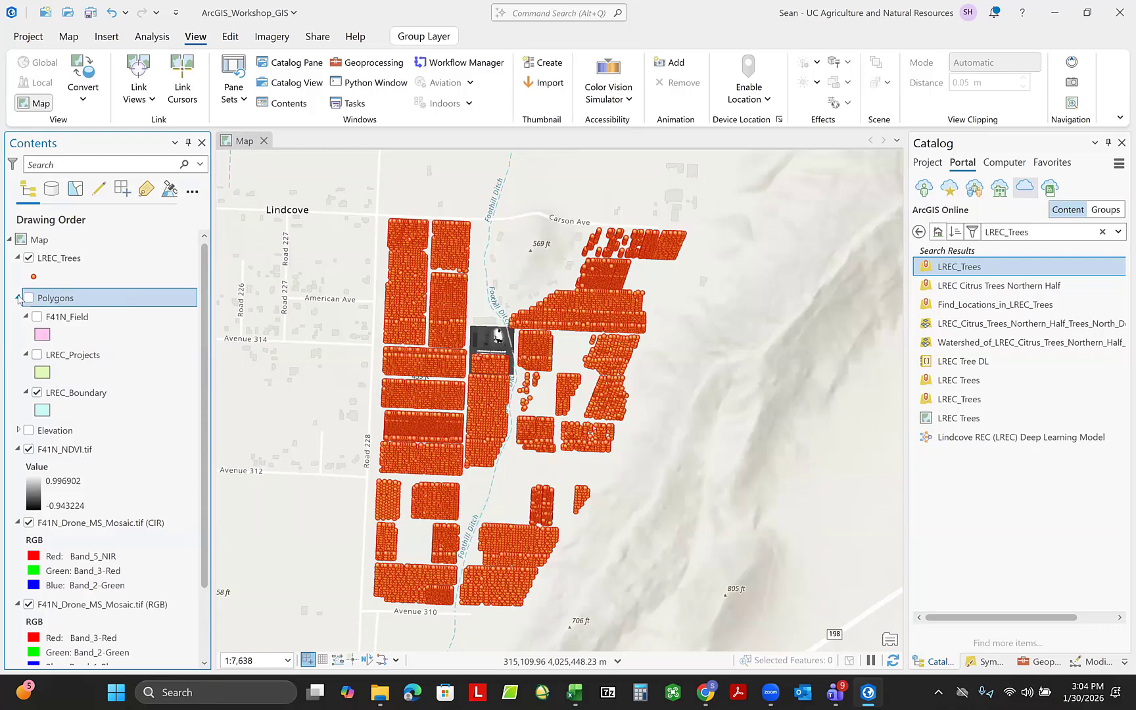
pyautogui.click(20, 298)
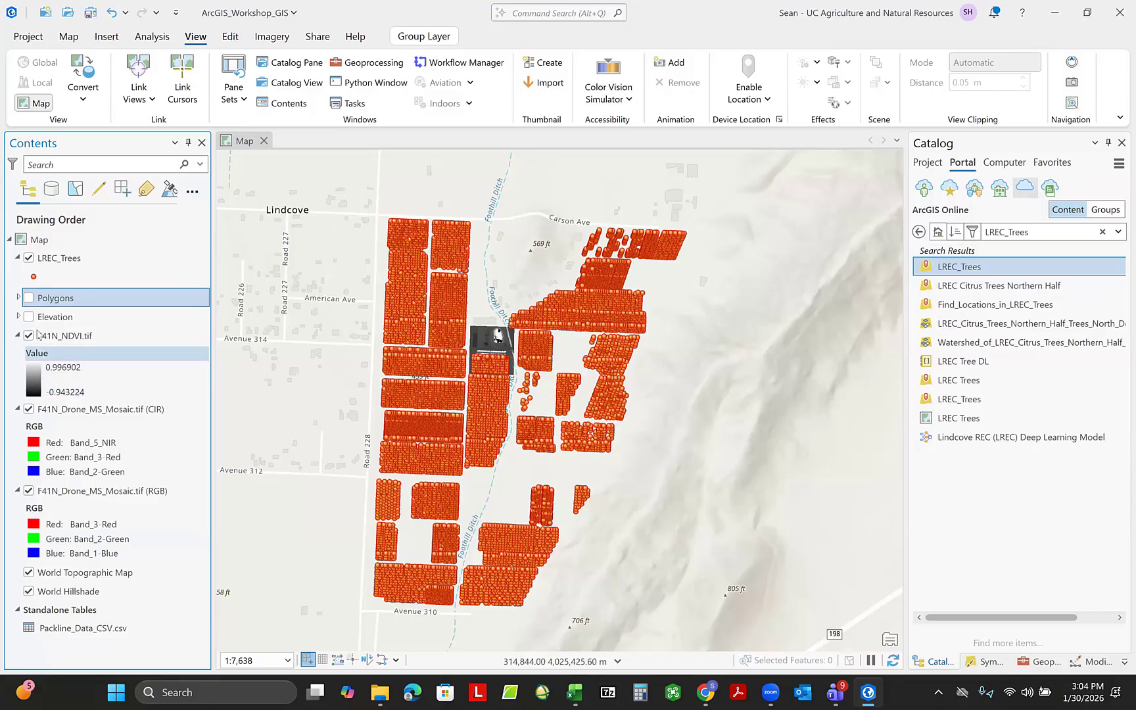
pyautogui.click(19, 317)
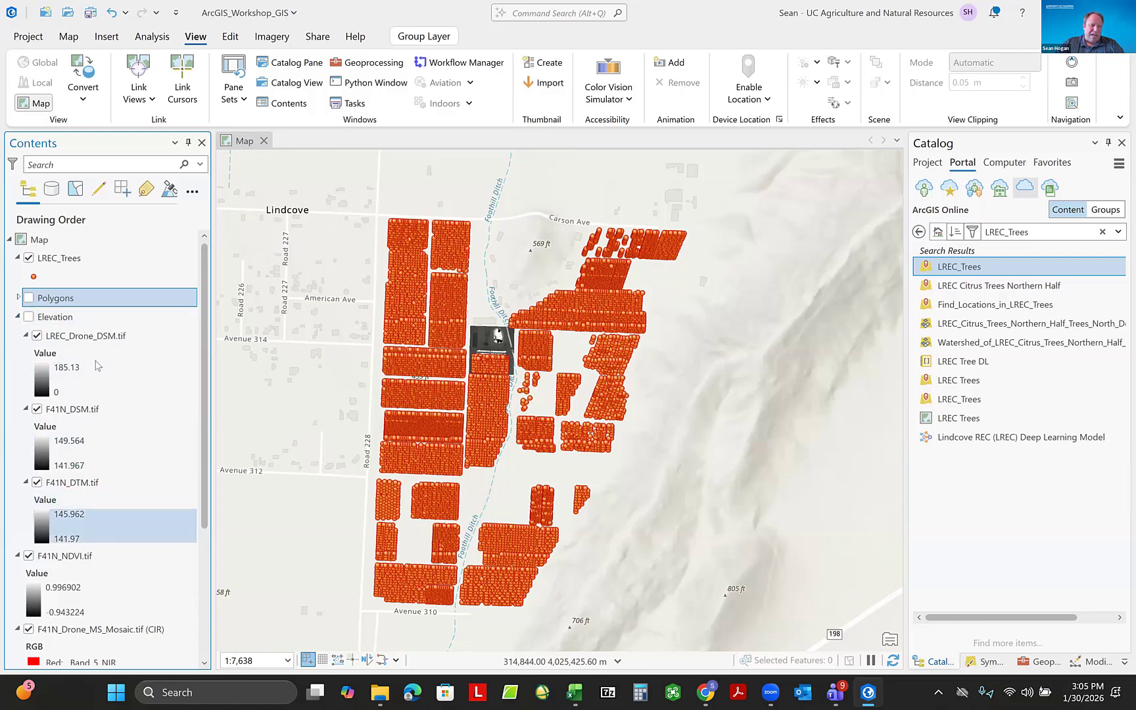
pyautogui.click(19, 316)
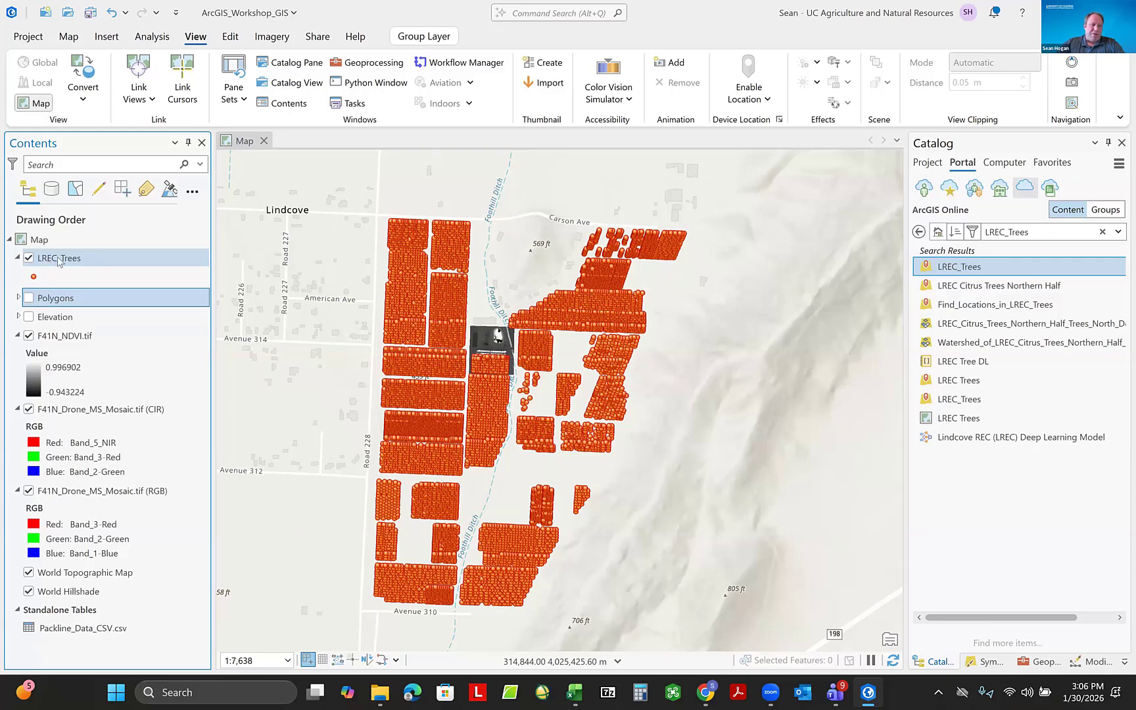
# Open the LREC_Trees attribute table, start a Select By Attributes query on it, and place the query dialog over the map.
pyautogui.rightClick(59, 260)
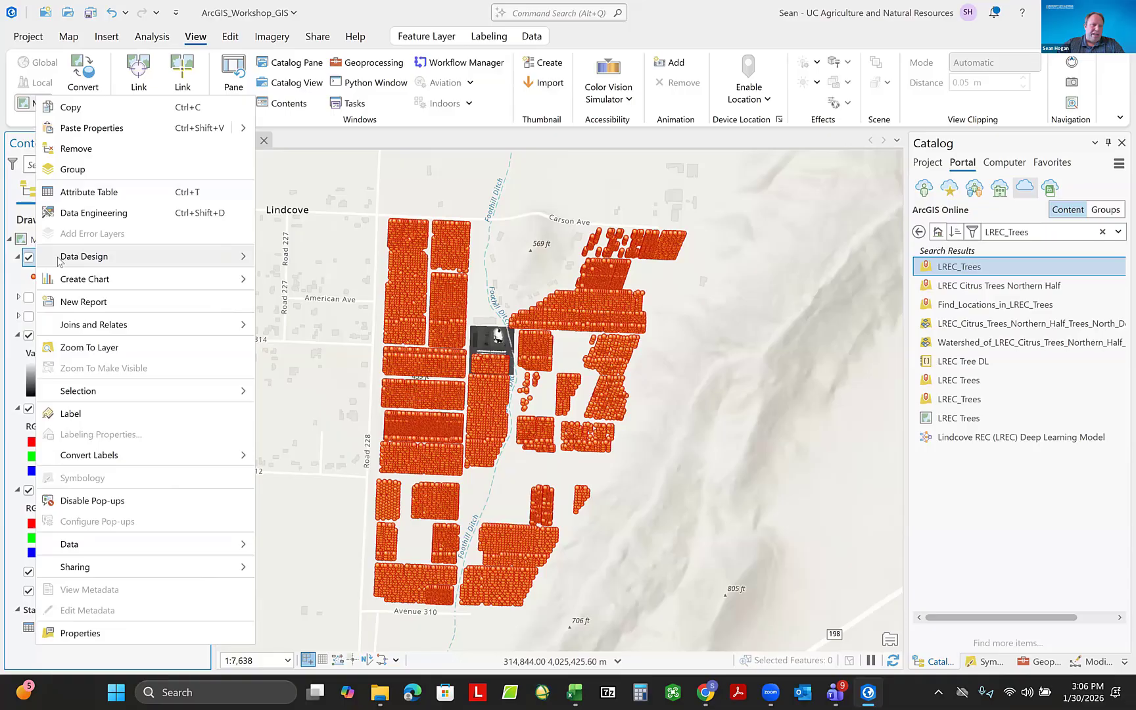
pyautogui.click(91, 192)
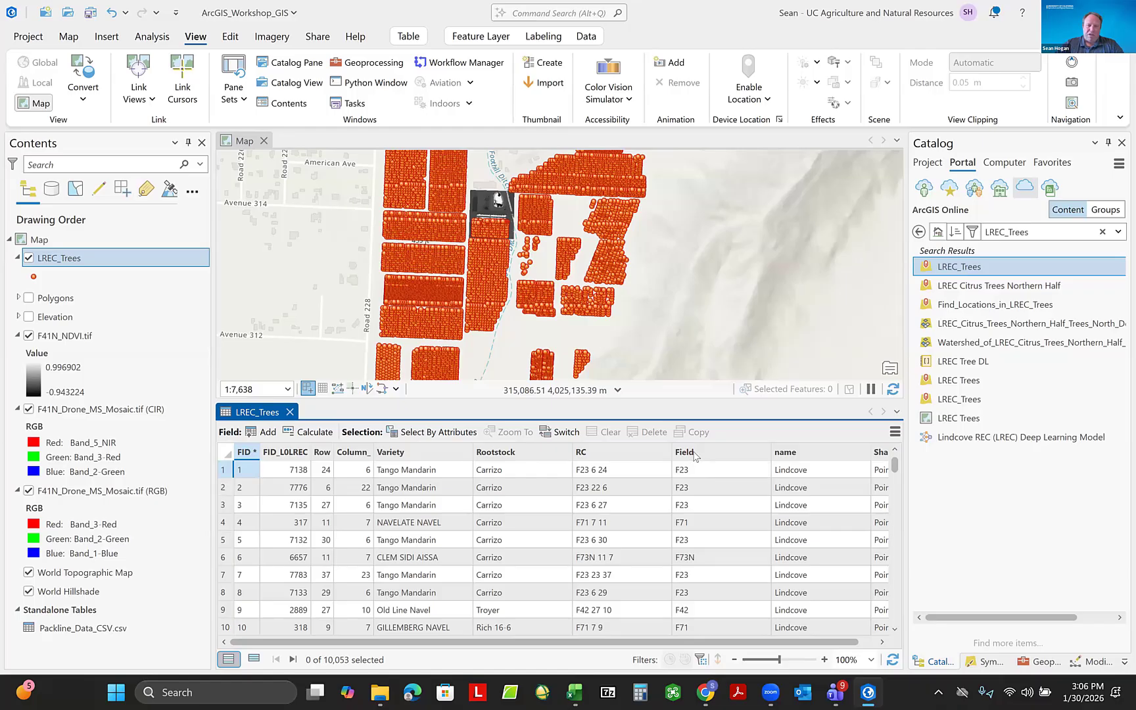
pyautogui.moveTo(695, 455)
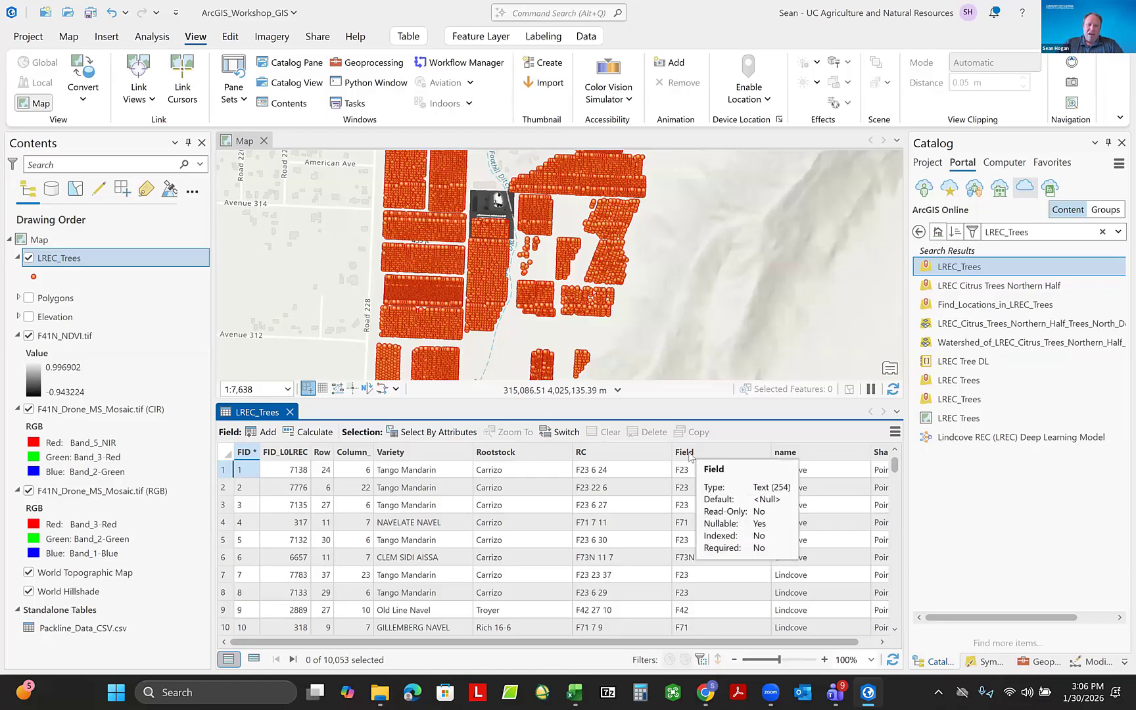
pyautogui.click(426, 433)
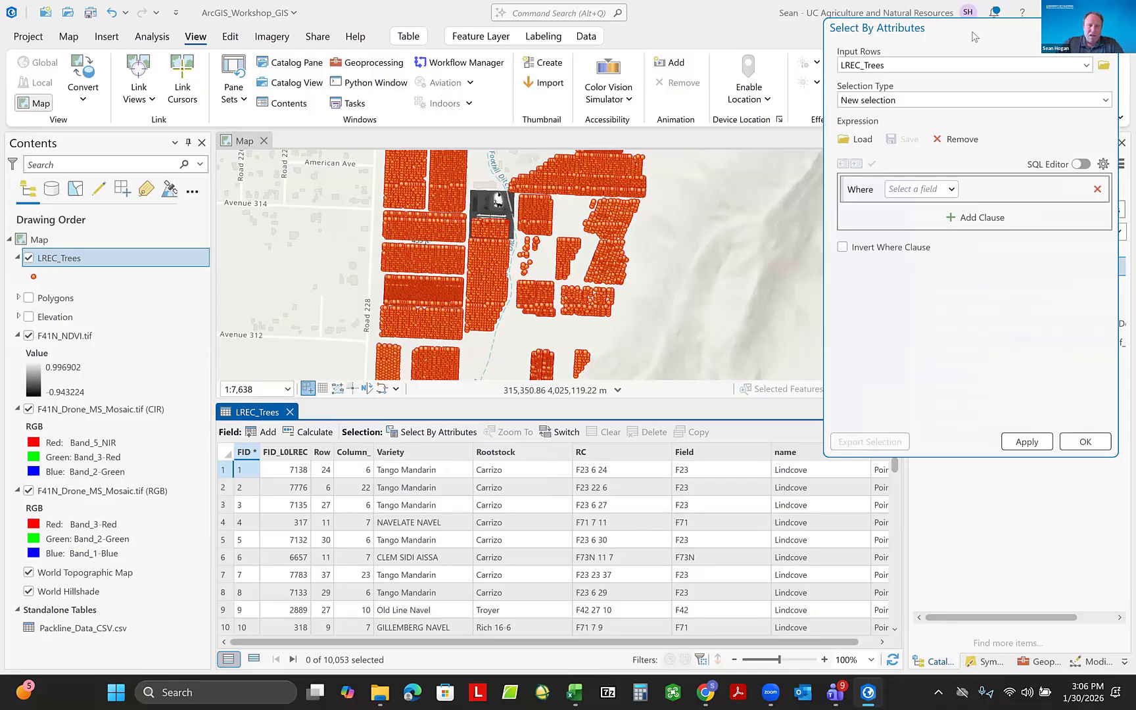
pyautogui.moveTo(973, 36); pyautogui.dragTo(486, 133)
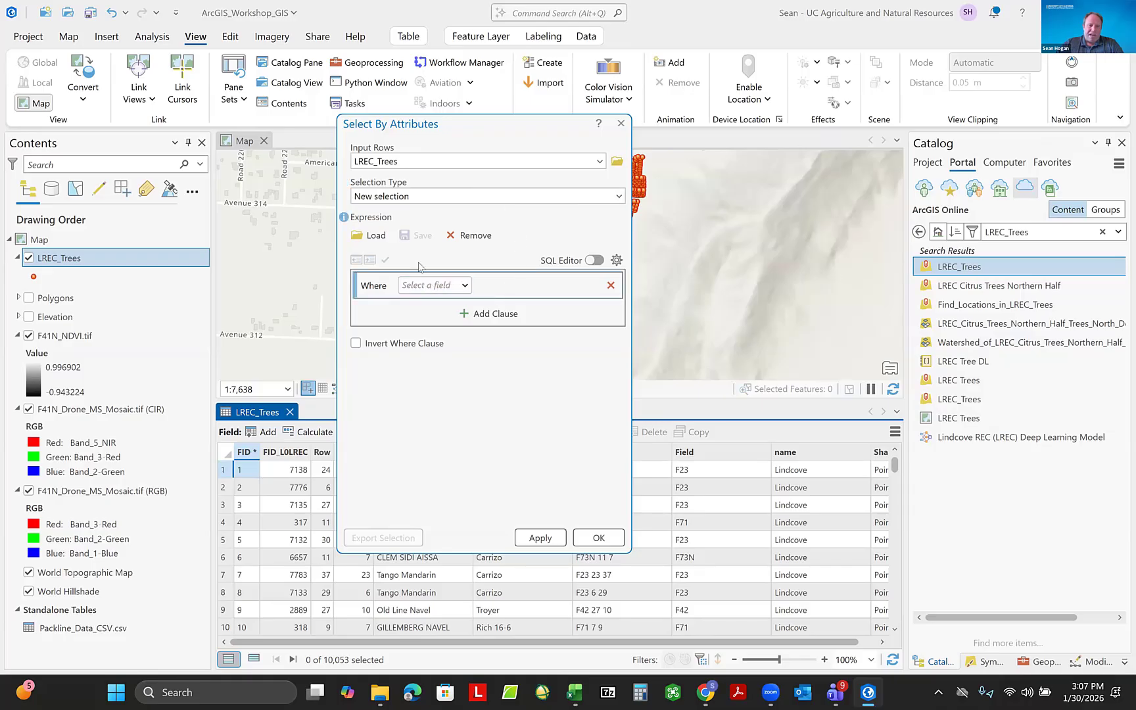
# Build the selection clause so that Field begins with F41N.
pyautogui.click(465, 285)
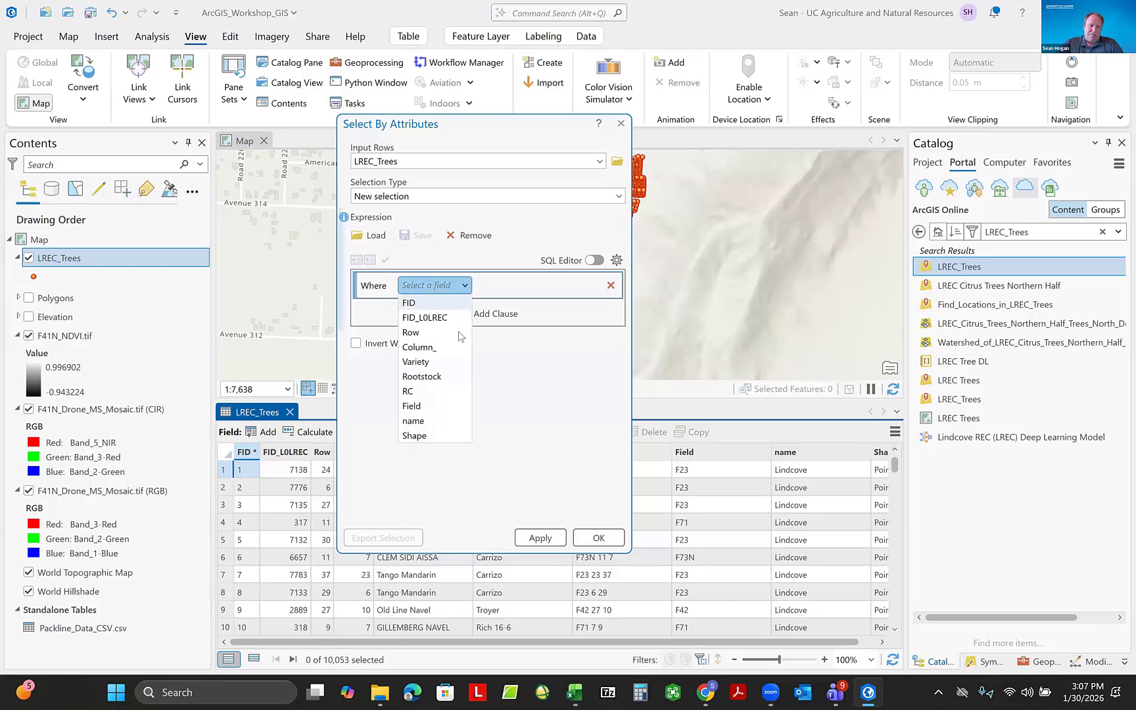
pyautogui.click(413, 406)
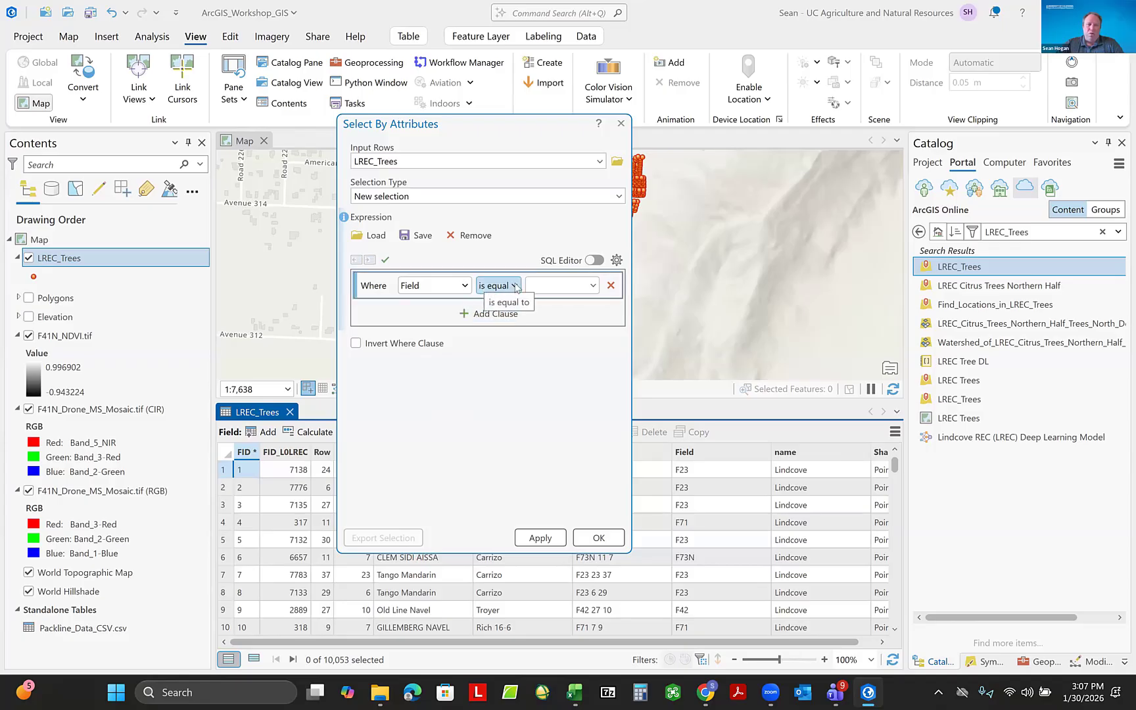
pyautogui.click(514, 286)
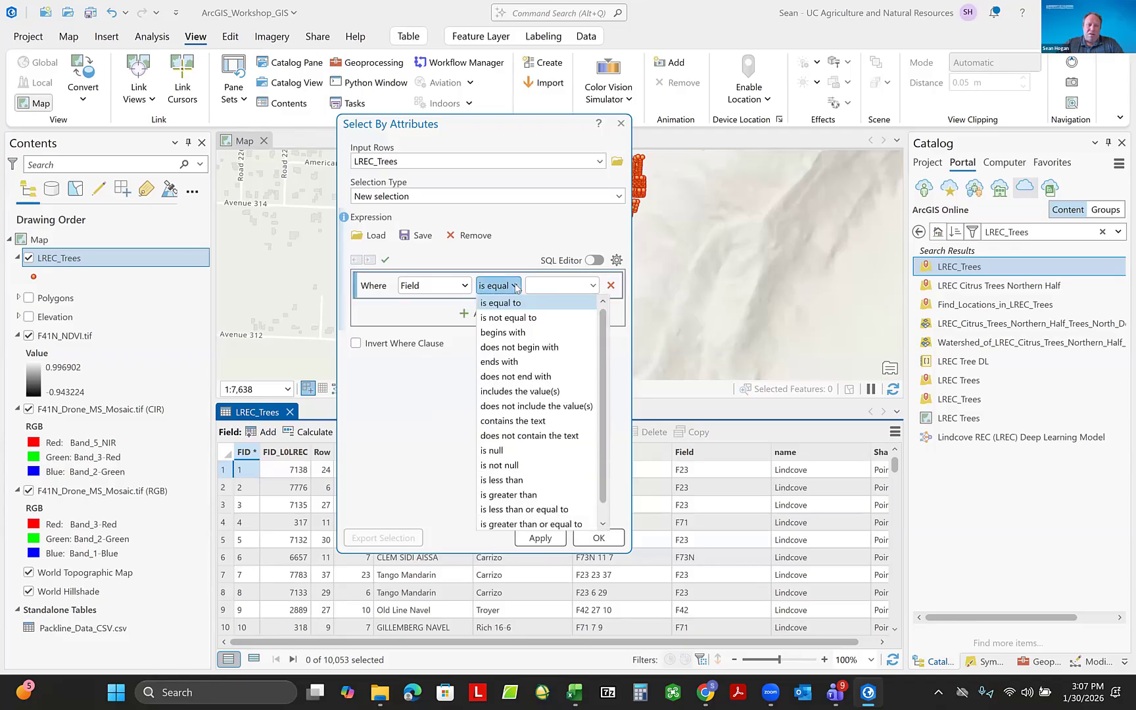
pyautogui.click(503, 333)
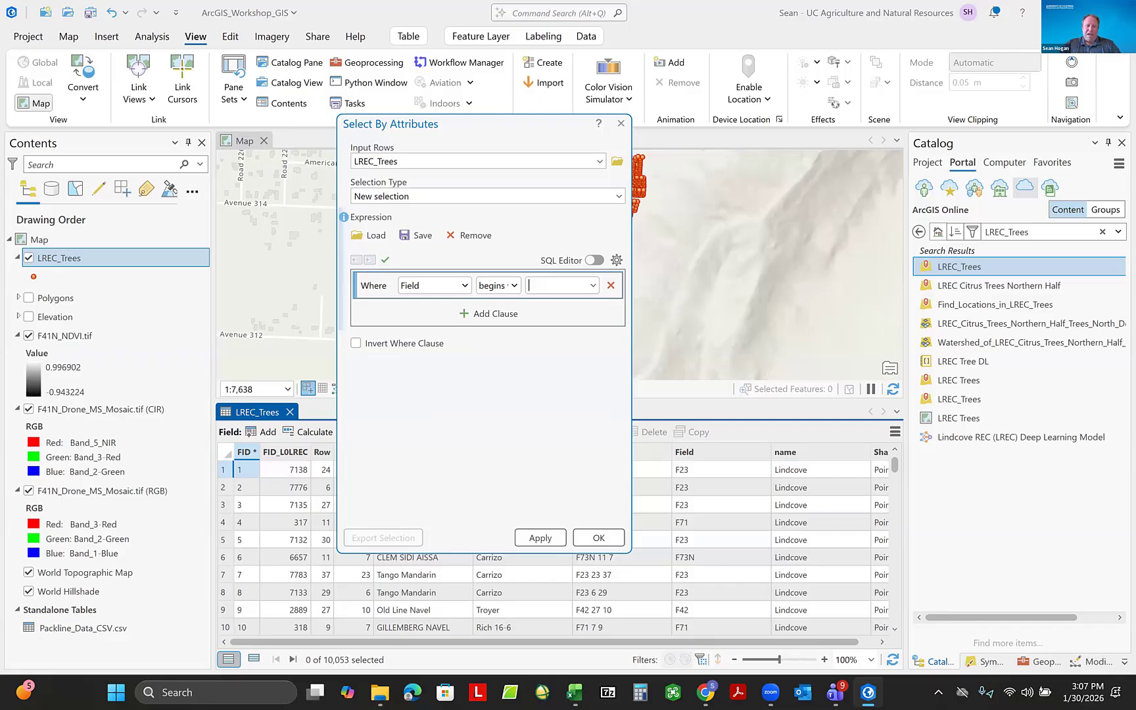
pyautogui.write('F41N')
# Try the is not equal to operator while looking through the available Field values, and return the clause to begins with F41N.
pyautogui.click(516, 285)
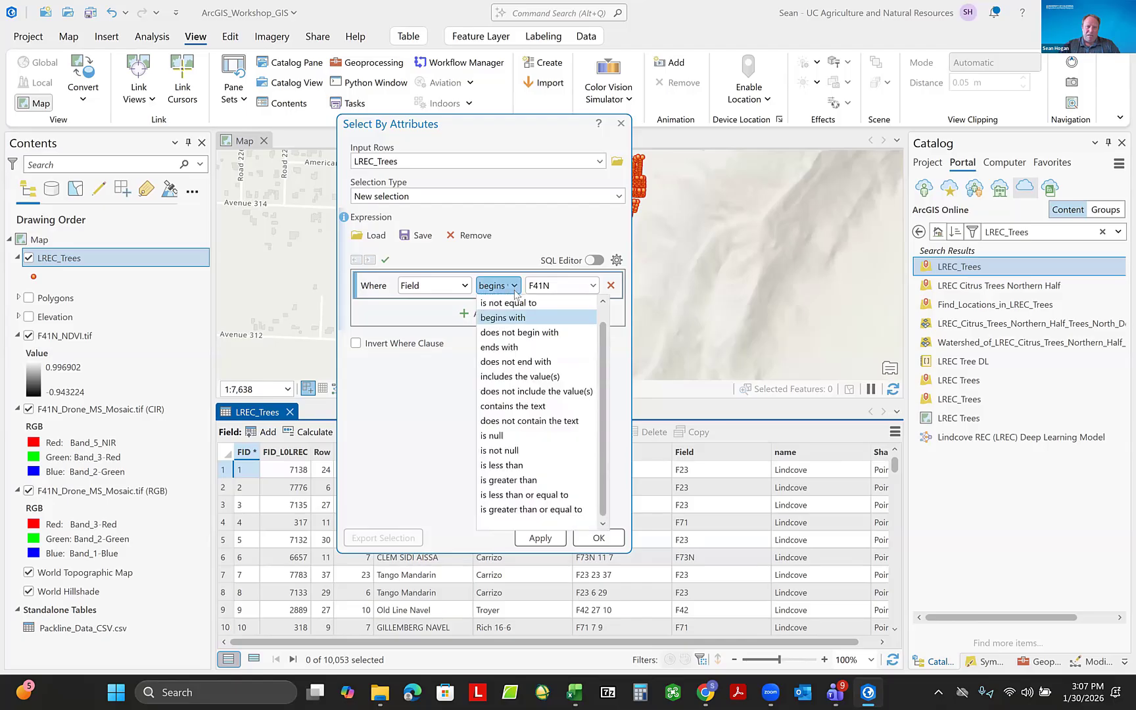
pyautogui.click(503, 313)
pyautogui.doubleClick(548, 287)
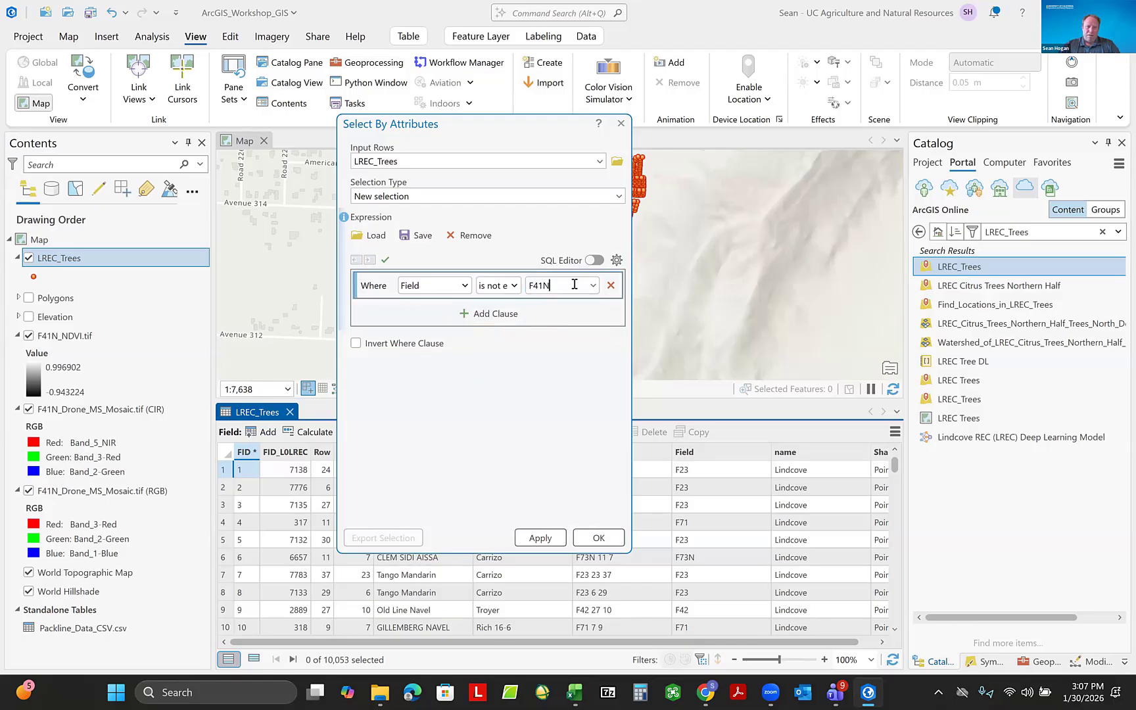
pyautogui.click(587, 287)
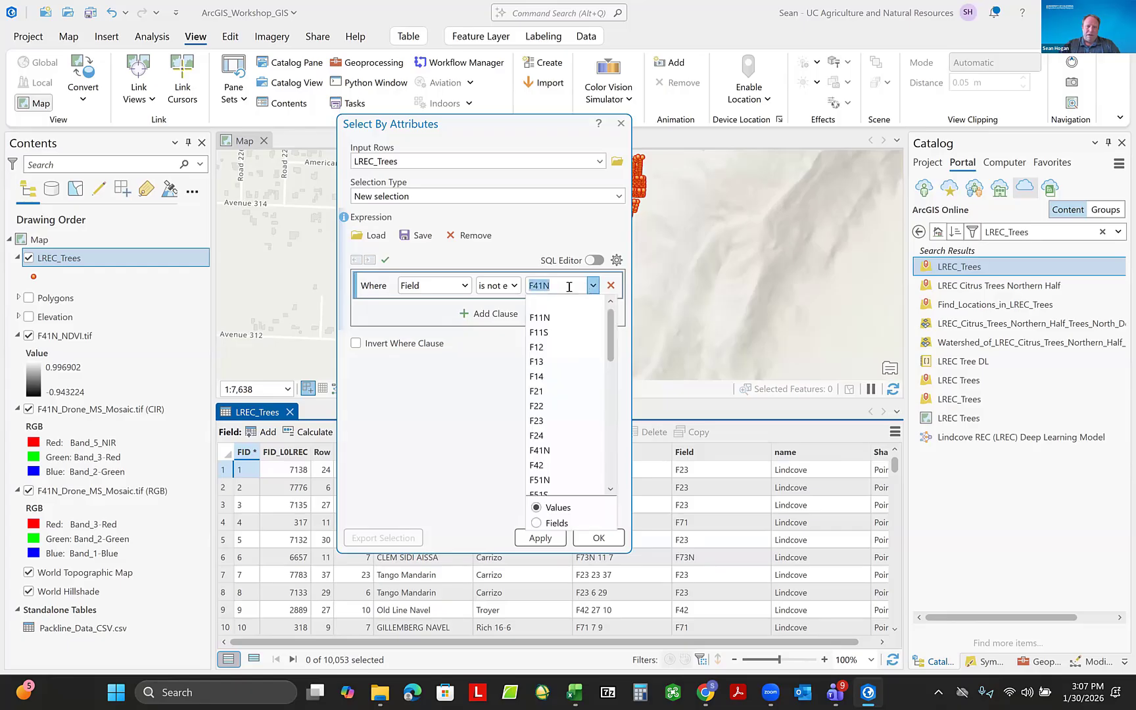
pyautogui.click(583, 286)
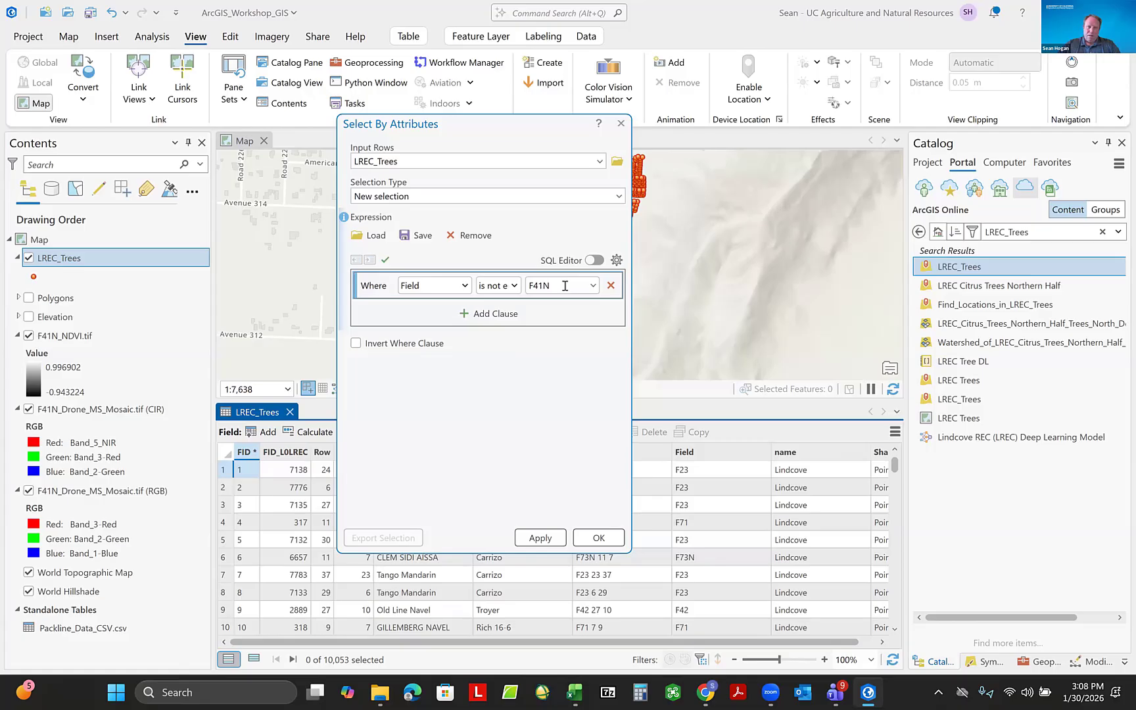
pyautogui.click(592, 285)
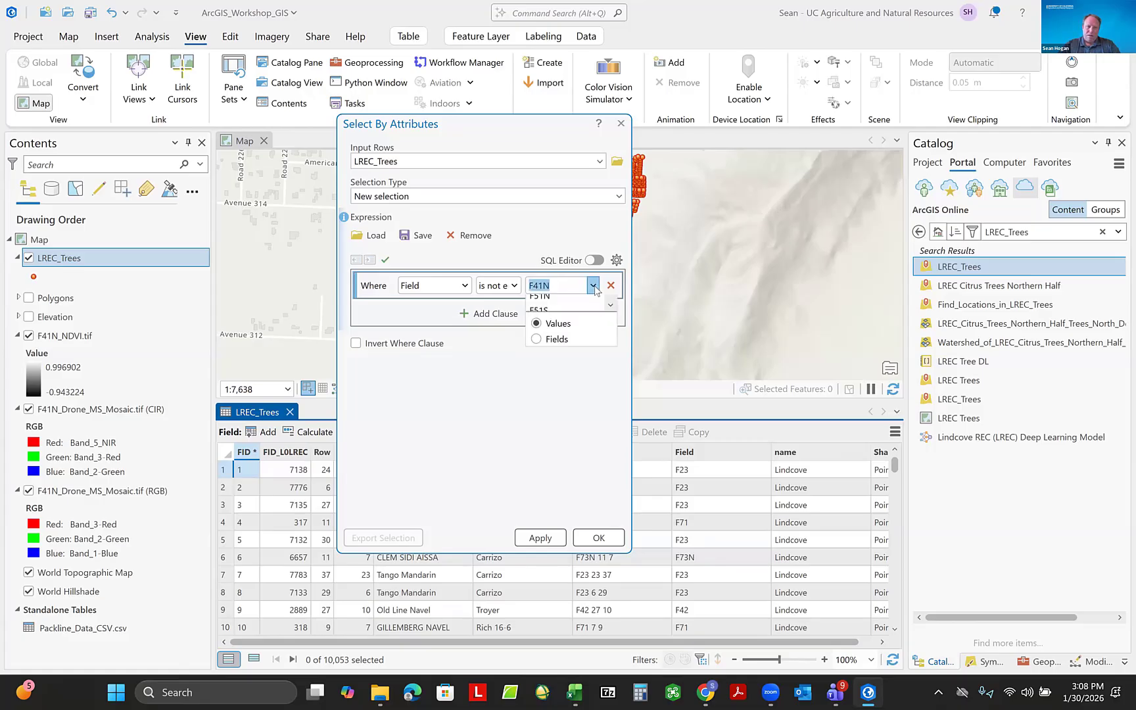
pyautogui.scroll(-6, 568, 394)
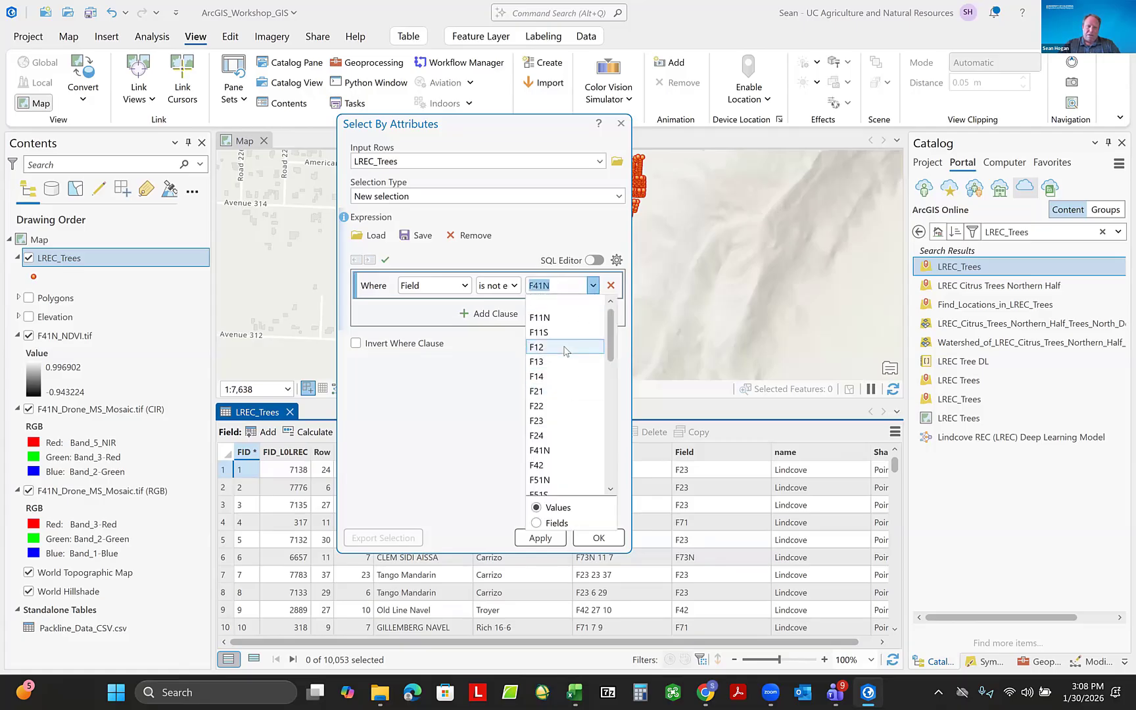
pyautogui.scroll(6, 560, 365)
pyautogui.scroll(-4, 558, 381)
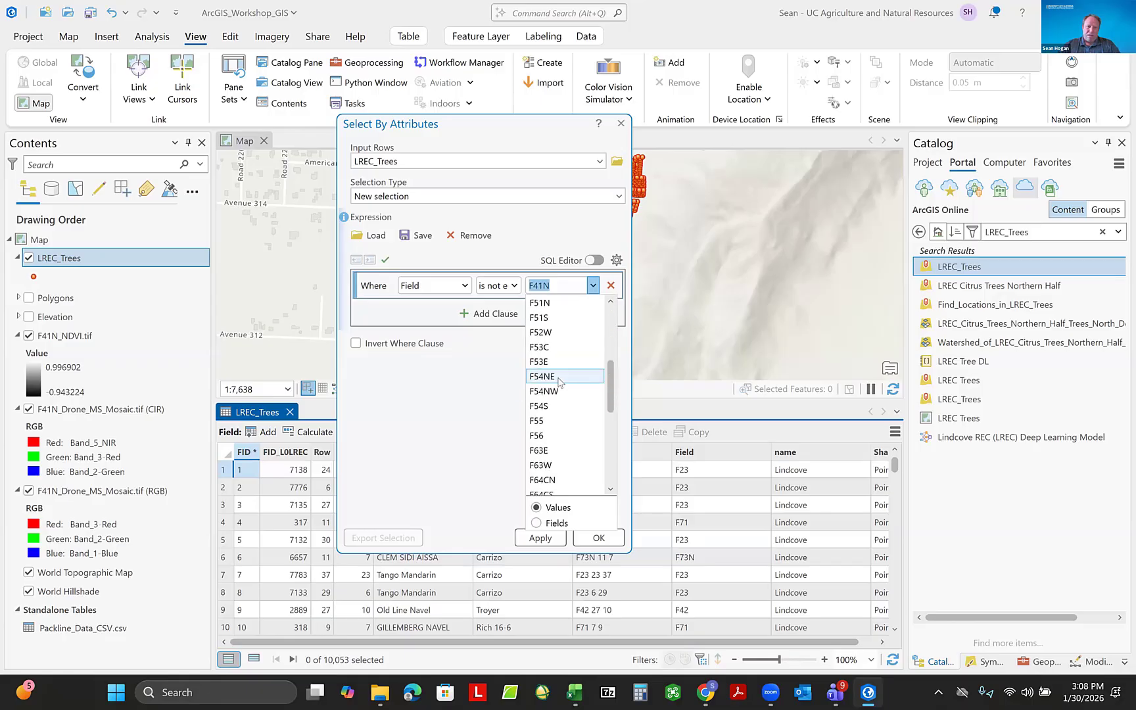
pyautogui.scroll(1, 544, 322)
pyautogui.click(543, 322)
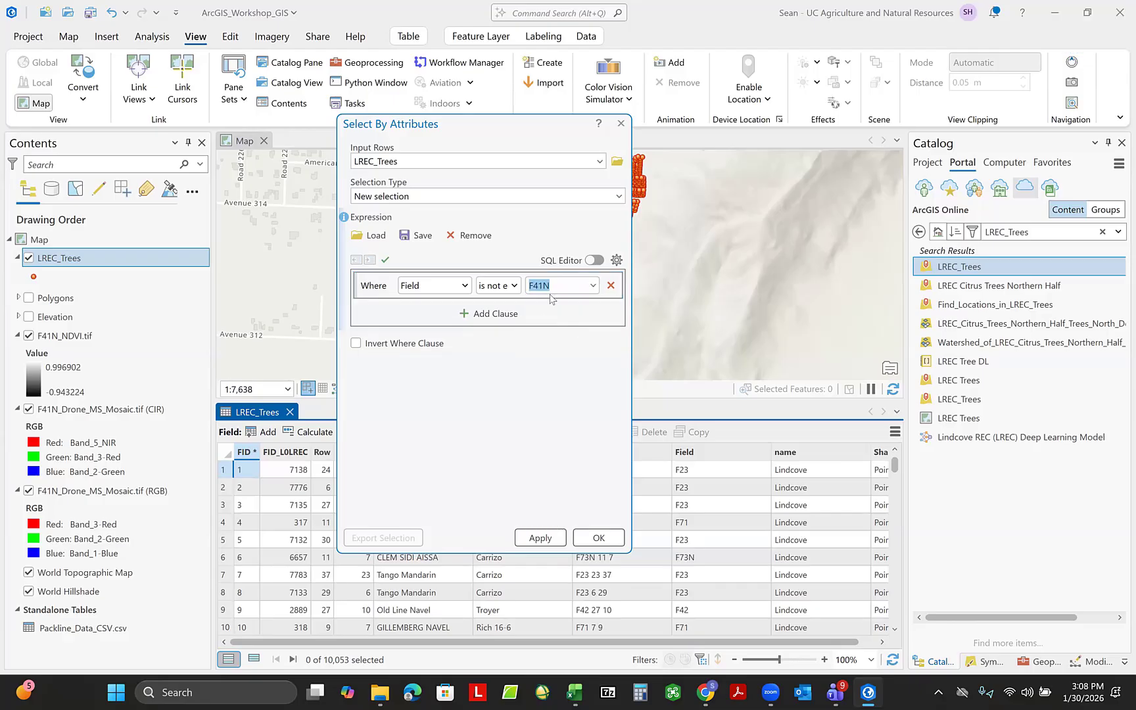
pyautogui.click(504, 290)
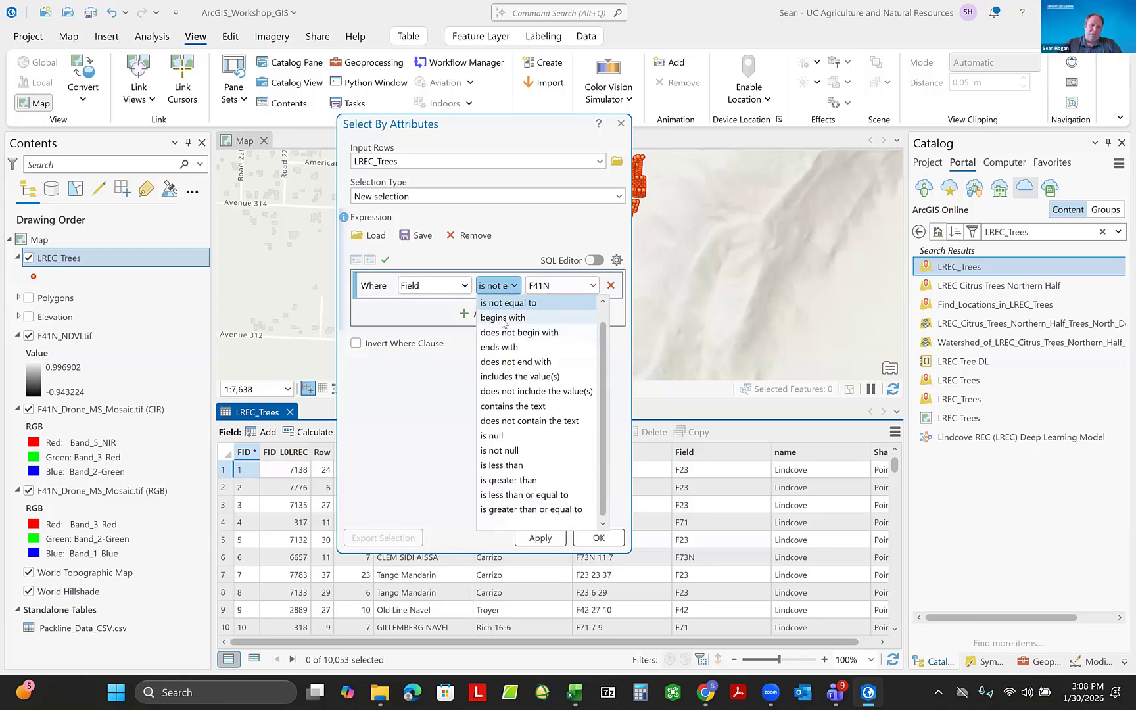
pyautogui.click(503, 319)
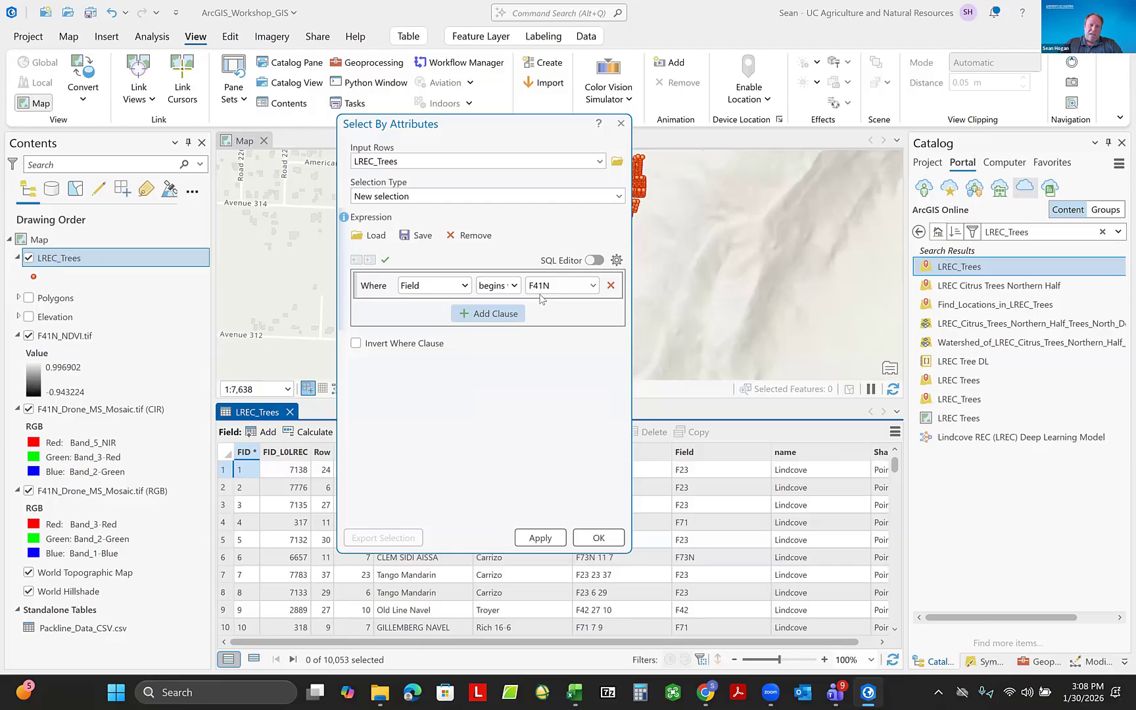
# Try to apply the selection with an additional blank And clause, and remove that clause from the expression.
pyautogui.click(497, 314)
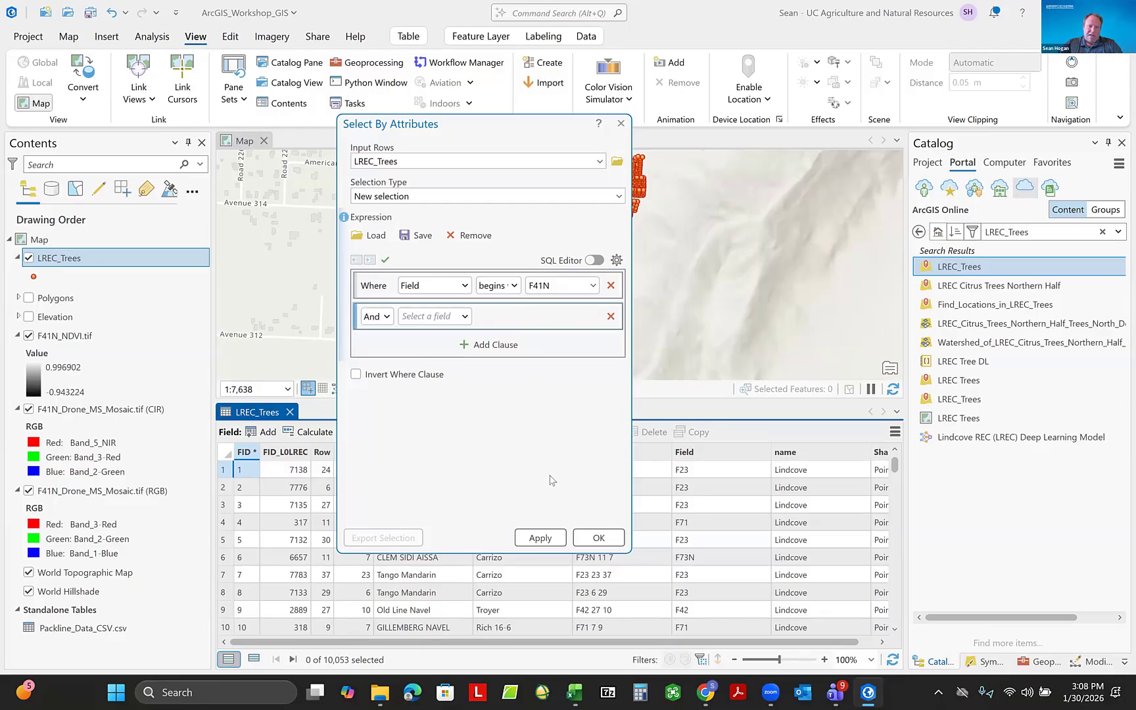
pyautogui.click(541, 538)
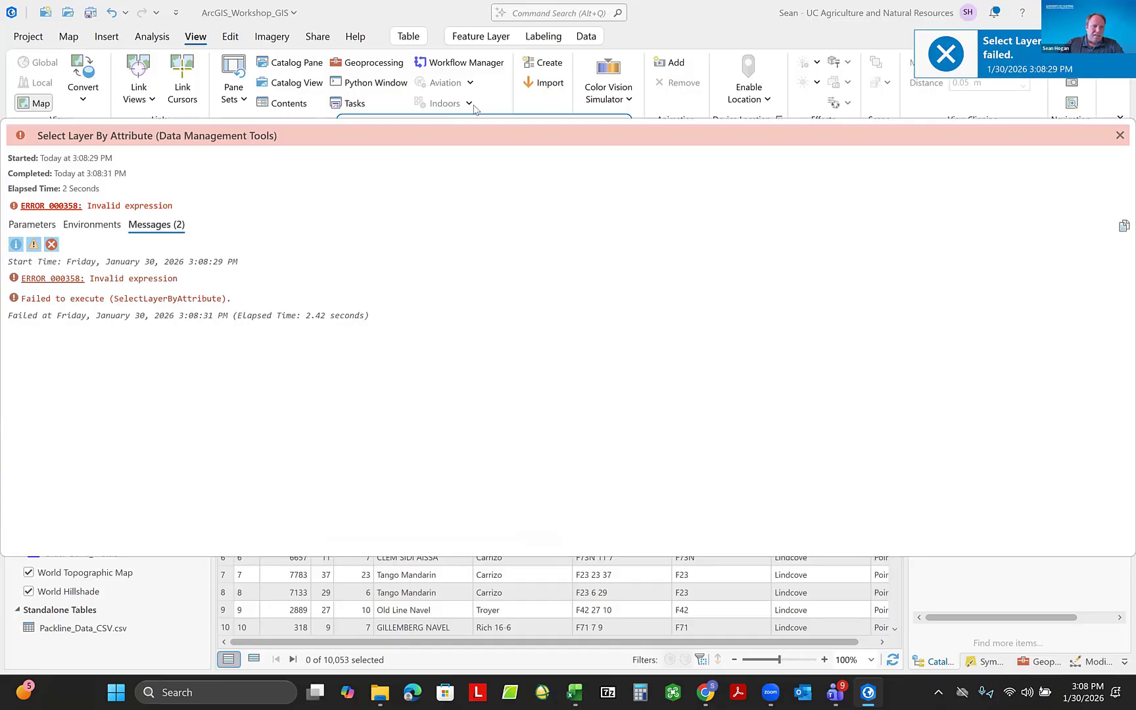
pyautogui.click(1119, 136)
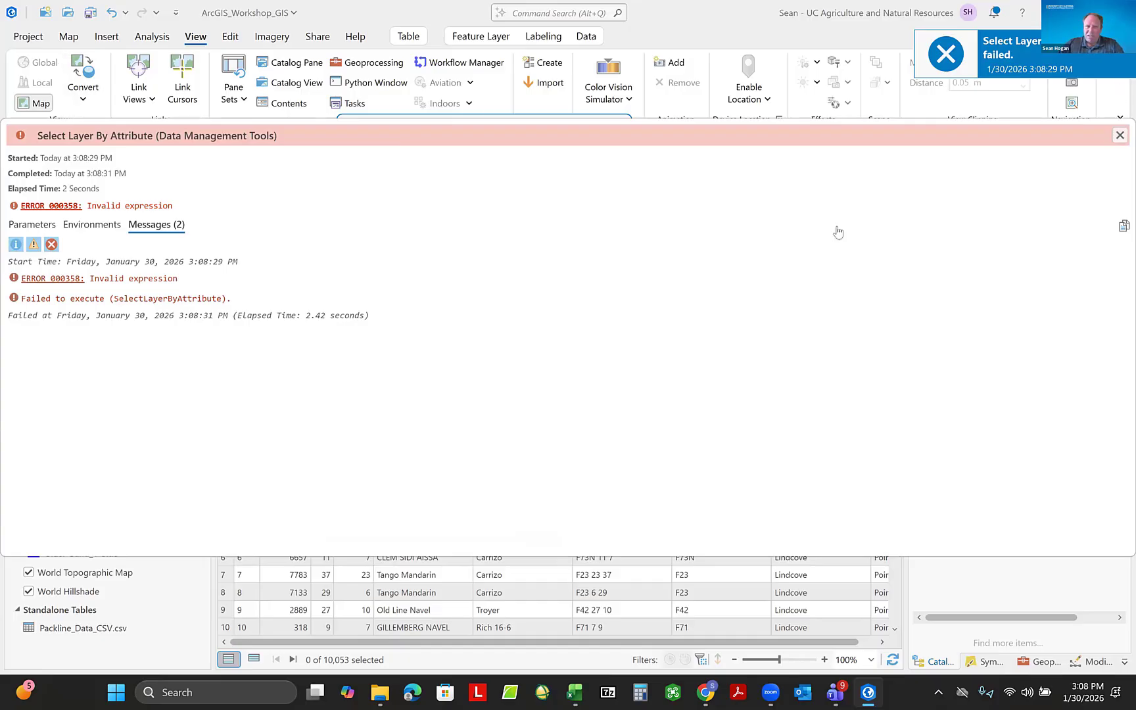
pyautogui.click(611, 317)
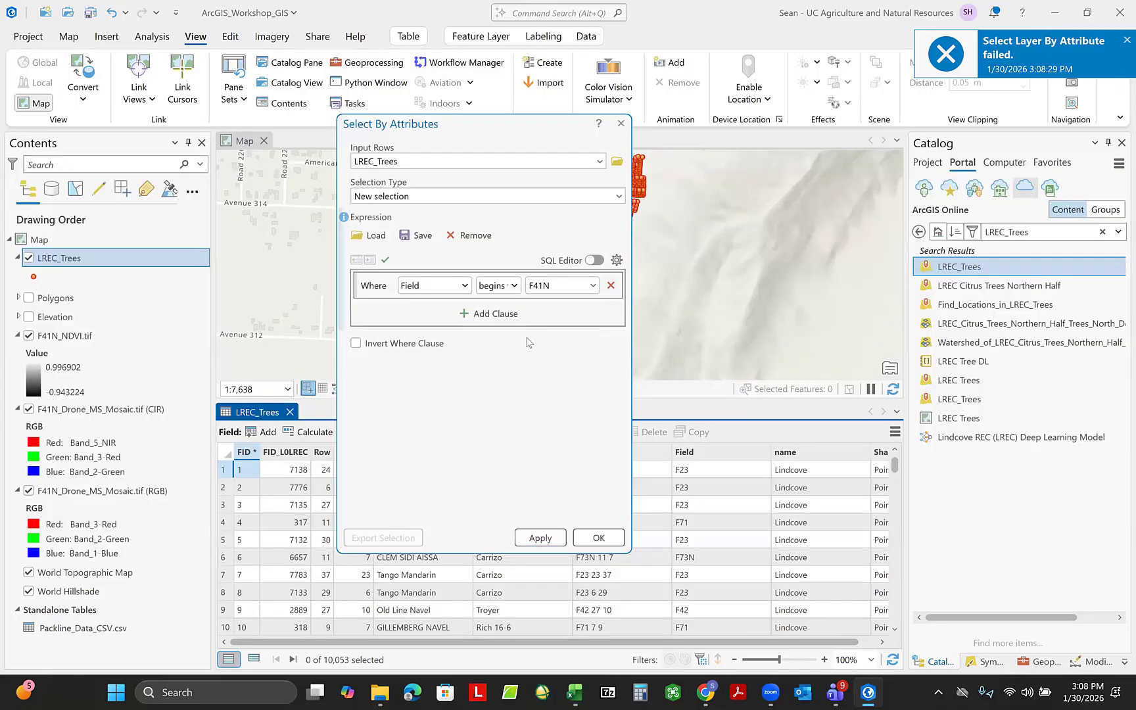
# Apply the F41N selection, and shrink and move the query dialog aside to inspect the selected trees on the map.
pyautogui.click(539, 538)
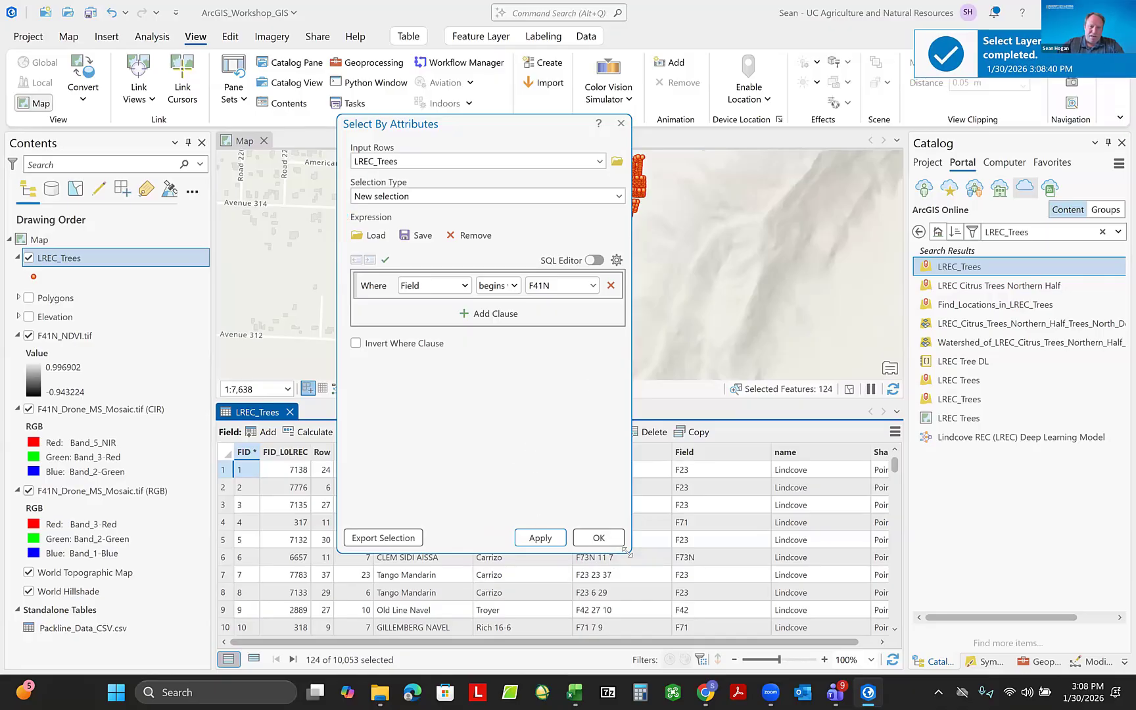
pyautogui.moveTo(628, 555); pyautogui.dragTo(622, 381)
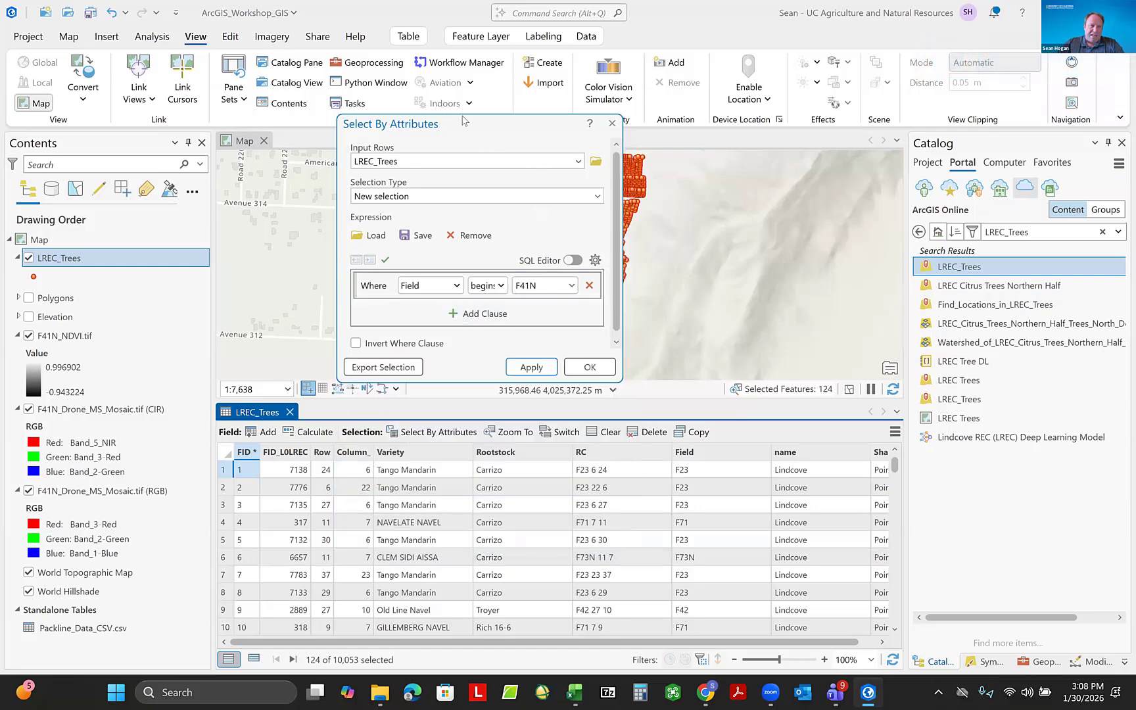
pyautogui.moveTo(462, 118); pyautogui.dragTo(236, 53)
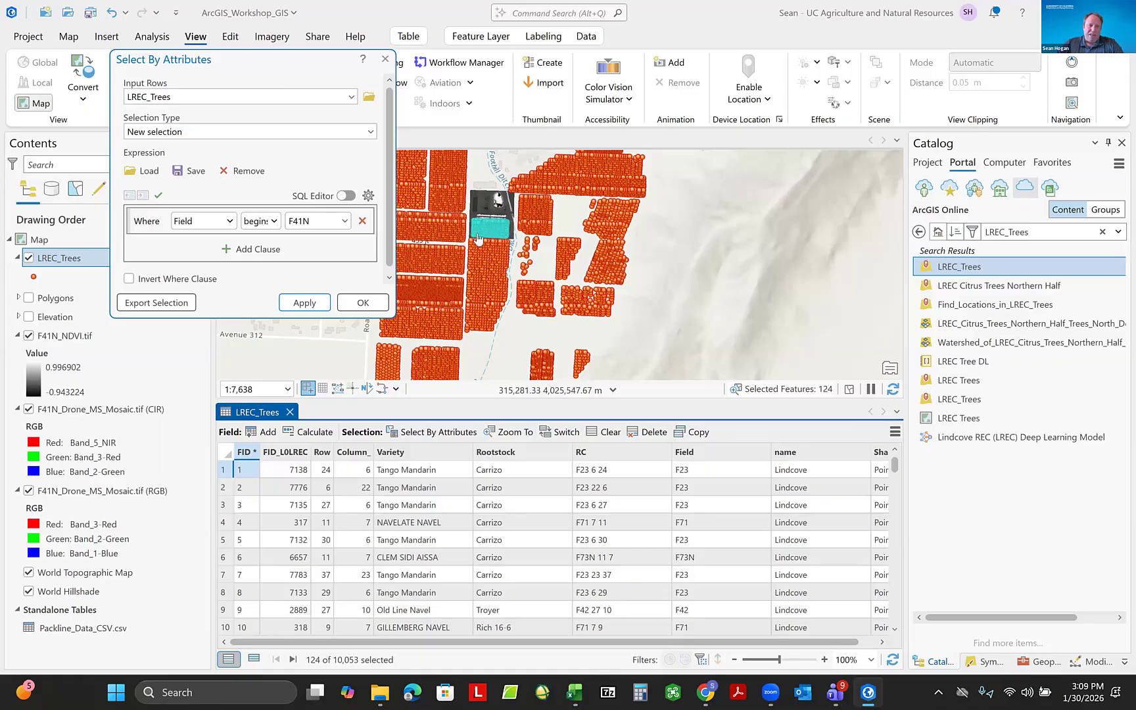
pyautogui.scroll(3, 490, 226)
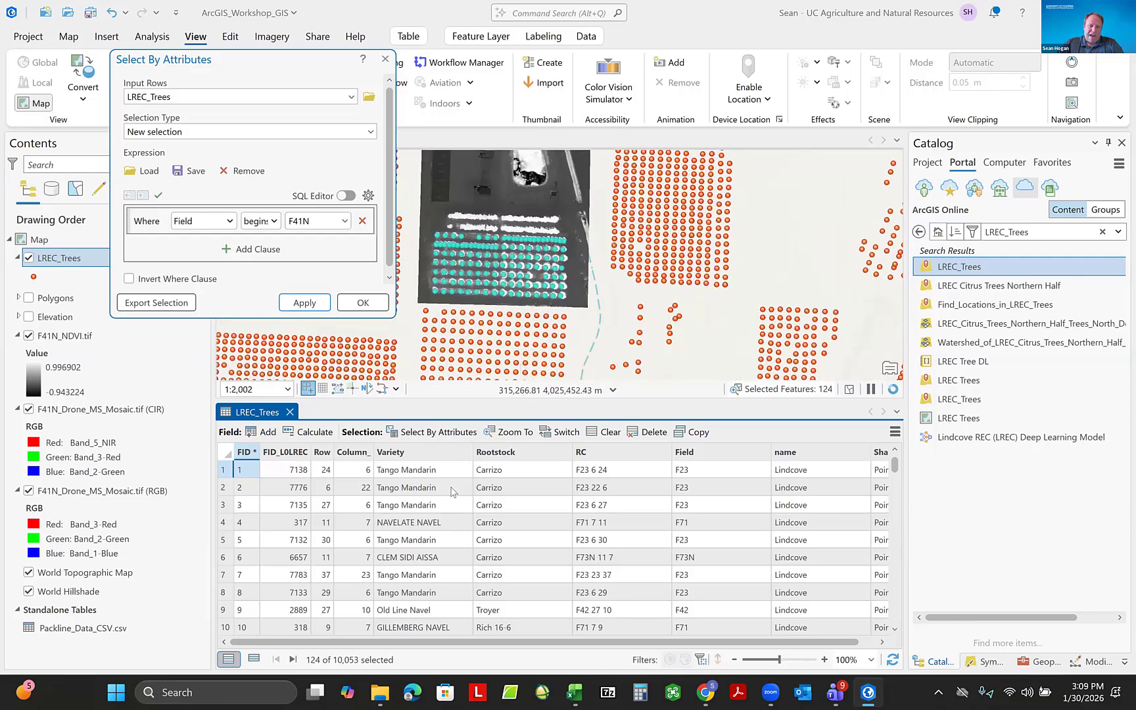
# Show only the selected records in the LREC_Trees attribute table.
pyautogui.scroll(-8, 444, 542)
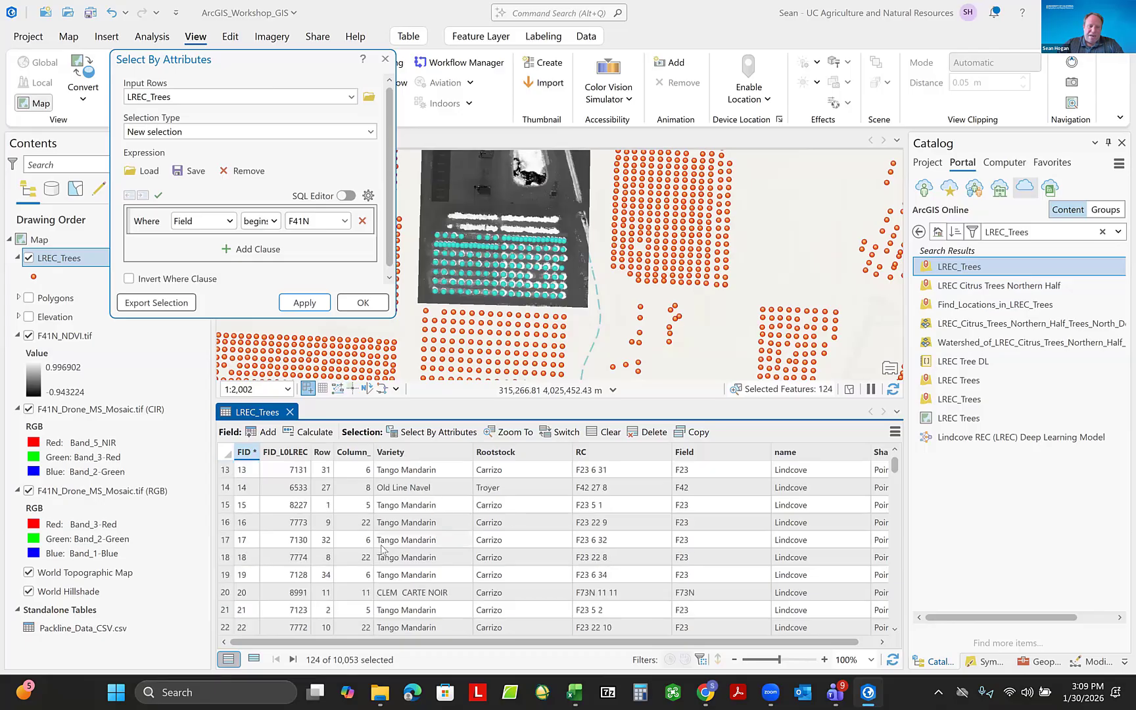
pyautogui.moveTo(895, 465)
pyautogui.mouseDown()
pyautogui.moveTo(901, 507)
pyautogui.moveTo(886, 465)
pyautogui.mouseUp()
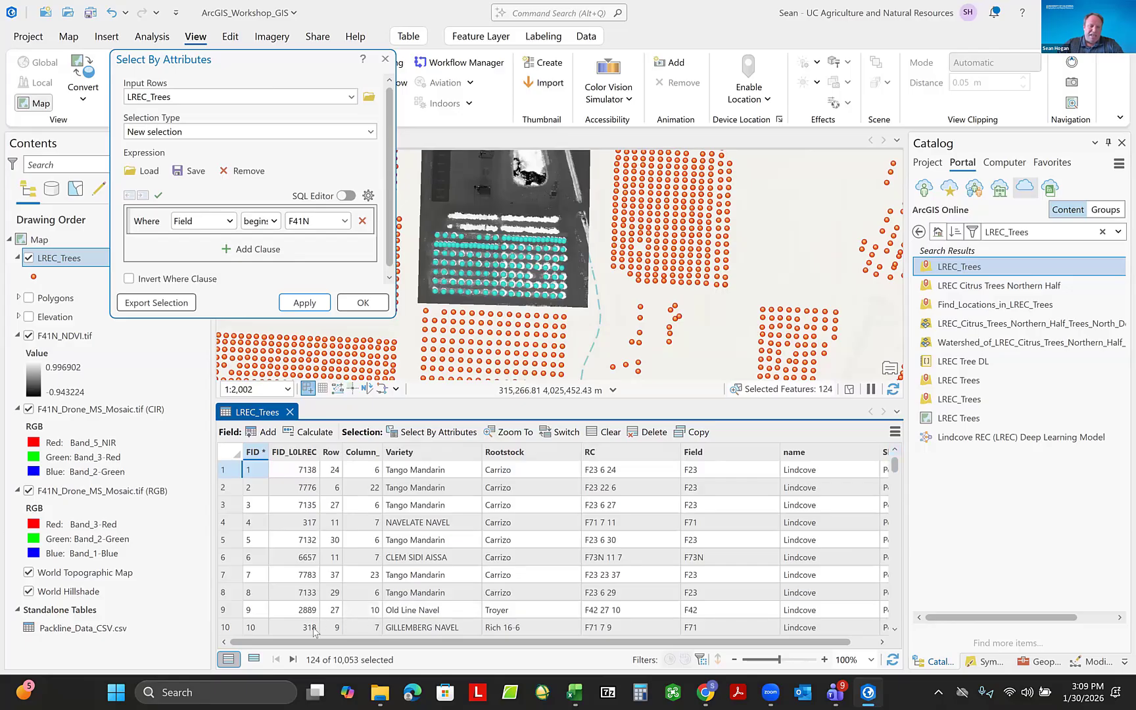
pyautogui.click(254, 659)
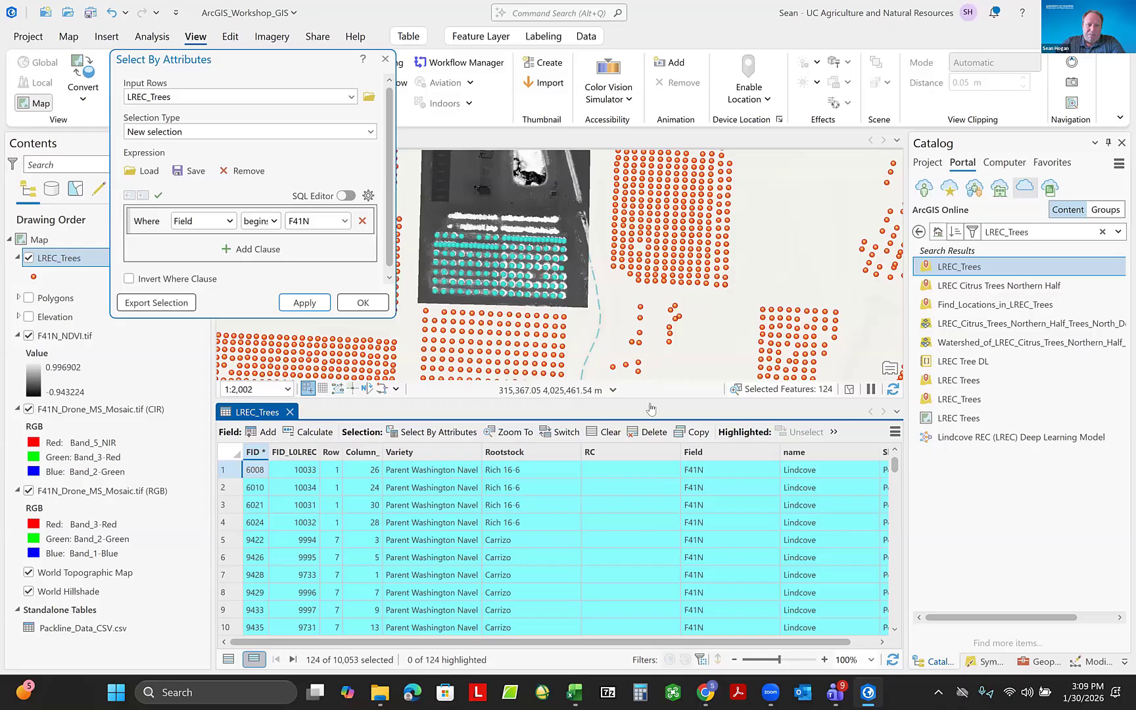
# Enlarge the map view by shrinking the attribute table, and close the Select By Attributes dialog.
pyautogui.moveTo(653, 406); pyautogui.dragTo(662, 476)
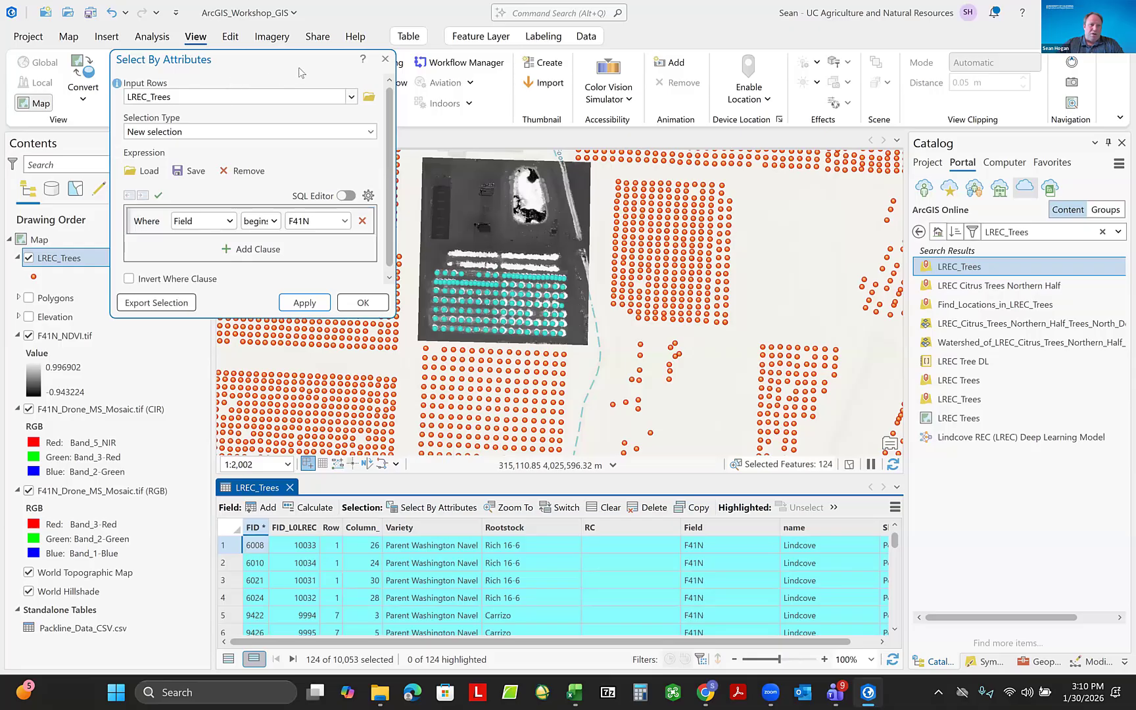
pyautogui.moveTo(279, 63); pyautogui.dragTo(342, 68)
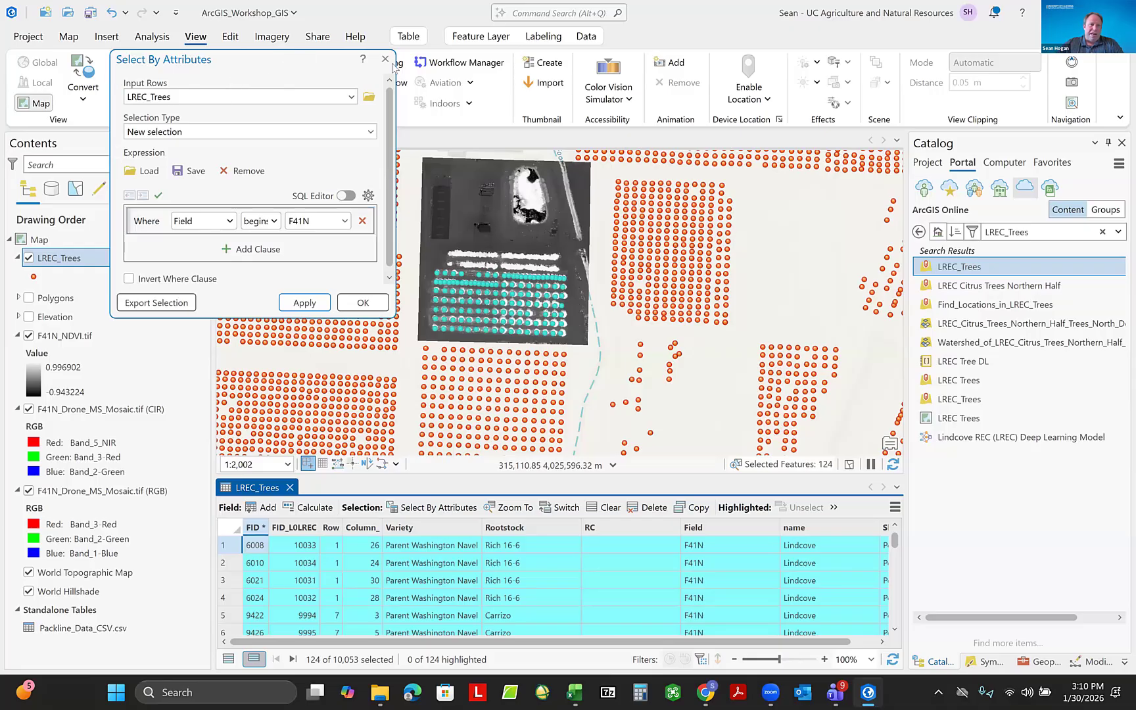
pyautogui.click(449, 64)
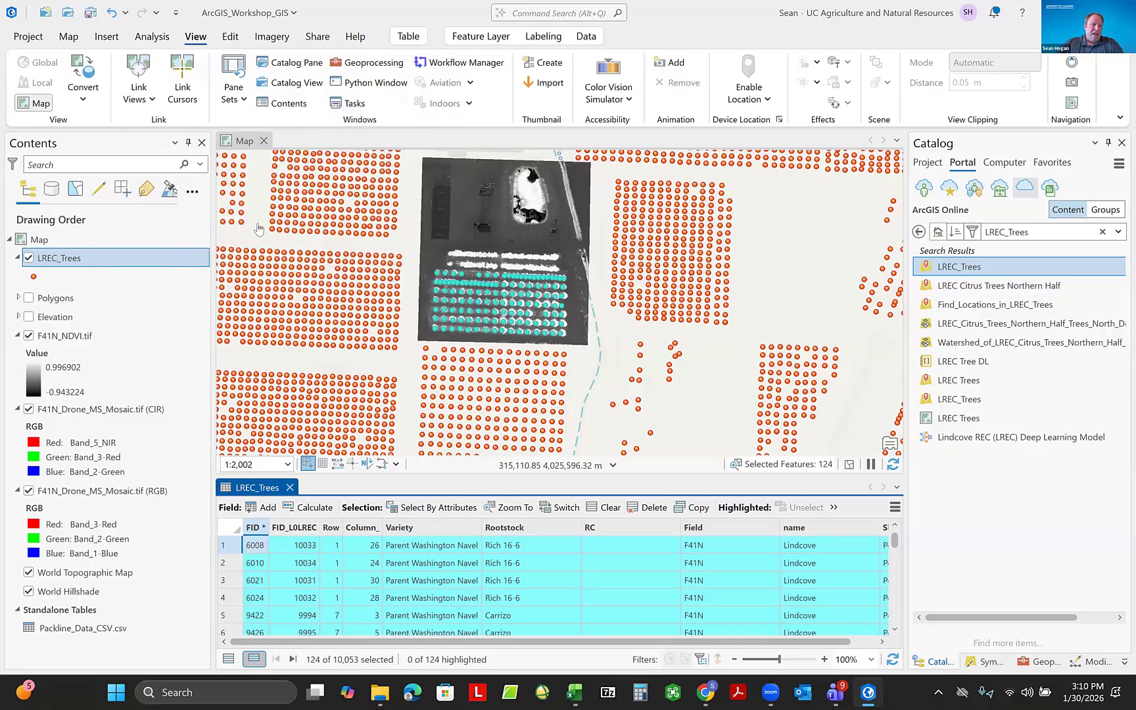
# List the map's layers by data source and check the folder path of the drone mosaic layers.
pyautogui.click(52, 190)
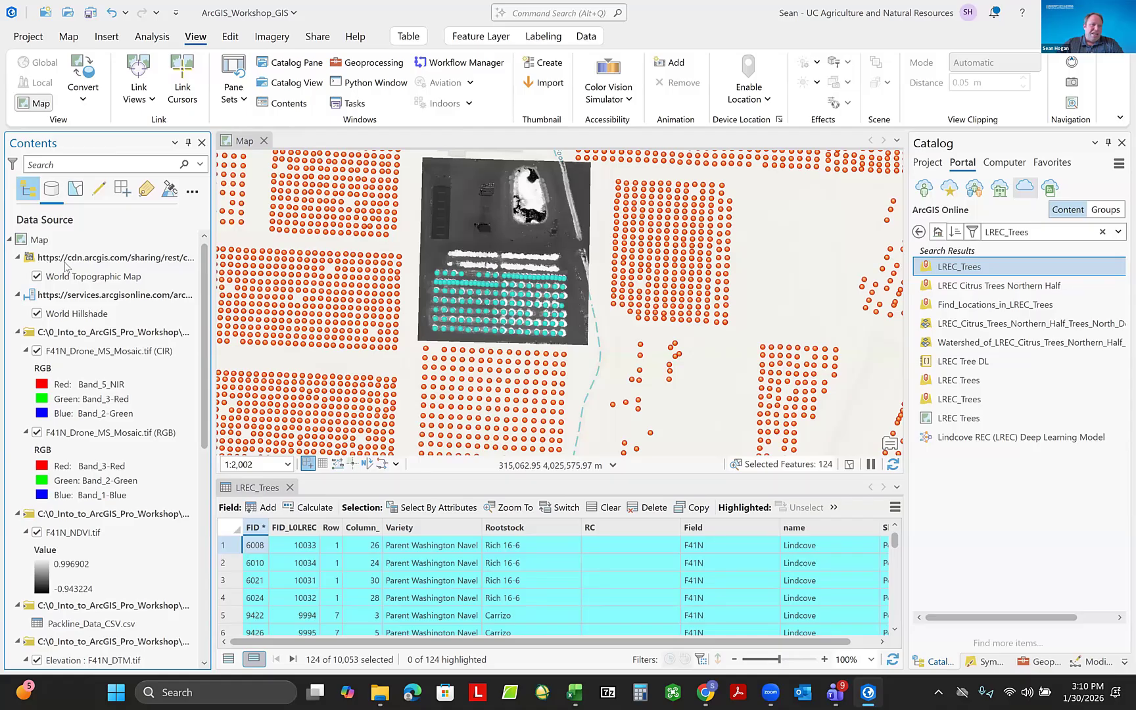
pyautogui.click(85, 263)
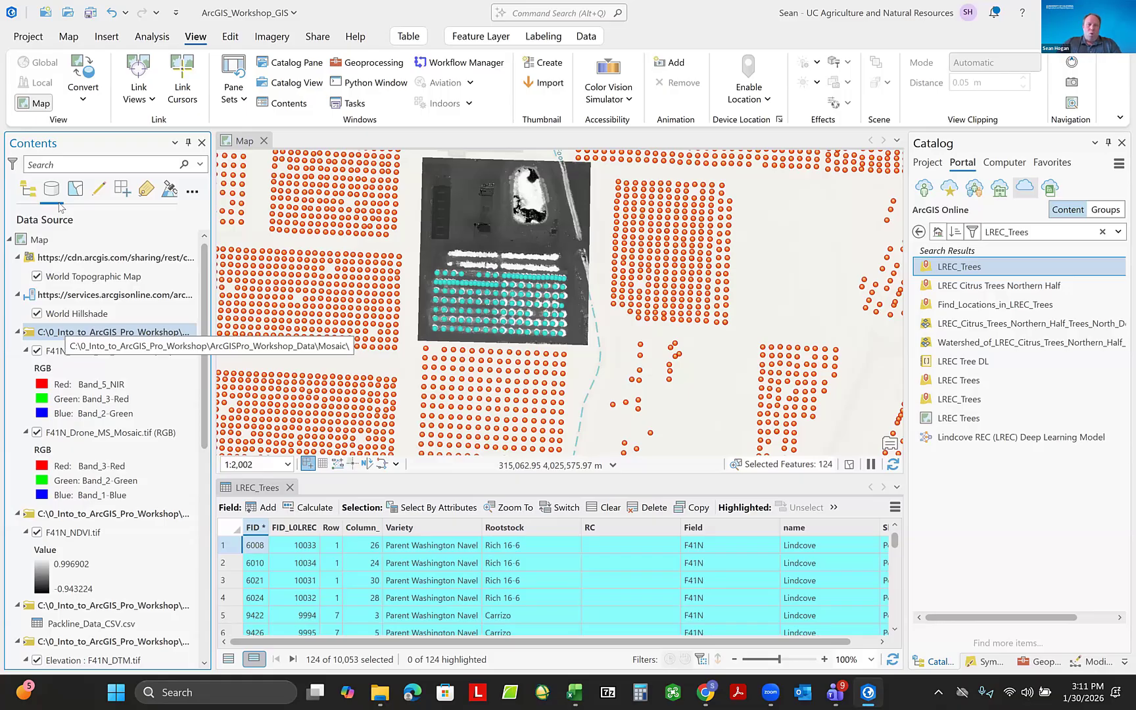
# List the map's layers by drawing order and open Export Features for the selected LREC_Trees records.
pyautogui.click(28, 189)
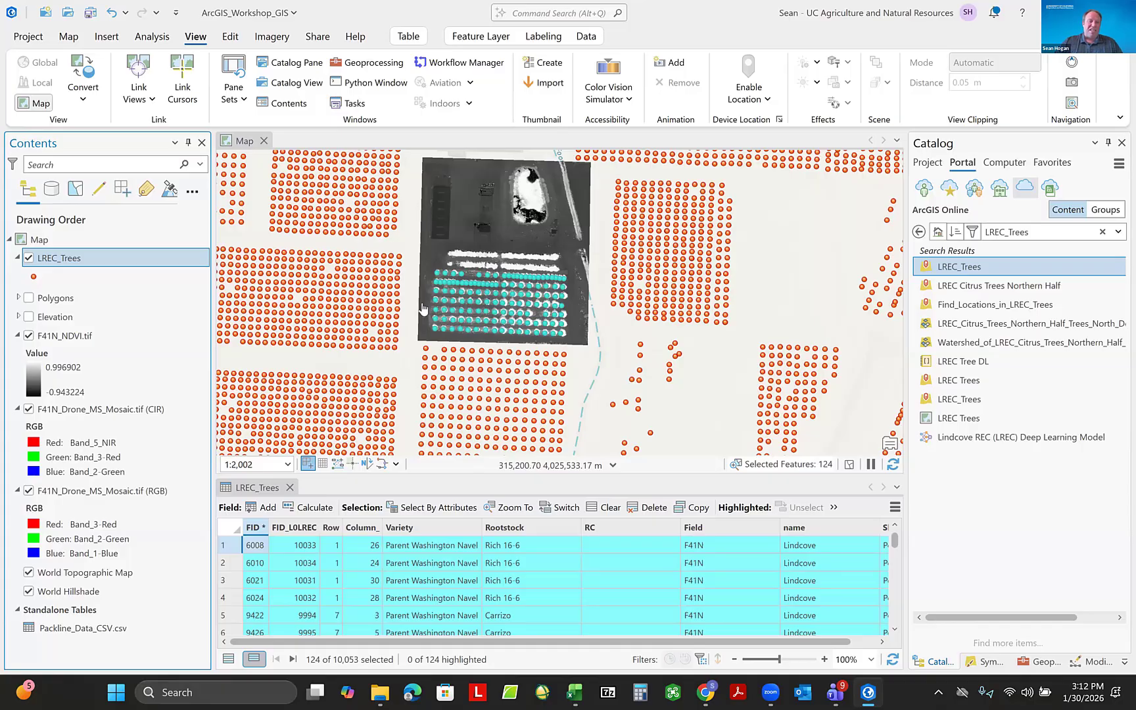
pyautogui.rightClick(56, 257)
pyautogui.moveTo(57, 259)
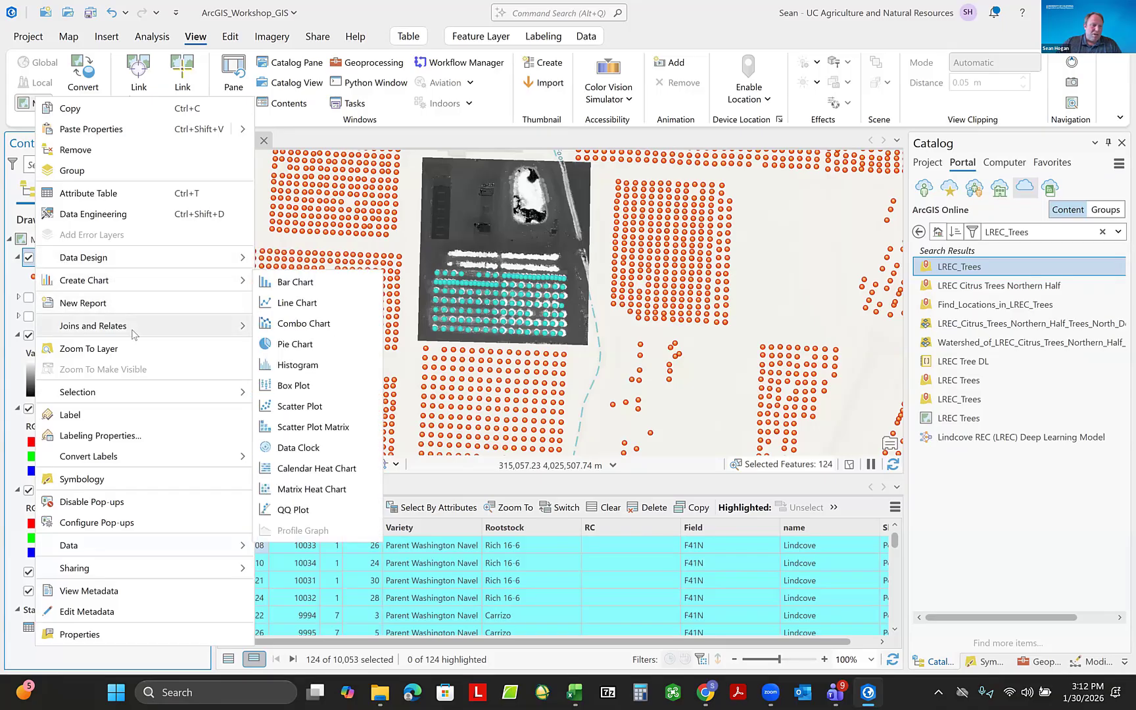
pyautogui.moveTo(140, 549)
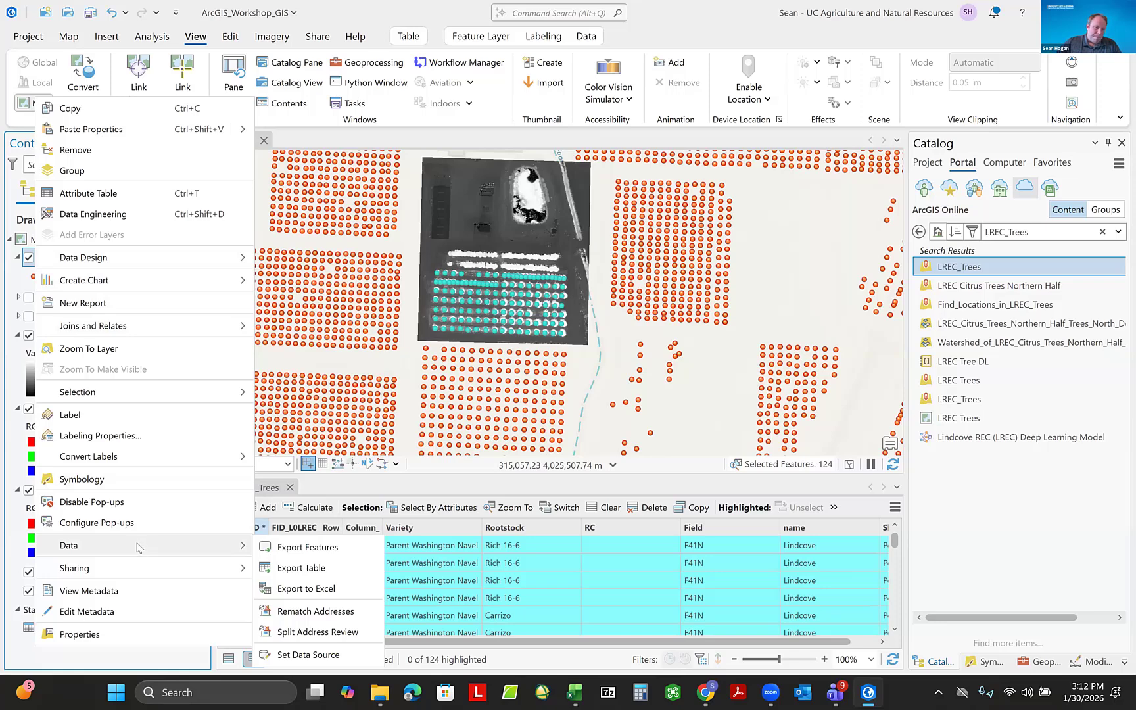
pyautogui.click(303, 549)
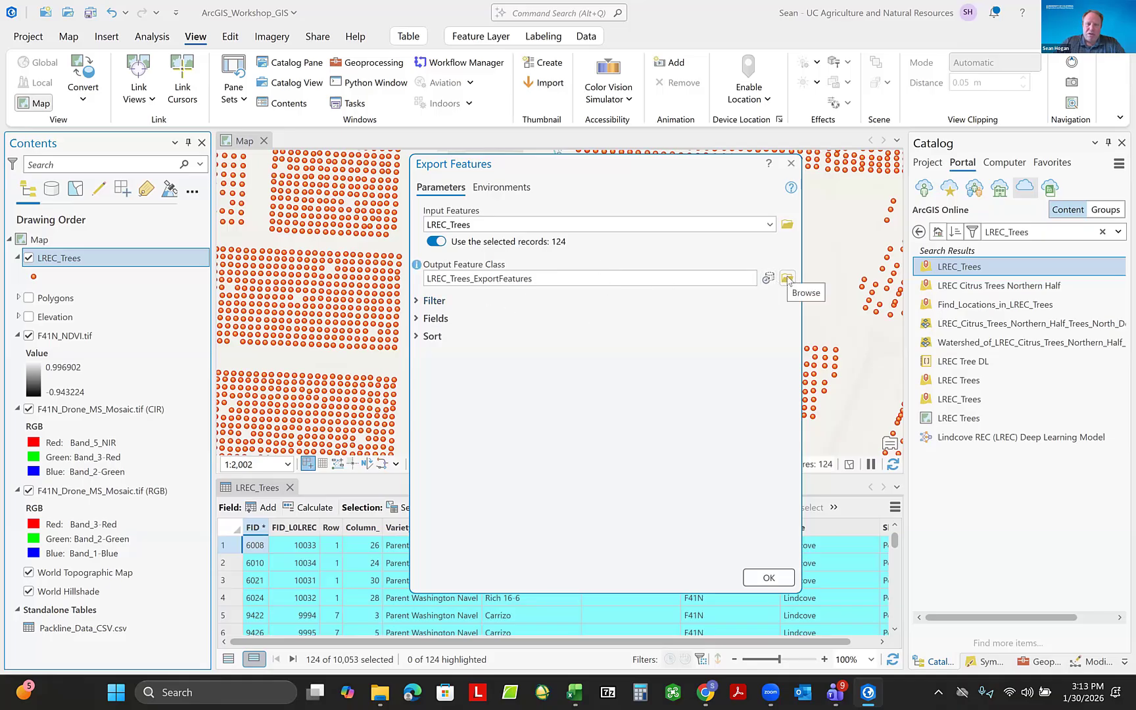
pyautogui.click(685, 283)
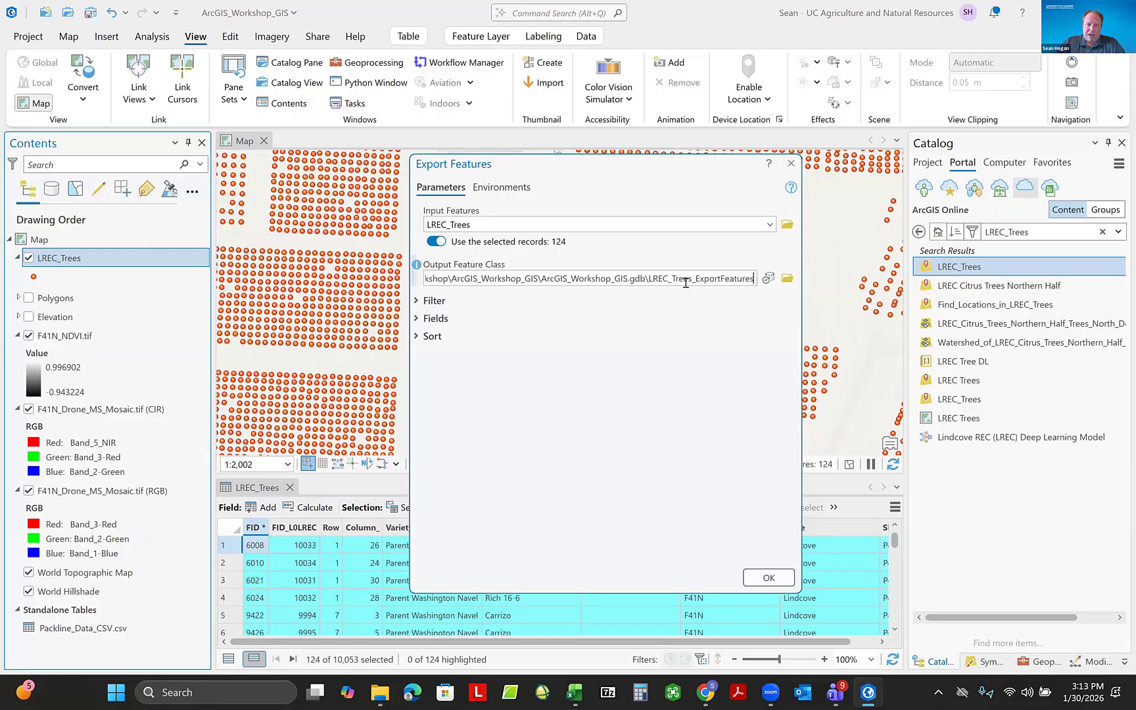
pyautogui.doubleClick(637, 278)
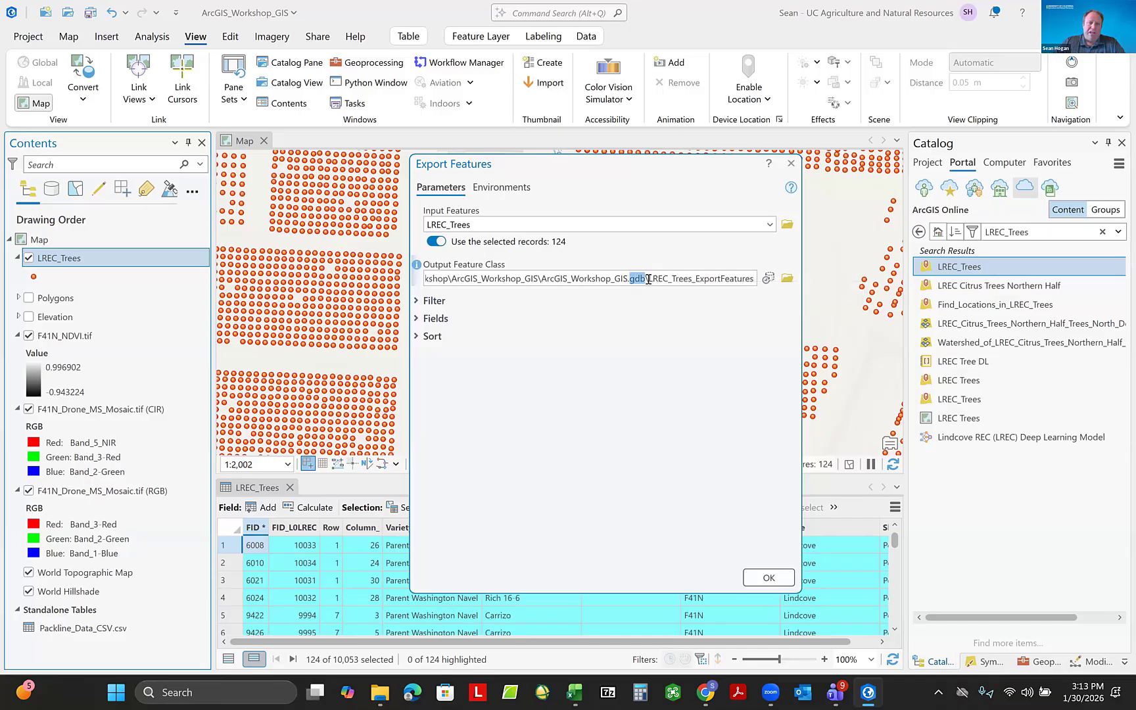
pyautogui.click(649, 279)
pyautogui.moveTo(648, 279); pyautogui.dragTo(756, 280)
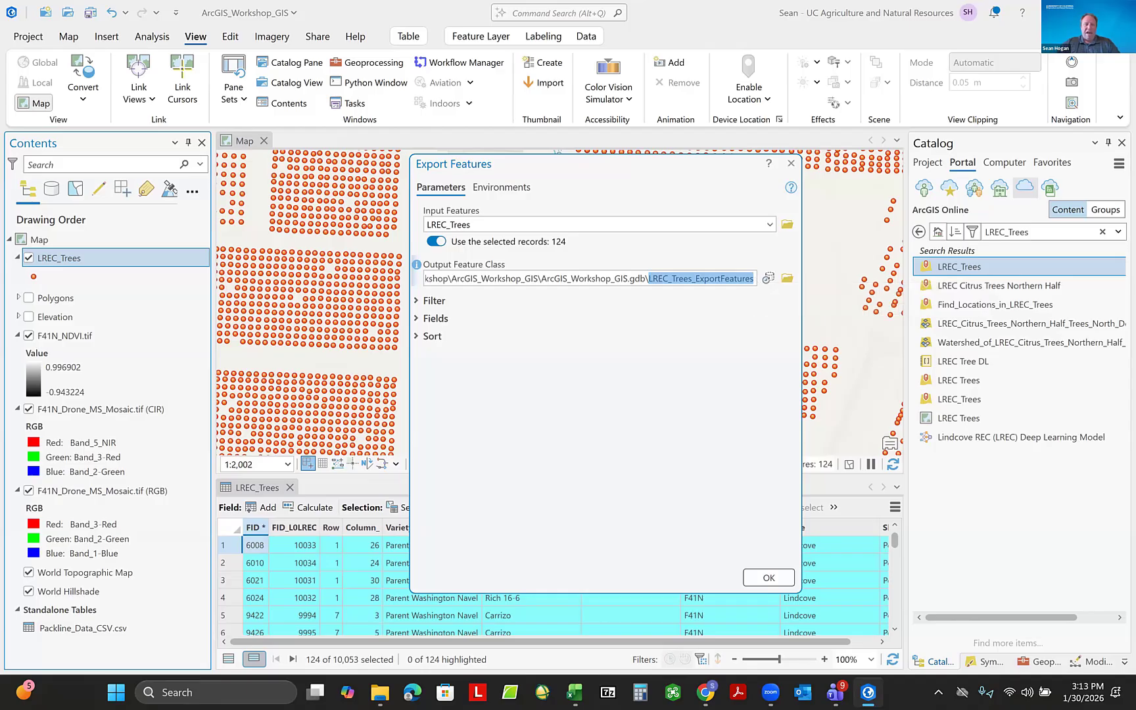
pyautogui.write('F4')
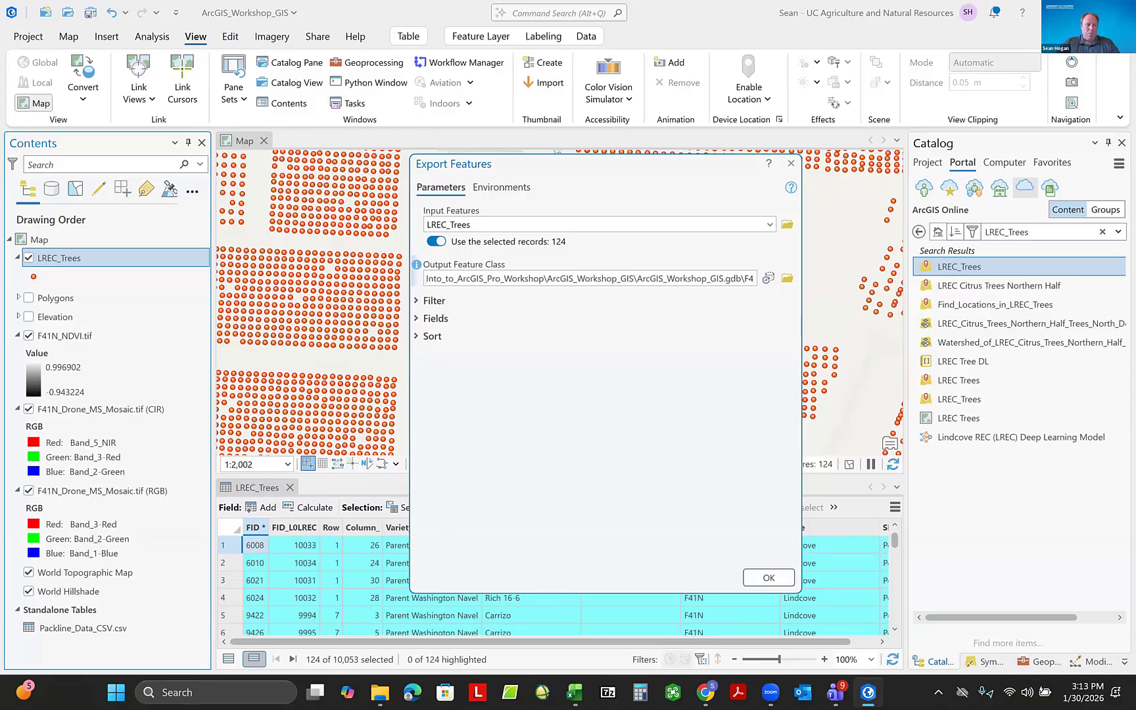
pyautogui.write('1')
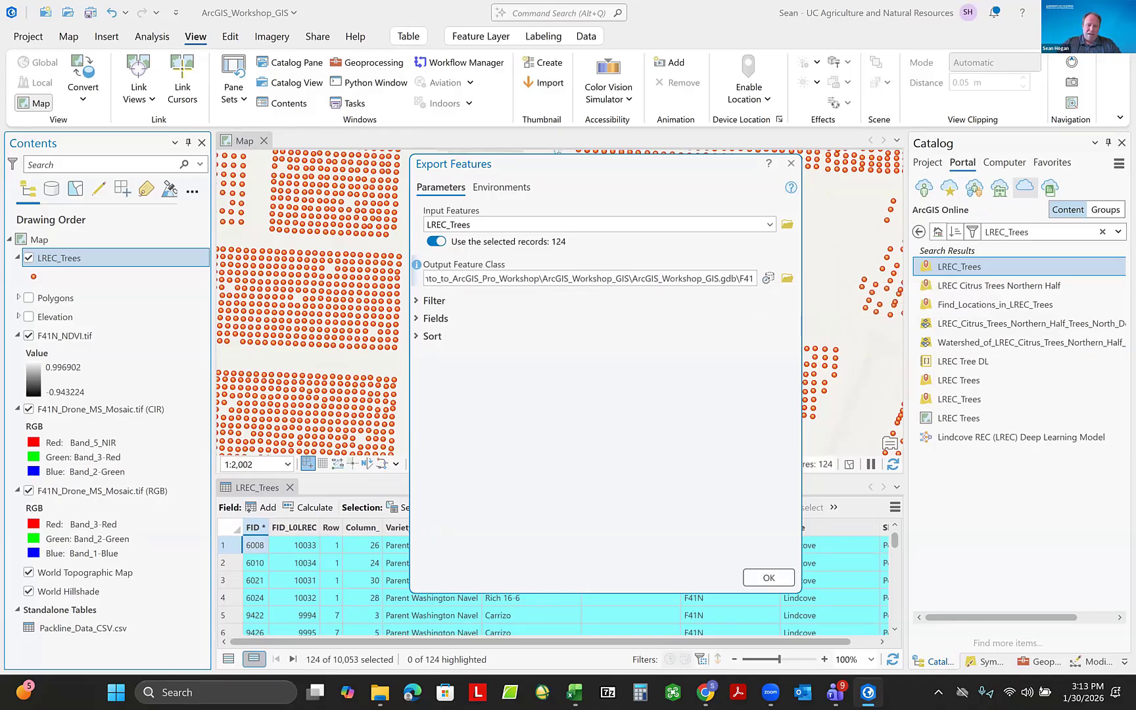
pyautogui.write('N_Tr')
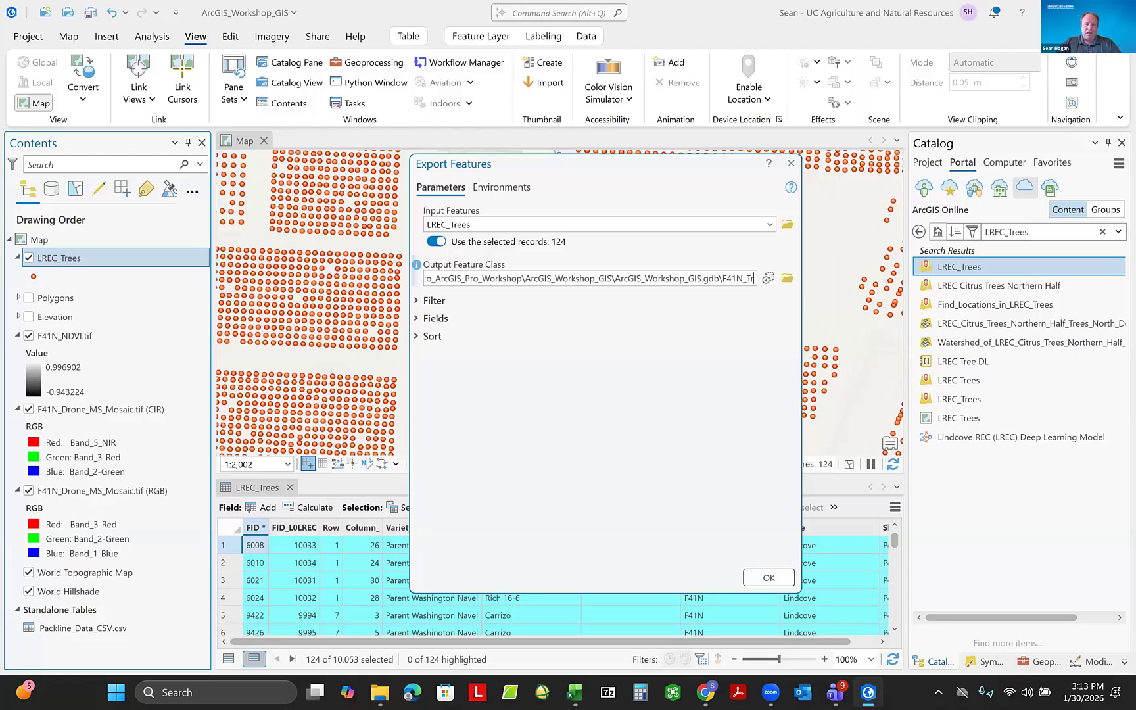
pyautogui.write('ees')
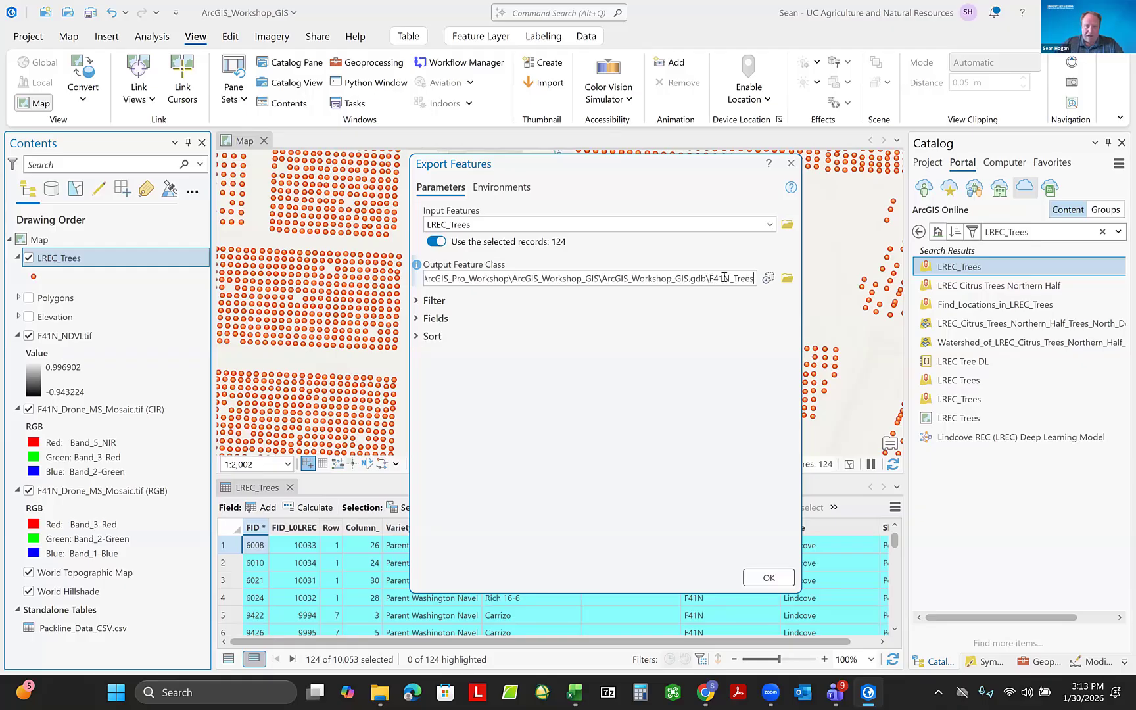
pyautogui.doubleClick(752, 277)
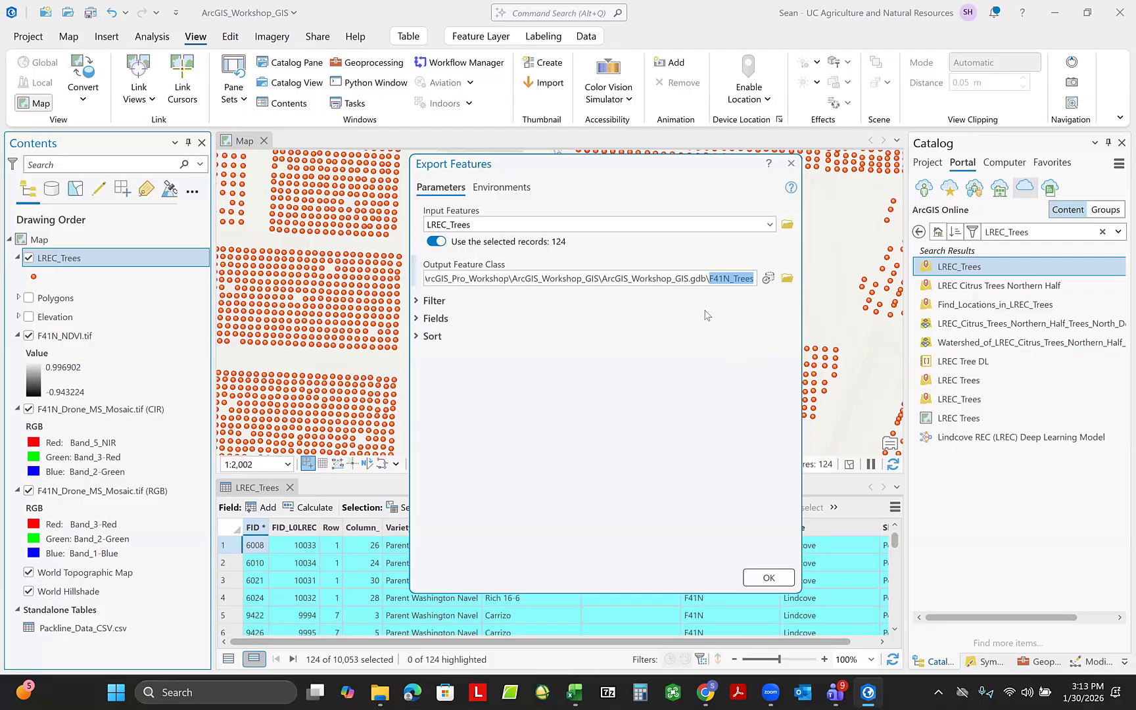
pyautogui.click(789, 164)
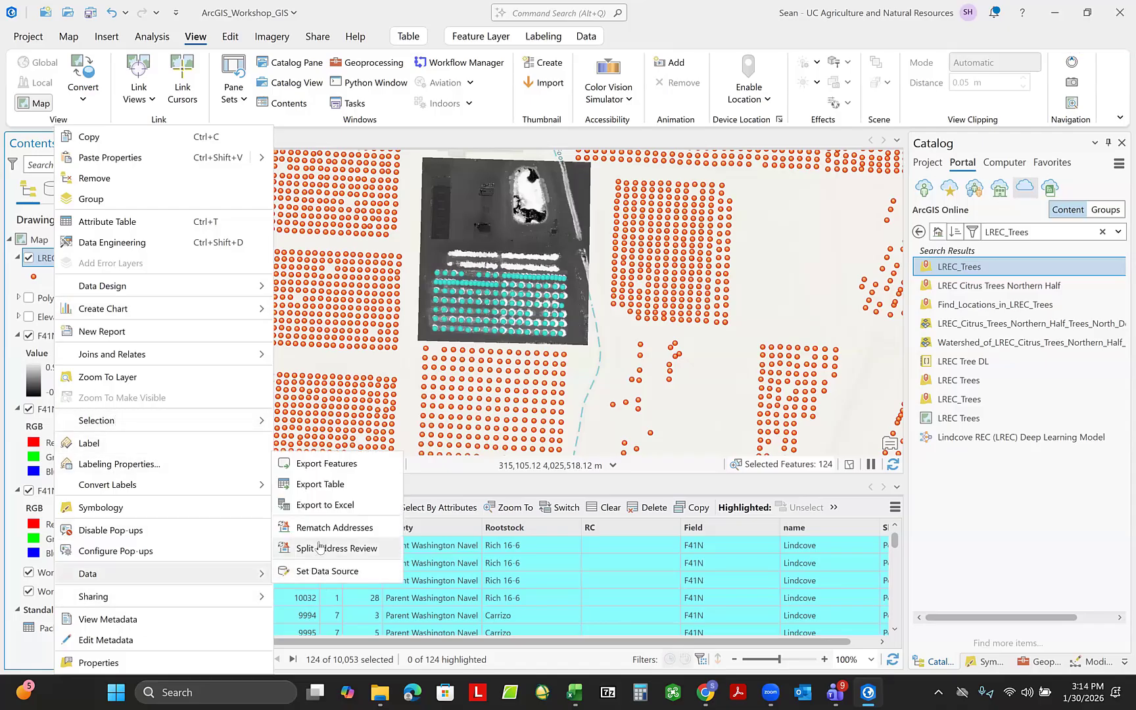
# Open Export Features for the selected LREC_Trees records and check the output path and the field map.
pyautogui.click(392, 462)
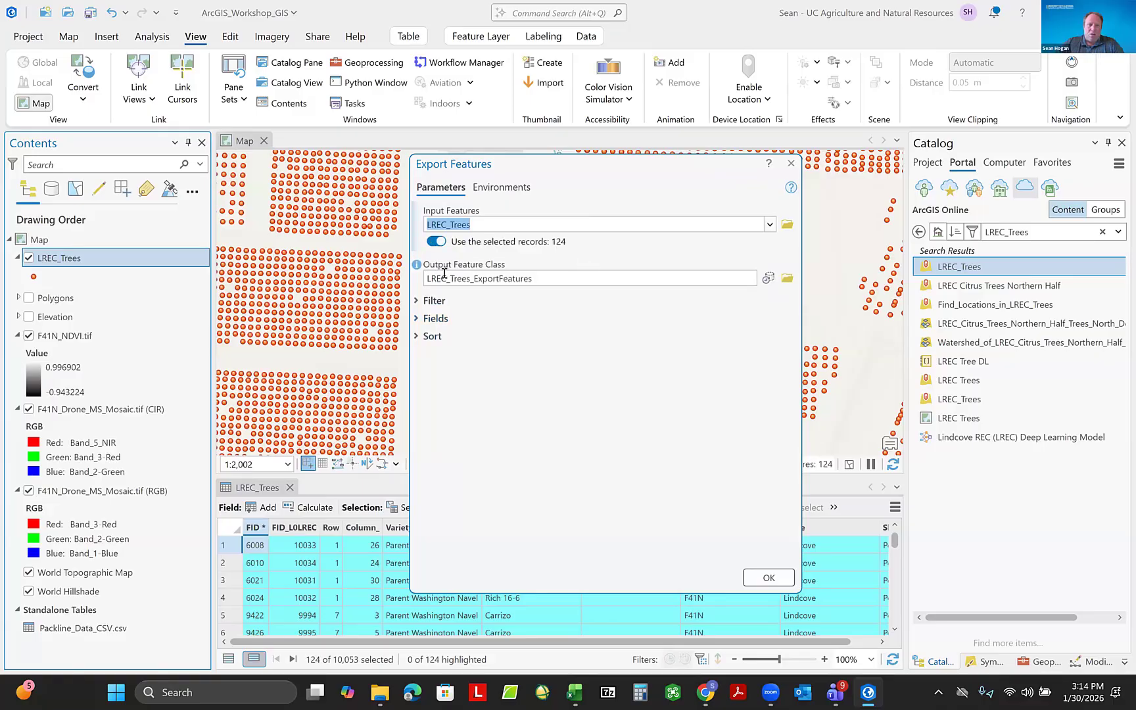
pyautogui.click(550, 277)
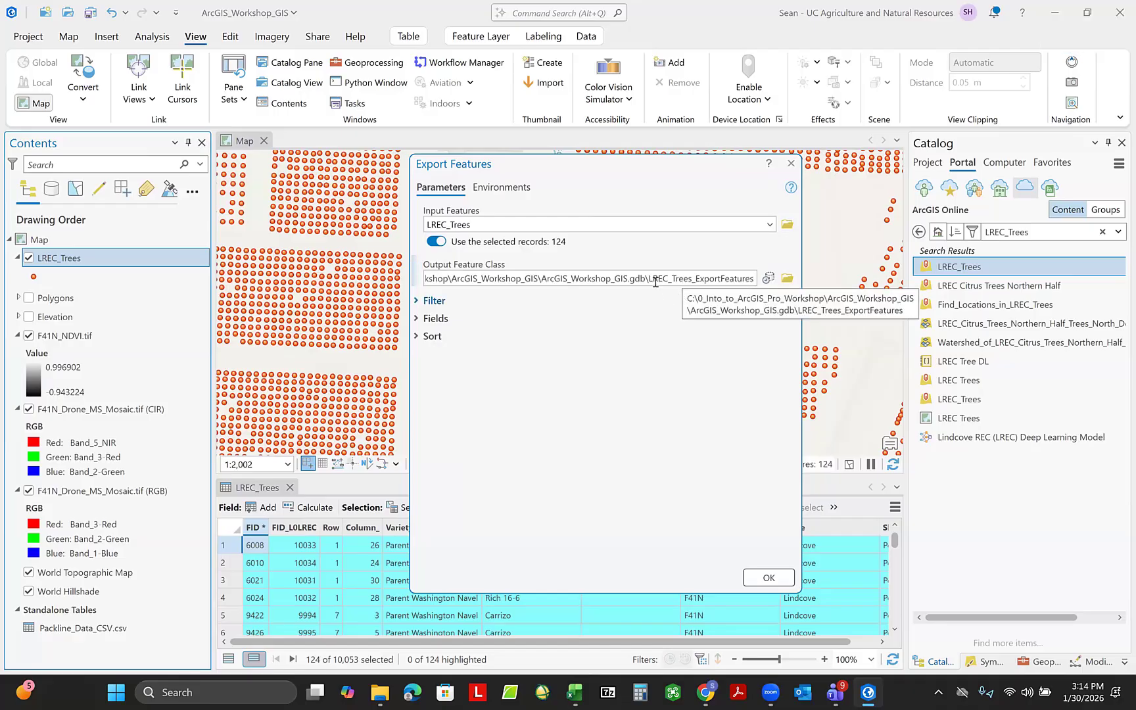
pyautogui.moveTo(649, 277); pyautogui.dragTo(760, 288)
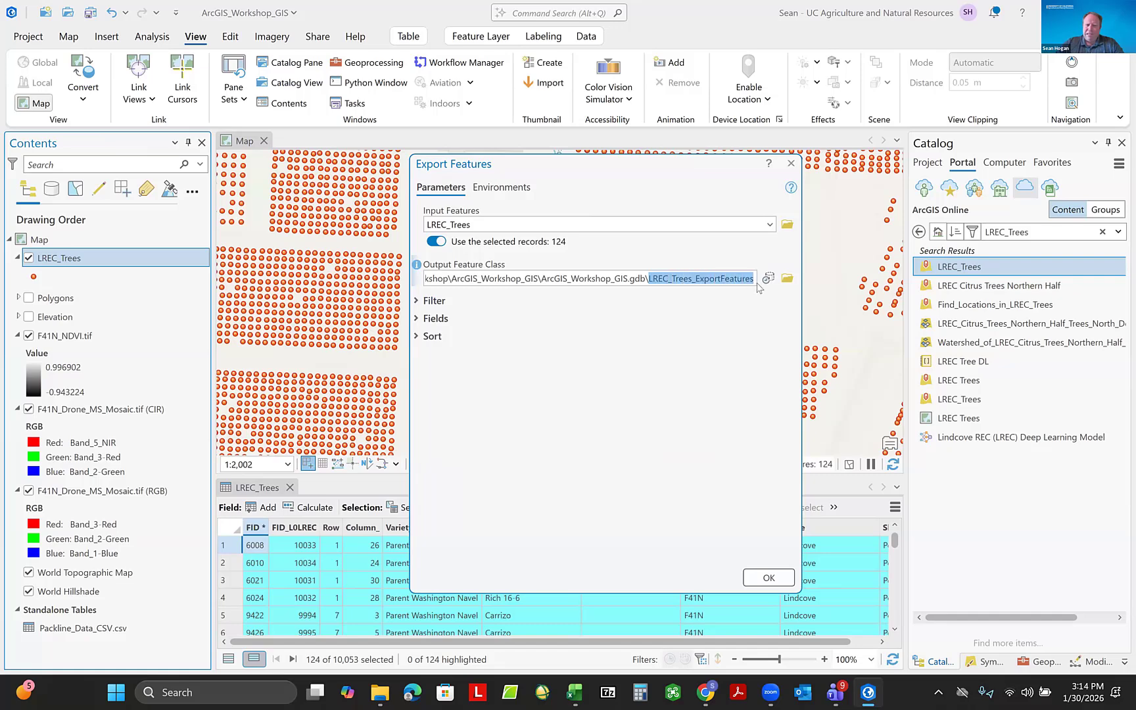
pyautogui.click(672, 321)
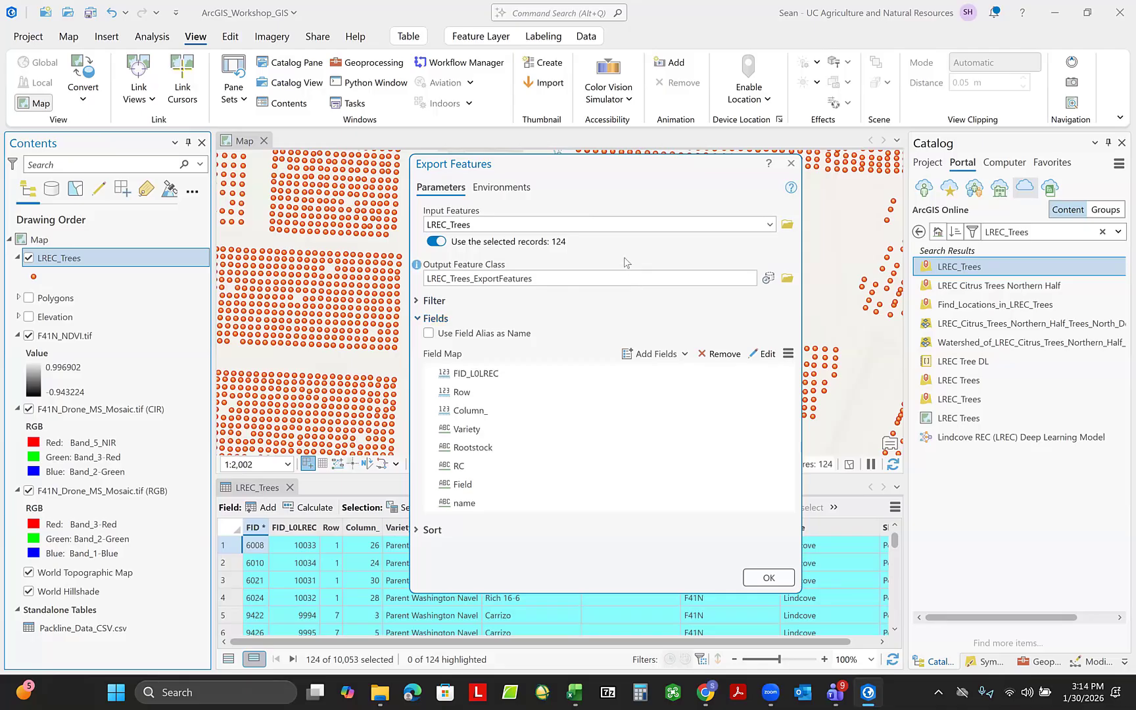
pyautogui.click(568, 280)
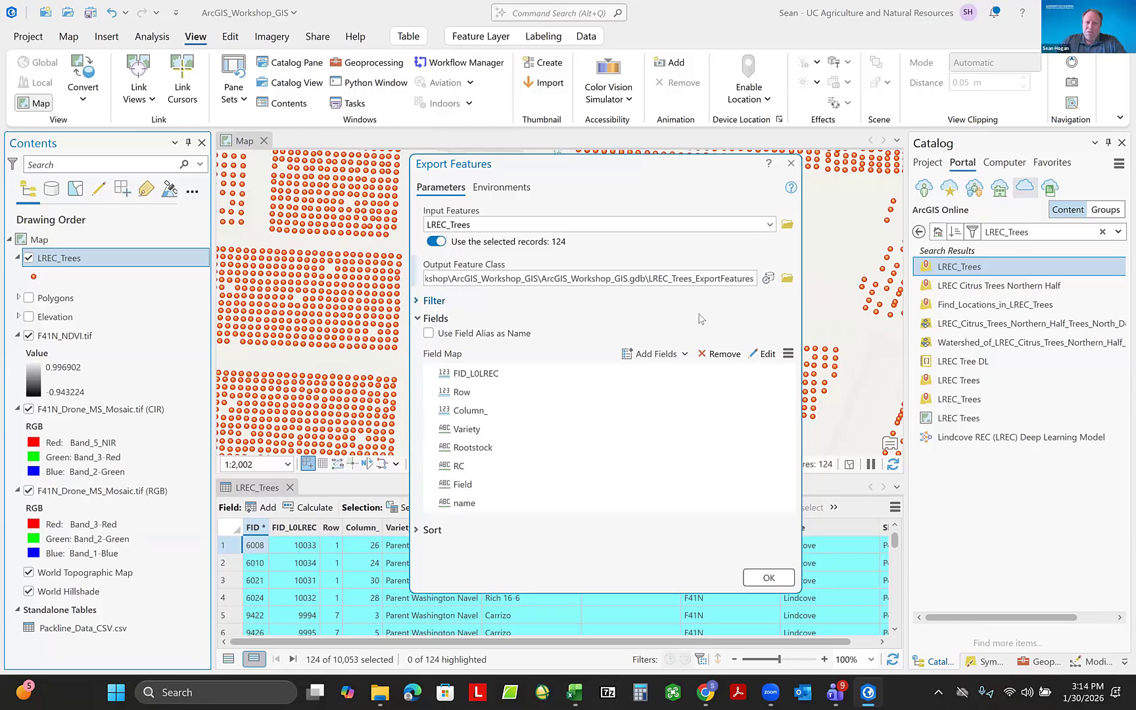
# Set the output feature class to the shapefile F41N_Trees.shp in the project folder 0_Into_to_ArcGIS_Pro_Workshop.
pyautogui.click(787, 280)
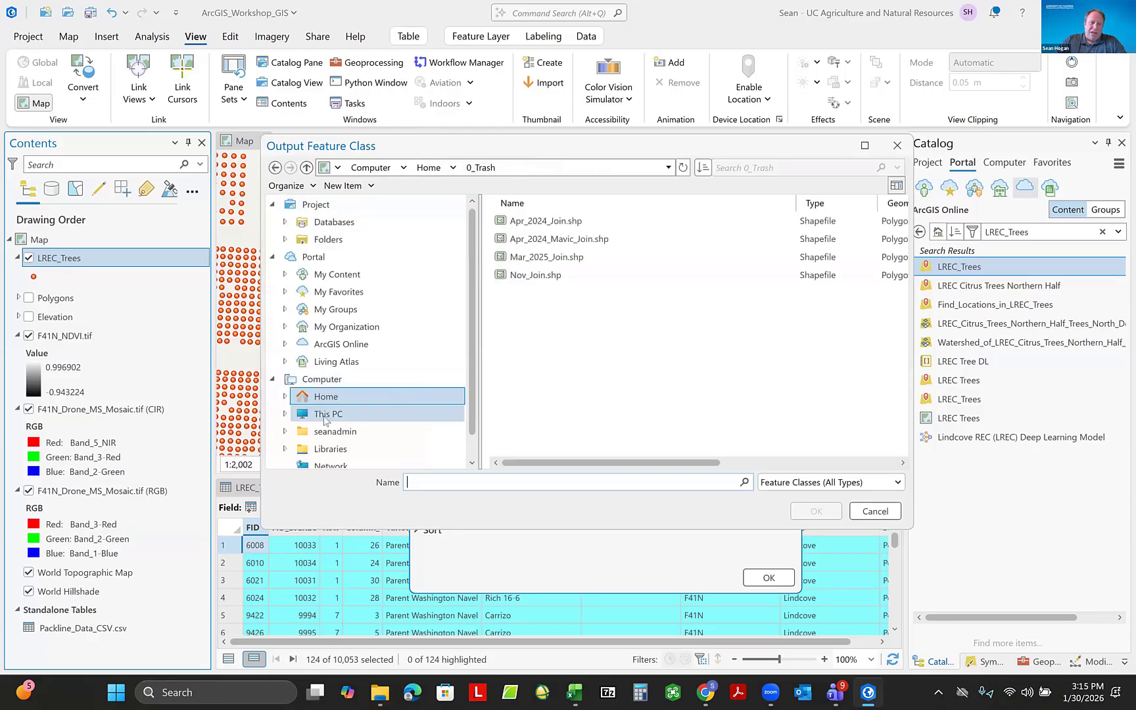
pyautogui.click(327, 241)
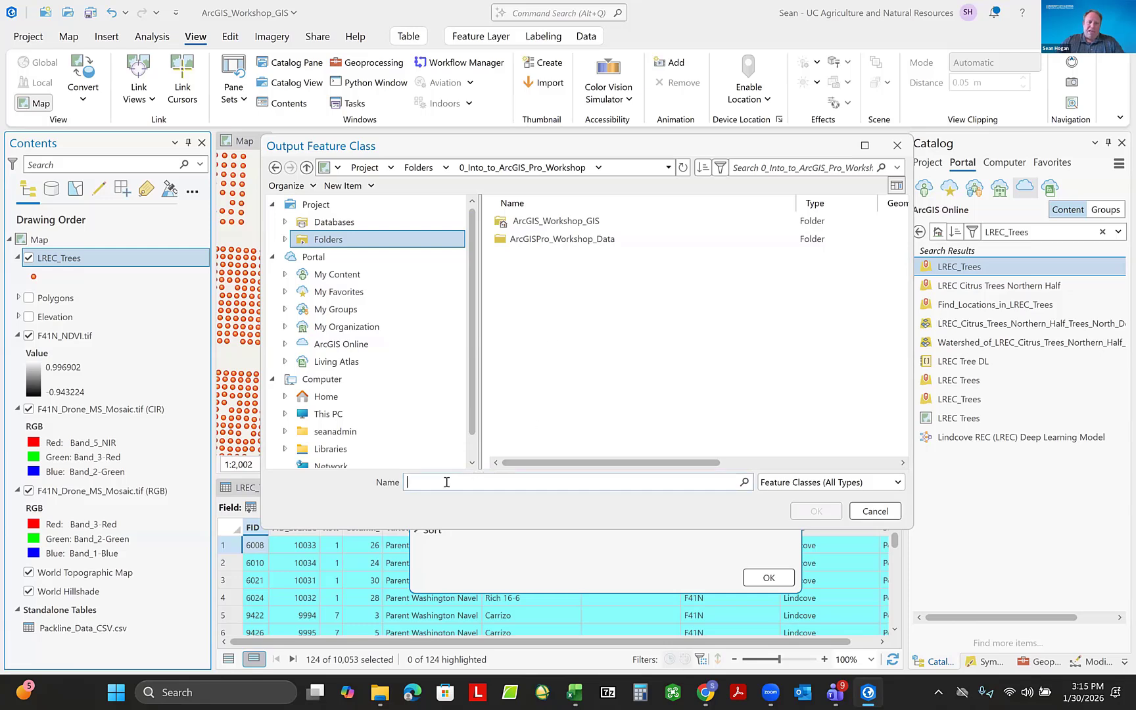
pyautogui.write('4')
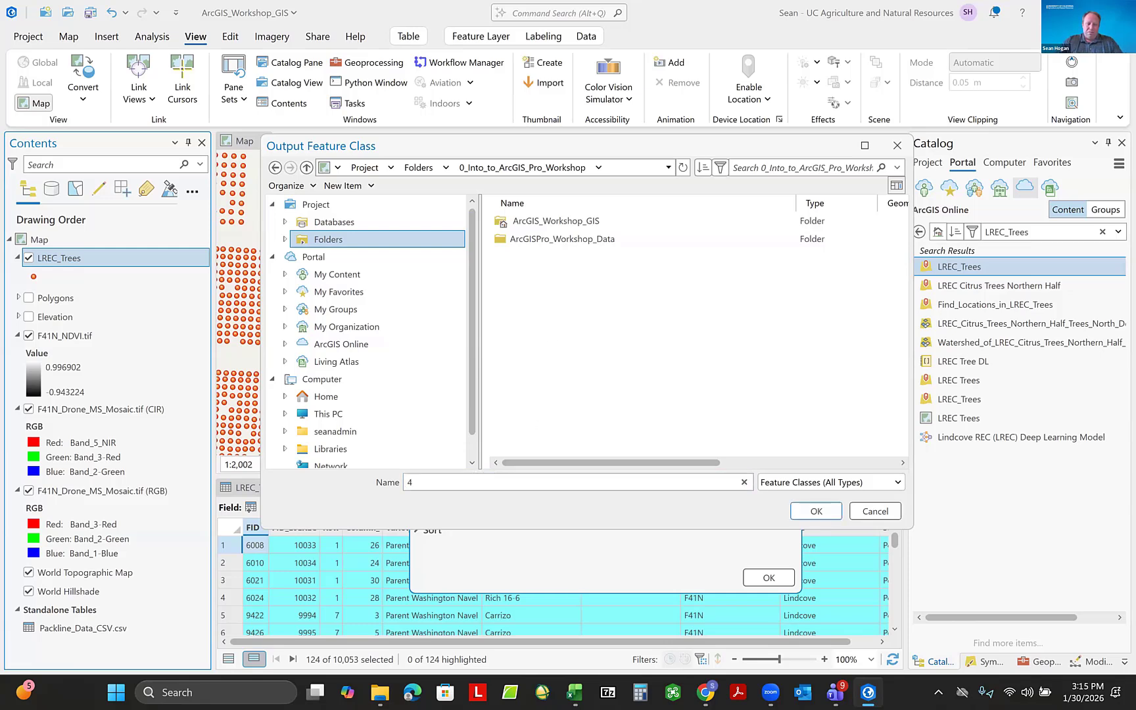
pyautogui.press('BackSpace')
pyautogui.write('F41N_Trees.shp')
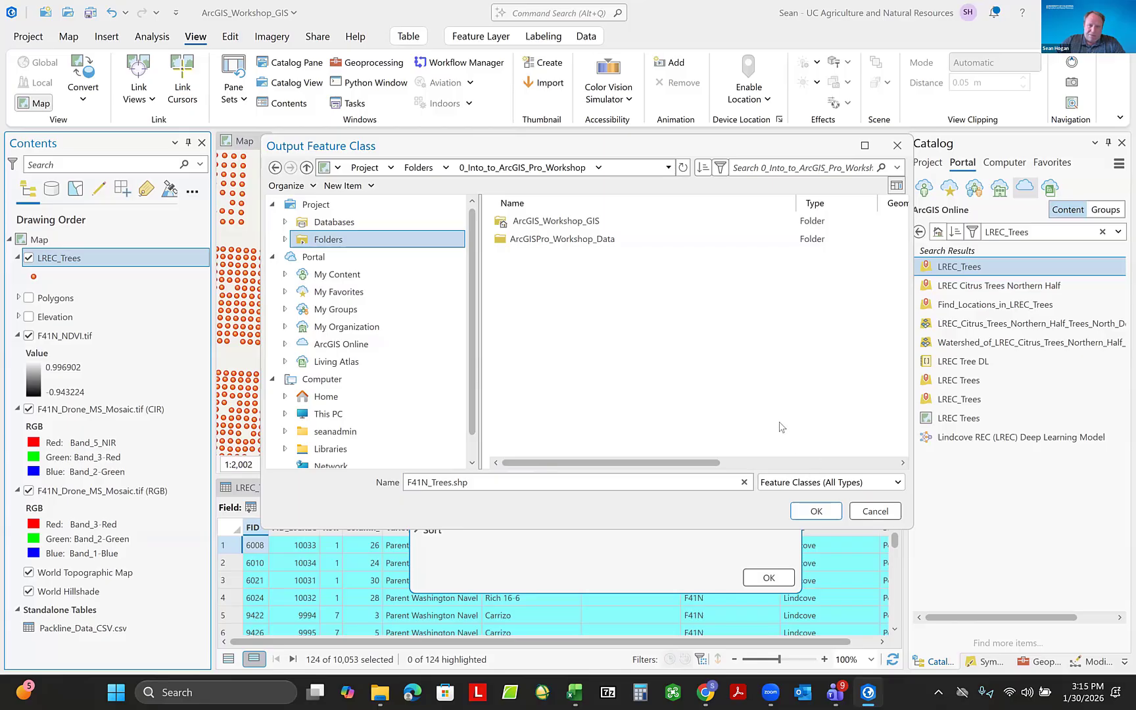
pyautogui.click(816, 511)
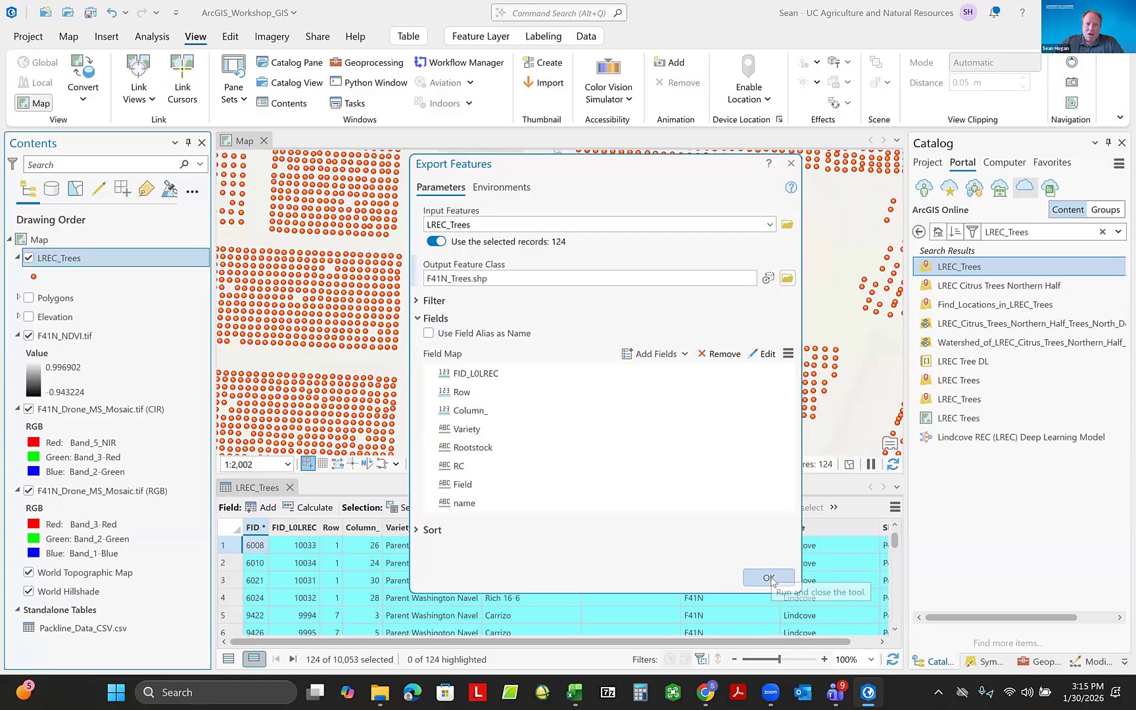
# Set the export's output coordinate system to WGS_1984_UTM_Zone_11N, taken from the F41N_Drone_MS_Mosaic.tif (CIR) layer.
pyautogui.click(501, 189)
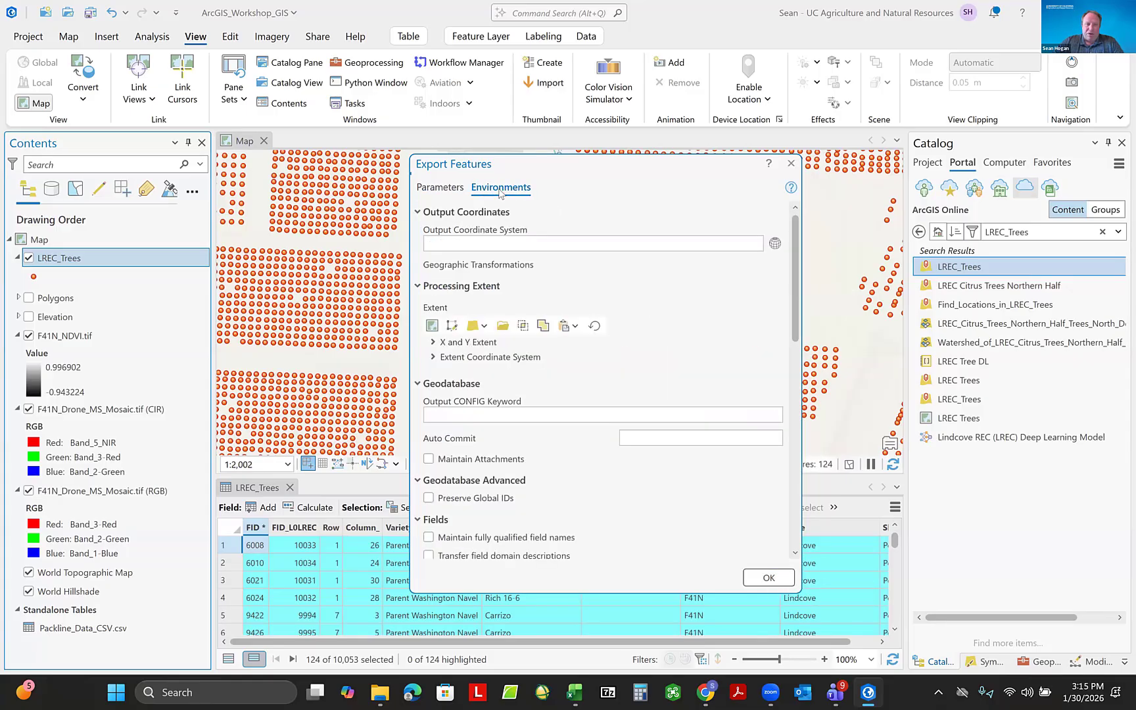
pyautogui.click(435, 189)
pyautogui.click(499, 189)
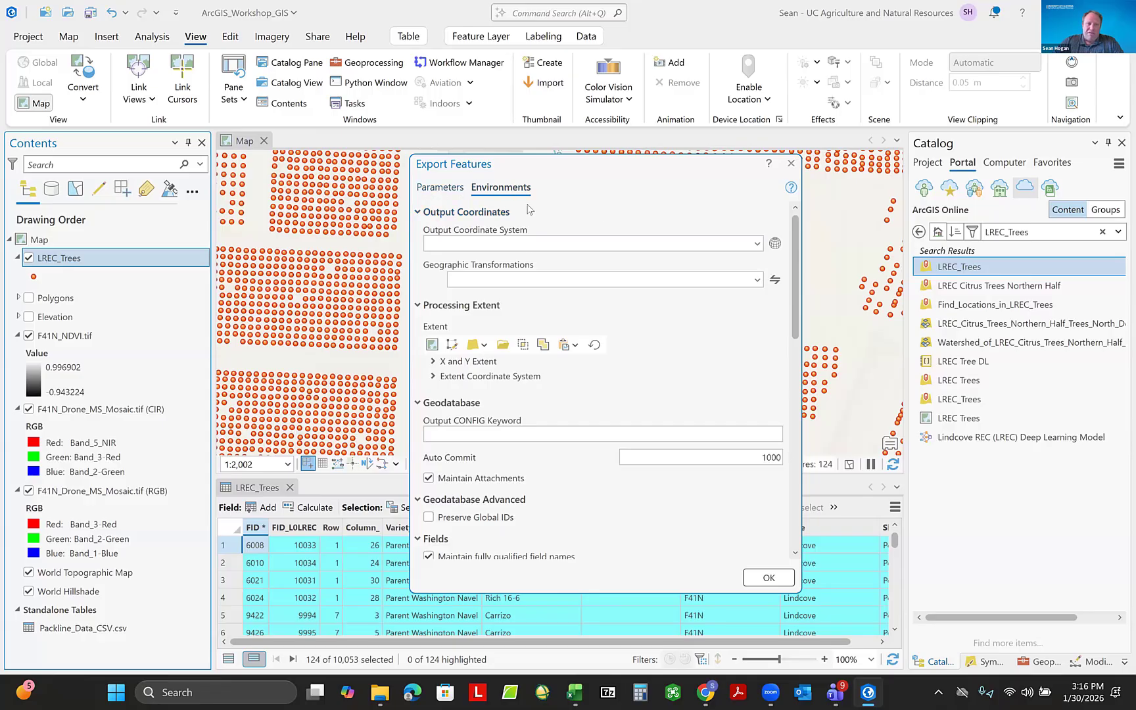
pyautogui.click(757, 243)
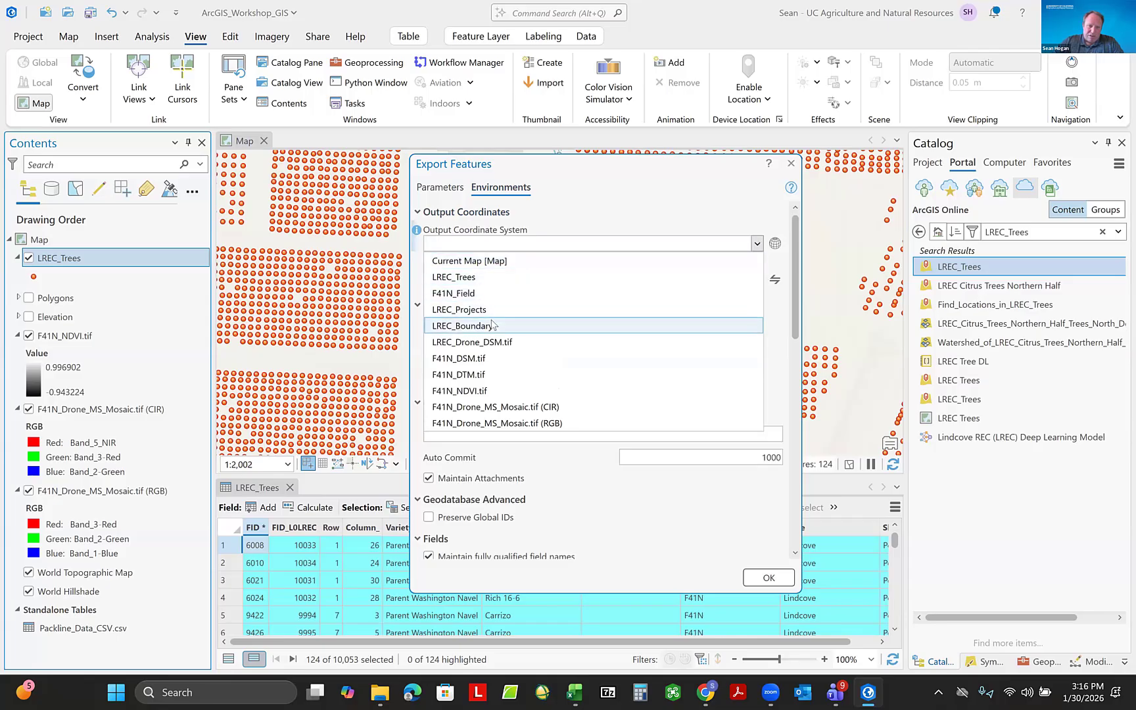
pyautogui.click(497, 408)
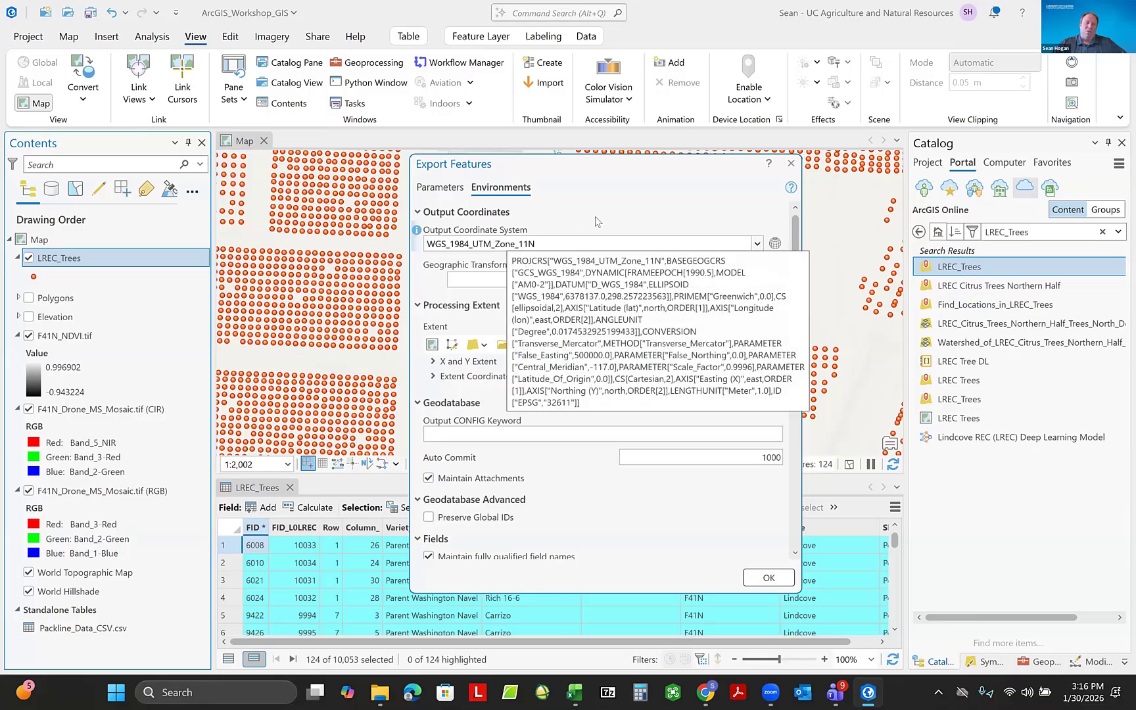
pyautogui.click(595, 215)
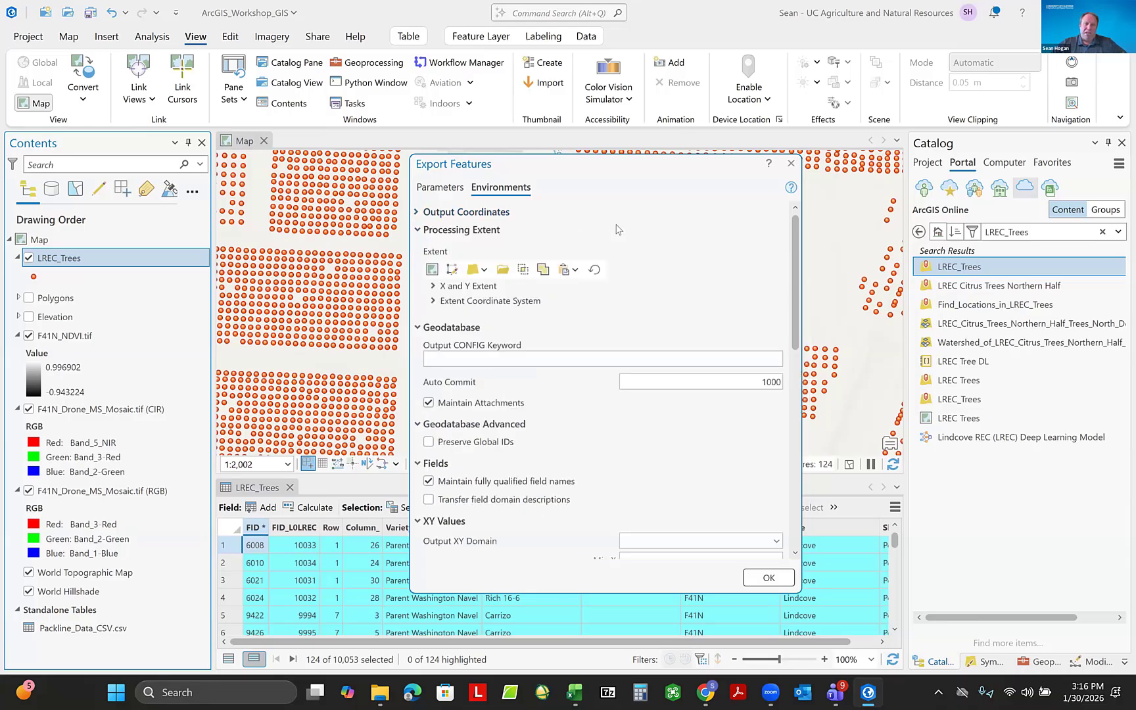
pyautogui.click(419, 214)
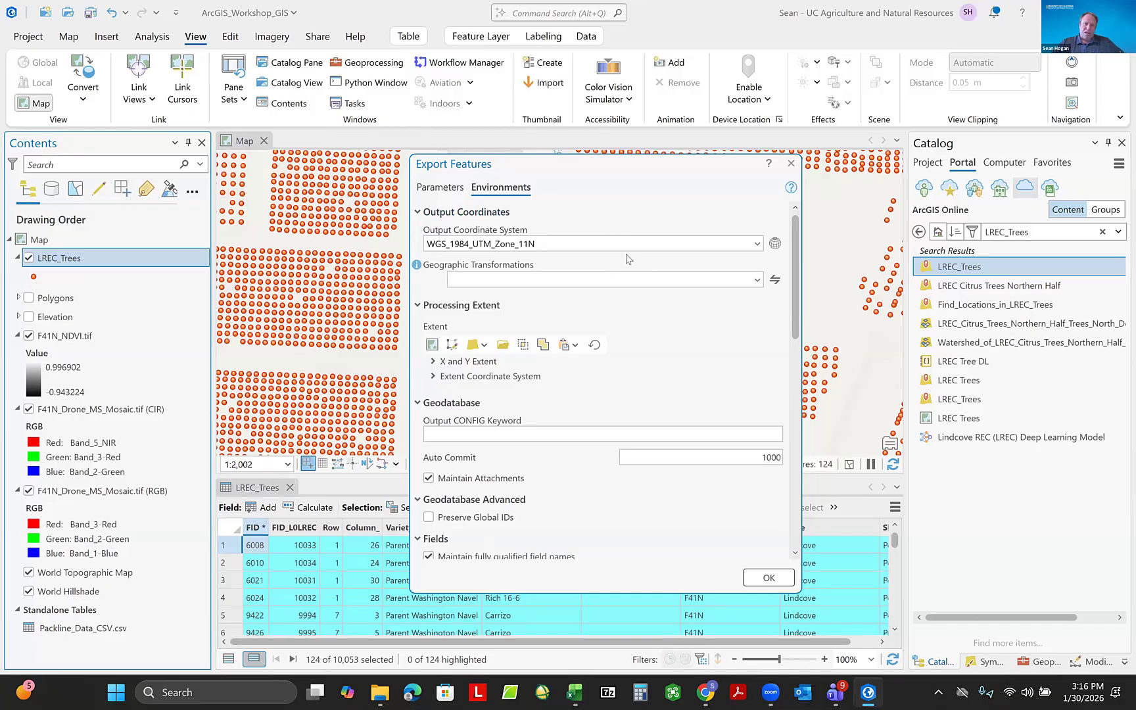
# Recheck the export parameters and output coordinate system, and run the export of the selected trees.
pyautogui.click(441, 190)
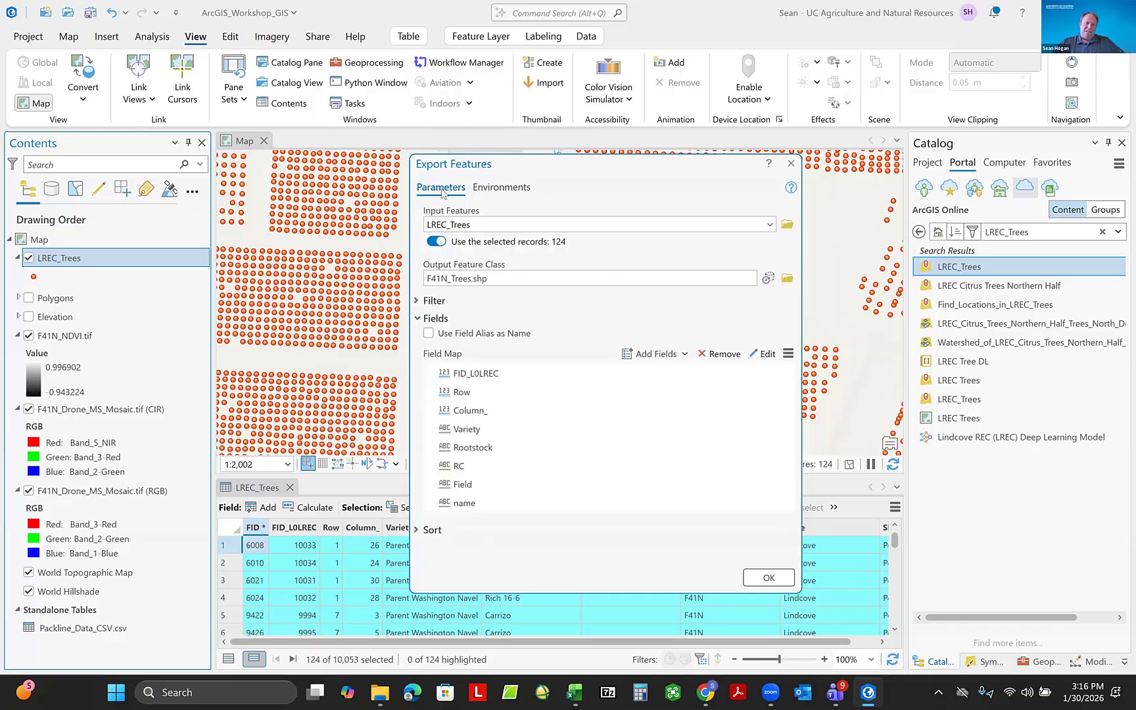
pyautogui.click(514, 191)
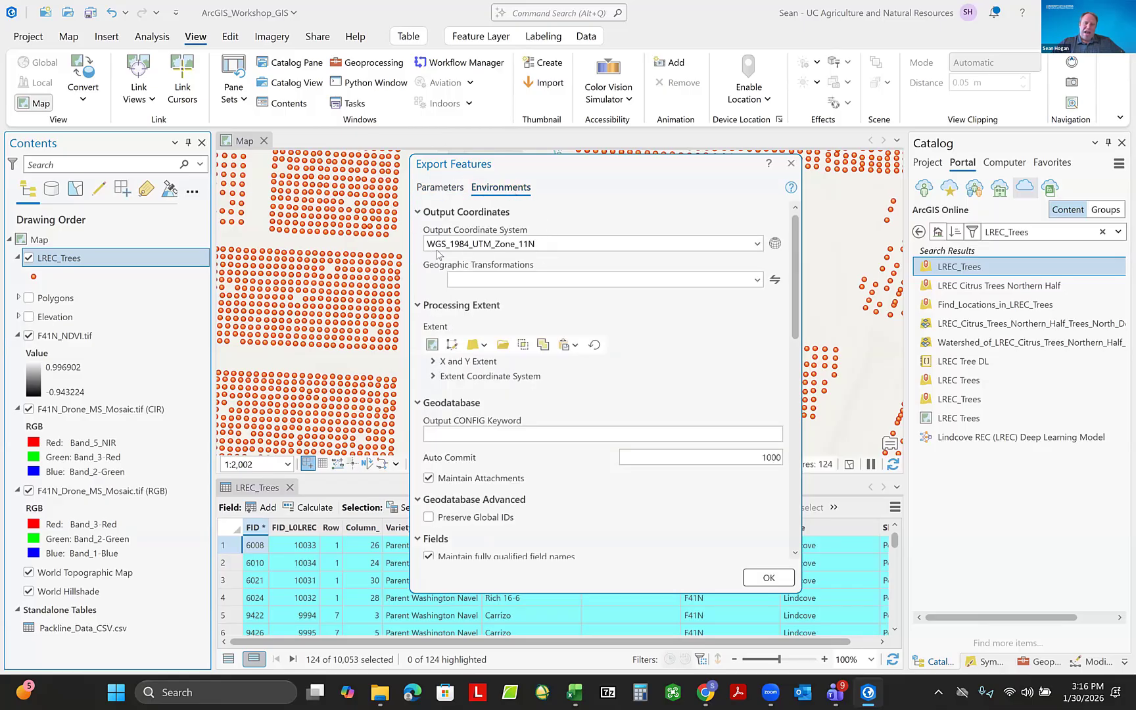
pyautogui.moveTo(580, 257)
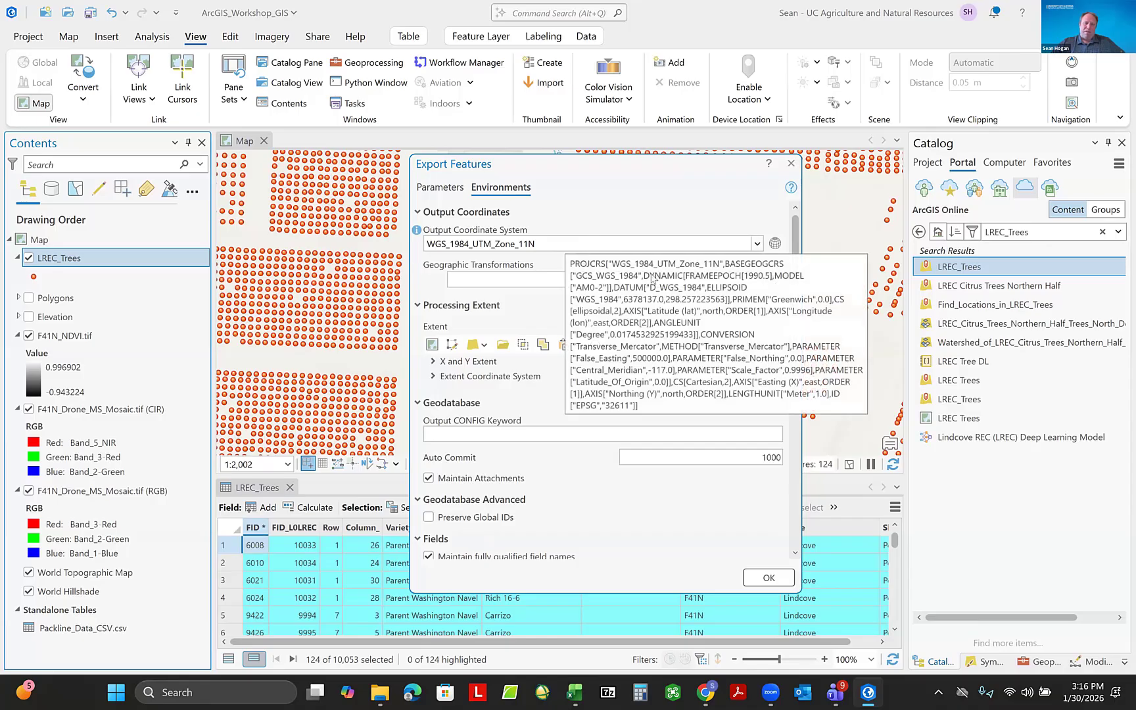
pyautogui.click(767, 577)
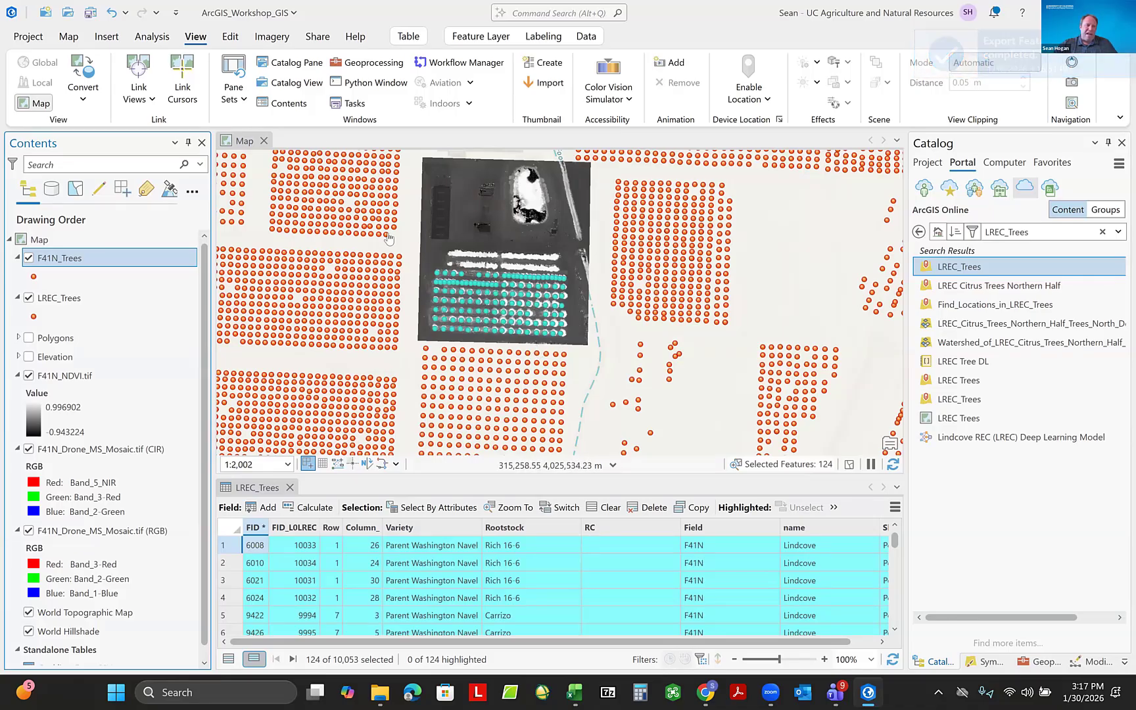
# Hide the LREC_Trees layer so only the exported F41N_Trees points are drawn on the map.
pyautogui.click(29, 299)
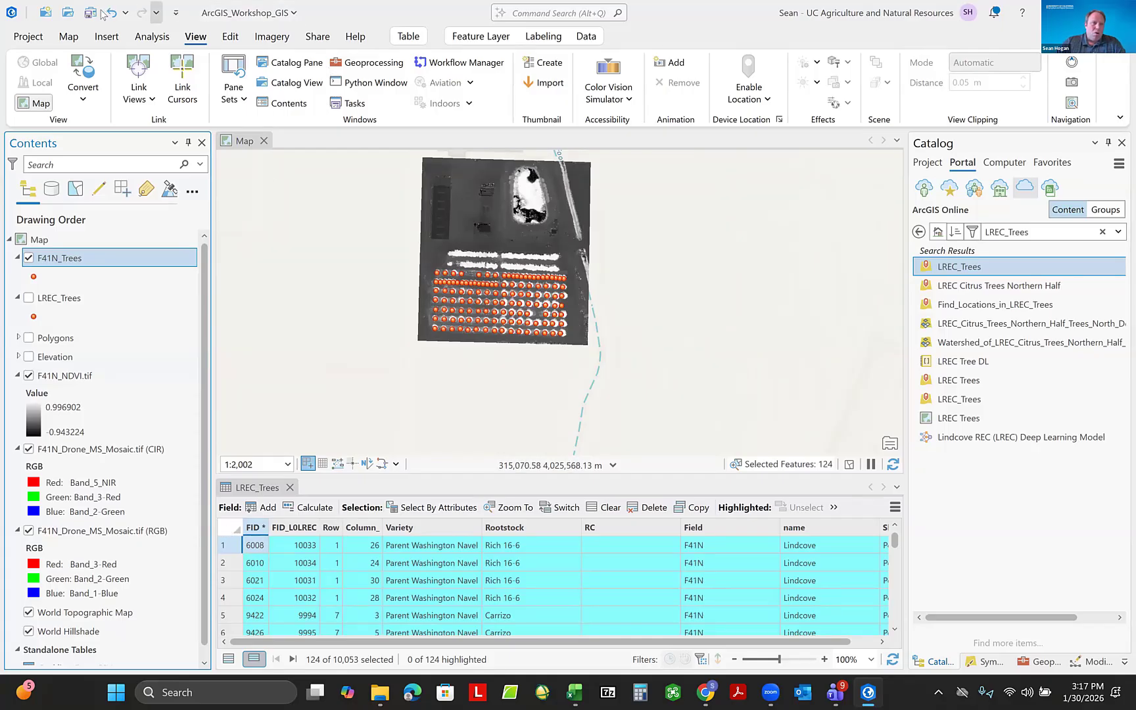
pyautogui.click(68, 38)
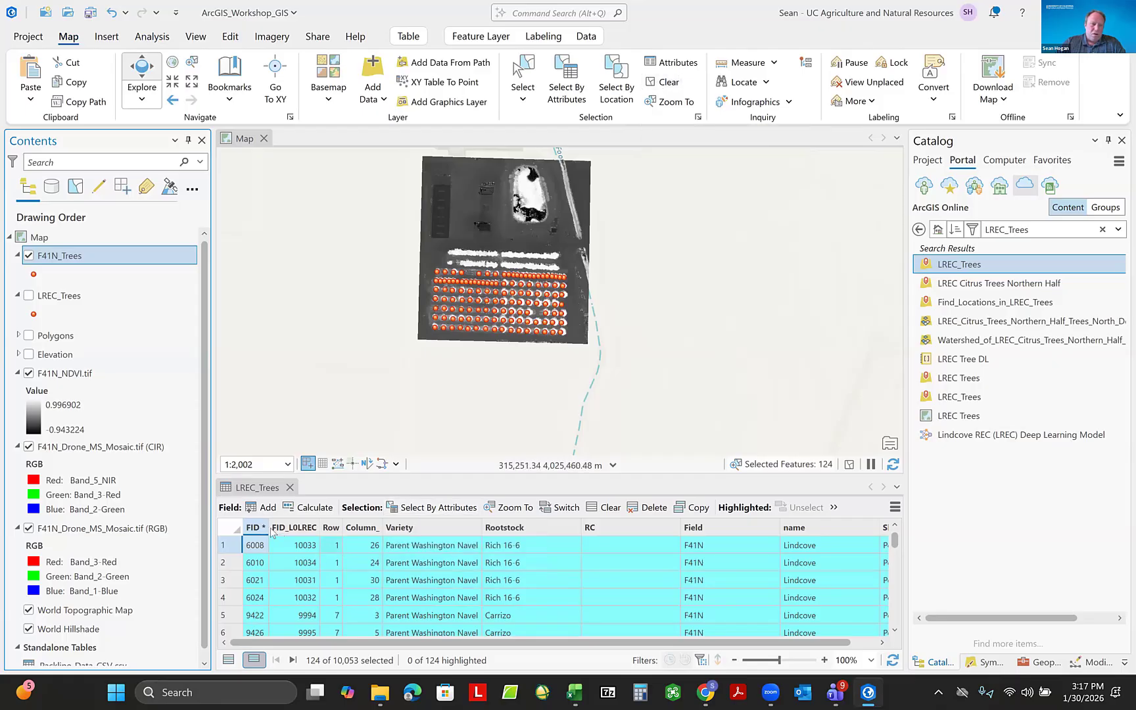
# Clear the selection of trees in the LREC_Trees attribute table.
pyautogui.click(225, 530)
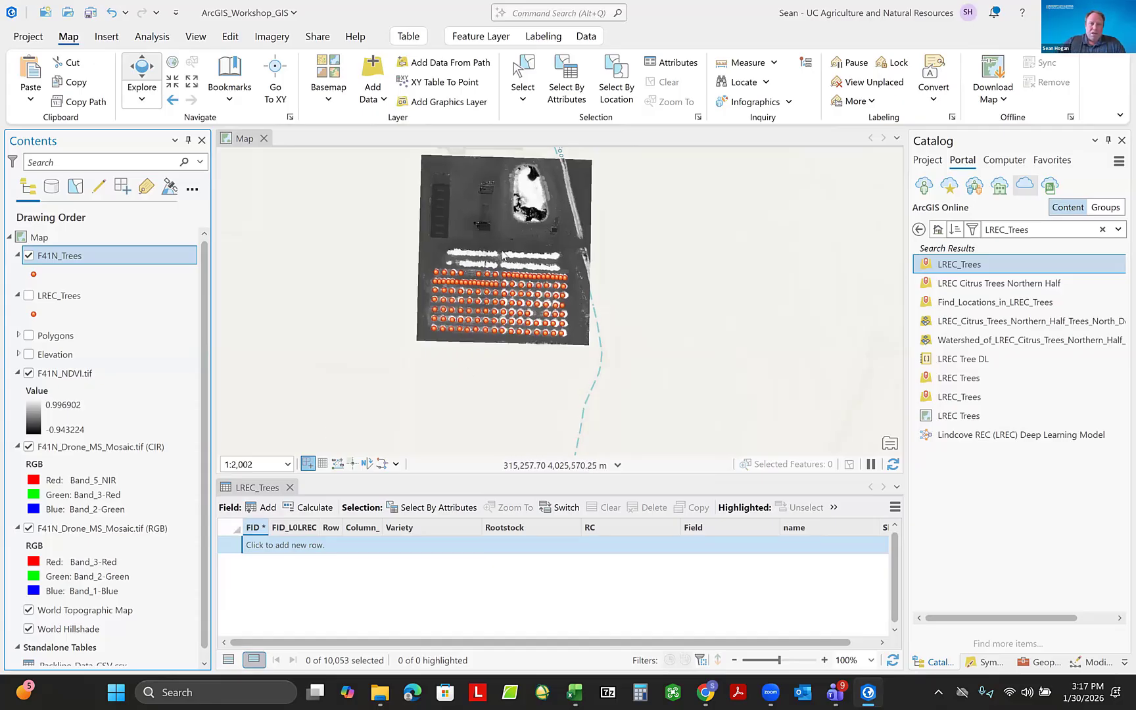
pyautogui.scroll(2, 501, 255)
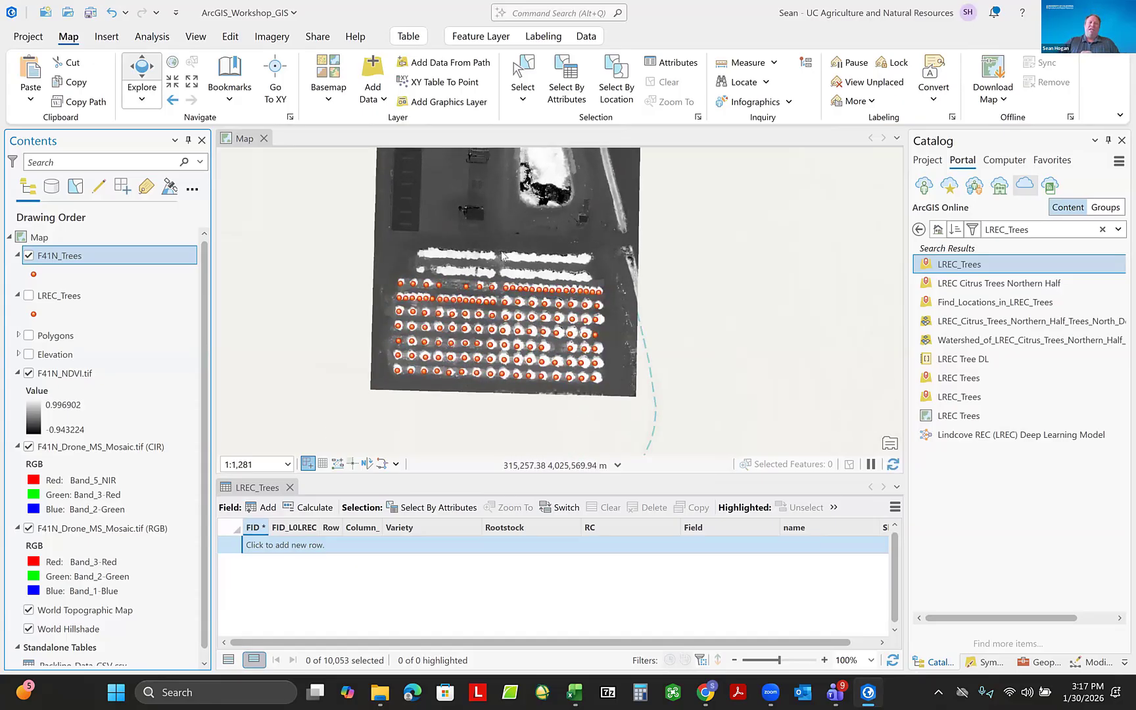
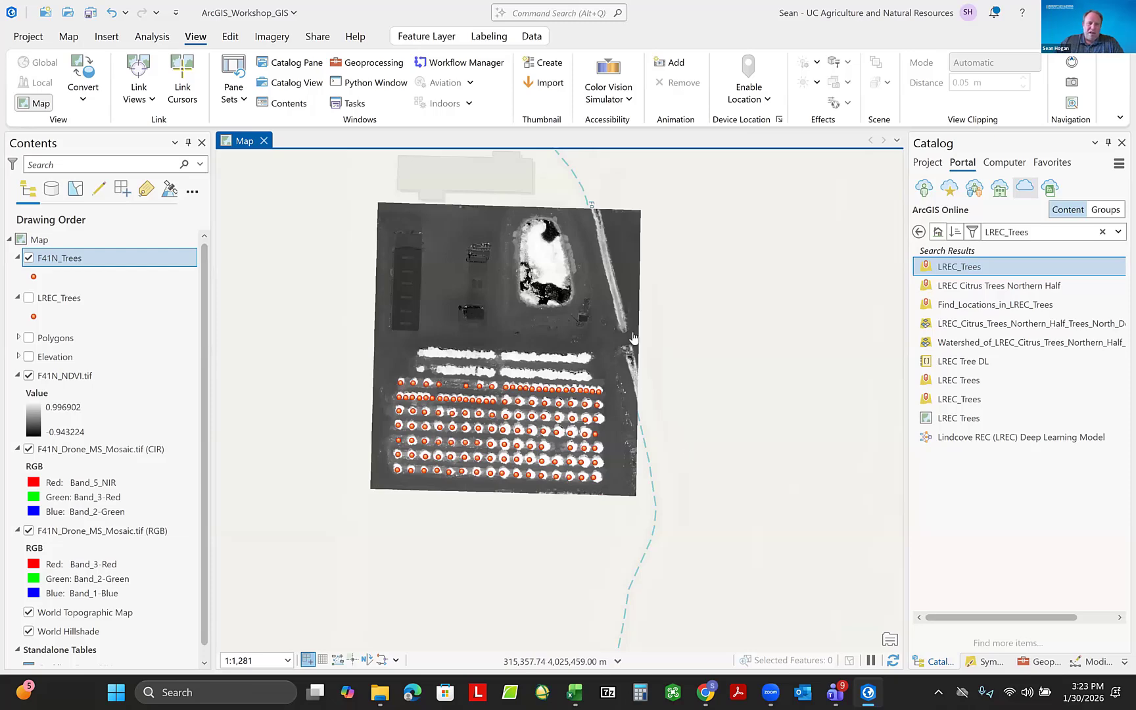
pyautogui.scroll(-3, 539, 309)
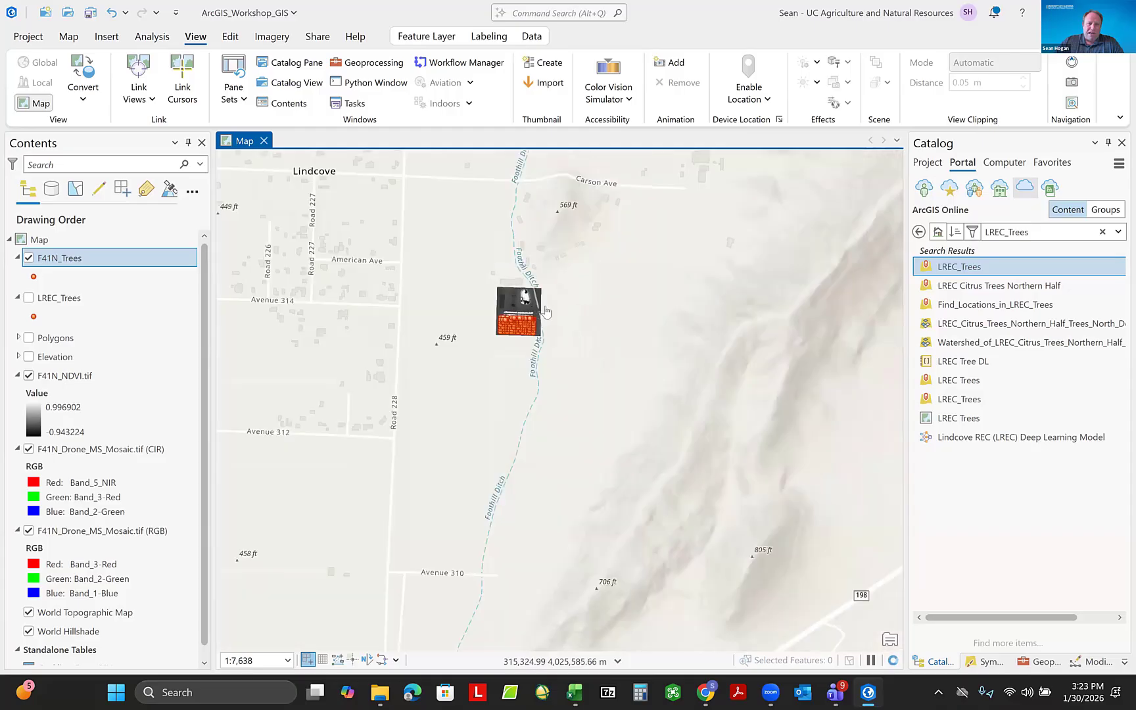
pyautogui.scroll(2, 526, 322)
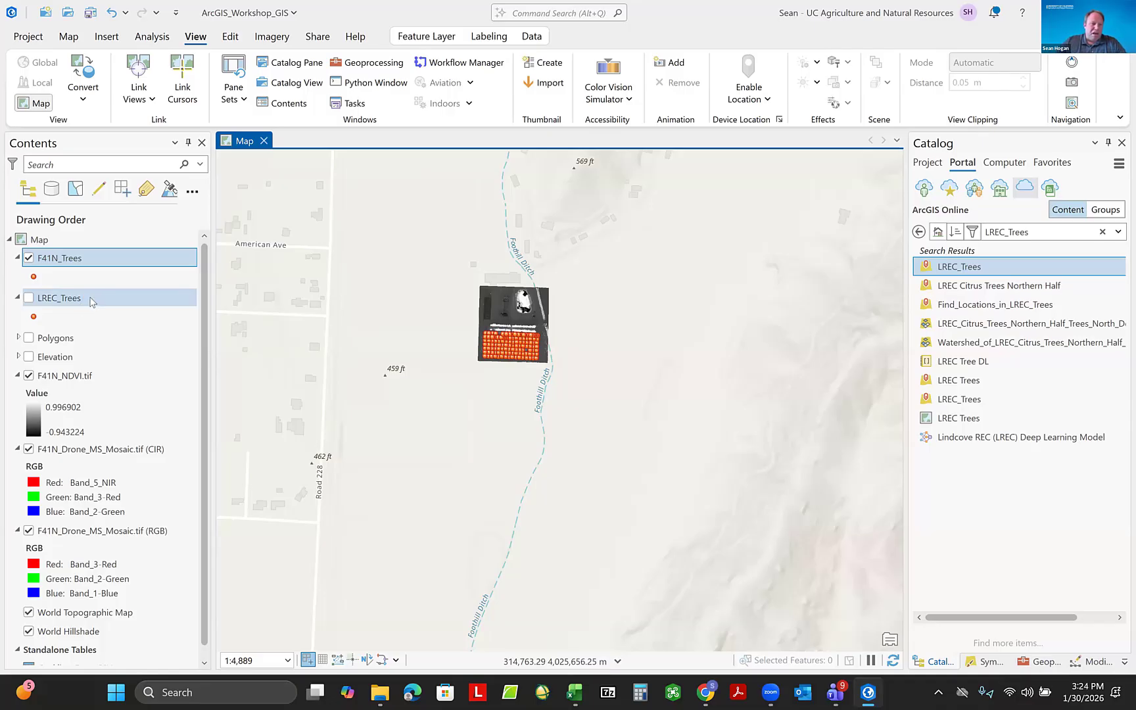
# Turn on the F41N_Field layer and move it out of the Polygons group to directly below F41N_Trees.
pyautogui.click(18, 338)
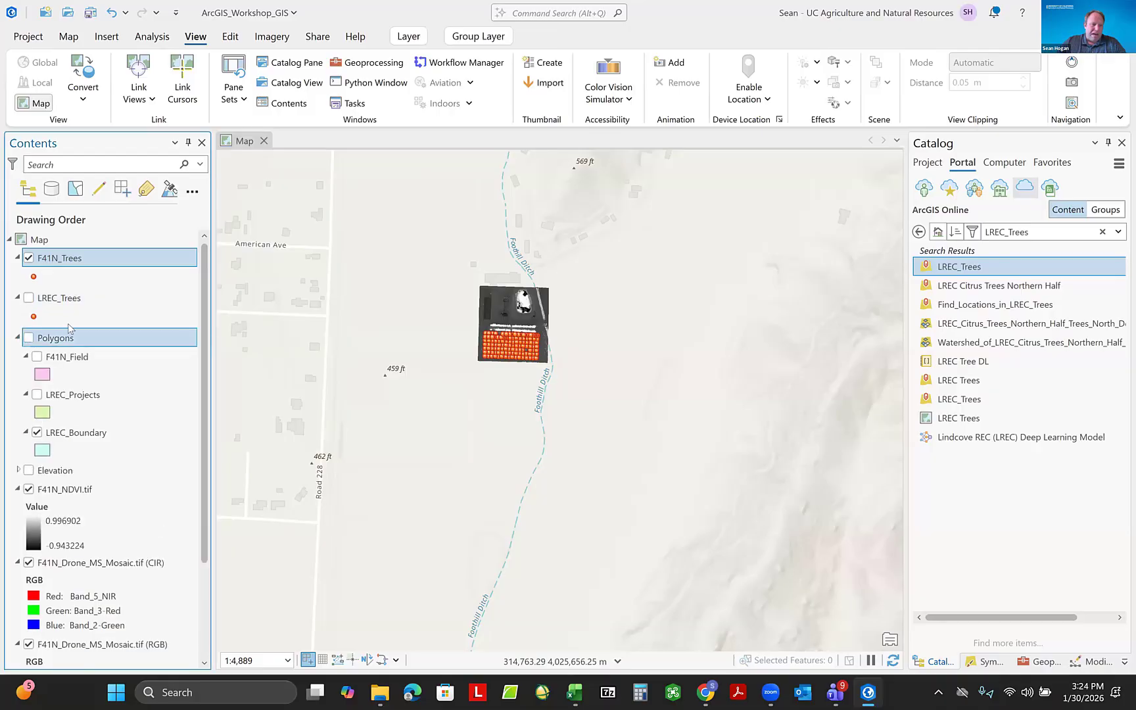
pyautogui.click(38, 358)
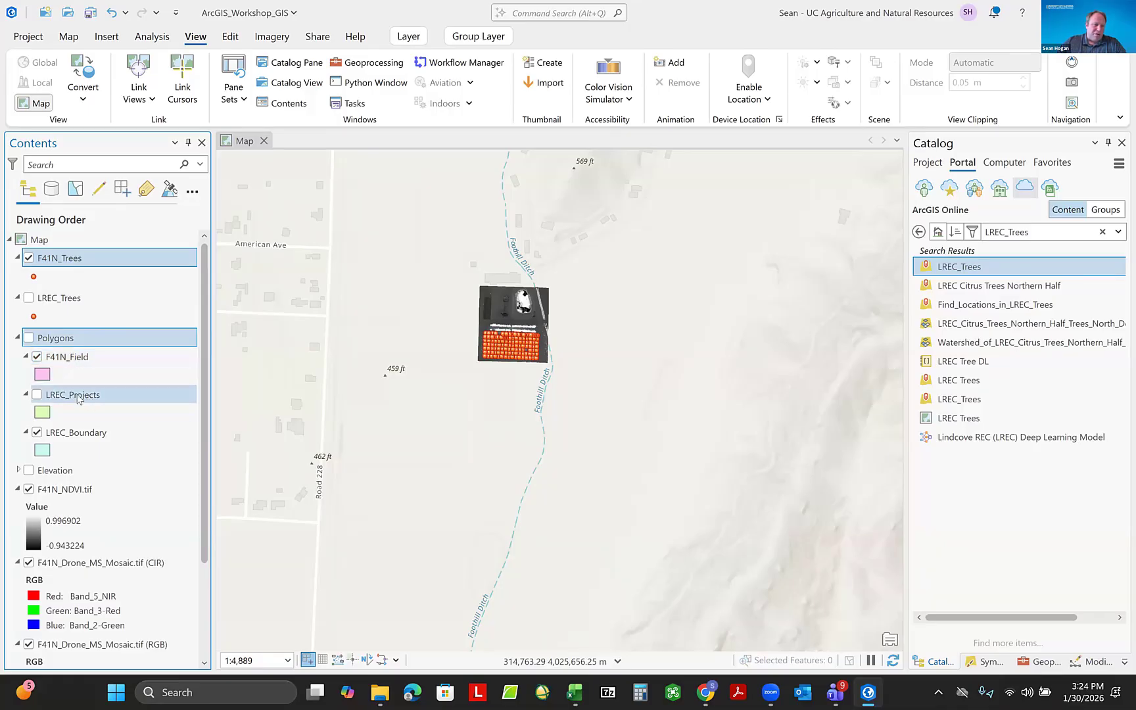
pyautogui.click(68, 356)
pyautogui.moveTo(68, 359); pyautogui.dragTo(62, 301)
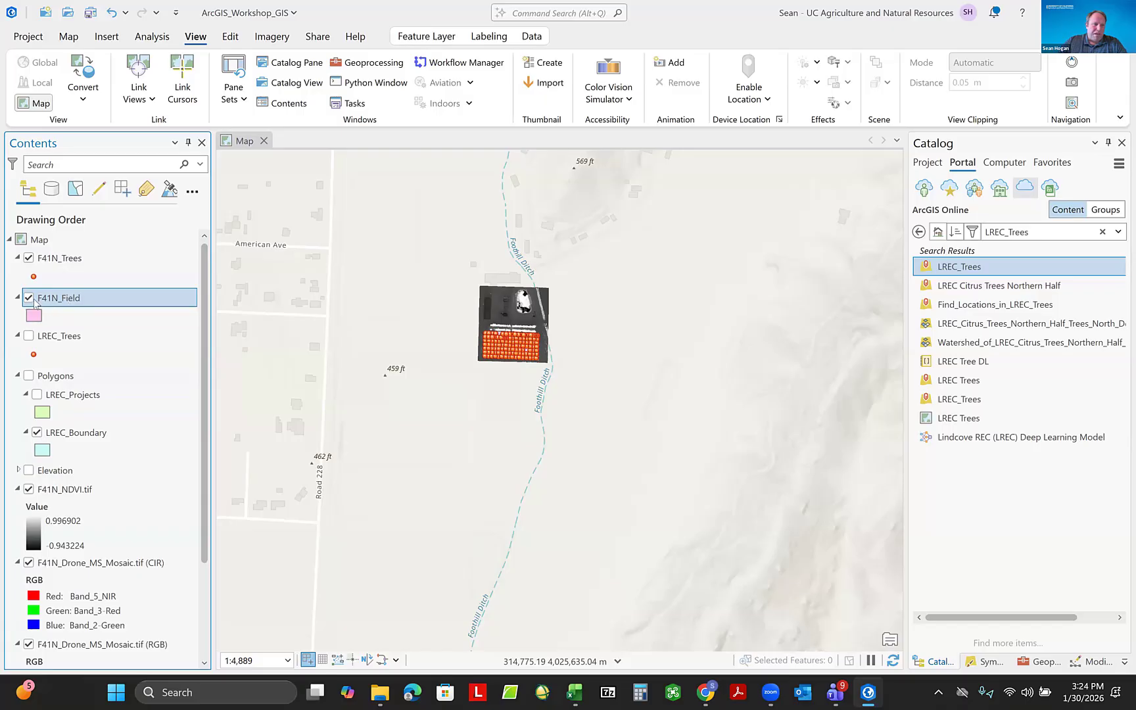
pyautogui.scroll(5, 516, 343)
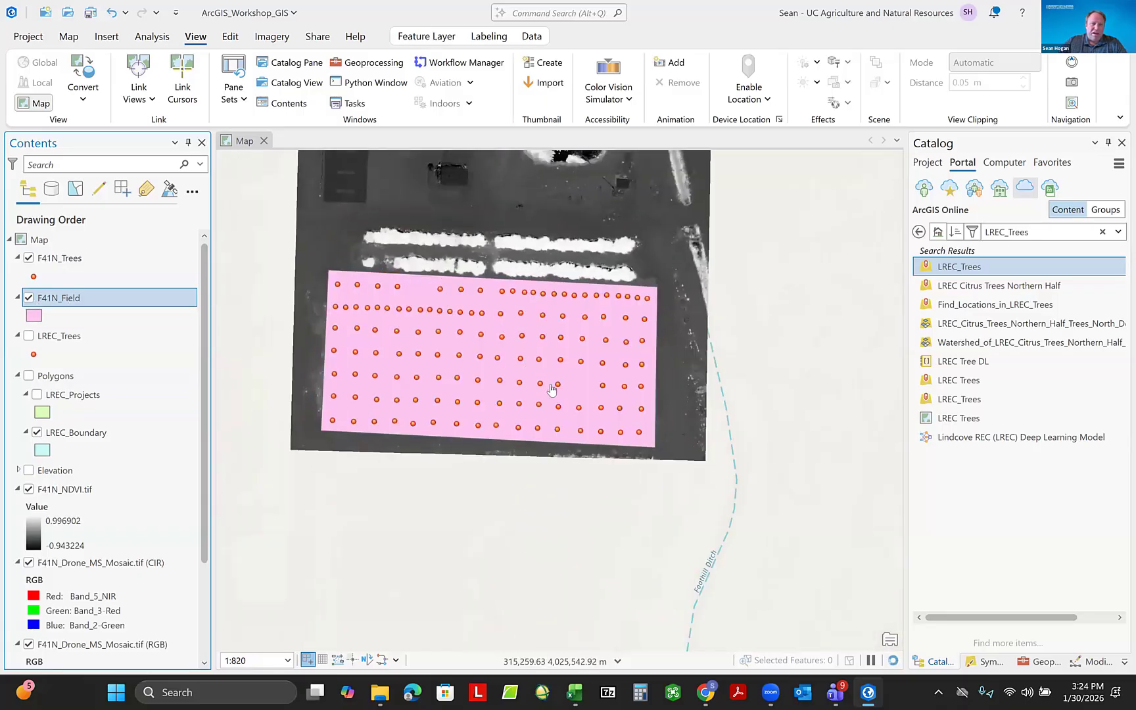
pyautogui.scroll(-1, 552, 390)
pyautogui.scroll(1, 486, 334)
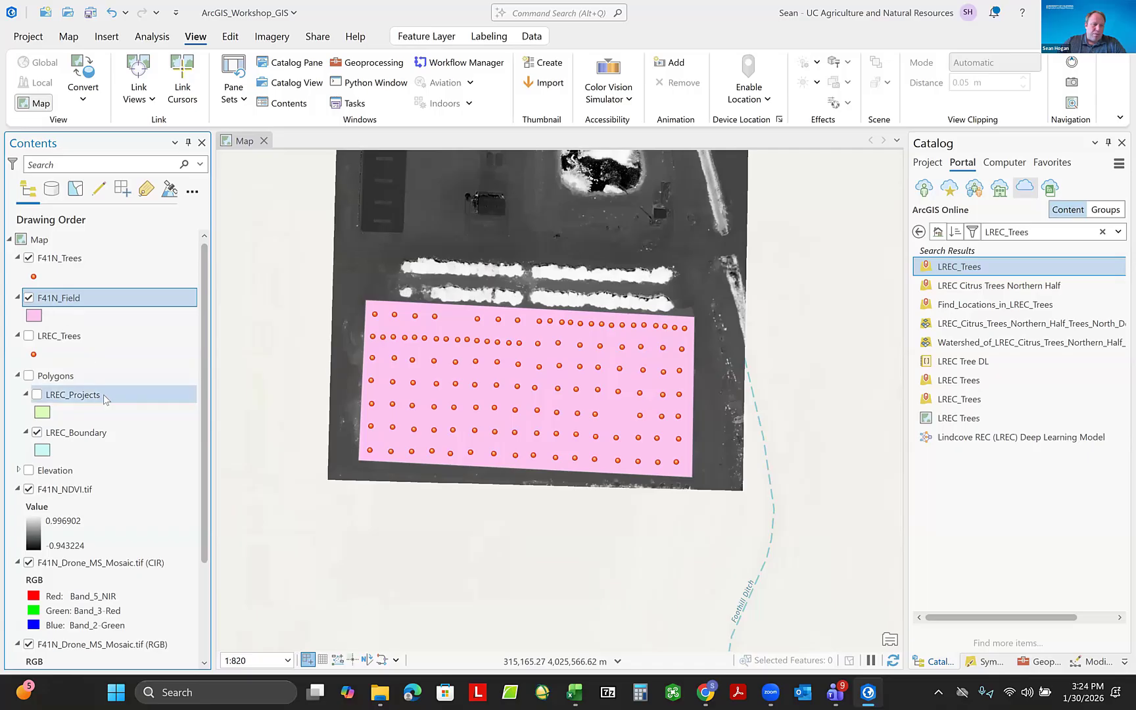
# Change the F41N_Field polygon symbol to the ArcGIS 2D style Black Outline (2 pts).
pyautogui.click(18, 377)
pyautogui.click(17, 376)
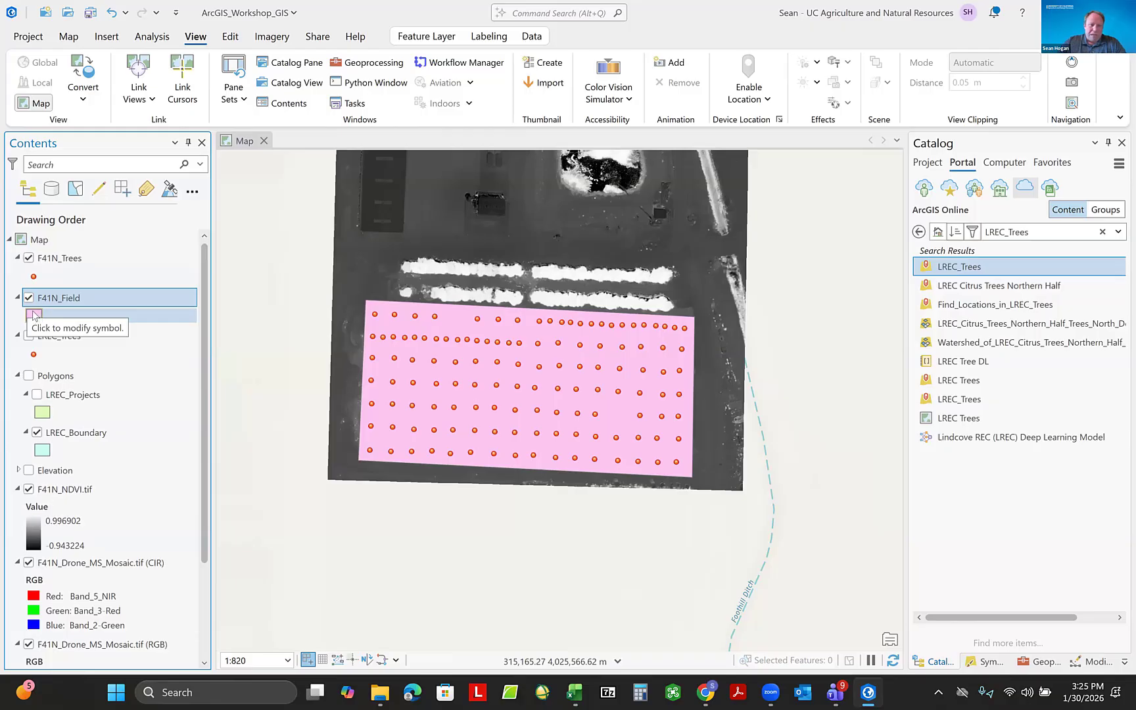
pyautogui.click(34, 315)
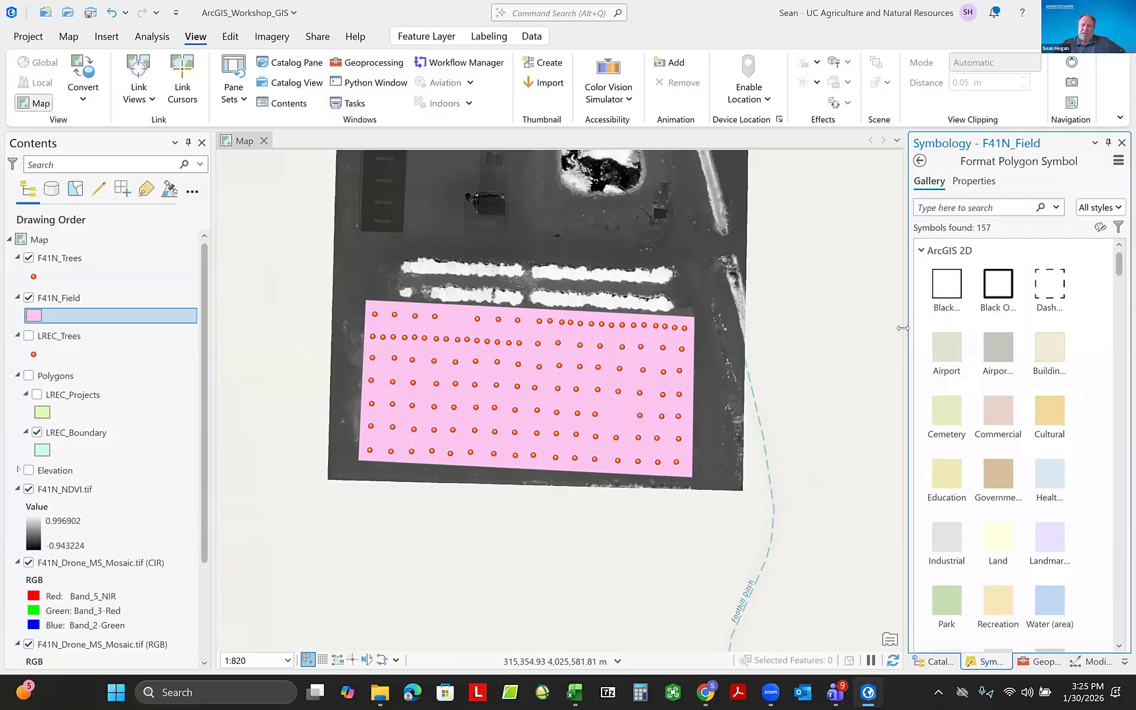
pyautogui.moveTo(900, 328); pyautogui.dragTo(892, 327)
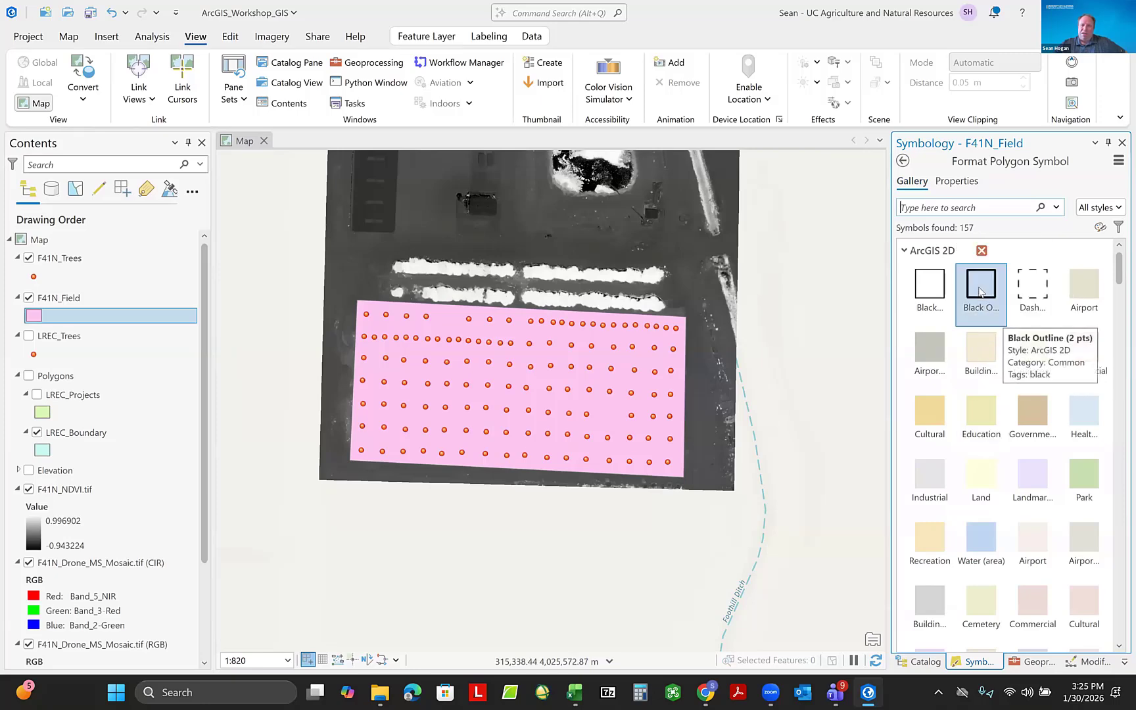
pyautogui.click(980, 292)
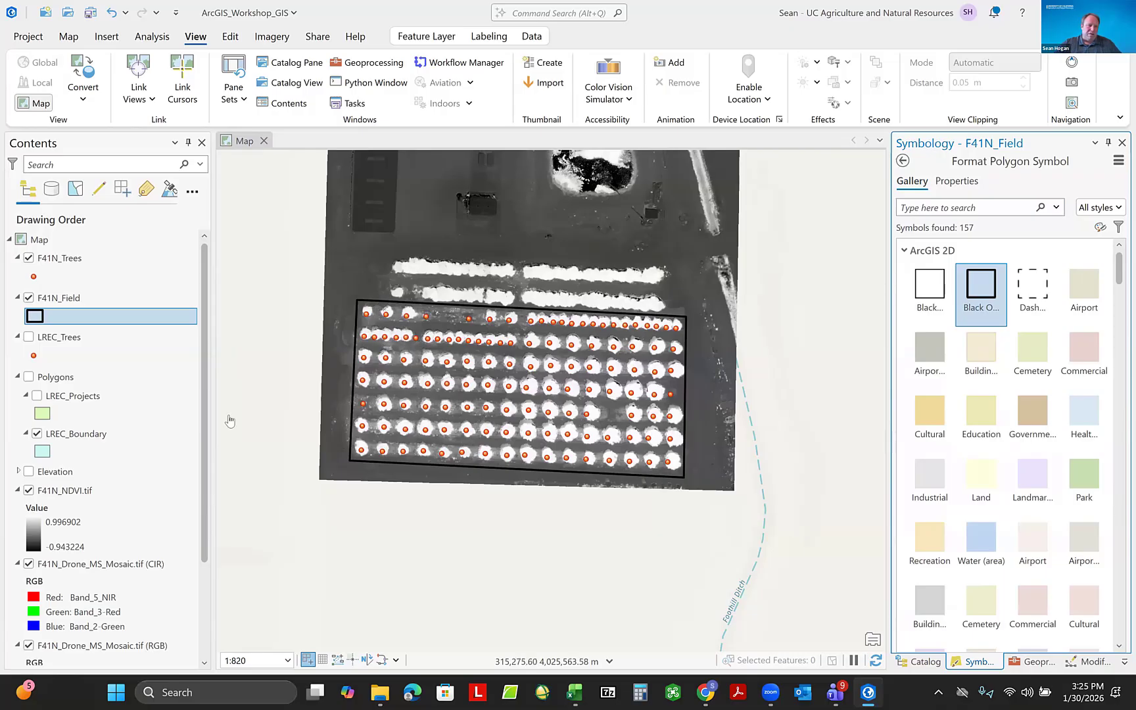
# Hide the F41N_NDVI.tif layer and collapse its legend, comparing it briefly with the CIR mosaic underneath.
pyautogui.click(29, 491)
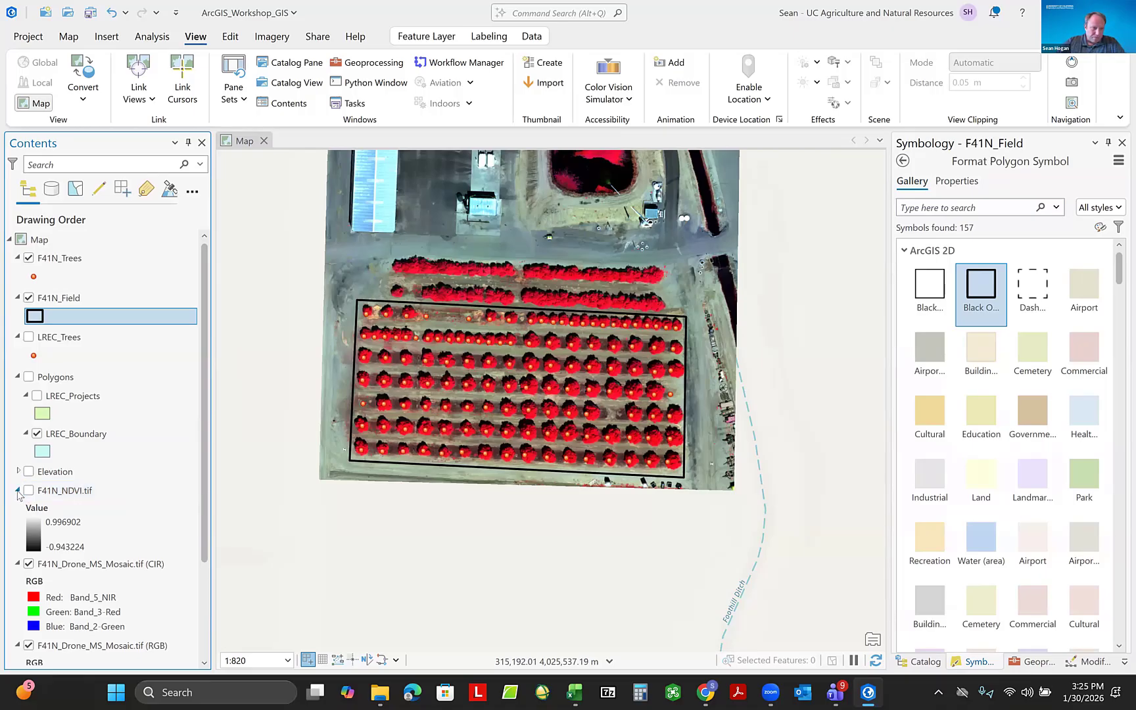
pyautogui.click(17, 491)
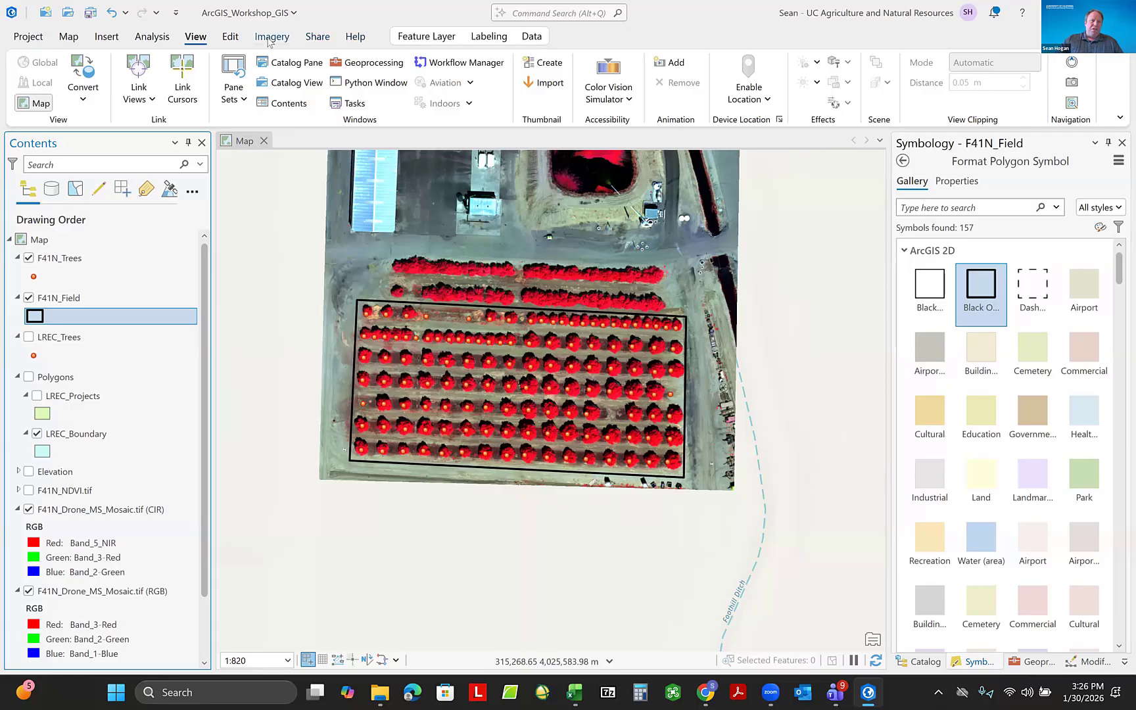
pyautogui.click(150, 41)
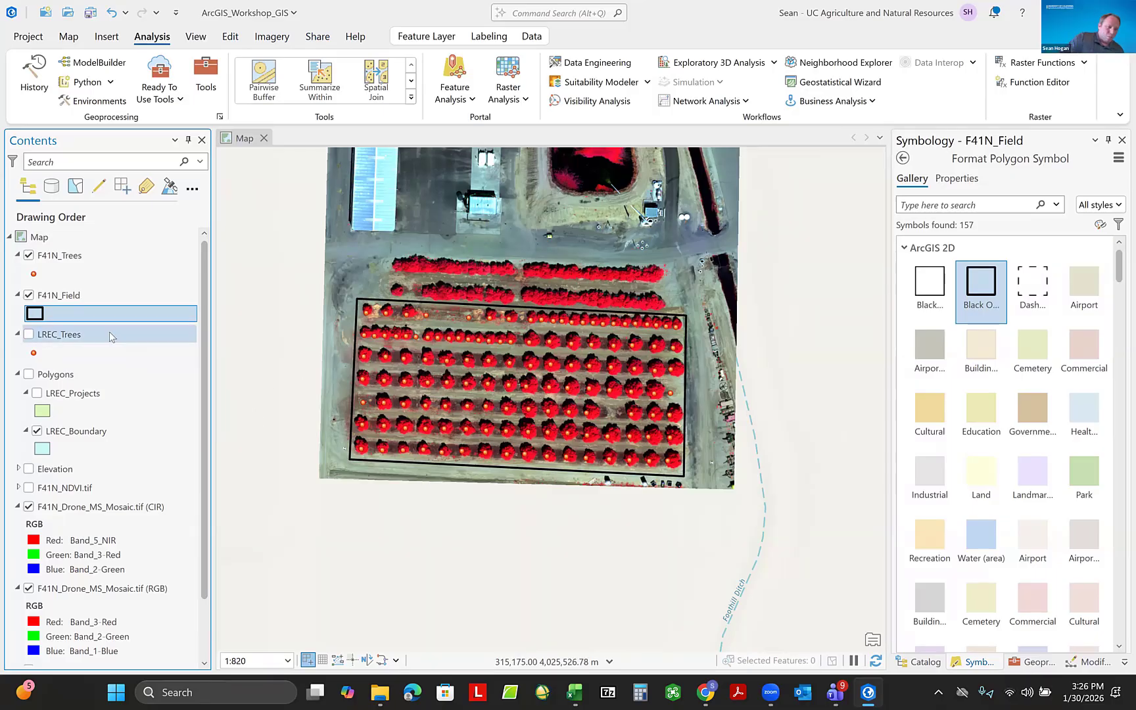
pyautogui.click(29, 488)
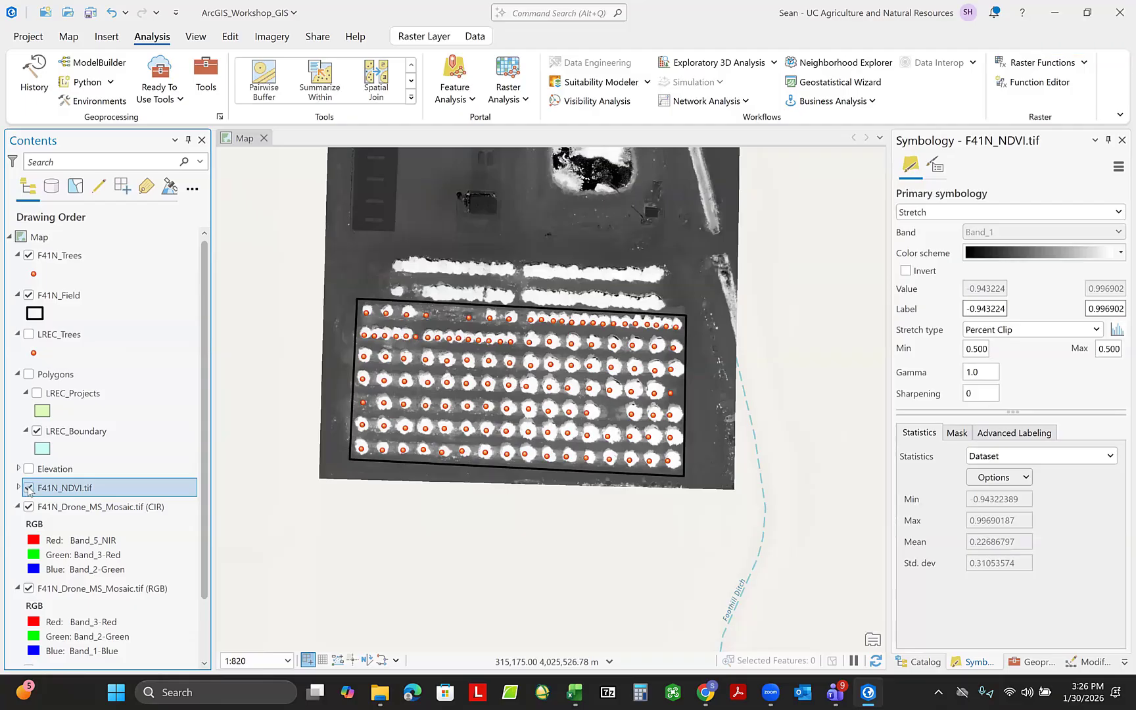
pyautogui.click(28, 488)
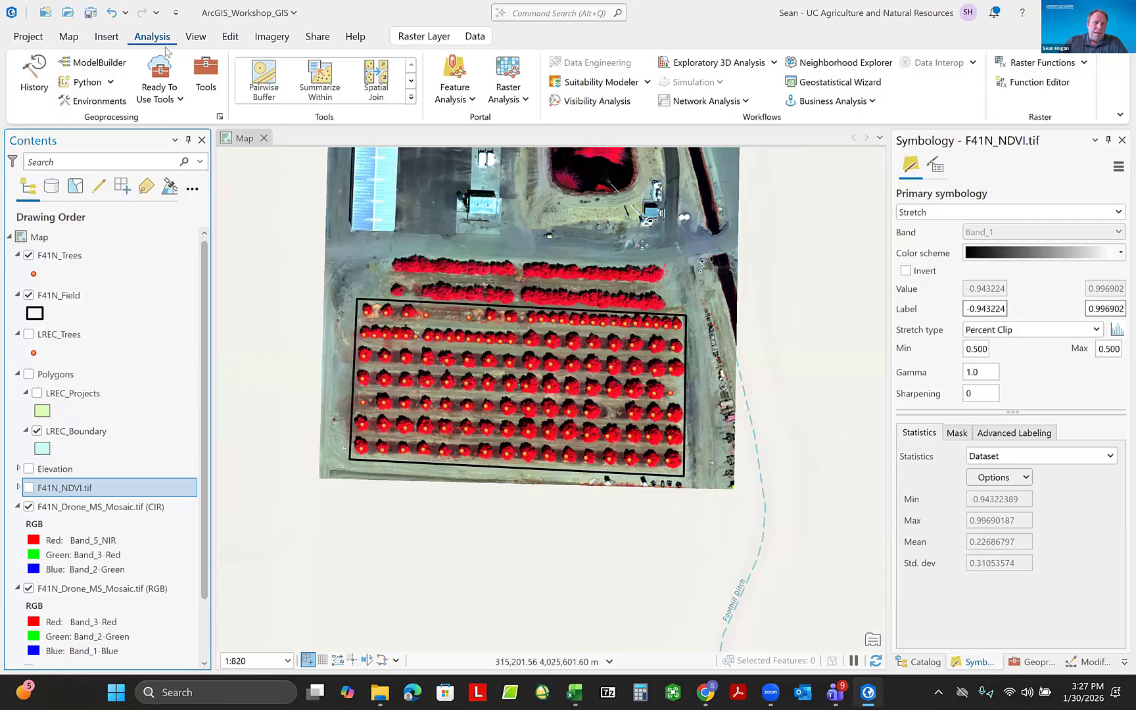
# Set up the Clip Raster tool with F41N_Drone_MS_Mosaic.tif (CIR) as the input raster and F41N_Field as the output extent.
pyautogui.click(206, 82)
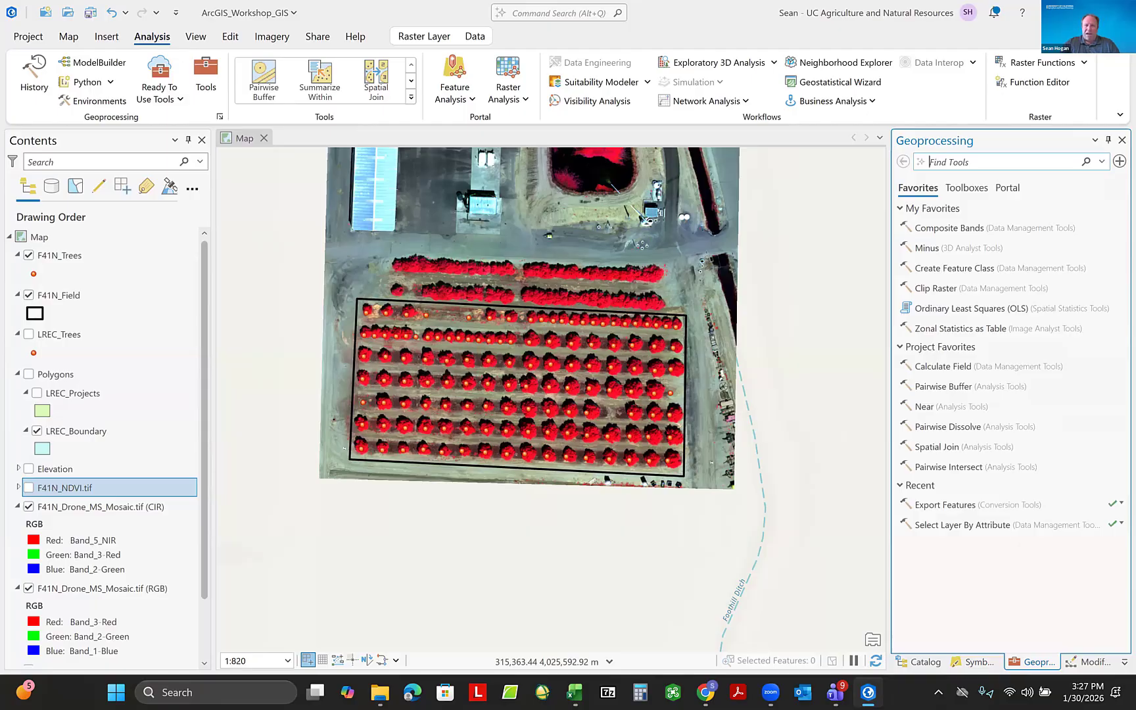
pyautogui.write('clip raster')
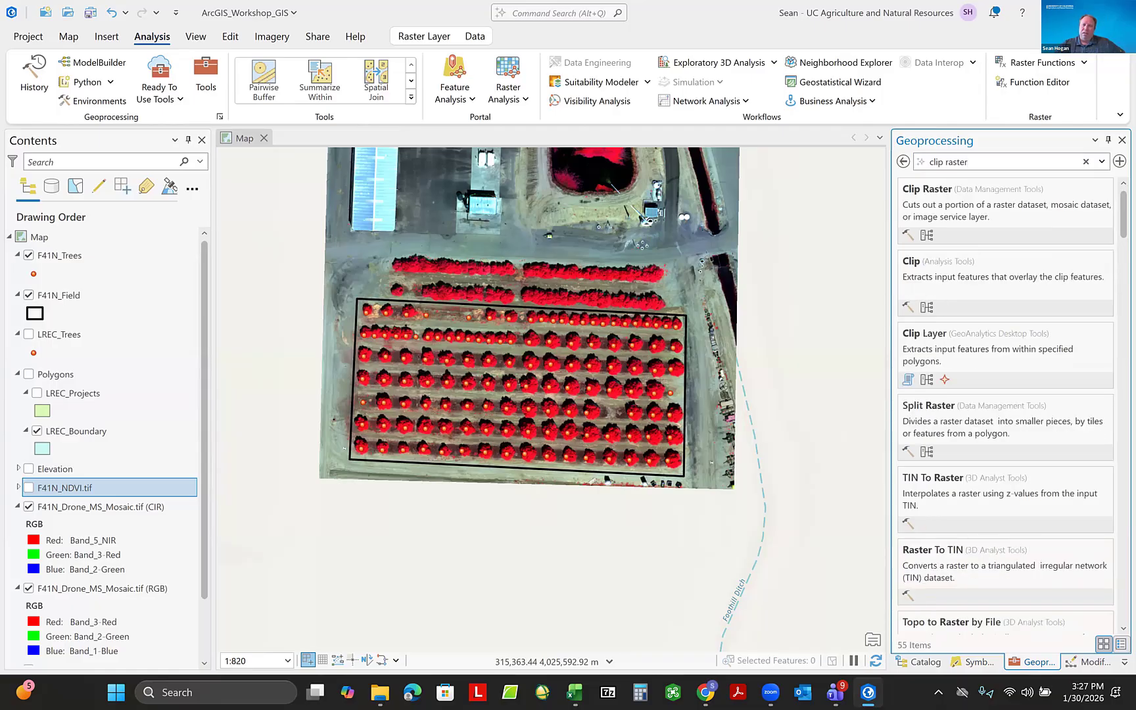
pyautogui.click(928, 191)
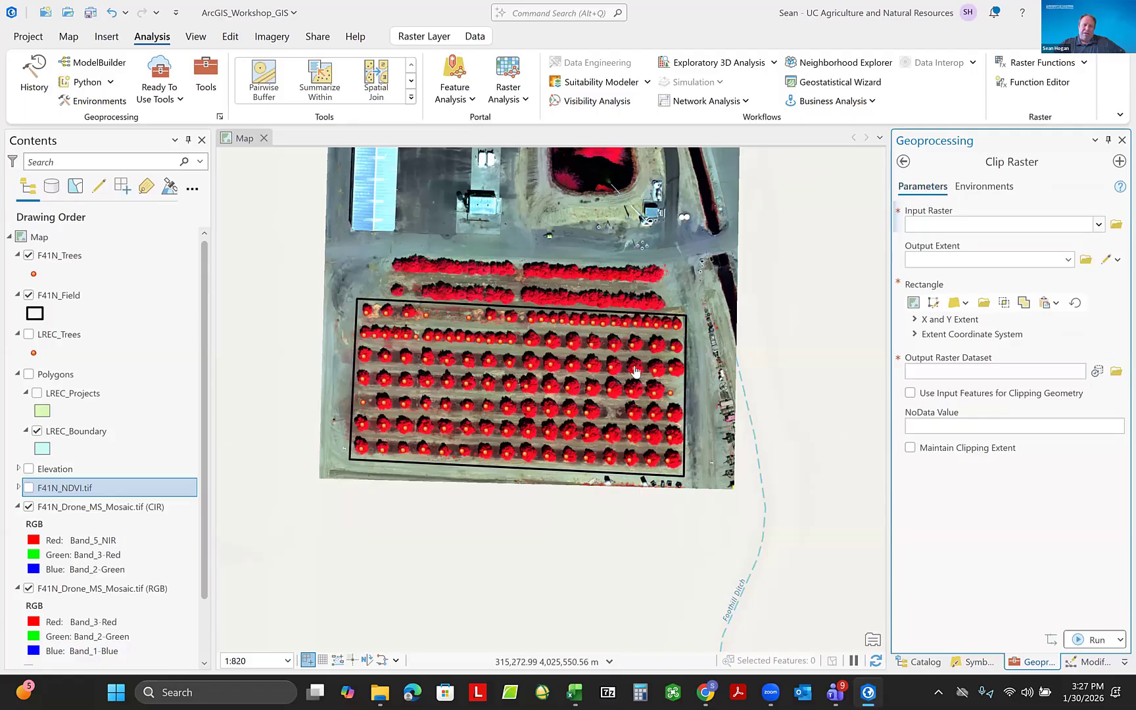
pyautogui.click(1099, 225)
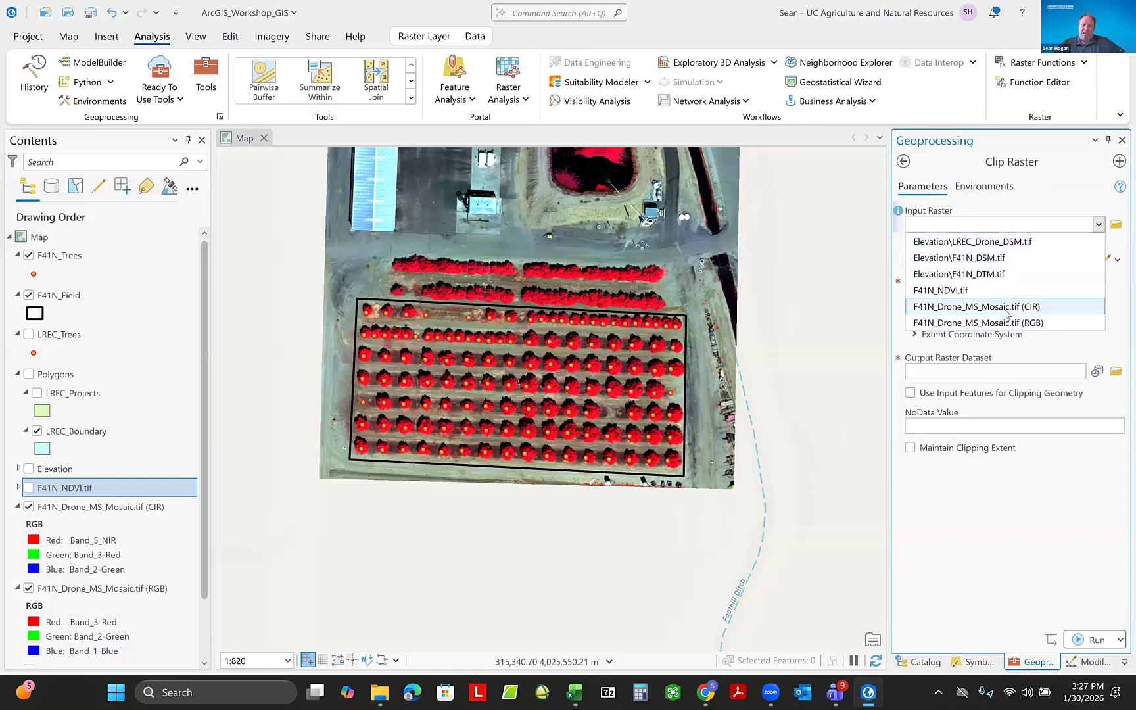
pyautogui.click(1004, 313)
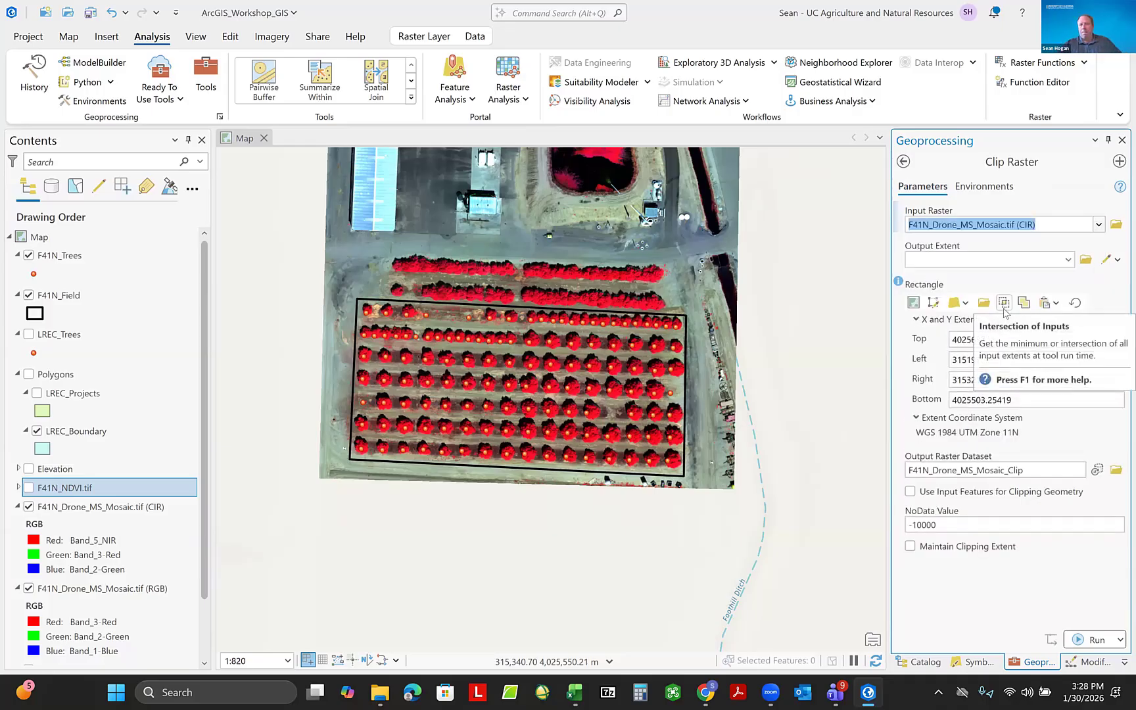
pyautogui.click(1068, 260)
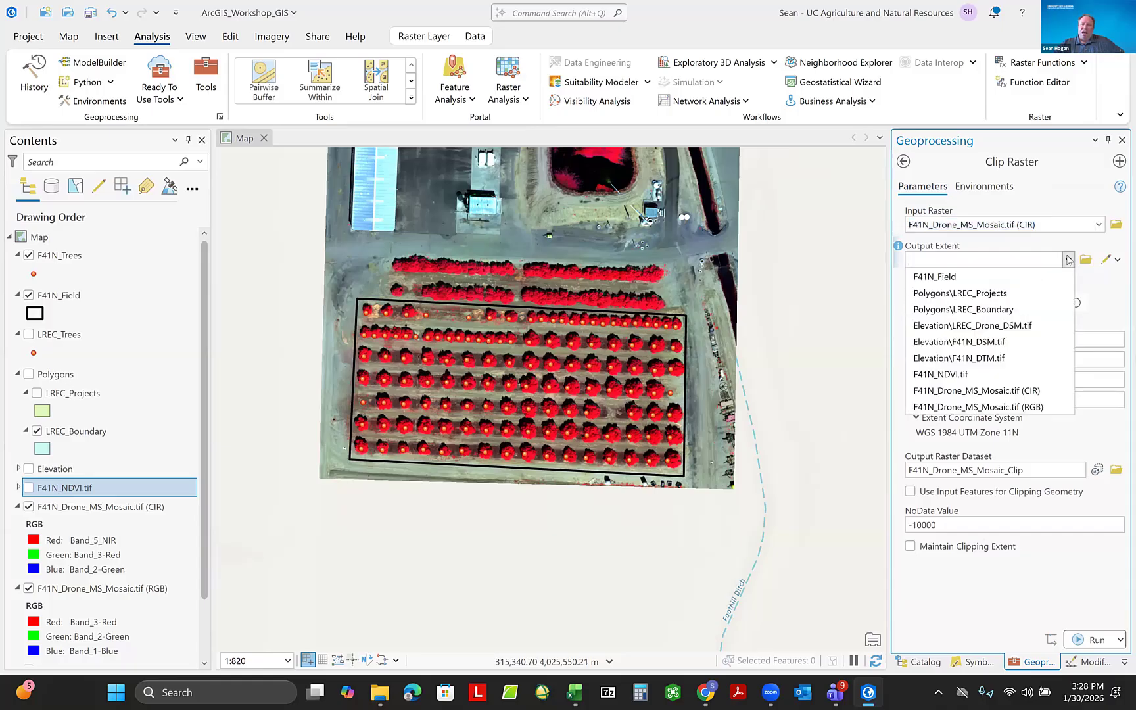
pyautogui.click(951, 277)
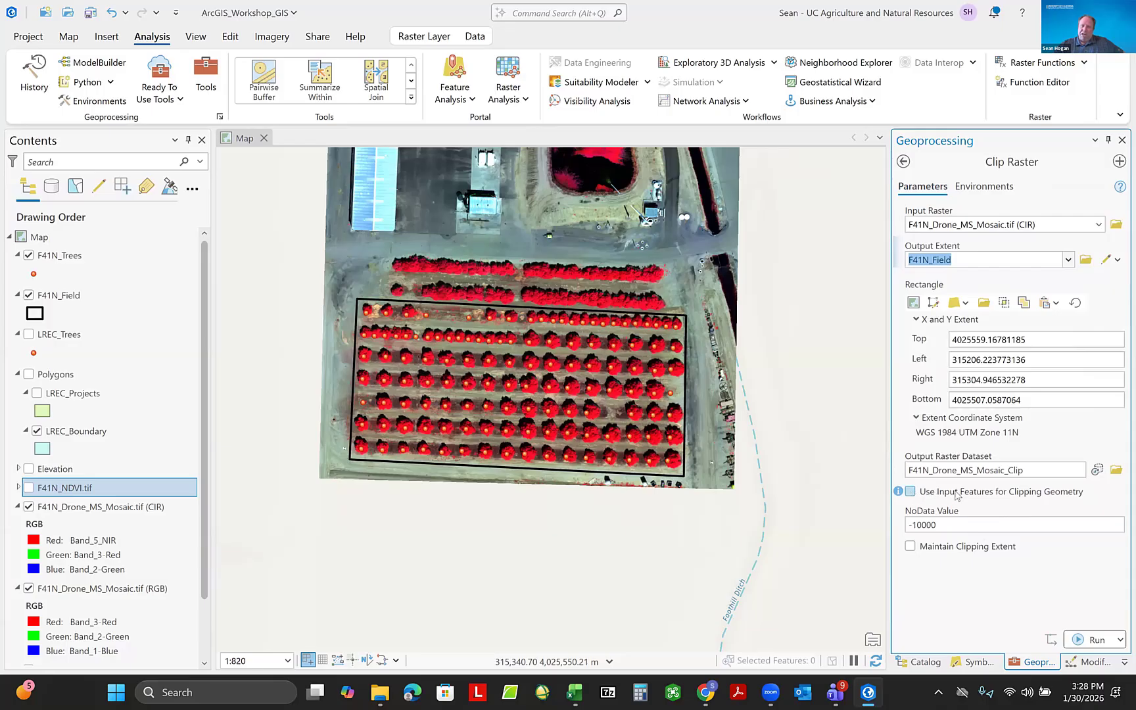
# Enable Use Input Features for Clipping Geometry and Maintain Clipping Extent, and run the raster clip.
pyautogui.click(910, 492)
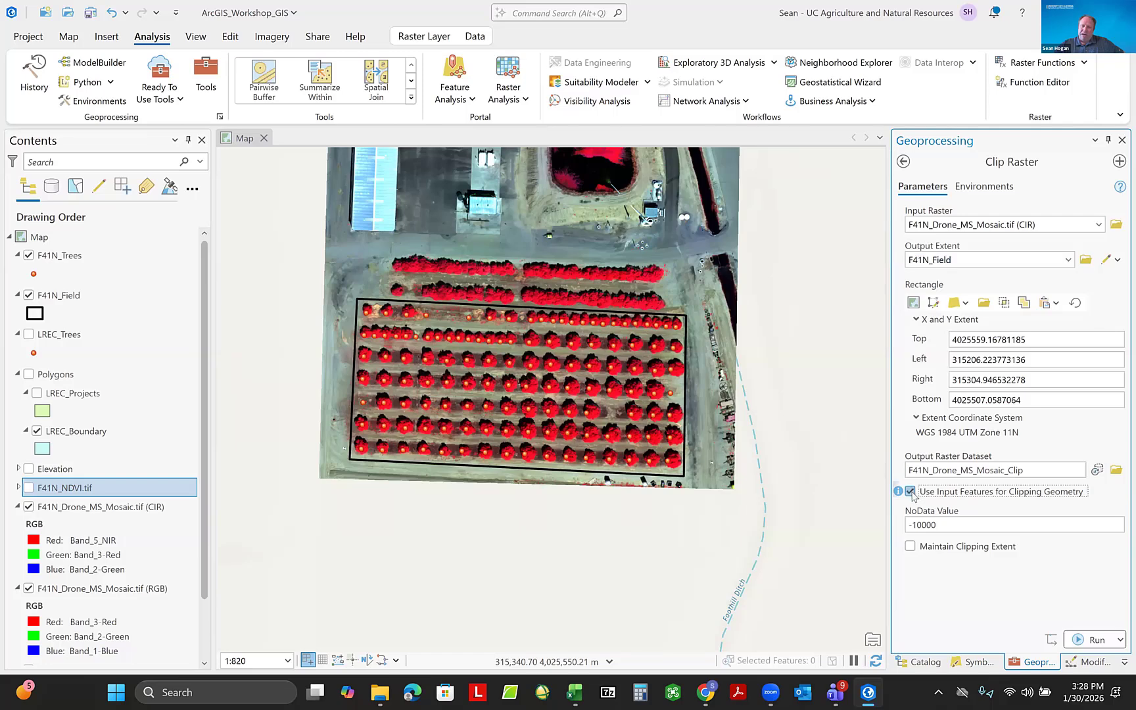
pyautogui.click(911, 546)
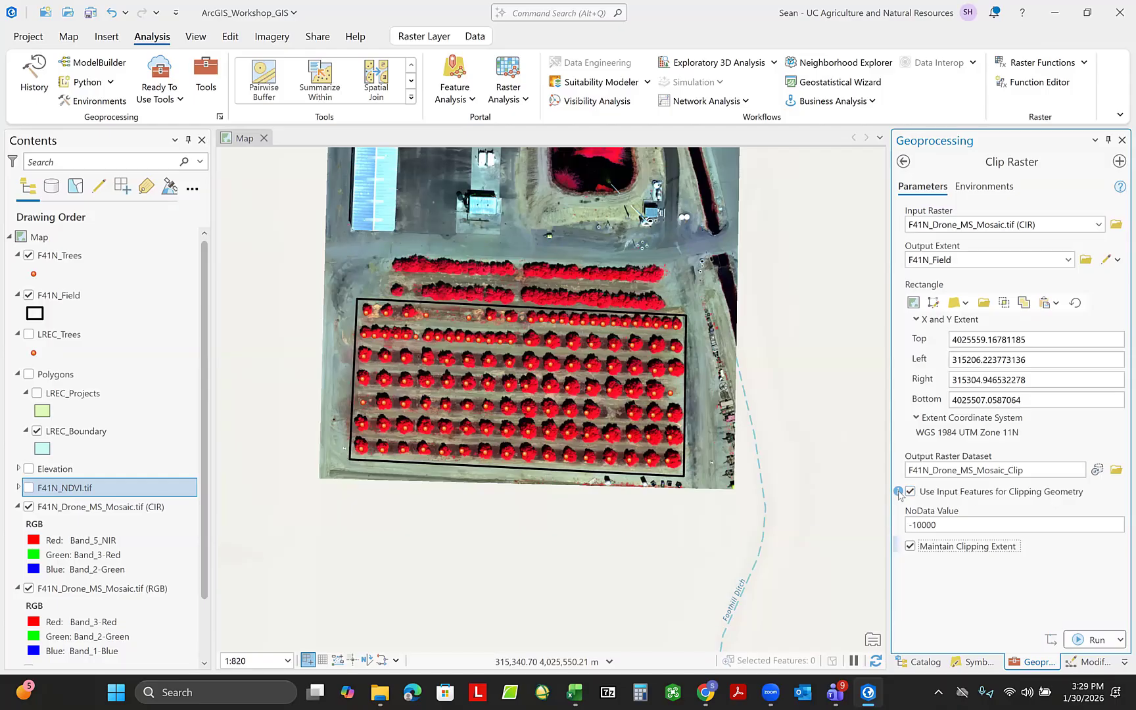
pyautogui.moveTo(899, 493)
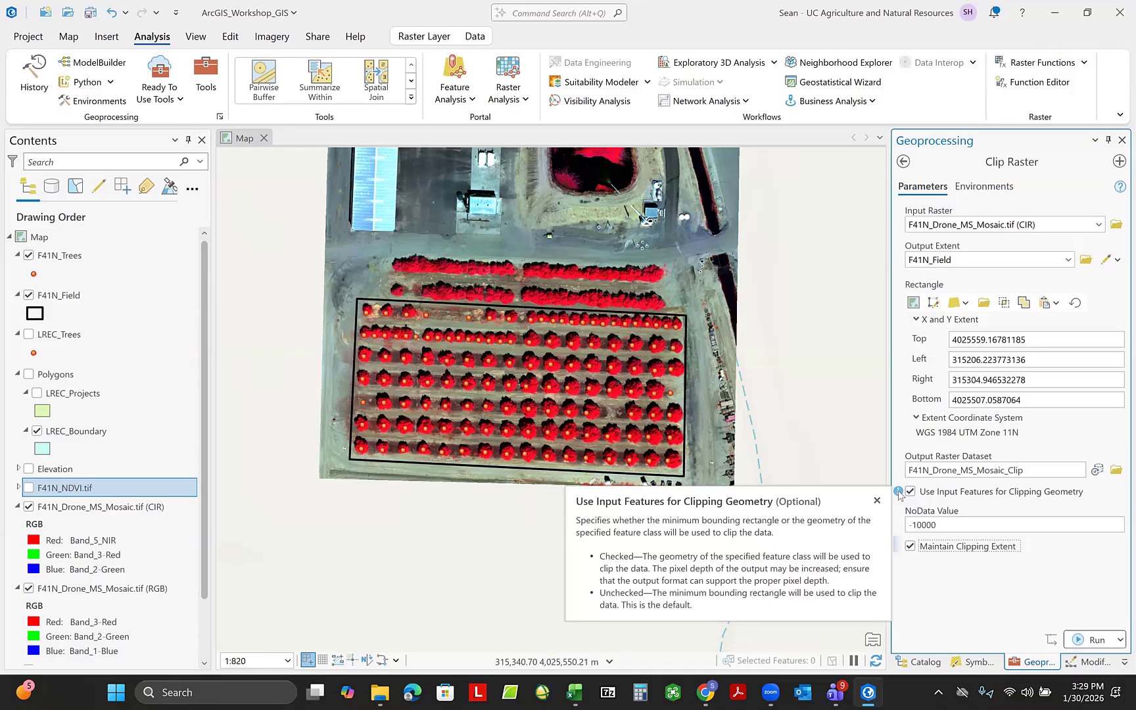
pyautogui.moveTo(900, 547)
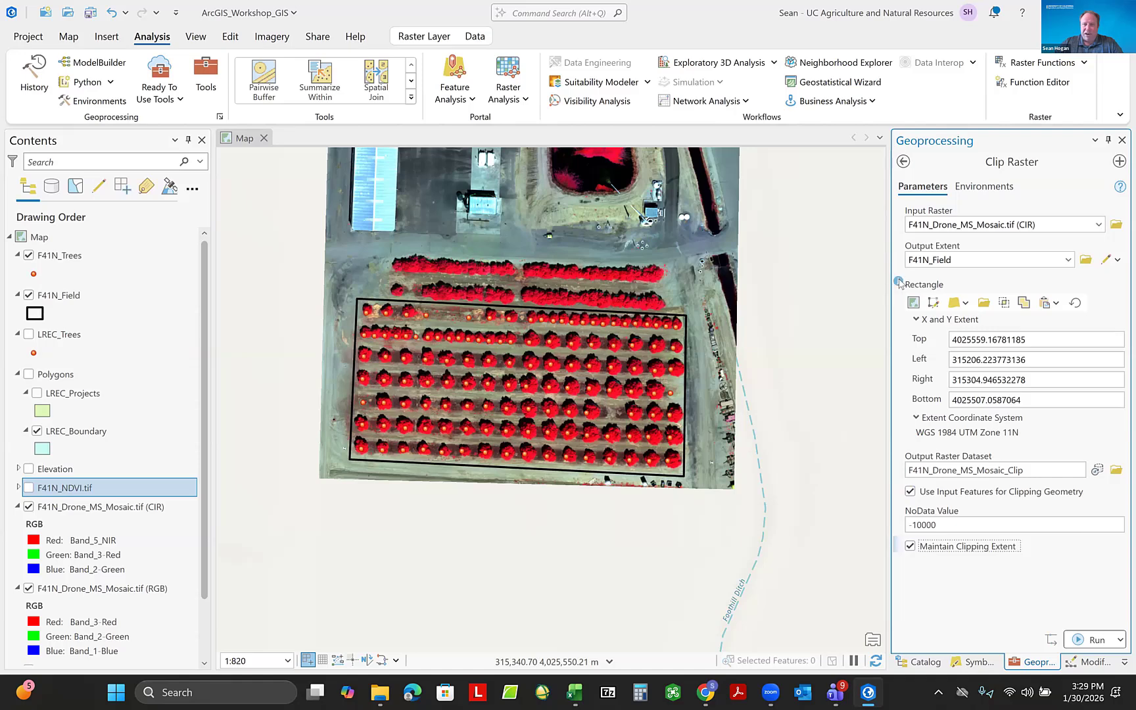
pyautogui.moveTo(899, 283)
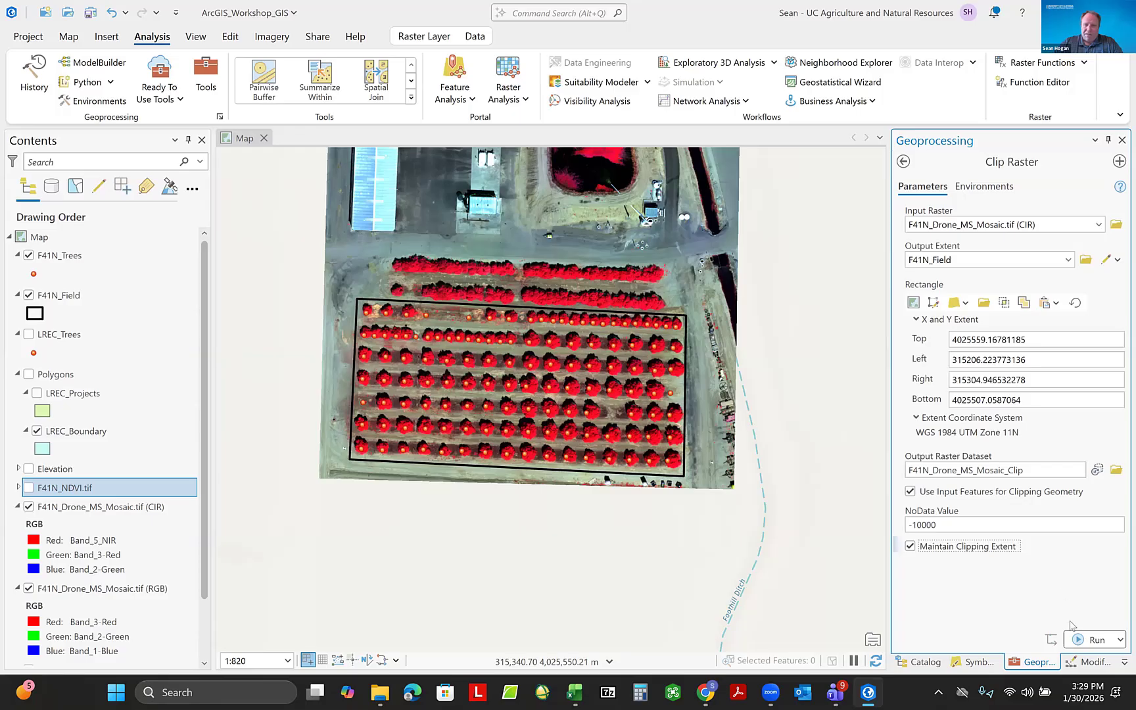
pyautogui.click(1093, 640)
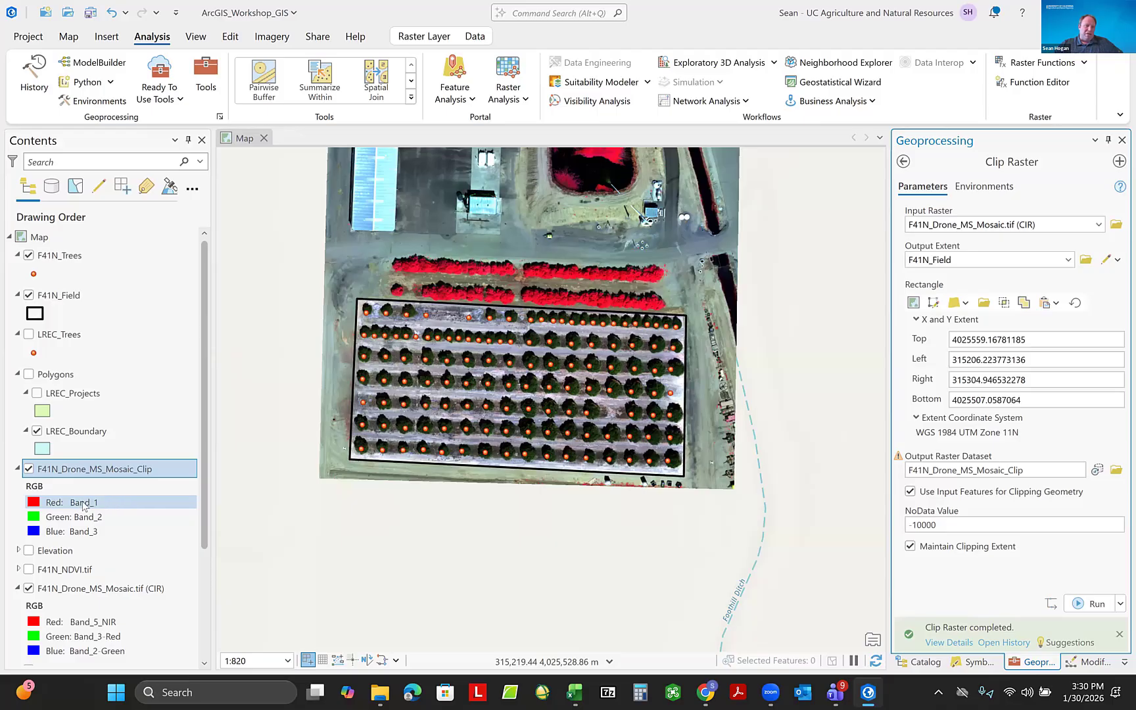
# Set the F41N_Drone_MS_Mosaic_Clip band combination to Red Band_5, Green Band_3 and Blue Band_2.
pyautogui.click(84, 504)
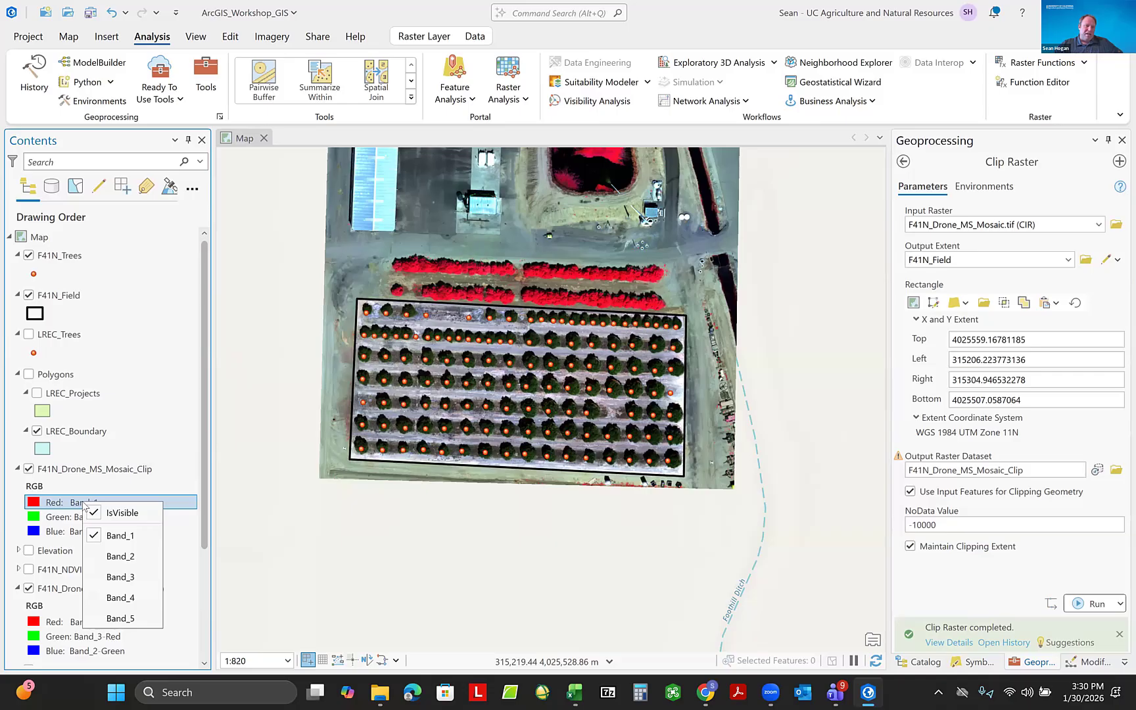
pyautogui.click(122, 616)
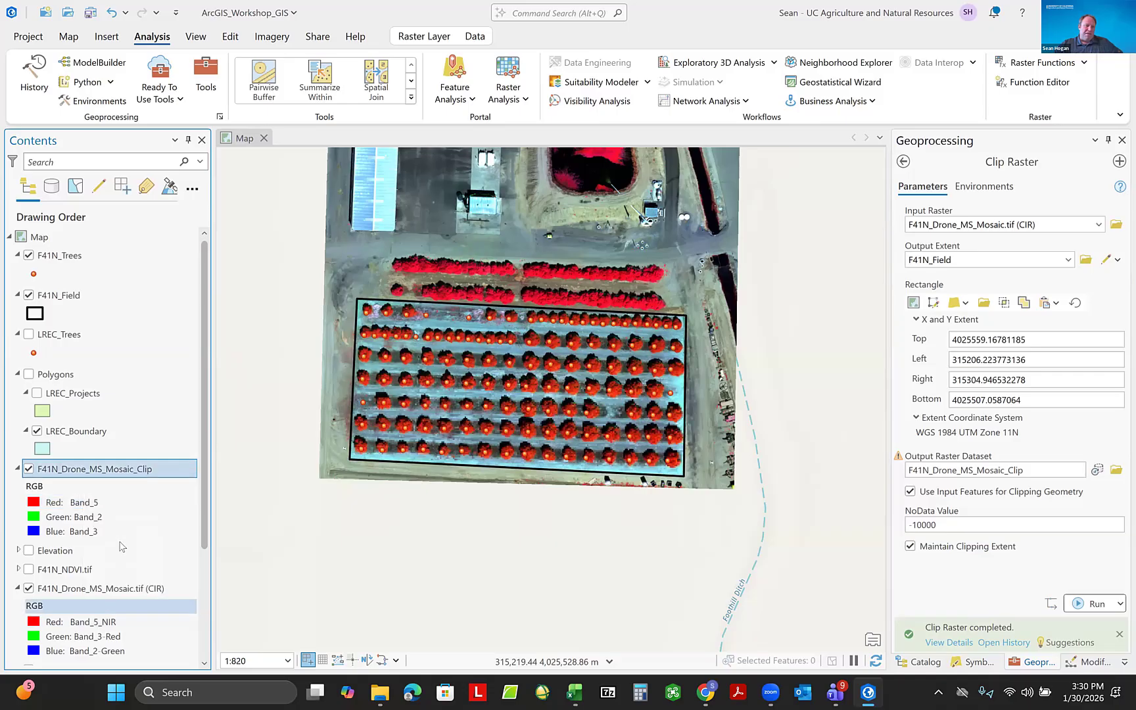
pyautogui.click(96, 518)
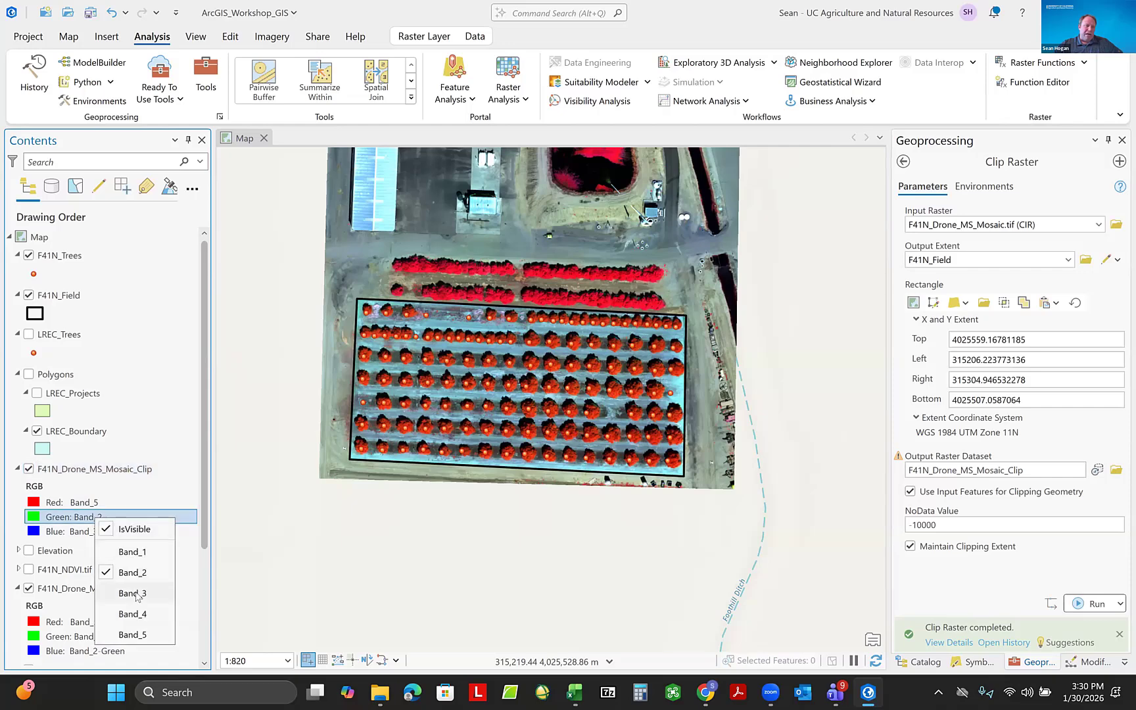
pyautogui.click(137, 594)
pyautogui.click(92, 533)
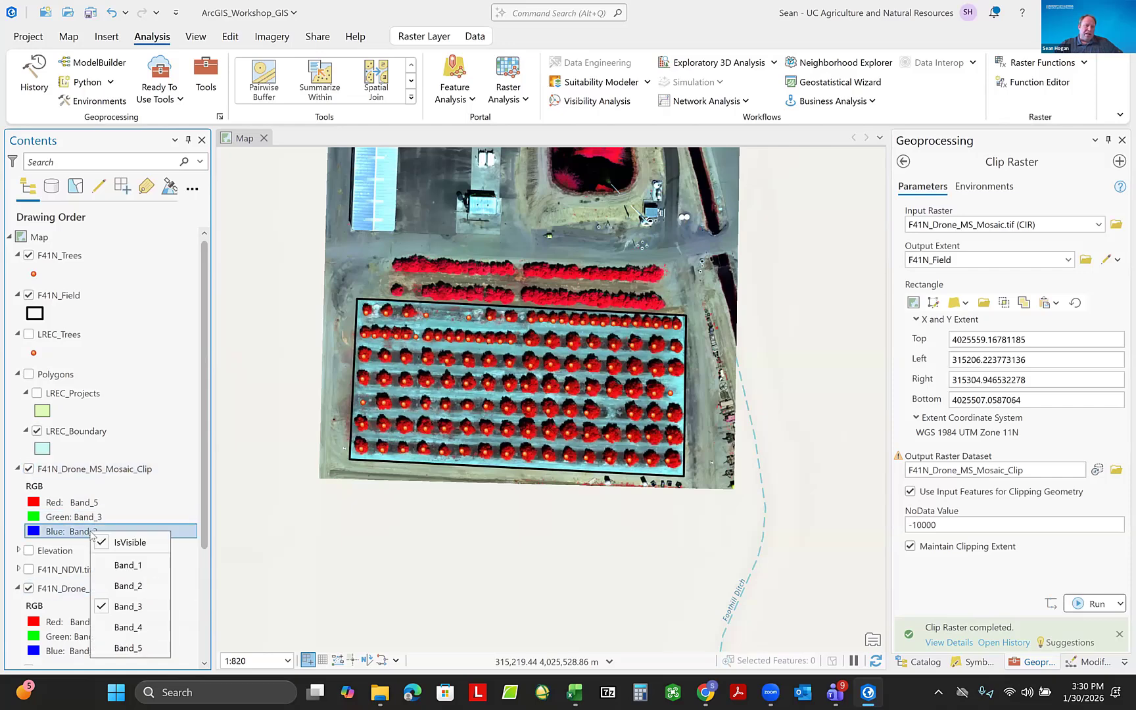
pyautogui.click(129, 585)
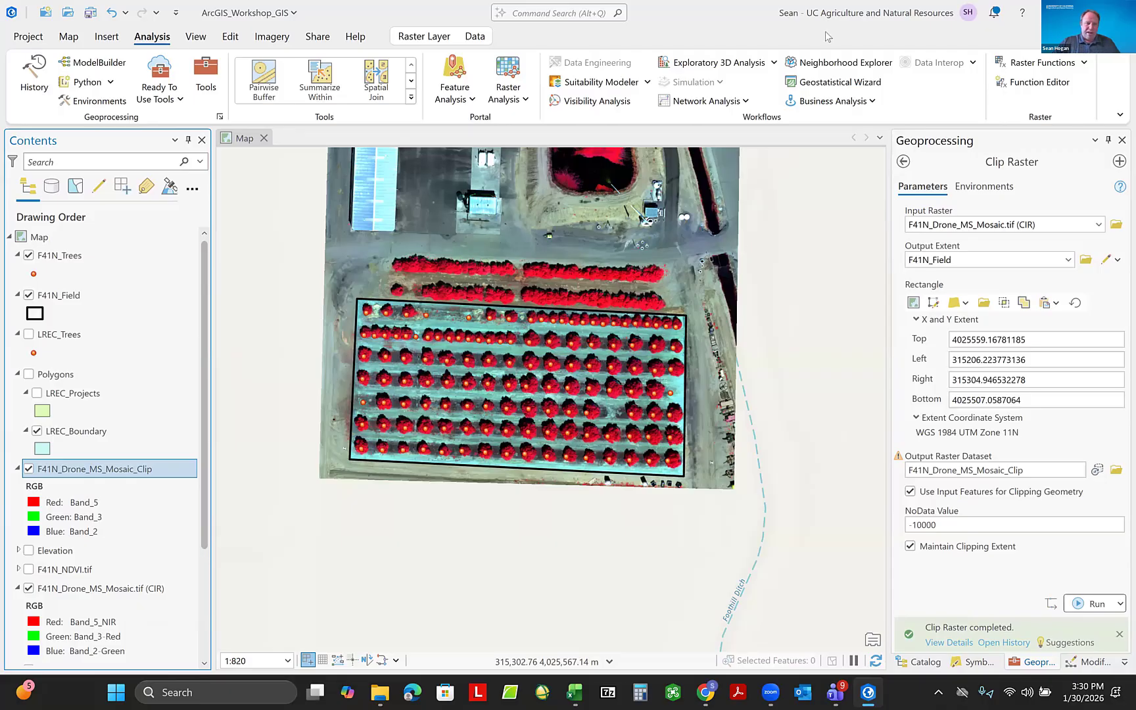
pyautogui.click(592, 383)
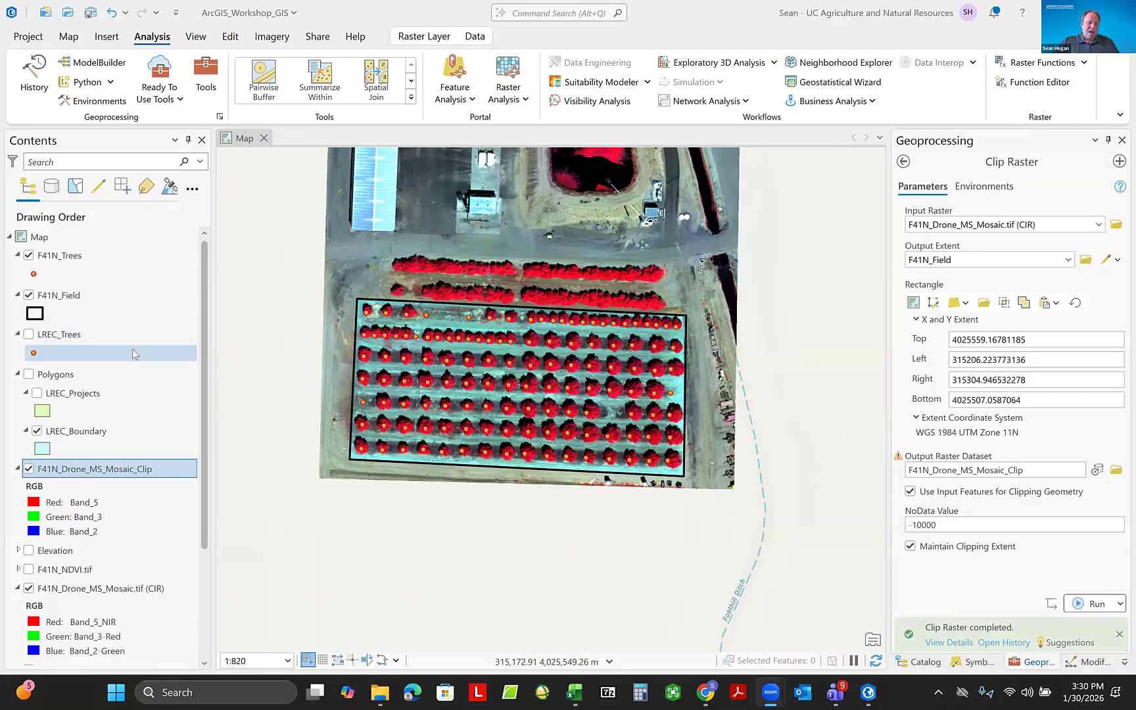
# Hide the F41N_Drone_MS_Mosaic.tif (CIR) and F41N_Drone_MS_Mosaic.tif (RGB) layers.
pyautogui.scroll(-3, 132, 349)
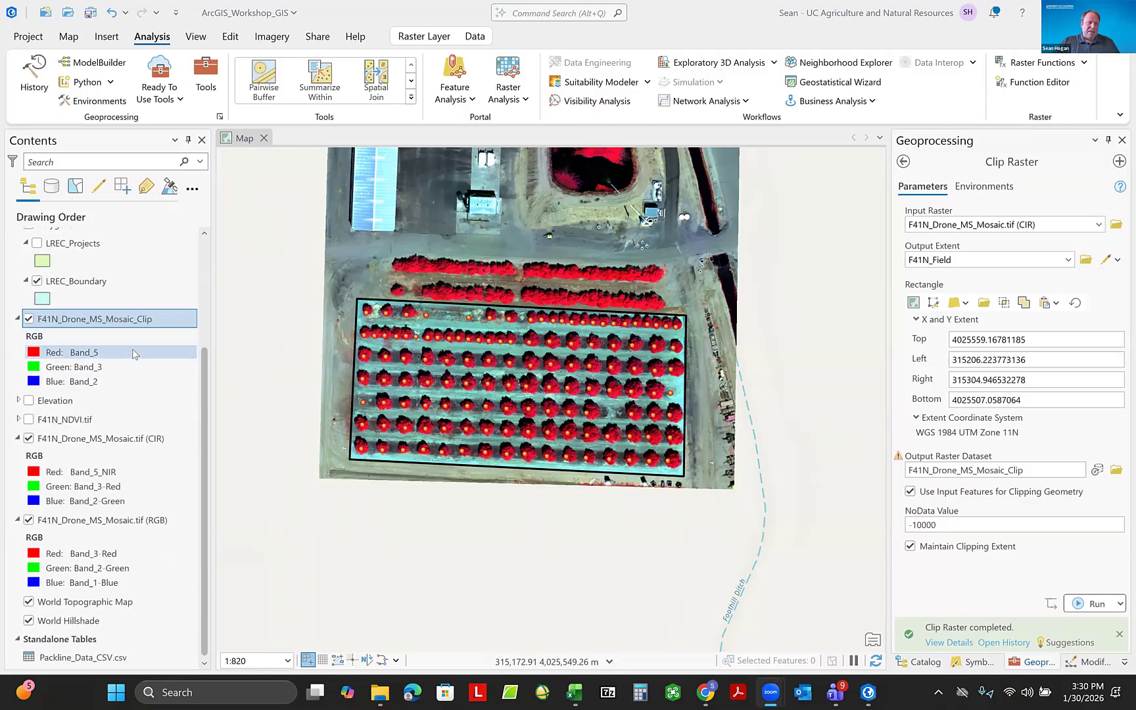
pyautogui.click(29, 439)
pyautogui.click(29, 520)
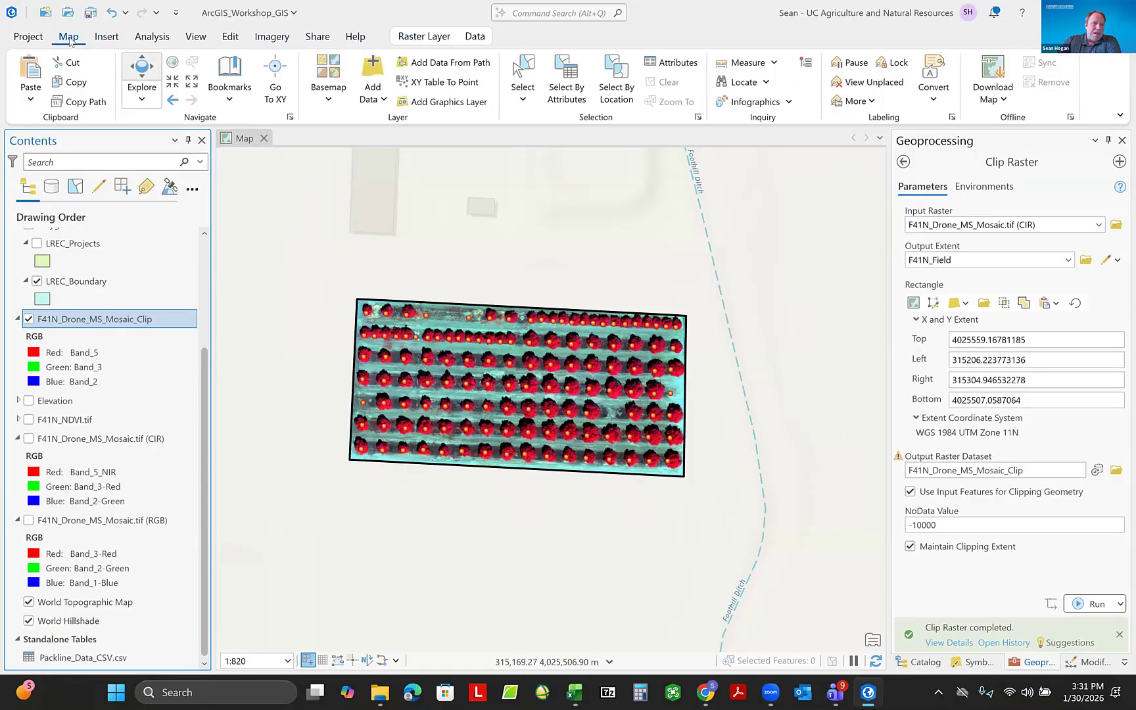
# Change the map's basemap to Imagery Hybrid.
pyautogui.click(328, 98)
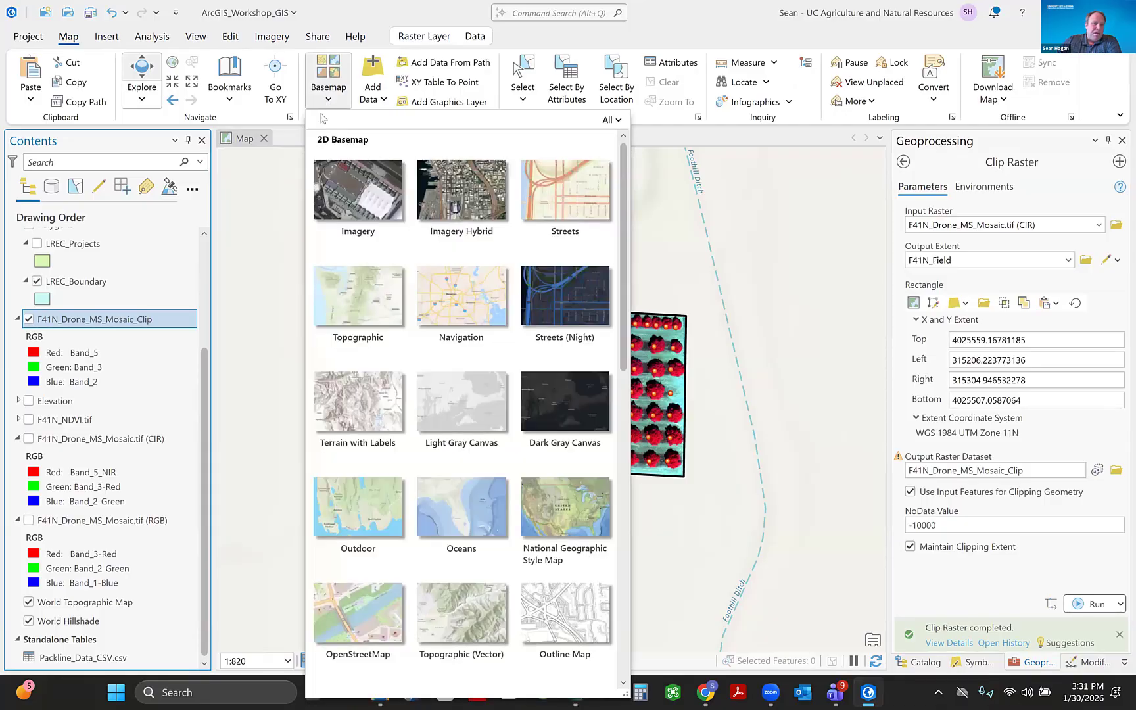
pyautogui.click(464, 200)
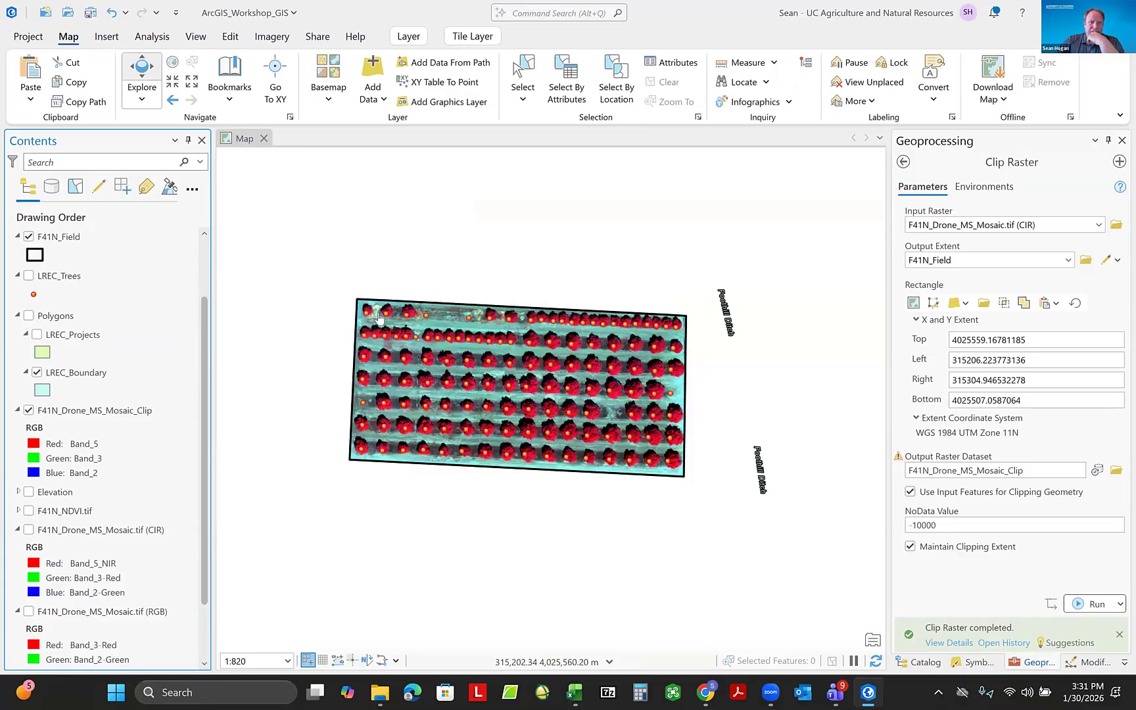
pyautogui.scroll(-3, 176, 394)
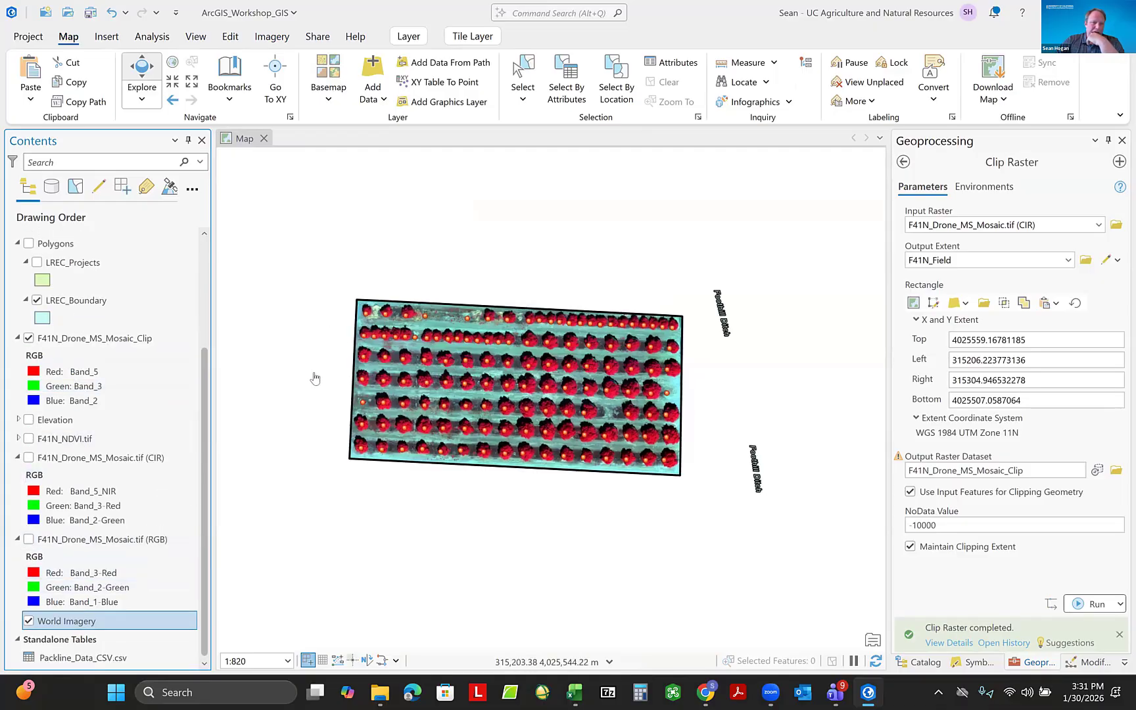
# Examine the clipped raster and tree points within the field boundary against the surrounding basemap imagery.
pyautogui.scroll(-4, 315, 374)
pyautogui.scroll(3, 297, 352)
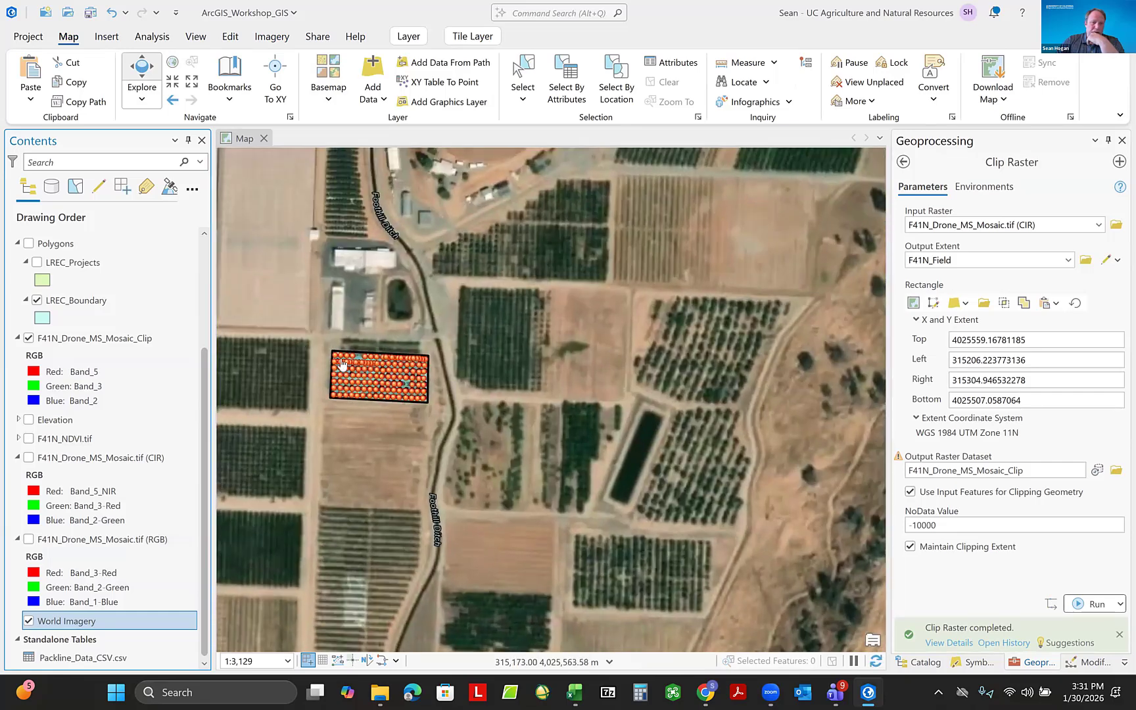
pyautogui.scroll(3, 474, 426)
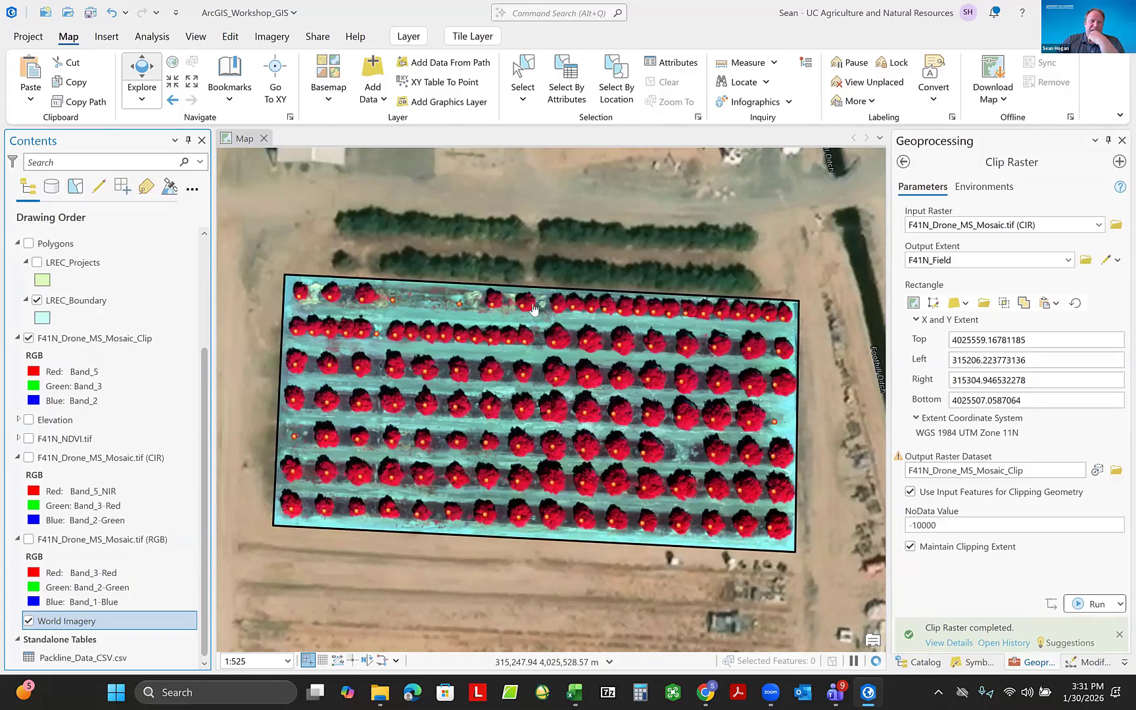
pyautogui.scroll(1, 536, 310)
pyautogui.scroll(1, 481, 245)
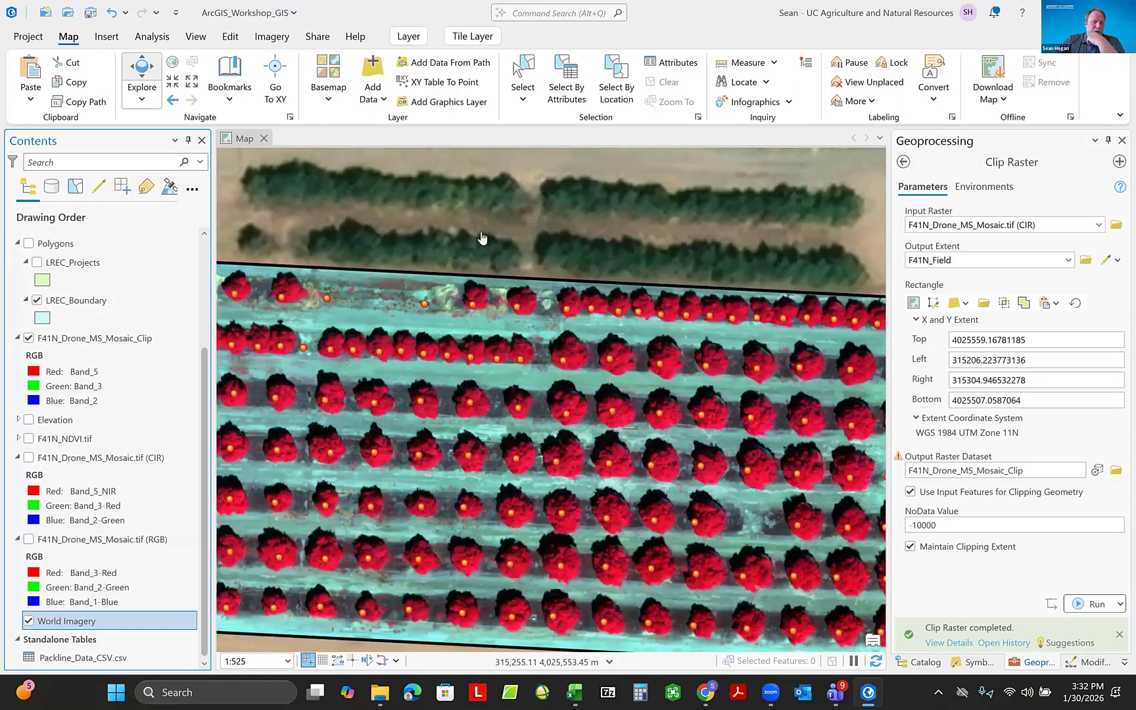
pyautogui.scroll(2, 480, 231)
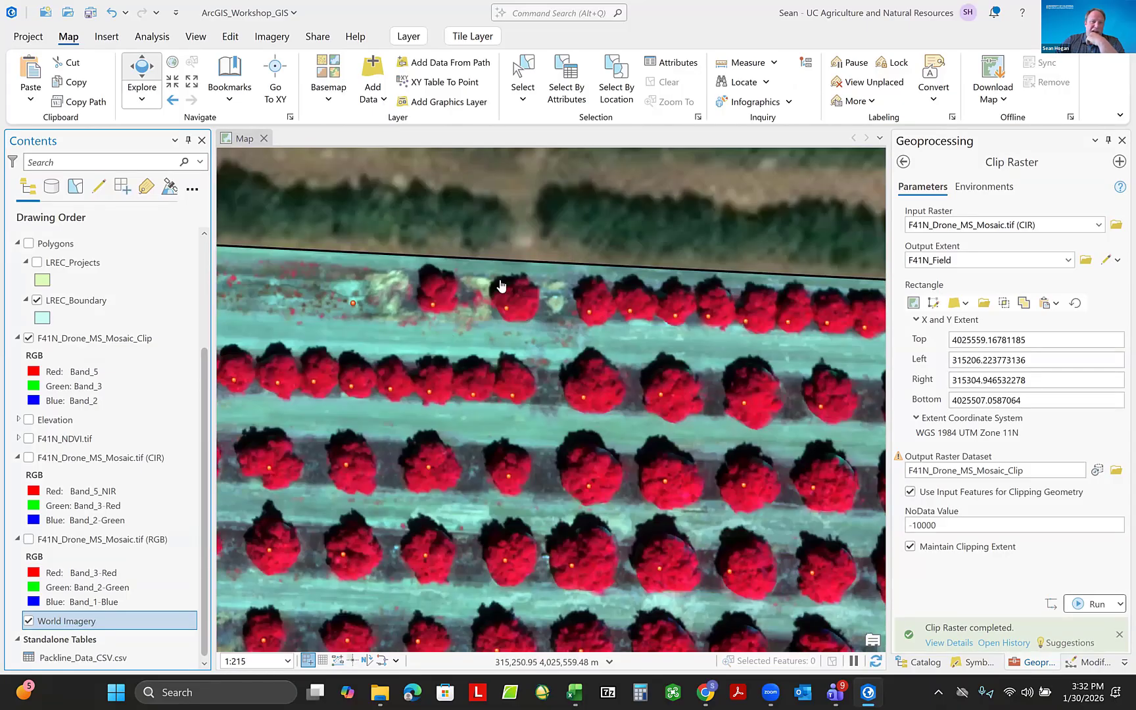
pyautogui.scroll(-2, 488, 279)
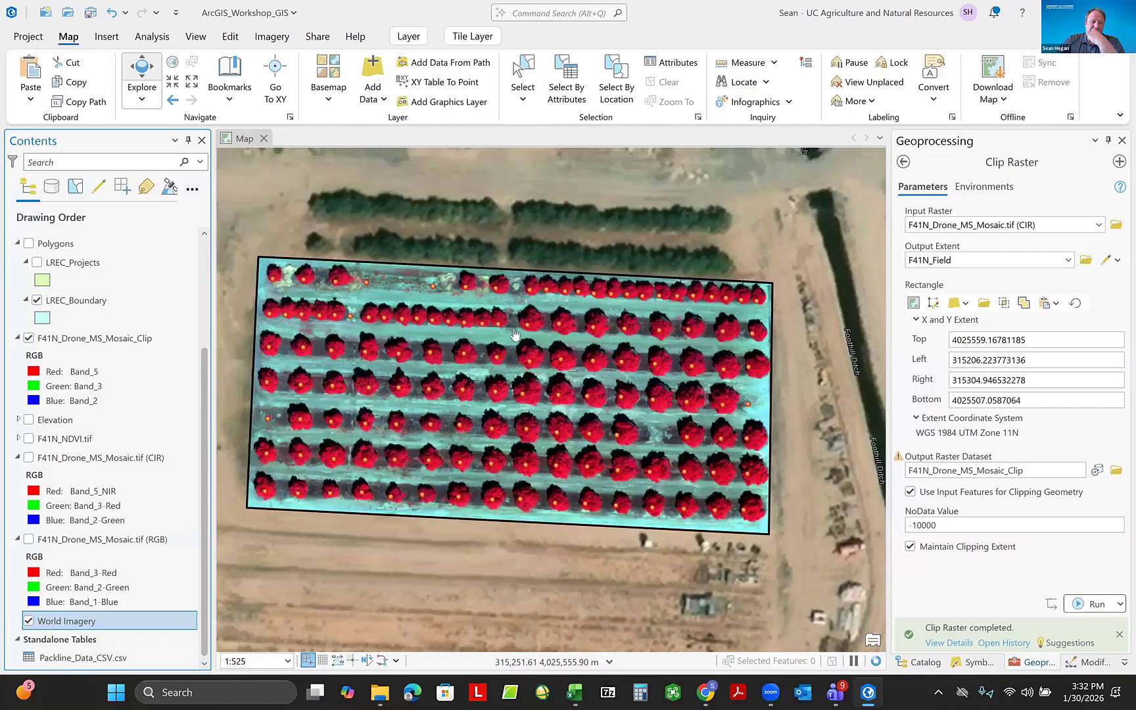
pyautogui.scroll(2, 436, 393)
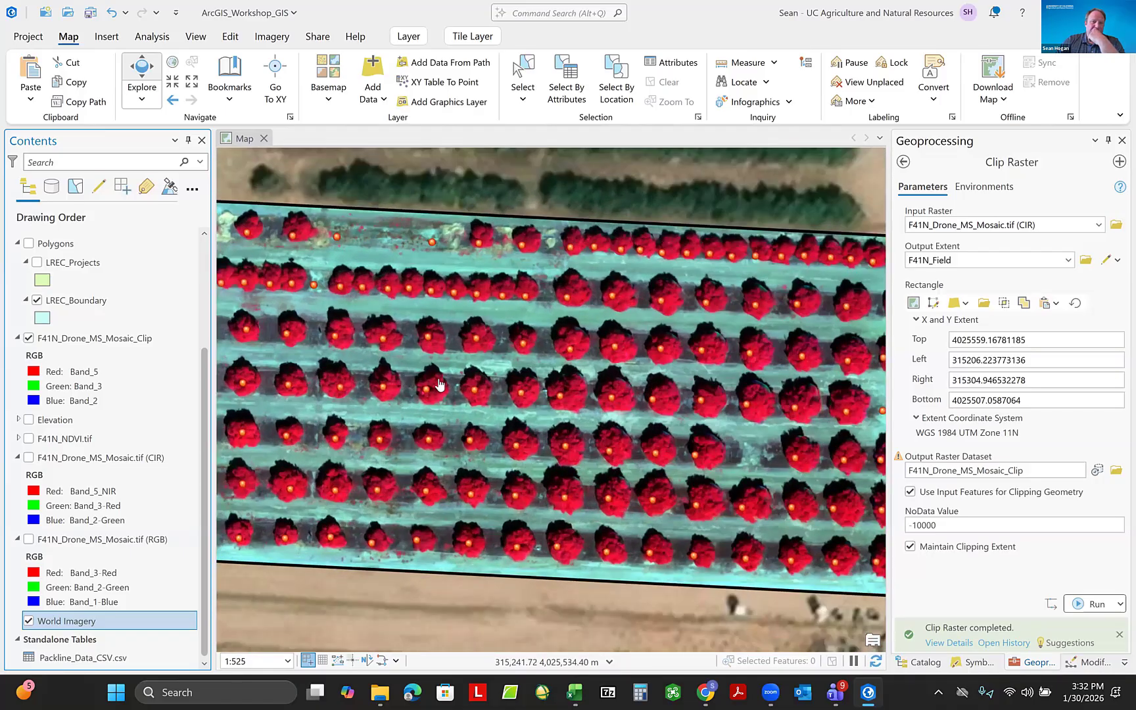
pyautogui.scroll(-2, 437, 391)
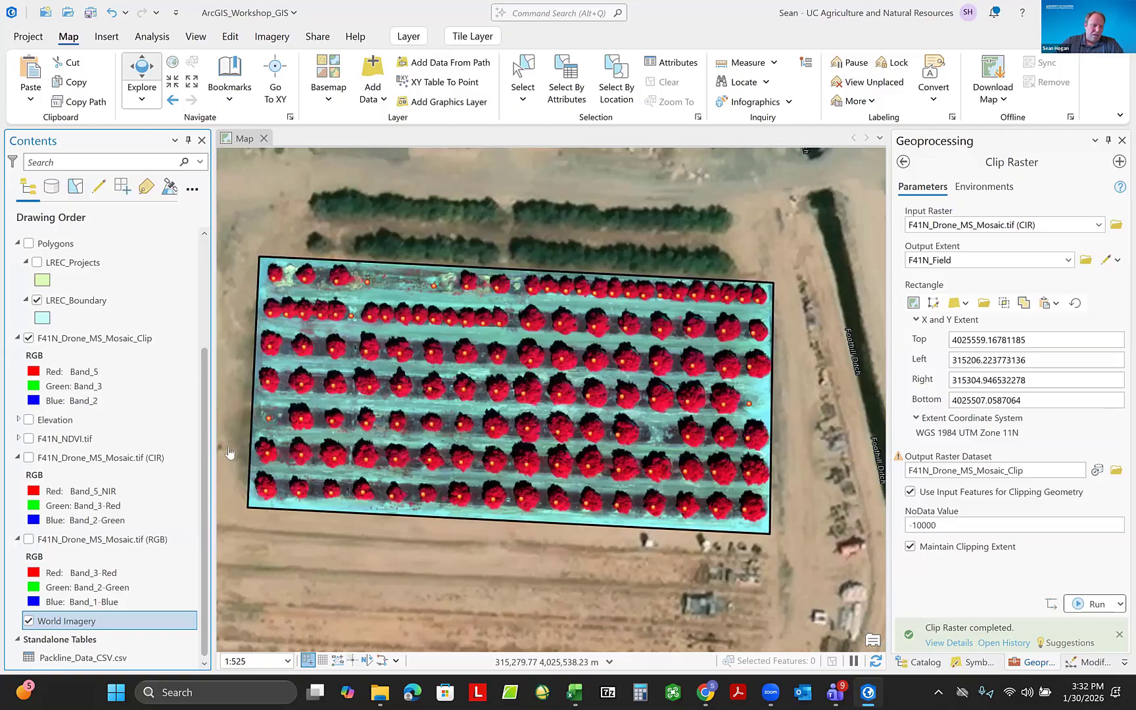
# Hide the World Imagery and Hybrid Reference Layer basemap layers.
pyautogui.click(28, 621)
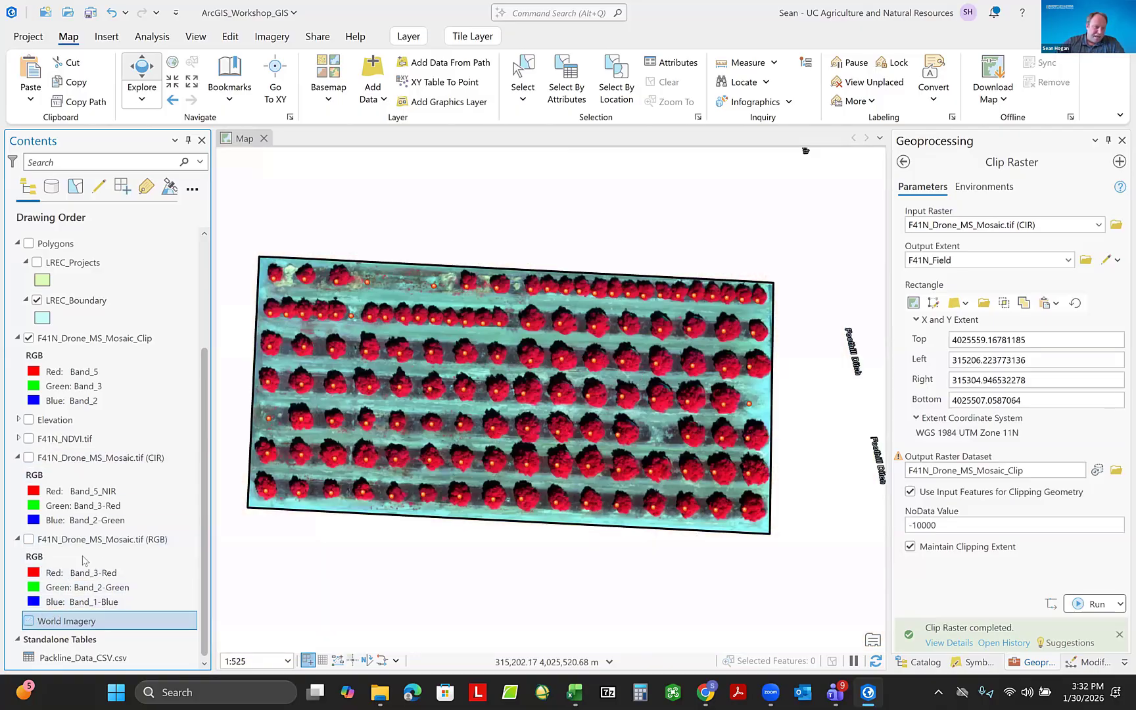
pyautogui.scroll(3, 102, 564)
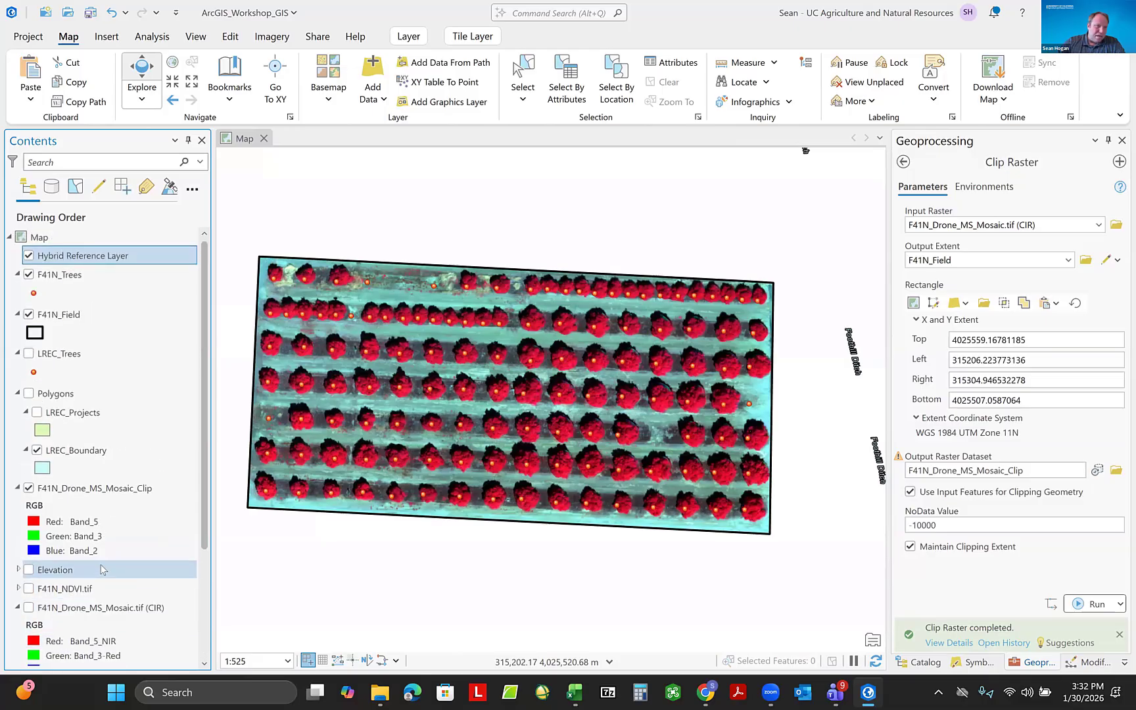
pyautogui.click(28, 256)
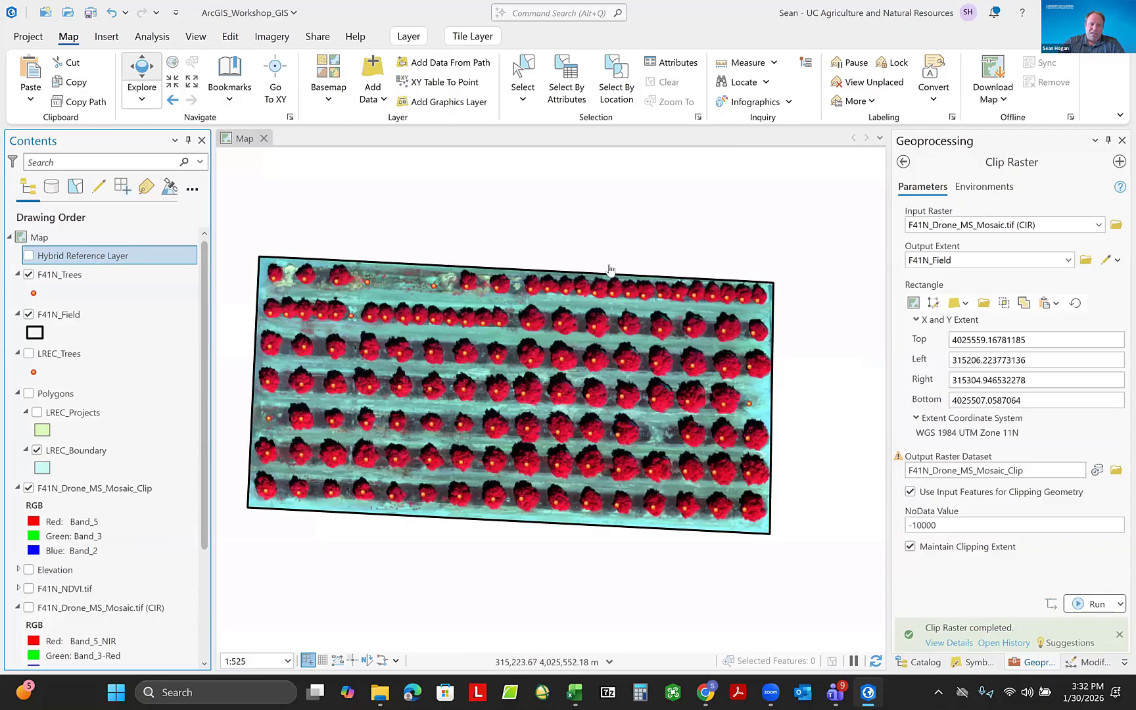
pyautogui.scroll(-1, 795, 321)
pyautogui.scroll(1, 795, 320)
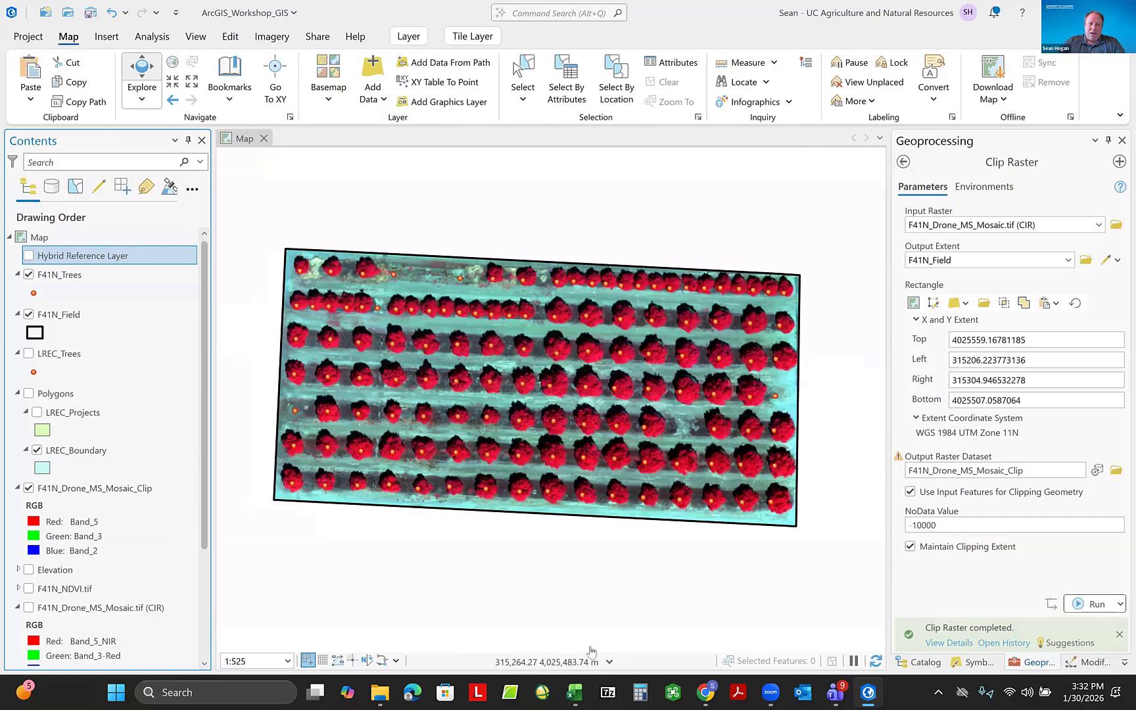
pyautogui.moveTo(572, 552); pyautogui.dragTo(579, 552)
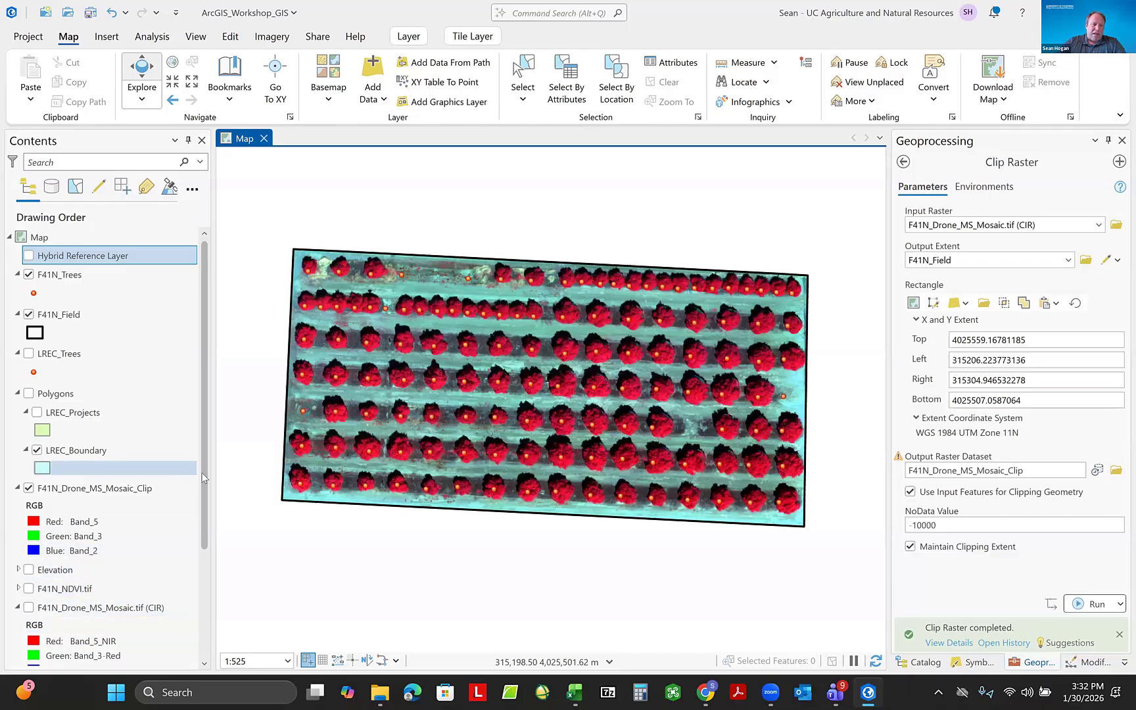
pyautogui.moveTo(205, 477); pyautogui.dragTo(209, 617)
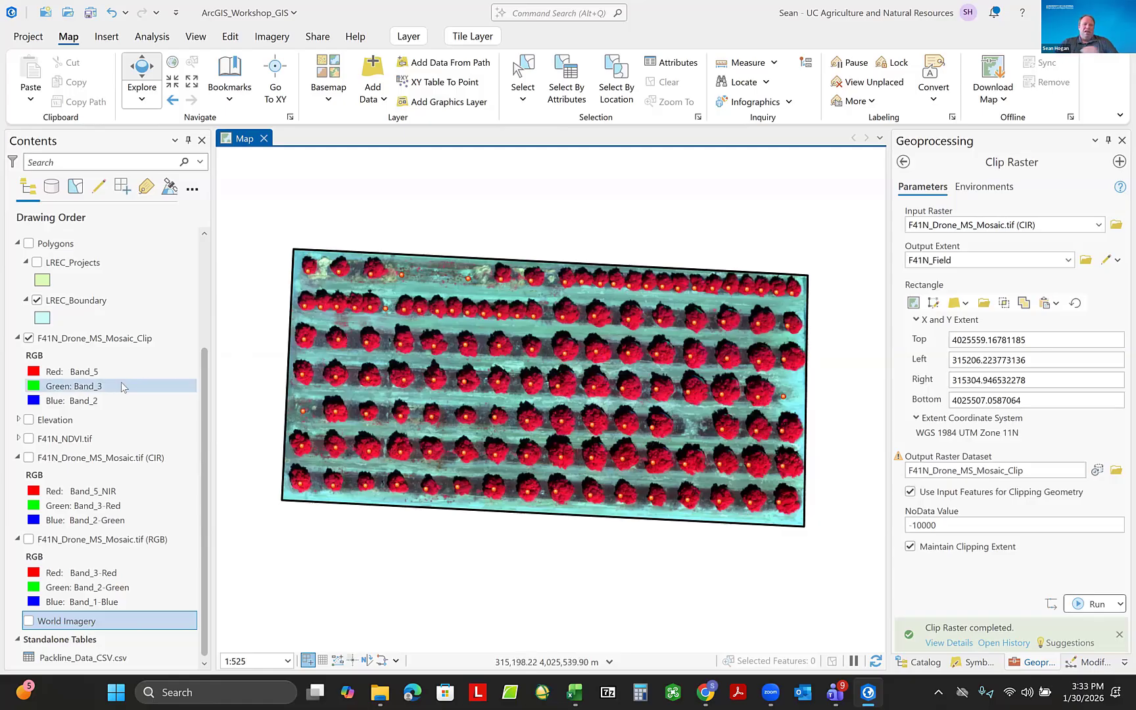
pyautogui.click(201, 517)
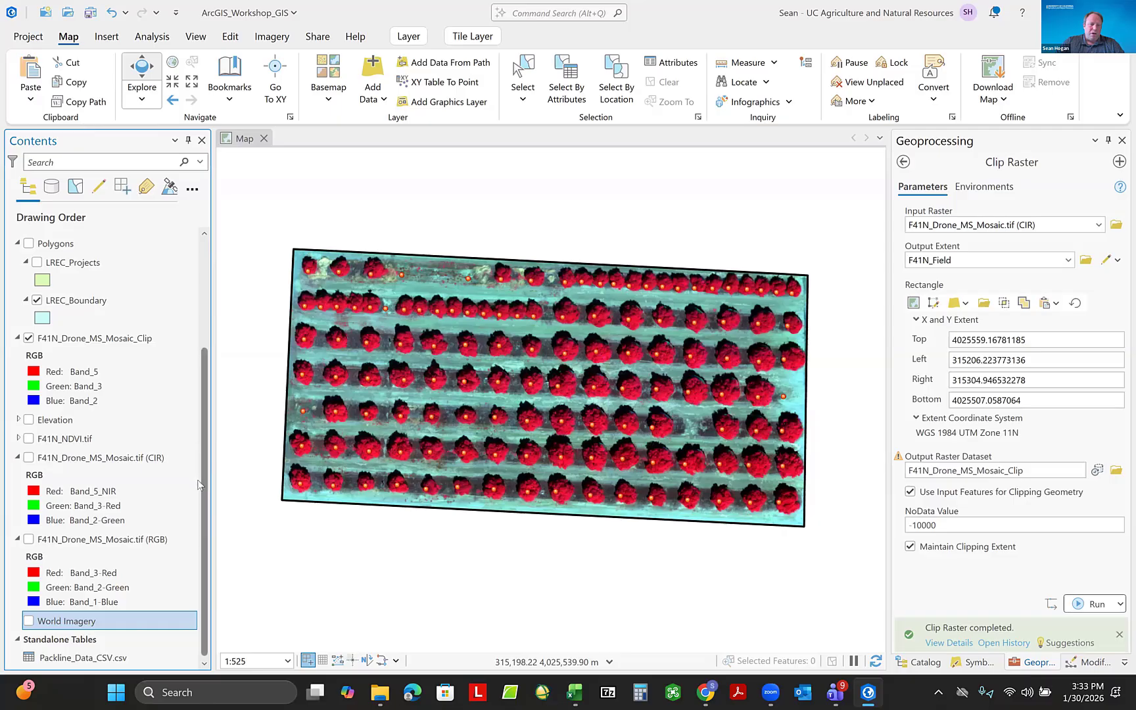
pyautogui.moveTo(204, 498); pyautogui.dragTo(176, 348)
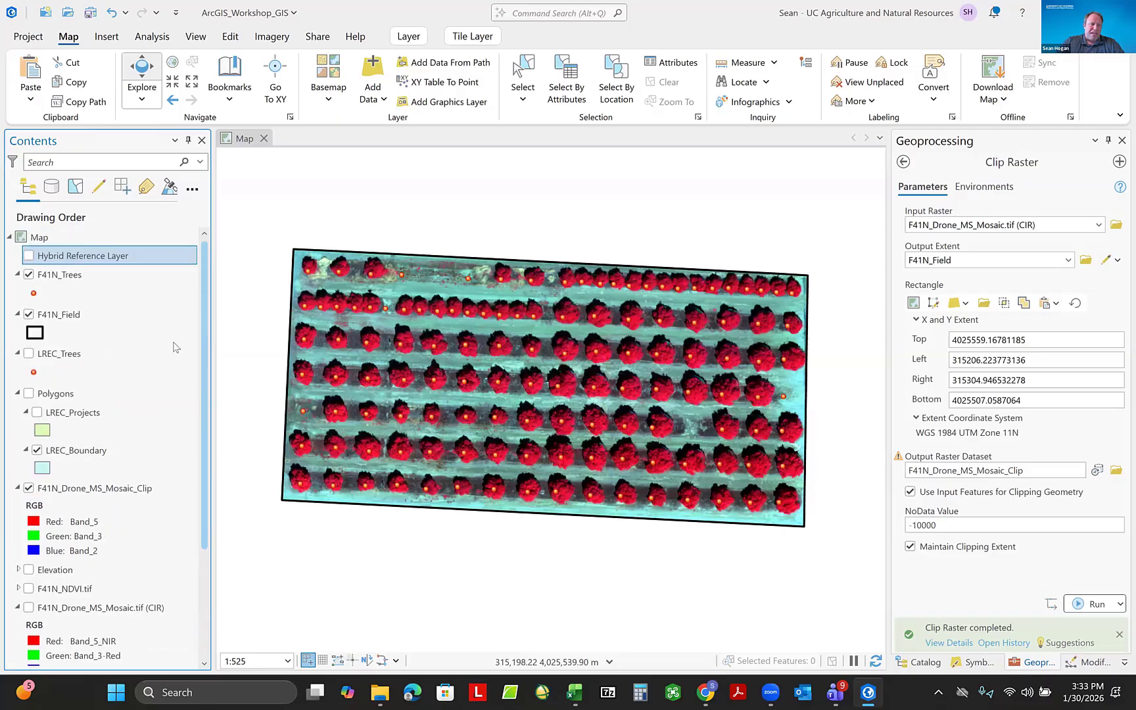
# Change the F41N_Trees point symbol to the ArcGIS 2D style Circle 3 and apply a yellow fill color.
pyautogui.click(34, 293)
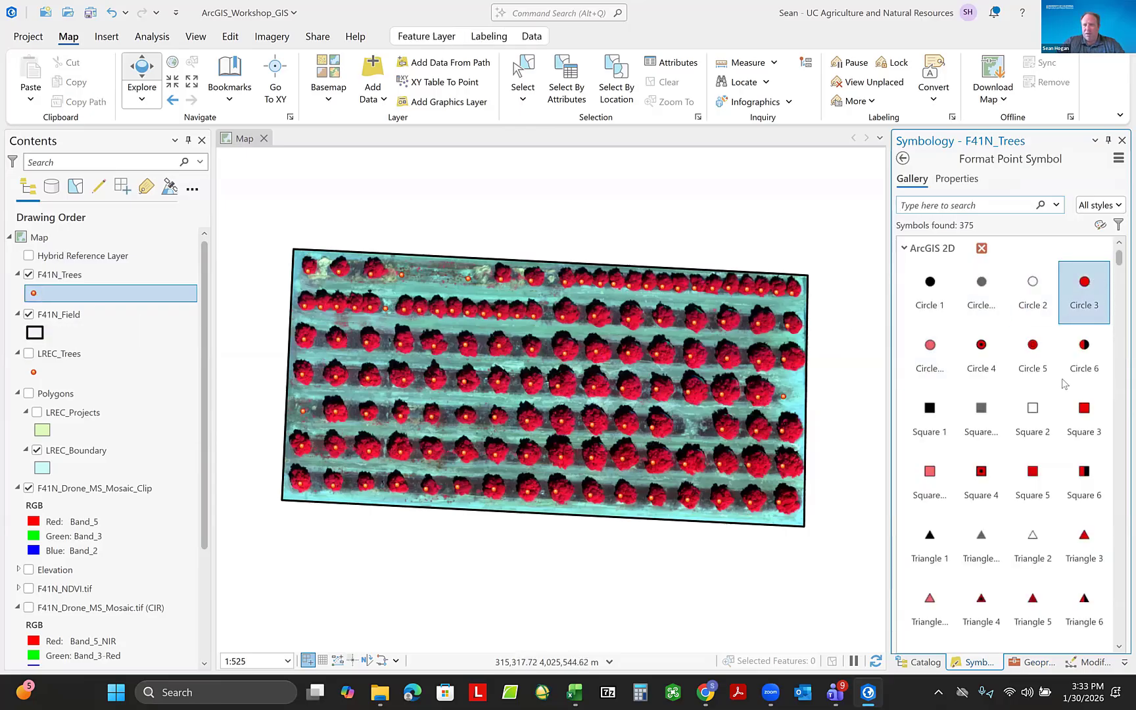
pyautogui.click(1083, 283)
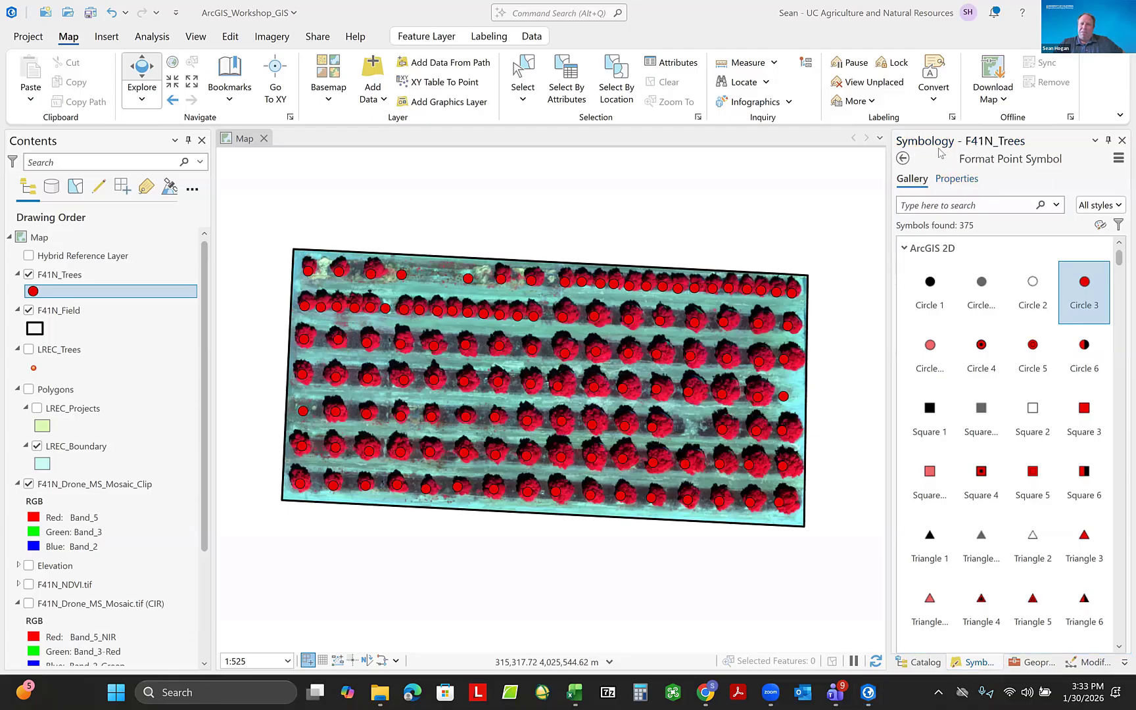
pyautogui.click(963, 180)
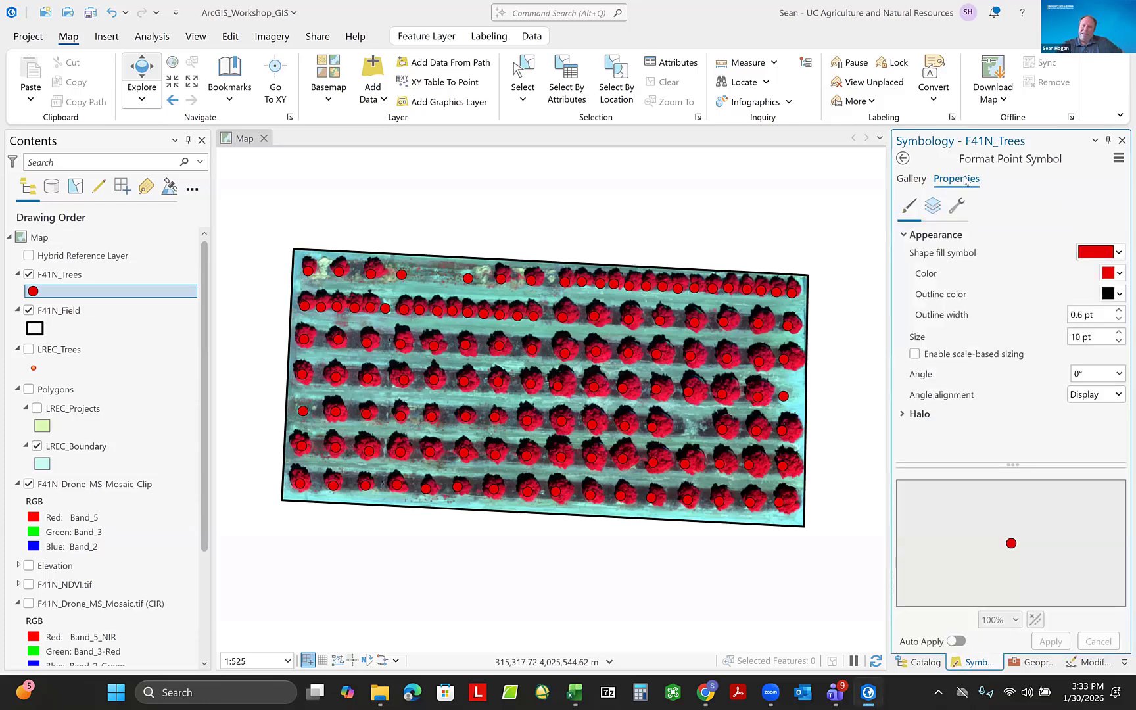
pyautogui.click(1118, 275)
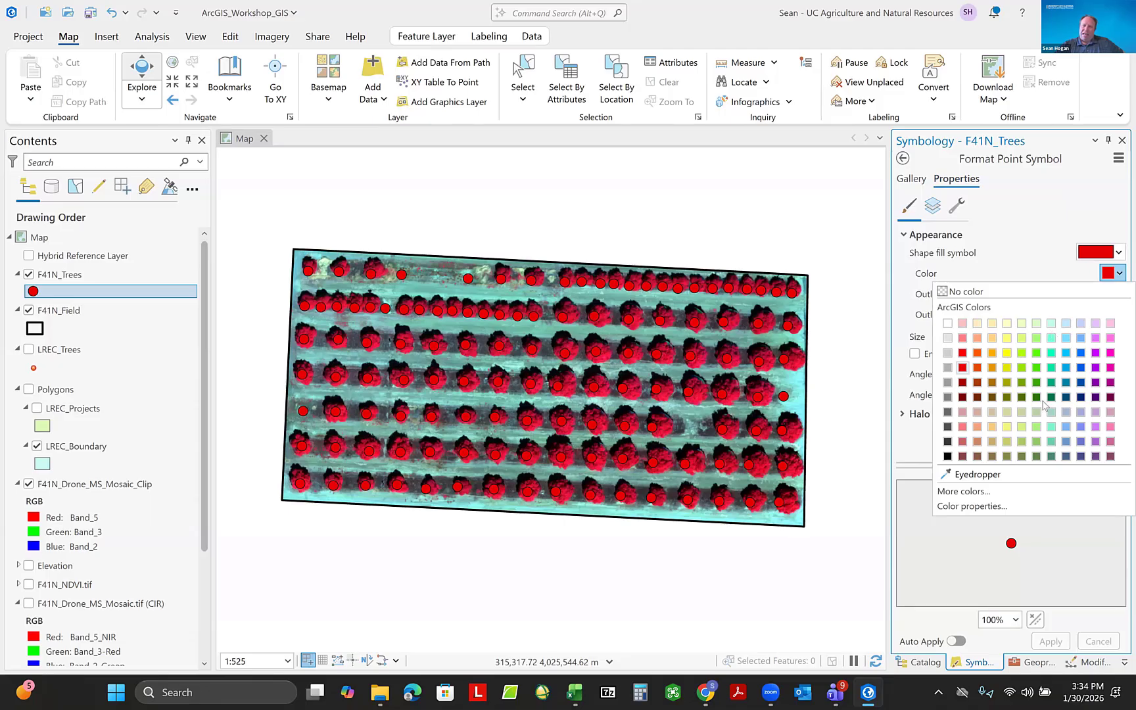
pyautogui.click(1007, 353)
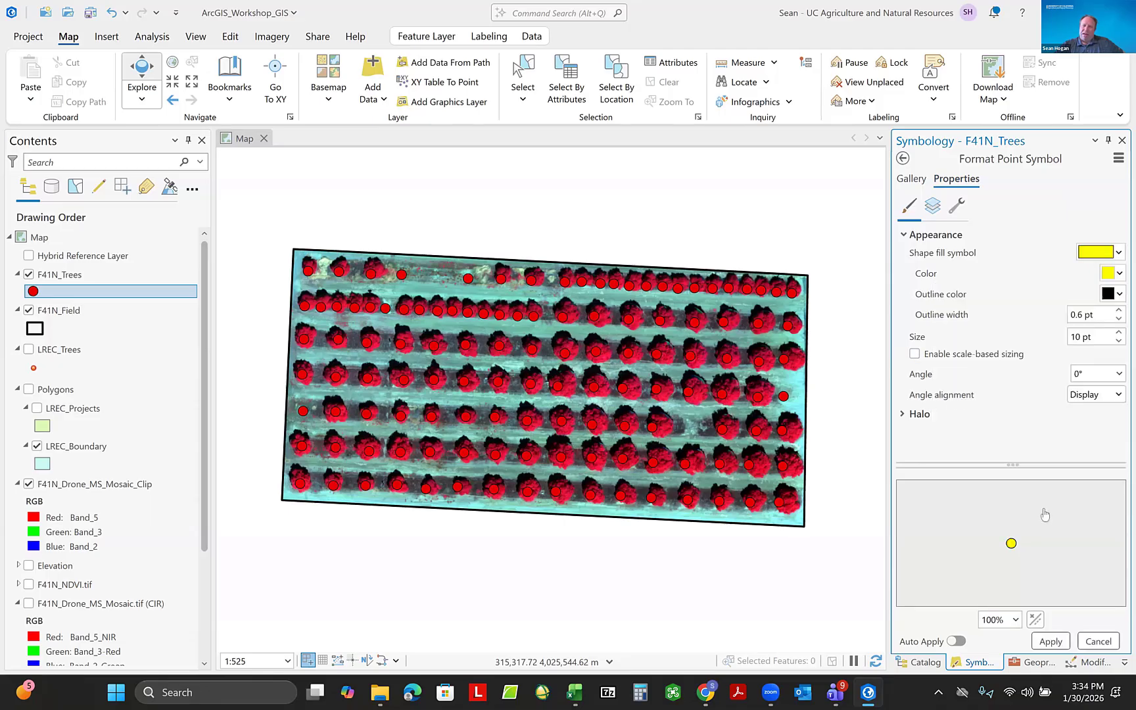
pyautogui.click(1049, 641)
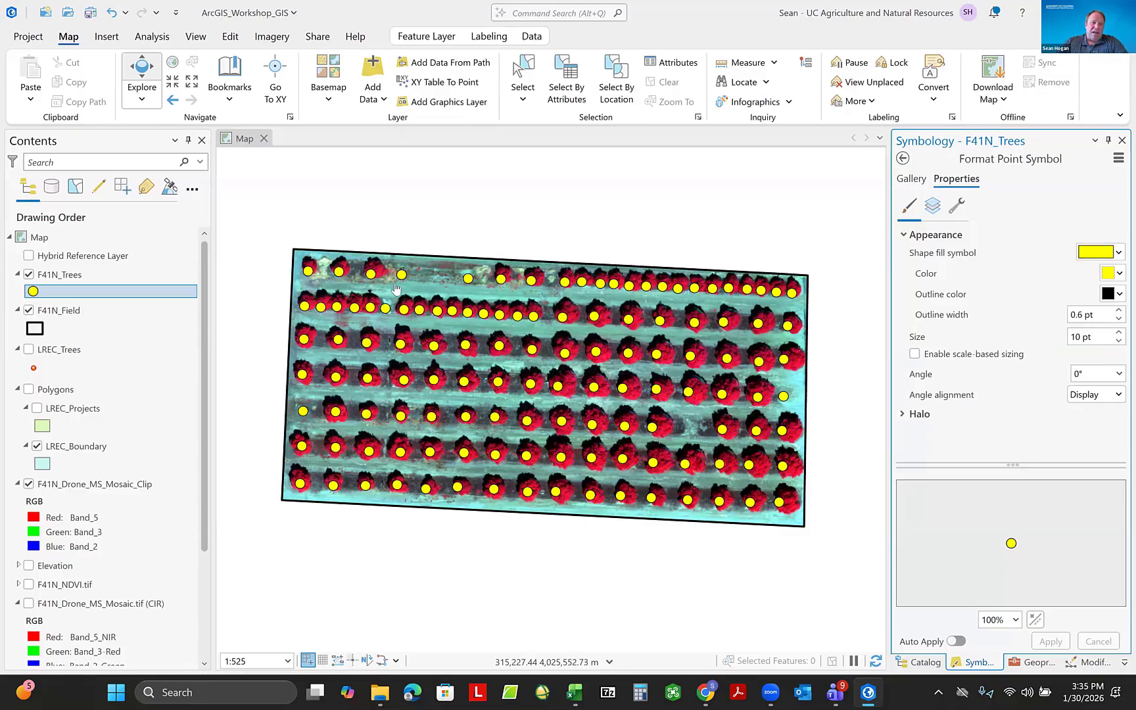
# Select the F41N_Trees point in the gap of the uppermost tree row, just after the first three trees.
pyautogui.click(58, 276)
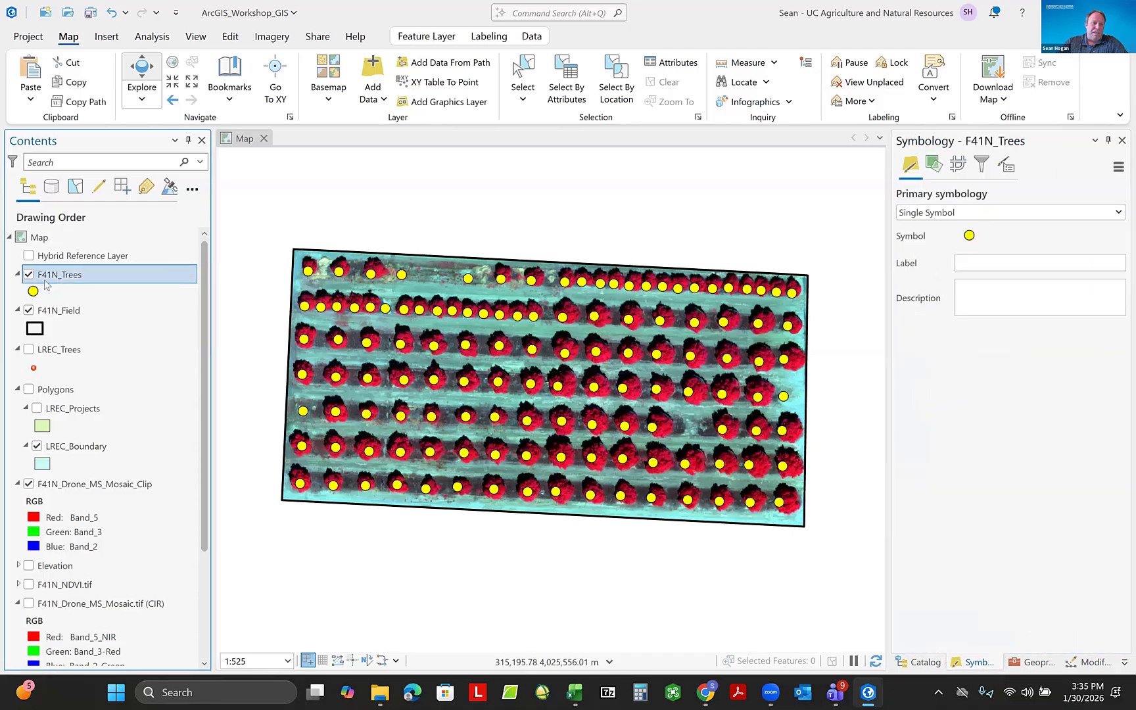
pyautogui.click(229, 38)
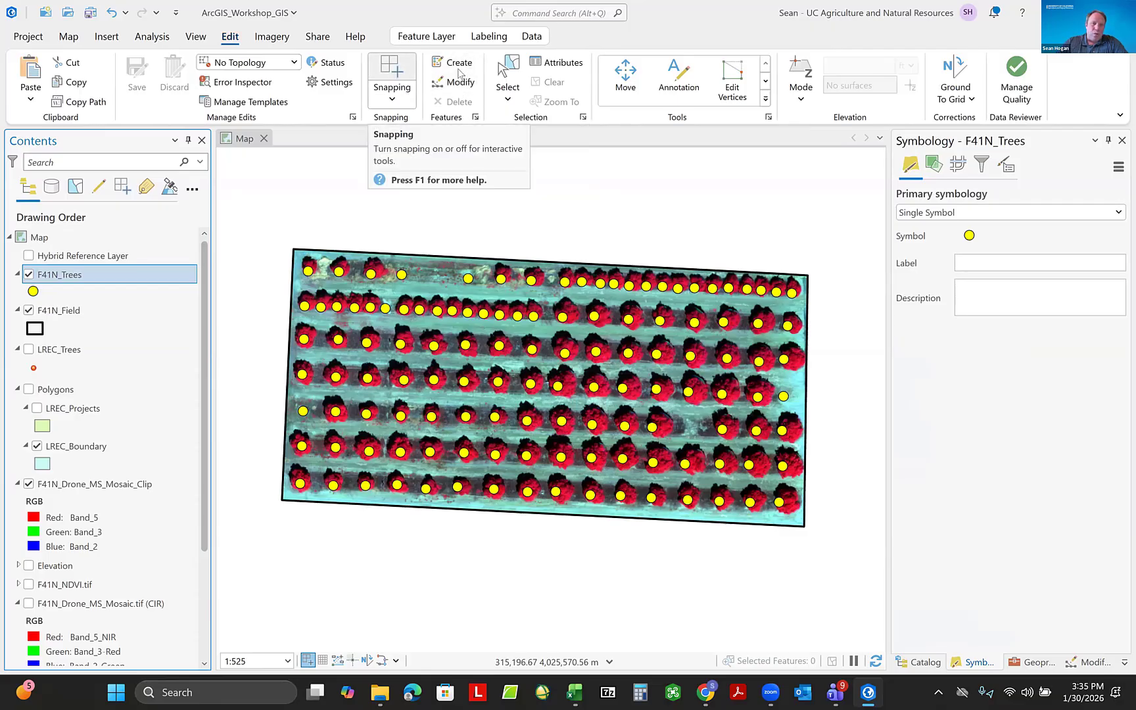
pyautogui.click(507, 72)
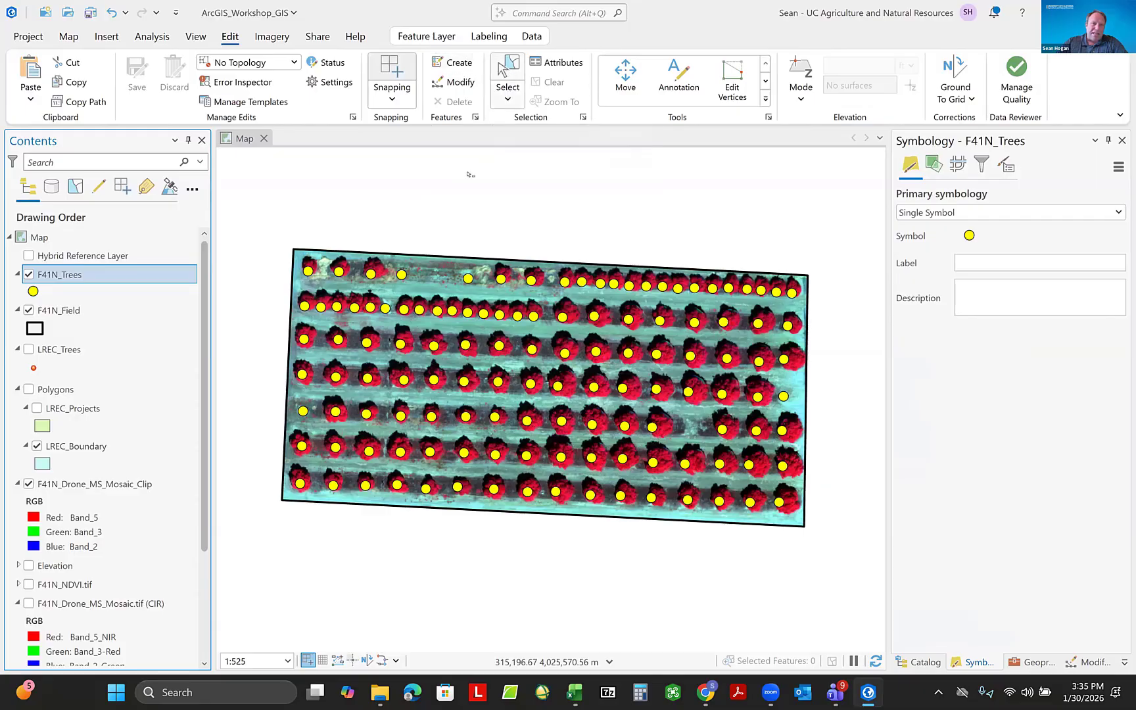
pyautogui.click(403, 277)
pyautogui.click(402, 274)
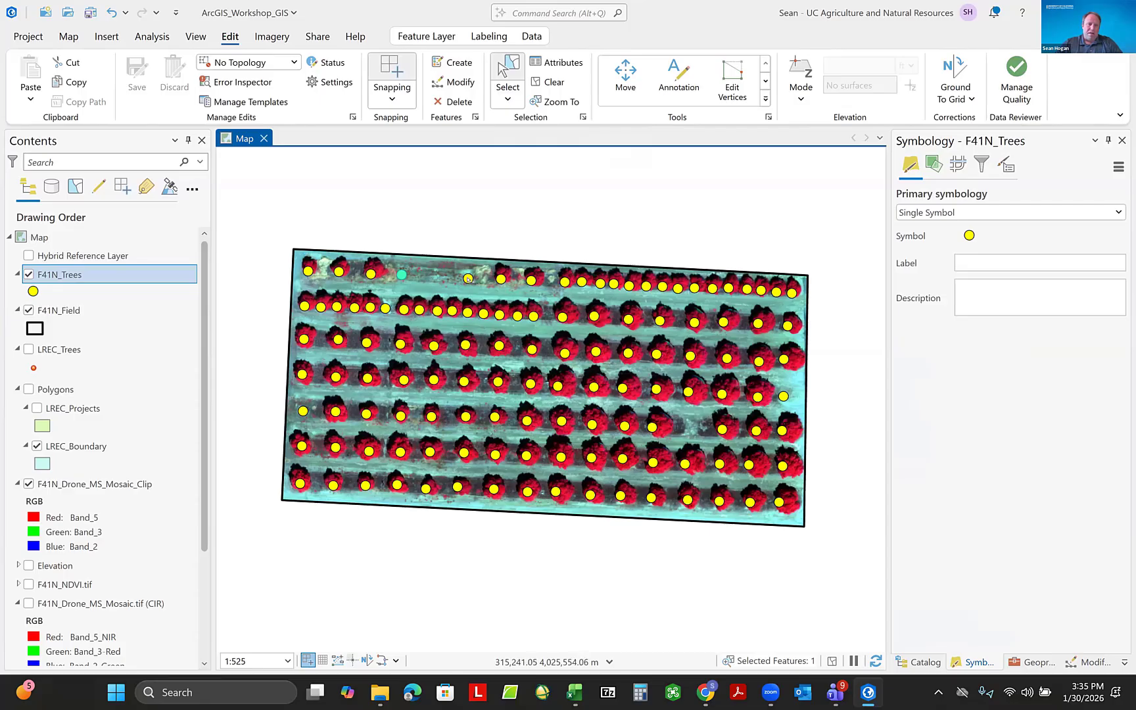
pyautogui.click(468, 279)
pyautogui.click(402, 277)
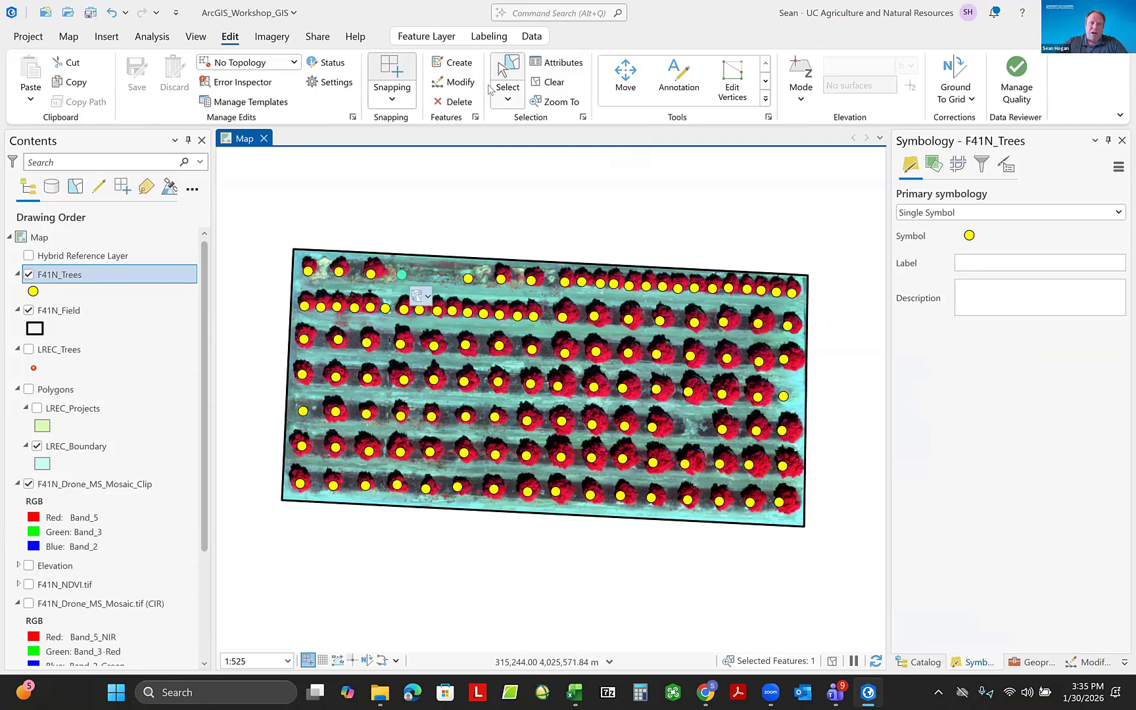
# Move the selected F41N_Trees point outside the field, just above its upper boundary, and finish the move.
pyautogui.rightClick(403, 276)
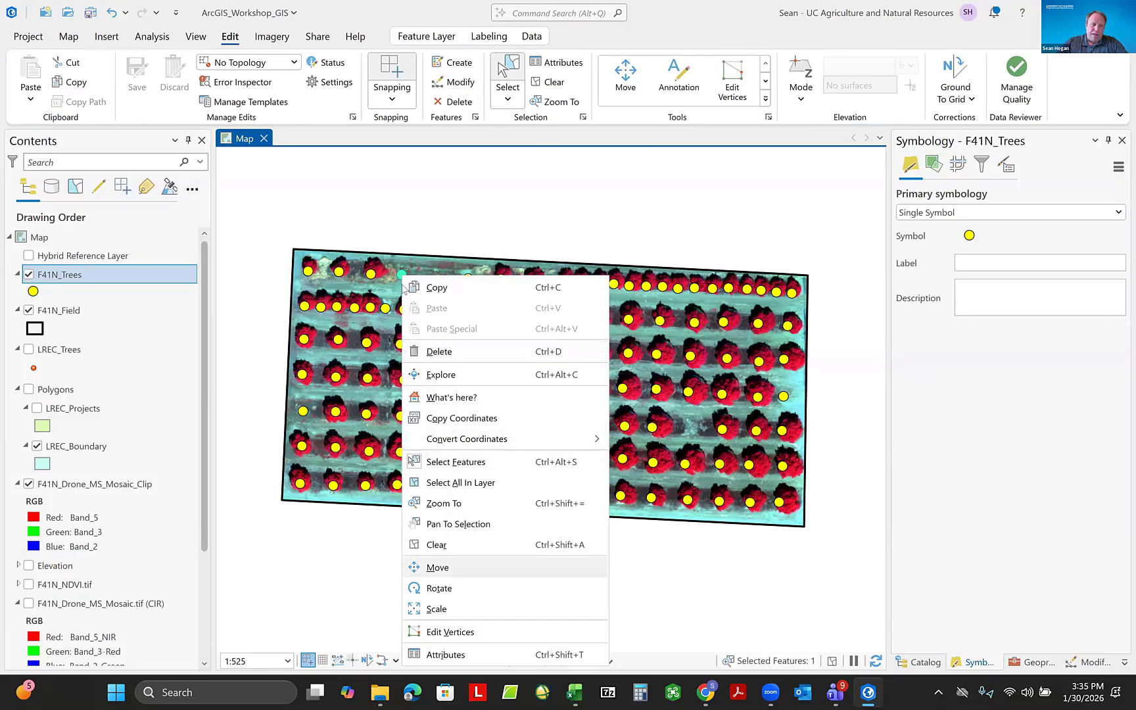
pyautogui.click(437, 567)
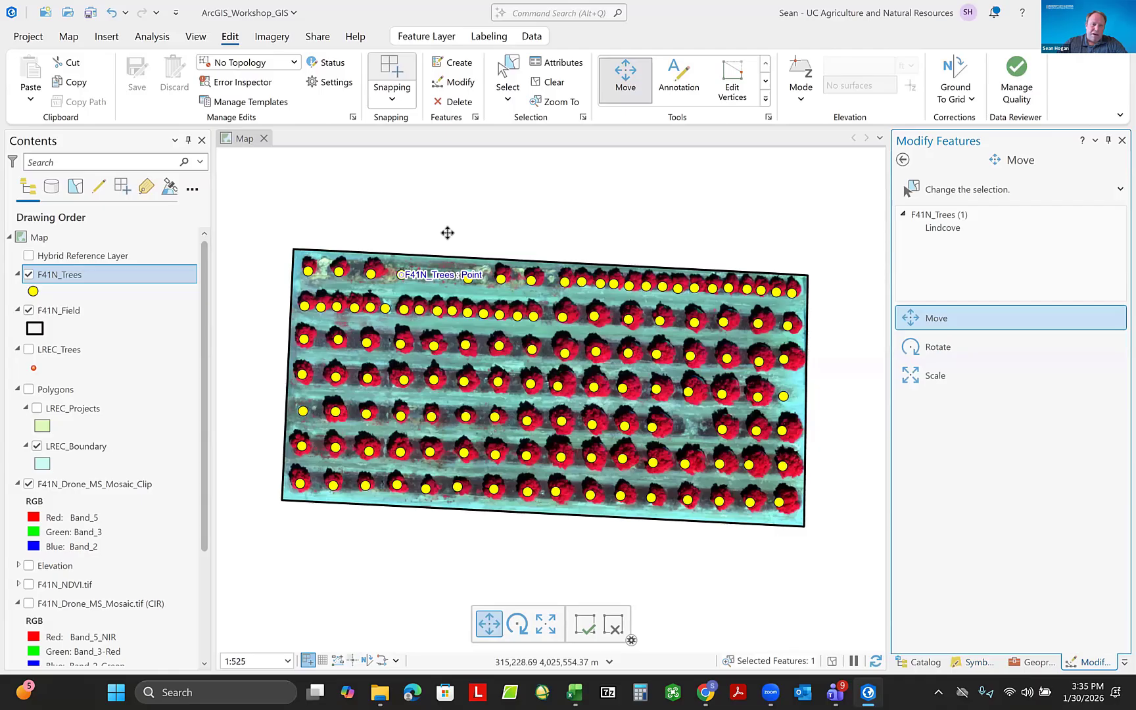
pyautogui.moveTo(447, 232); pyautogui.dragTo(449, 232)
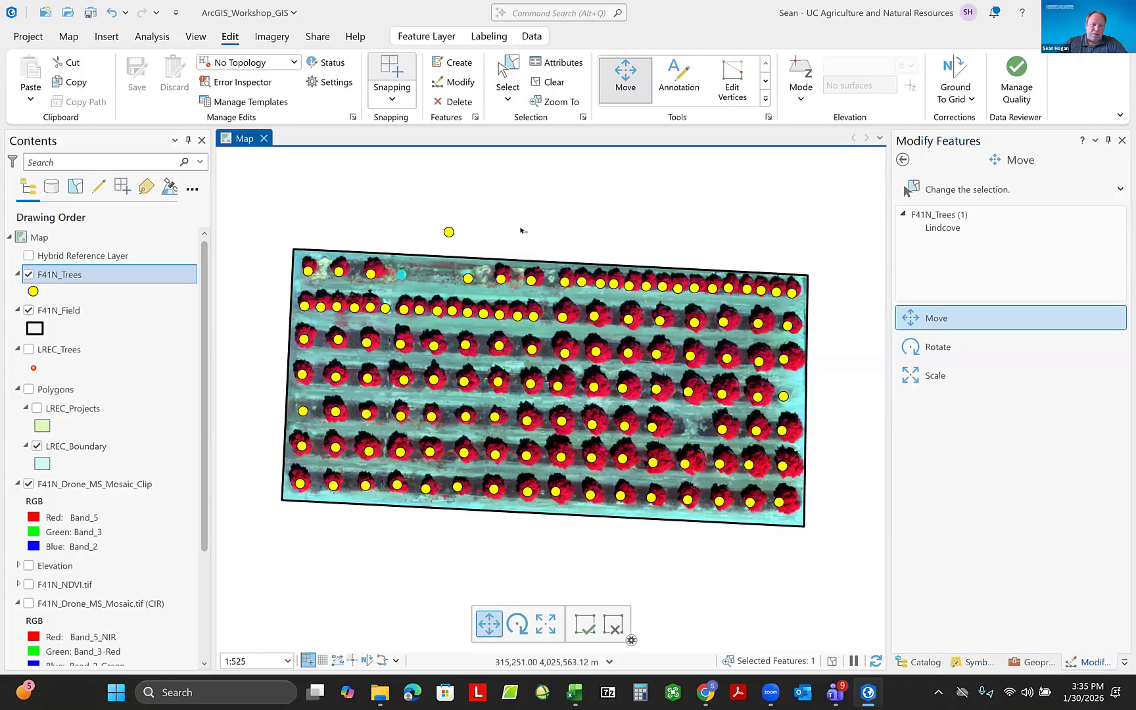
pyautogui.press('F2')
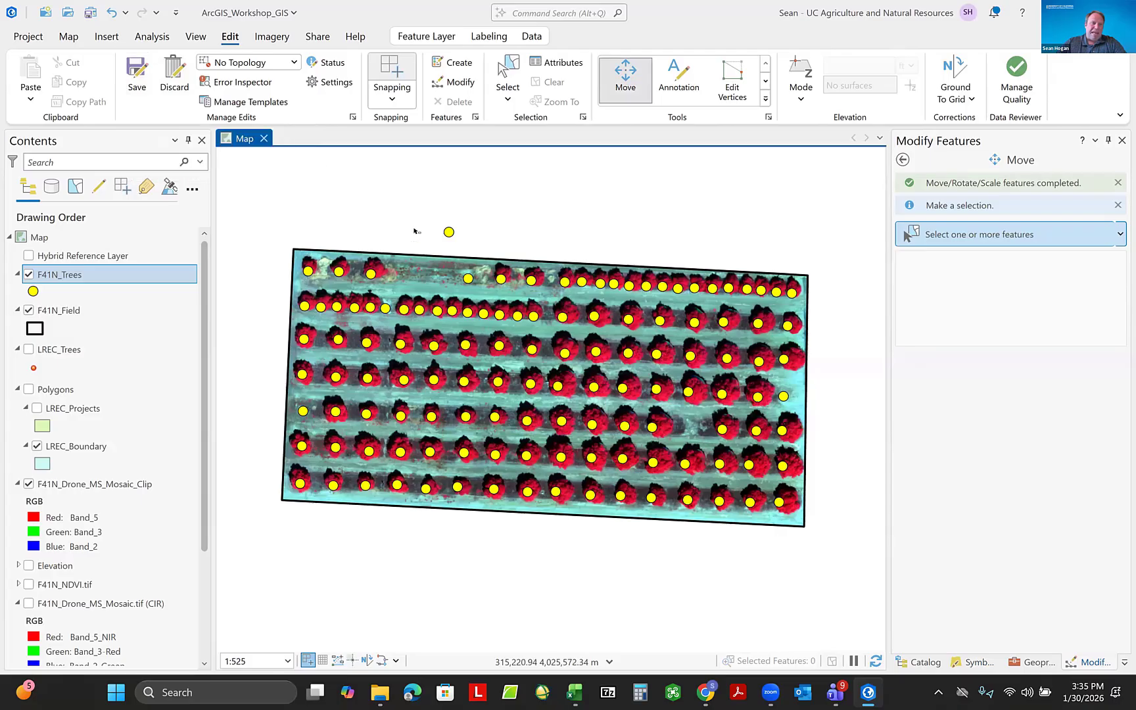
# Discard all edits to the moved tree point and leave the Move tool.
pyautogui.click(176, 74)
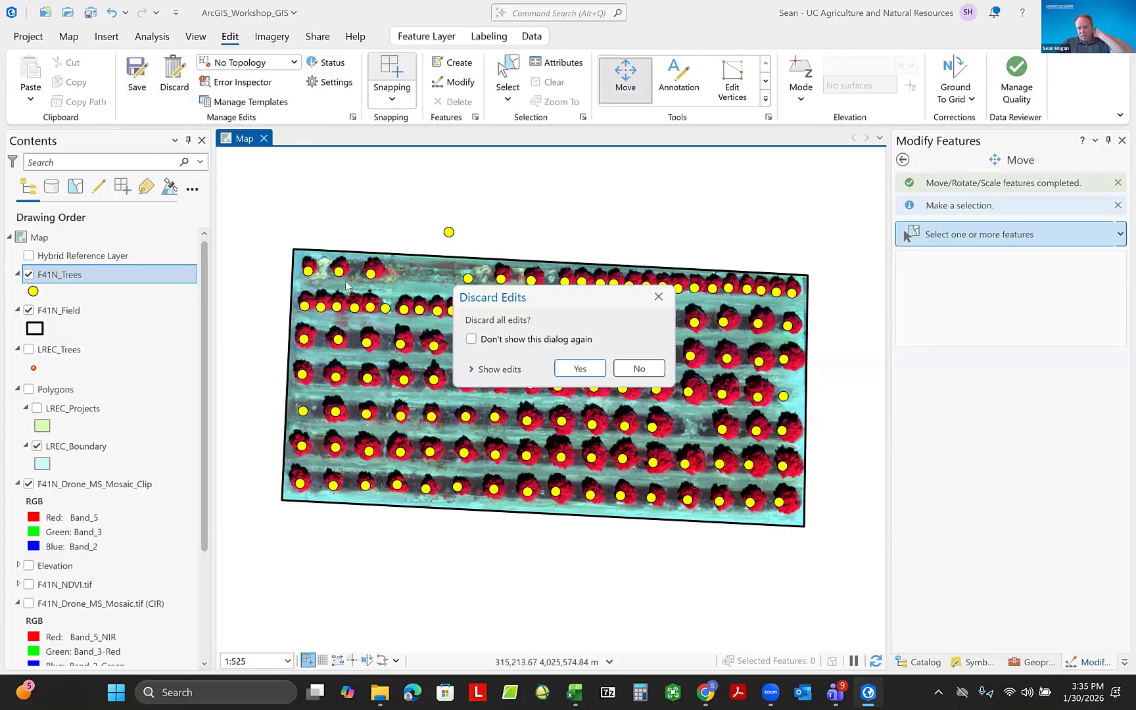
pyautogui.click(597, 374)
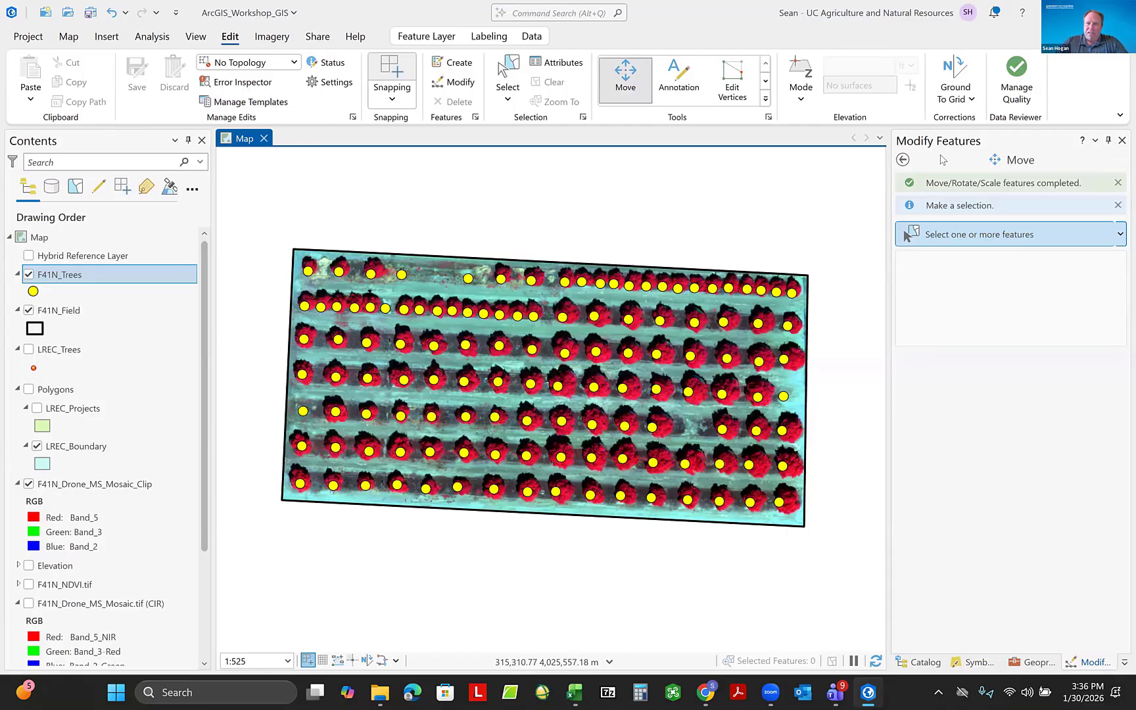
pyautogui.click(904, 160)
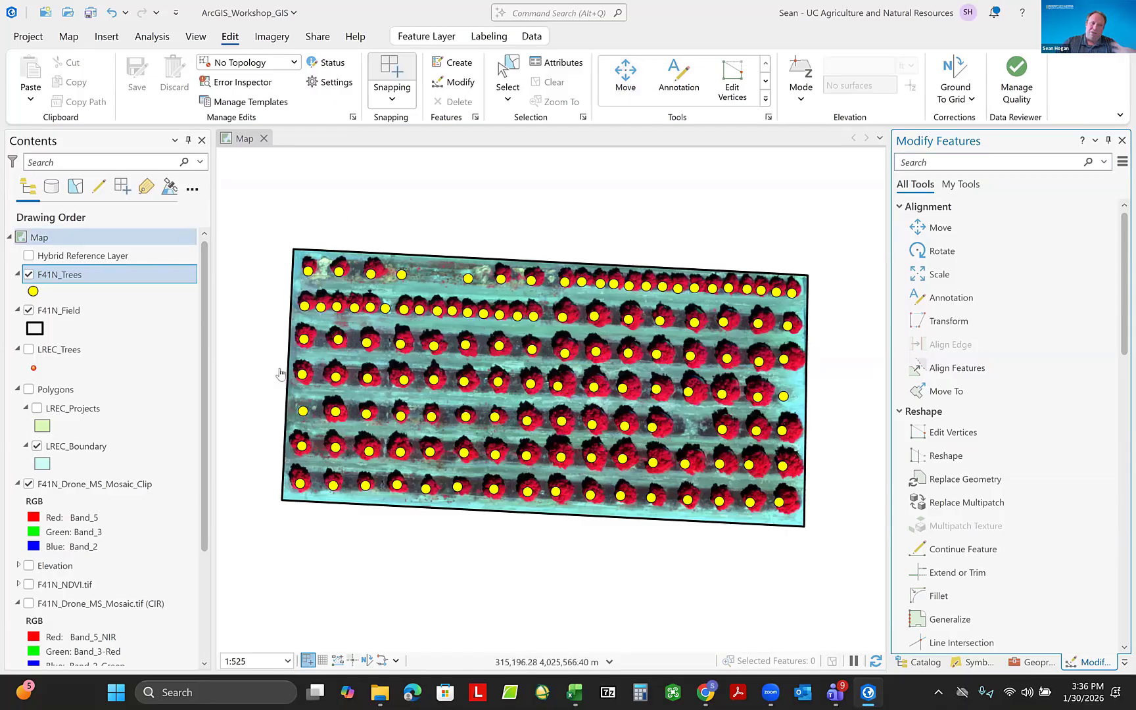
pyautogui.scroll(-4, 133, 454)
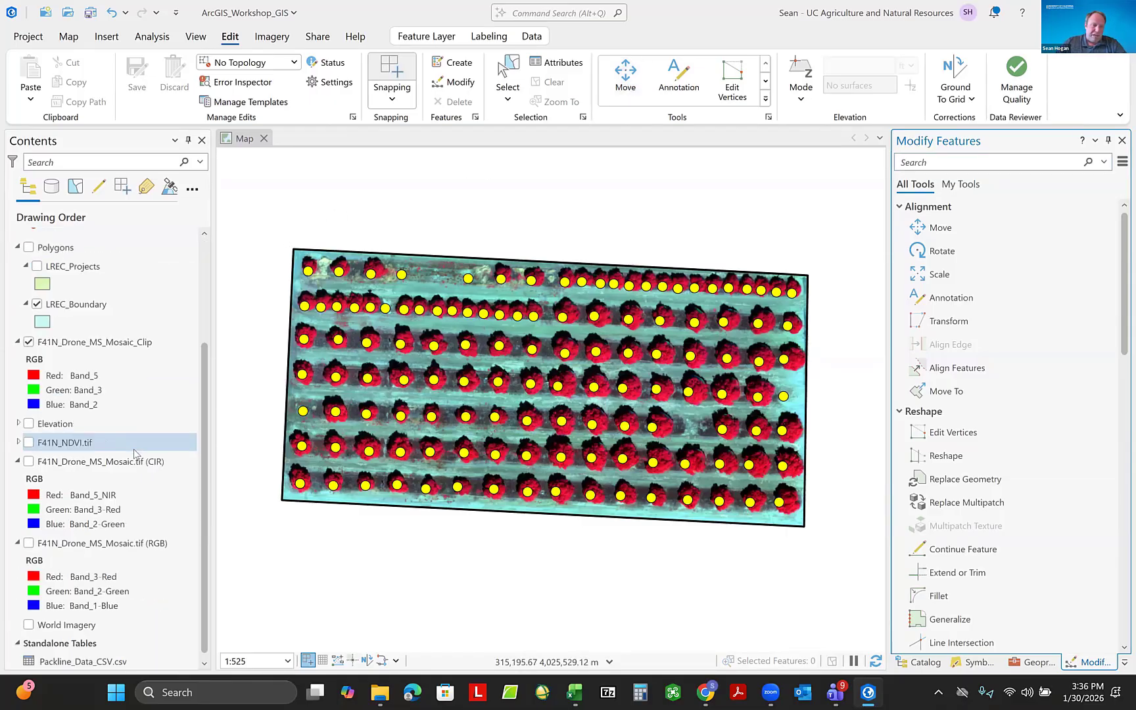
pyautogui.scroll(2, 189, 301)
pyautogui.scroll(2, 188, 302)
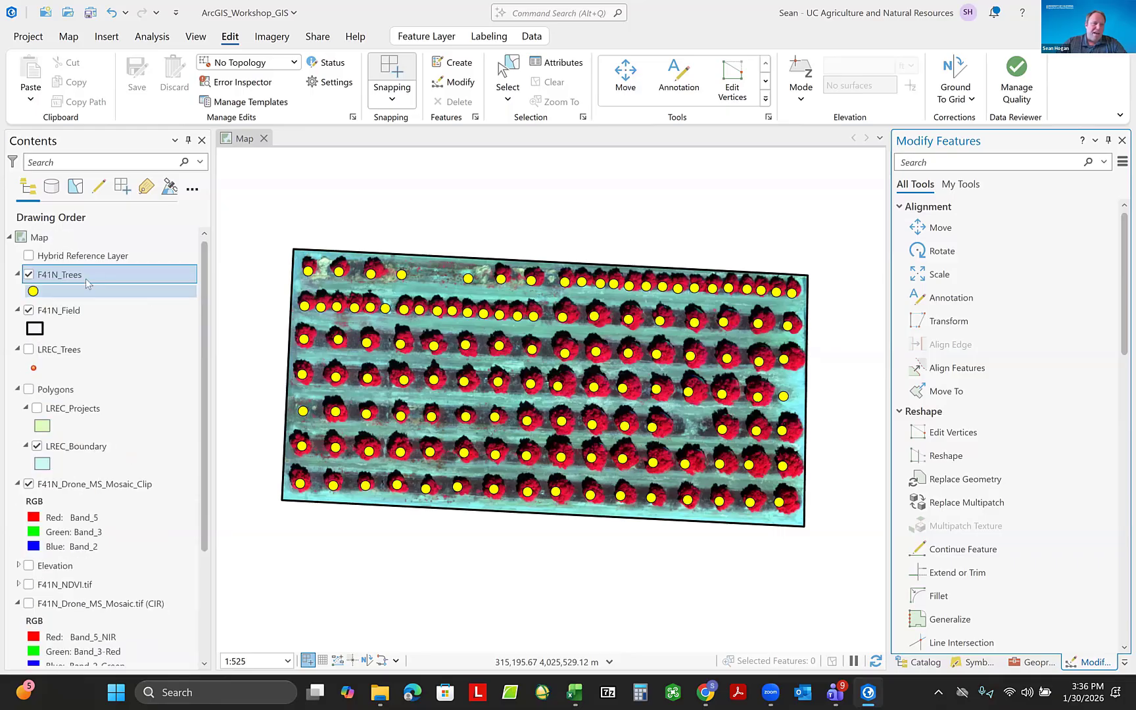
pyautogui.rightClick(68, 275)
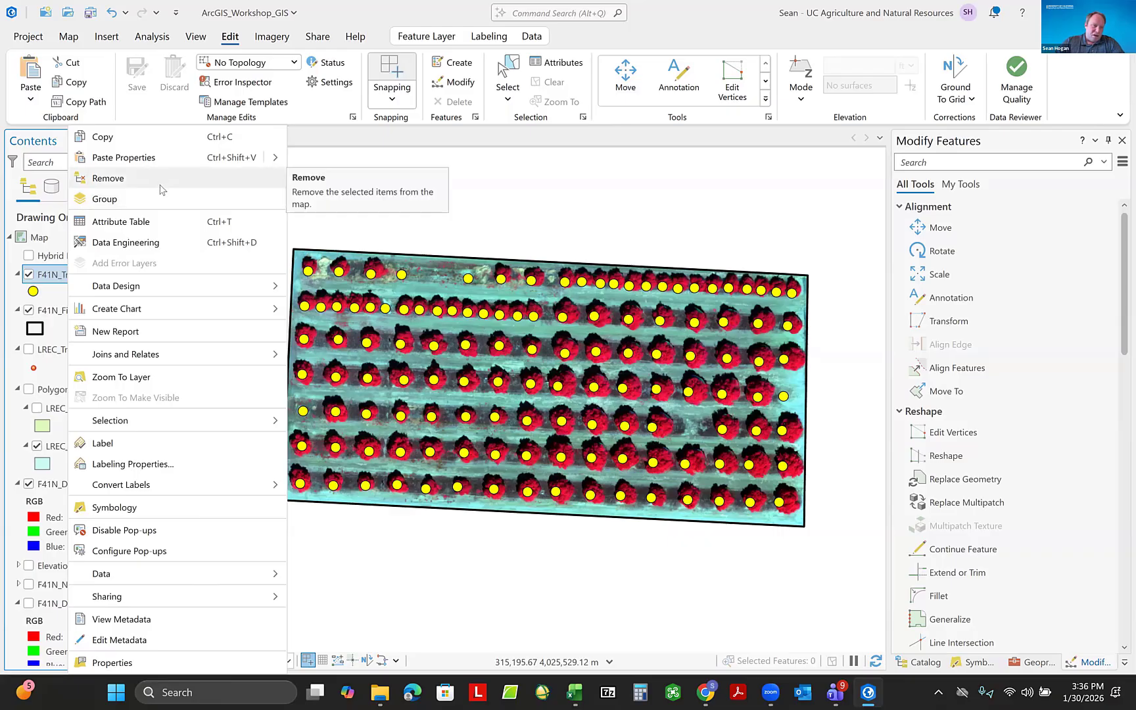
pyautogui.moveTo(164, 363)
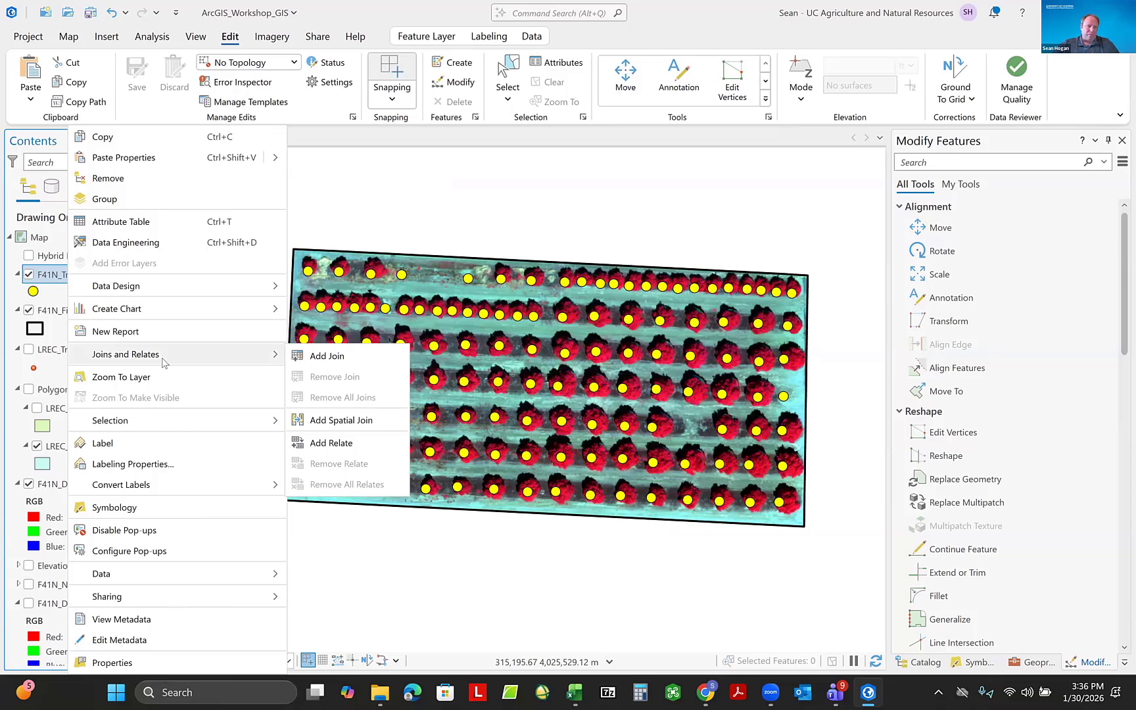
pyautogui.click(329, 357)
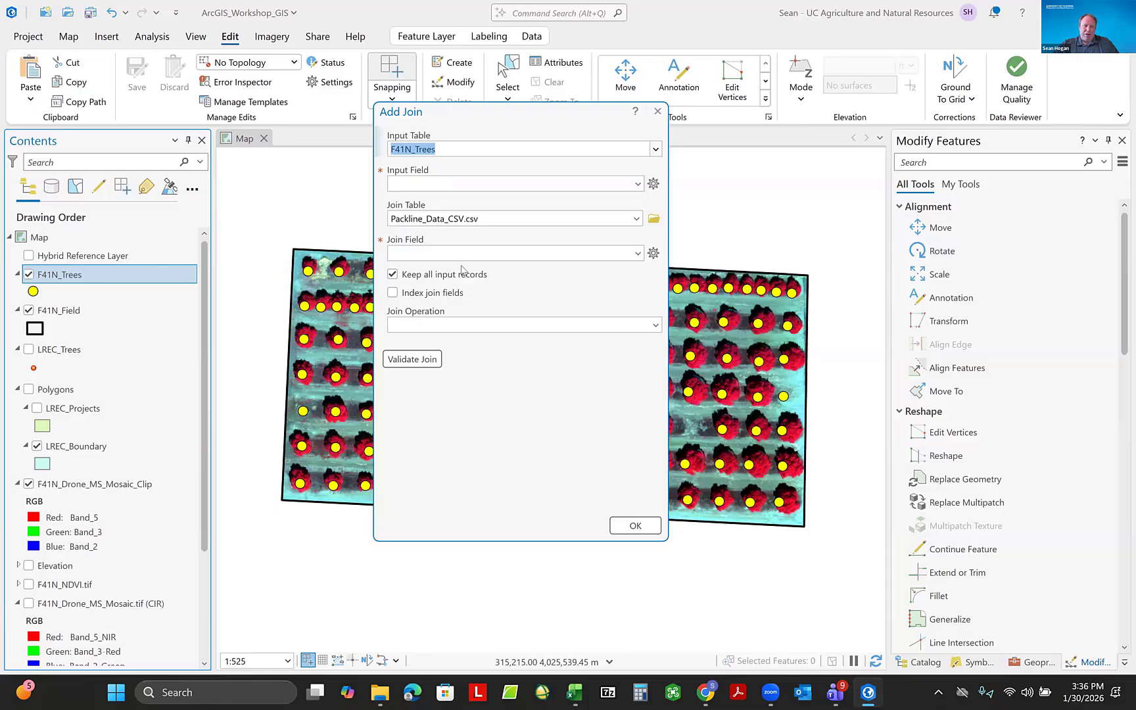
pyautogui.click(658, 112)
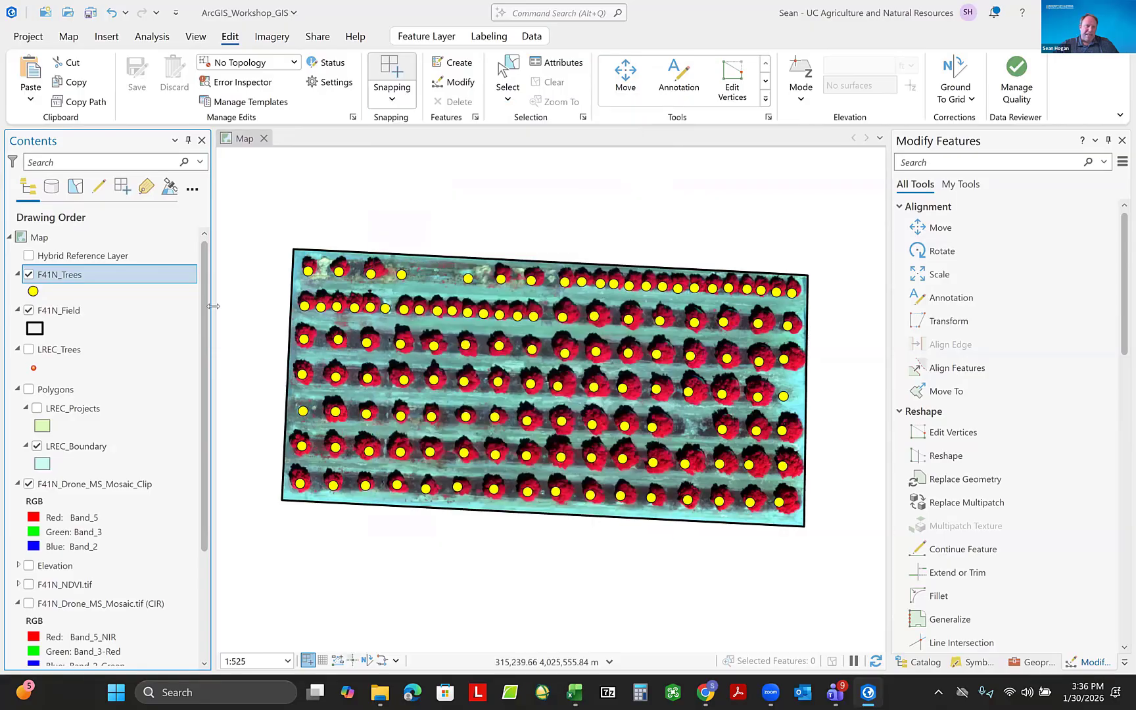
# Review the fields in the F41N_Trees attribute table for one suitable as a join key, and close the table.
pyautogui.rightClick(76, 279)
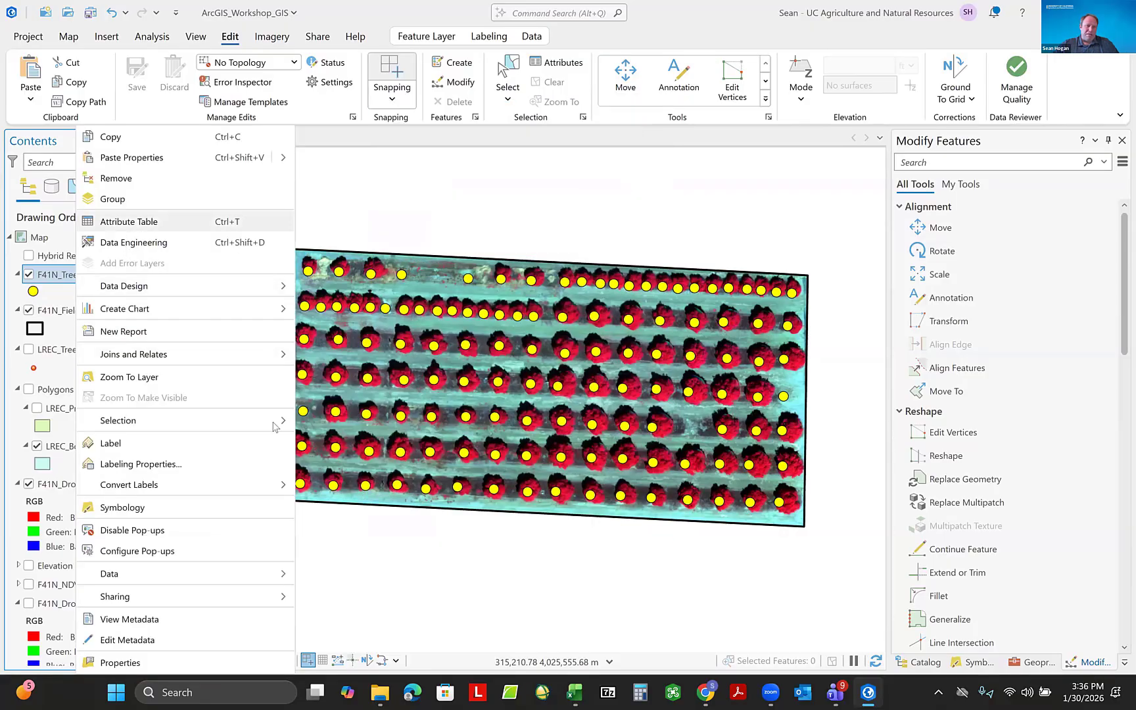
pyautogui.hotkey('ctrl', 't')
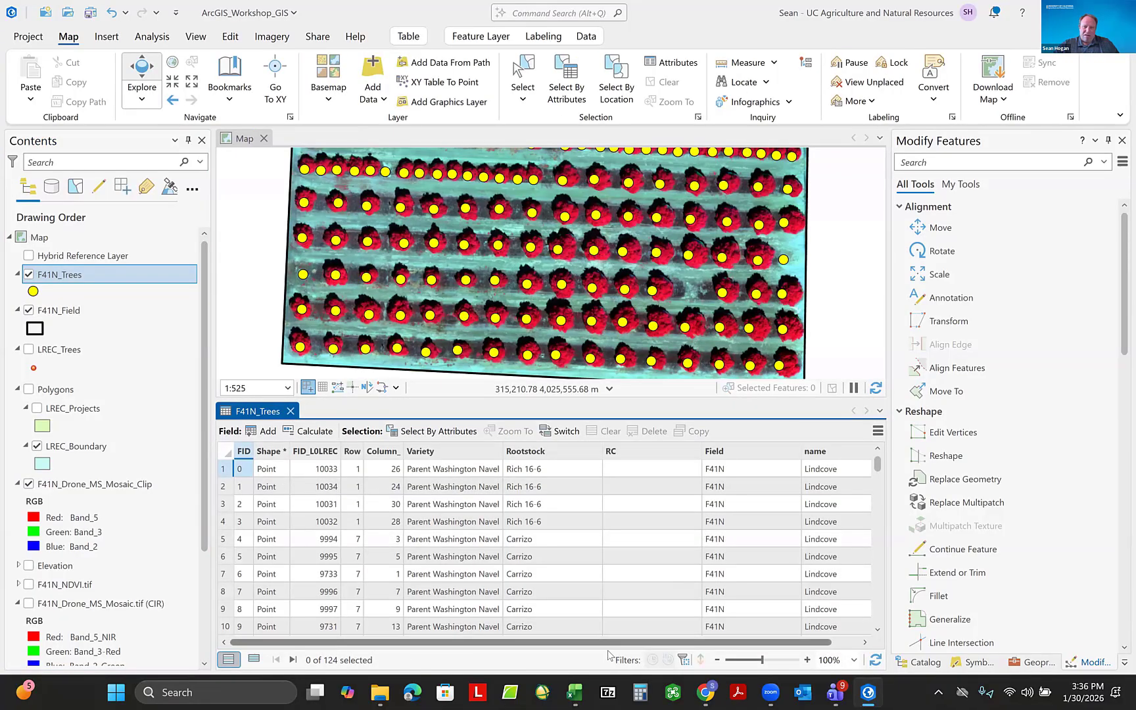
pyautogui.hscroll(1, 608, 644)
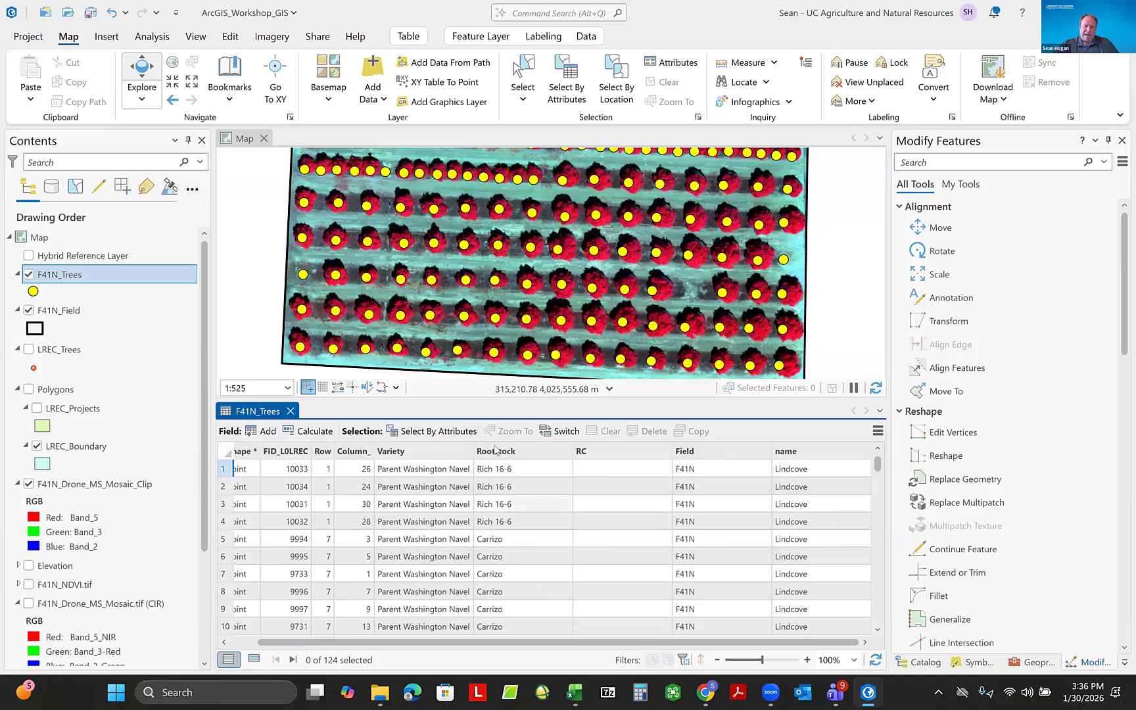
pyautogui.click(290, 411)
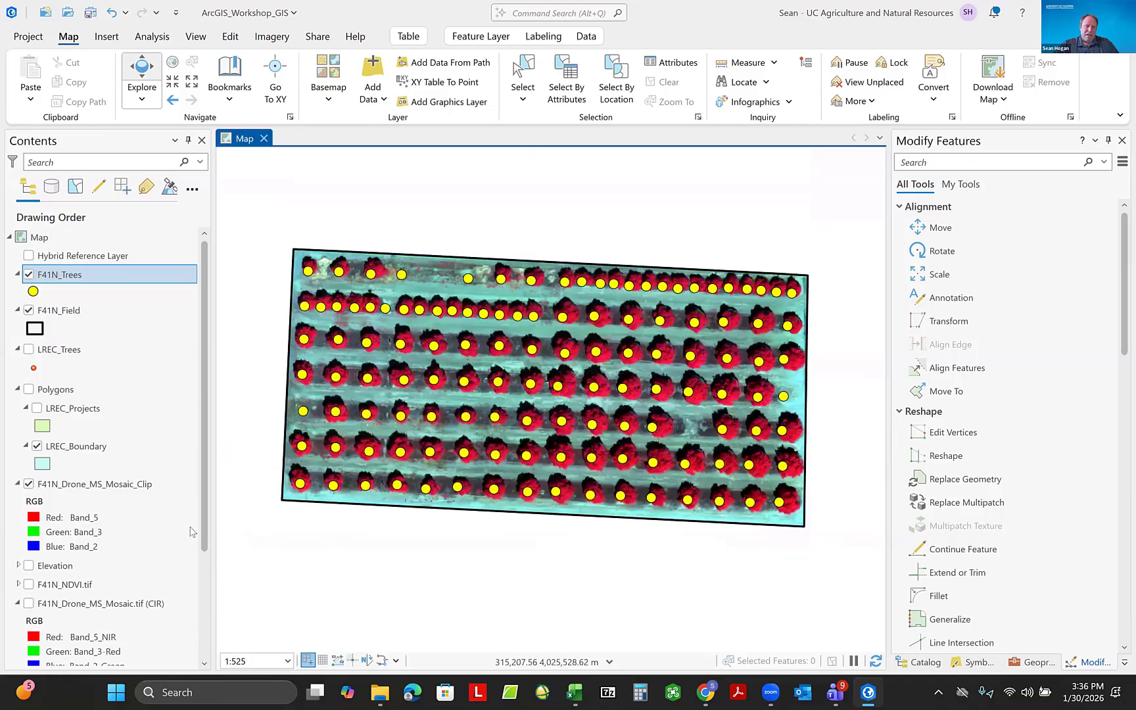
# Review the fields of the Packline_Data_CSV.csv standalone table for a matching tree identifier, and close the table.
pyautogui.scroll(-4, 132, 578)
pyautogui.click(82, 658)
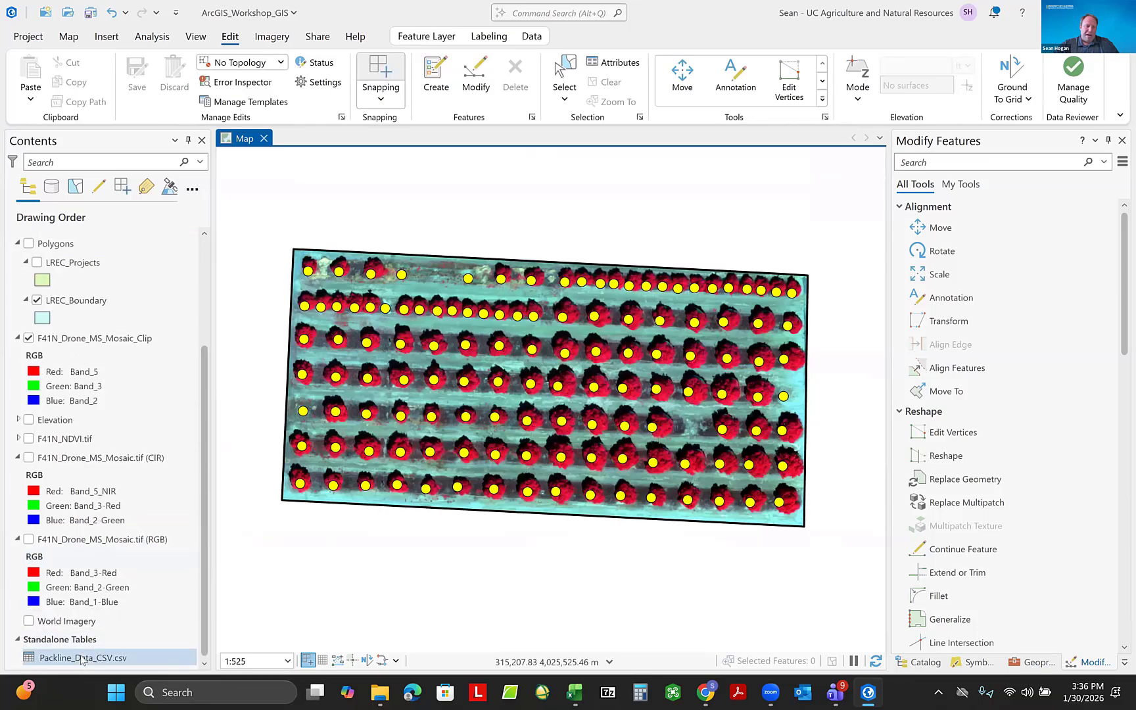
pyautogui.rightClick(82, 659)
pyautogui.moveTo(137, 561)
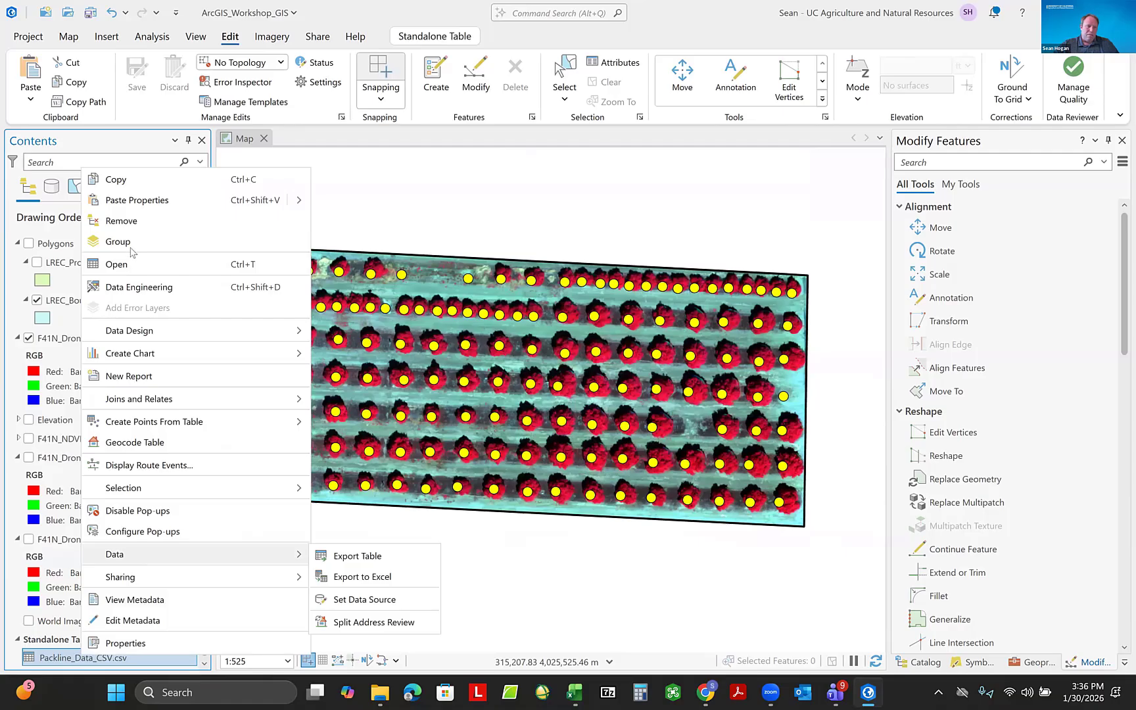
pyautogui.click(134, 275)
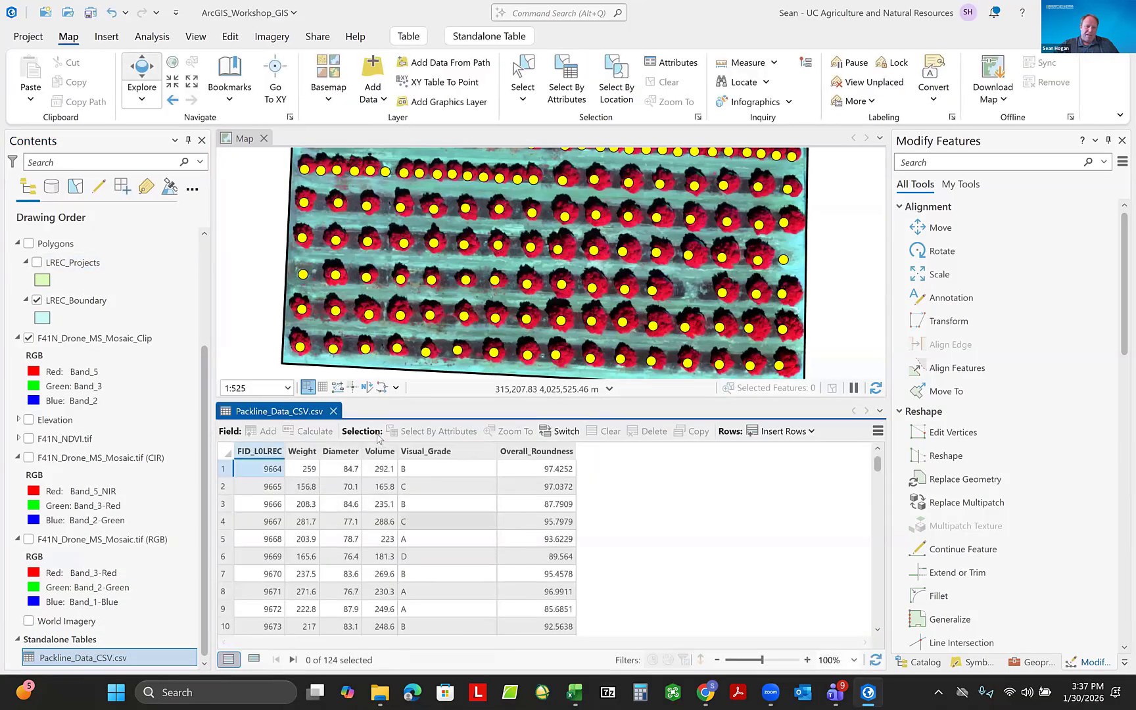
pyautogui.click(333, 411)
# Join the Packline_Data_CSV.csv table to F41N_Trees using FID_L0LREC as both input and join field, keeping all input records.
pyautogui.click(72, 302)
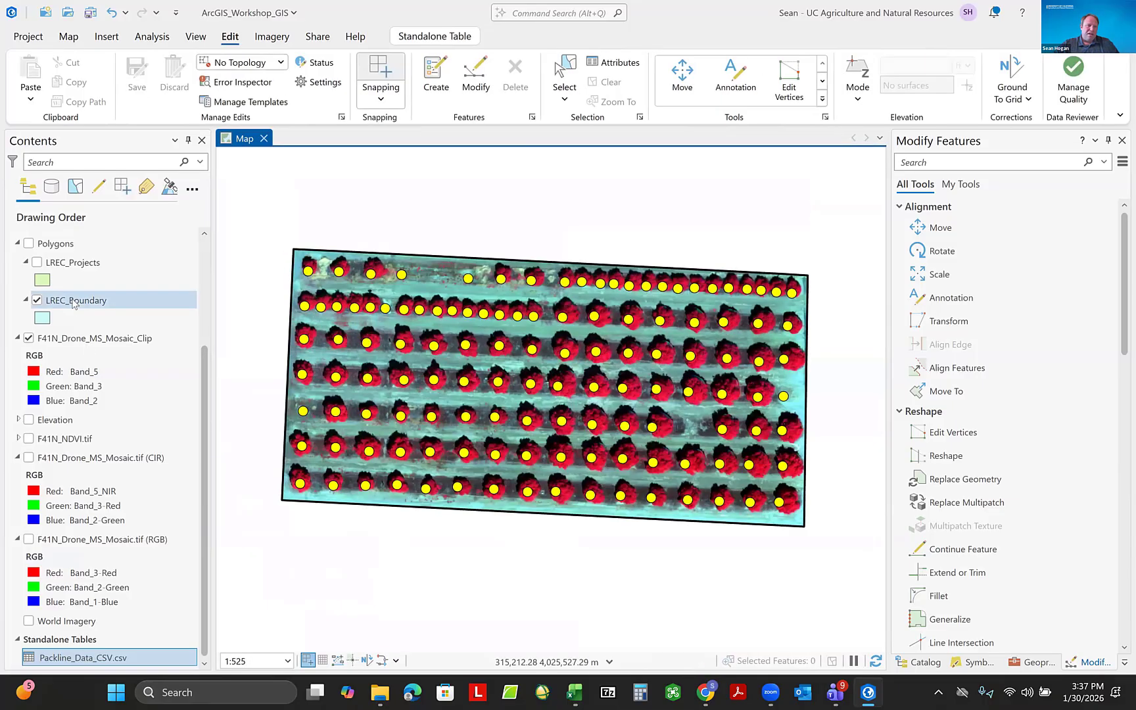
pyautogui.scroll(4, 63, 284)
pyautogui.click(63, 281)
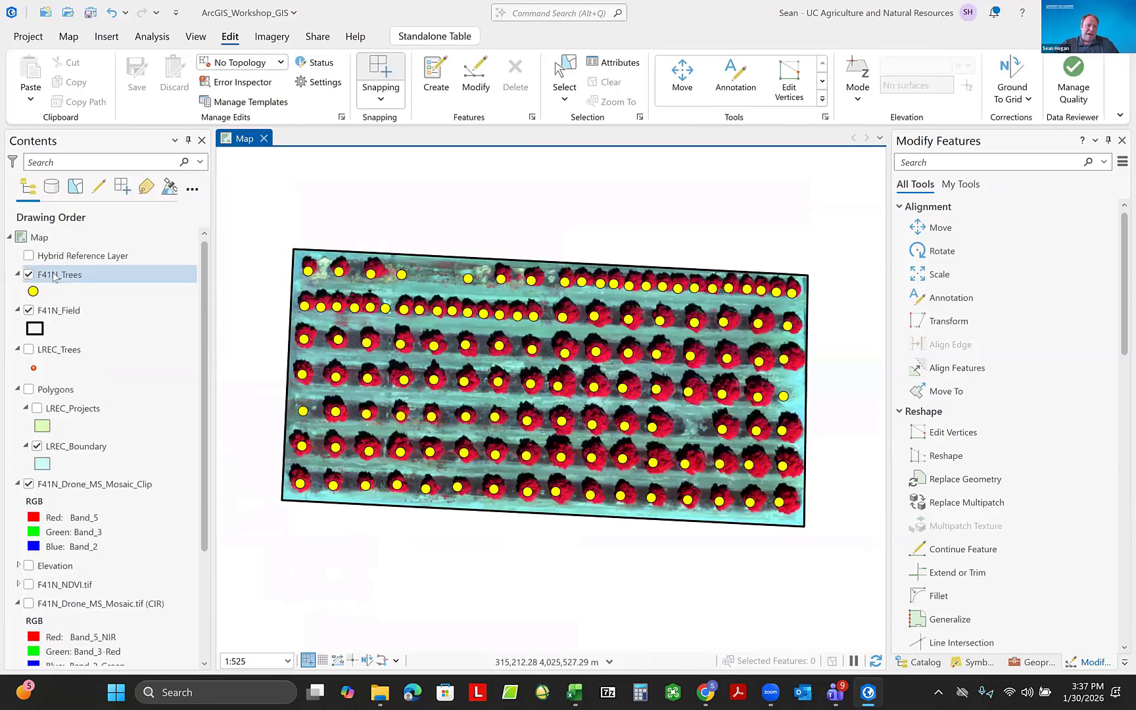
pyautogui.rightClick(54, 277)
pyautogui.moveTo(54, 277)
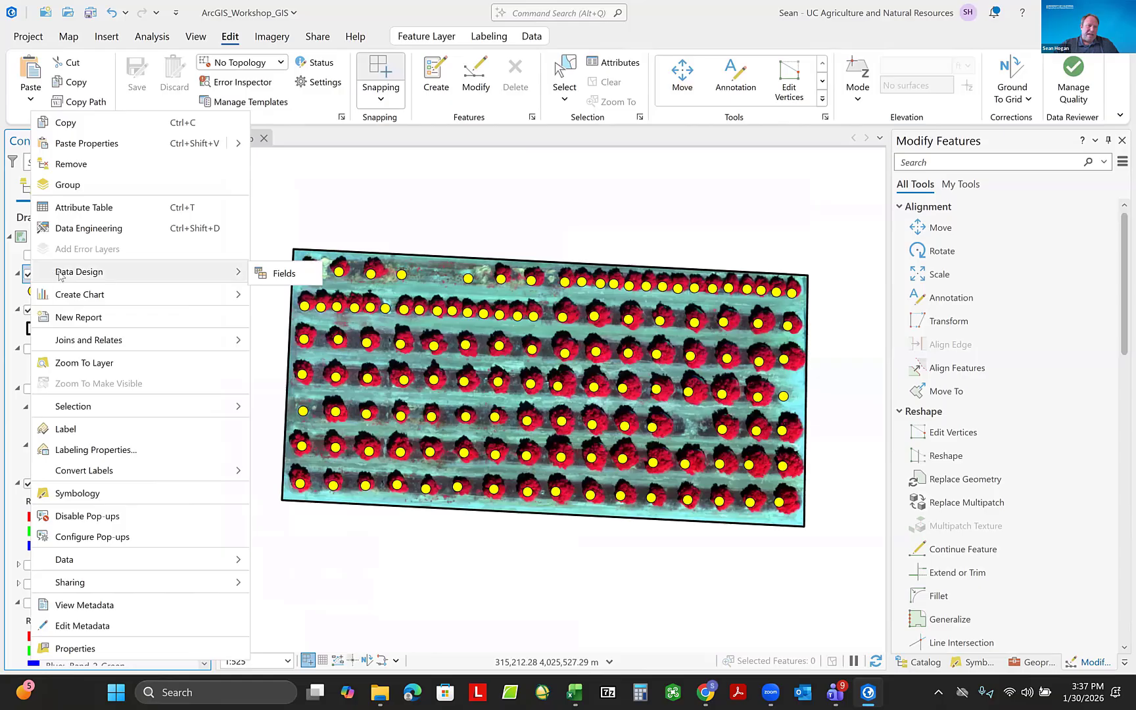
pyautogui.moveTo(106, 342)
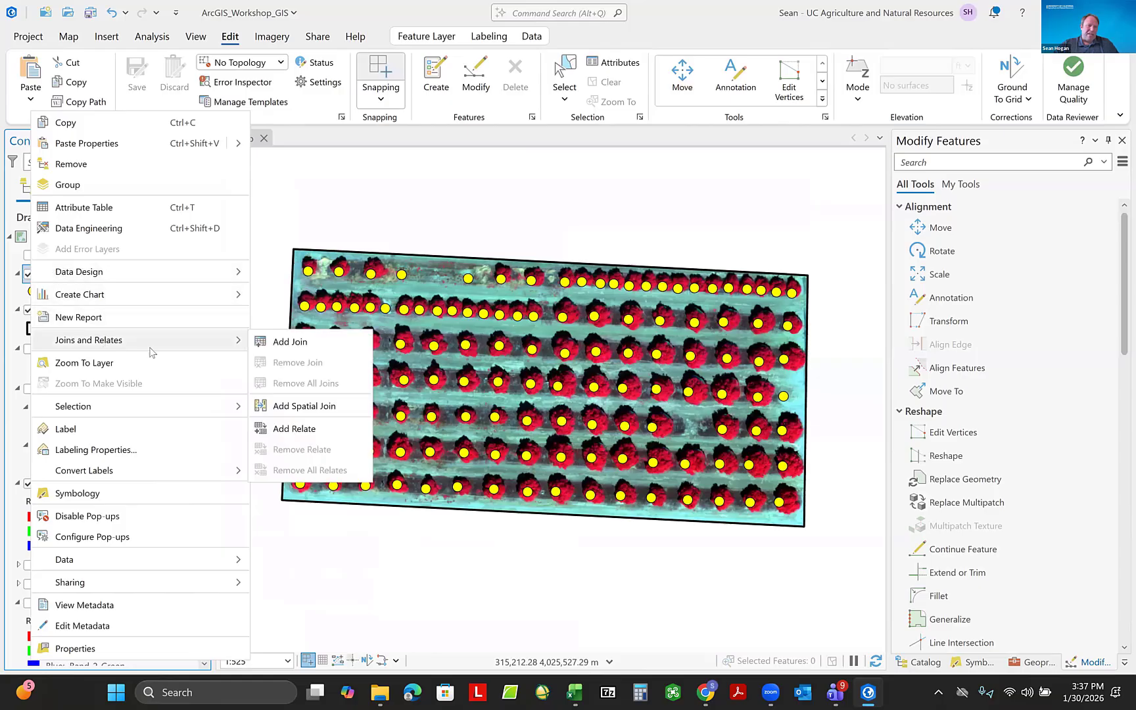
pyautogui.click(296, 350)
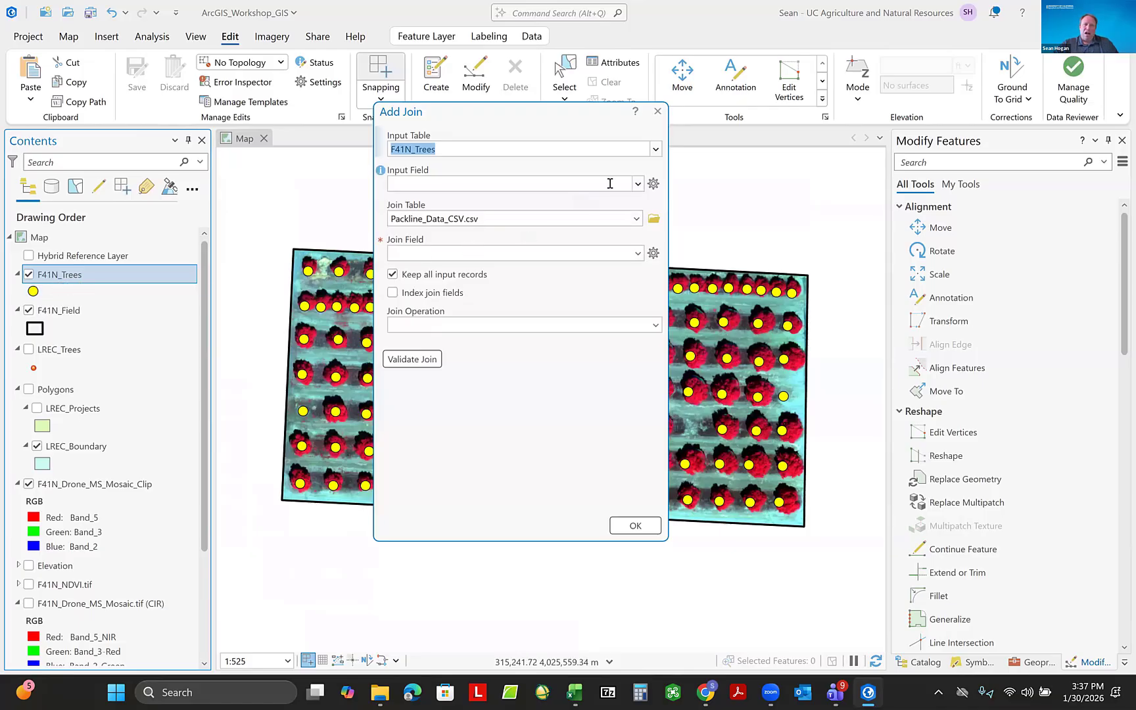
pyautogui.click(637, 184)
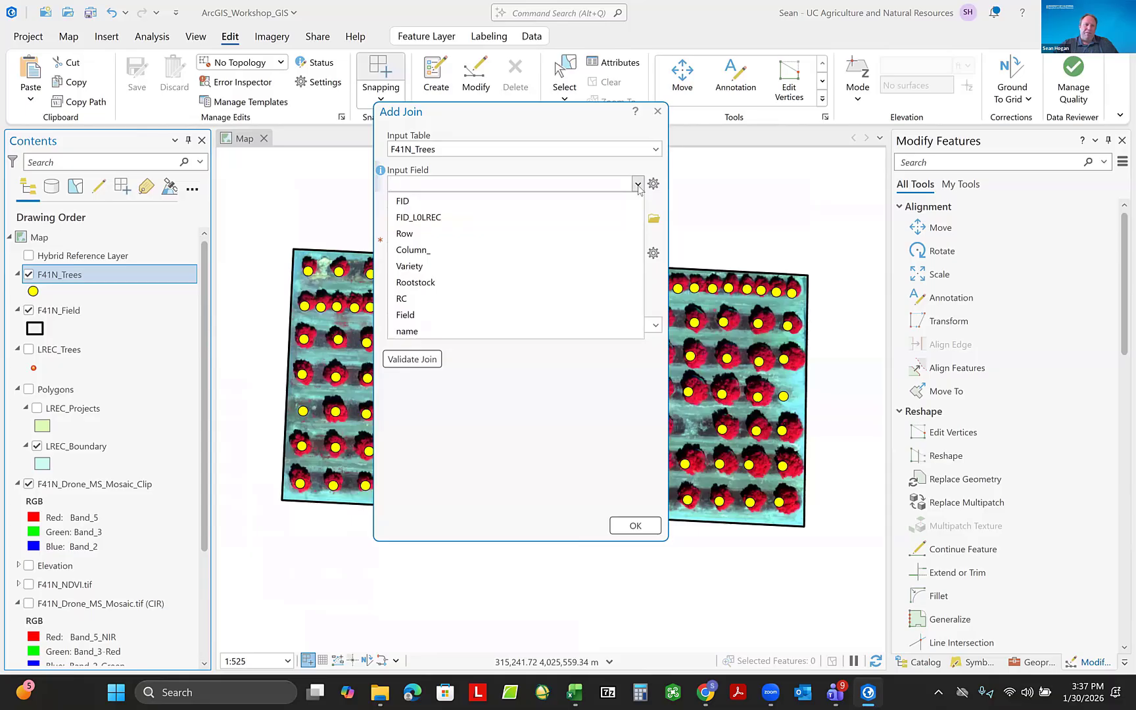
pyautogui.click(432, 221)
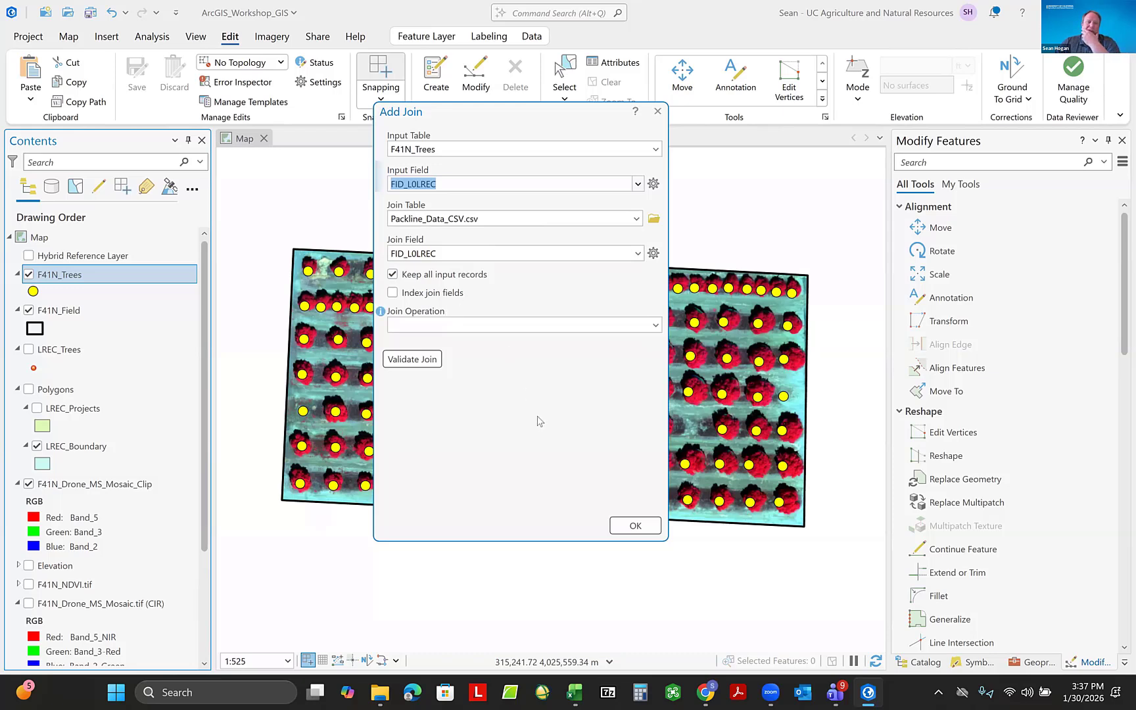
pyautogui.click(636, 526)
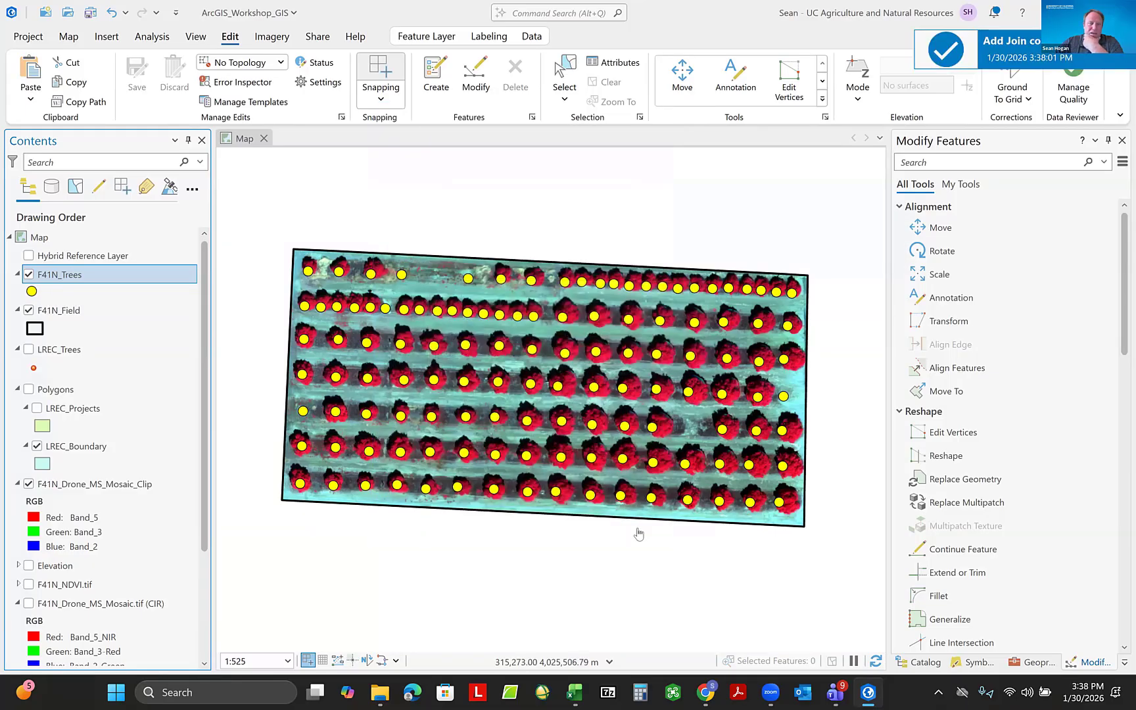
# Review the joined packline fields in the F41N_Trees attribute table, and close the table.
pyautogui.rightClick(59, 278)
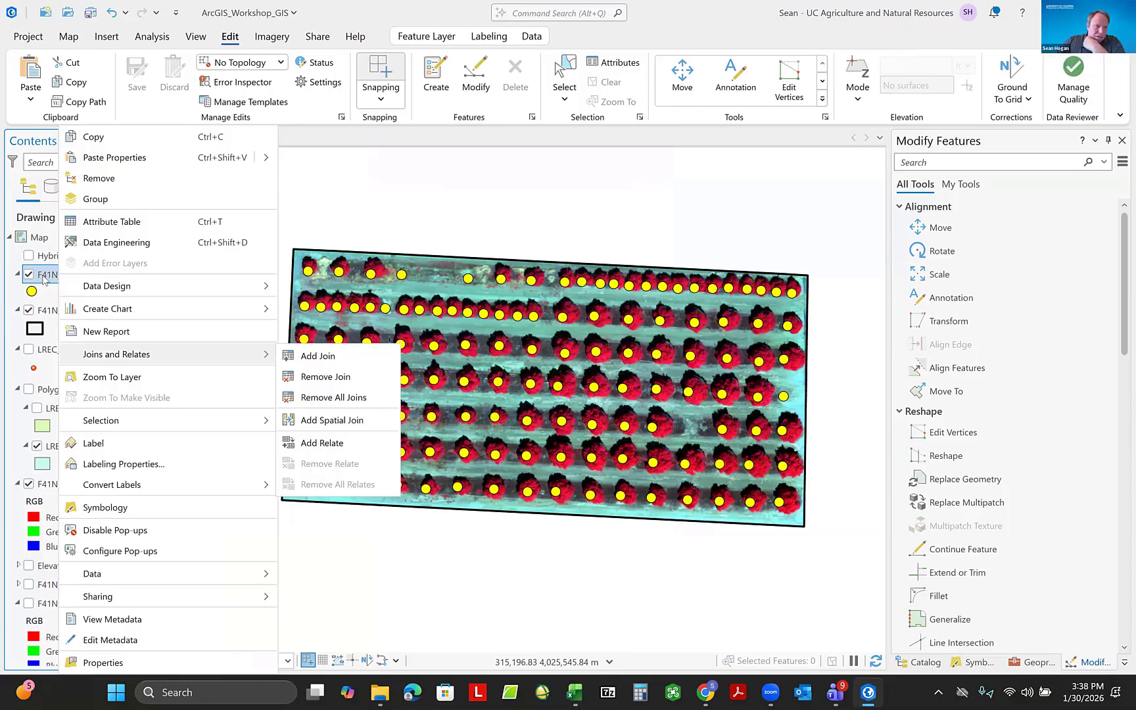
pyautogui.click(116, 221)
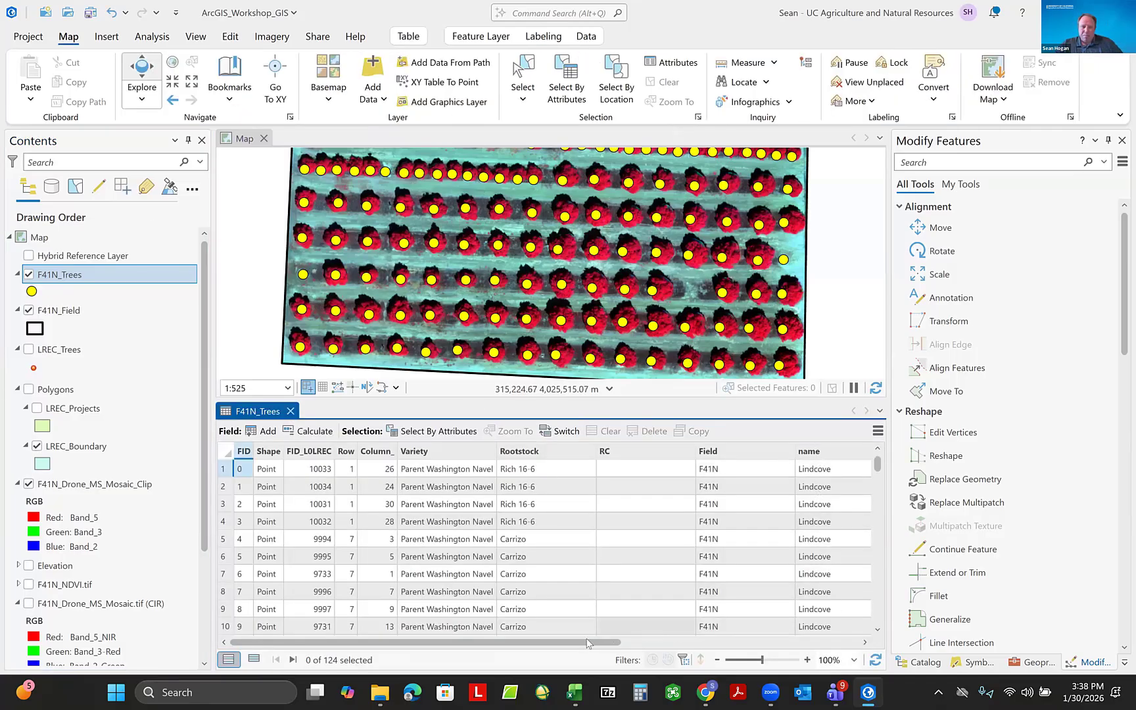
pyautogui.moveTo(587, 642); pyautogui.dragTo(838, 663)
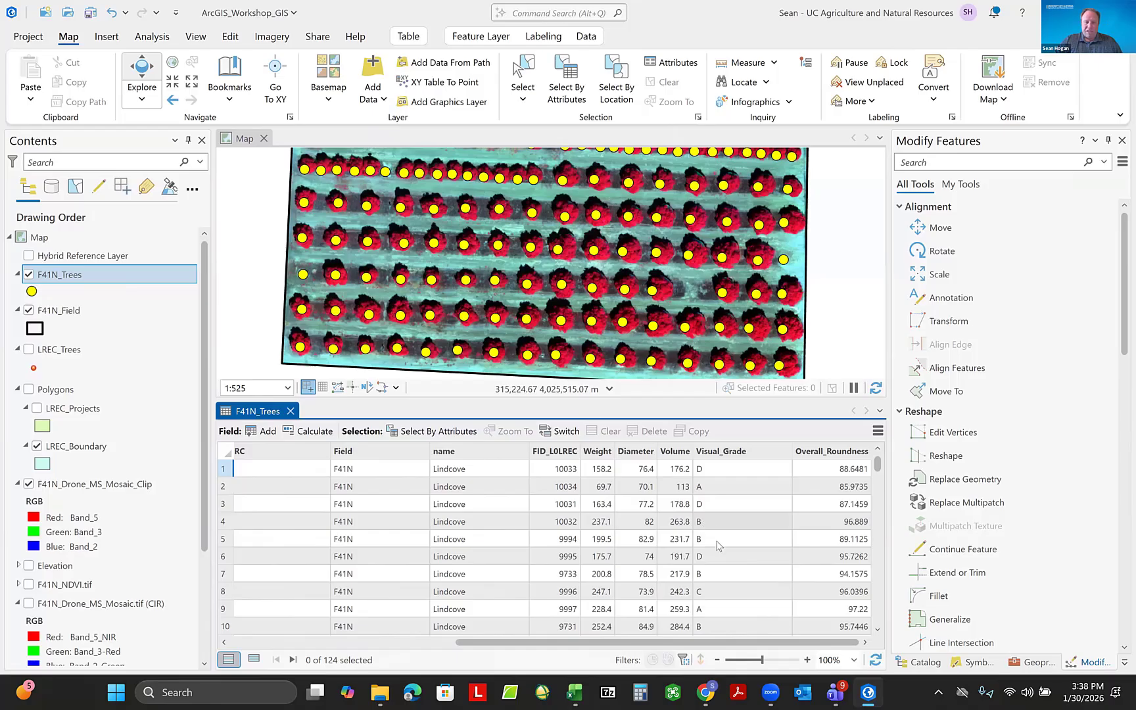
pyautogui.moveTo(660, 644); pyautogui.dragTo(413, 643)
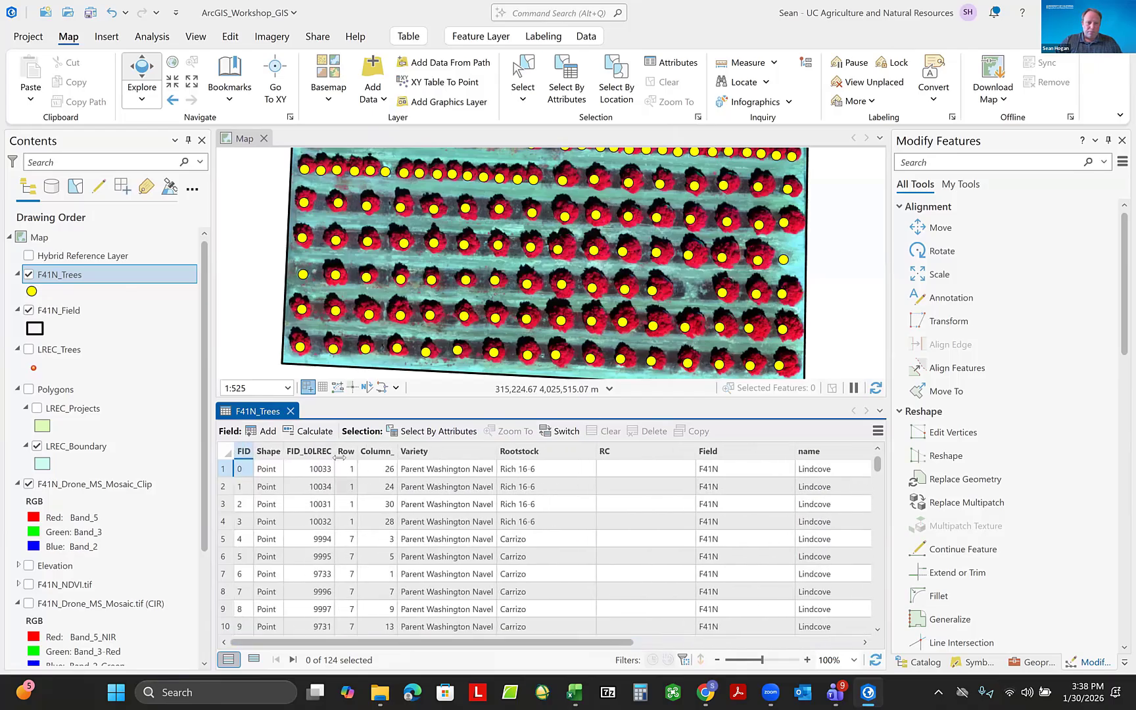
pyautogui.click(293, 412)
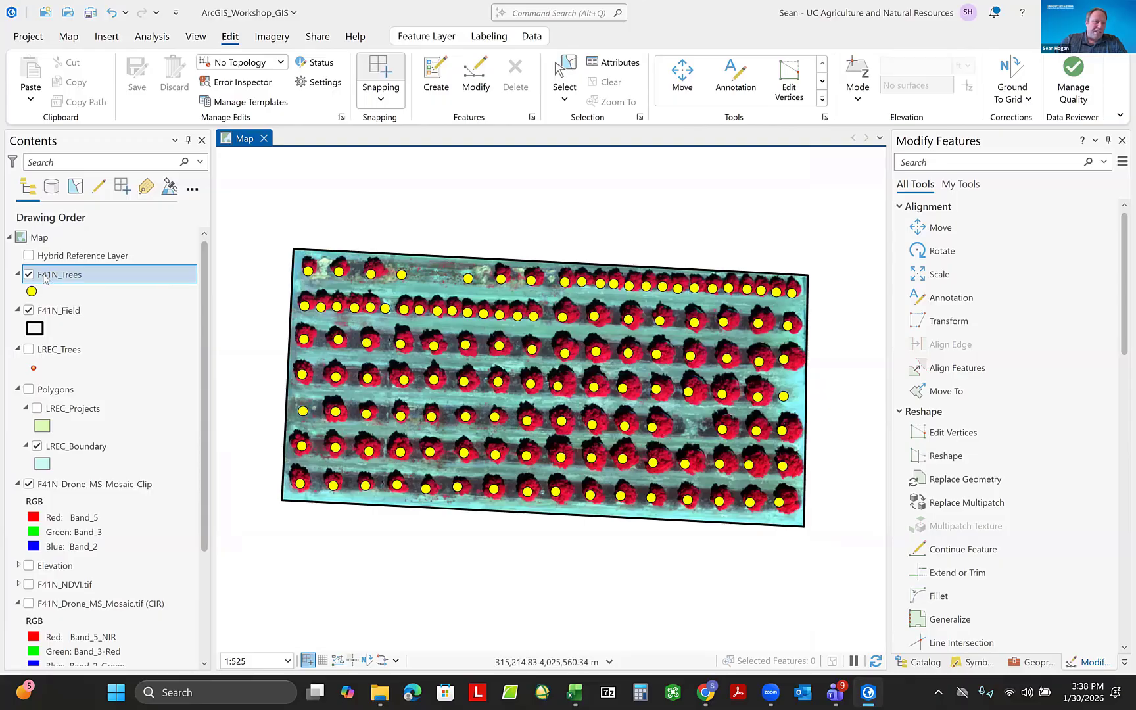
# Symbolize the F41N_Trees layer with graduated symbols based on the Weight field.
pyautogui.click(433, 37)
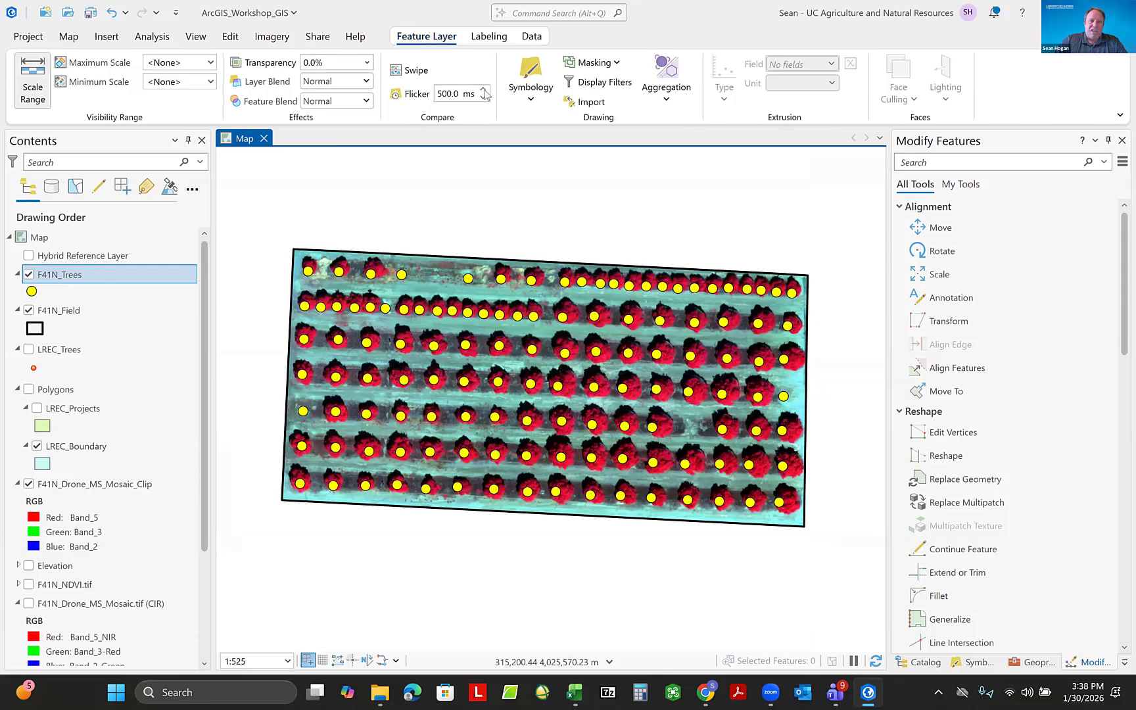
pyautogui.click(531, 101)
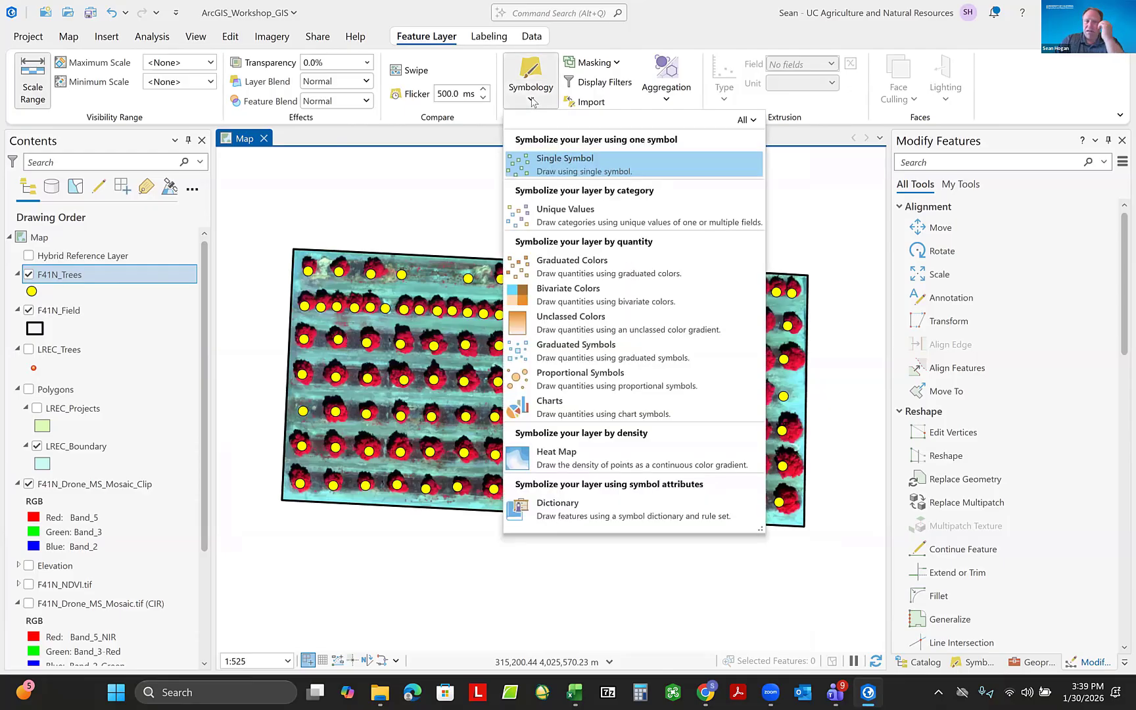
pyautogui.click(562, 354)
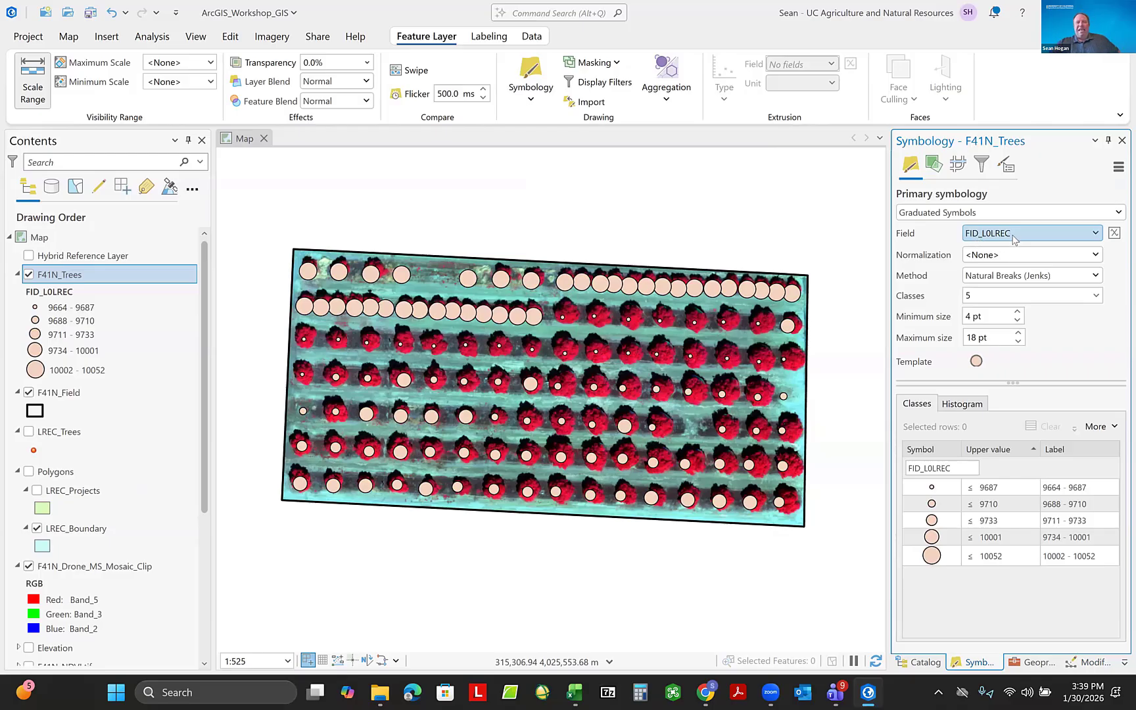
pyautogui.click(1096, 234)
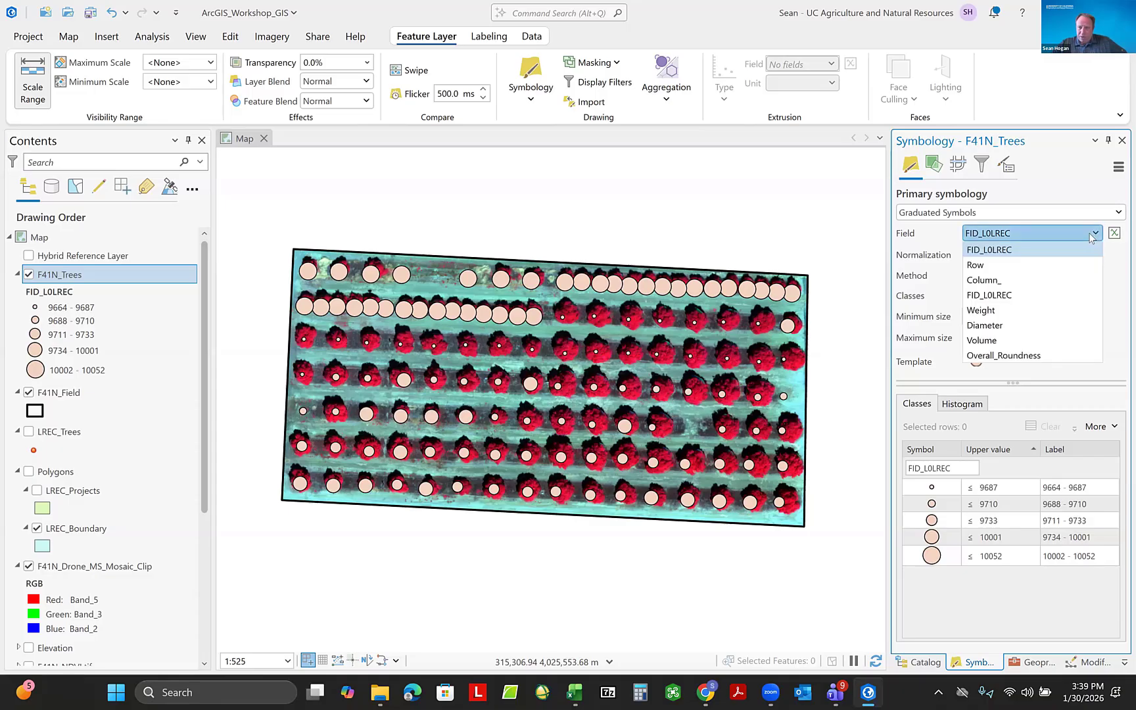
pyautogui.click(986, 312)
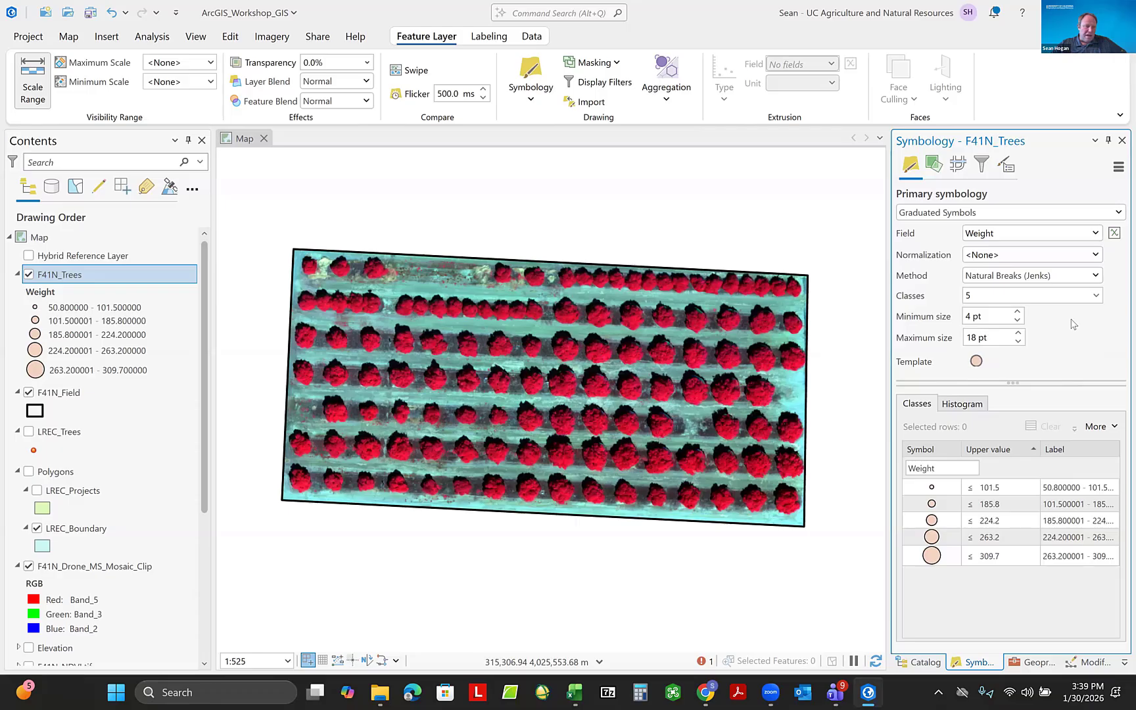
# Try Diameter as the graduated symbols field for F41N_Trees, and set the field back to Weight.
pyautogui.click(1096, 234)
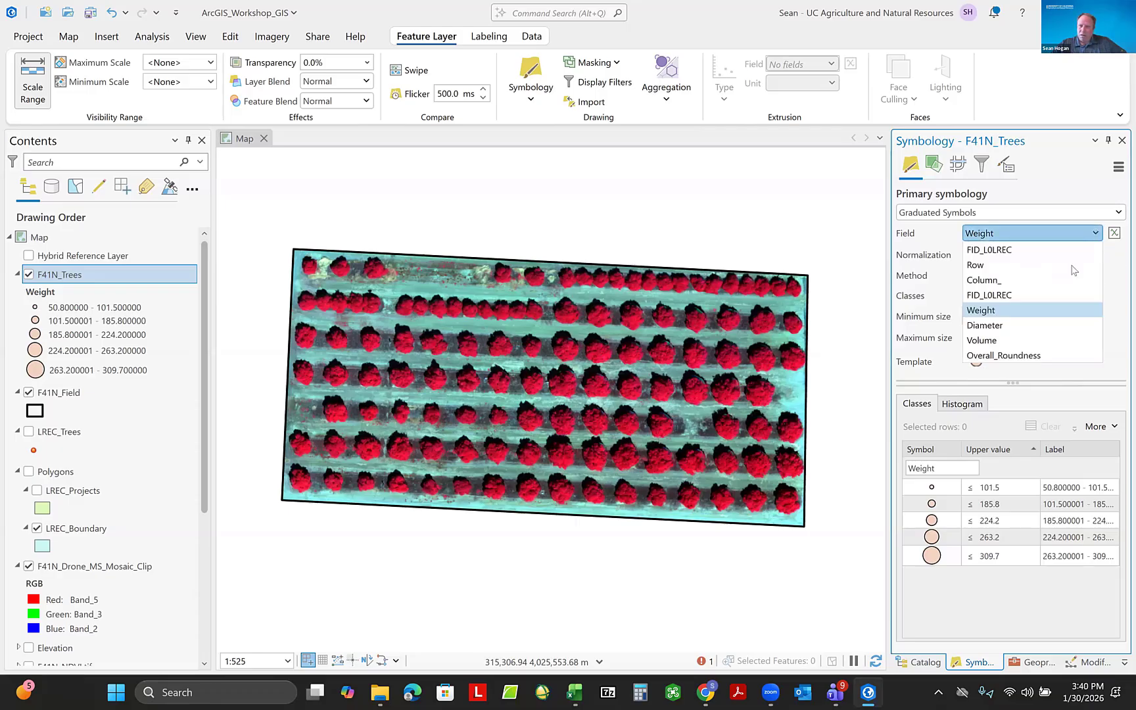
pyautogui.click(985, 327)
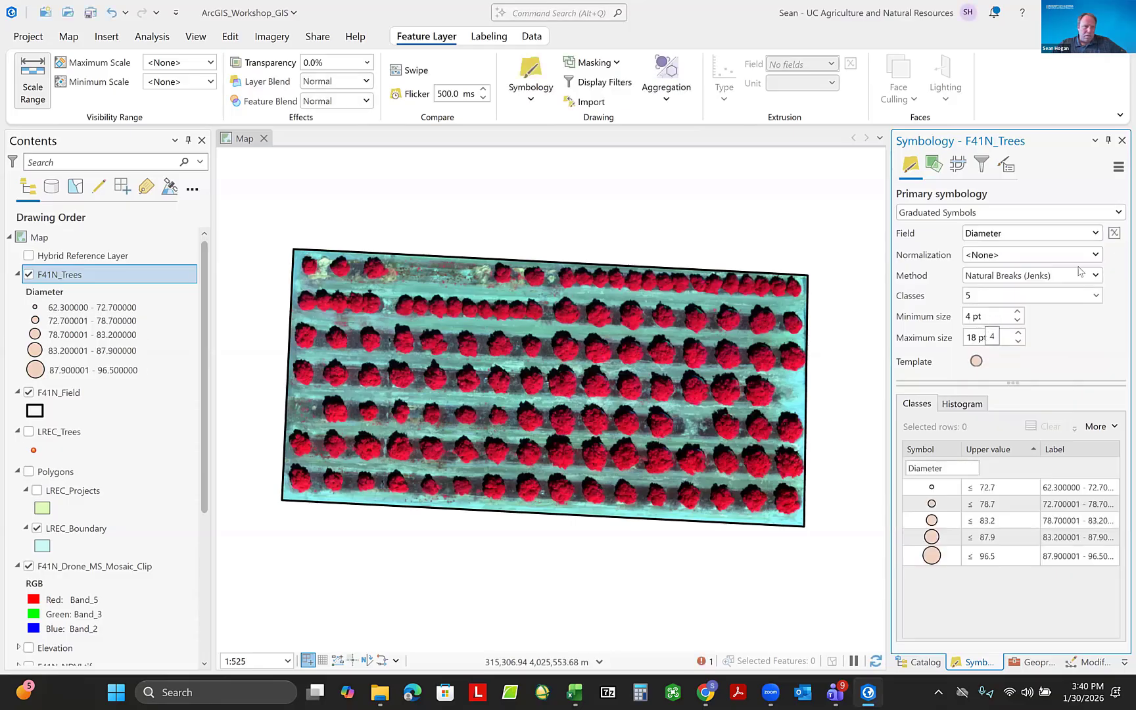
pyautogui.click(1096, 235)
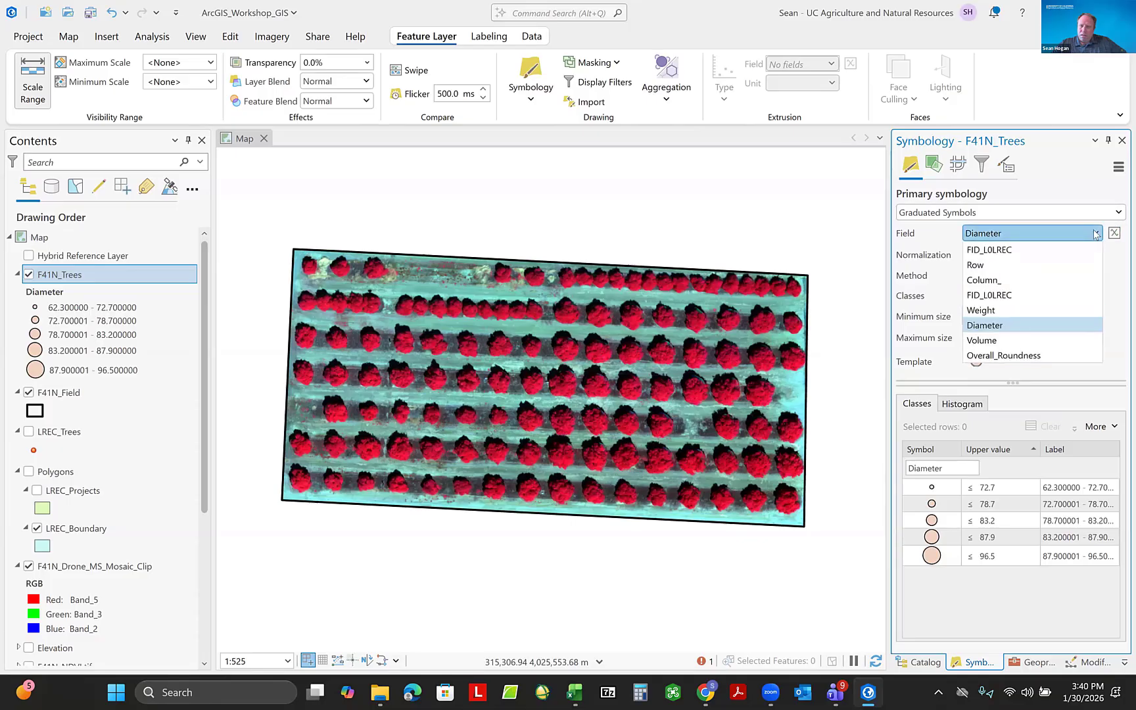
pyautogui.click(986, 312)
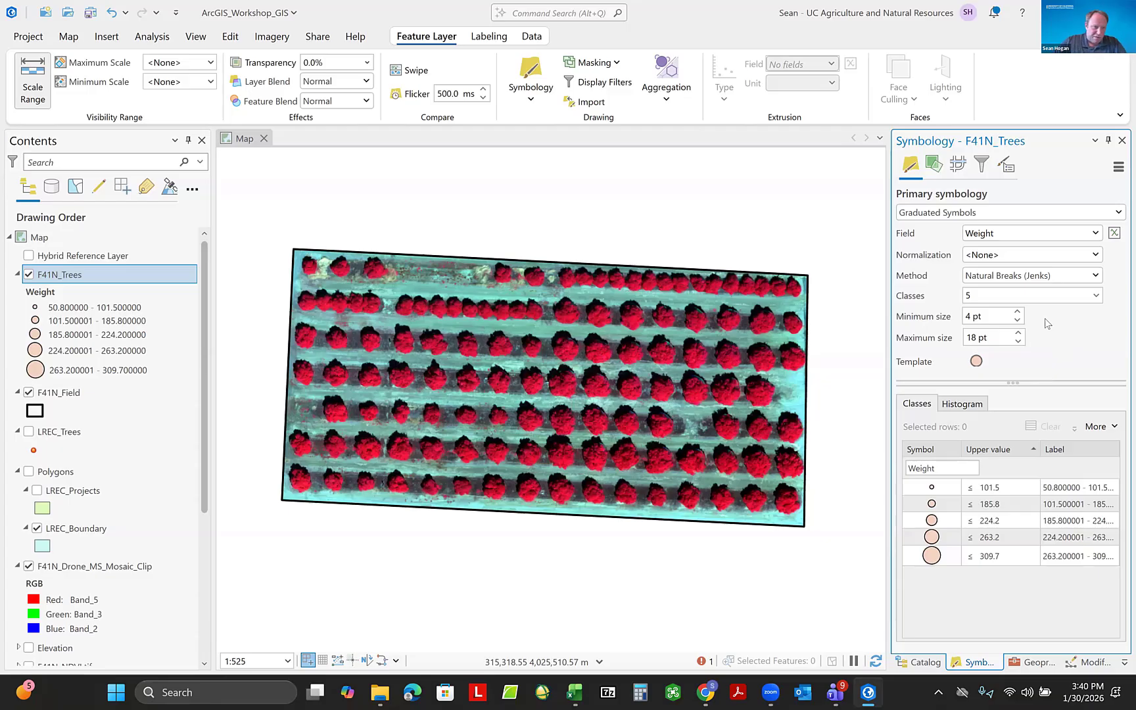
pyautogui.click(1097, 234)
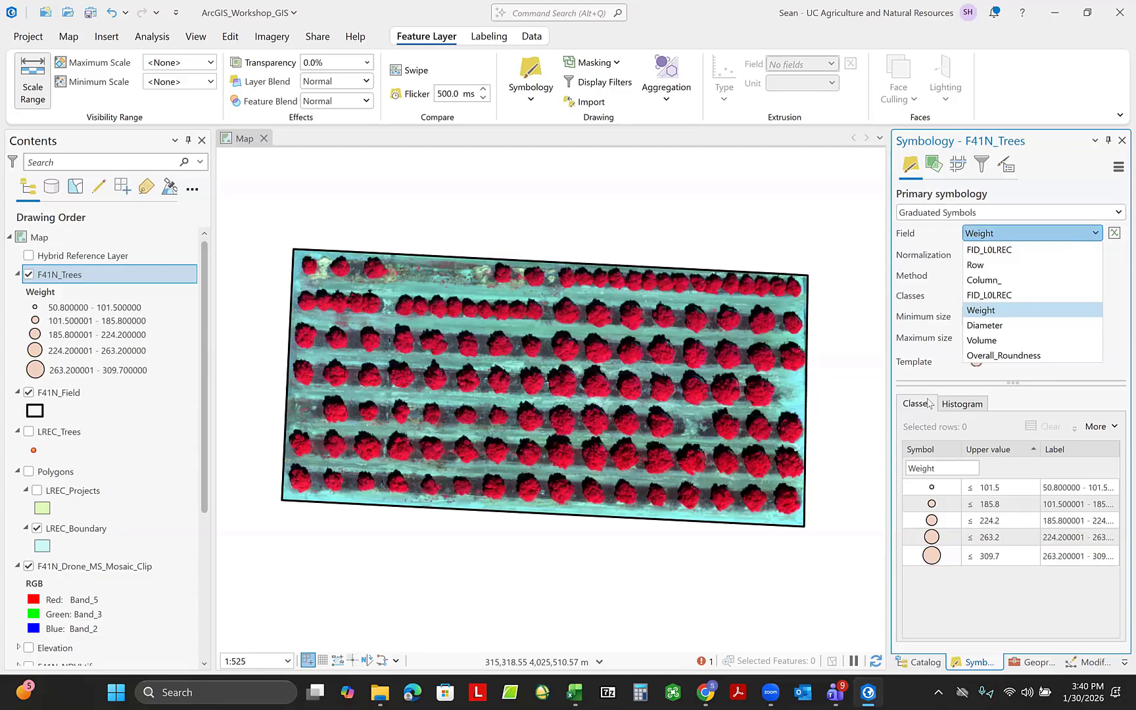
pyautogui.click(998, 312)
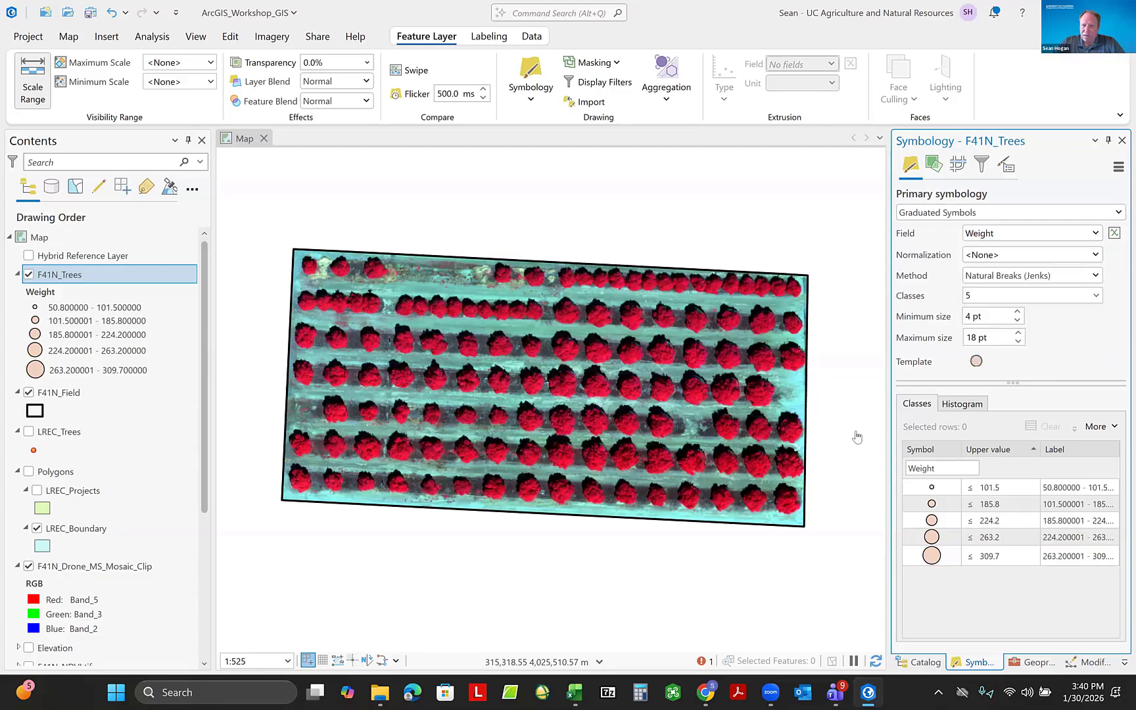
# Examine the map's drawing alert for the F41N_Trees layer, and close the notifications.
pyautogui.click(700, 661)
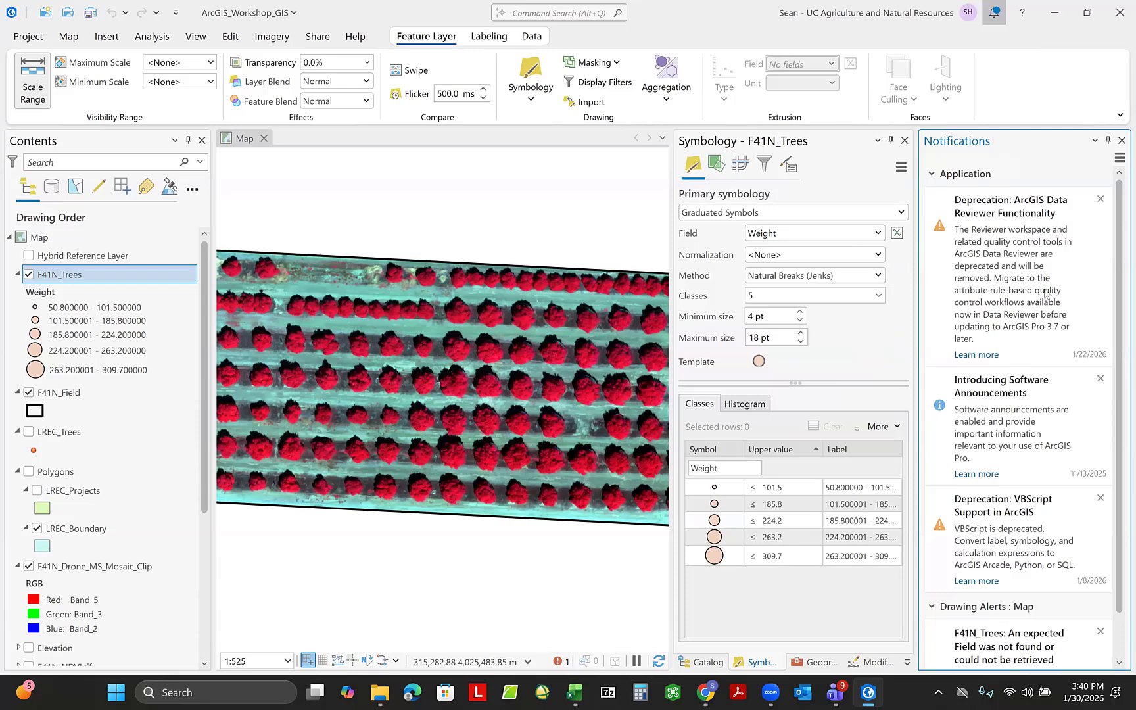
pyautogui.scroll(-1, 1030, 453)
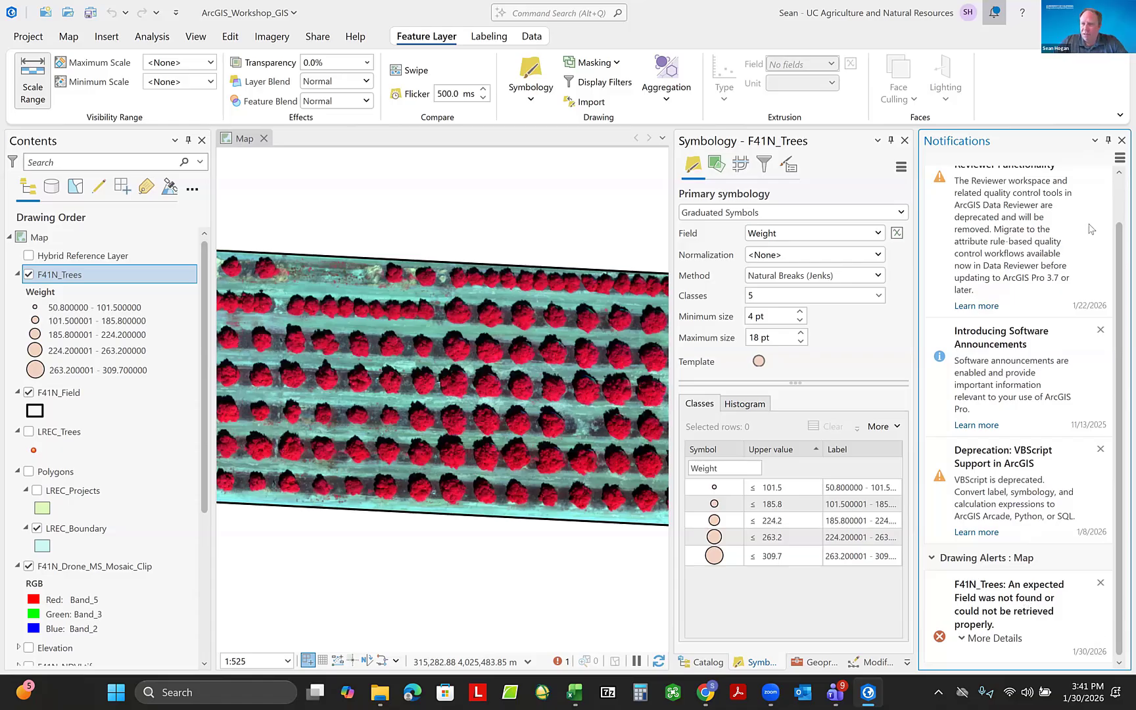
pyautogui.click(1120, 139)
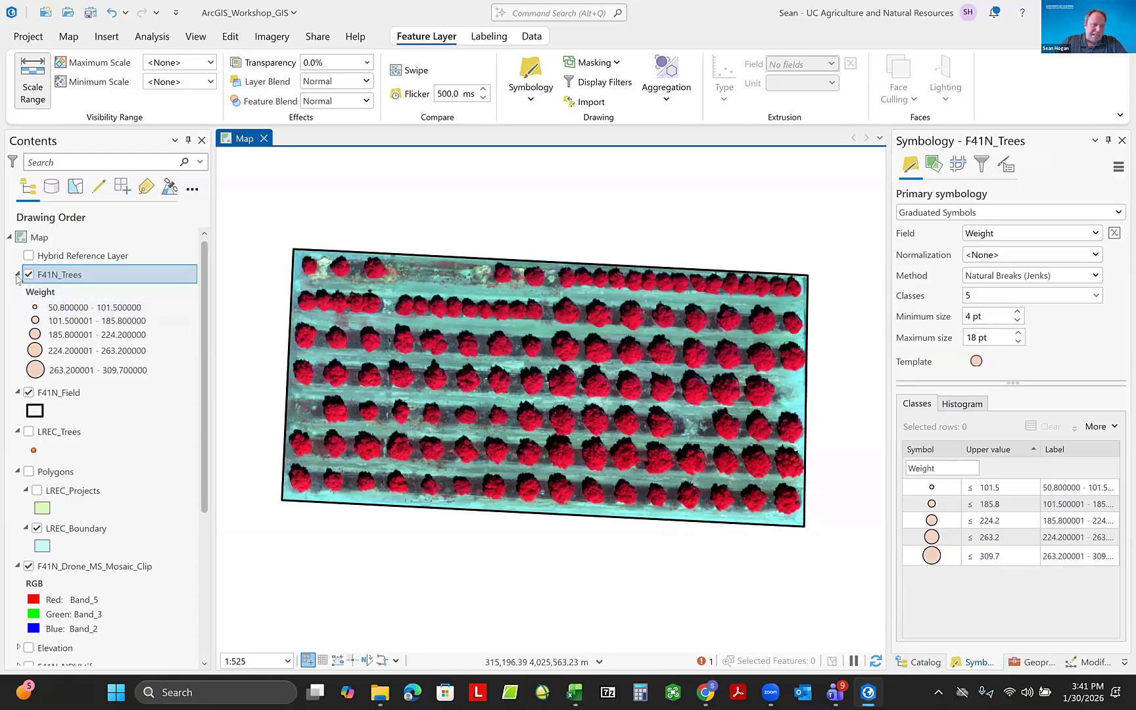
# Reset the F41N_Trees layer's symbology to Single Symbol.
pyautogui.rightClick(69, 276)
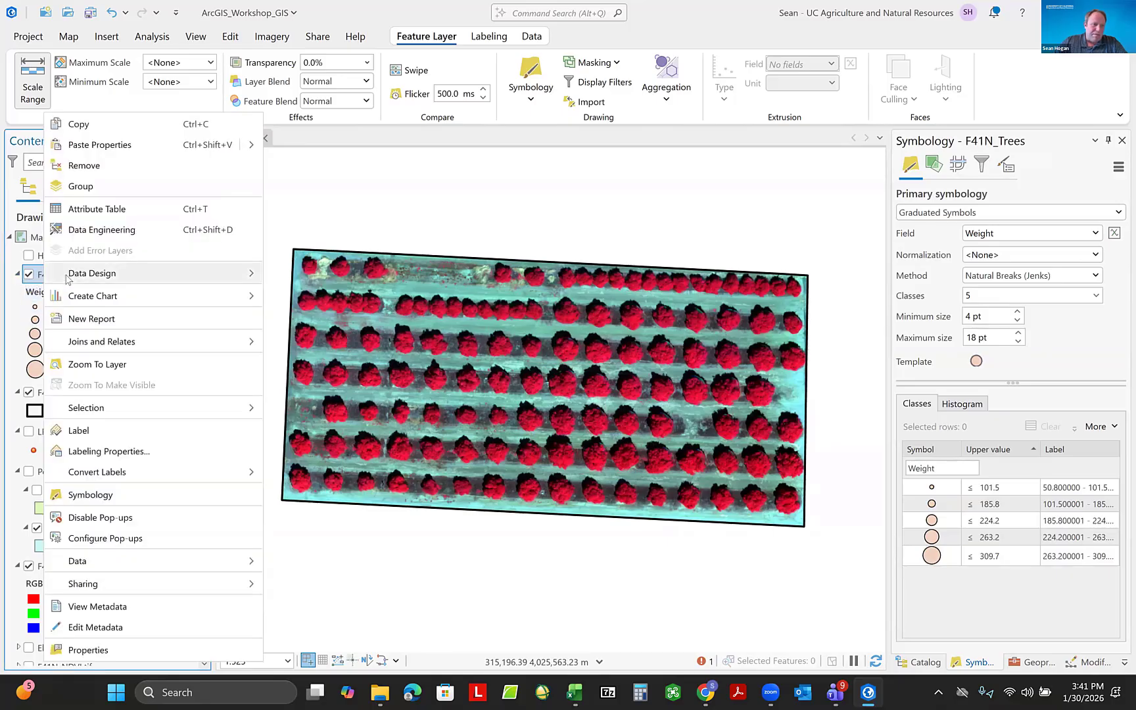
pyautogui.moveTo(69, 278)
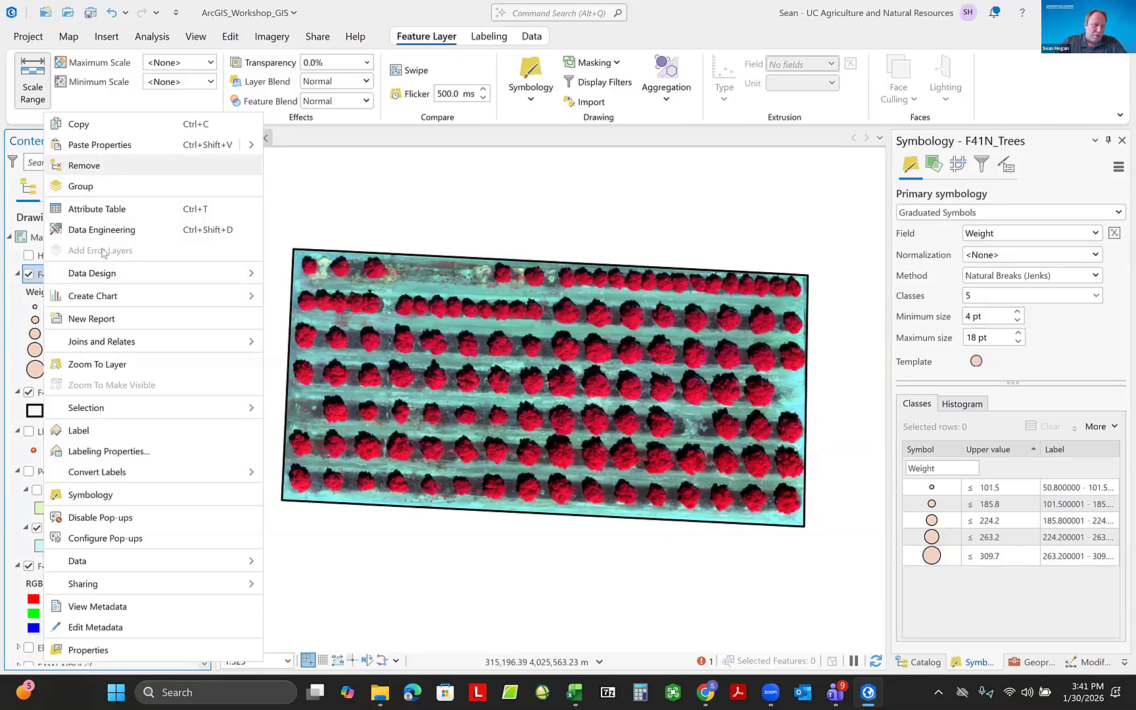
pyautogui.moveTo(115, 277)
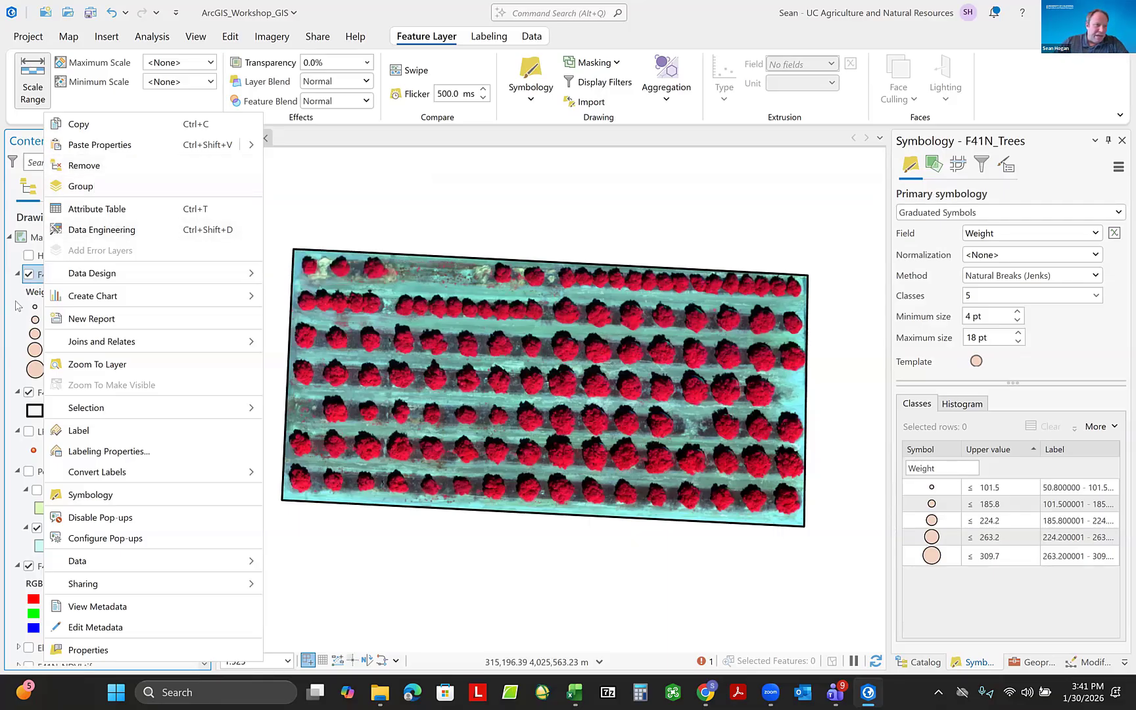
pyautogui.click(57, 279)
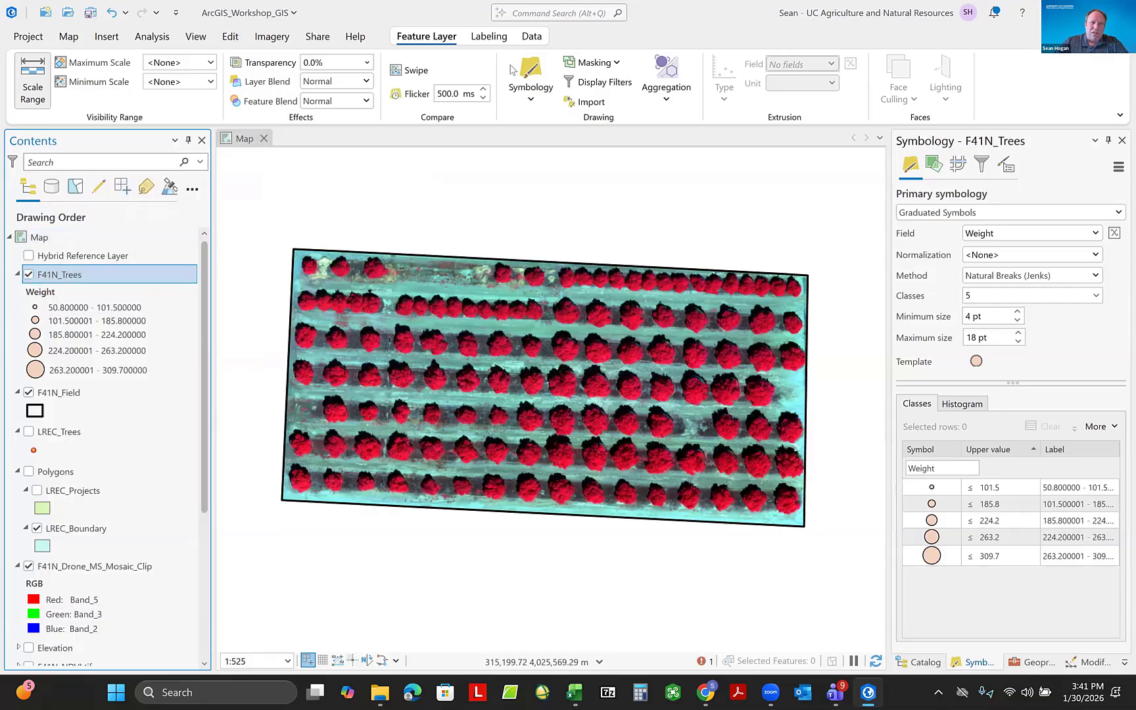
pyautogui.click(532, 82)
pyautogui.click(531, 100)
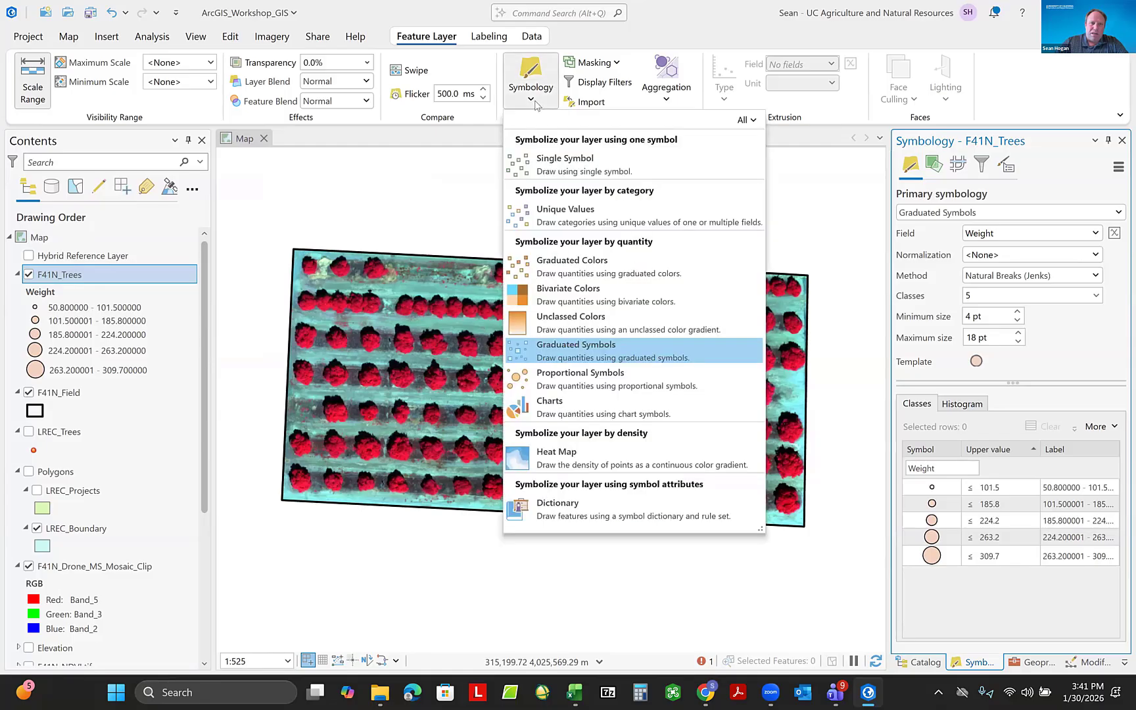
pyautogui.click(537, 165)
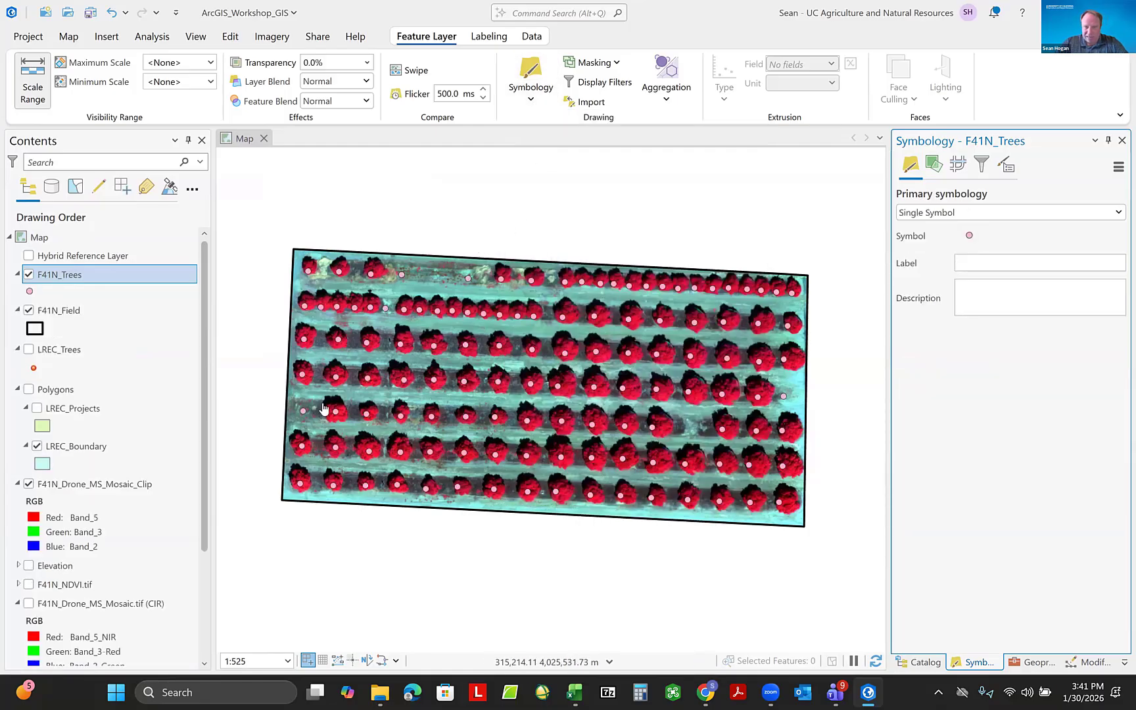
# Export the joined F41N_Trees features to the project geodatabase ArcGIS_Workshop_GIS.gdb as F41N_Trees_GDB.
pyautogui.rightClick(48, 281)
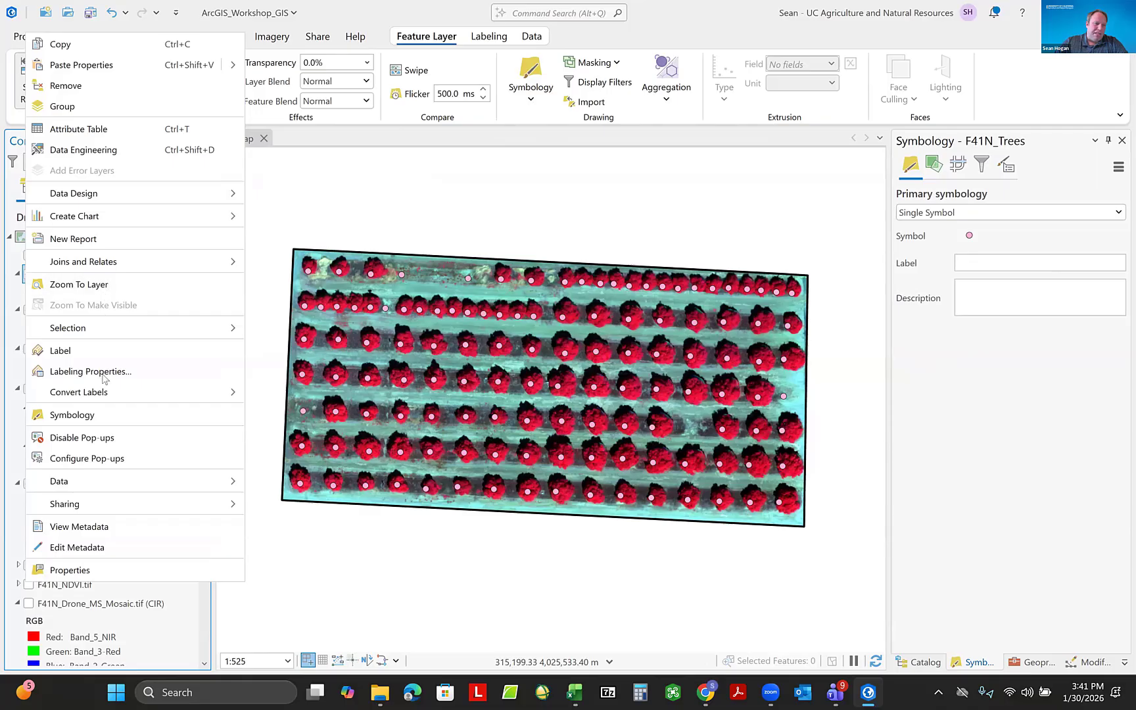
pyautogui.moveTo(102, 486)
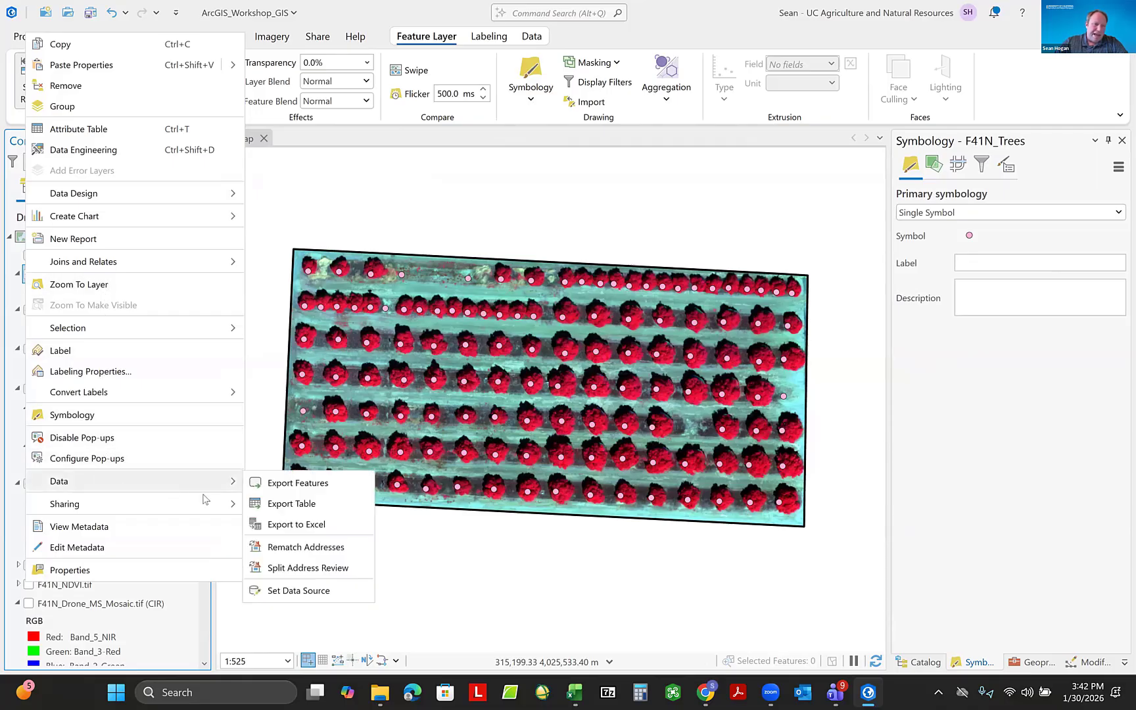
pyautogui.click(300, 484)
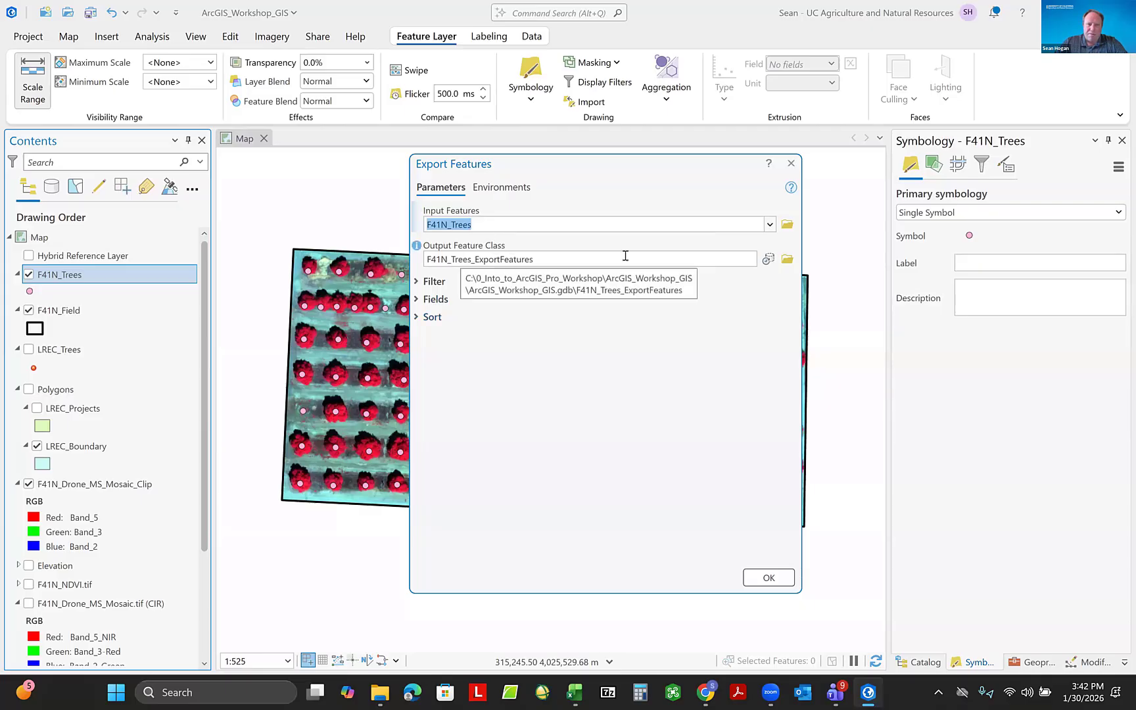
pyautogui.click(535, 258)
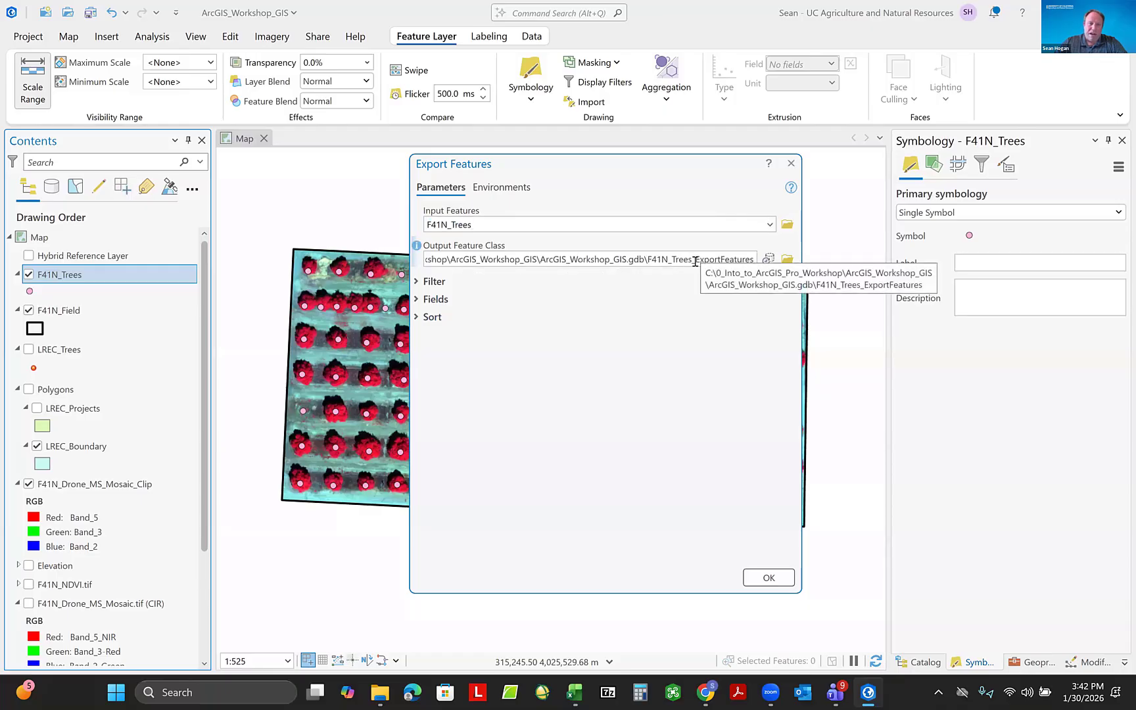
pyautogui.moveTo(695, 260); pyautogui.dragTo(763, 264)
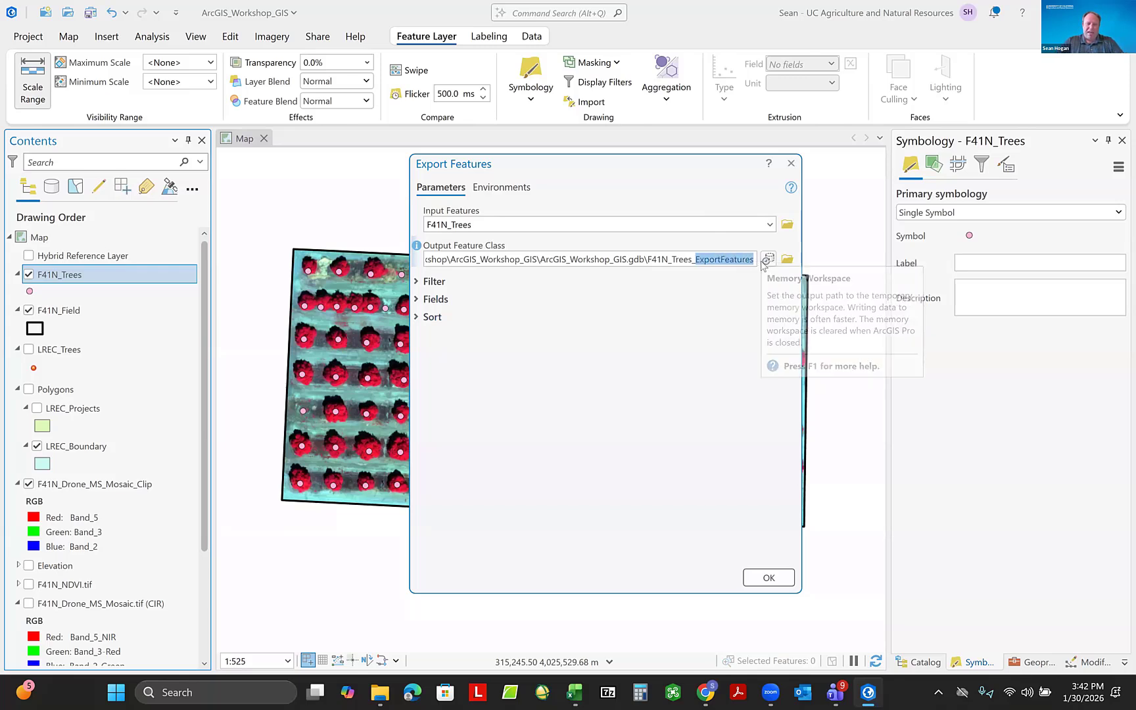
pyautogui.write('GD')
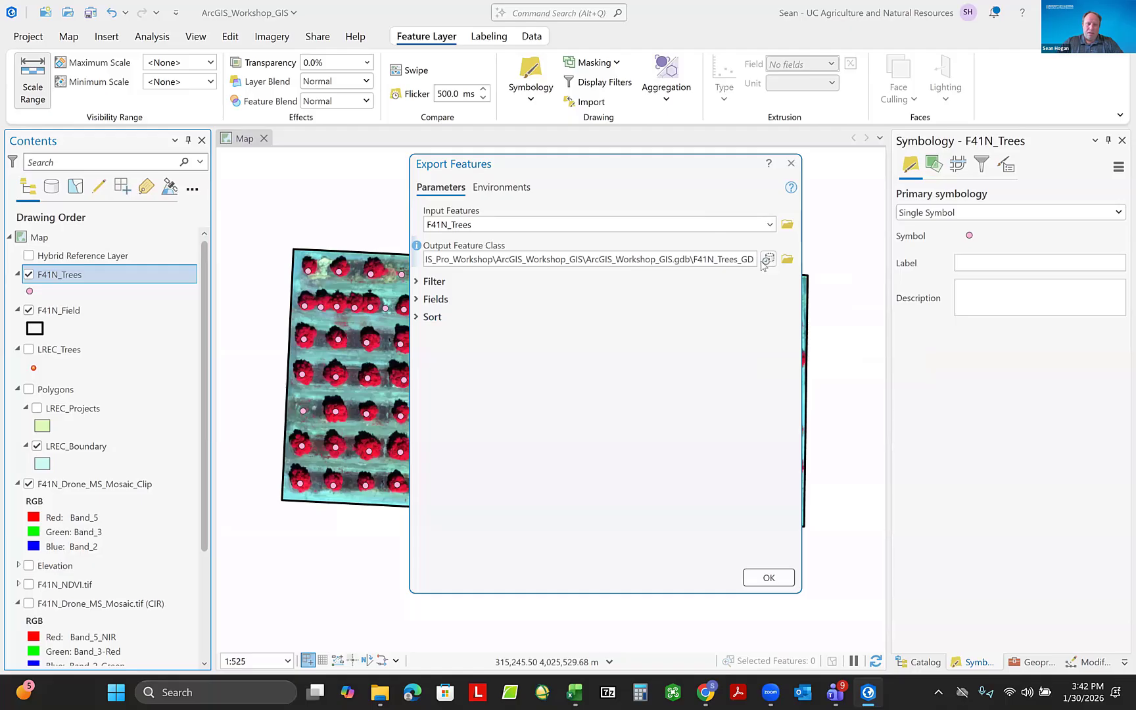
pyautogui.write('B')
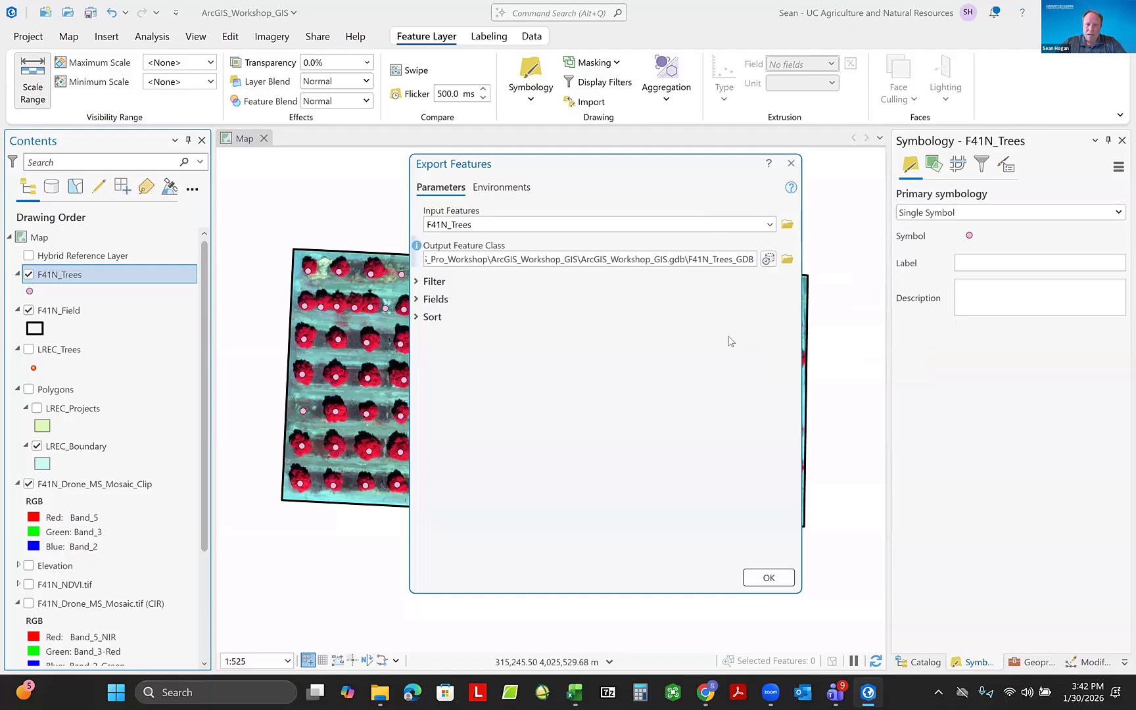
pyautogui.click(768, 578)
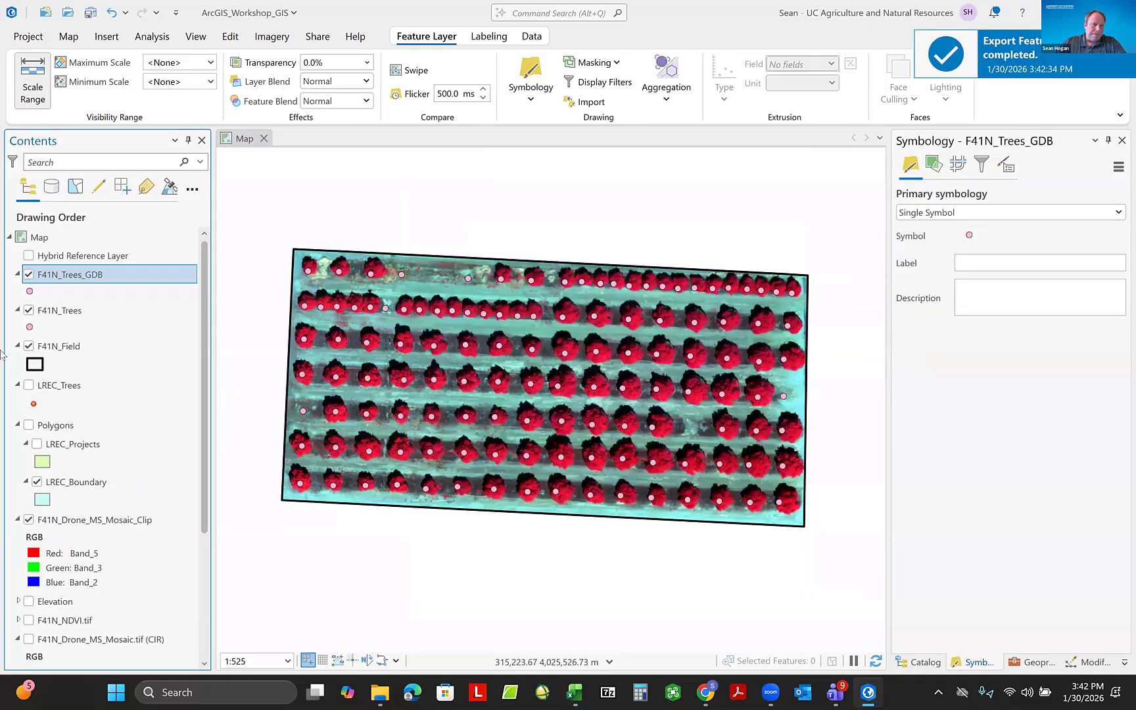
# Hide the original F41N_Trees layer and open the attribute table of F41N_Trees_GDB.
pyautogui.click(29, 311)
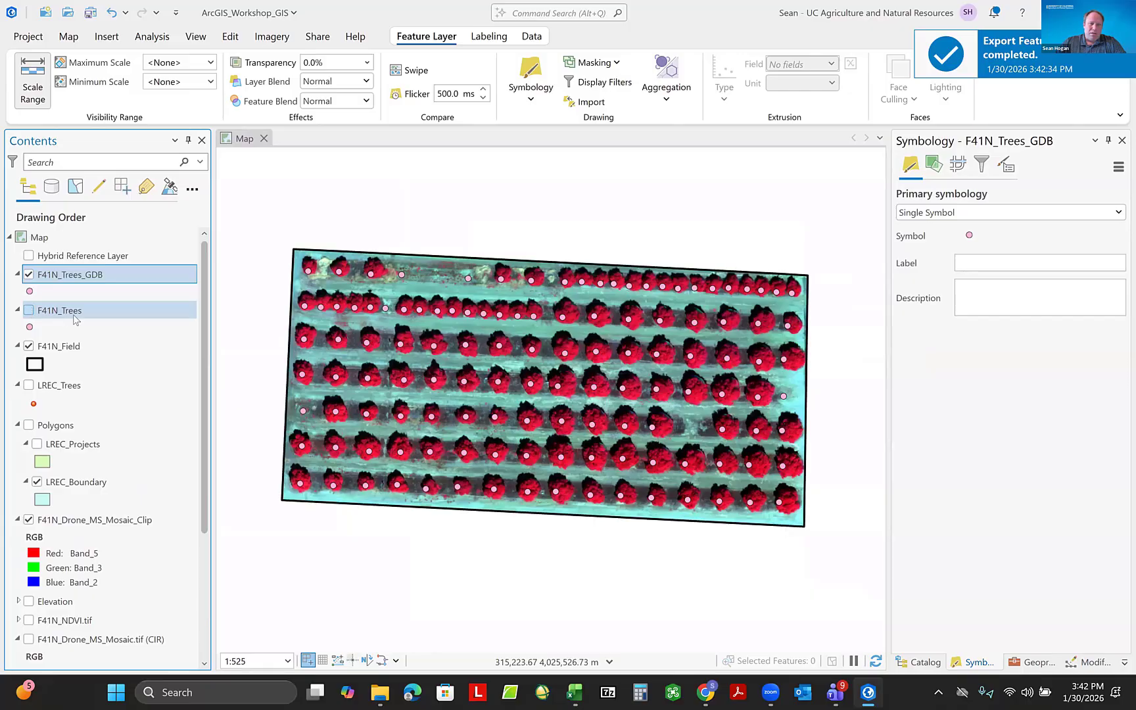
pyautogui.rightClick(56, 276)
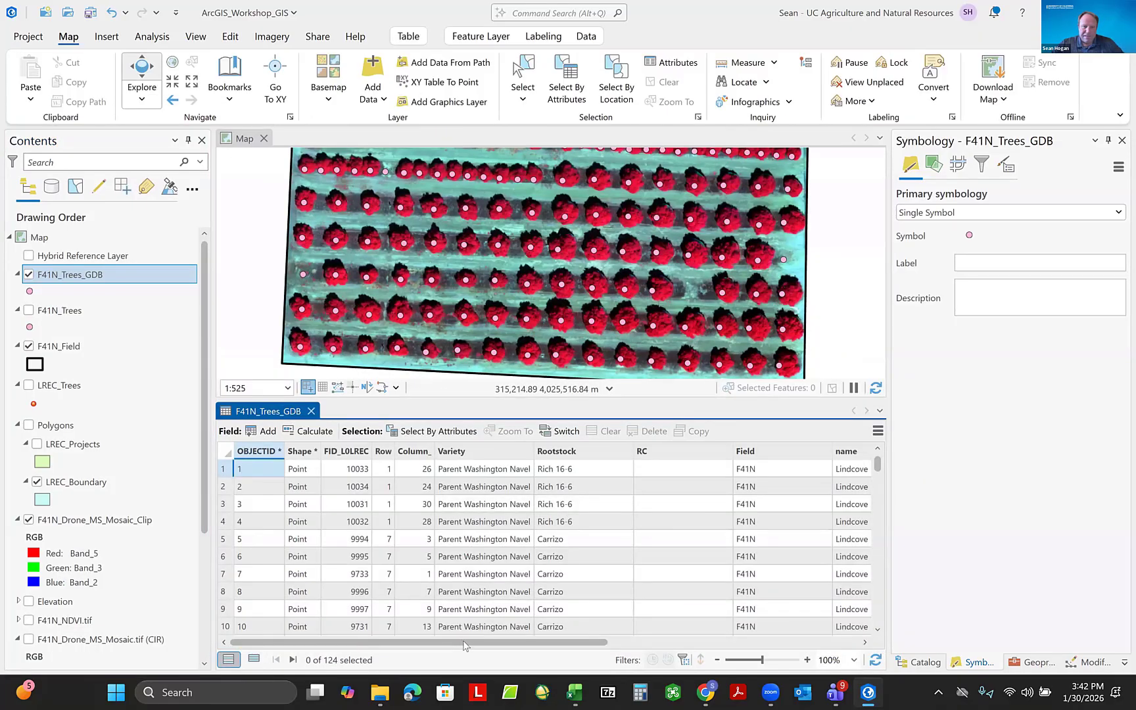
# Examine the joined packline fields in the F41N_Trees_GDB attribute table, and close the table.
pyautogui.moveTo(463, 639); pyautogui.dragTo(802, 661)
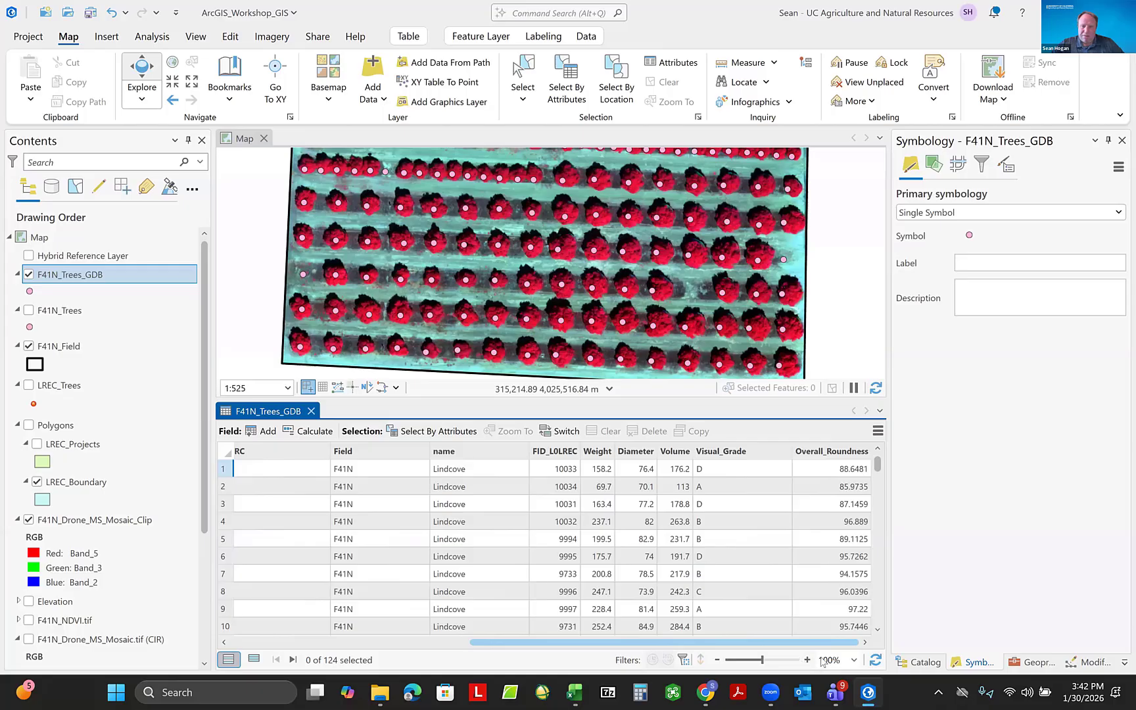
pyautogui.moveTo(711, 654); pyautogui.dragTo(339, 629)
pyautogui.click(311, 411)
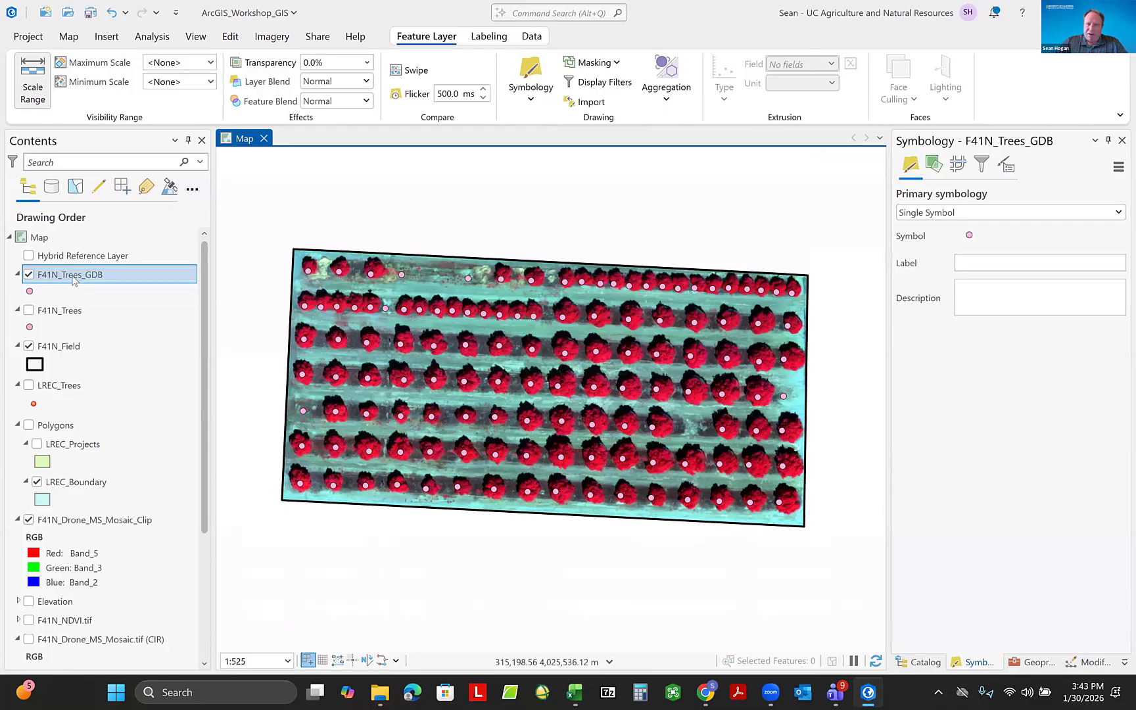
# Symbolize F41N_Trees_GDB with Graduated Symbols based on the Weight field.
pyautogui.click(105, 309)
pyautogui.click(94, 277)
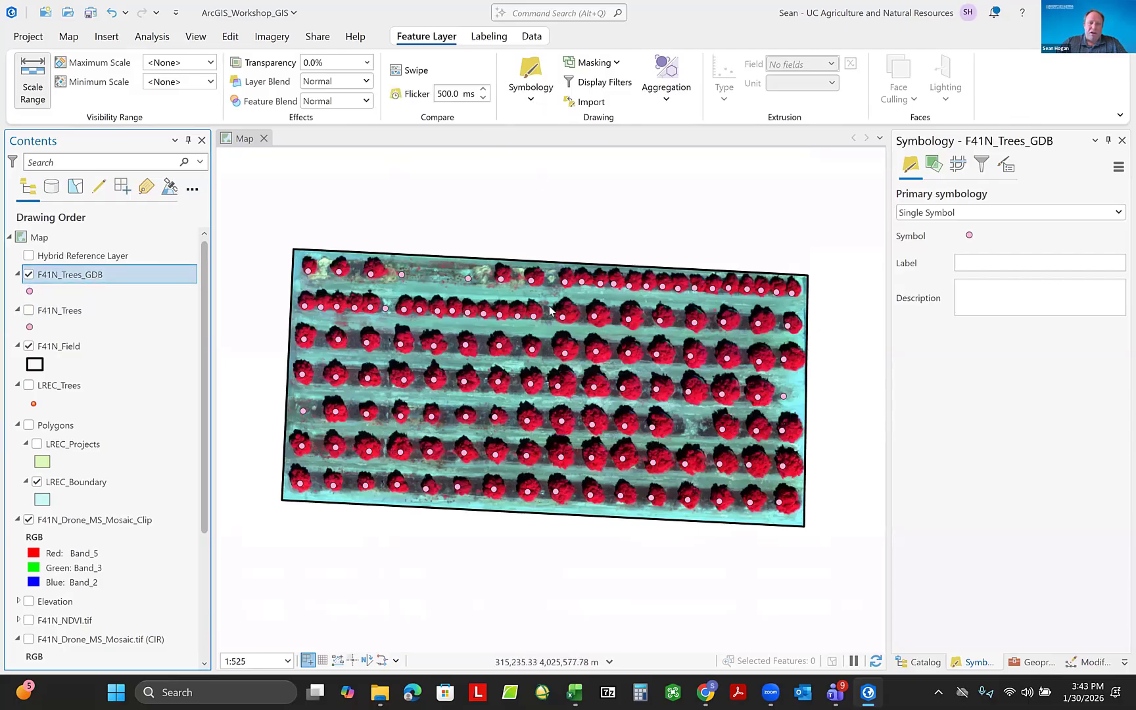
pyautogui.click(531, 94)
pyautogui.click(554, 353)
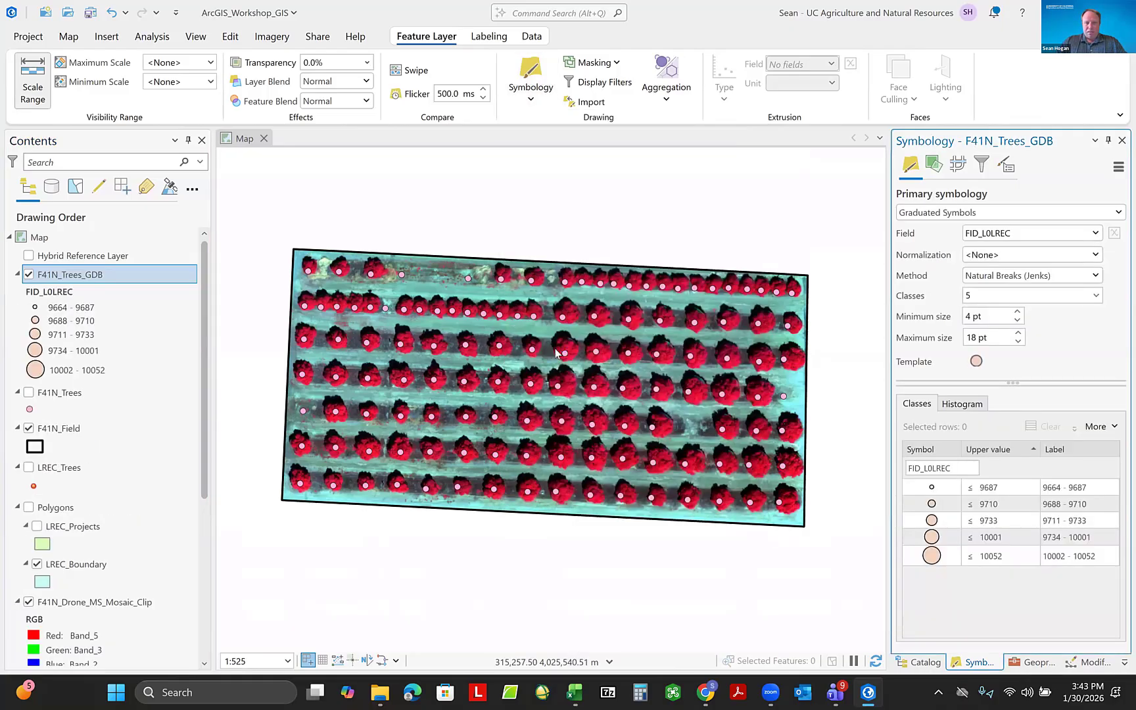
pyautogui.click(1097, 234)
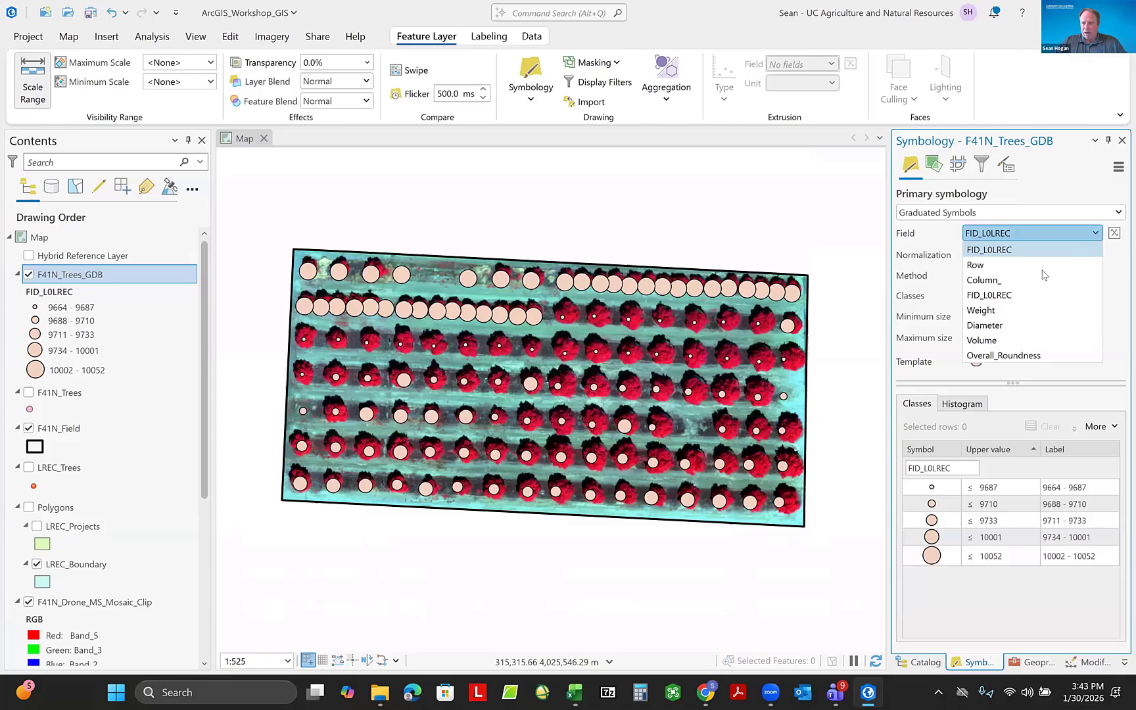
pyautogui.click(1003, 295)
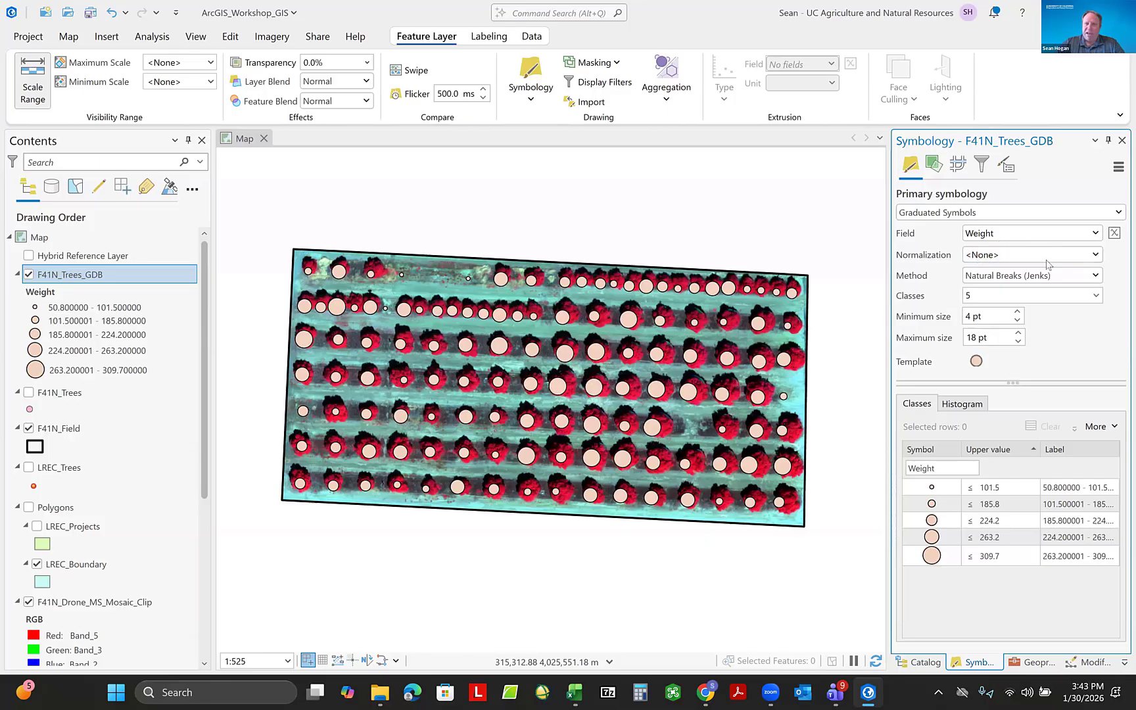
# Change the graduated symbols' template fill color to yellow, apply it, and return to the primary symbology settings.
pyautogui.click(975, 361)
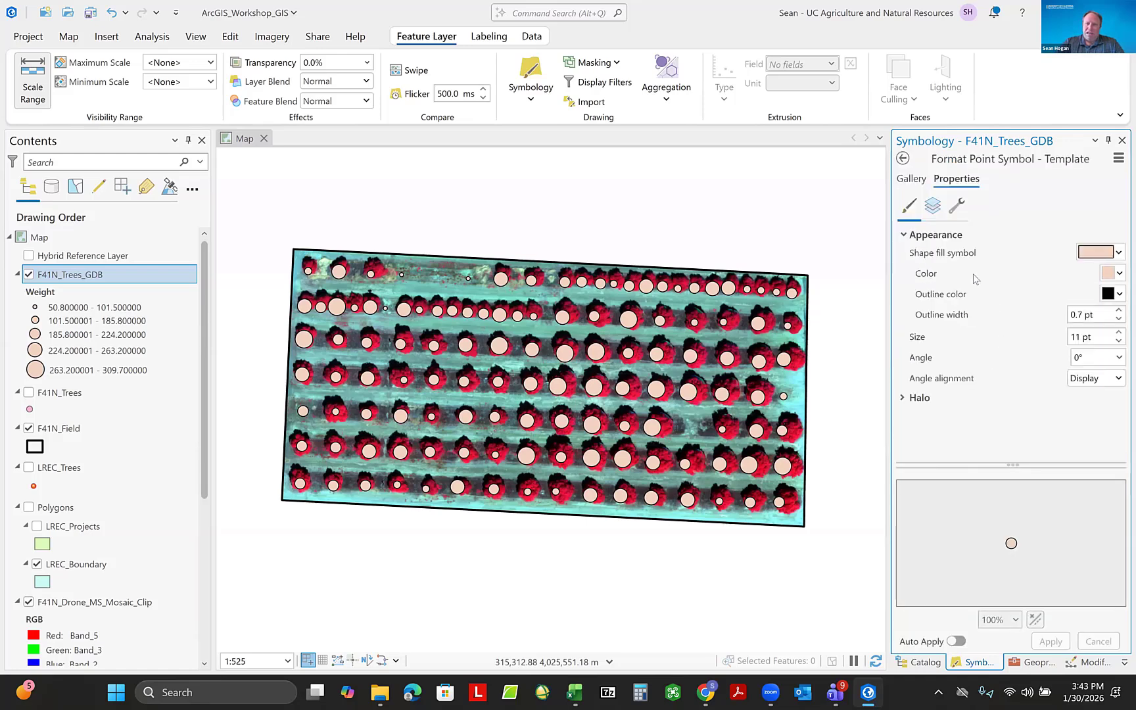
pyautogui.click(1119, 277)
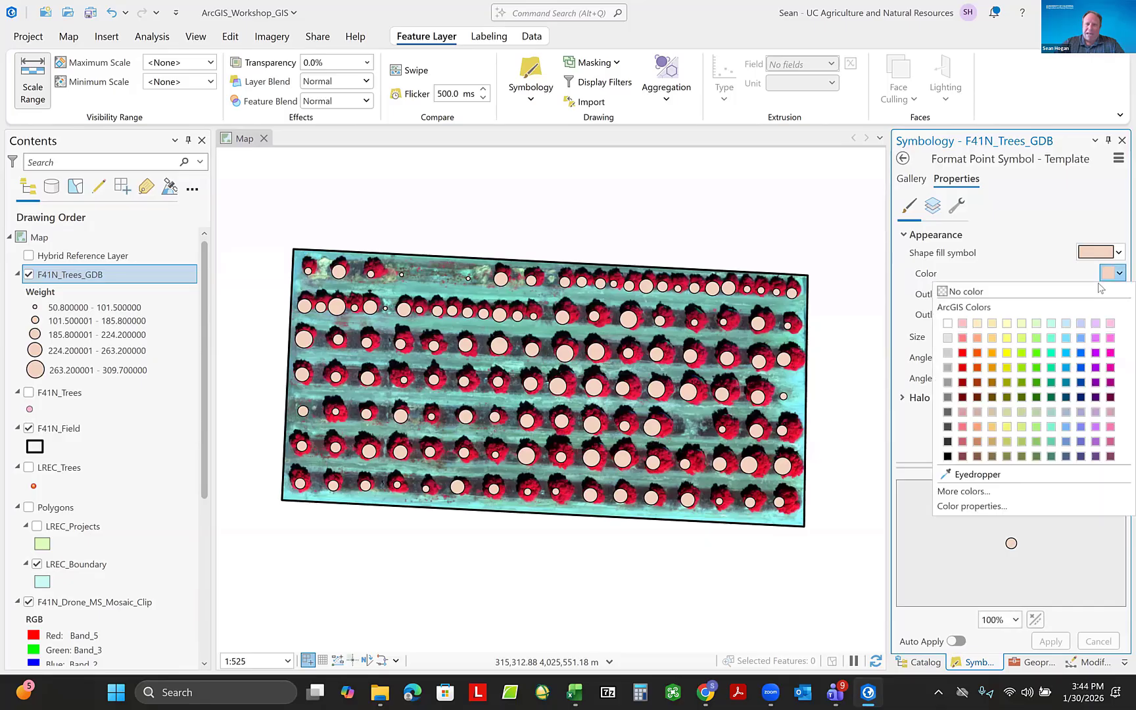
pyautogui.click(1006, 346)
pyautogui.click(1050, 641)
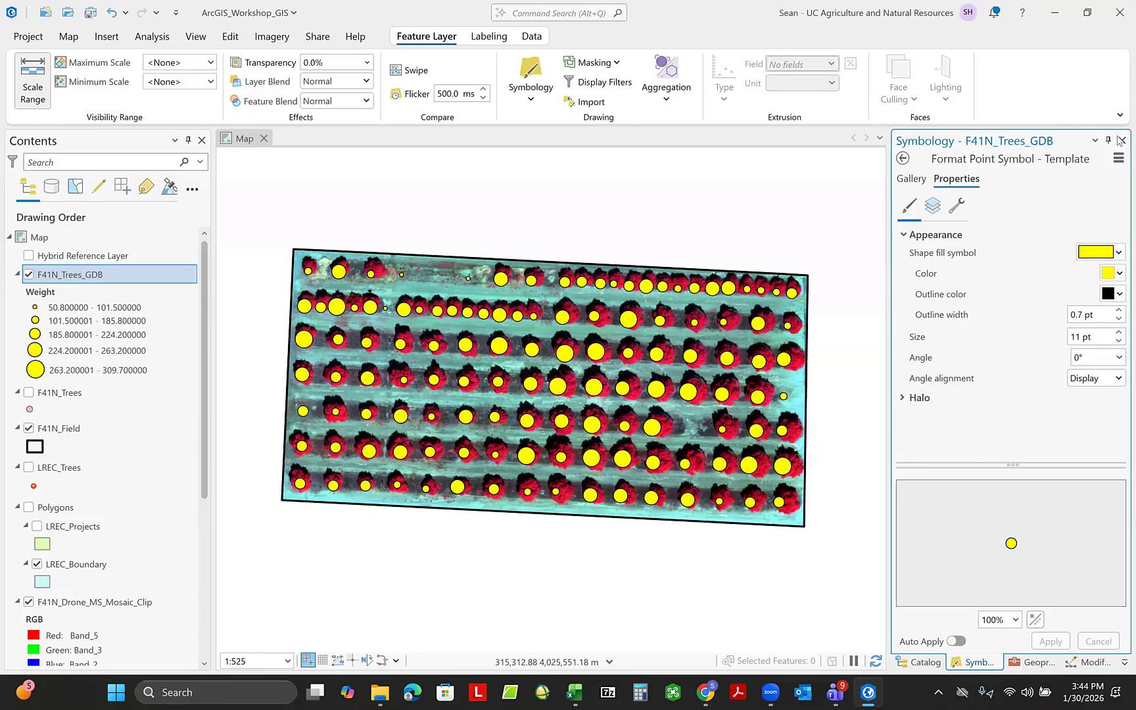
pyautogui.click(902, 159)
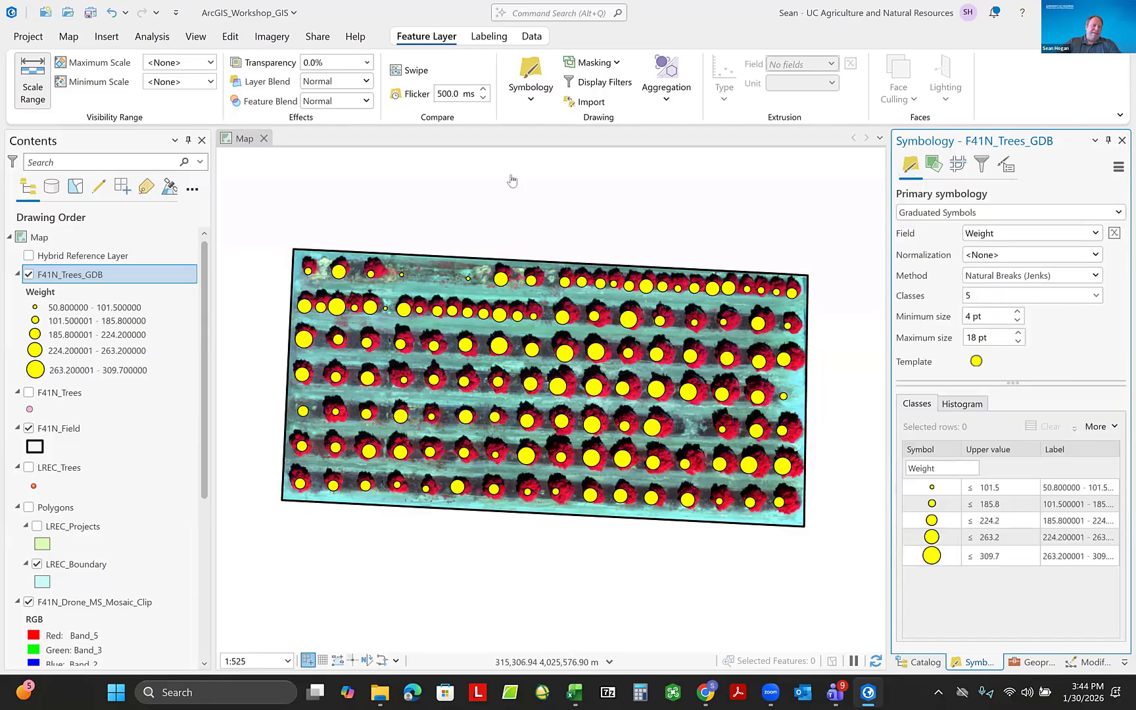
pyautogui.rightClick(48, 394)
pyautogui.moveTo(126, 450)
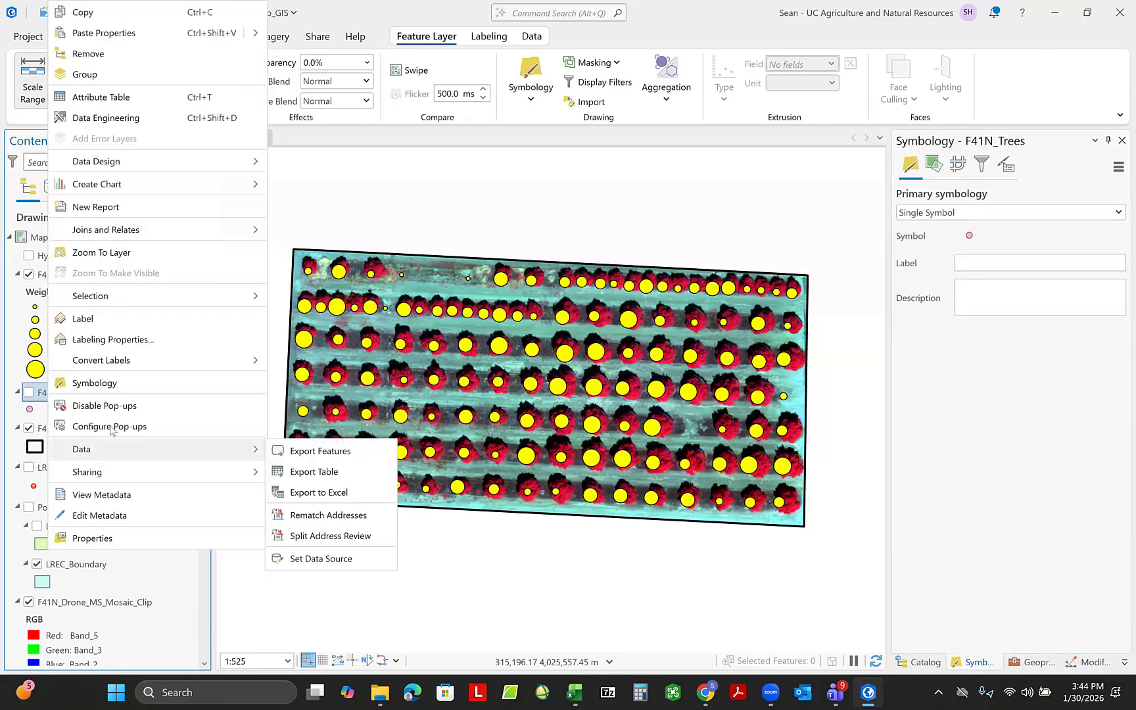
pyautogui.click(303, 451)
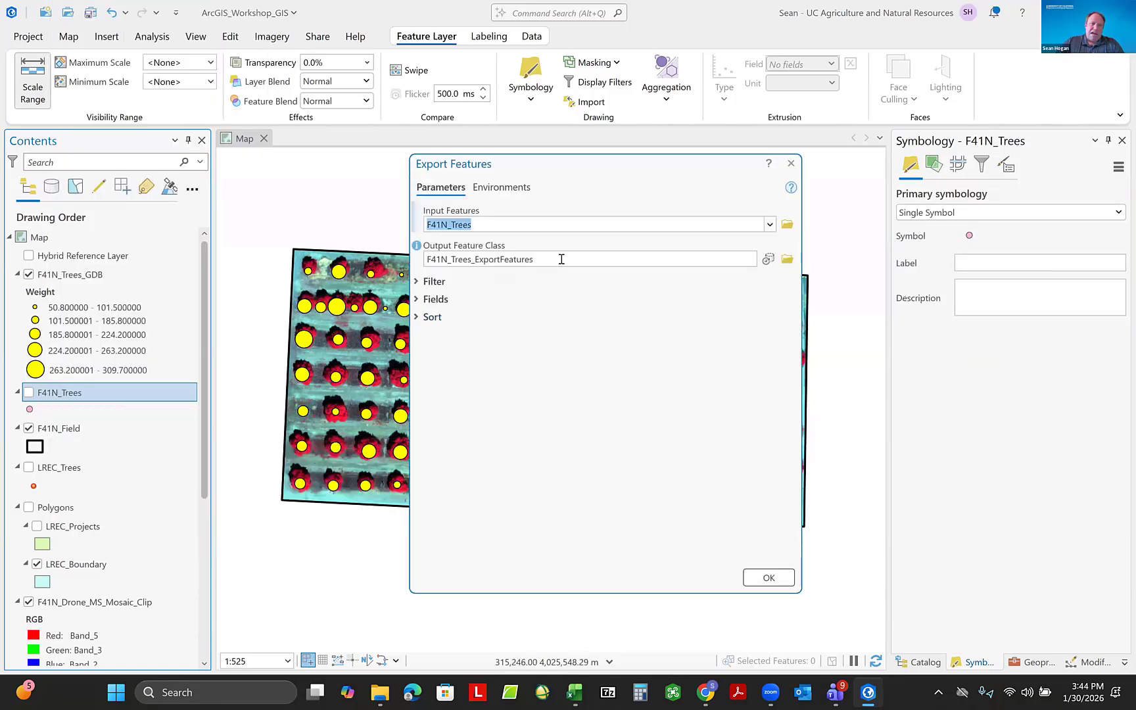
pyautogui.click(743, 258)
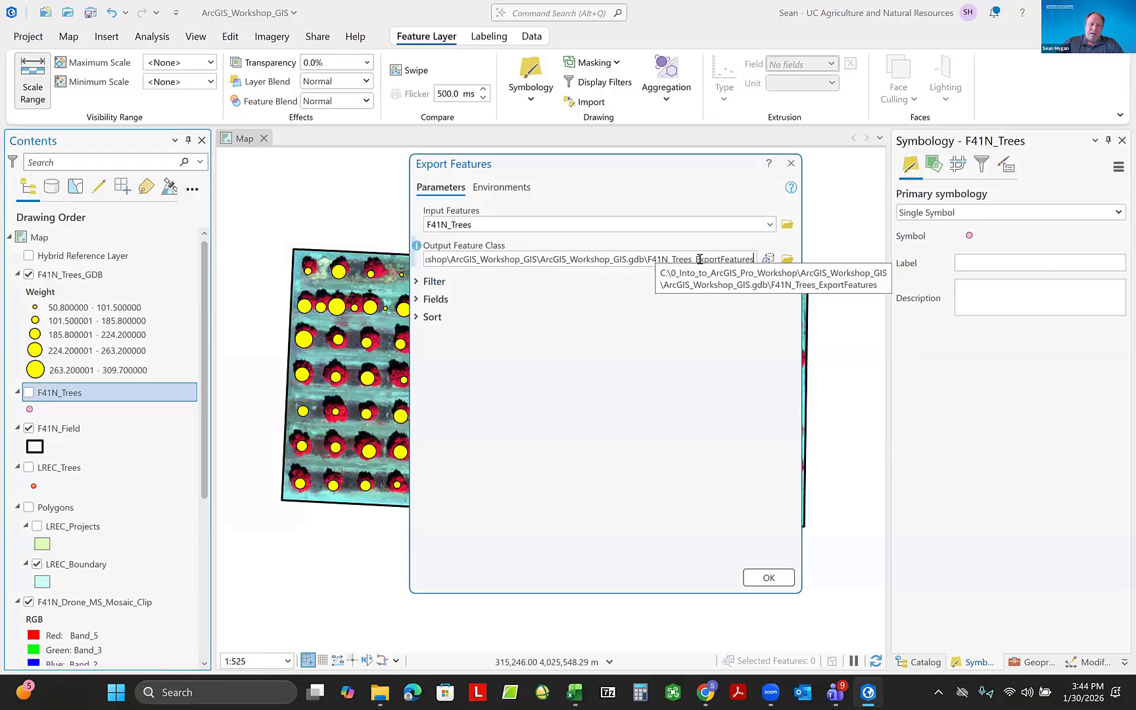
pyautogui.moveTo(699, 258); pyautogui.dragTo(789, 264)
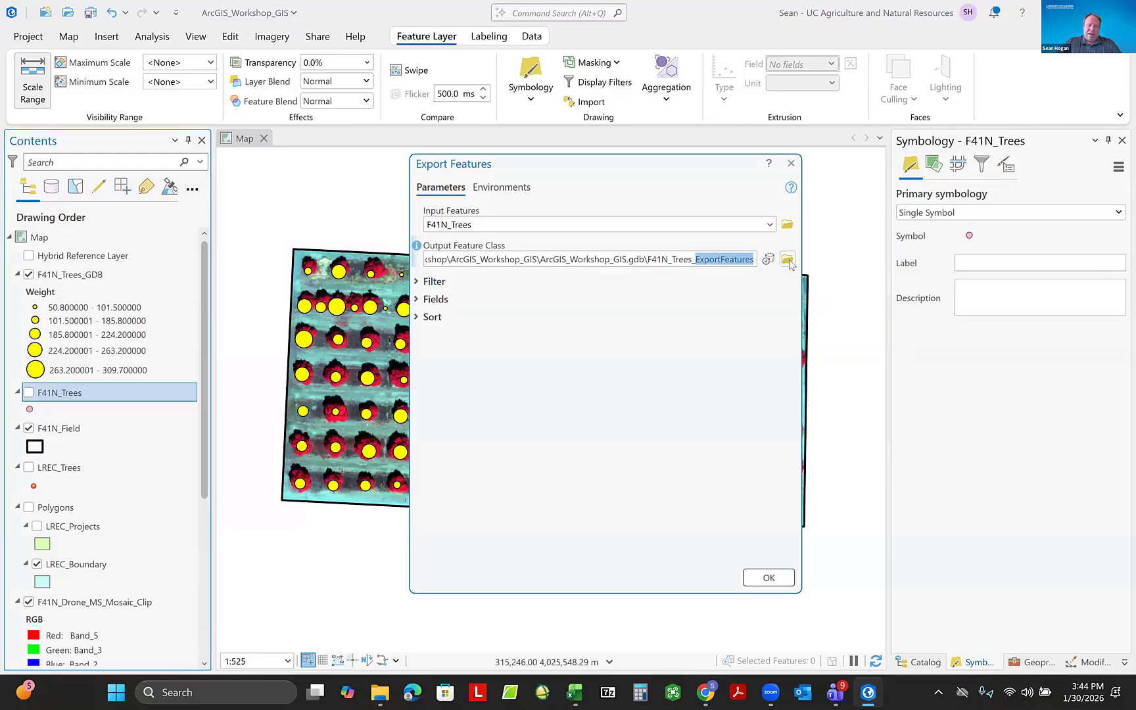
pyautogui.write('GDB')
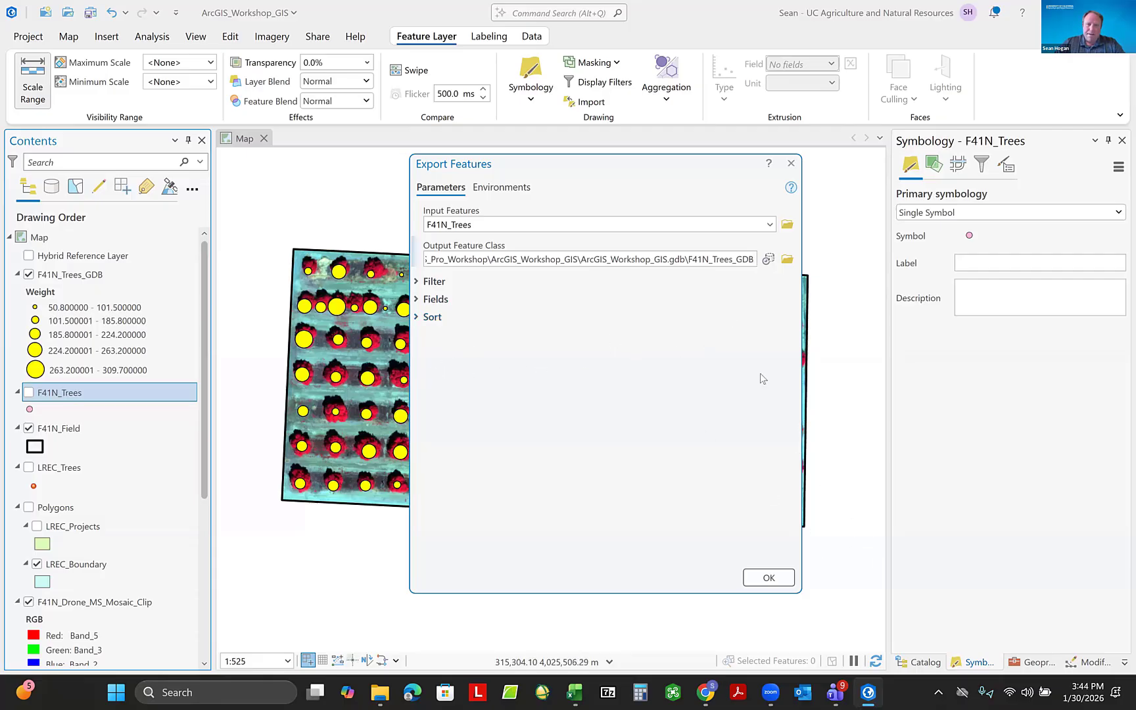
pyautogui.click(791, 261)
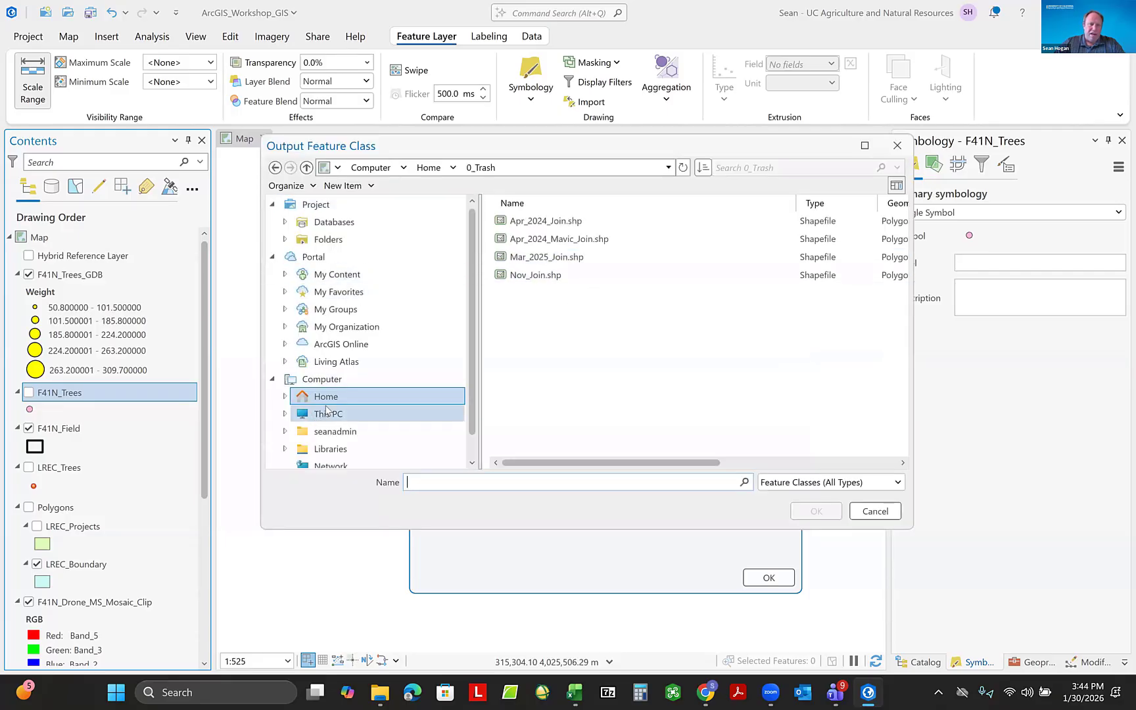
pyautogui.click(332, 242)
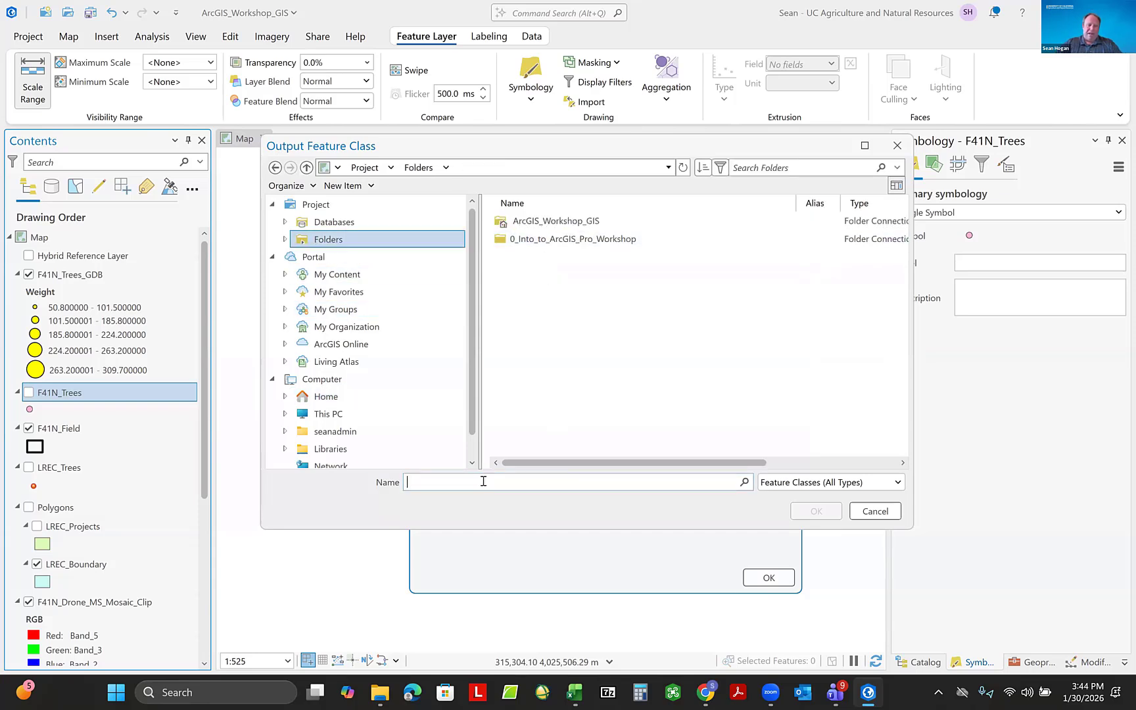
pyautogui.write('L')
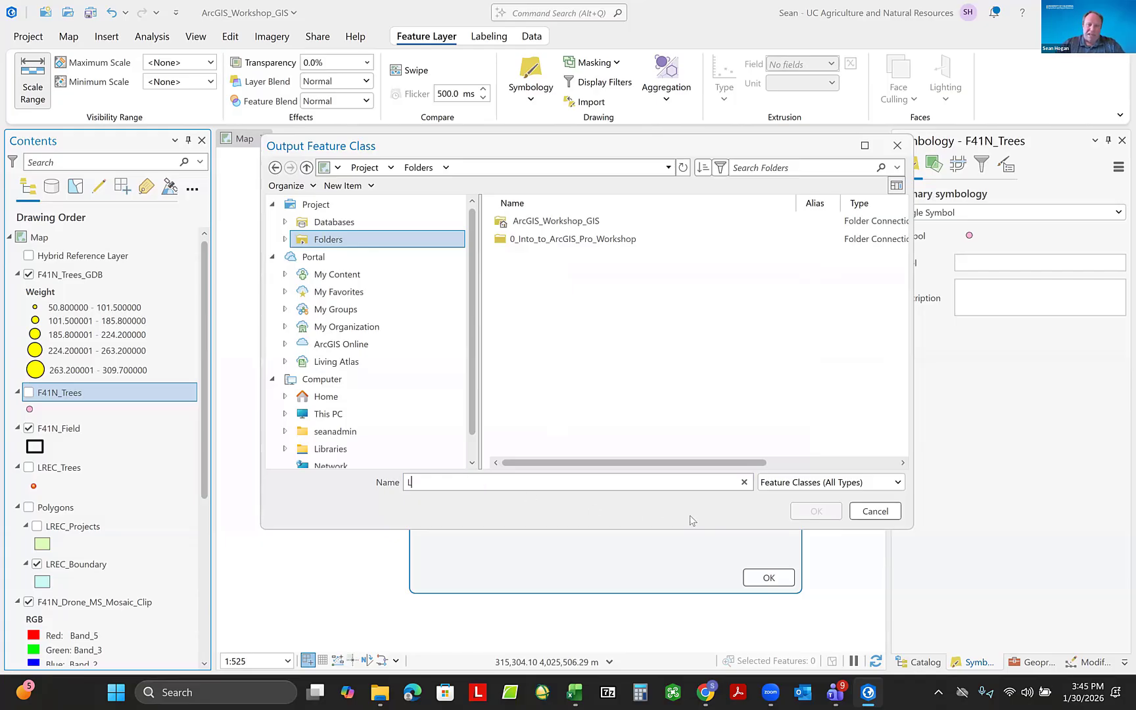
pyautogui.click(898, 145)
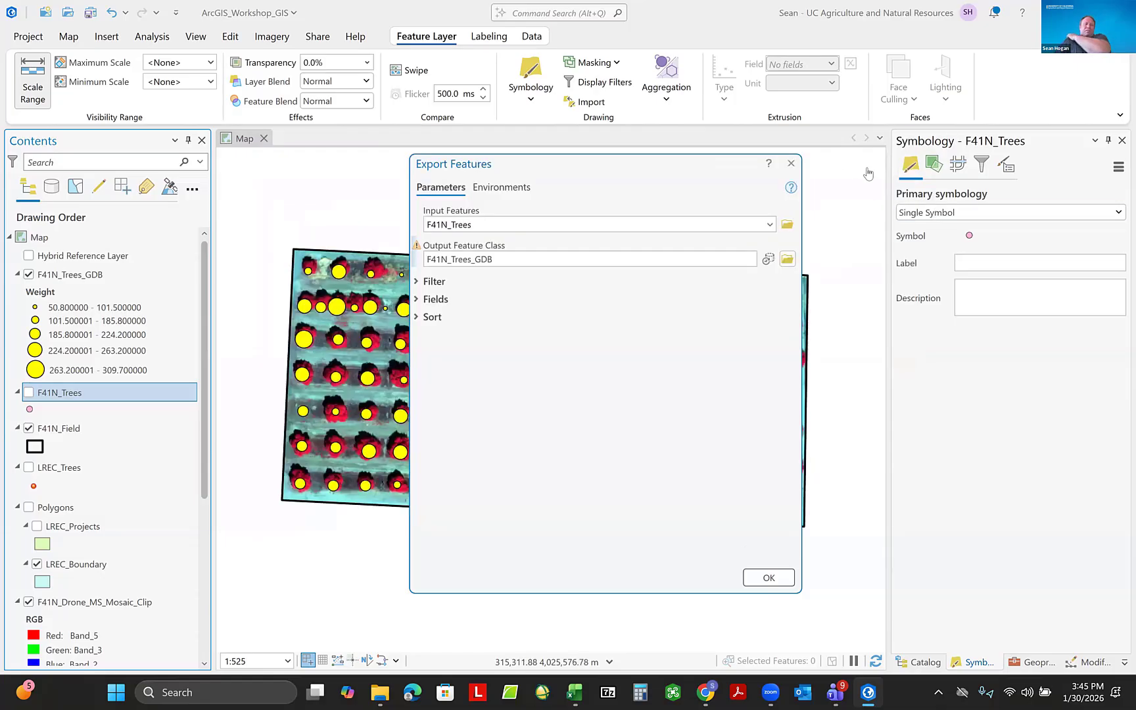
pyautogui.click(791, 164)
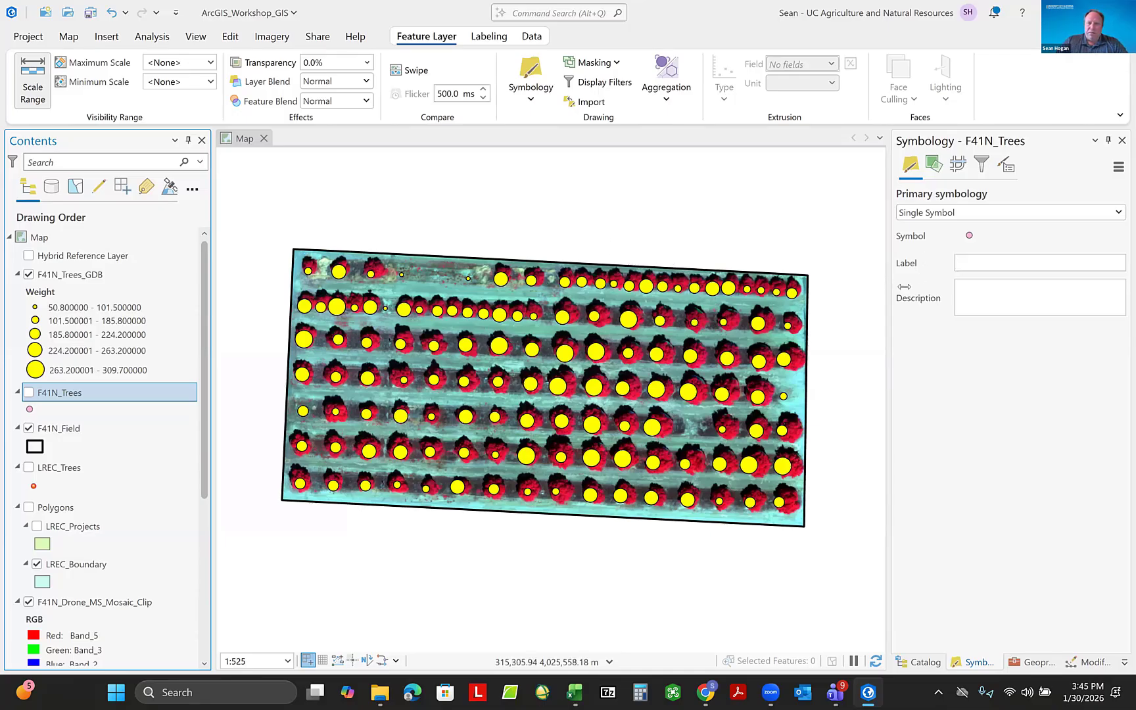
# Create a new layout with the ANSI Landscape Letter page size, 8.5" x 11".
pyautogui.moveTo(892, 286); pyautogui.dragTo(927, 285)
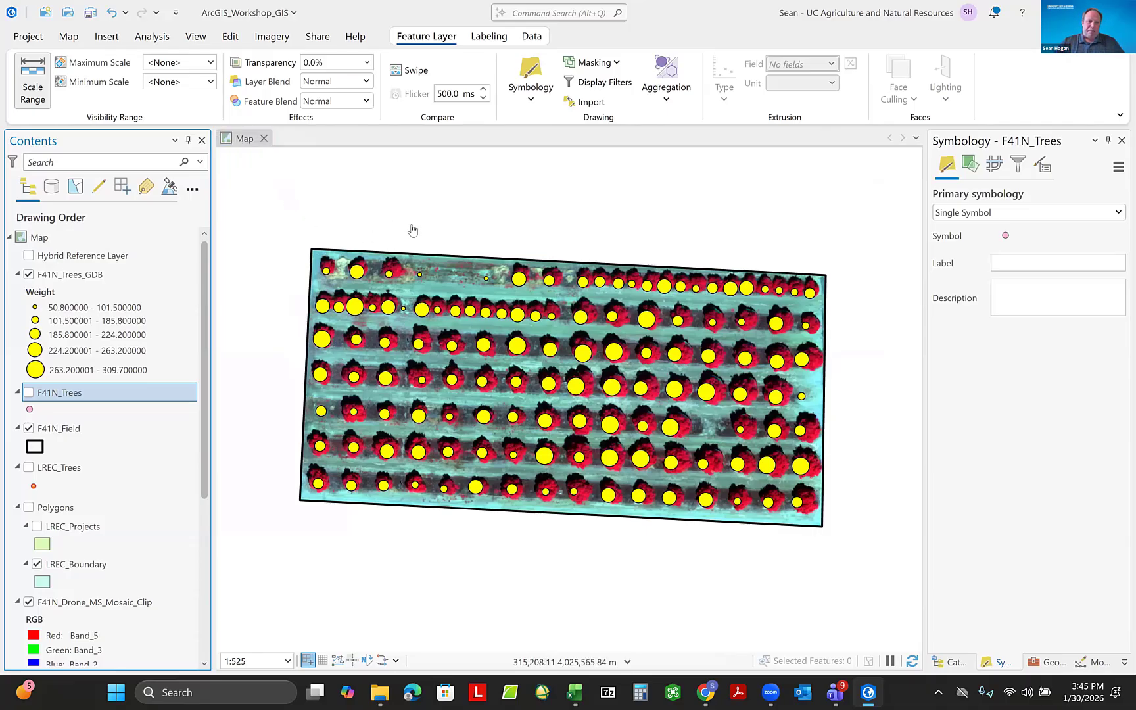
pyautogui.moveTo(436, 238); pyautogui.dragTo(421, 242)
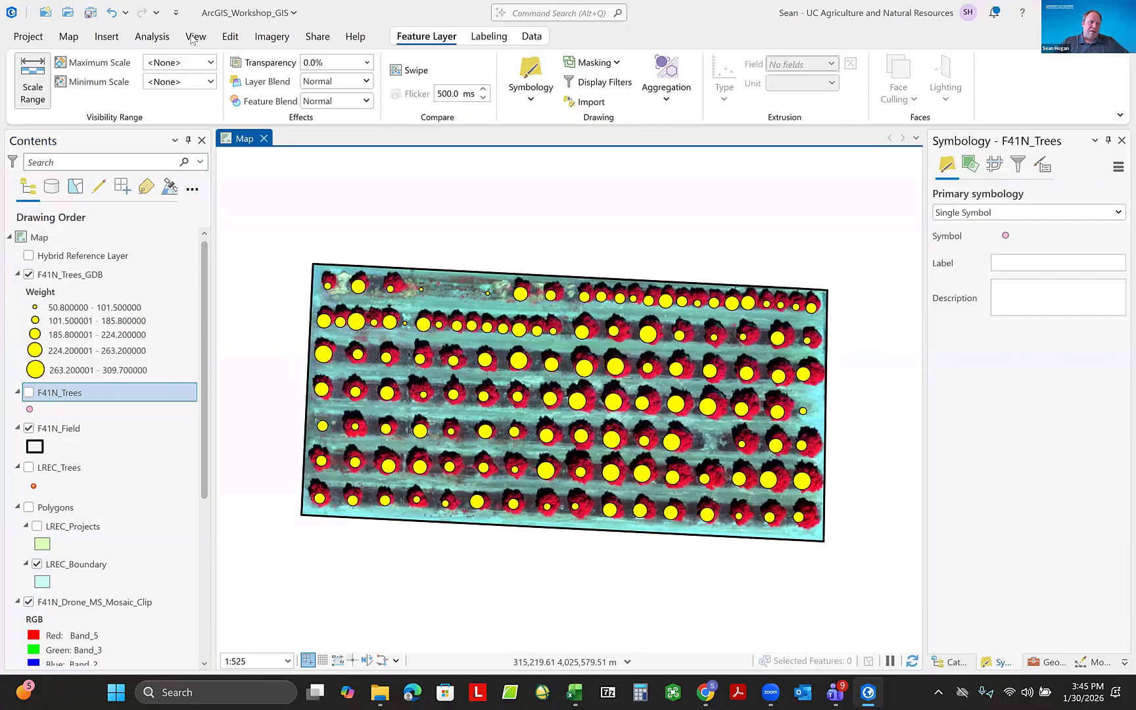
pyautogui.click(114, 38)
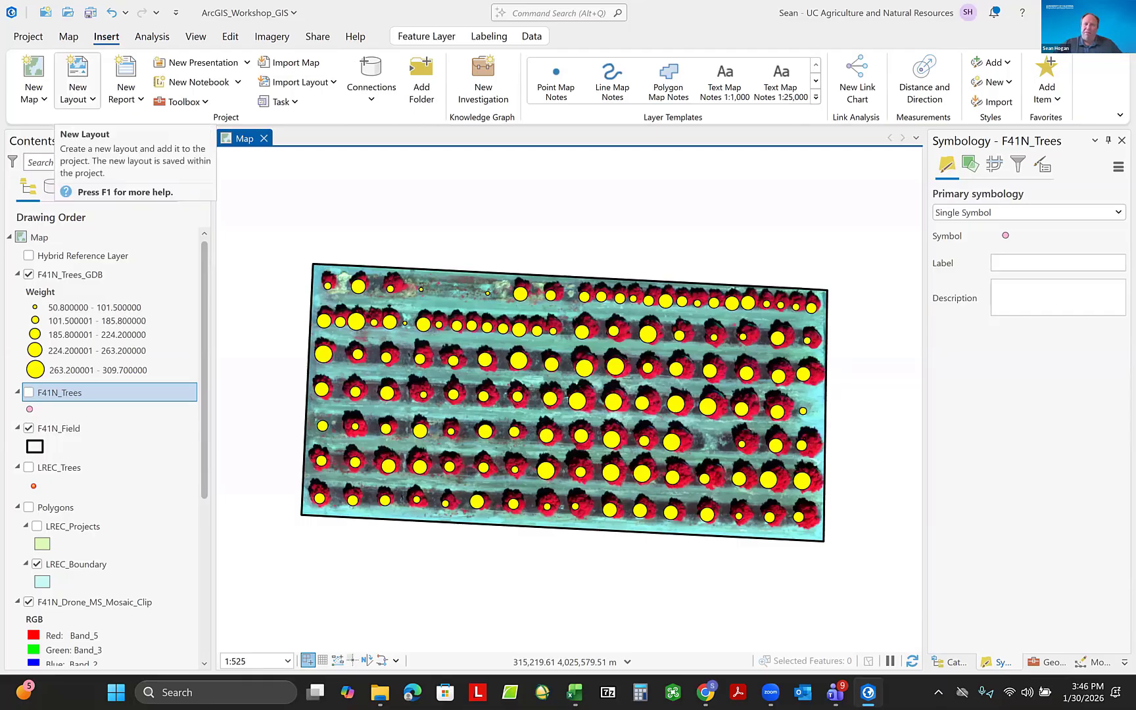
pyautogui.click(1089, 12)
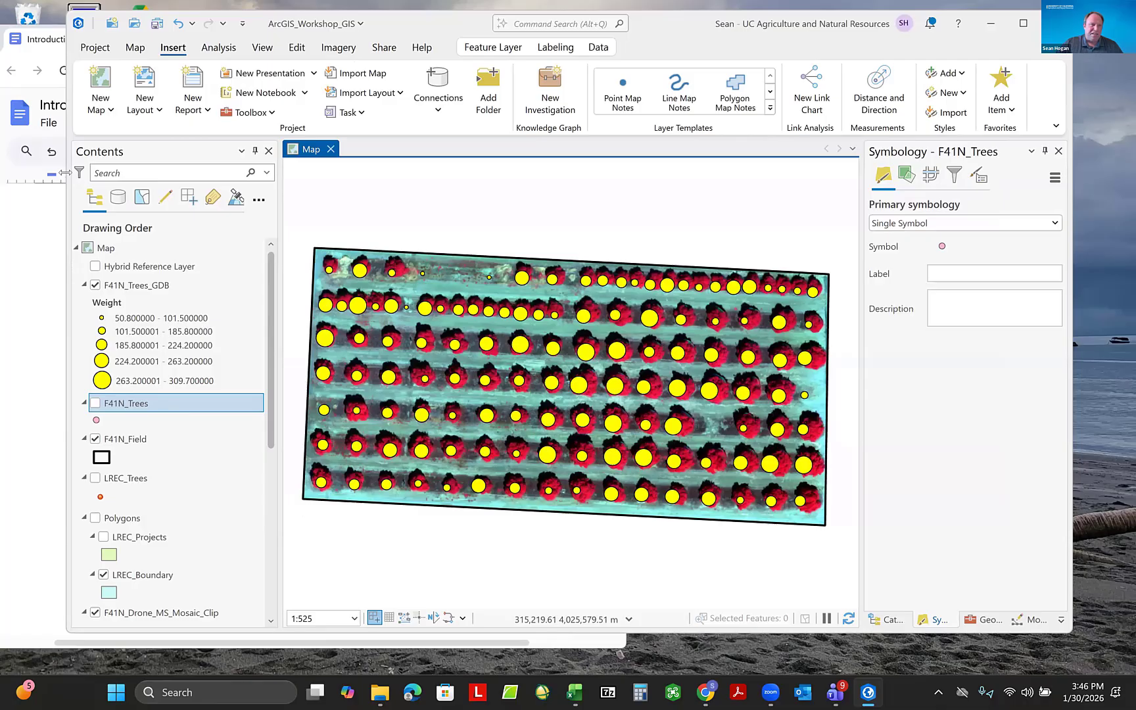
pyautogui.moveTo(66, 172); pyautogui.dragTo(37, 172)
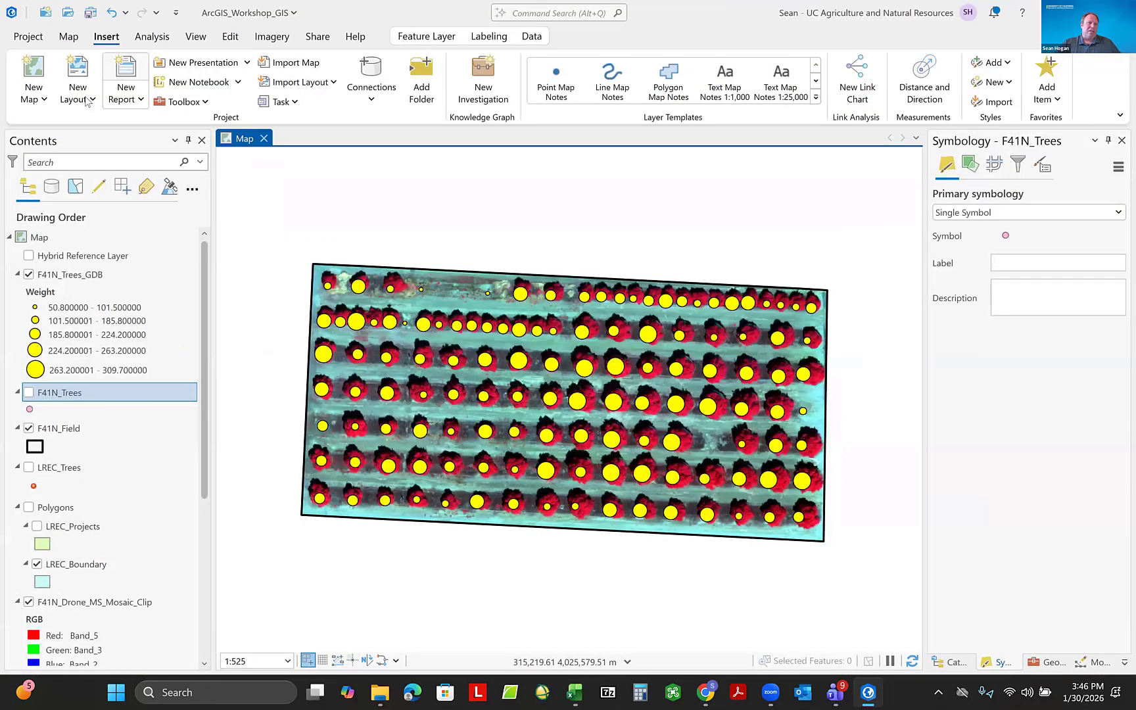
pyautogui.click(87, 94)
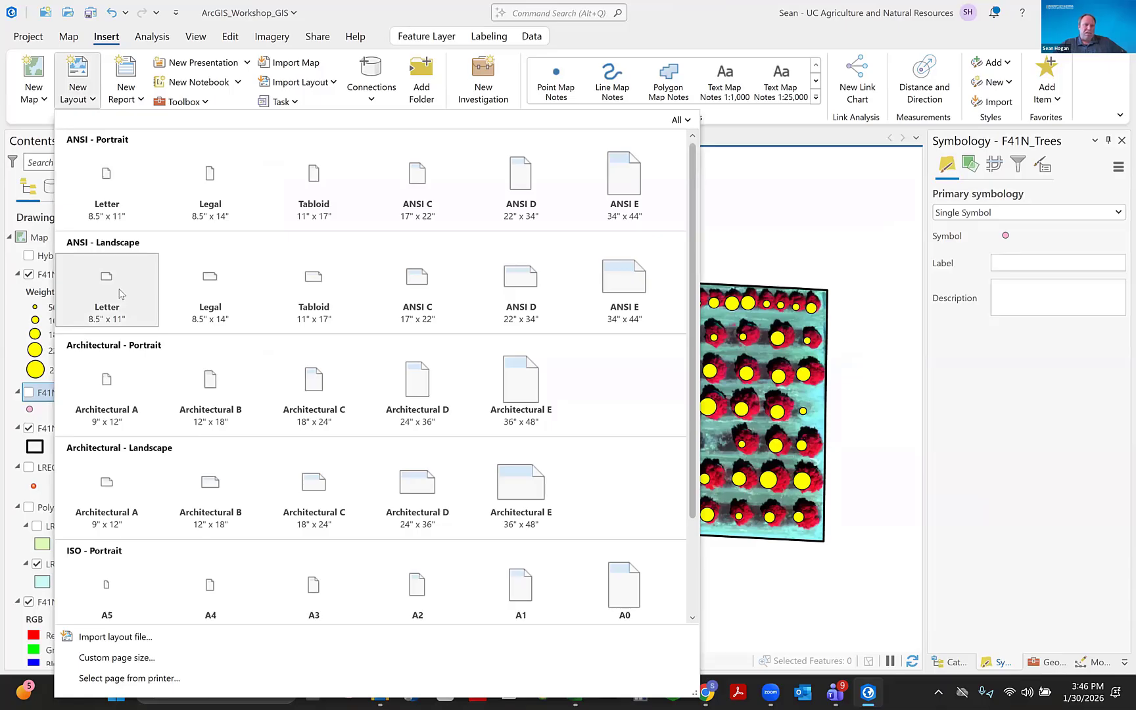
pyautogui.click(103, 285)
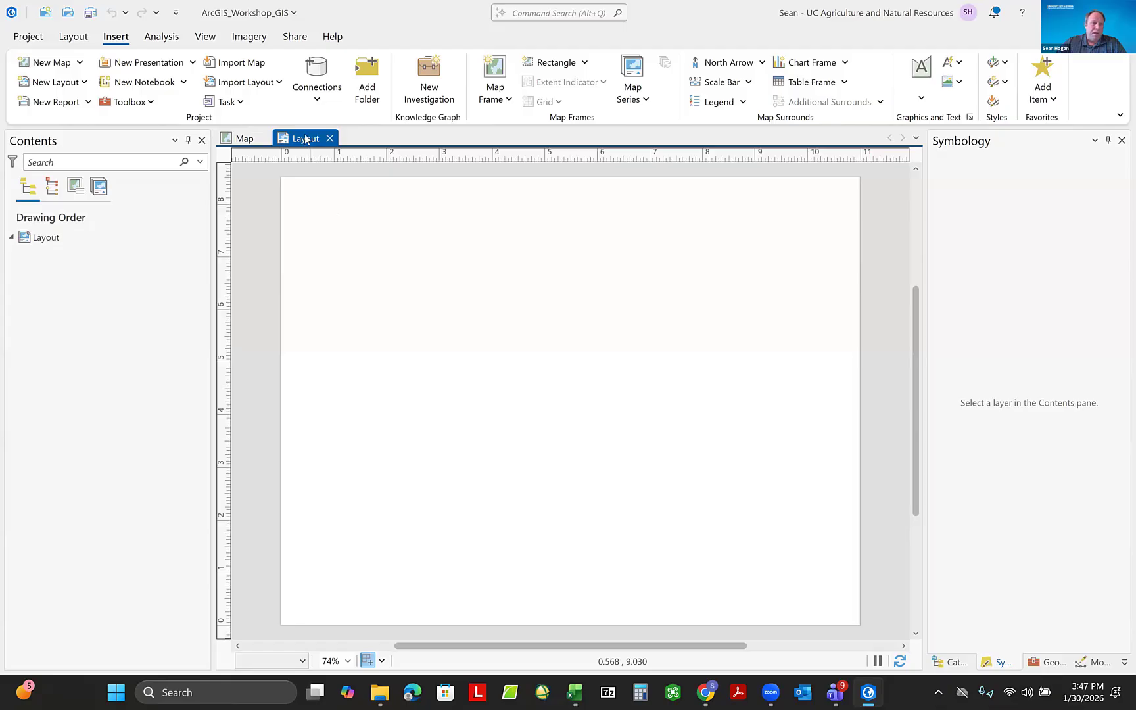
pyautogui.click(204, 38)
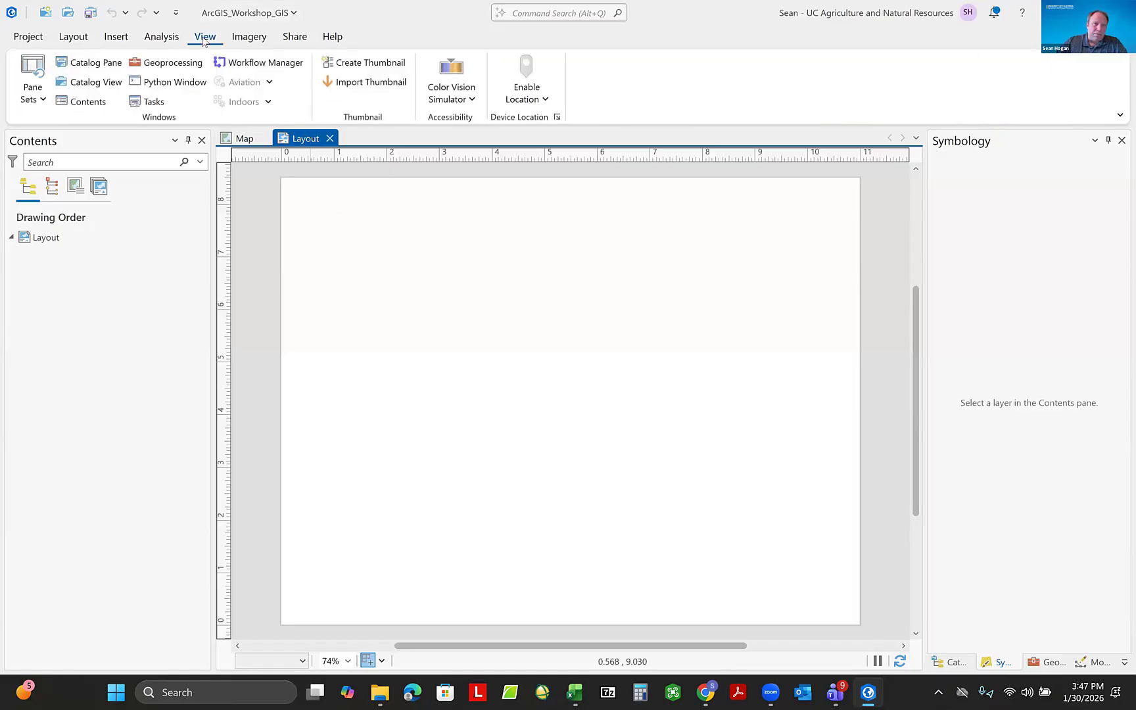
pyautogui.click(116, 38)
pyautogui.click(71, 38)
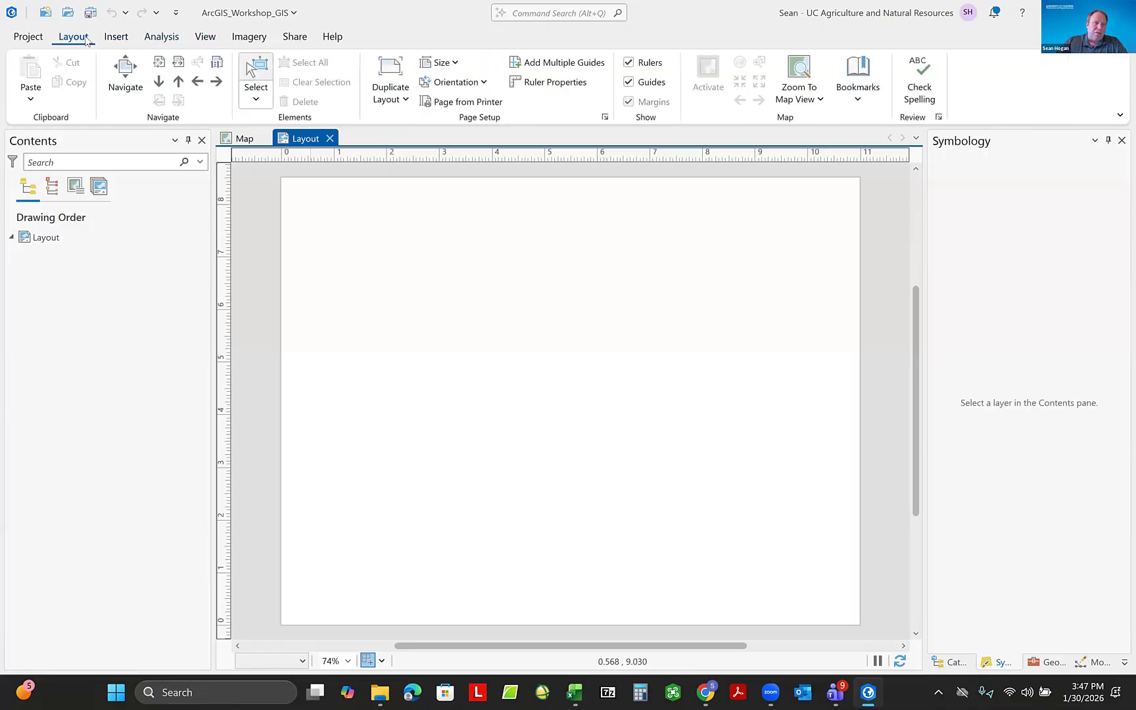
# Insert a map frame of the Map view at 1:525, drawn to cover the whole layout page.
pyautogui.click(114, 38)
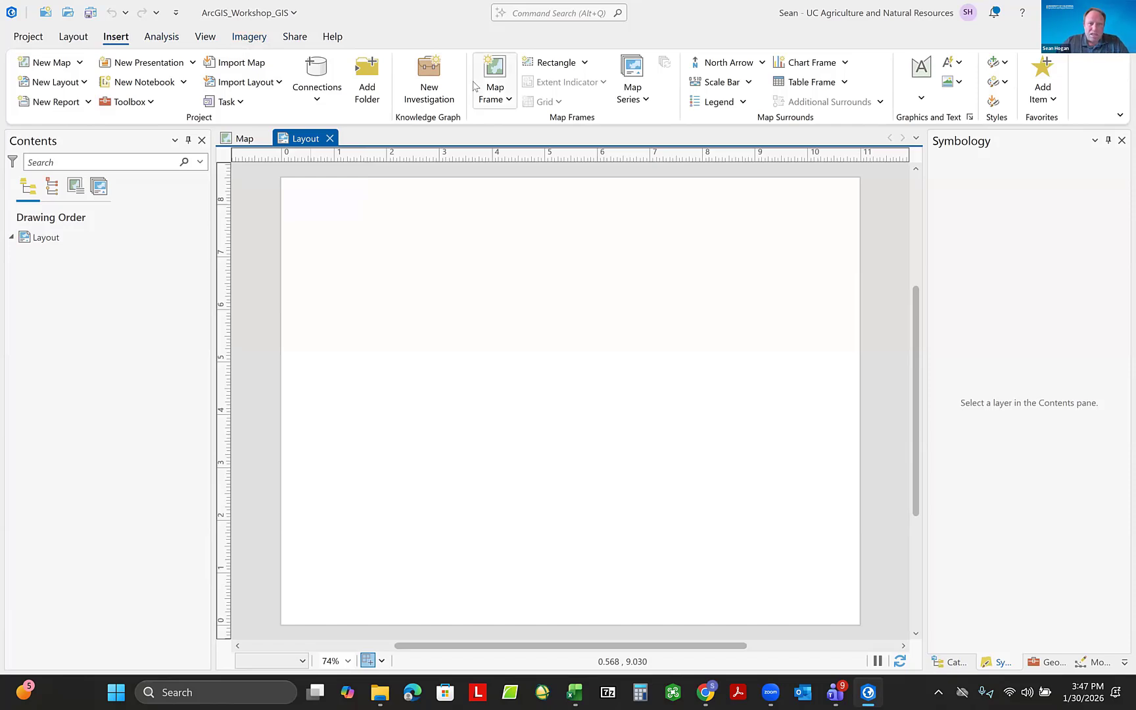
pyautogui.click(508, 100)
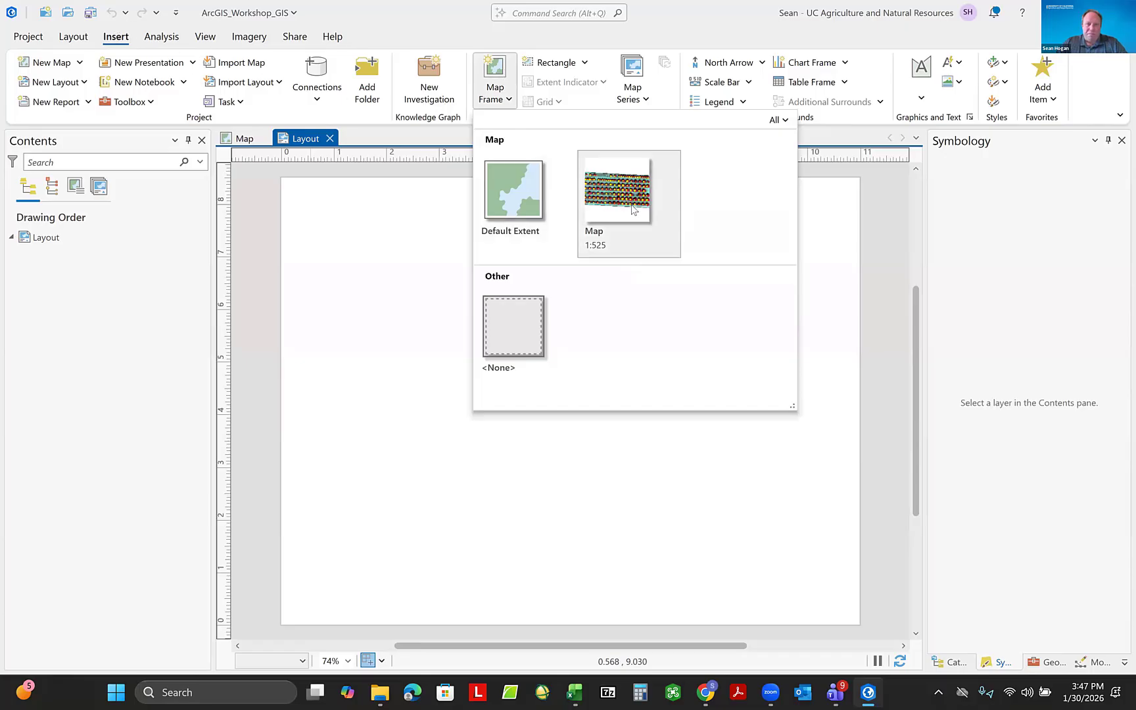
pyautogui.click(633, 208)
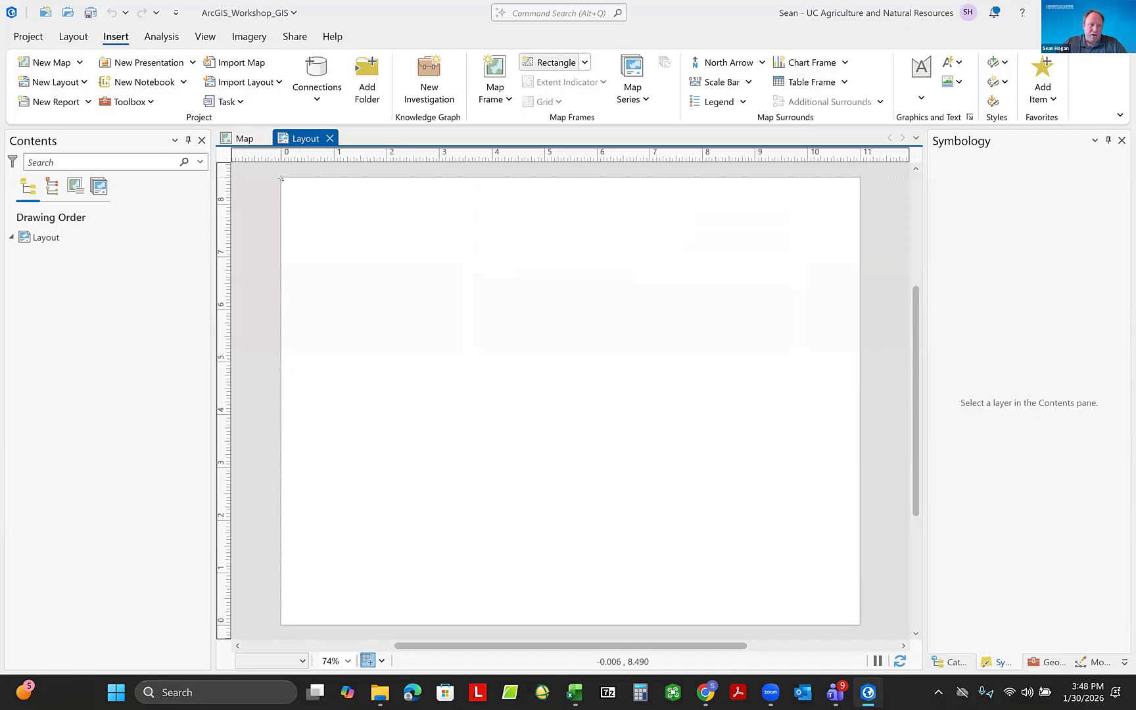
pyautogui.moveTo(281, 178); pyautogui.dragTo(861, 627)
pyautogui.moveTo(864, 626); pyautogui.dragTo(863, 626)
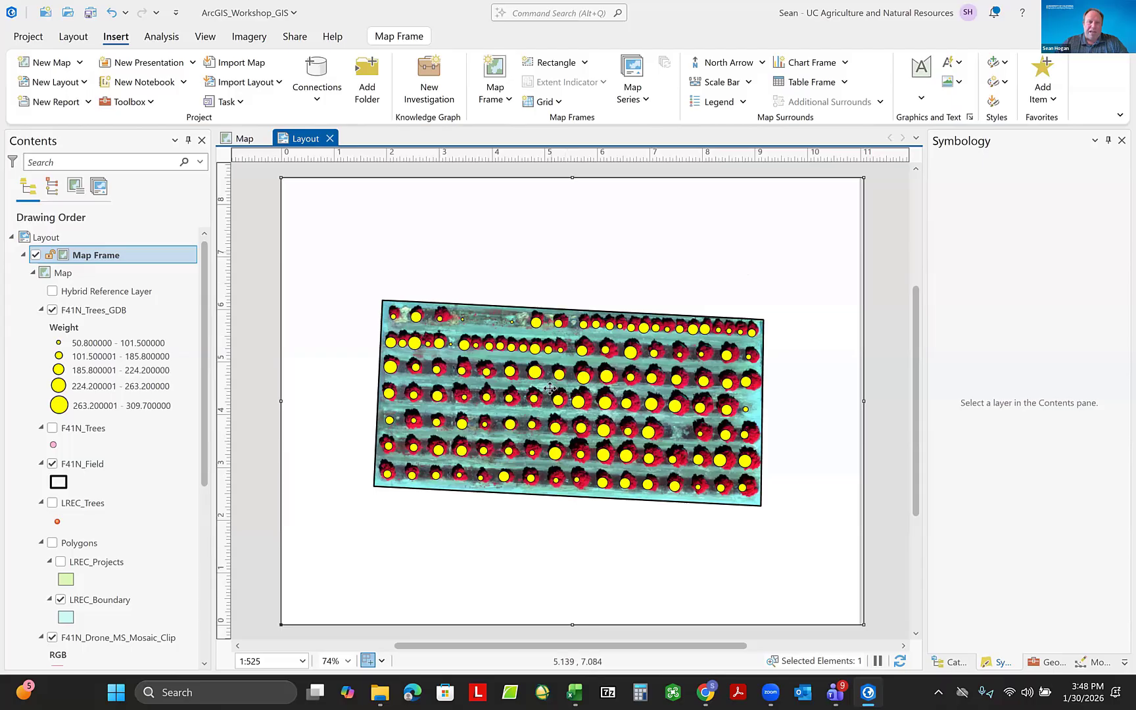
# Try moving the map frame up and to the right across the page, and undo the move.
pyautogui.moveTo(549, 388); pyautogui.dragTo(690, 347)
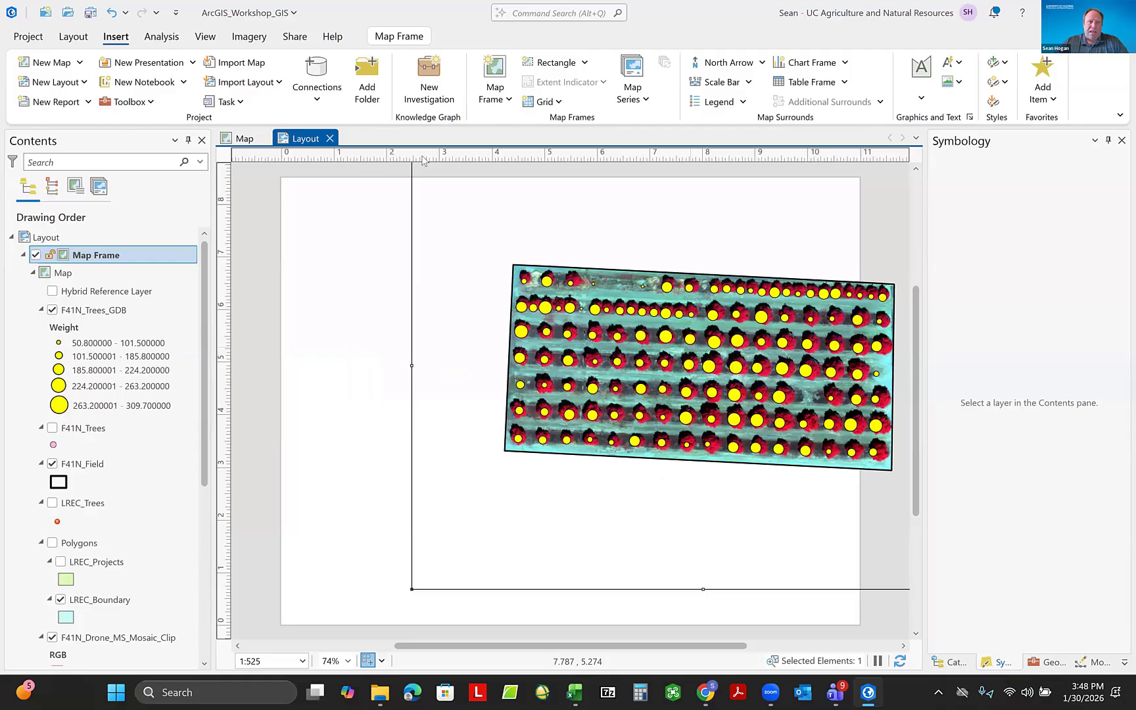
pyautogui.click(111, 15)
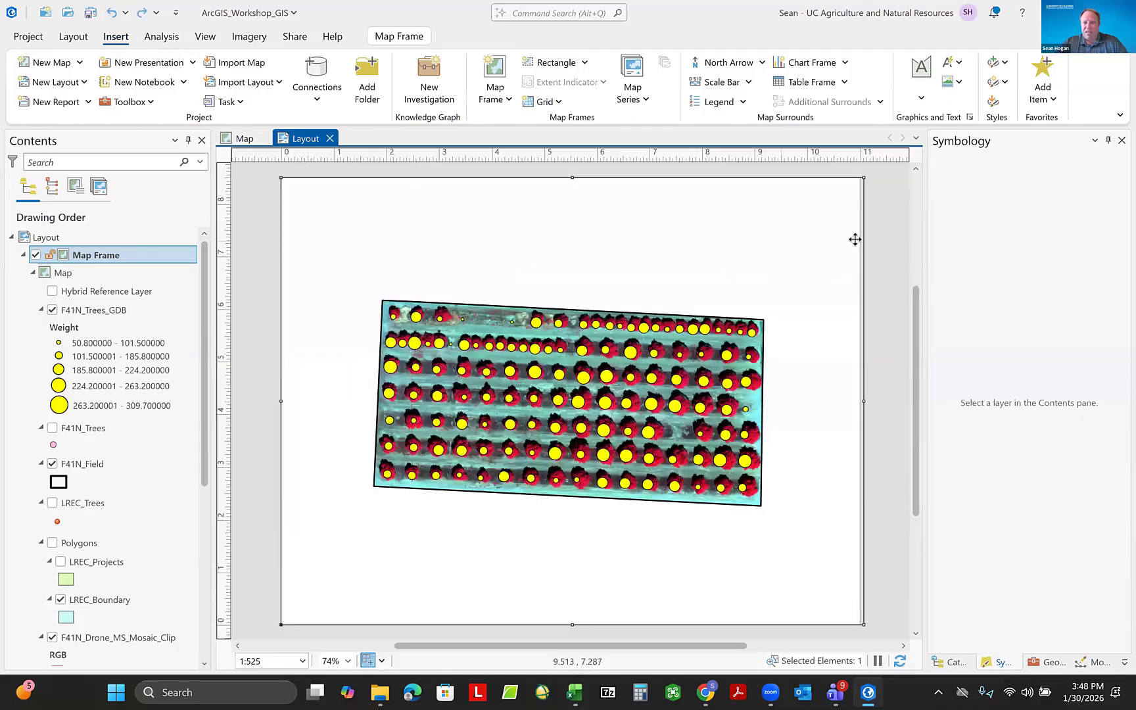
# Fit the map frame's right edge to the page edge and activate the map frame for adjusting its map.
pyautogui.moveTo(865, 401); pyautogui.dragTo(857, 400)
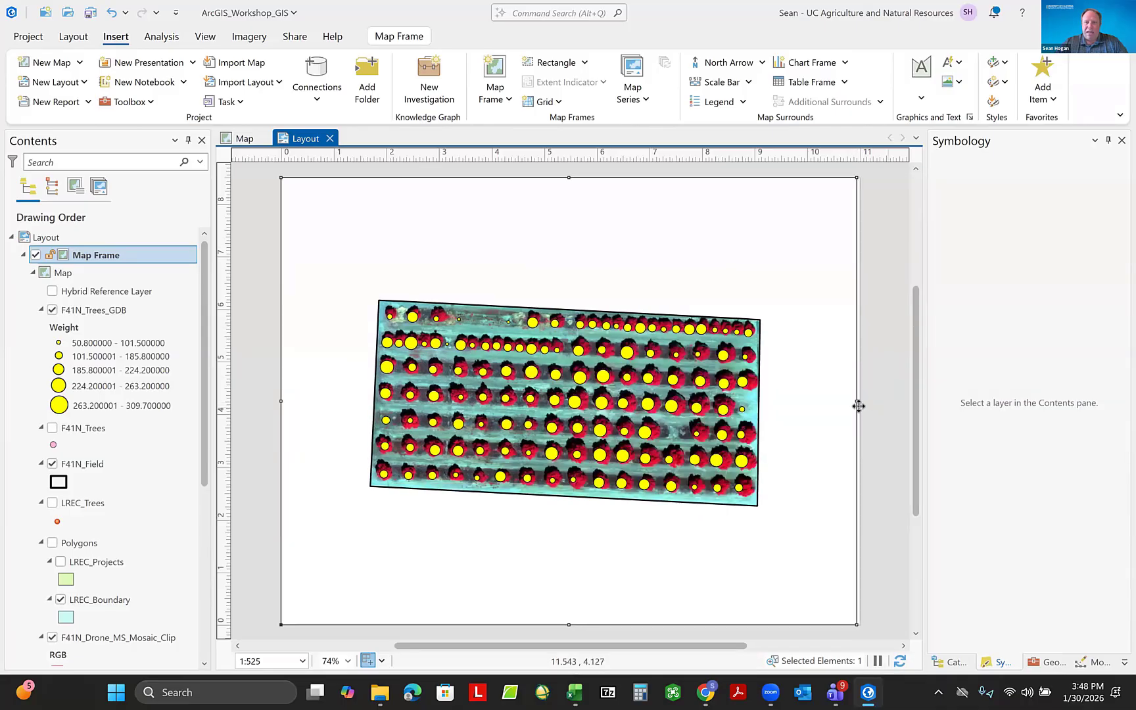
pyautogui.moveTo(857, 401); pyautogui.dragTo(860, 401)
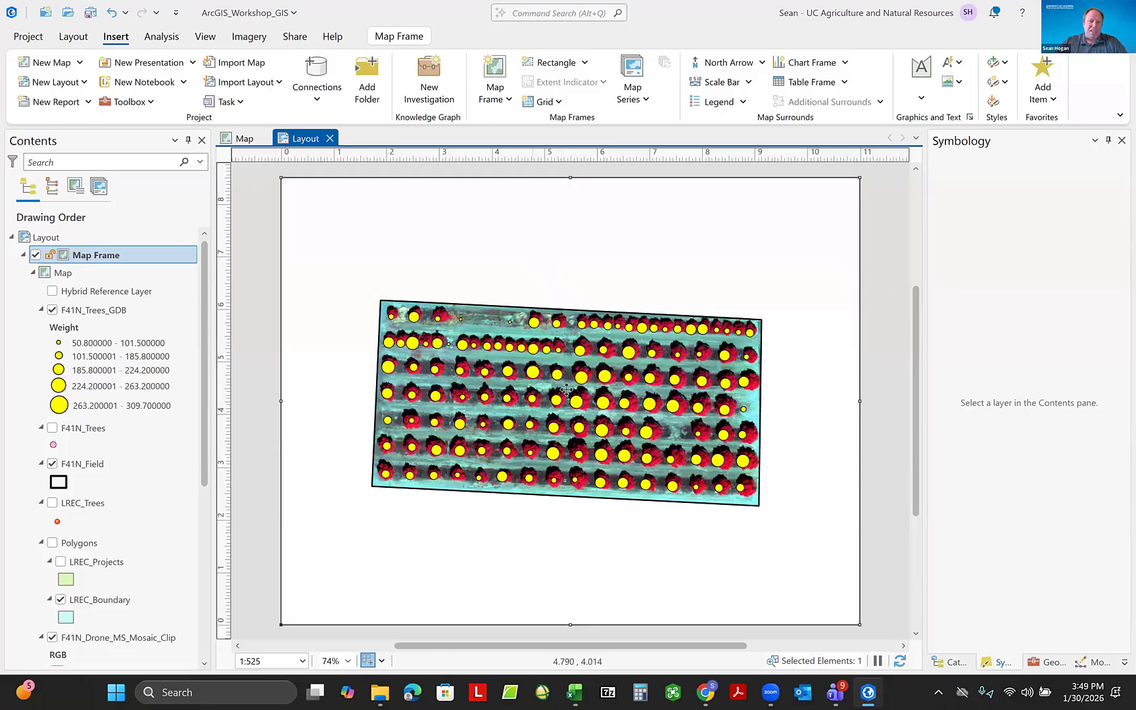
pyautogui.rightClick(594, 291)
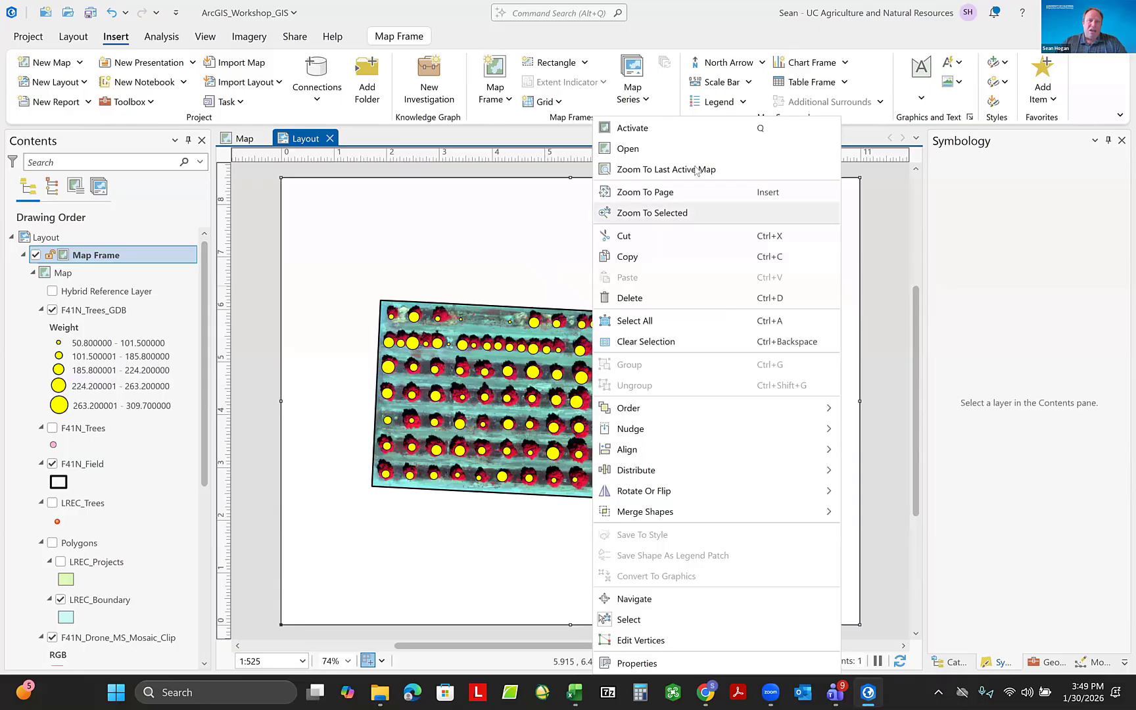
pyautogui.click(635, 129)
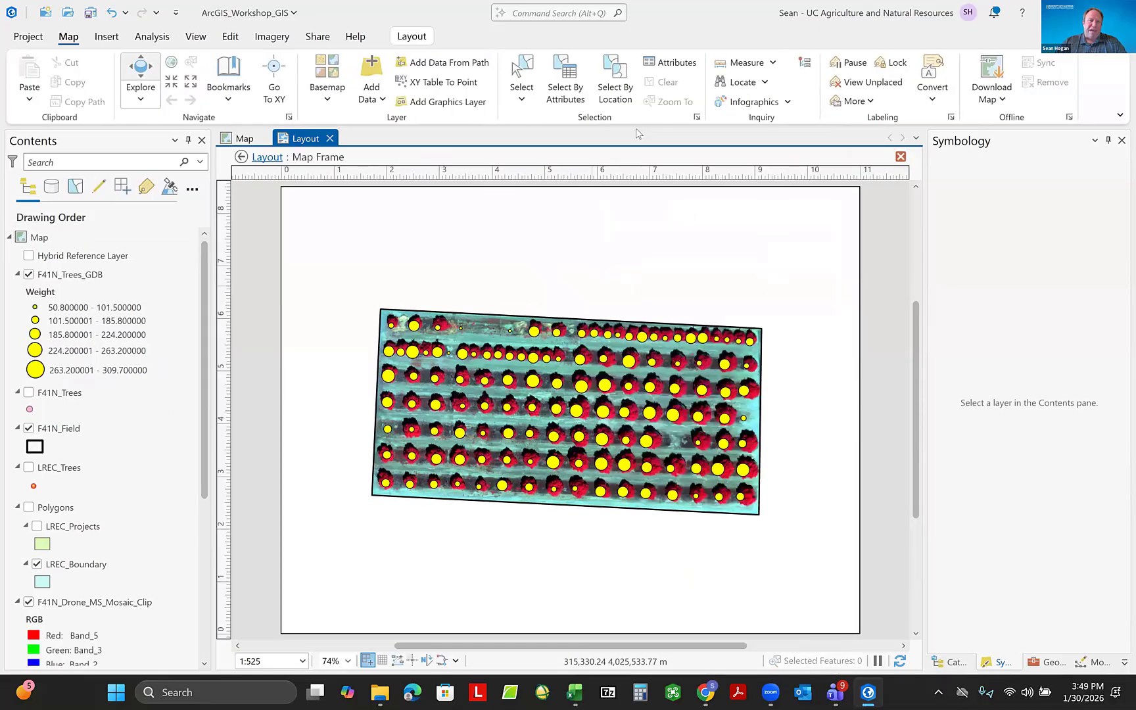
# Reposition the F41N field near the middle of the page inside the activated map frame.
pyautogui.moveTo(556, 362)
pyautogui.mouseDown()
pyautogui.moveTo(557, 391)
pyautogui.moveTo(545, 301)
pyautogui.moveTo(551, 374)
pyautogui.mouseUp()
pyautogui.scroll(1, 552, 396)
pyautogui.scroll(2, 552, 398)
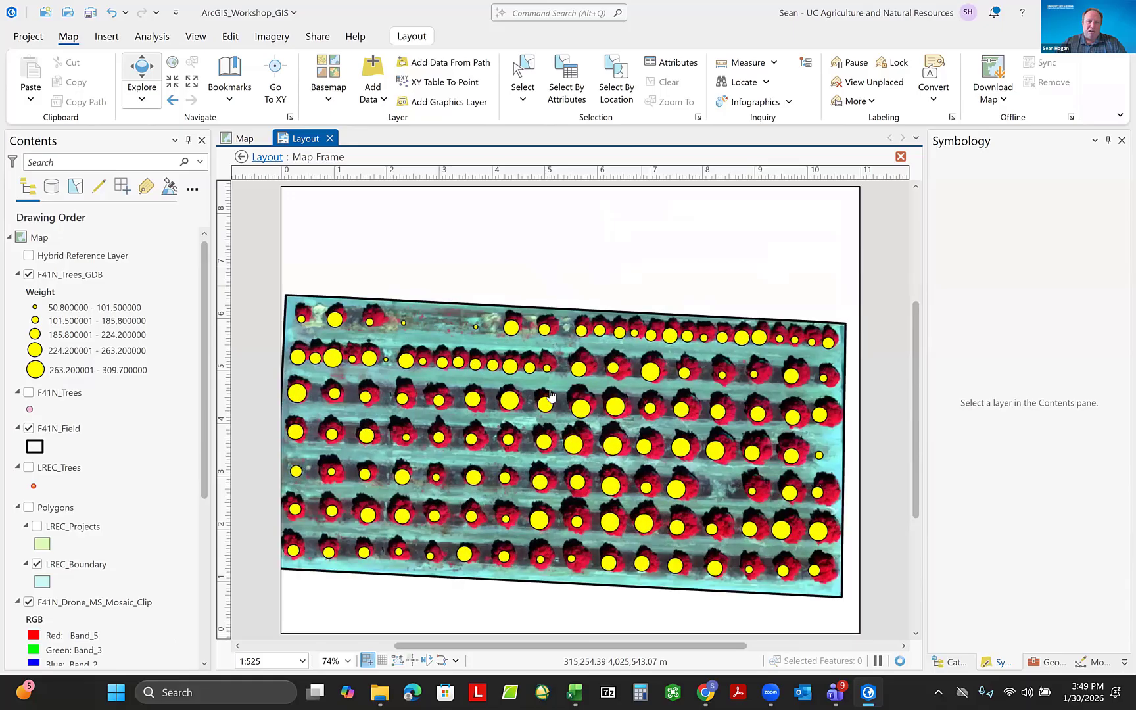
pyautogui.scroll(-3, 552, 397)
pyautogui.moveTo(546, 429); pyautogui.dragTo(553, 412)
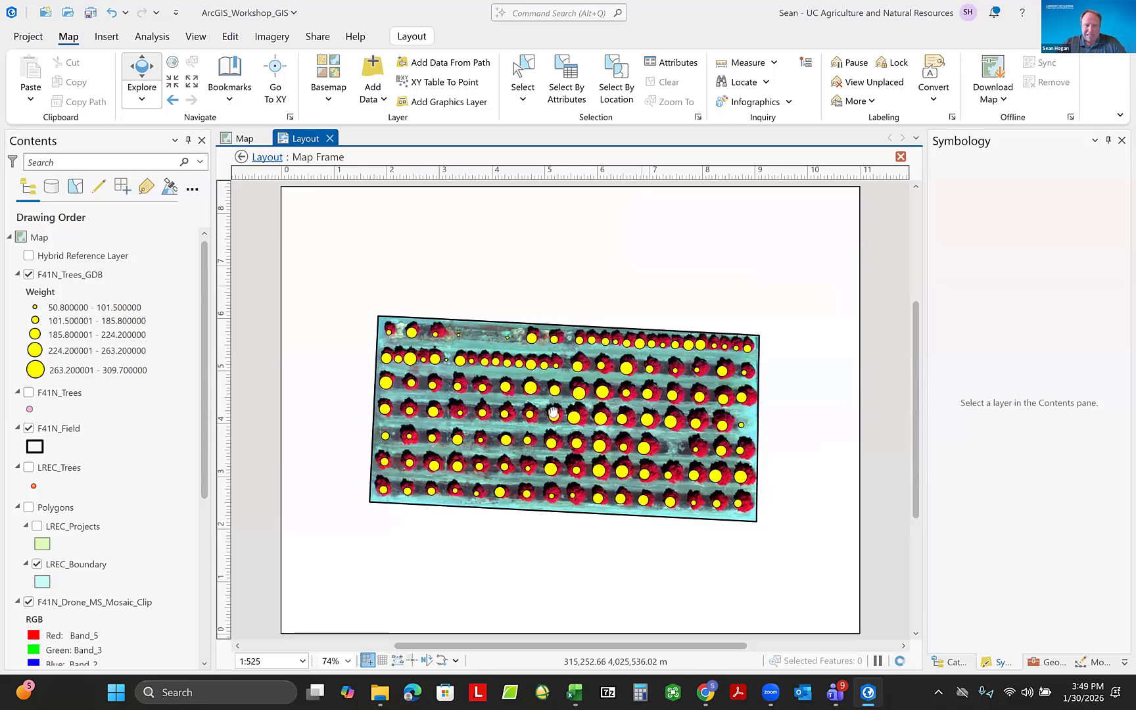
pyautogui.moveTo(554, 412); pyautogui.dragTo(551, 414)
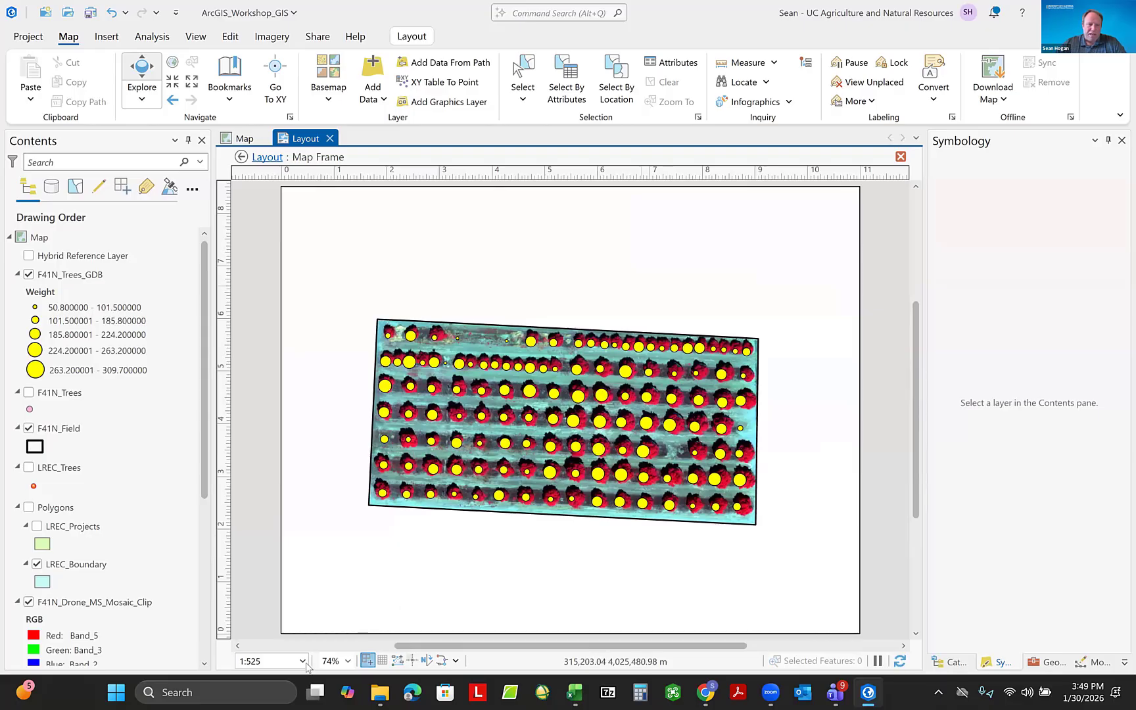
# Set the map scale to 1:500, re-center the field on the page, and close the map frame's activation.
pyautogui.click(255, 662)
pyautogui.moveTo(253, 662); pyautogui.dragTo(294, 687)
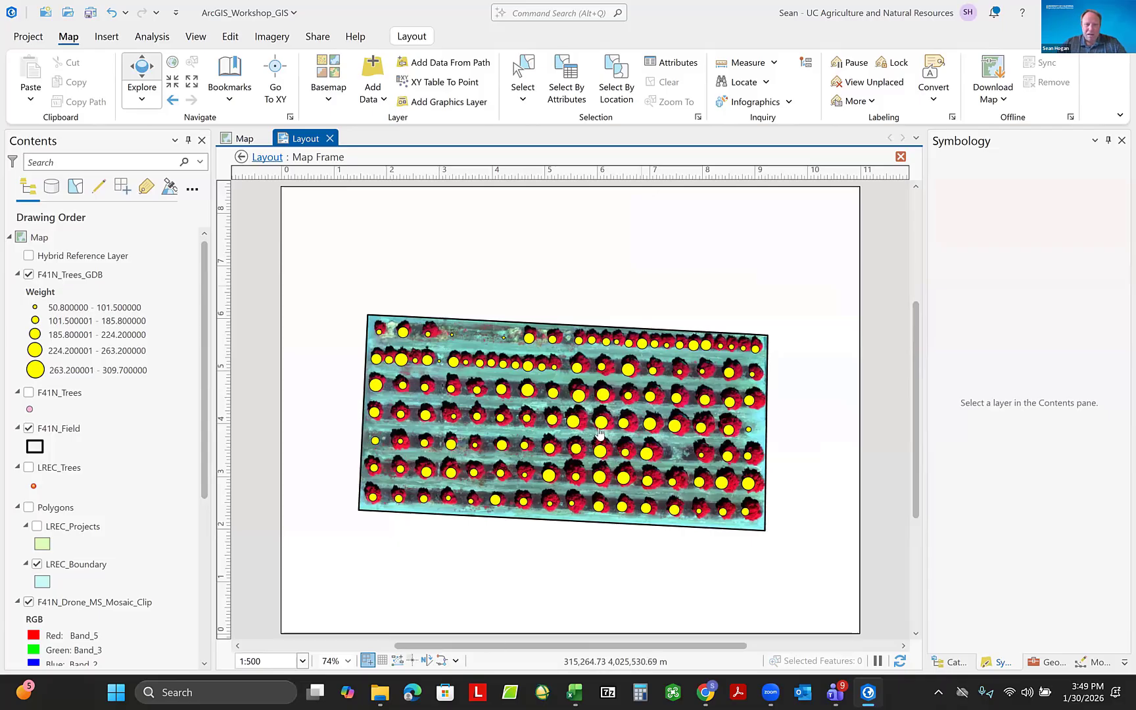
pyautogui.moveTo(603, 431); pyautogui.dragTo(606, 429)
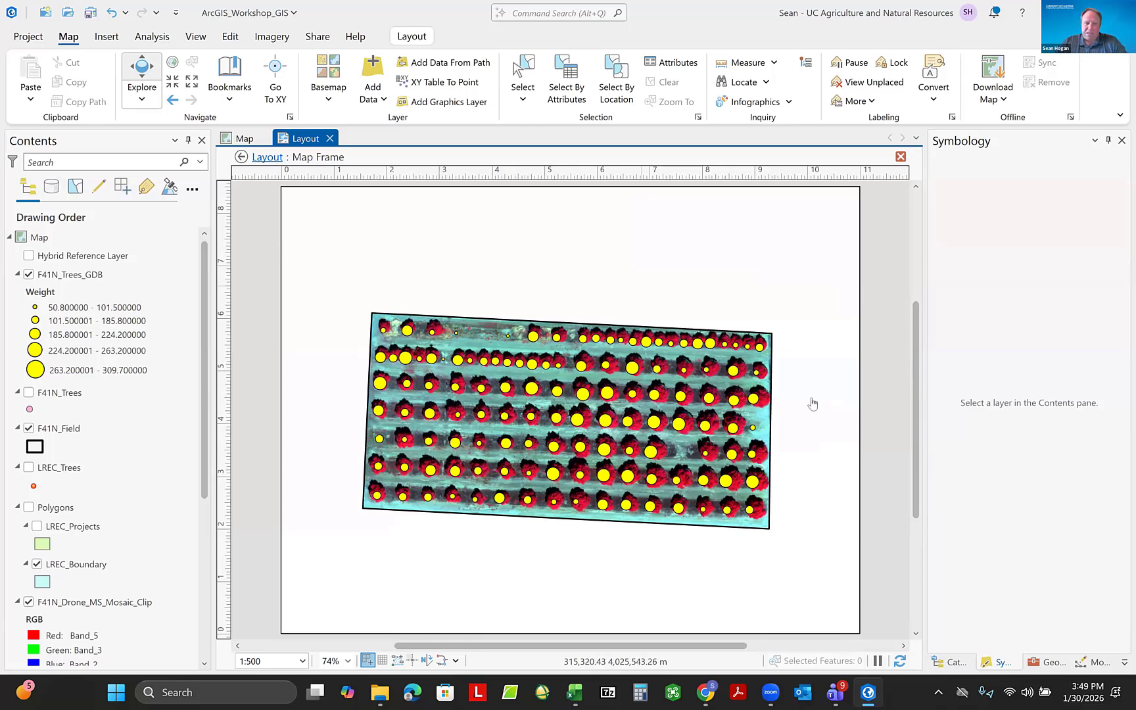
pyautogui.moveTo(560, 445); pyautogui.dragTo(562, 440)
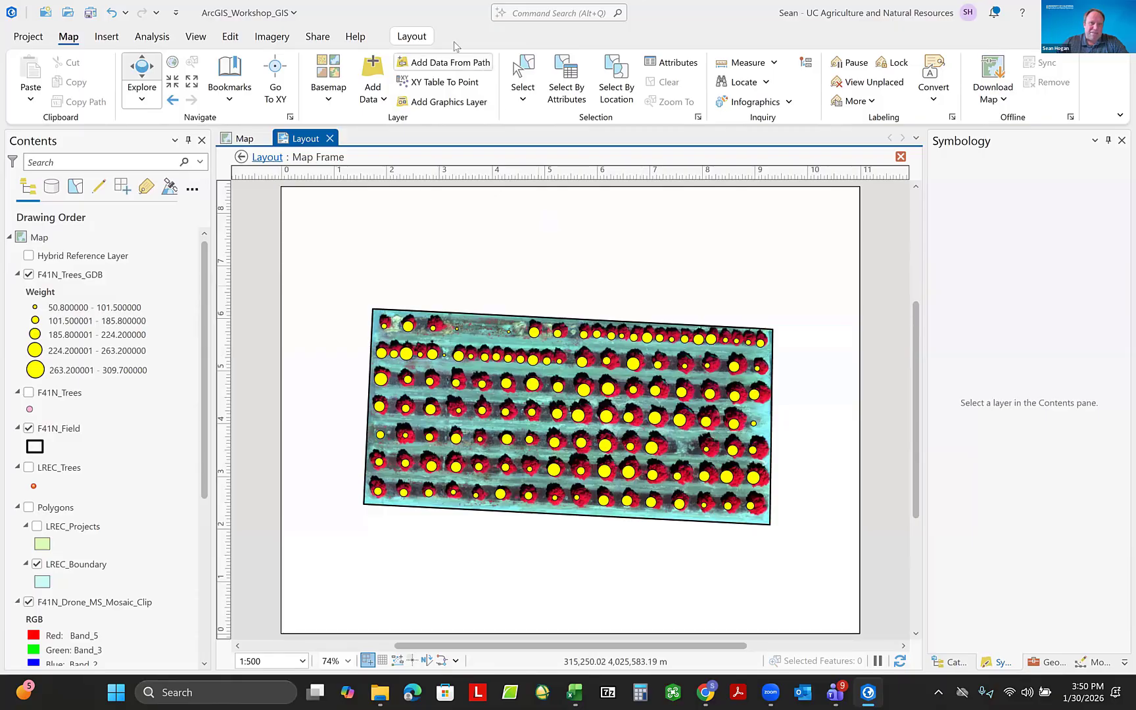
pyautogui.click(412, 37)
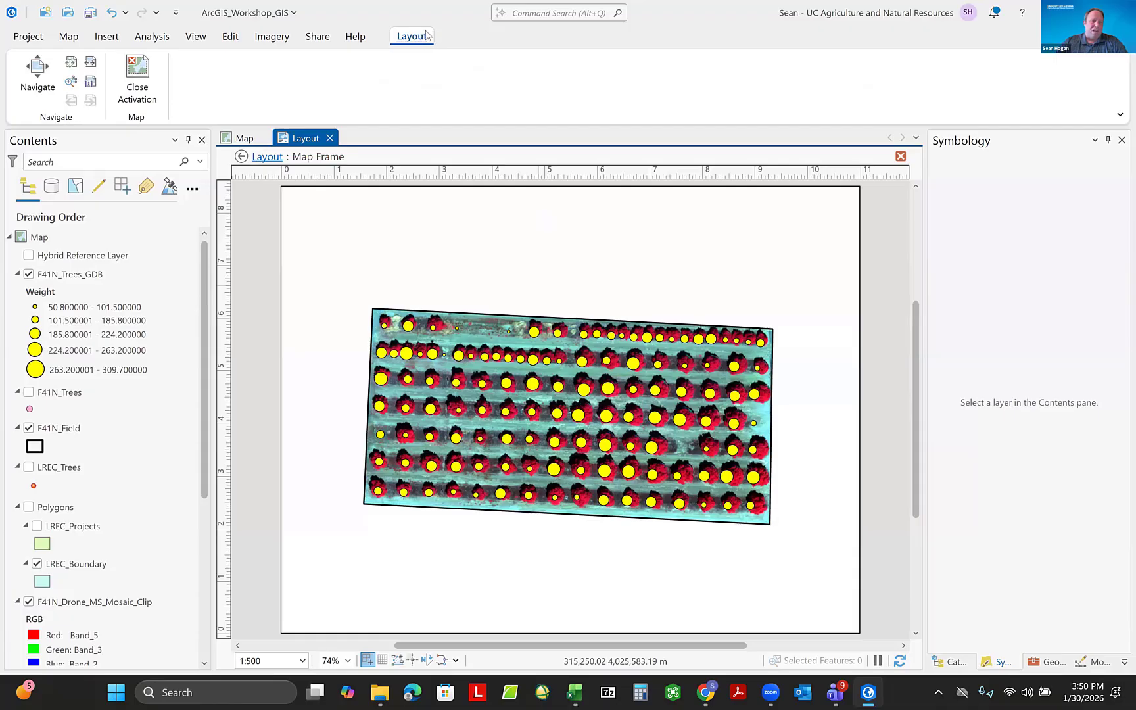
pyautogui.click(133, 79)
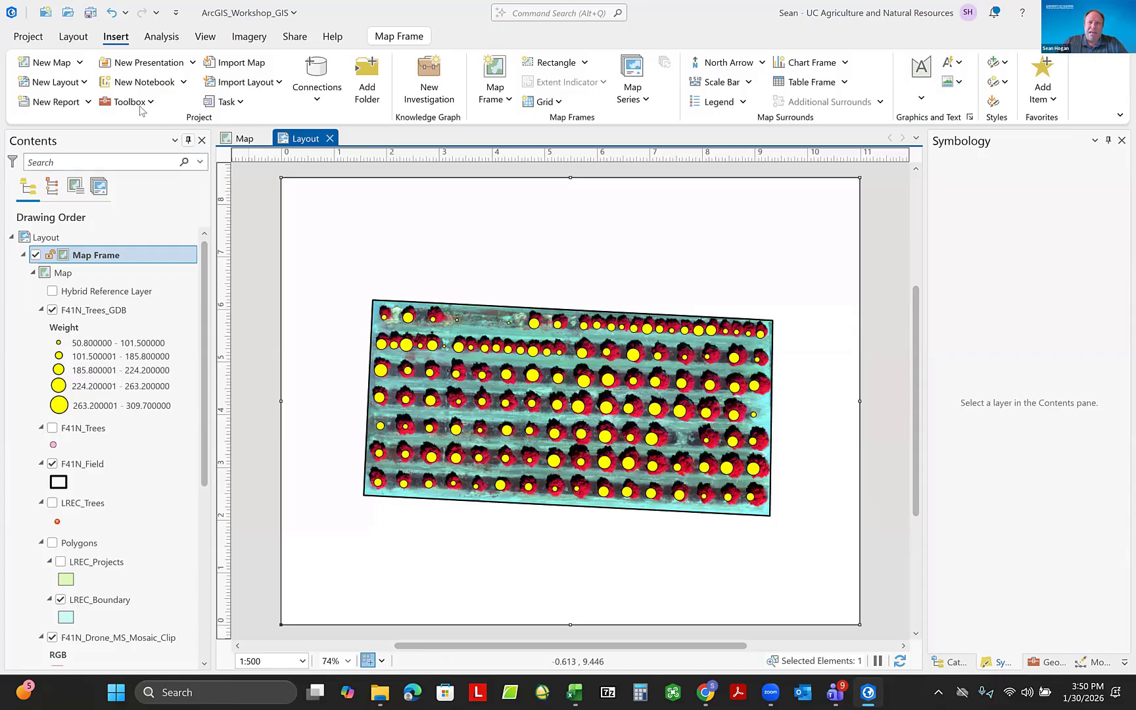
# Start the straight text tool for adding text to the layout.
pyautogui.click(922, 99)
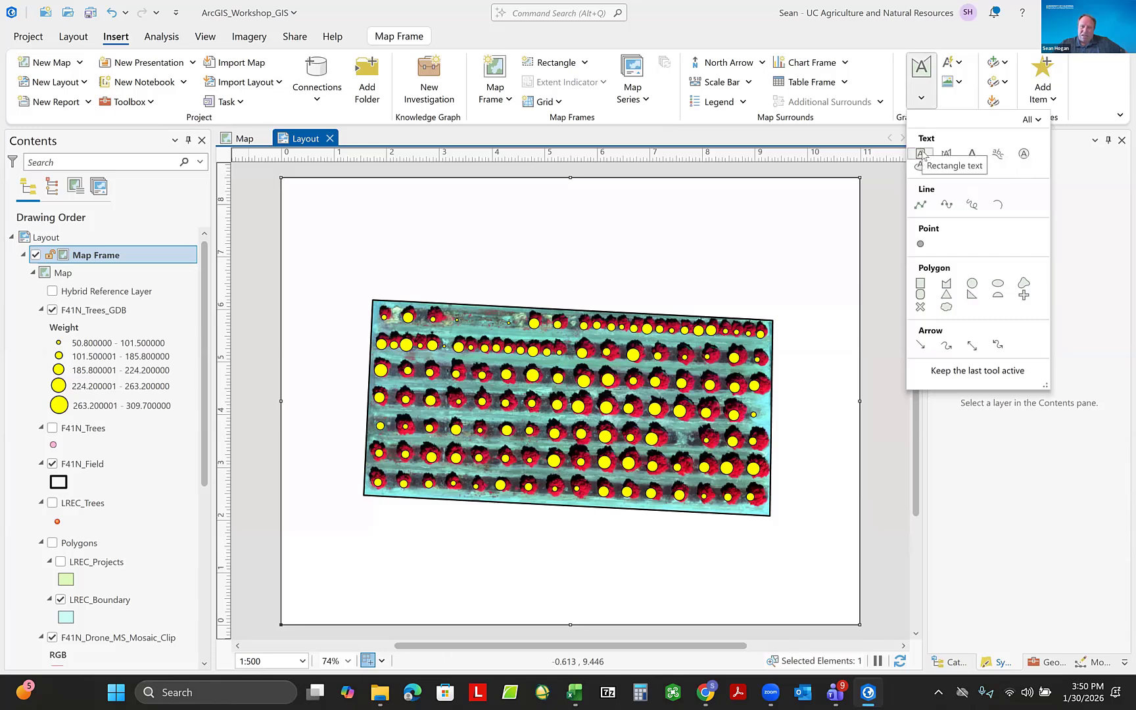
pyautogui.click(972, 160)
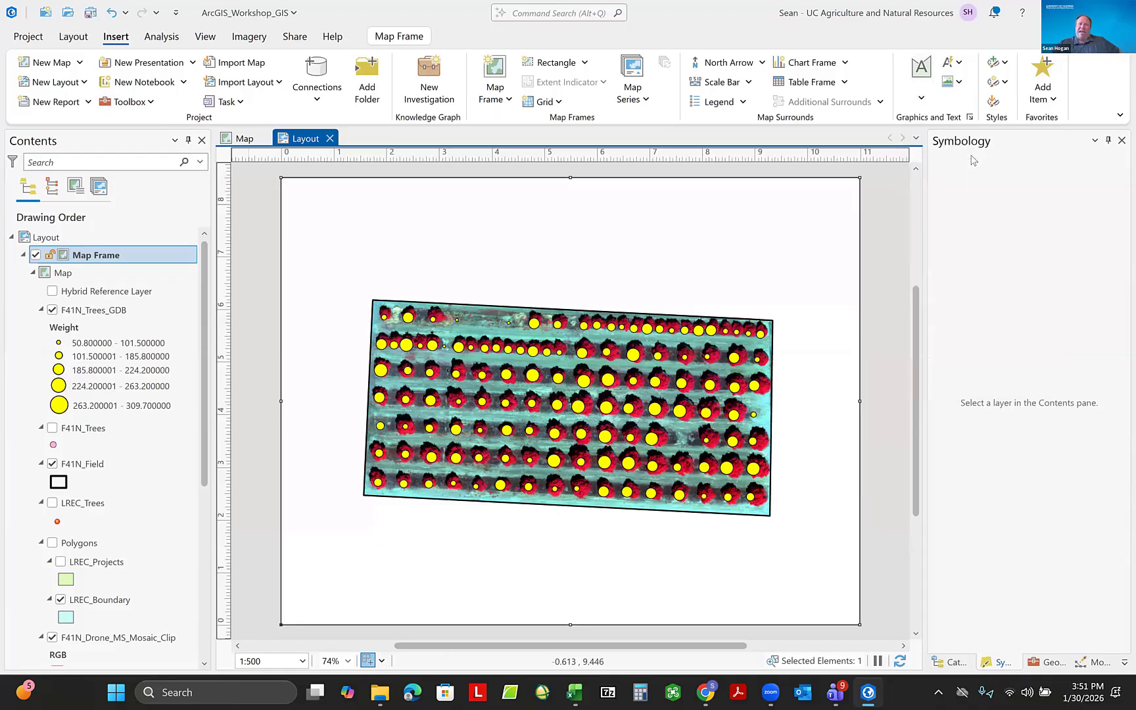
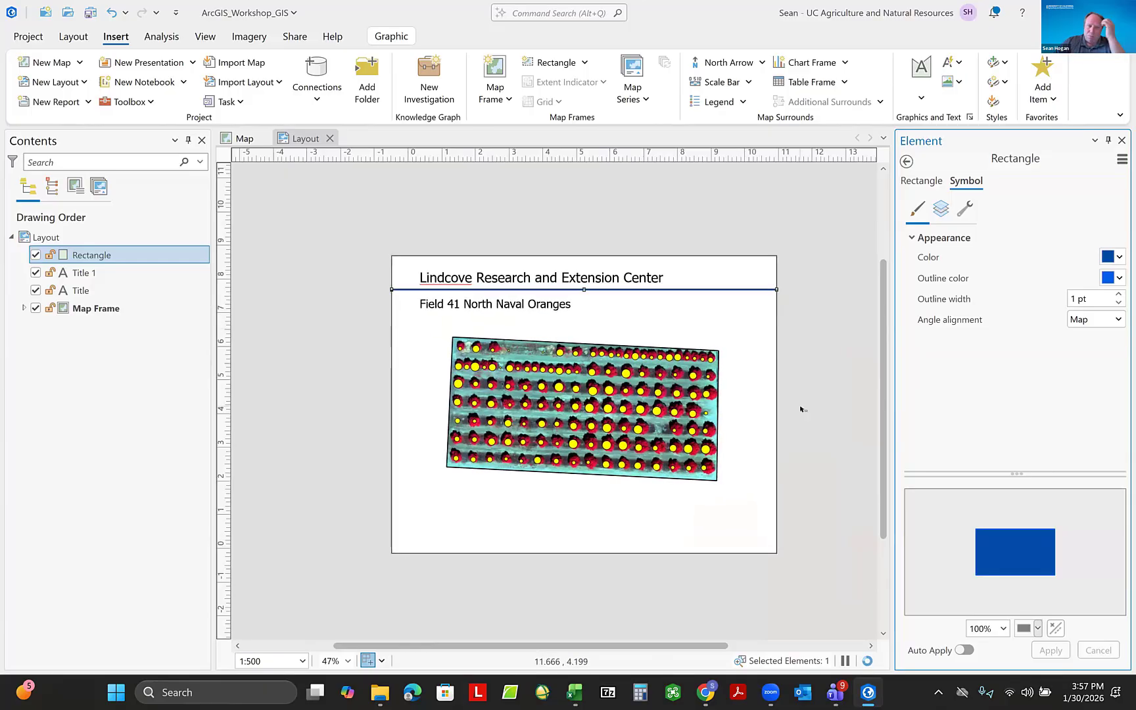
# Insert a Legend 1 style legend, about 3.2 by 1.9 inches, below the map near the page's lower left corner.
pyautogui.scroll(2, 802, 408)
pyautogui.scroll(-2, 835, 413)
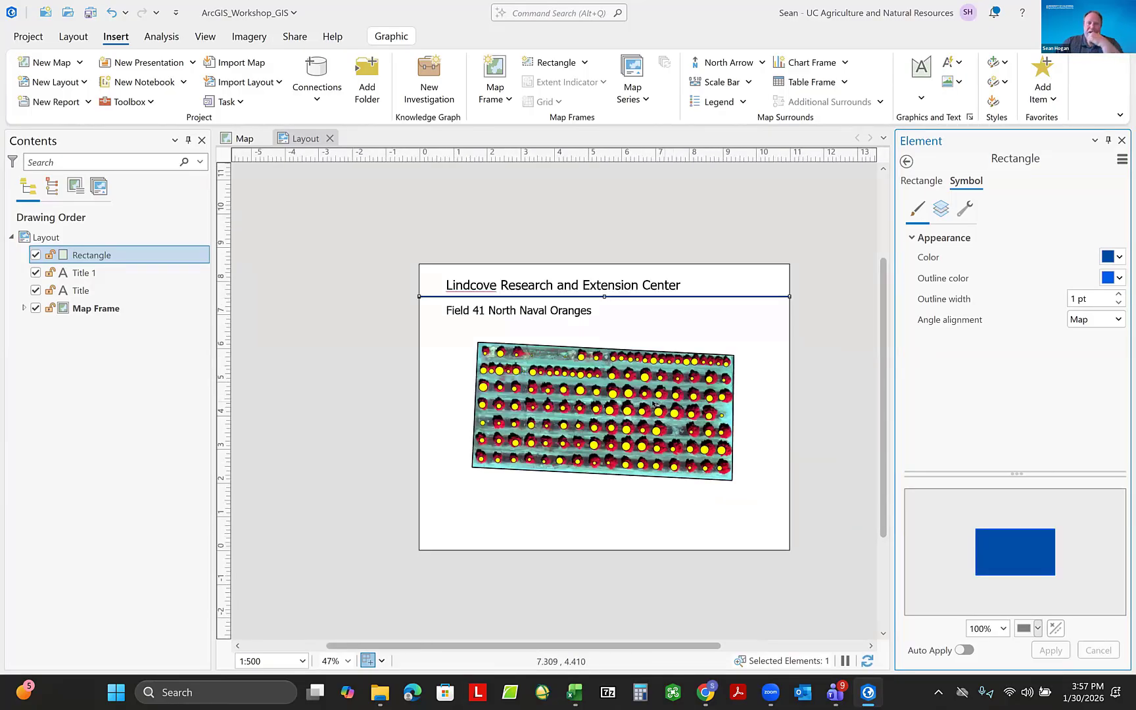
pyautogui.scroll(2, 658, 404)
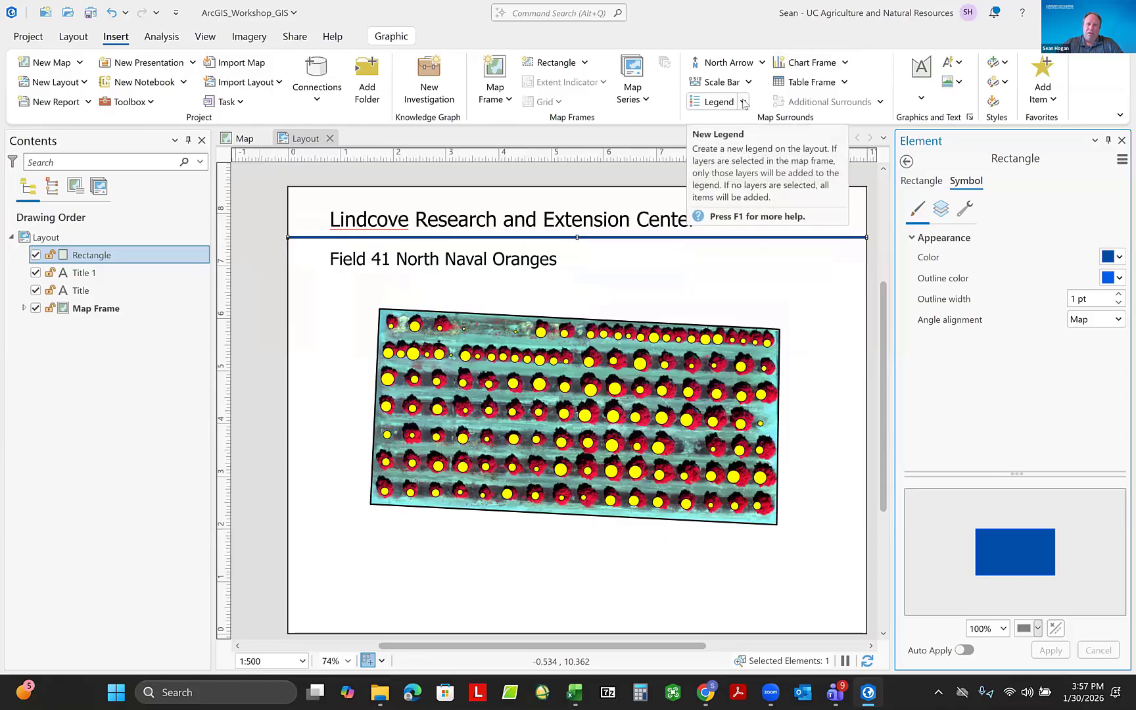
pyautogui.click(743, 102)
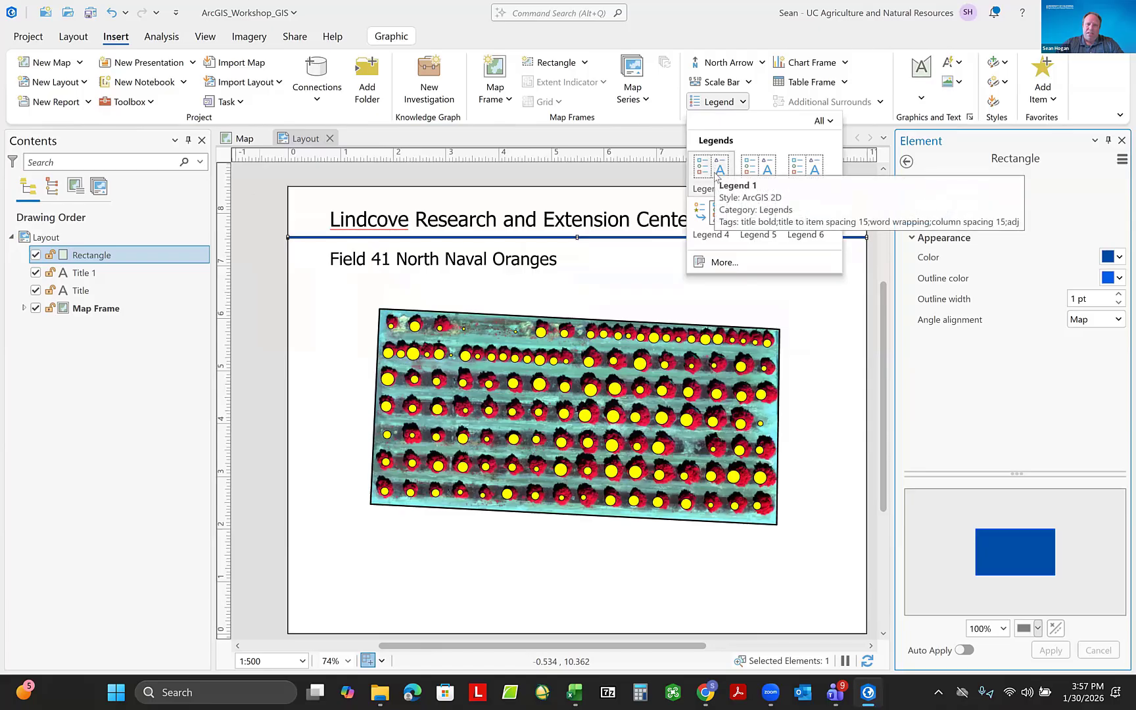
pyautogui.click(715, 173)
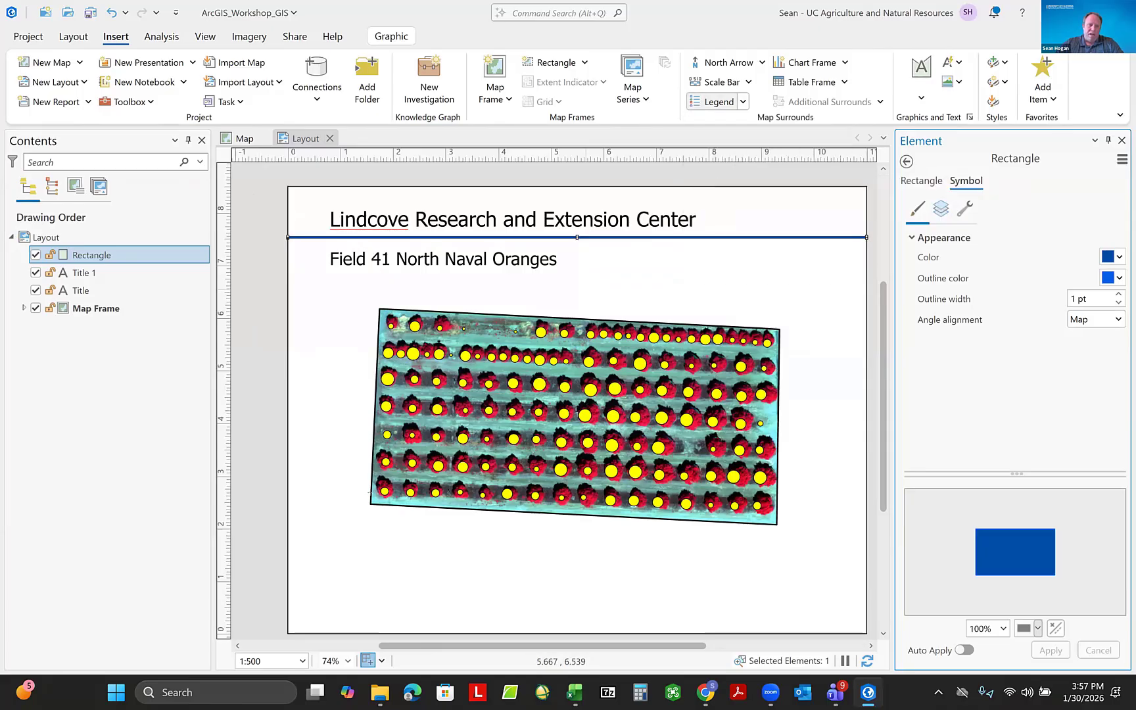
pyautogui.moveTo(323, 525); pyautogui.dragTo(490, 625)
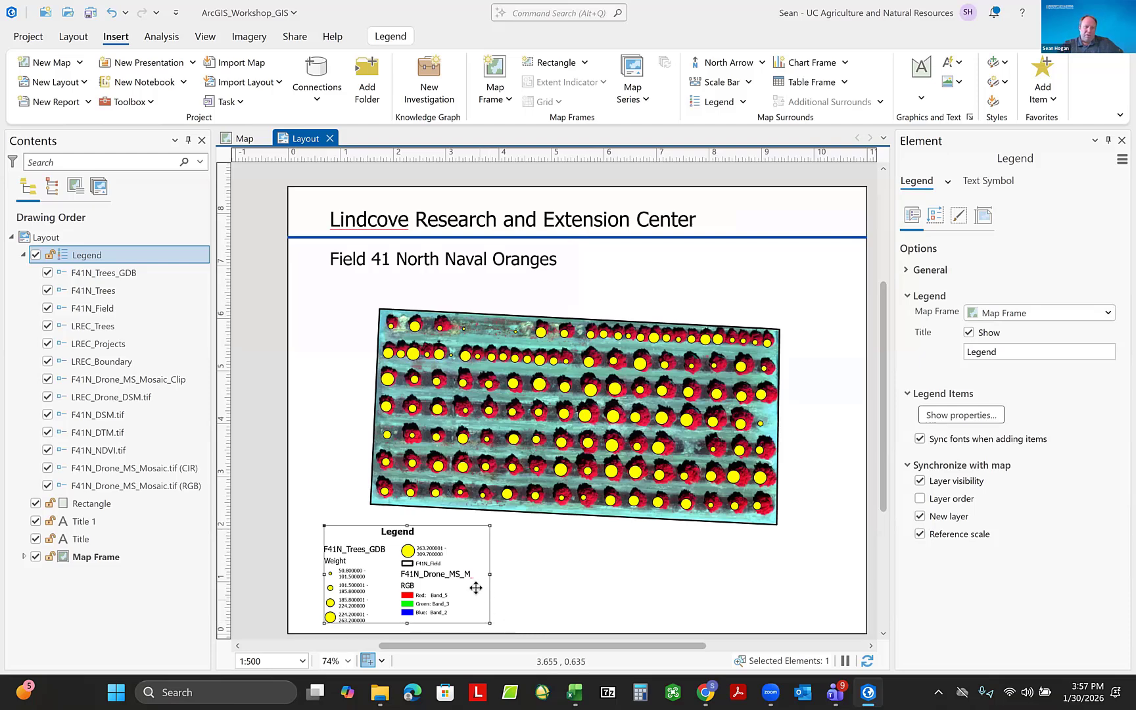
# Hide every legend item except F41N_Trees_GDB, including the other tree, field, project, boundary and drone raster layers.
pyautogui.click(53, 290)
pyautogui.click(48, 307)
pyautogui.click(47, 325)
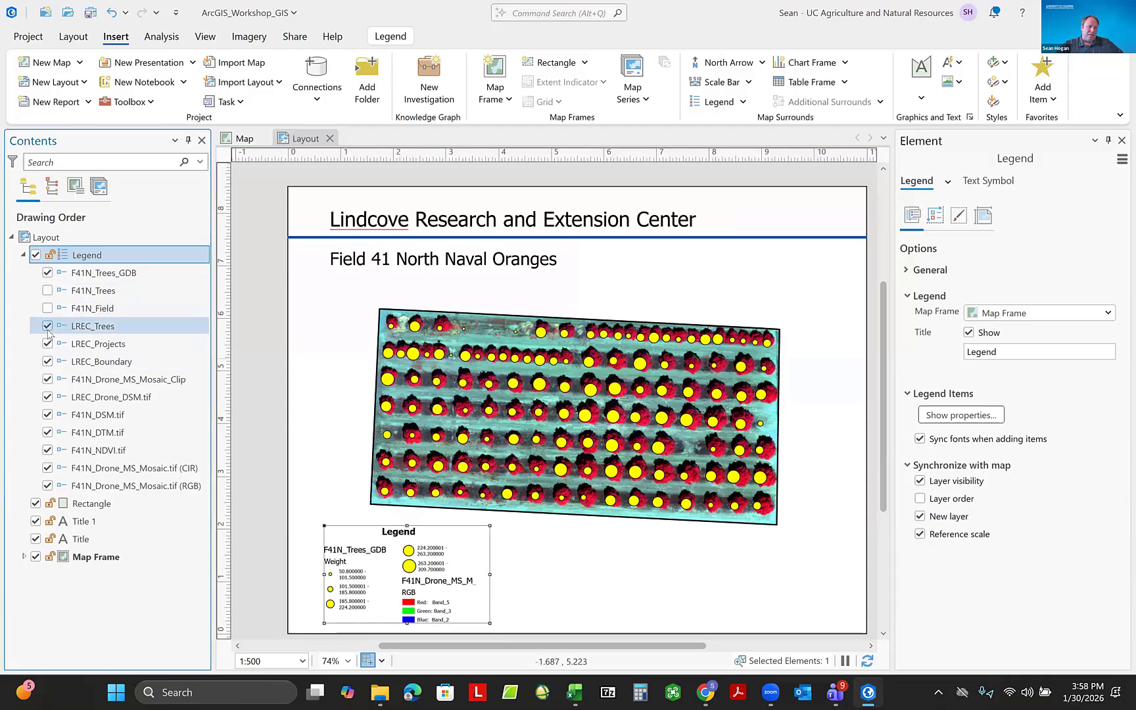
pyautogui.click(47, 343)
pyautogui.click(48, 361)
pyautogui.click(47, 379)
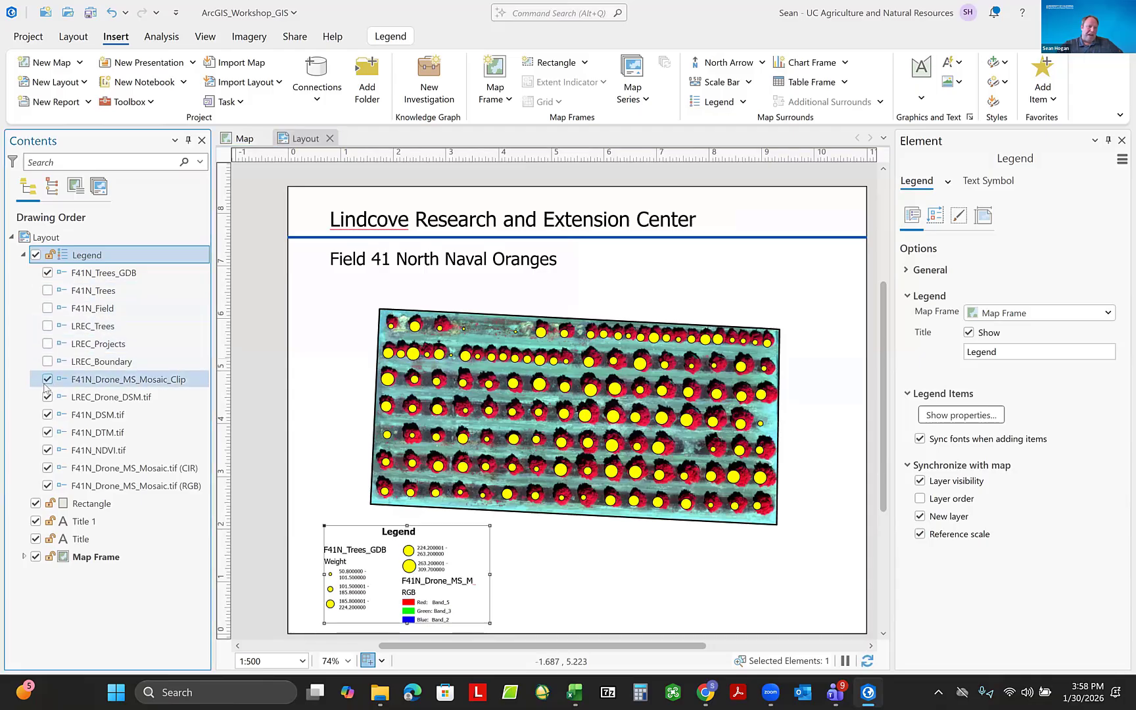
pyautogui.click(47, 397)
pyautogui.click(47, 415)
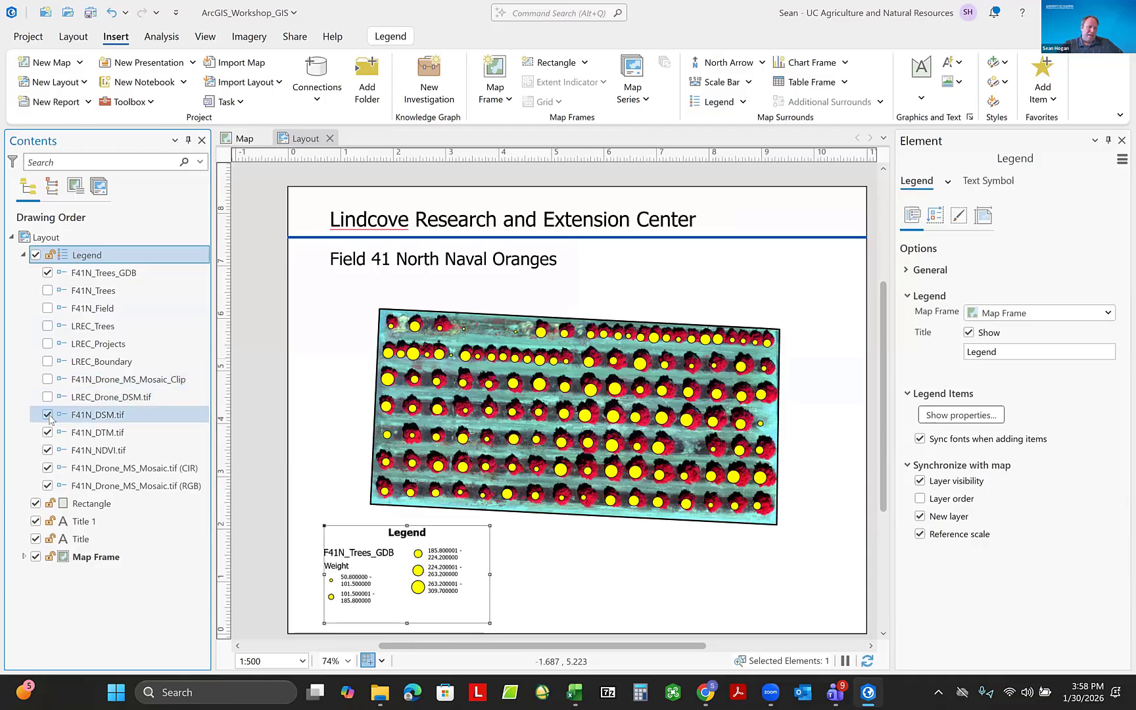
pyautogui.click(48, 432)
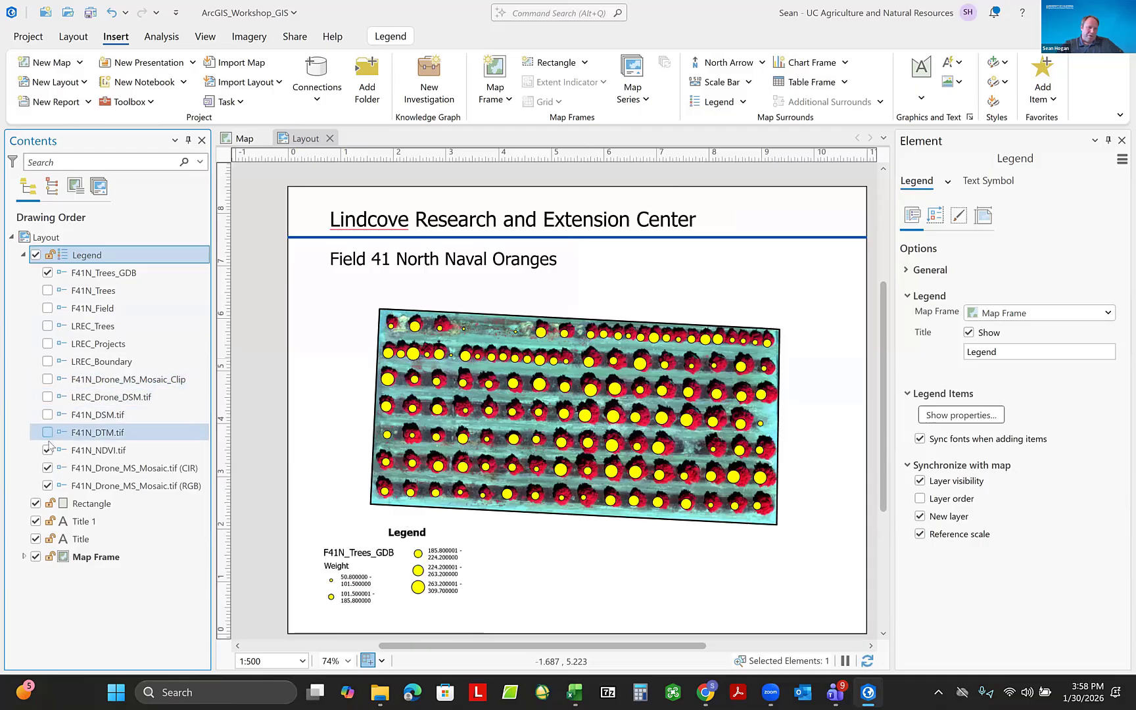
pyautogui.click(47, 450)
pyautogui.click(47, 467)
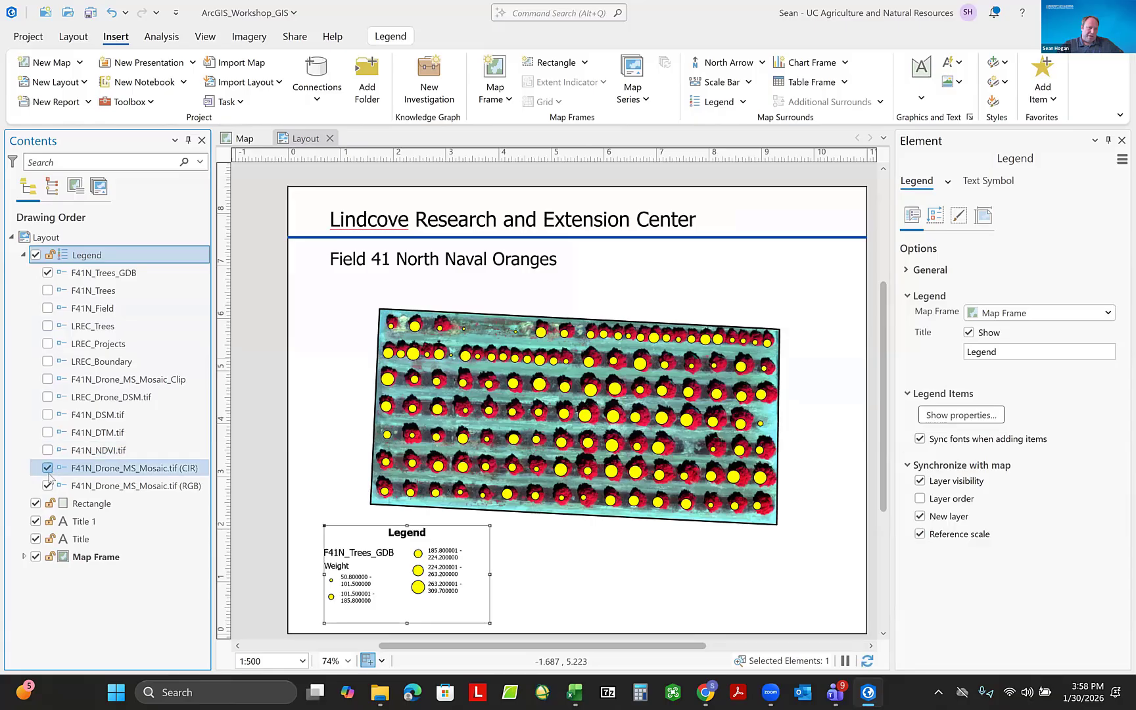
pyautogui.click(47, 485)
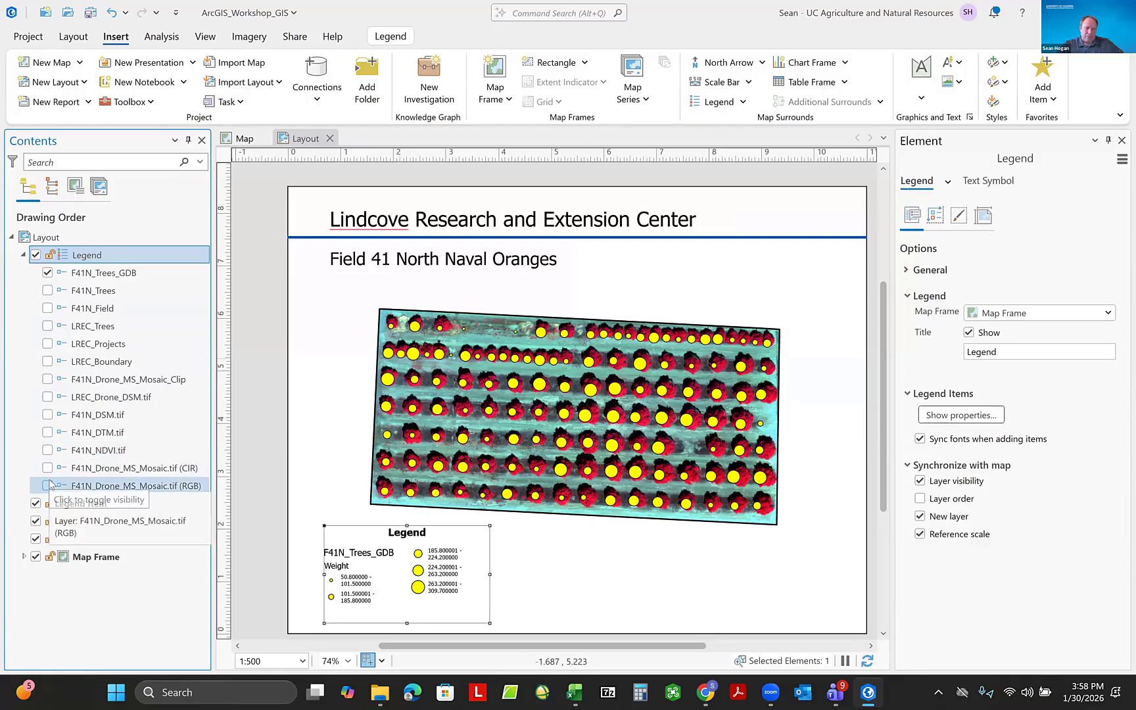
# Try hiding and restoring the F41N_Trees_GDB legend item's layer name, headings and labels, and view its text symbol and indent settings.
pyautogui.click(107, 276)
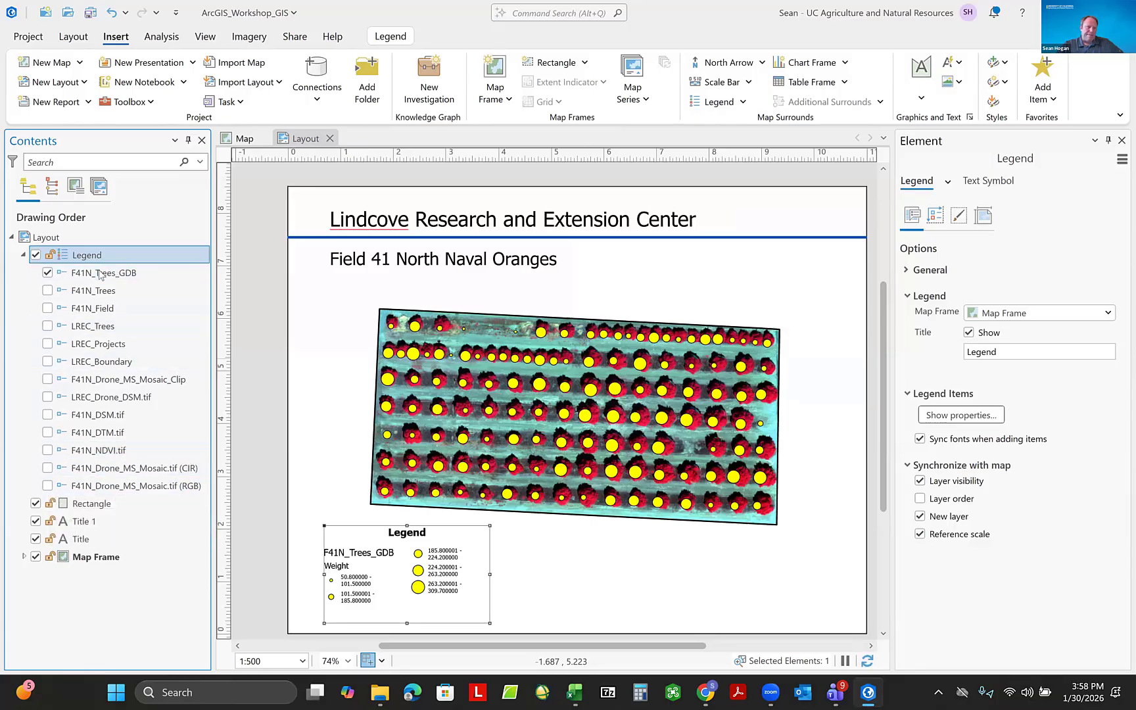
pyautogui.doubleClick(102, 279)
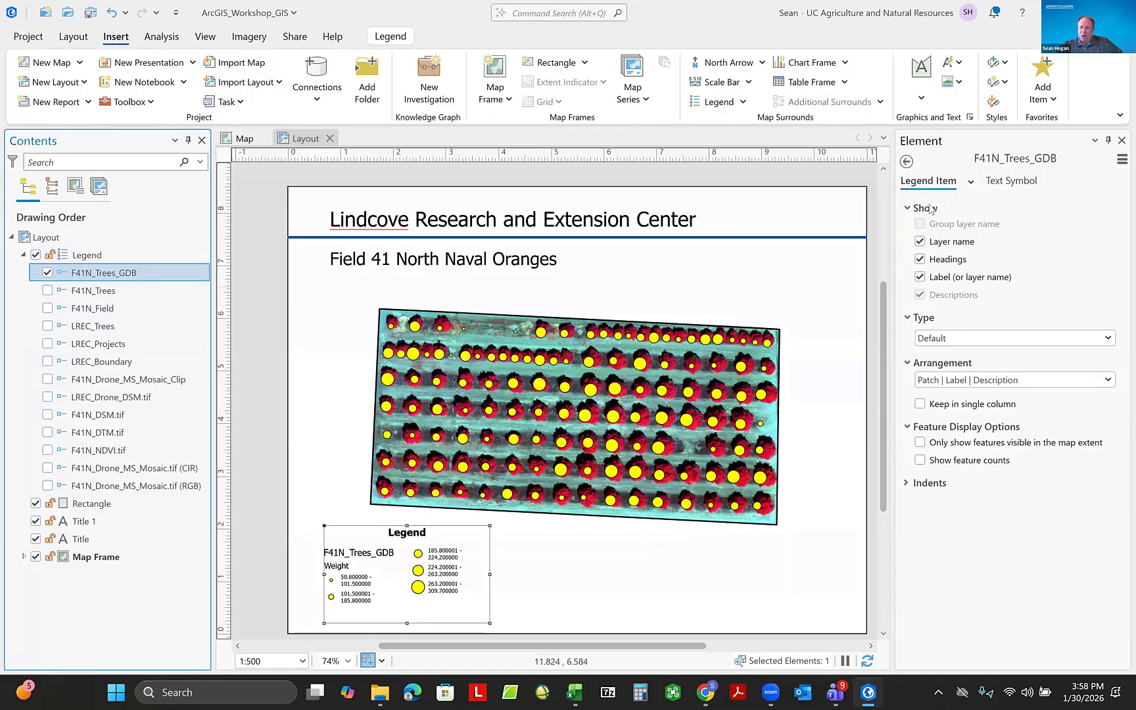
pyautogui.click(921, 244)
pyautogui.click(921, 243)
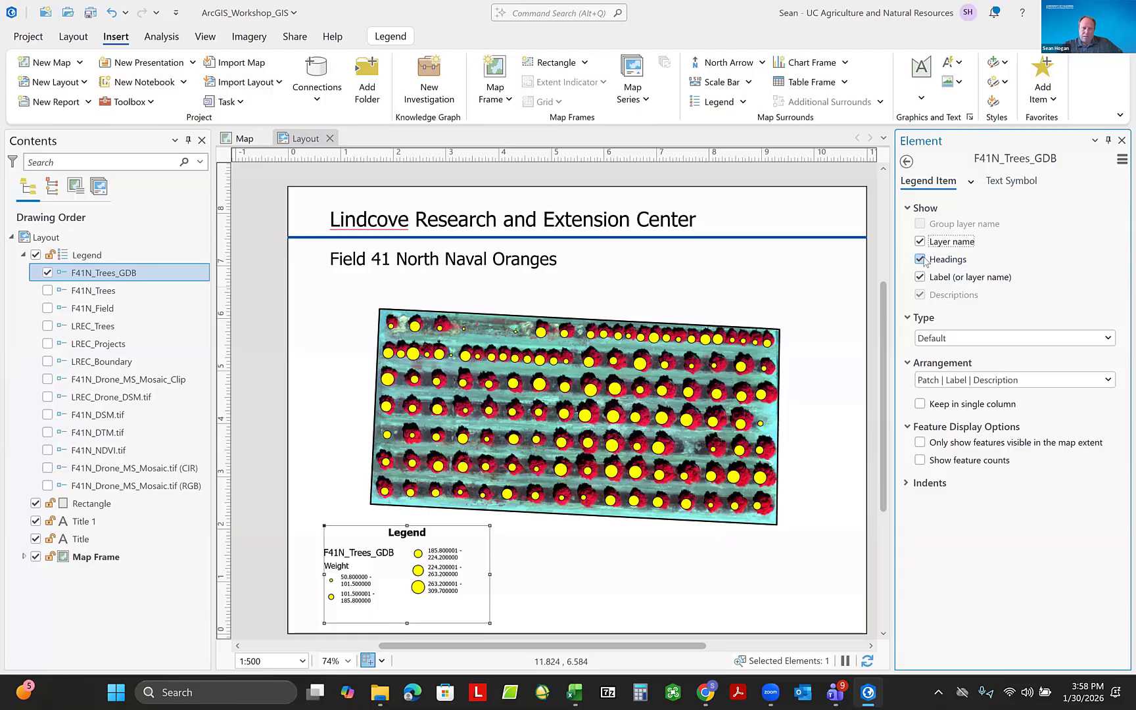
pyautogui.click(922, 260)
pyautogui.click(923, 261)
pyautogui.click(920, 277)
pyautogui.click(919, 277)
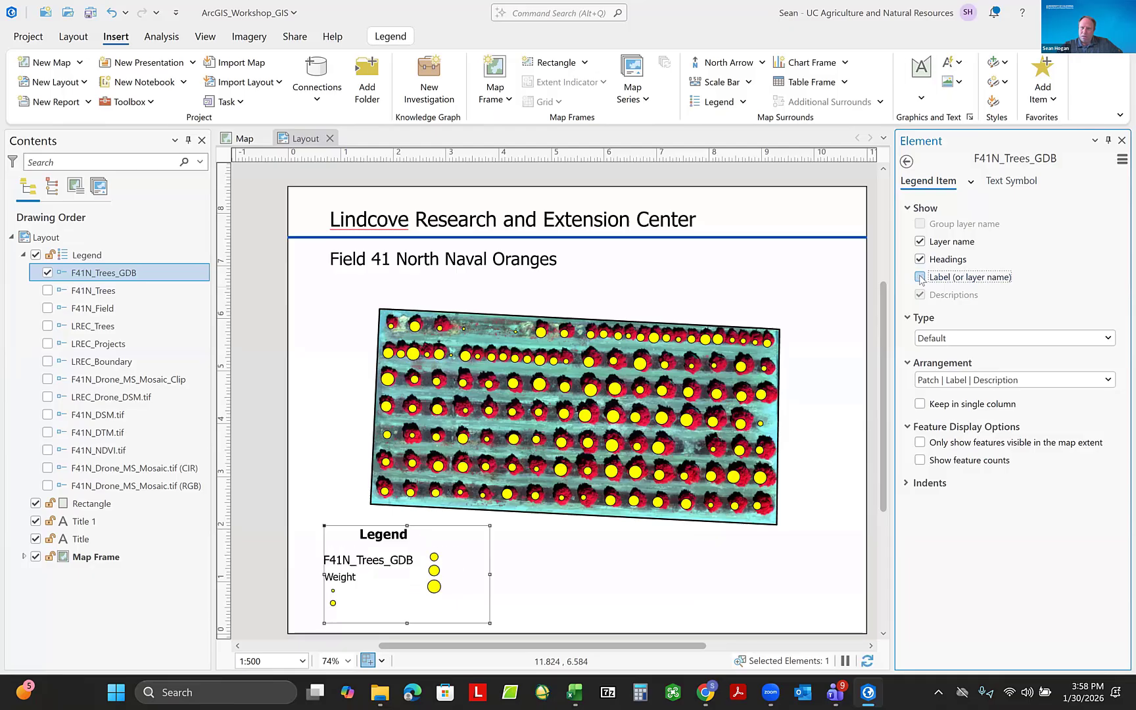
pyautogui.click(920, 277)
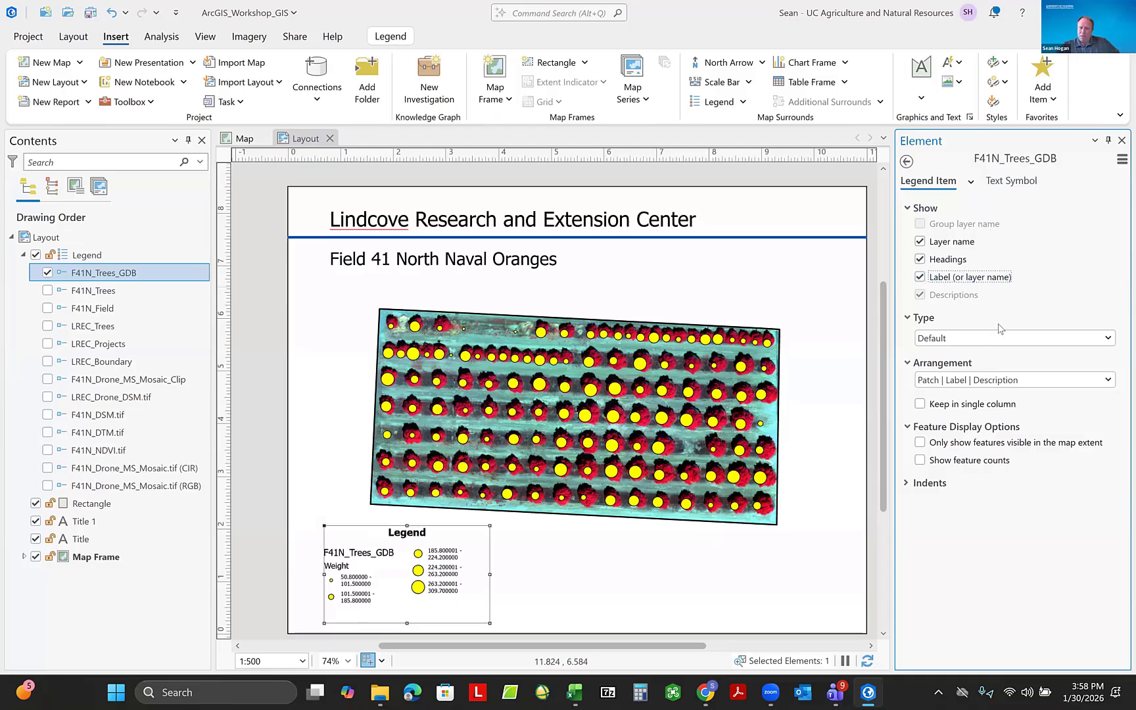
pyautogui.click(1001, 183)
pyautogui.click(929, 182)
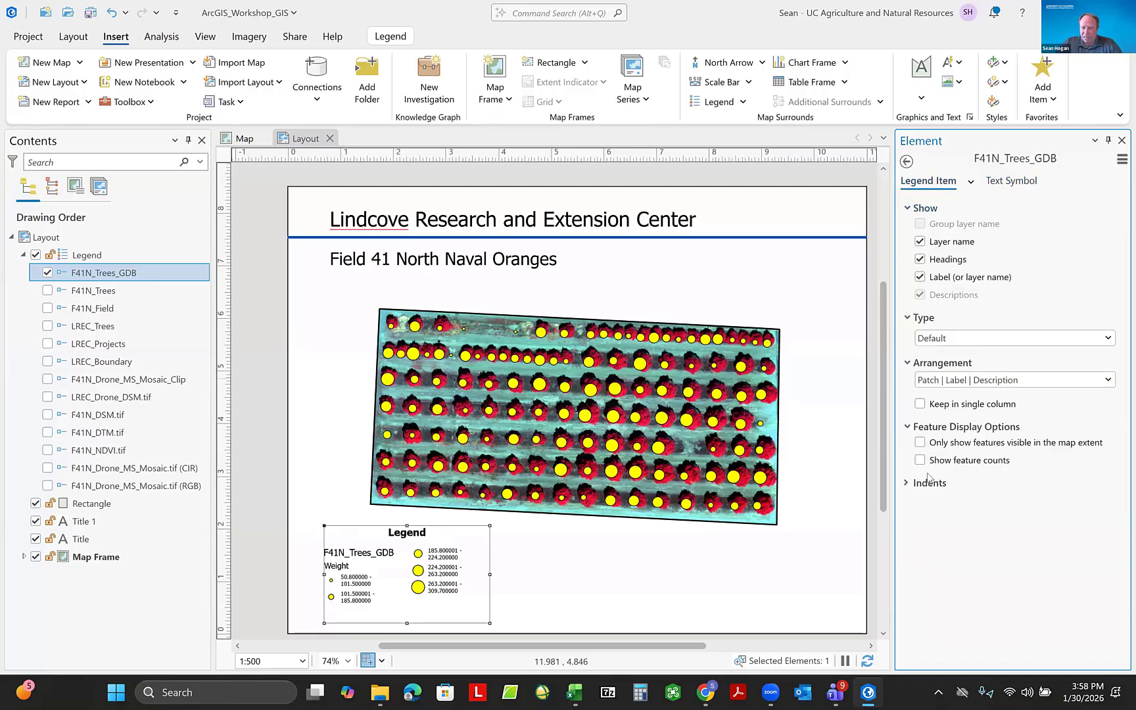
pyautogui.click(909, 485)
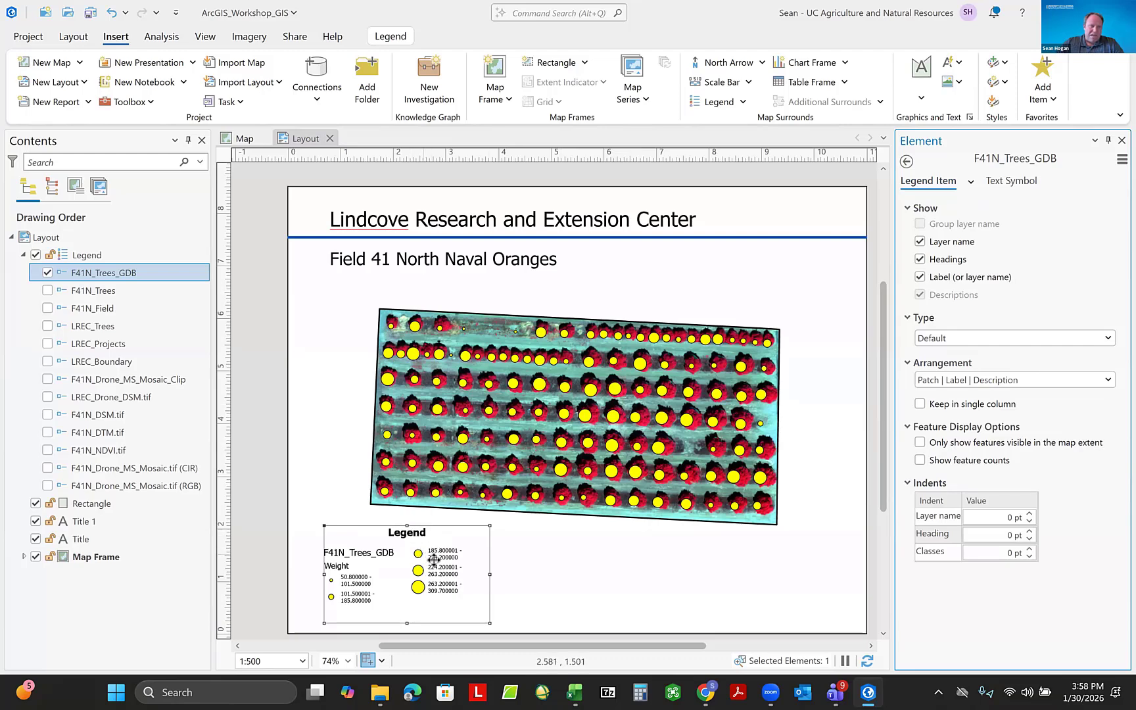
# Return to the overall legend's properties and hide the legend title.
pyautogui.click(93, 259)
pyautogui.click(103, 256)
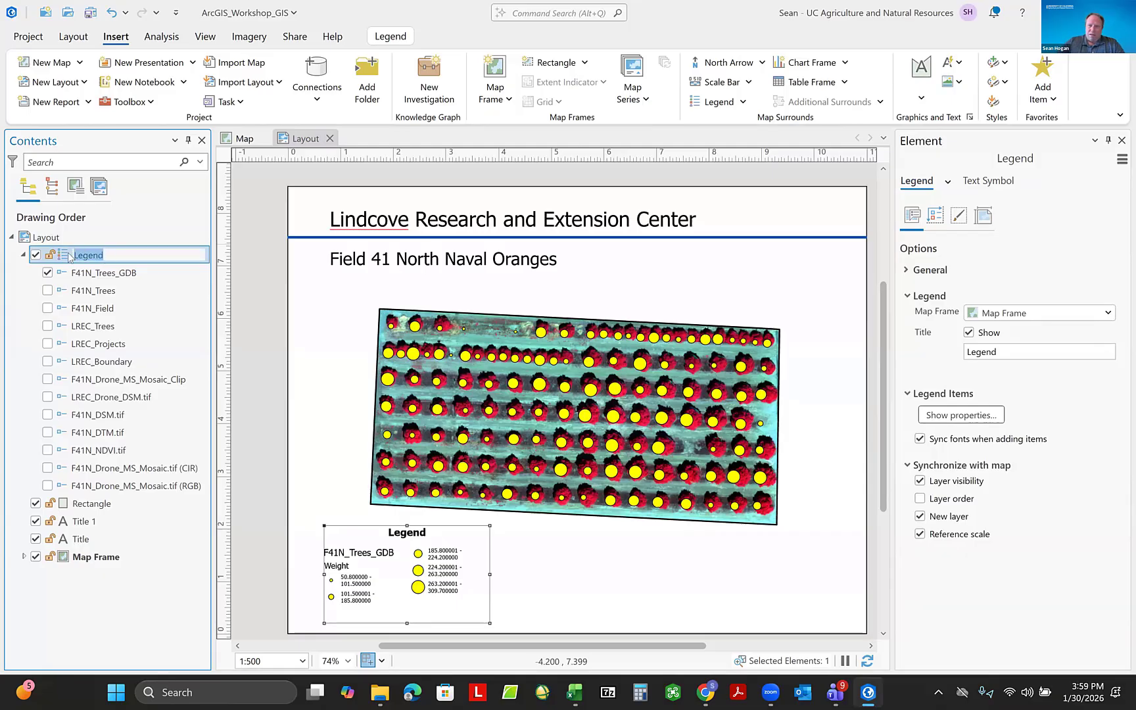
pyautogui.click(970, 333)
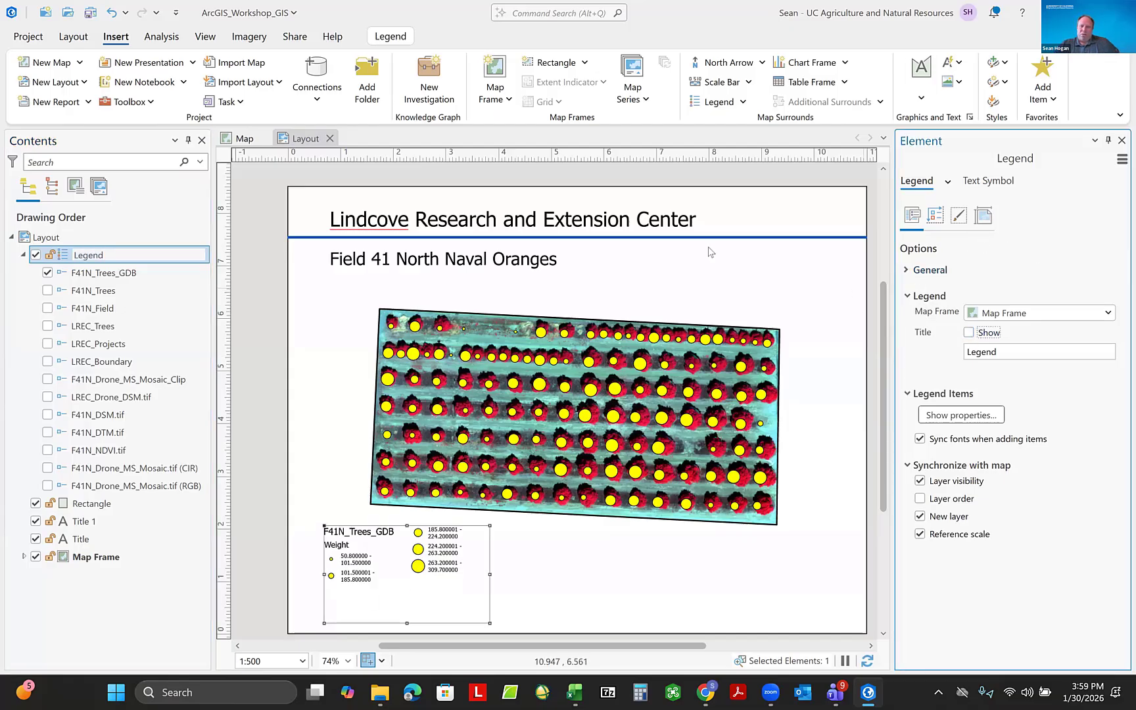
# Resize the legend to a single column about 1.7 inches wide and 2 inches high, and view its available element commands.
pyautogui.click(115, 240)
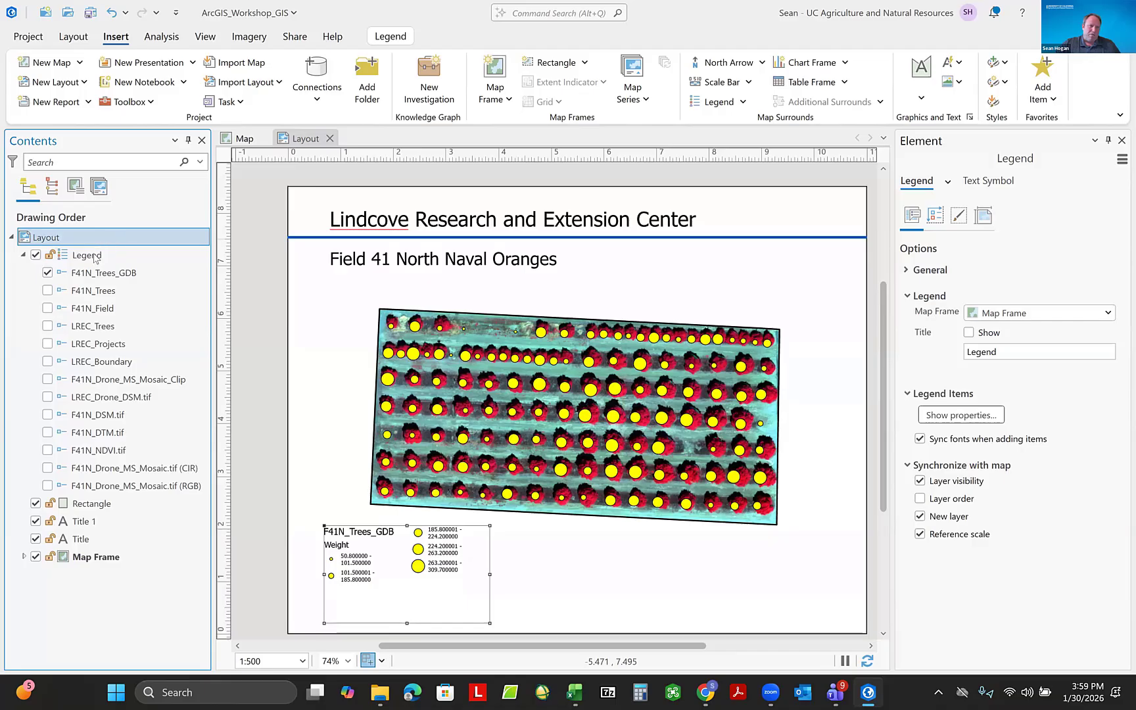
pyautogui.click(91, 257)
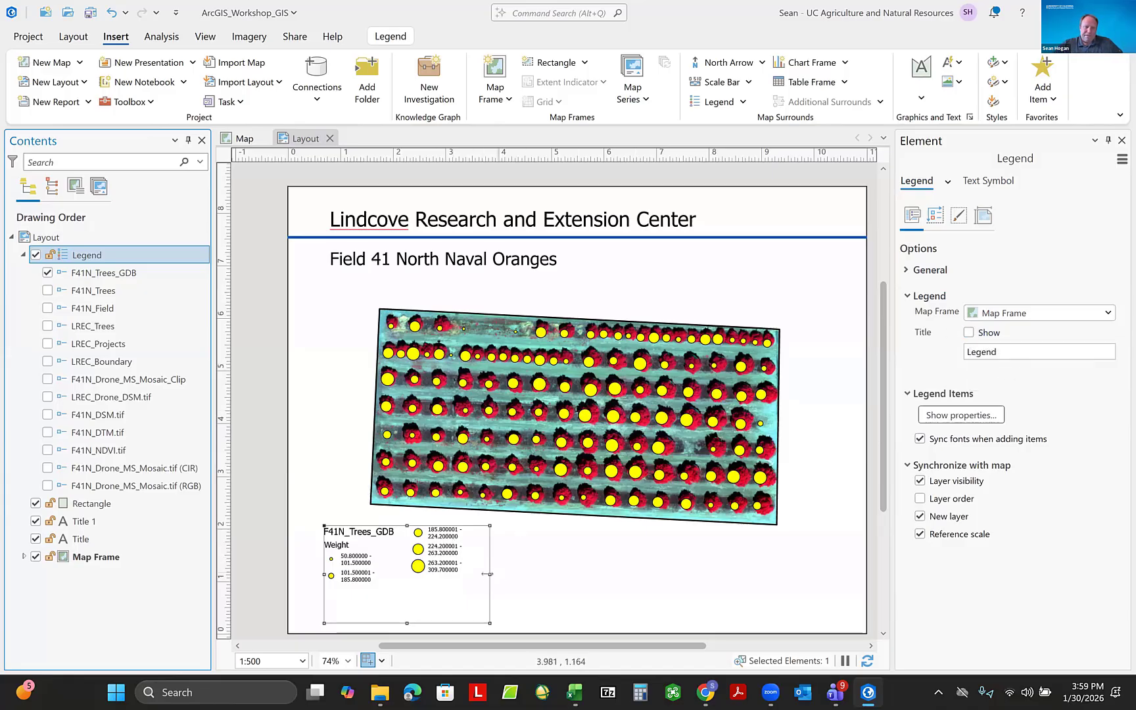
pyautogui.moveTo(489, 575); pyautogui.dragTo(414, 575)
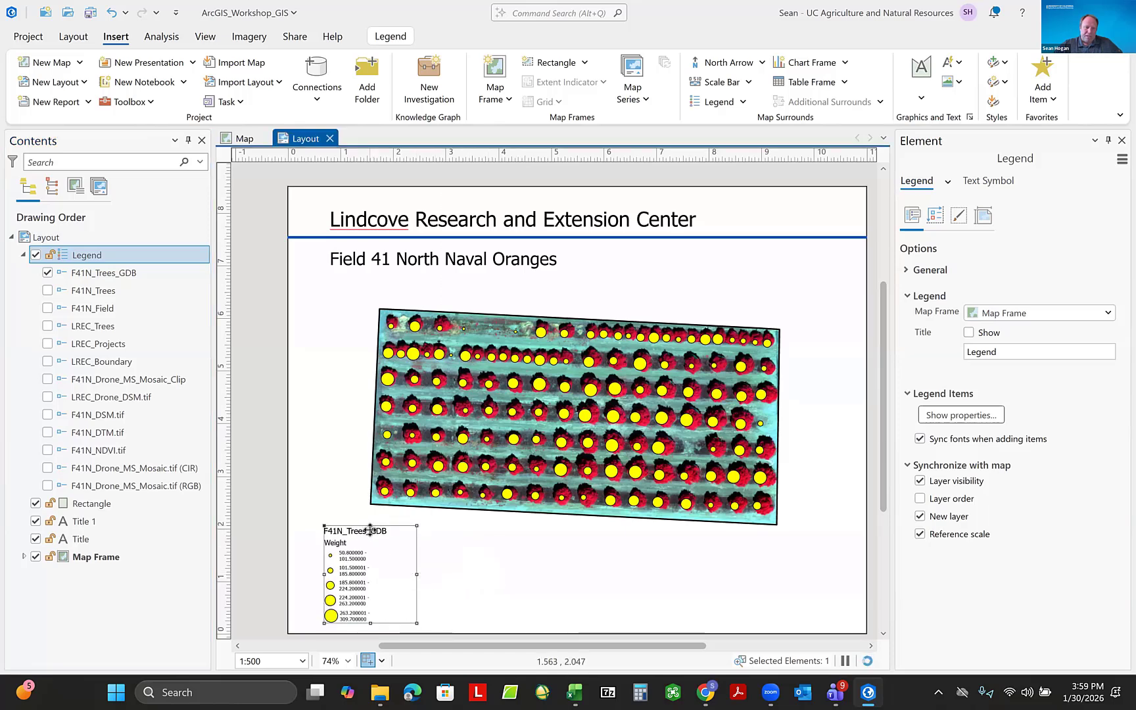
pyautogui.moveTo(370, 525); pyautogui.dragTo(371, 517)
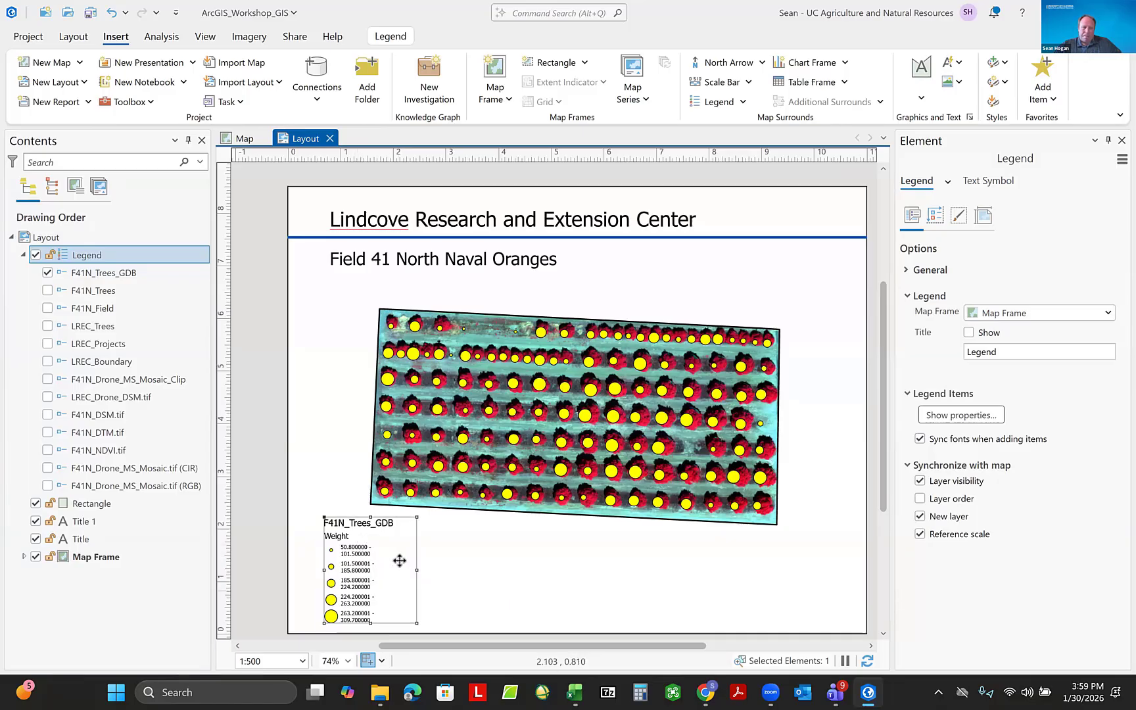
pyautogui.moveTo(417, 570); pyautogui.dragTo(415, 571)
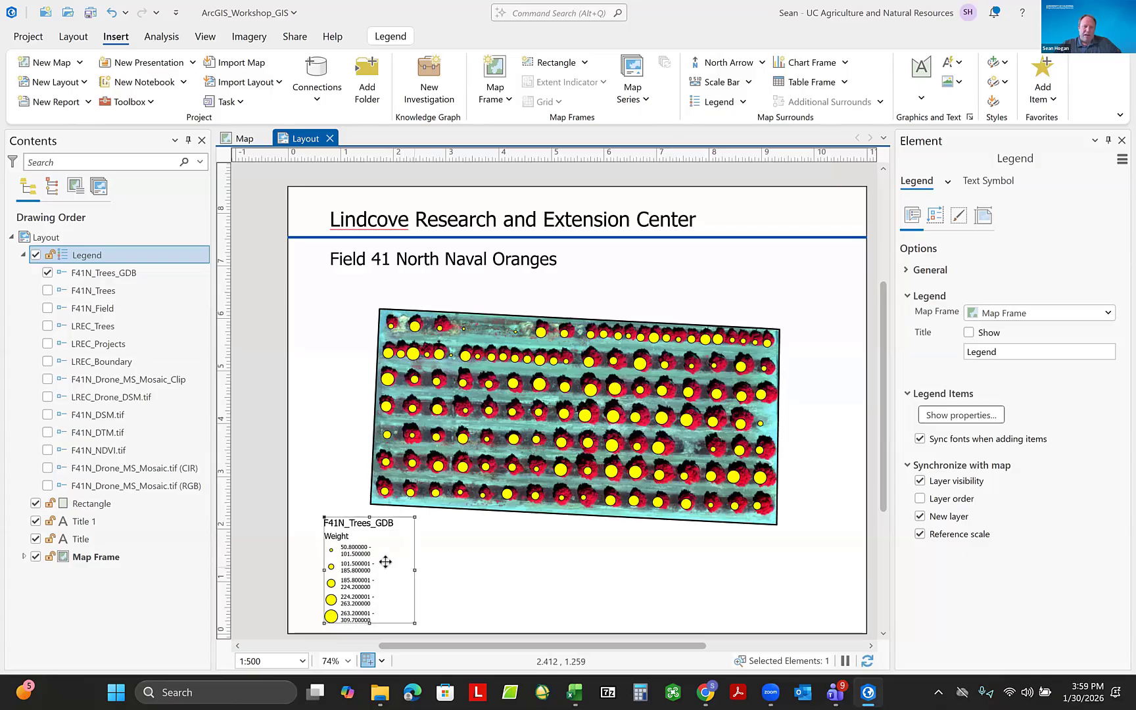
pyautogui.rightClick(366, 573)
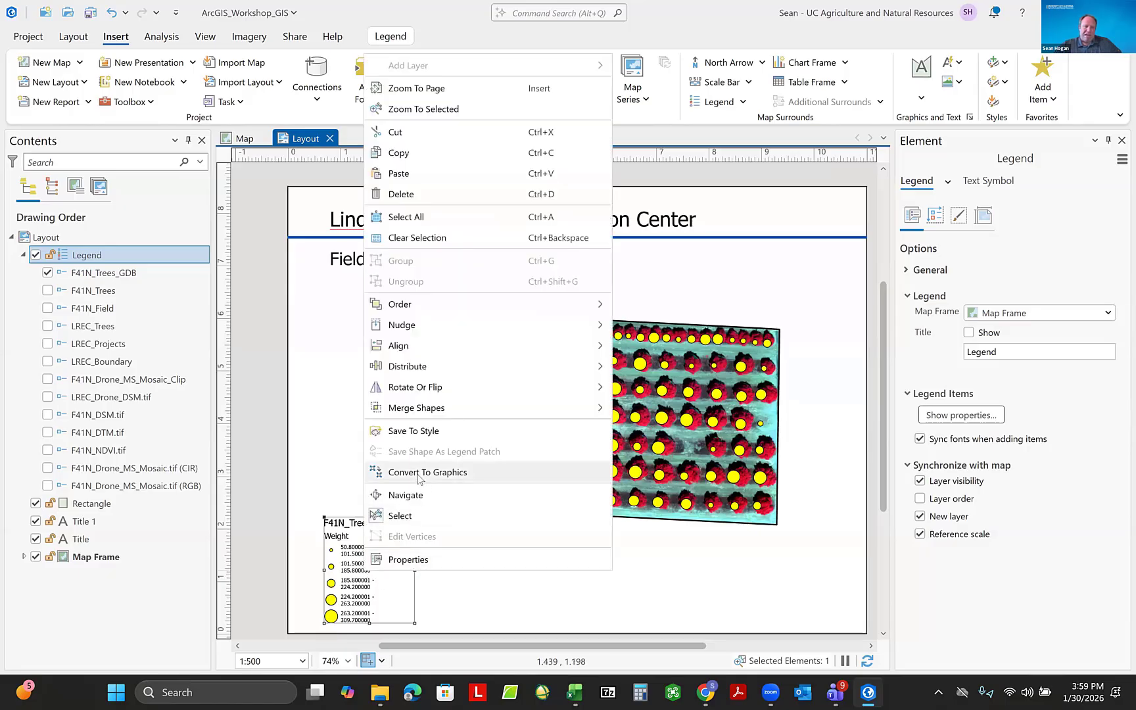
pyautogui.click(467, 594)
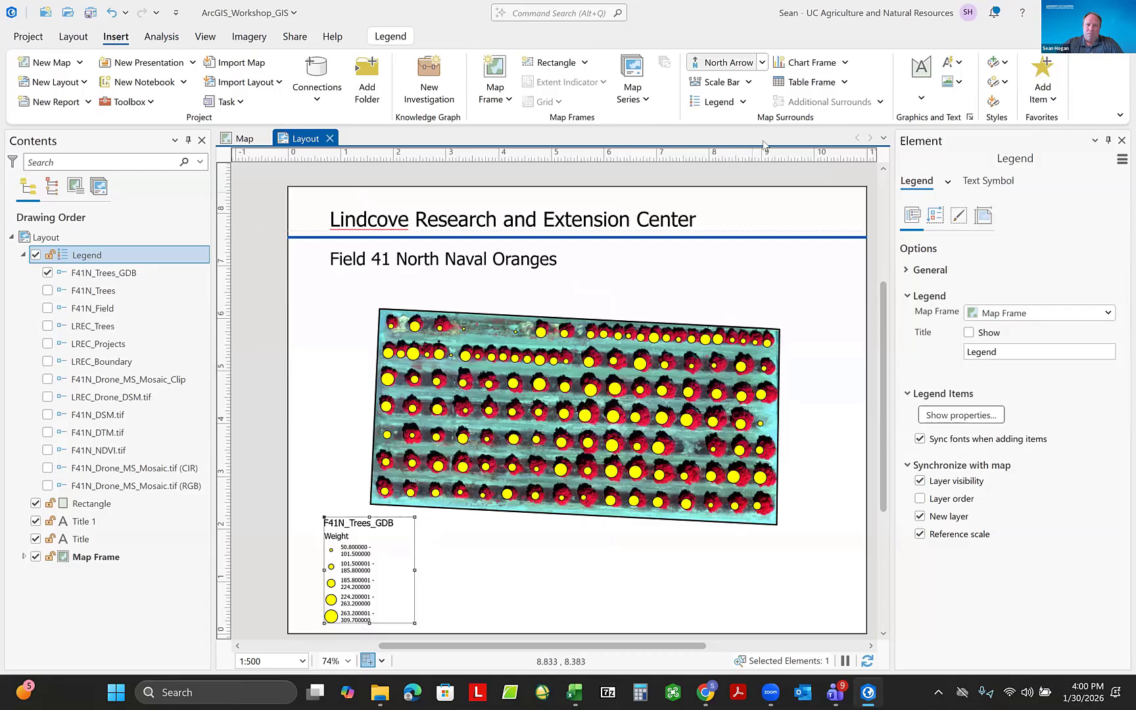
# Insert a solid black north arrow with an N above it, about 0.5 by 1 inch, below the map's lower right corner.
pyautogui.click(763, 67)
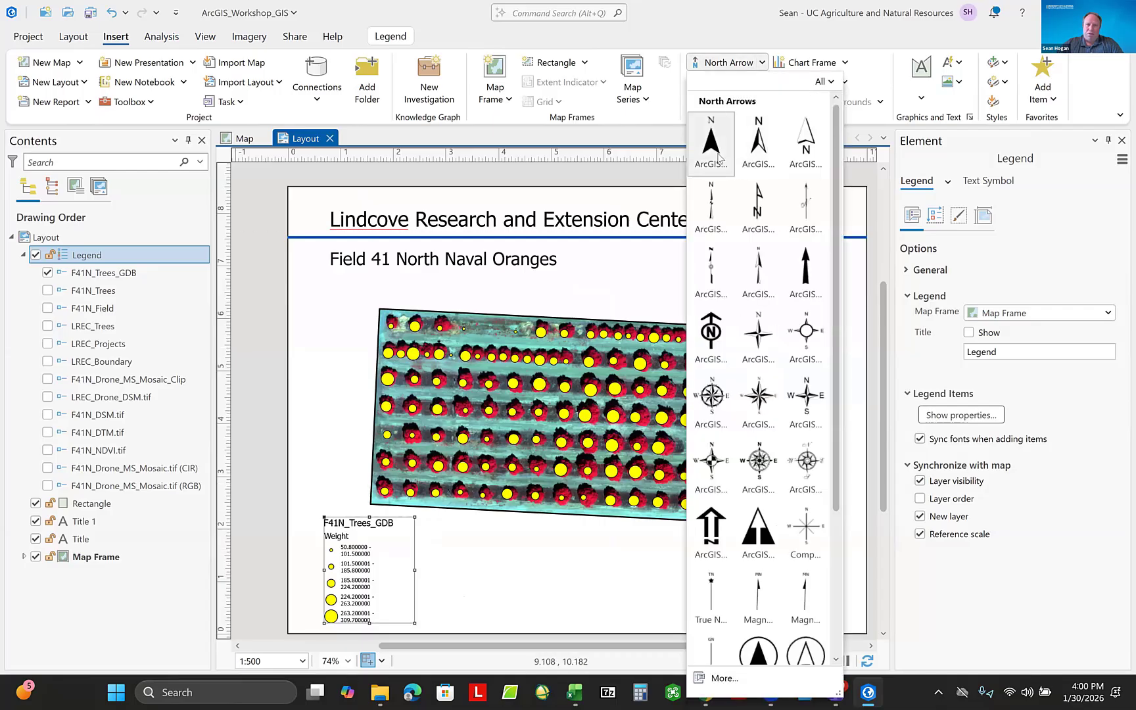
pyautogui.click(714, 146)
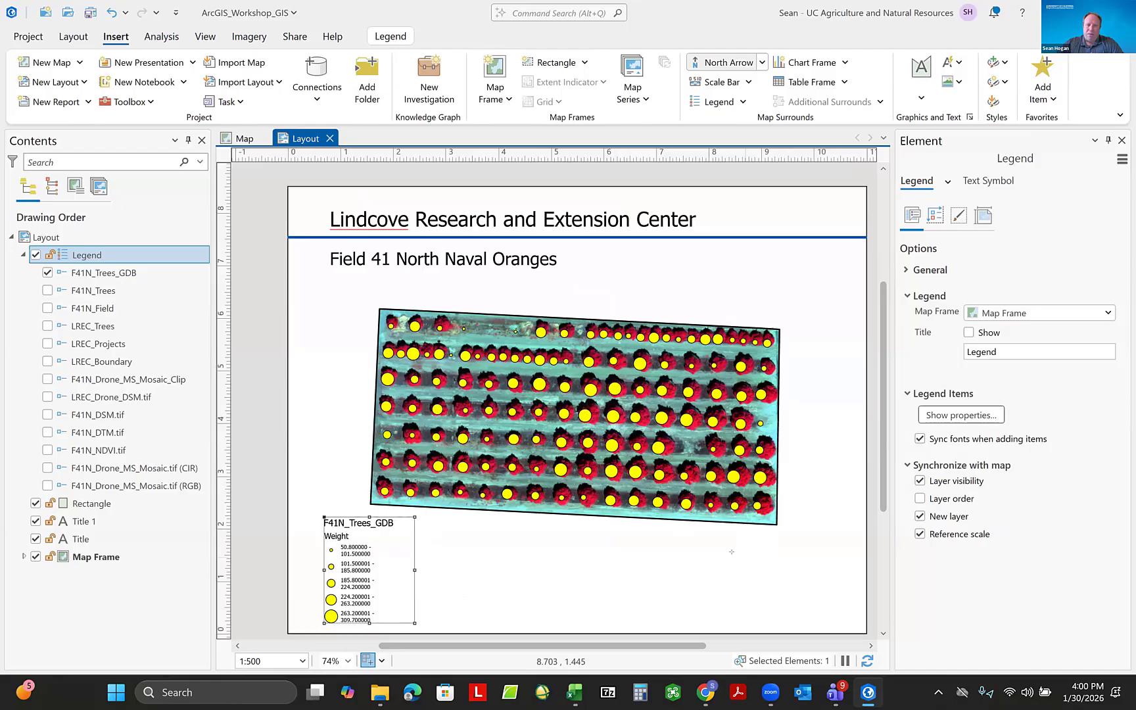
pyautogui.moveTo(733, 550); pyautogui.dragTo(786, 606)
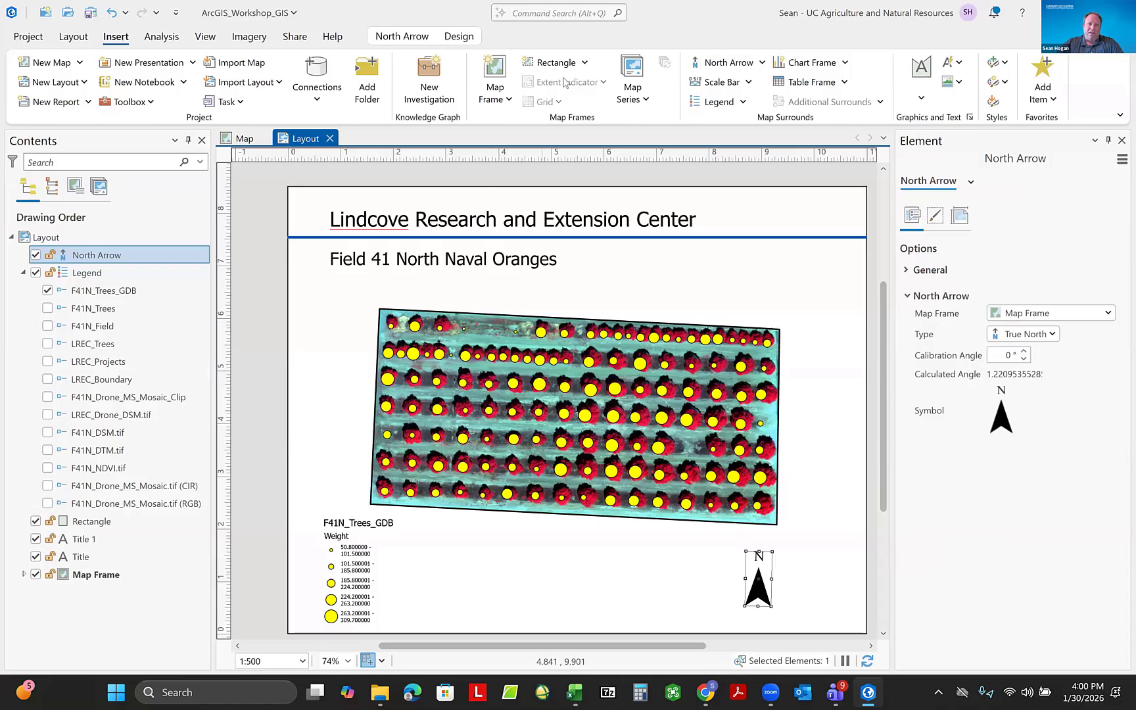
# Add the text "Service Layers" below the map, between the legend and the north arrow.
pyautogui.click(926, 105)
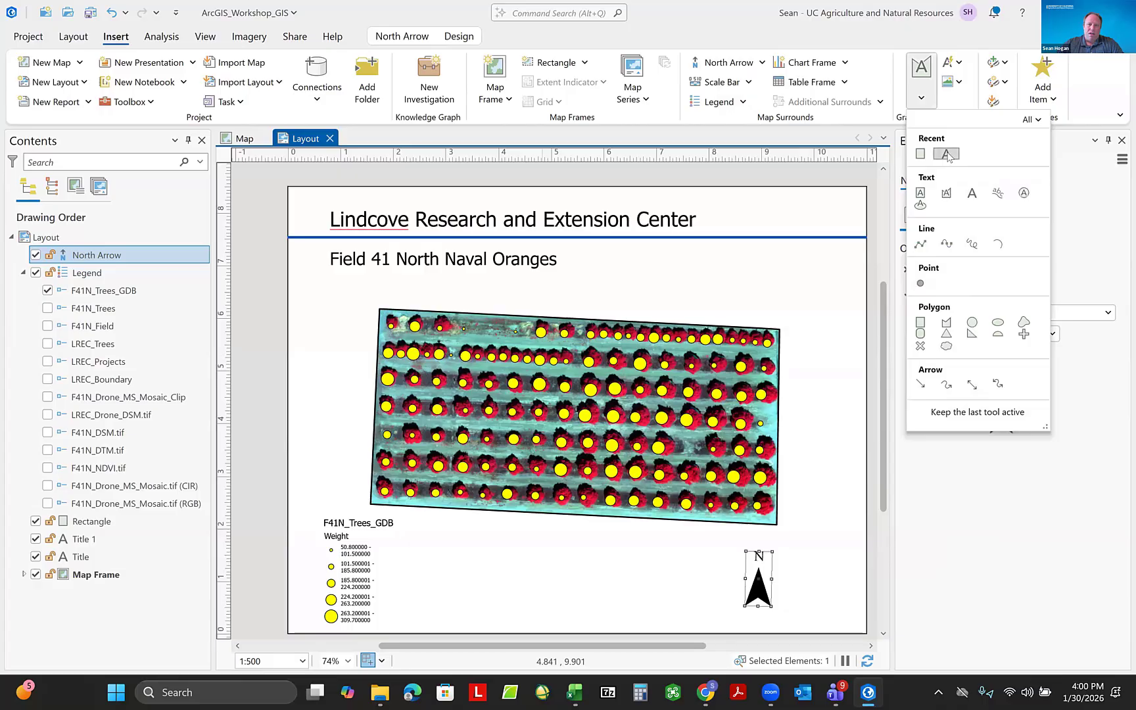
pyautogui.click(946, 153)
pyautogui.moveTo(464, 543); pyautogui.dragTo(649, 582)
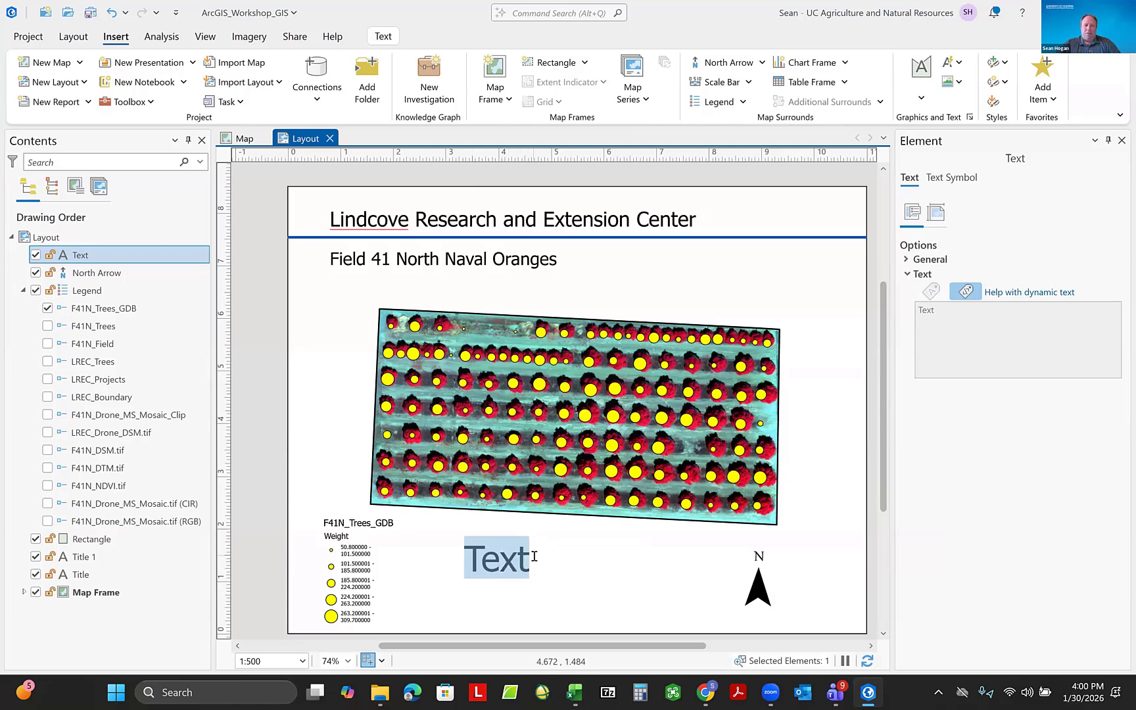
pyautogui.write('Serv')
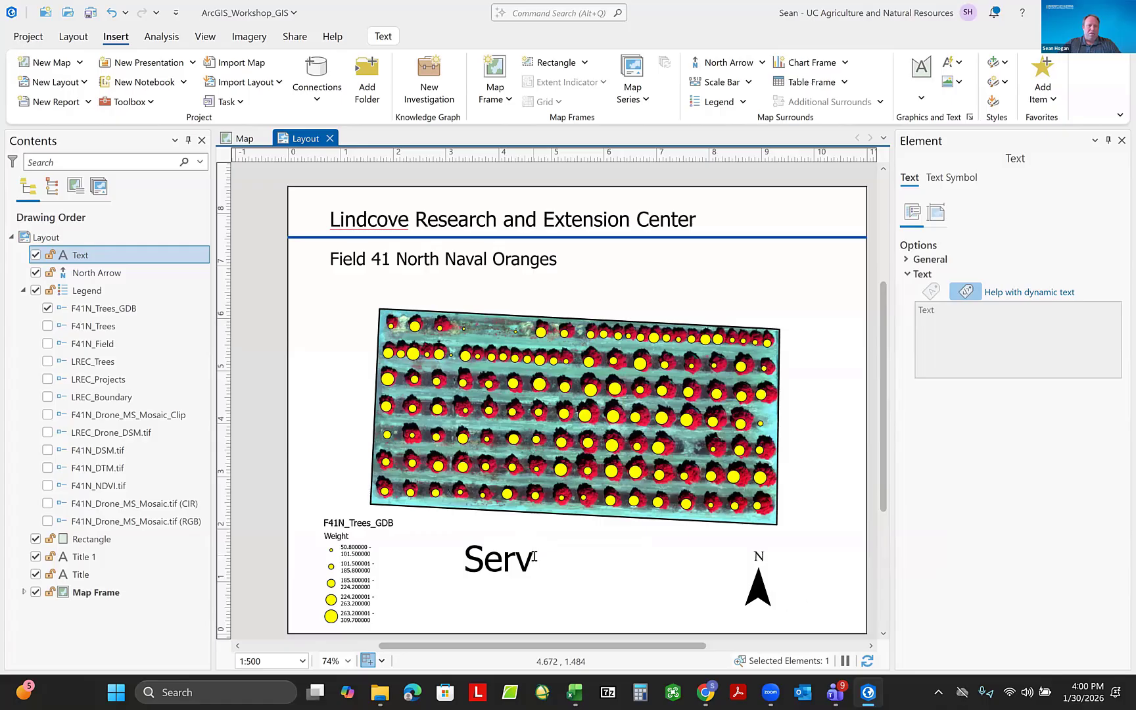
pyautogui.write('ice Layers')
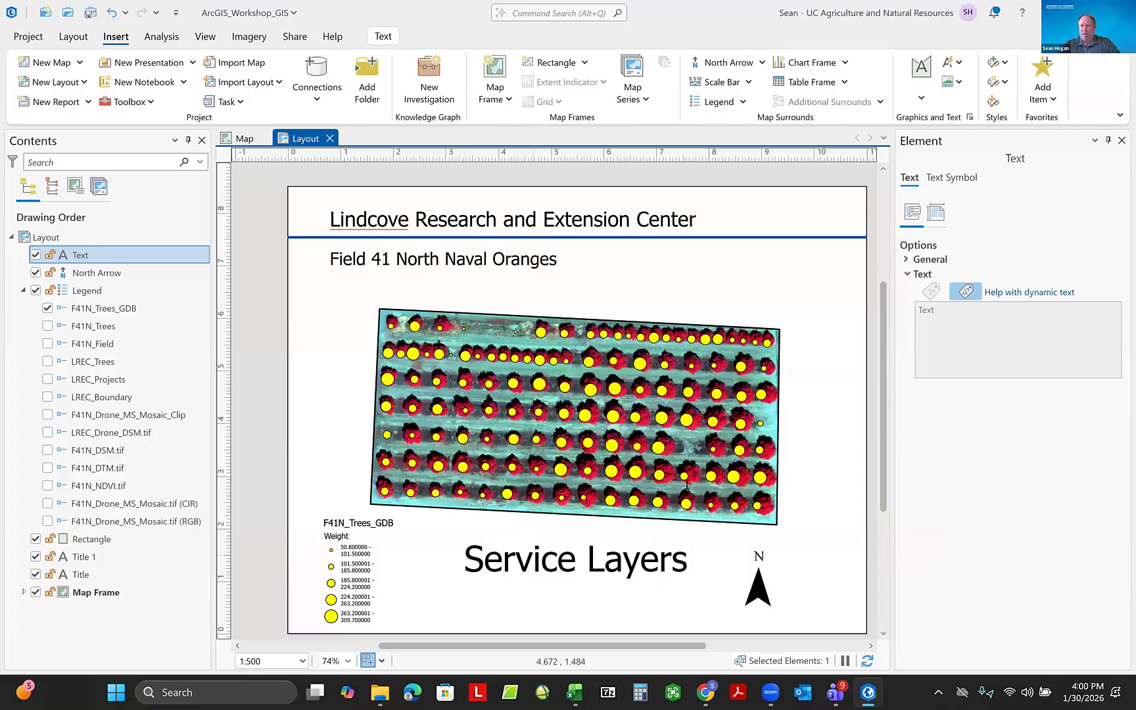
pyautogui.click(960, 323)
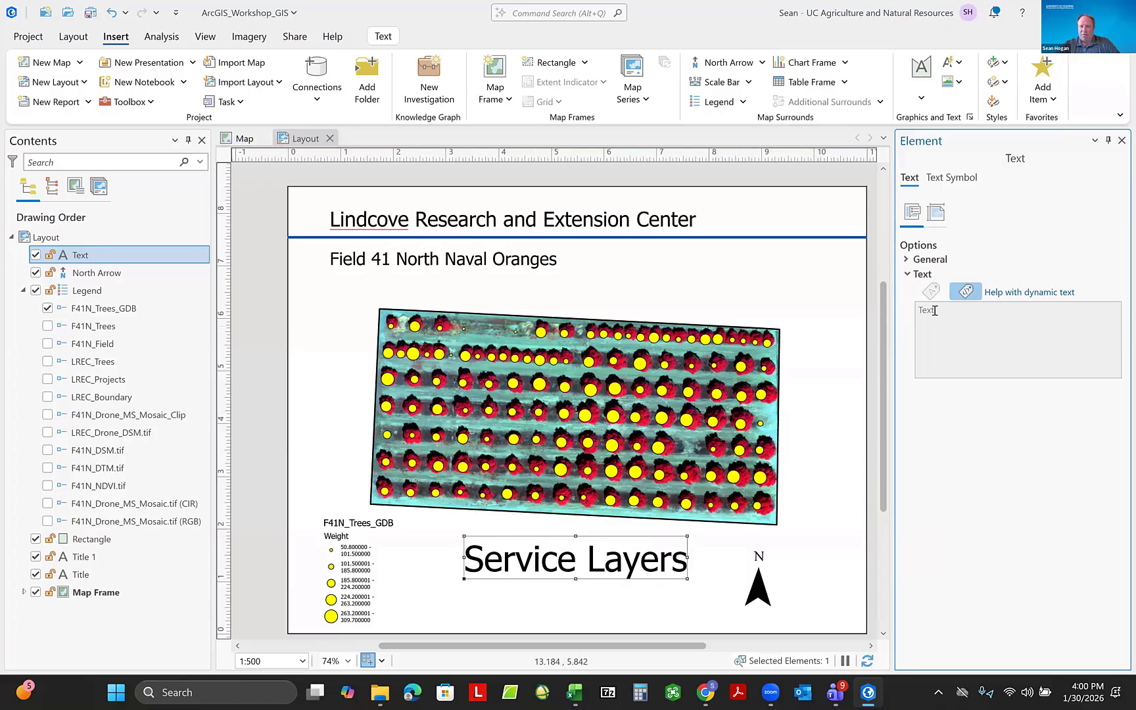